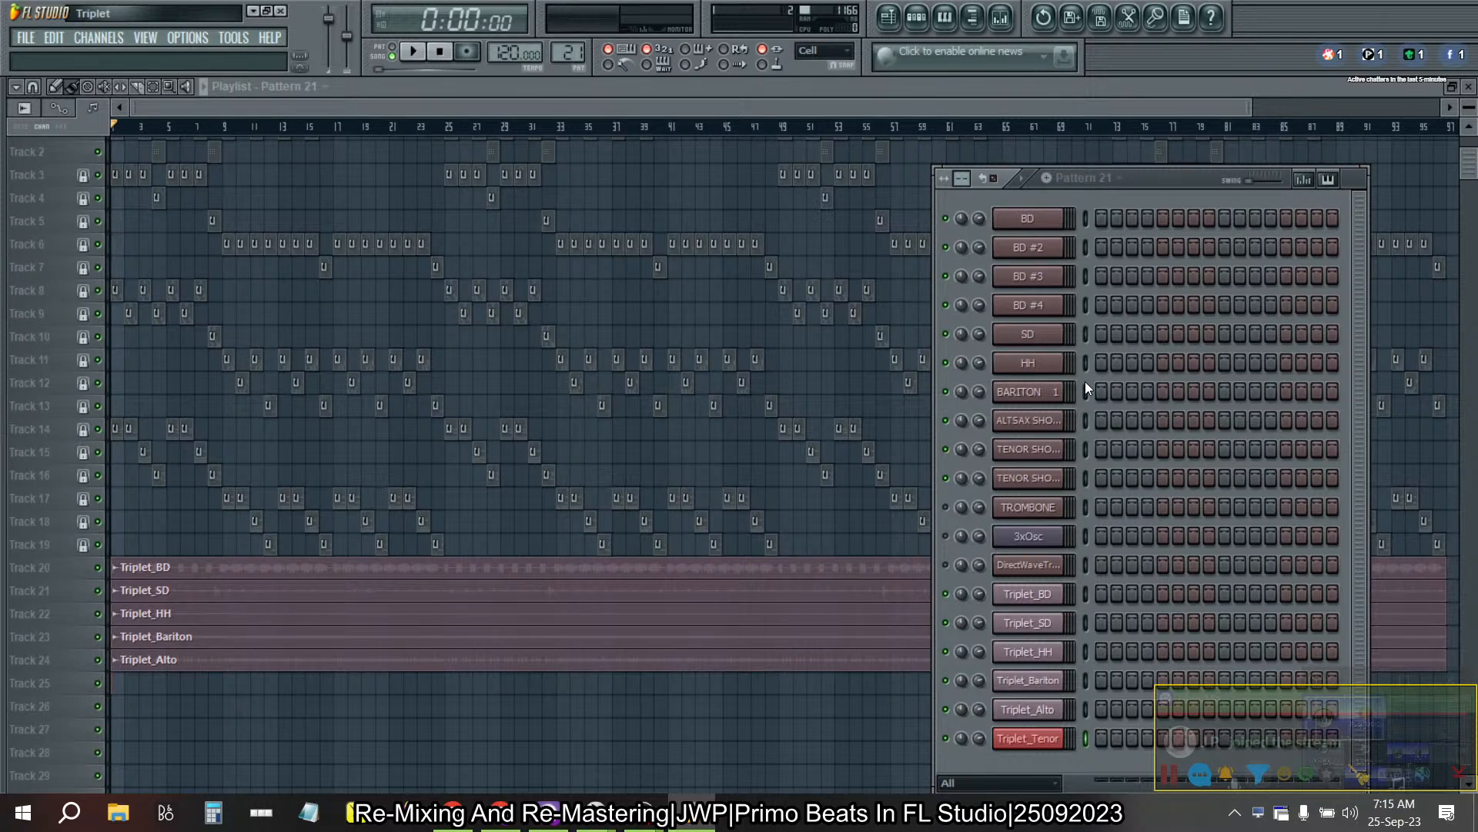
# - Close the playlist and look through the effects on the mixer tracks, including Insight 2 on the Master
pyautogui.click(1469, 86)
pyautogui.click(621, 389)
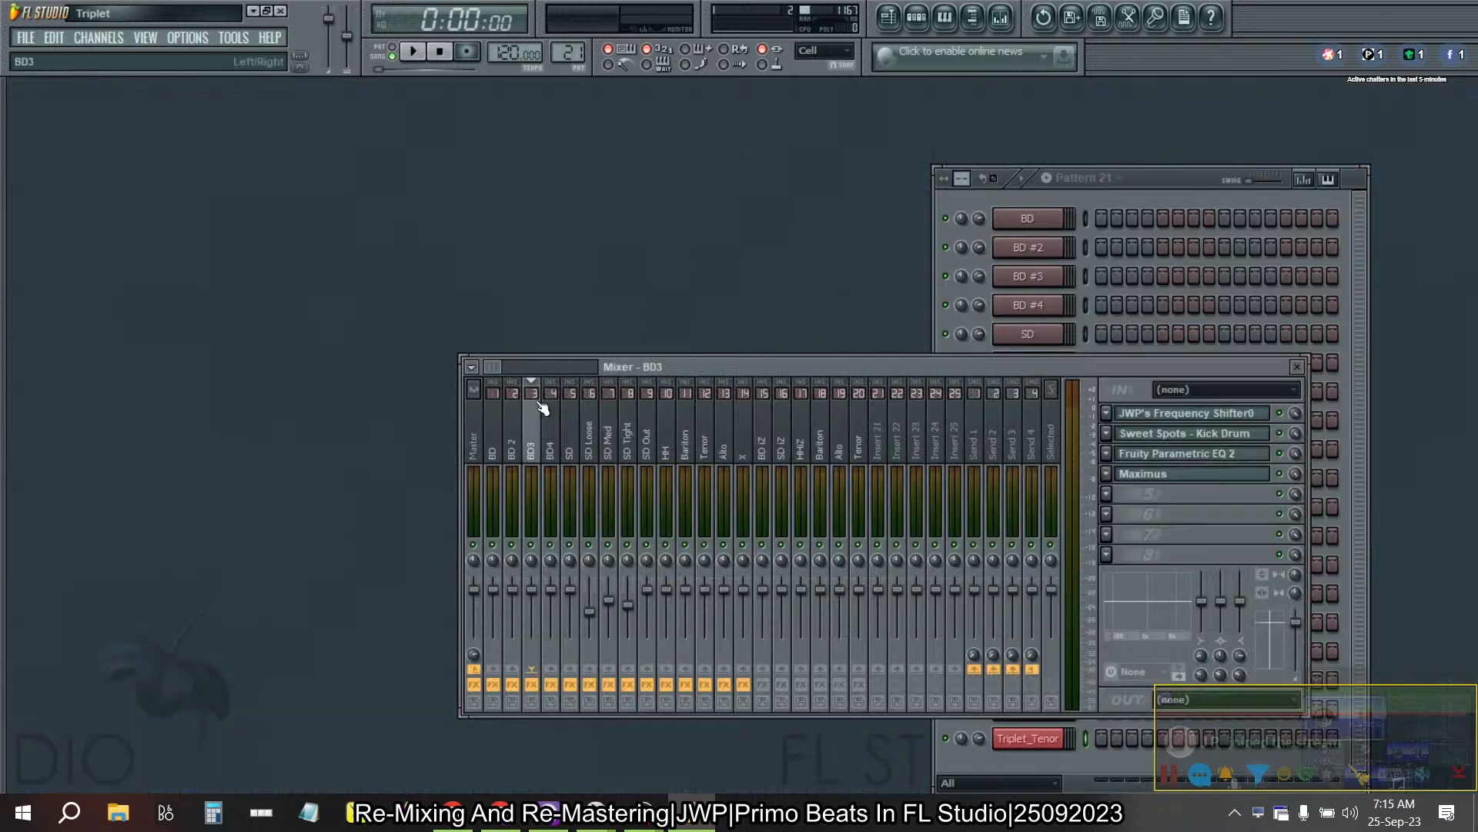
pyautogui.click(1197, 521)
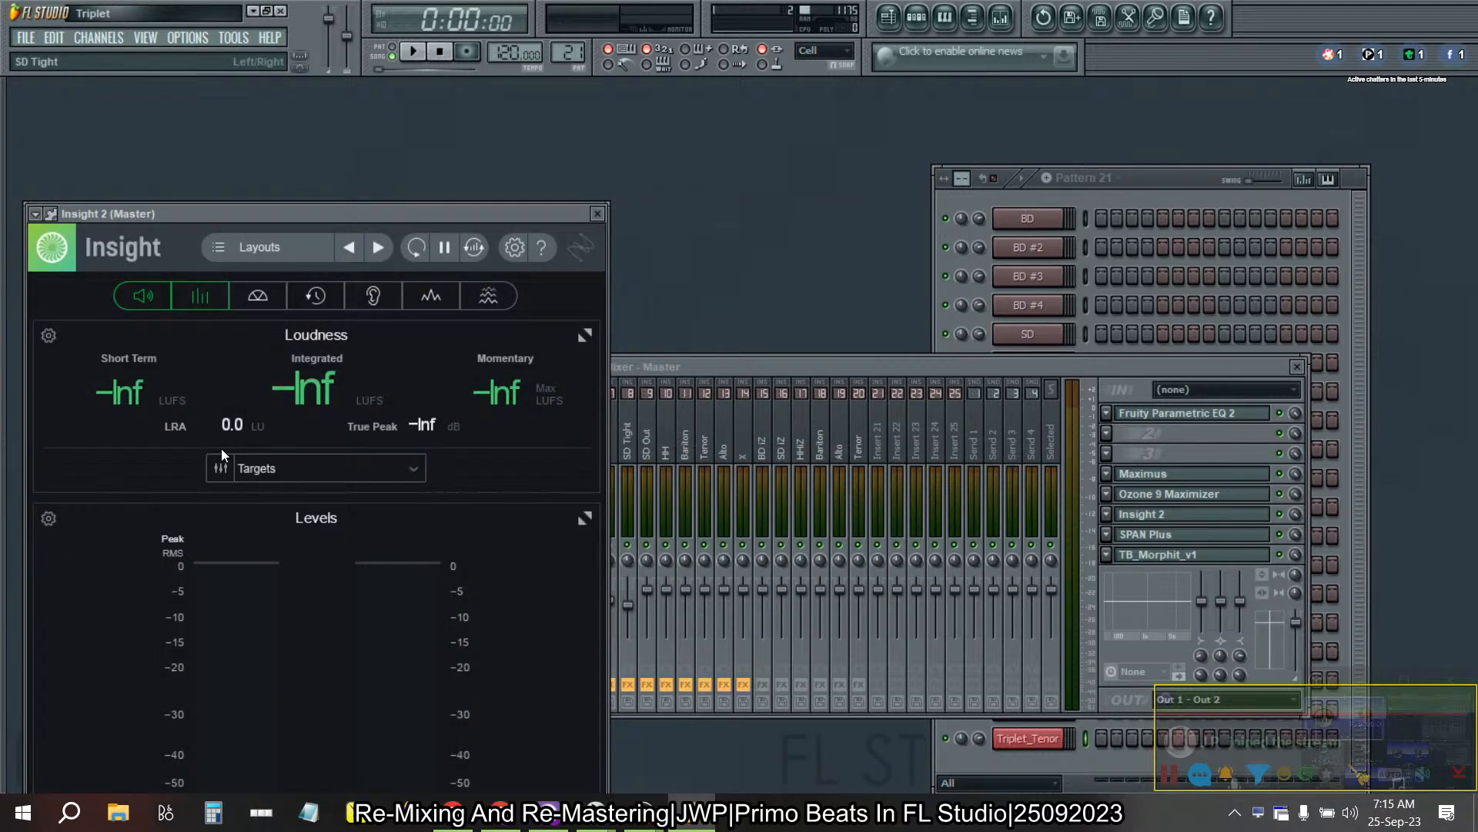
pyautogui.click(598, 214)
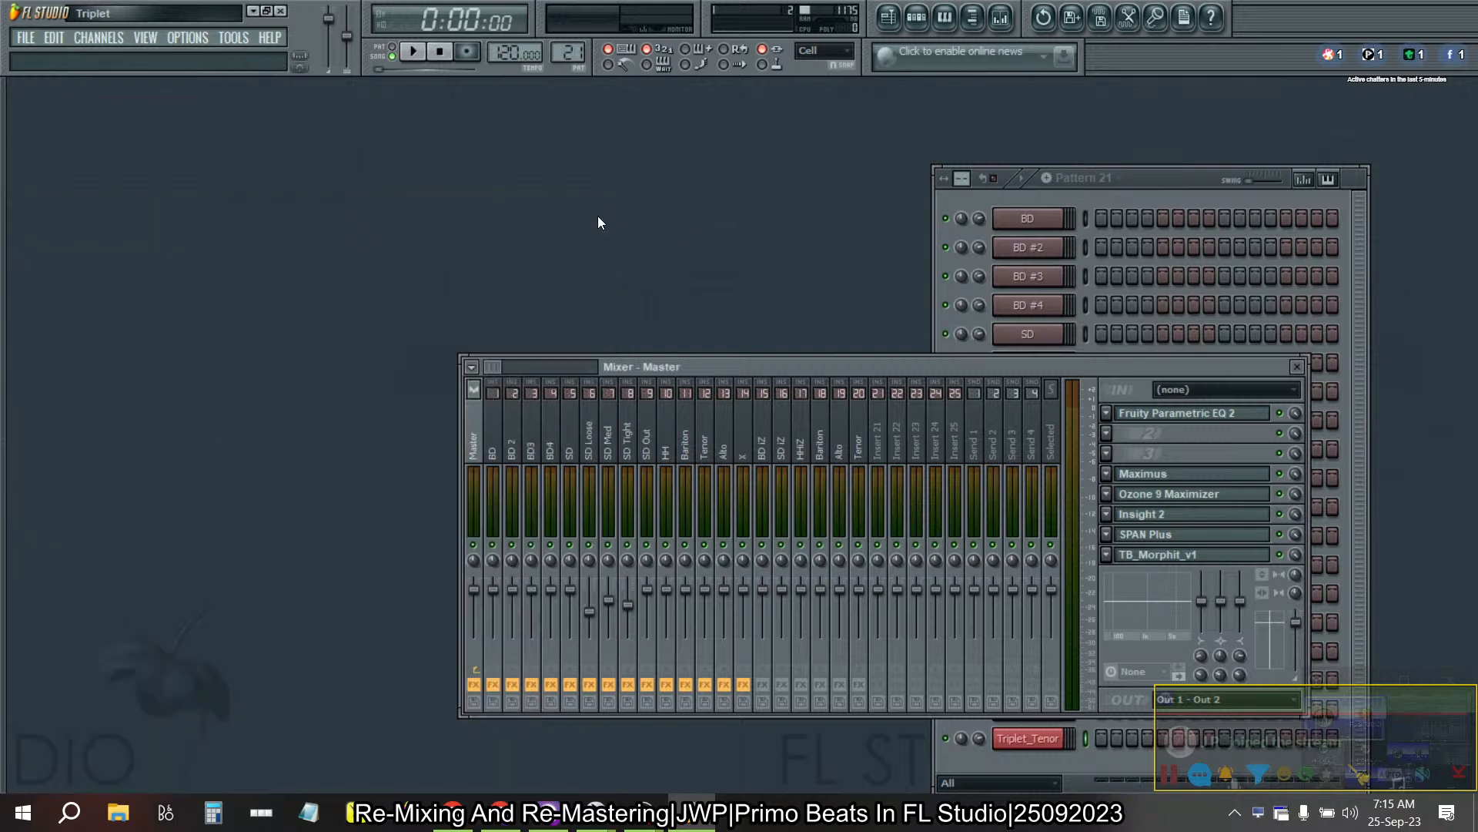
pyautogui.click(803, 435)
pyautogui.click(783, 440)
pyautogui.moveTo(795, 437); pyautogui.dragTo(724, 447)
# - Switch to Pattern 6 and play it briefly to check which mixer tracks receive its drum channels
pyautogui.click(1178, 187)
pyautogui.press('Left')
pyautogui.press('Left')
pyautogui.press('Left')
pyautogui.press('Left')
pyautogui.press('Left')
pyautogui.press('Left')
pyautogui.press('Left')
pyautogui.press('Left')
pyautogui.press('Left')
pyautogui.press('Left')
pyautogui.press('Left')
pyautogui.press('Left')
pyautogui.press('Left')
pyautogui.press('Left')
pyautogui.press('Left')
pyautogui.press('Left')
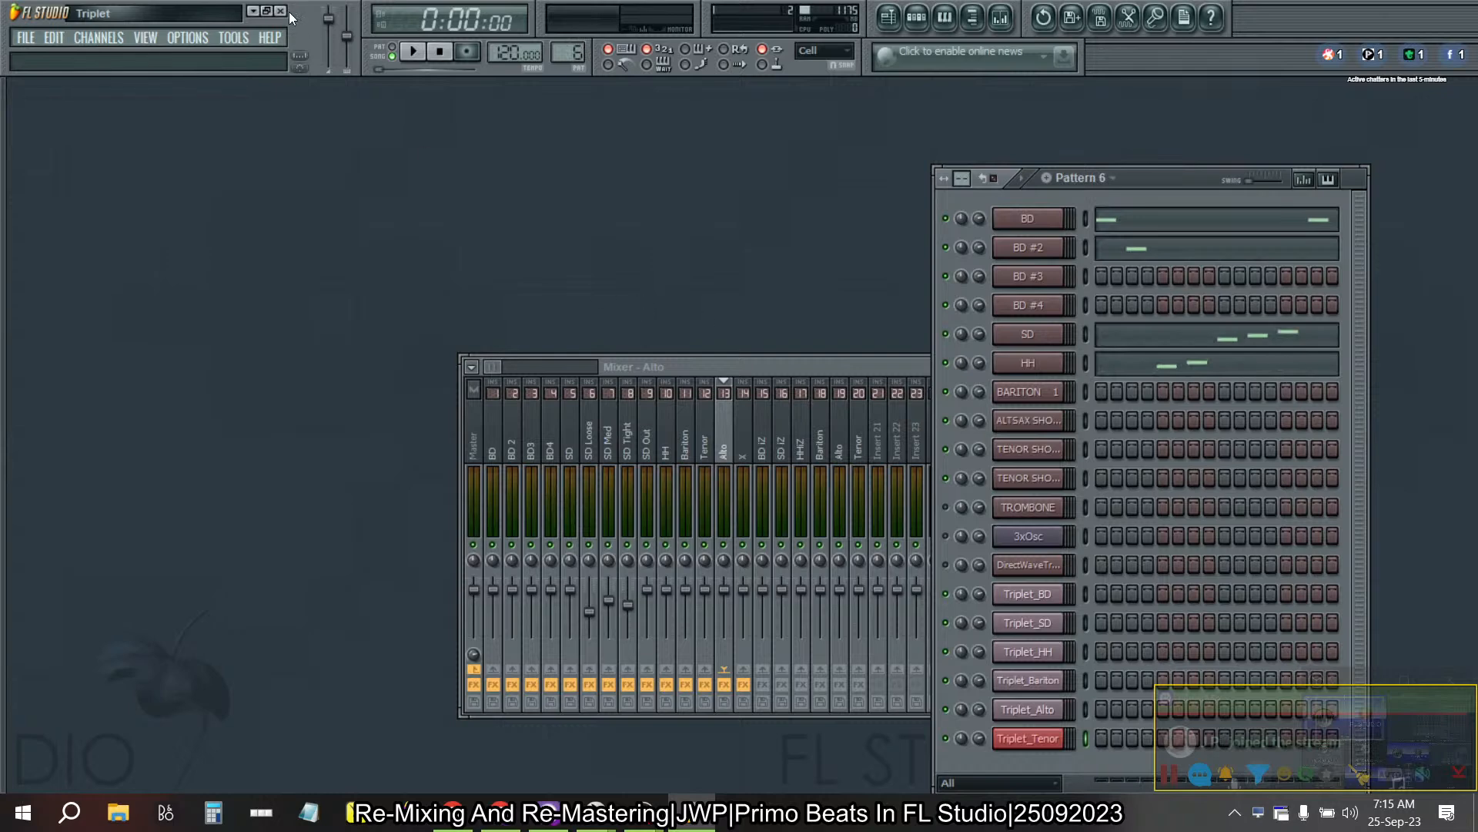
pyautogui.click(410, 54)
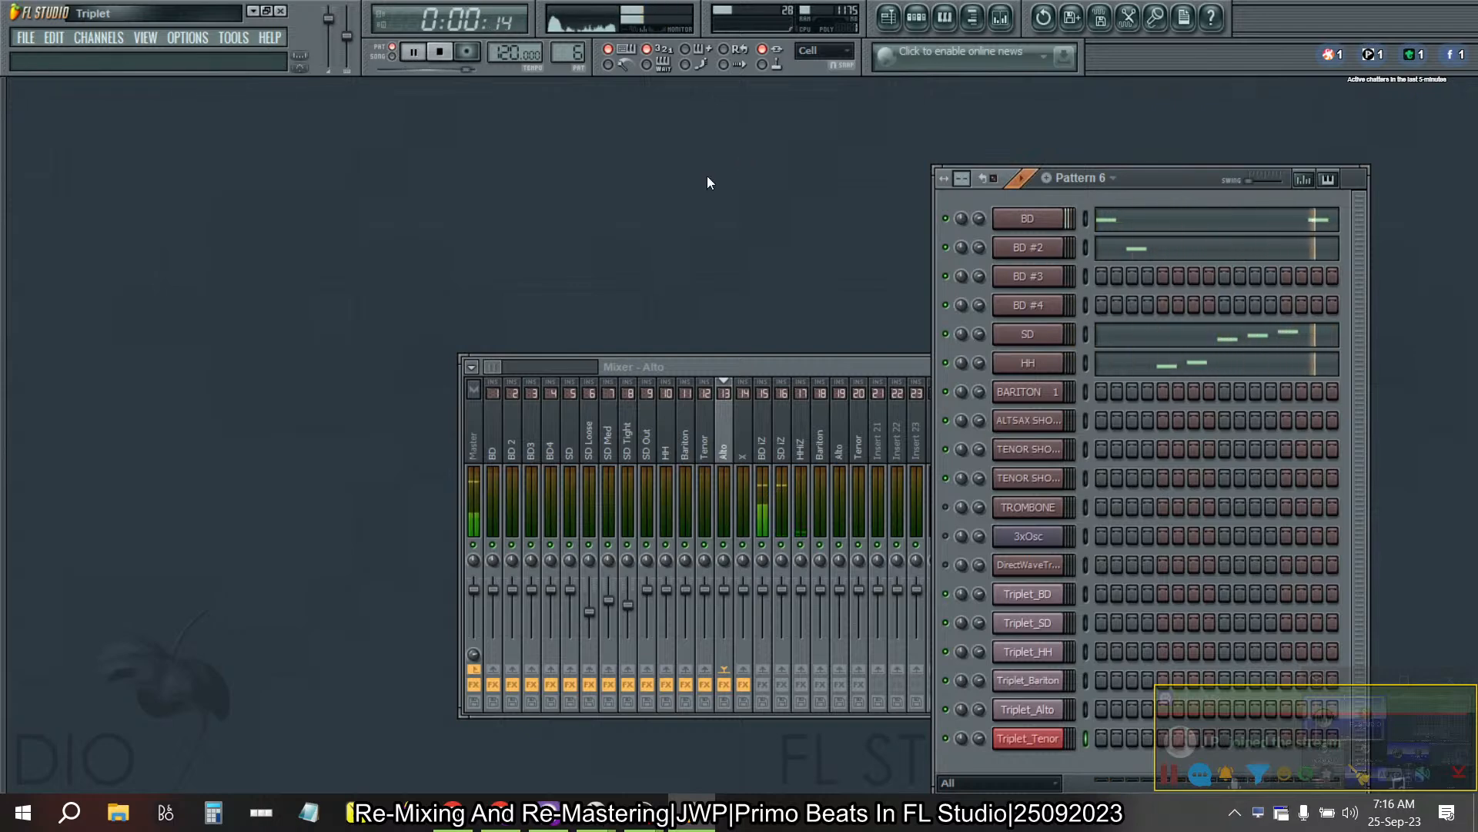
pyautogui.press('space')
# - Move the DirectWave and mixer windows out of the way and route the BD channel to mixer track 1
pyautogui.click(1037, 221)
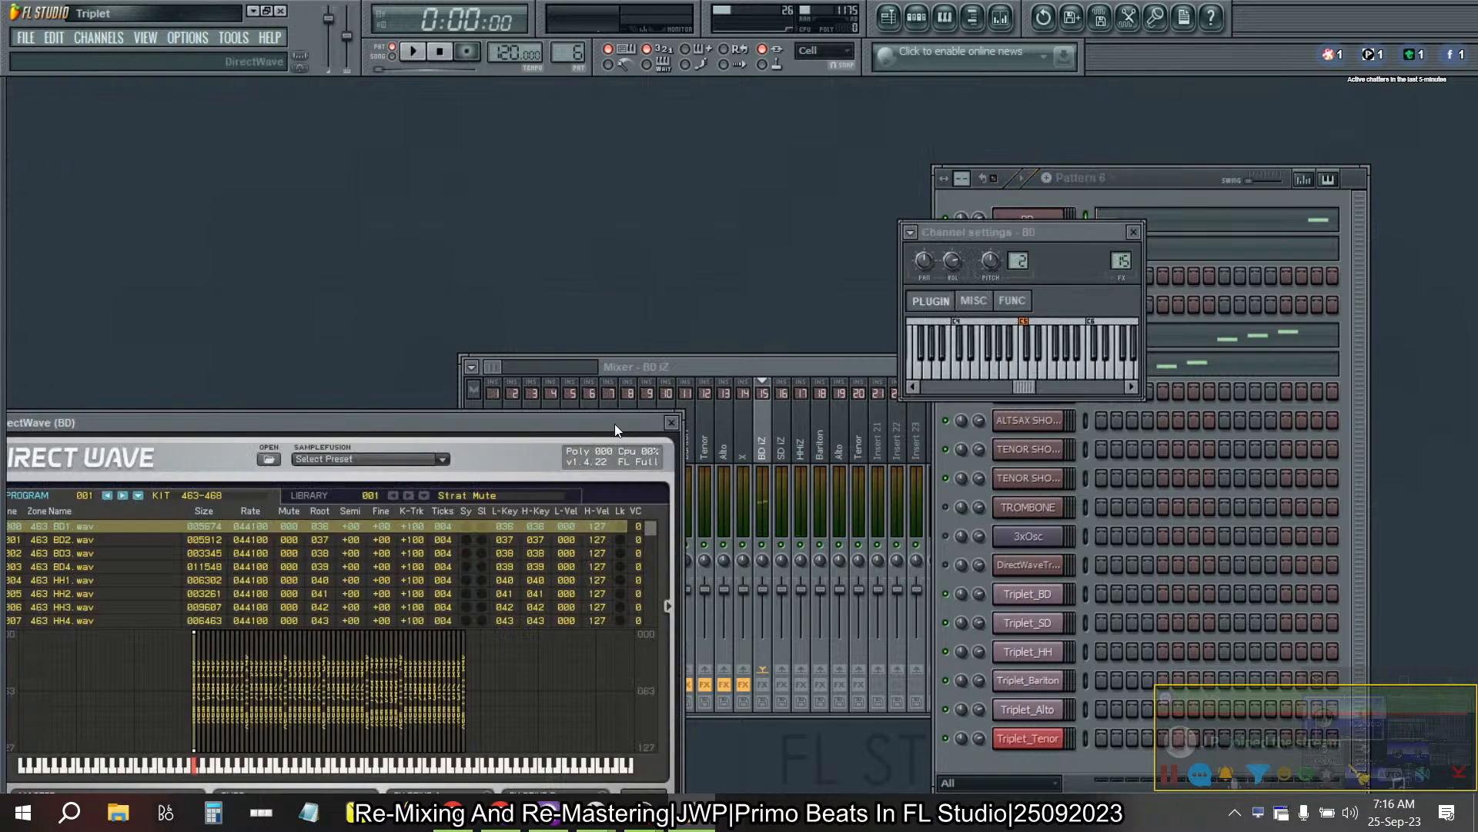
pyautogui.moveTo(616, 423); pyautogui.dragTo(569, 644)
pyautogui.moveTo(872, 371); pyautogui.dragTo(406, 87)
pyautogui.moveTo(1122, 261); pyautogui.dragTo(1121, 306)
pyautogui.click(1138, 206)
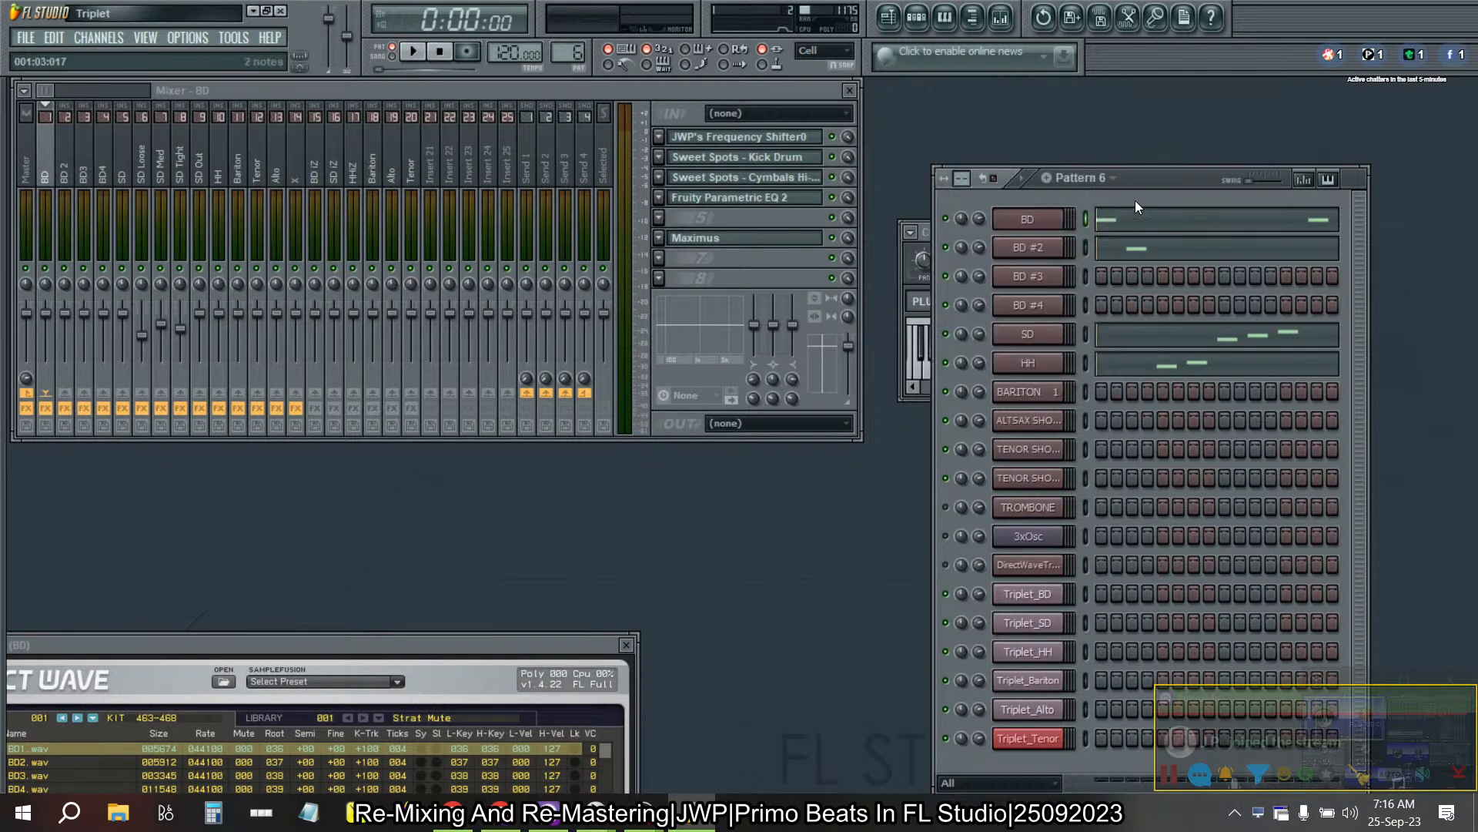
# - Route the BD #2 channel to mixer track 2 and the BD #3 channel to mixer track 3
pyautogui.click(1030, 249)
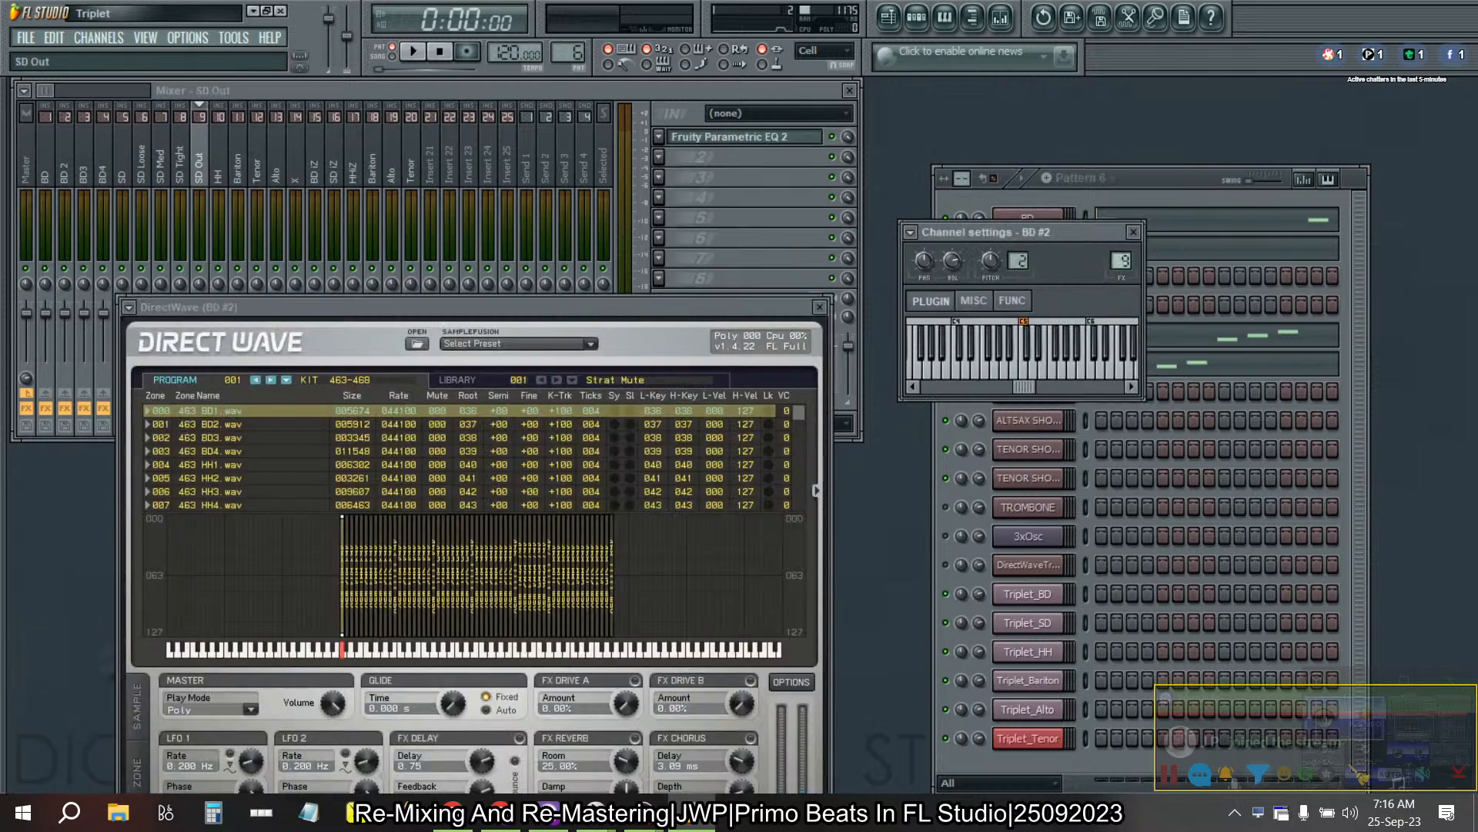
pyautogui.moveTo(1121, 261); pyautogui.dragTo(1121, 265)
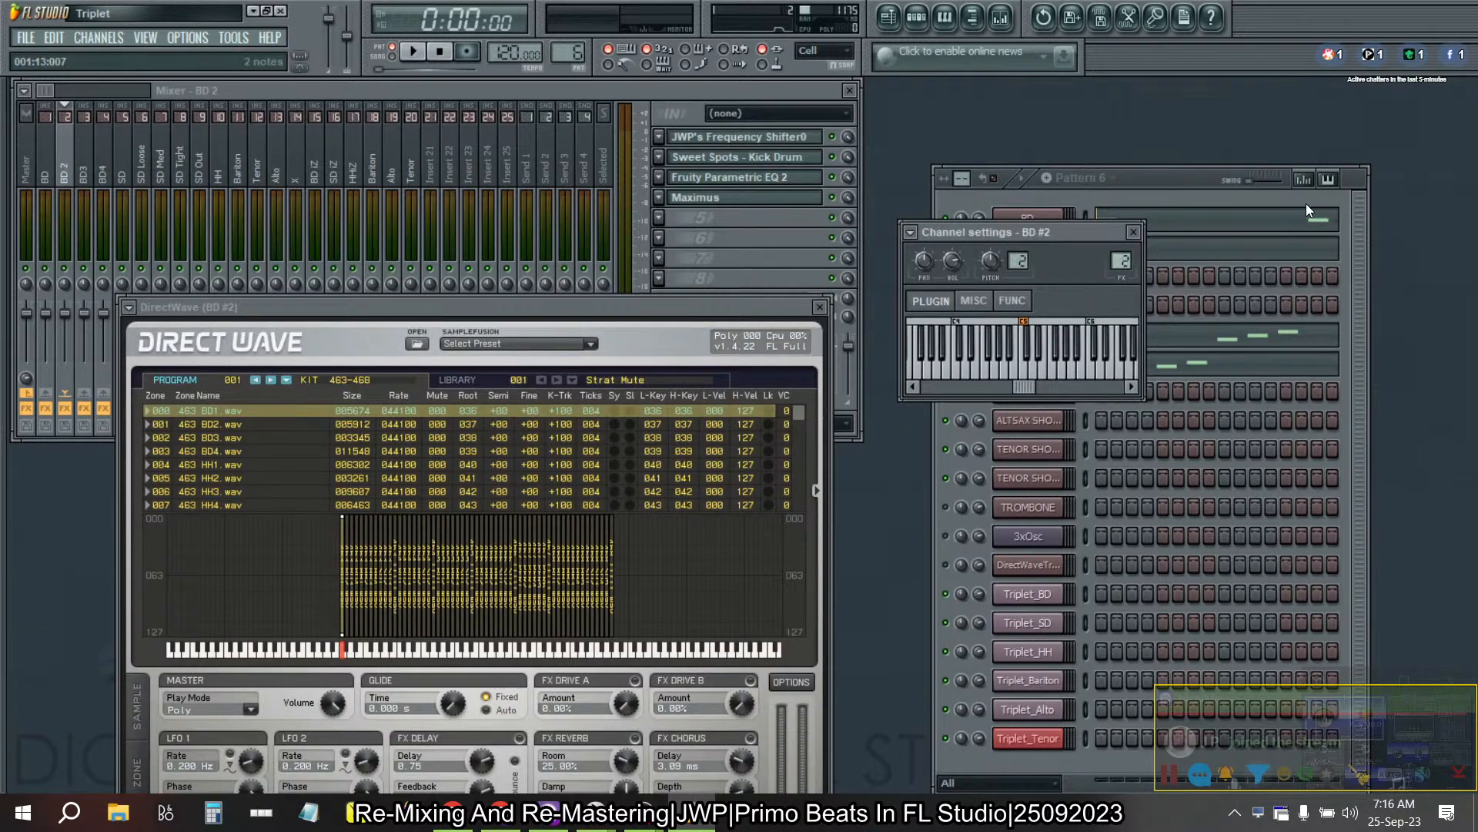
pyautogui.click(1182, 192)
pyautogui.click(1032, 271)
pyautogui.moveTo(1121, 261); pyautogui.dragTo(1121, 307)
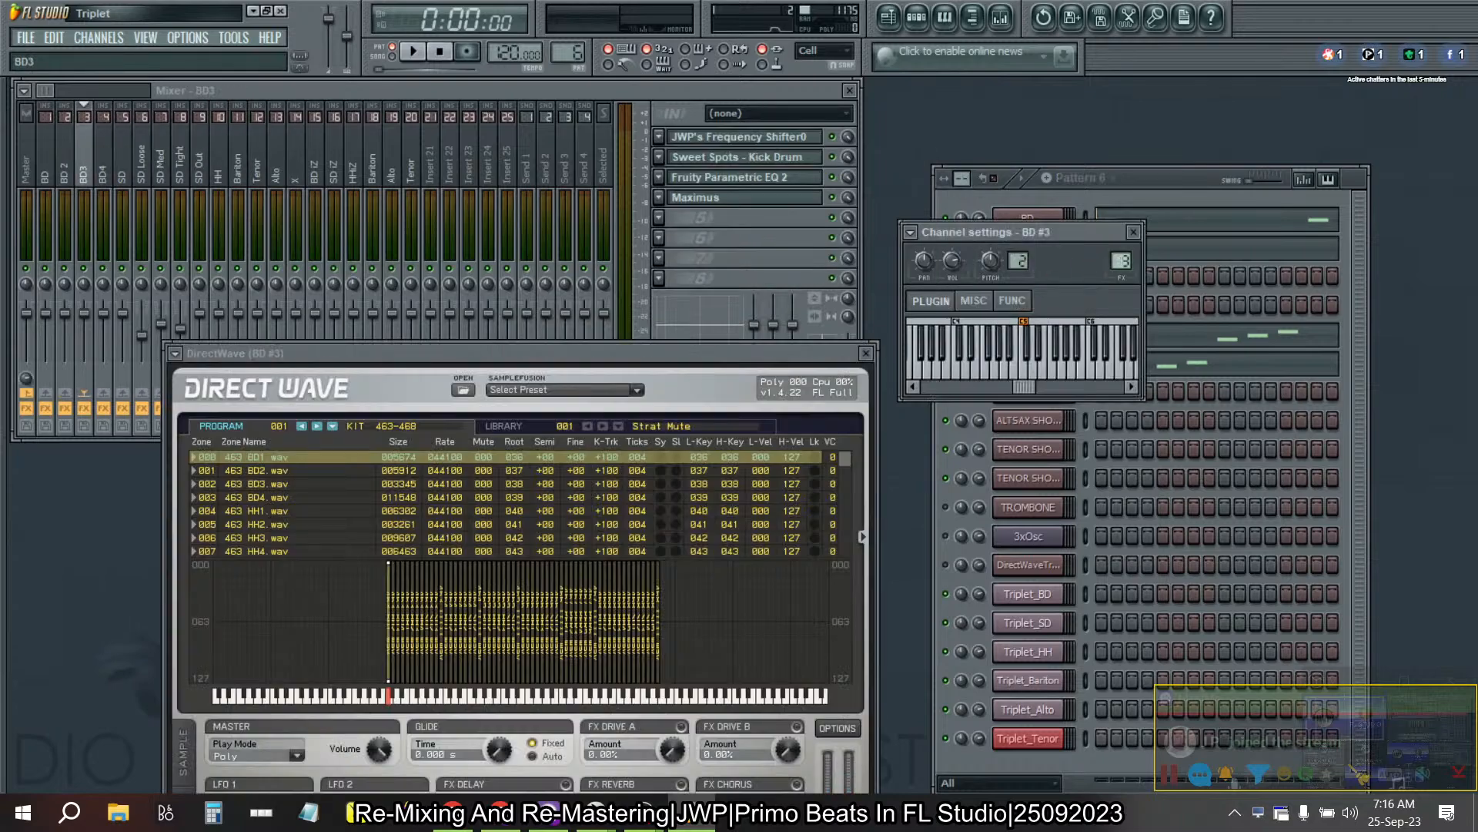
pyautogui.click(1179, 195)
# - Route the BD #4 channel to mixer track 4
pyautogui.click(1038, 309)
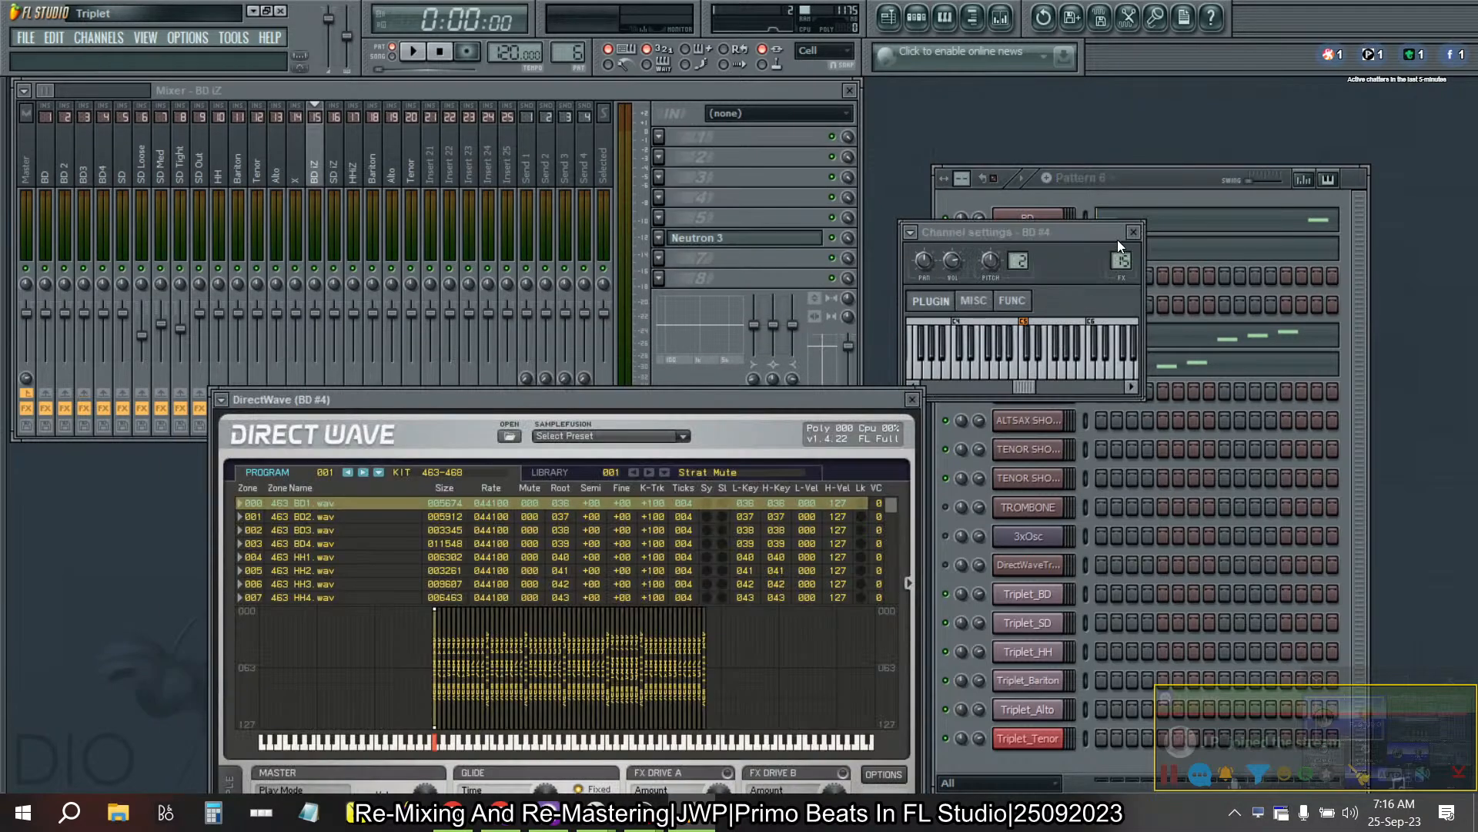
pyautogui.moveTo(1121, 261); pyautogui.dragTo(1121, 277)
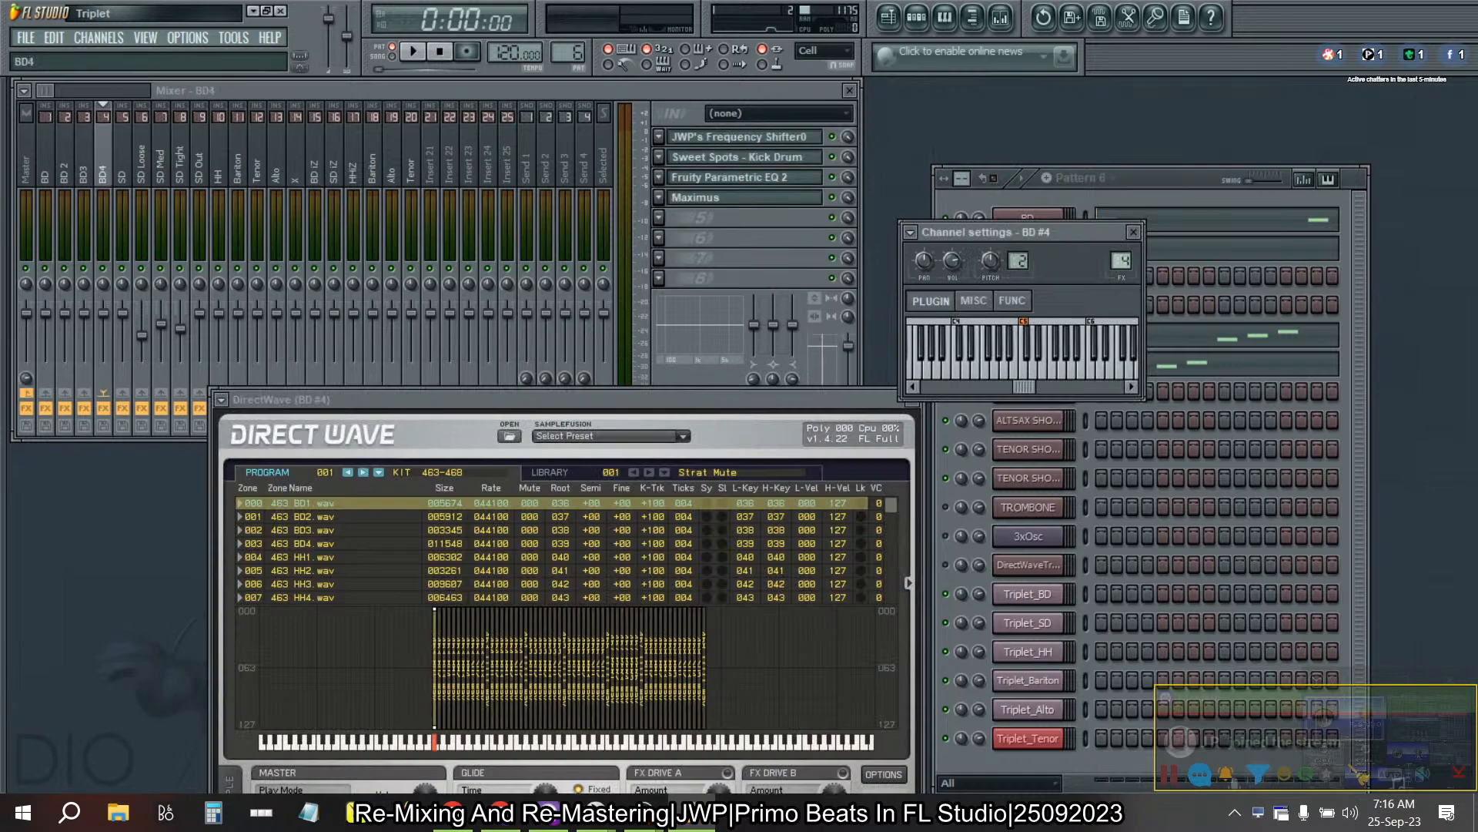
pyautogui.click(1158, 177)
# - Move the SD channel's DirectWave window aside and route the channel to mixer track 5
pyautogui.click(1032, 336)
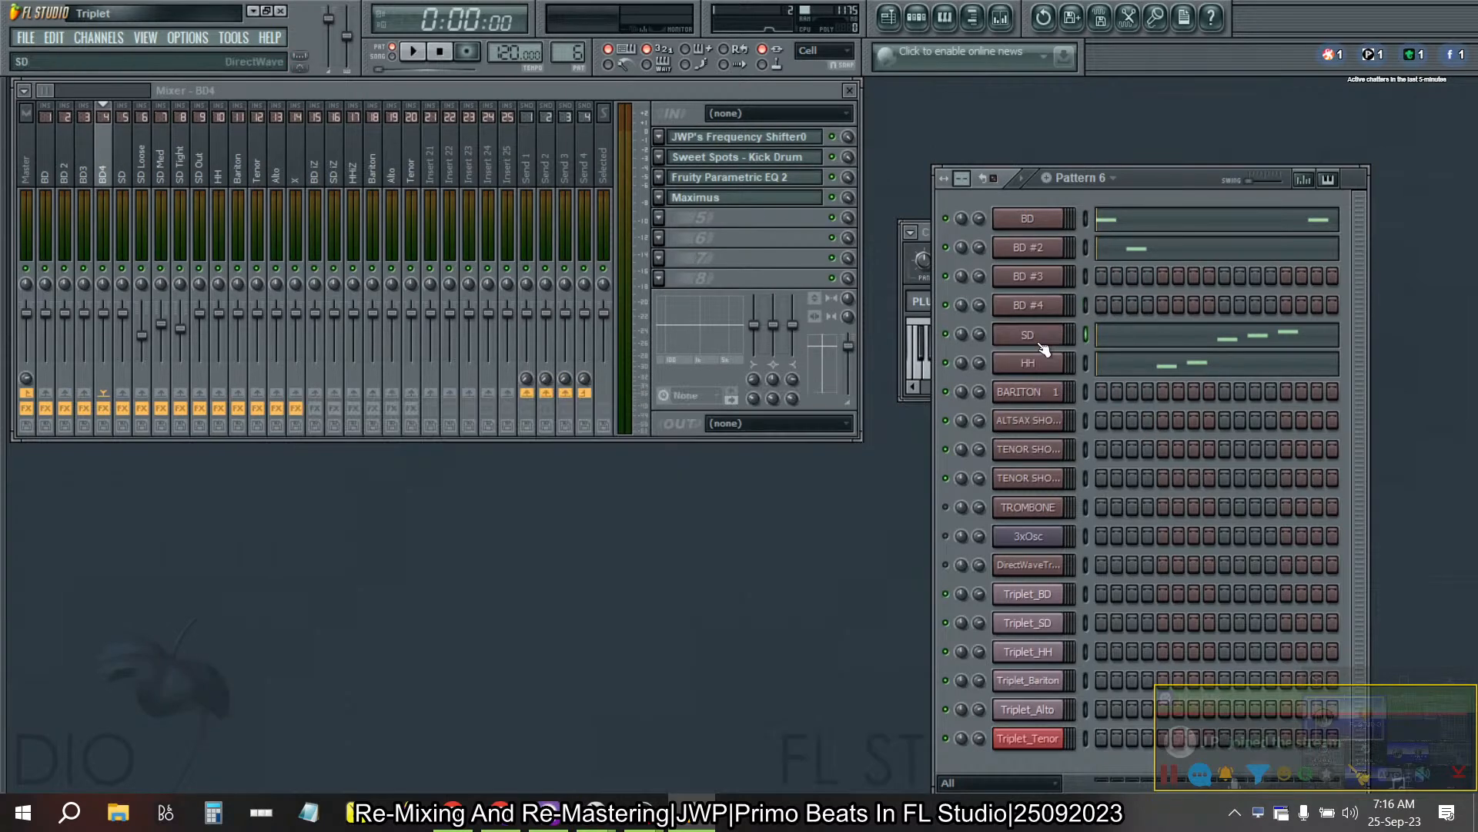
pyautogui.click(1147, 178)
pyautogui.moveTo(961, 140); pyautogui.dragTo(796, 675)
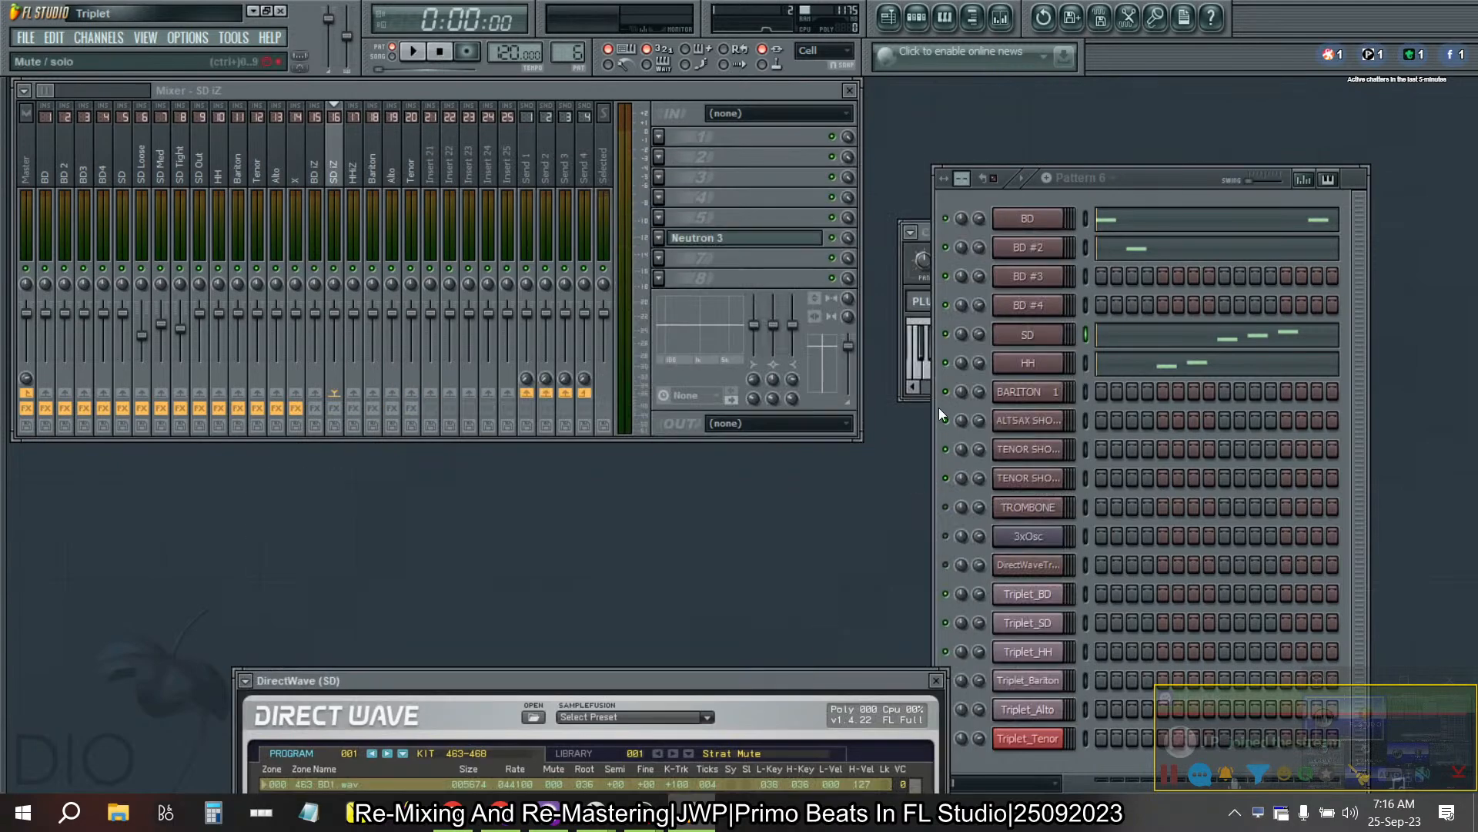
pyautogui.click(903, 273)
pyautogui.scroll(-12, 1122, 264)
pyautogui.scroll(1, 1121, 264)
pyautogui.click(1102, 300)
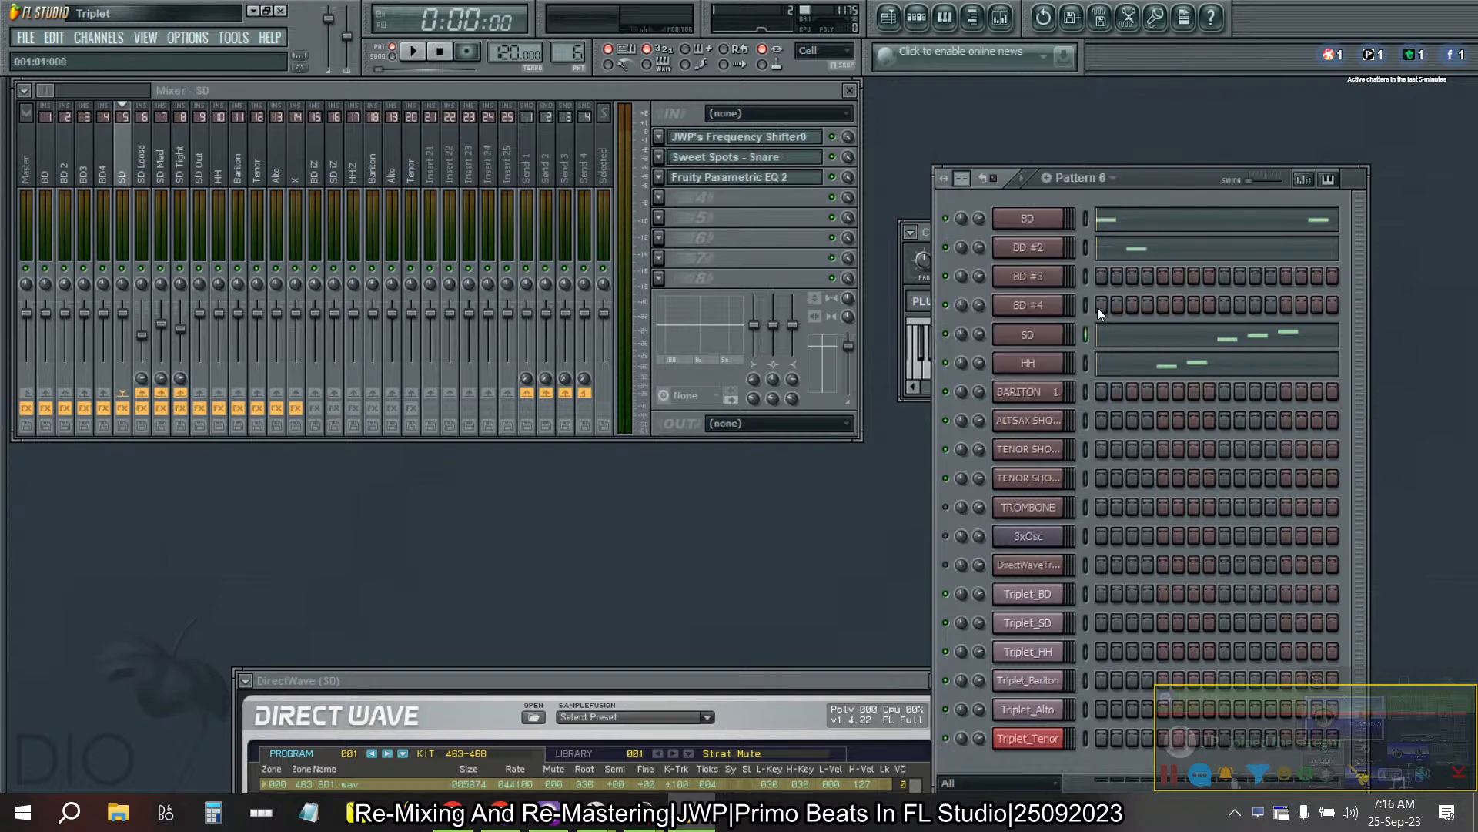
# - Move the HH channel's DirectWave window aside and route the channel to mixer track 10
pyautogui.click(1054, 366)
pyautogui.moveTo(946, 136); pyautogui.dragTo(674, 581)
pyautogui.moveTo(1121, 260)
pyautogui.mouseDown()
pyautogui.moveTo(1121, 298)
pyautogui.moveTo(1122, 276)
pyautogui.mouseUp()
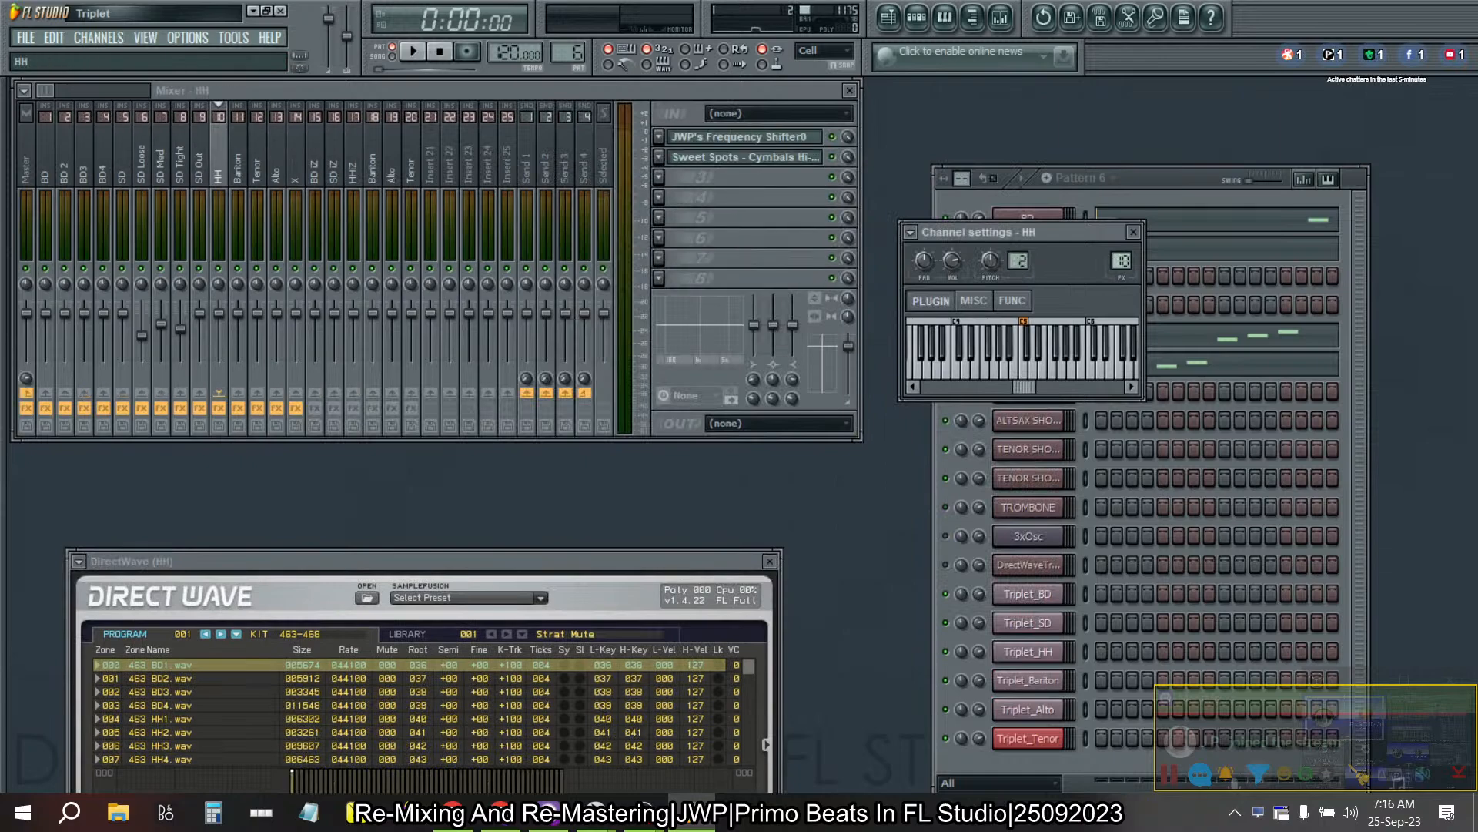
pyautogui.click(1166, 197)
# - Route the BARITON 1 channel to mixer track 11 and the ALTSAX SHORT channel to mixer track 13
pyautogui.click(1044, 392)
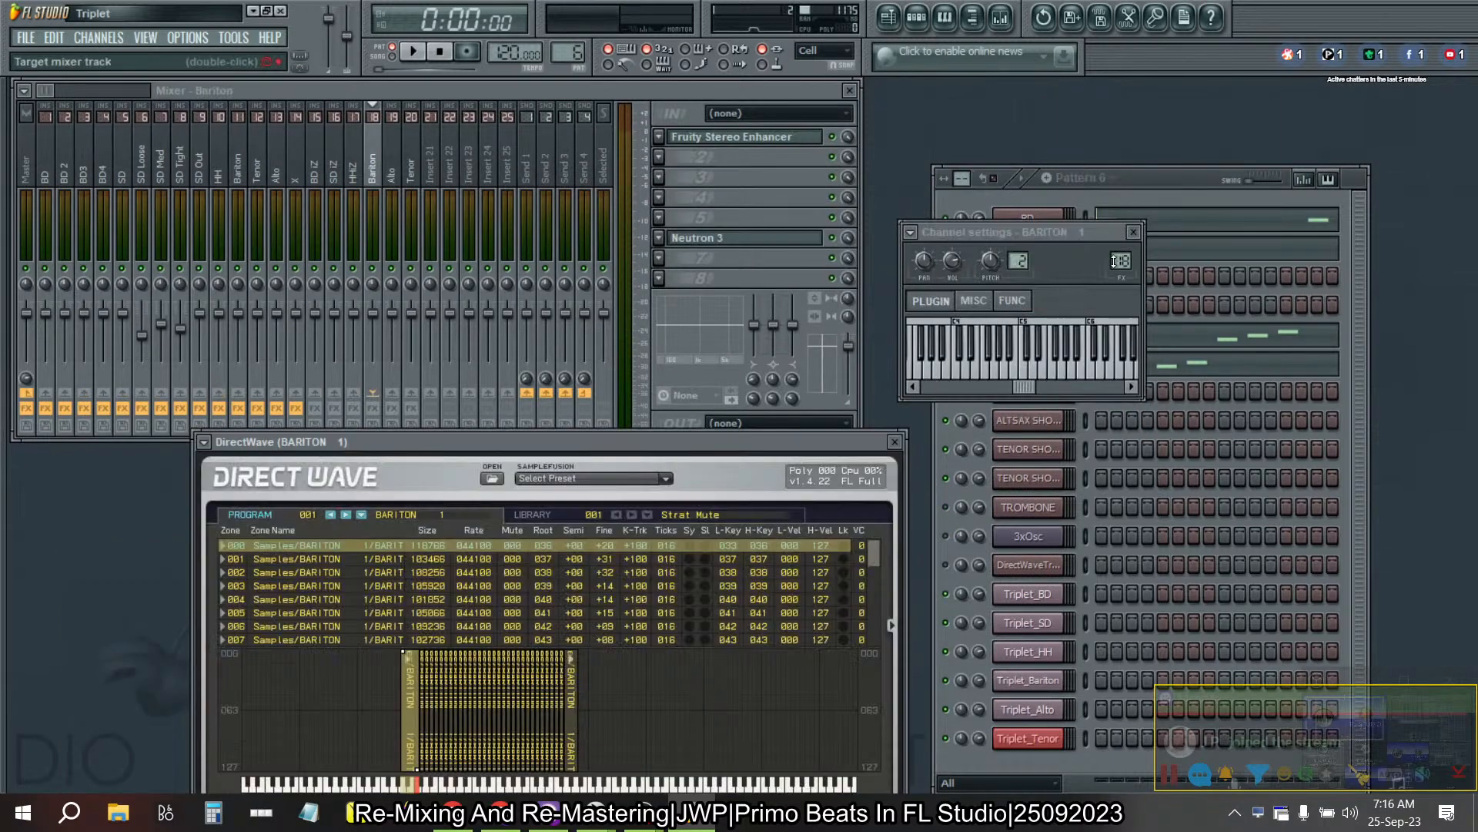
pyautogui.click(1160, 186)
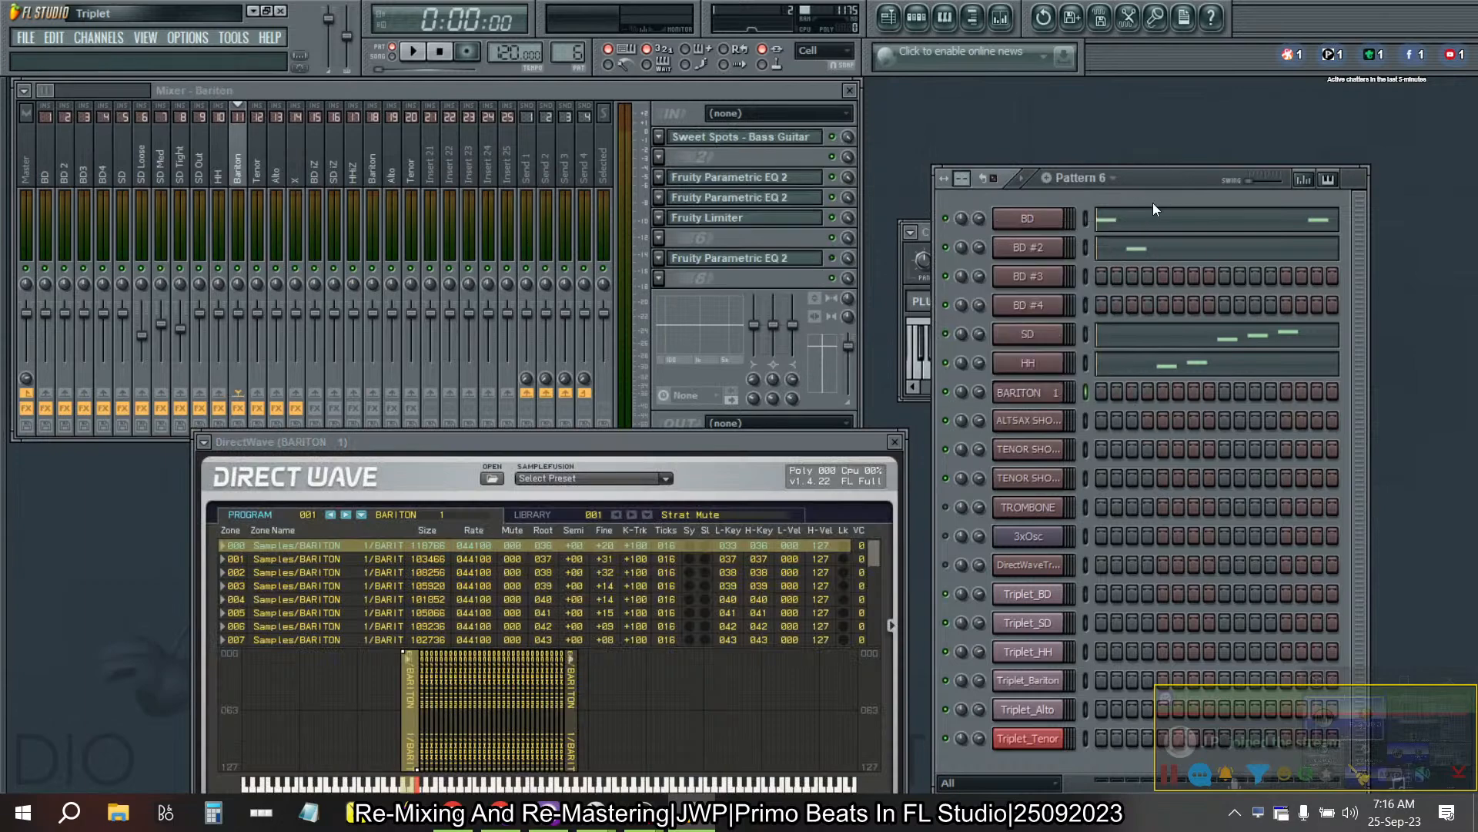
pyautogui.click(1028, 420)
pyautogui.moveTo(1122, 261); pyautogui.dragTo(1121, 284)
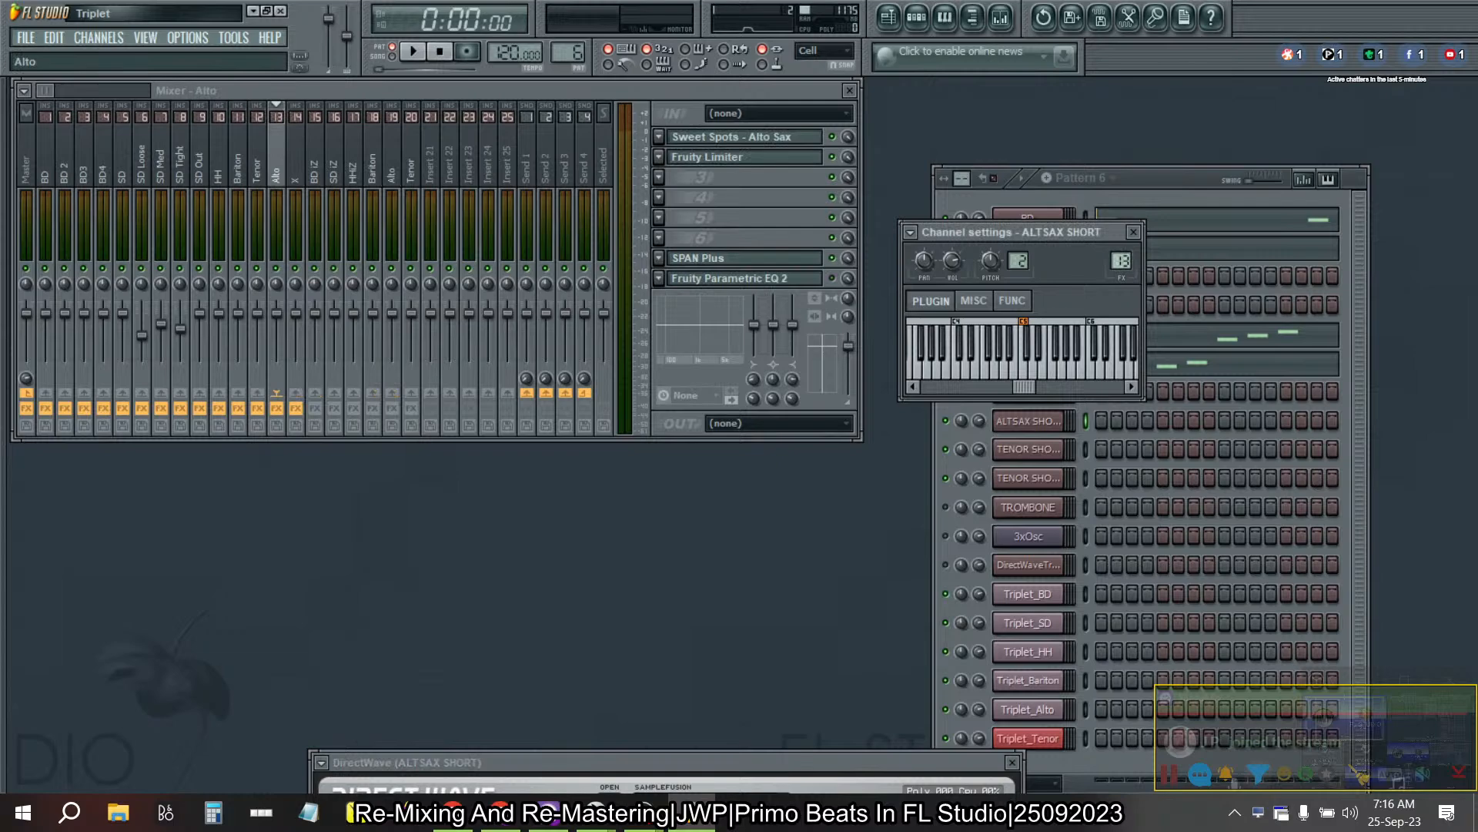
pyautogui.click(1183, 188)
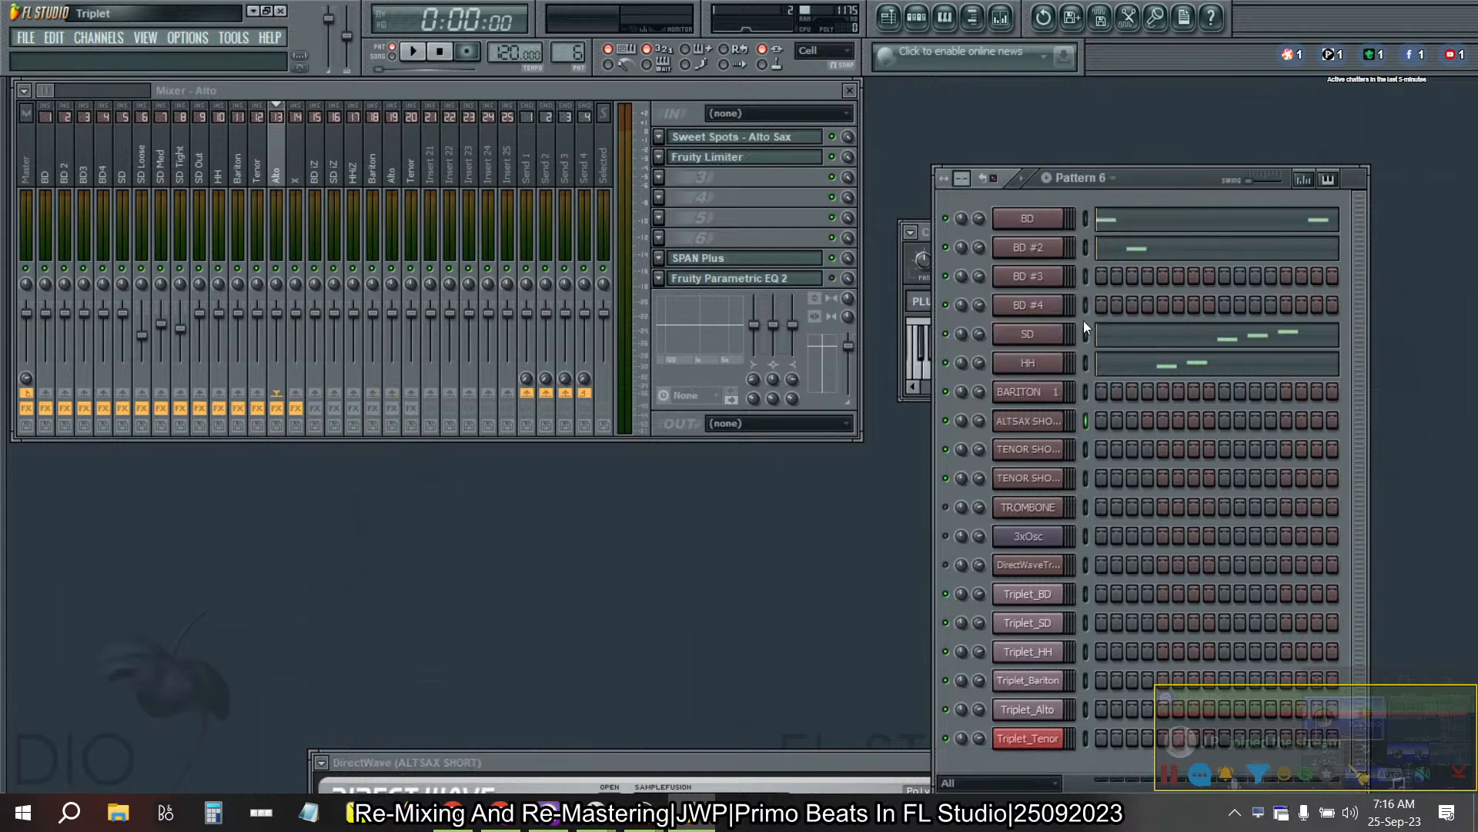
# - Select only the ALTSAX SHORT channel and reorder it to sit below the two TENOR SHORT channels
pyautogui.doubleClick(1087, 421)
pyautogui.click(1087, 421)
pyautogui.press('super+Down')
pyautogui.press('super+Up')
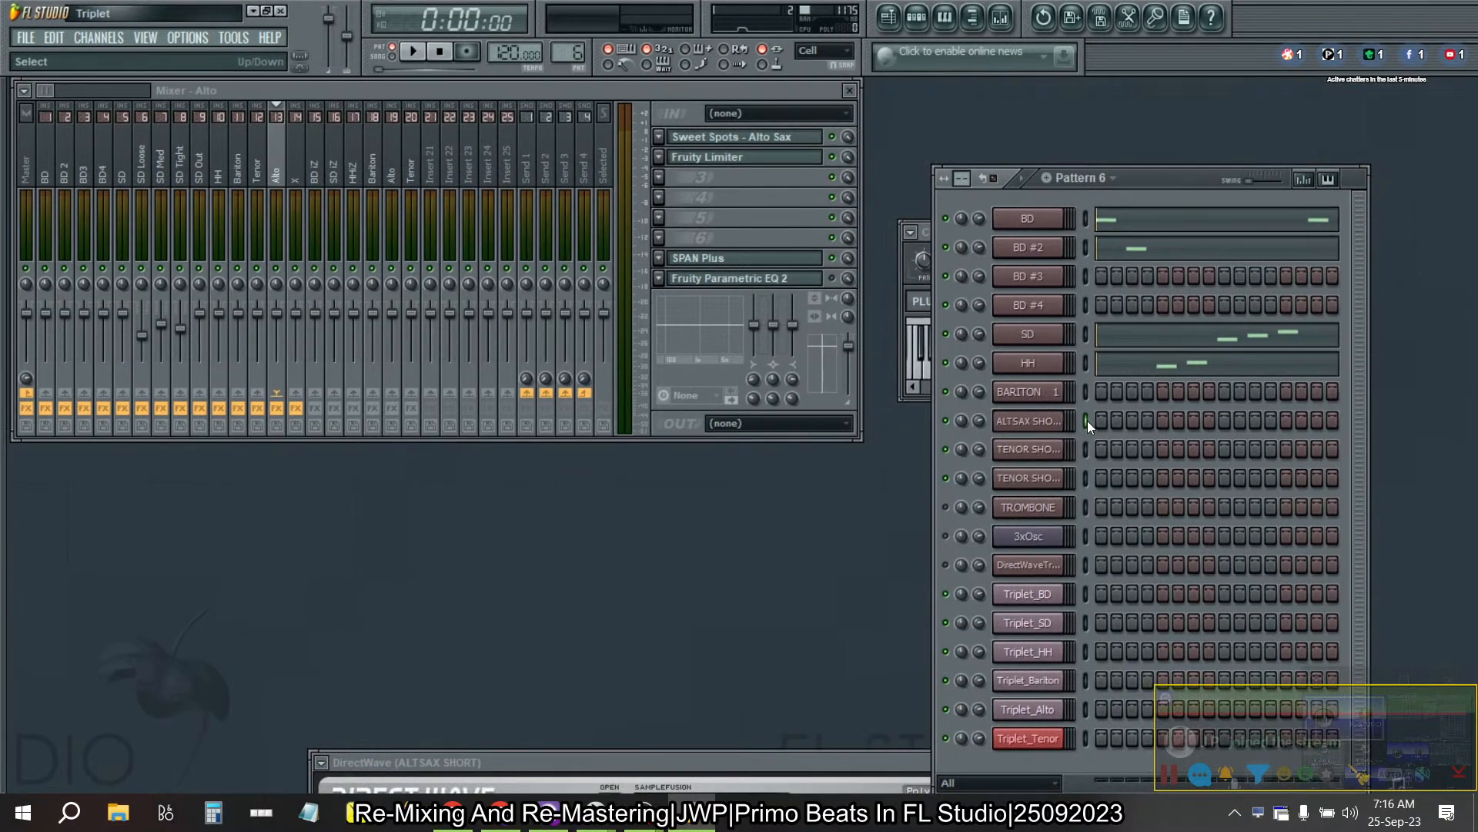
pyautogui.hotkey('alt', 'Down')
pyautogui.hotkey('alt', 'Down')
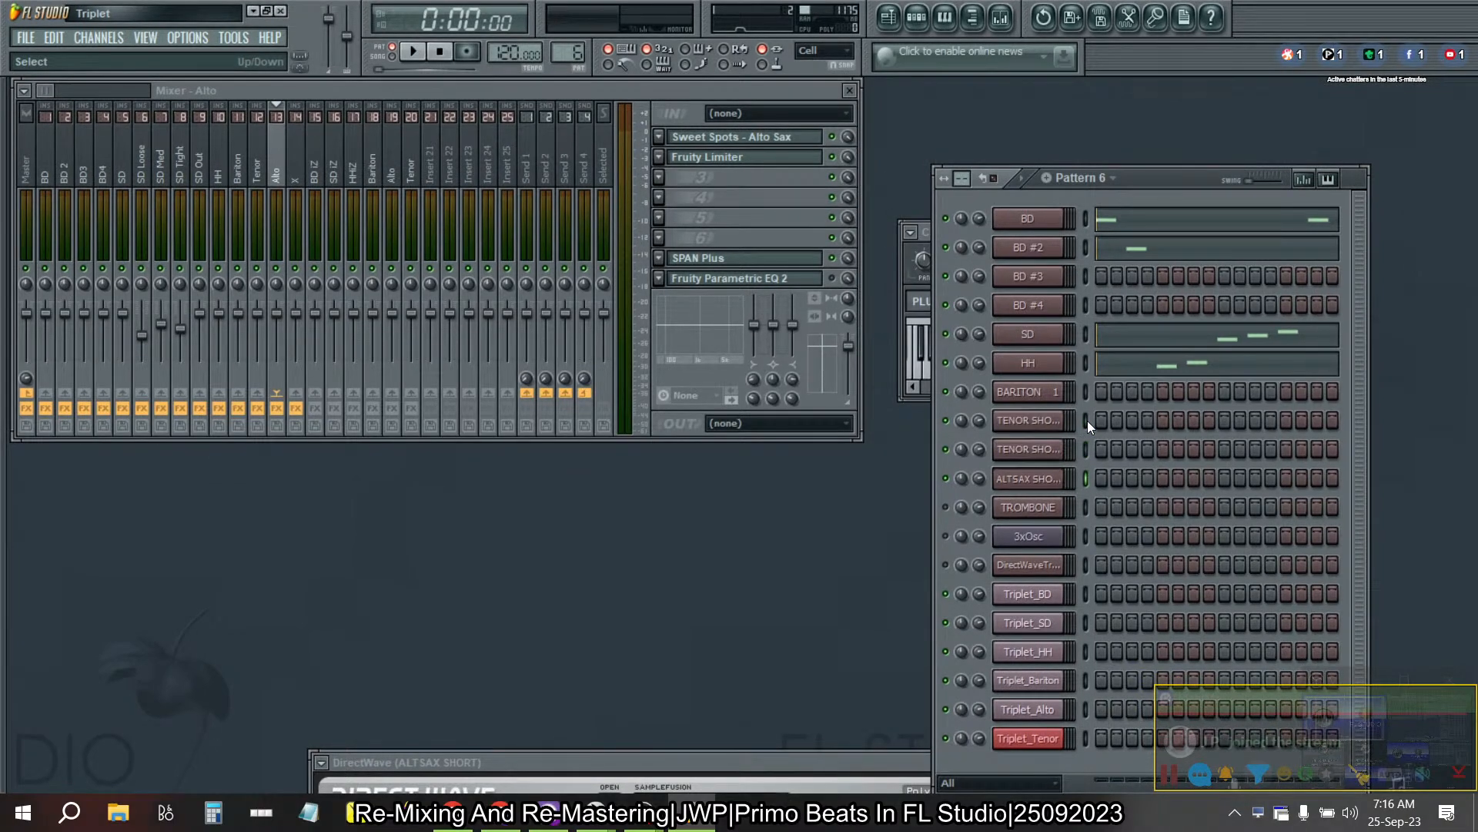
# - Route the TENOR SHORT and TENOR SHORT #2 channels to mixer track 12
pyautogui.click(1062, 423)
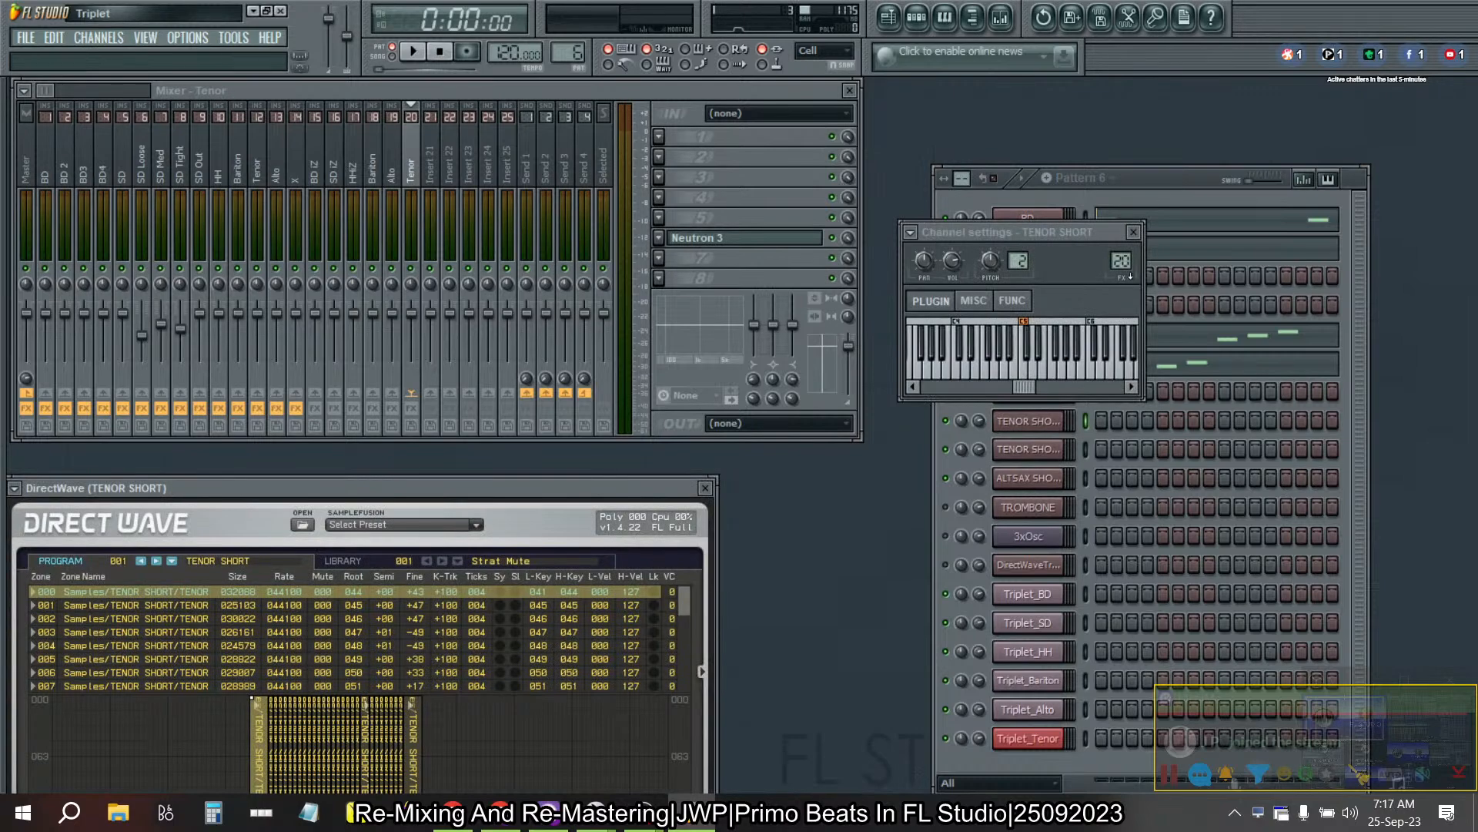
pyautogui.scroll(-8, 1121, 260)
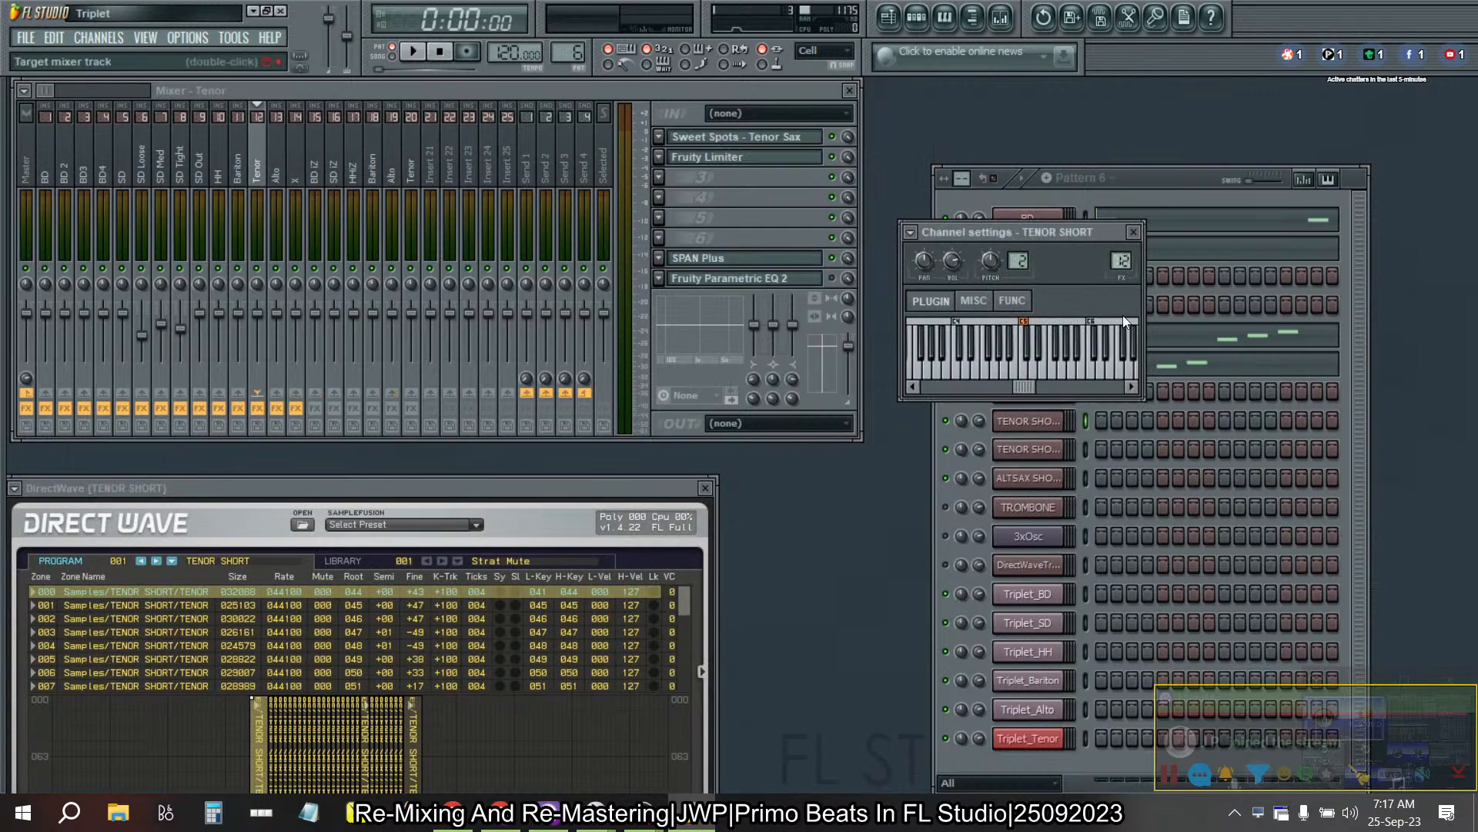
pyautogui.click(1062, 455)
pyautogui.moveTo(1121, 261); pyautogui.dragTo(1121, 304)
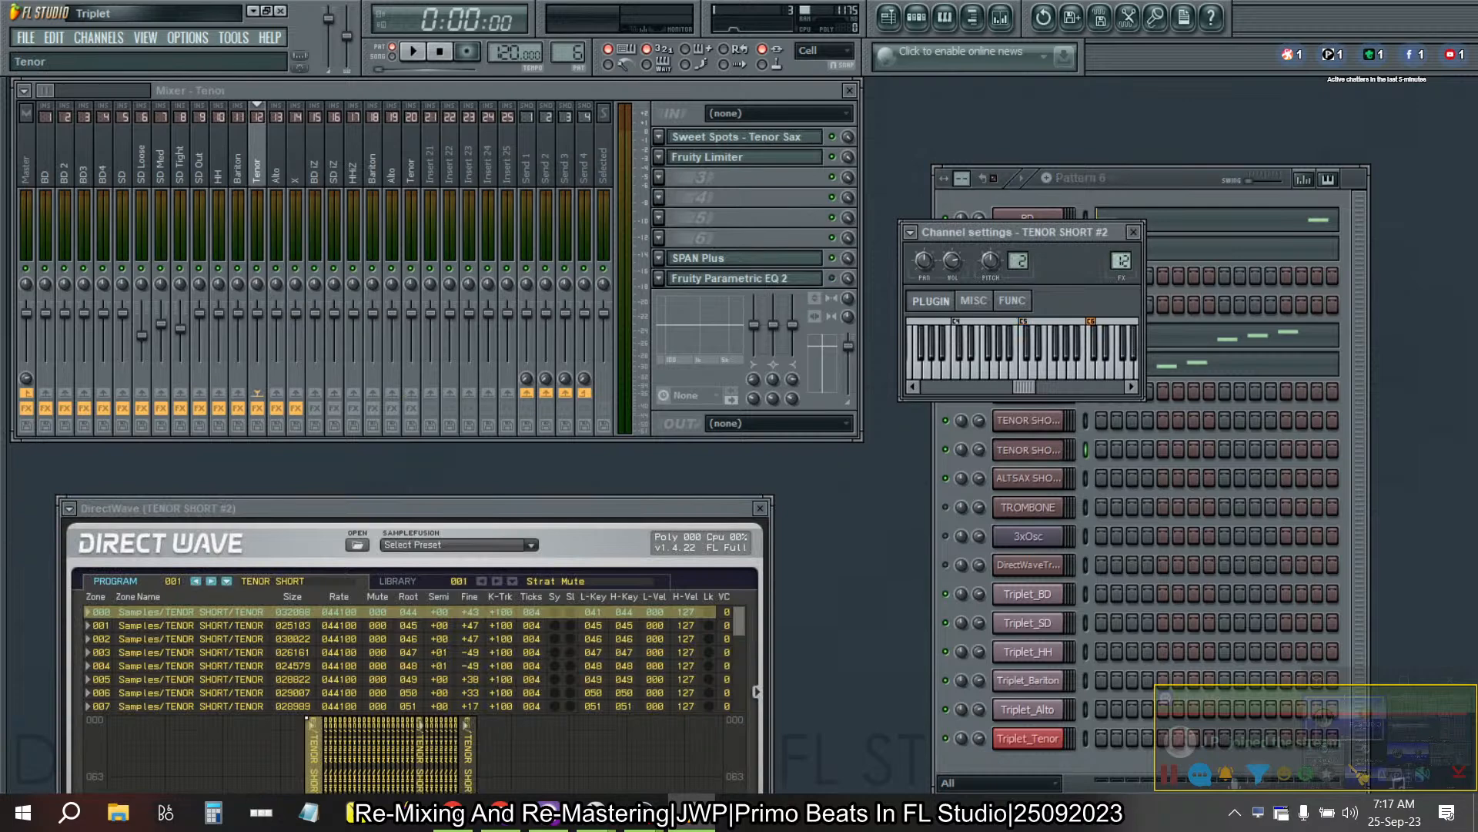
pyautogui.click(1190, 183)
# - Step forward to Pattern 15 and examine the ALTSAX SHORT notes in the piano roll
pyautogui.press('Right')
pyautogui.press('Right')
pyautogui.press('Right')
pyautogui.press('Right')
pyautogui.press('Right')
pyautogui.press('Right')
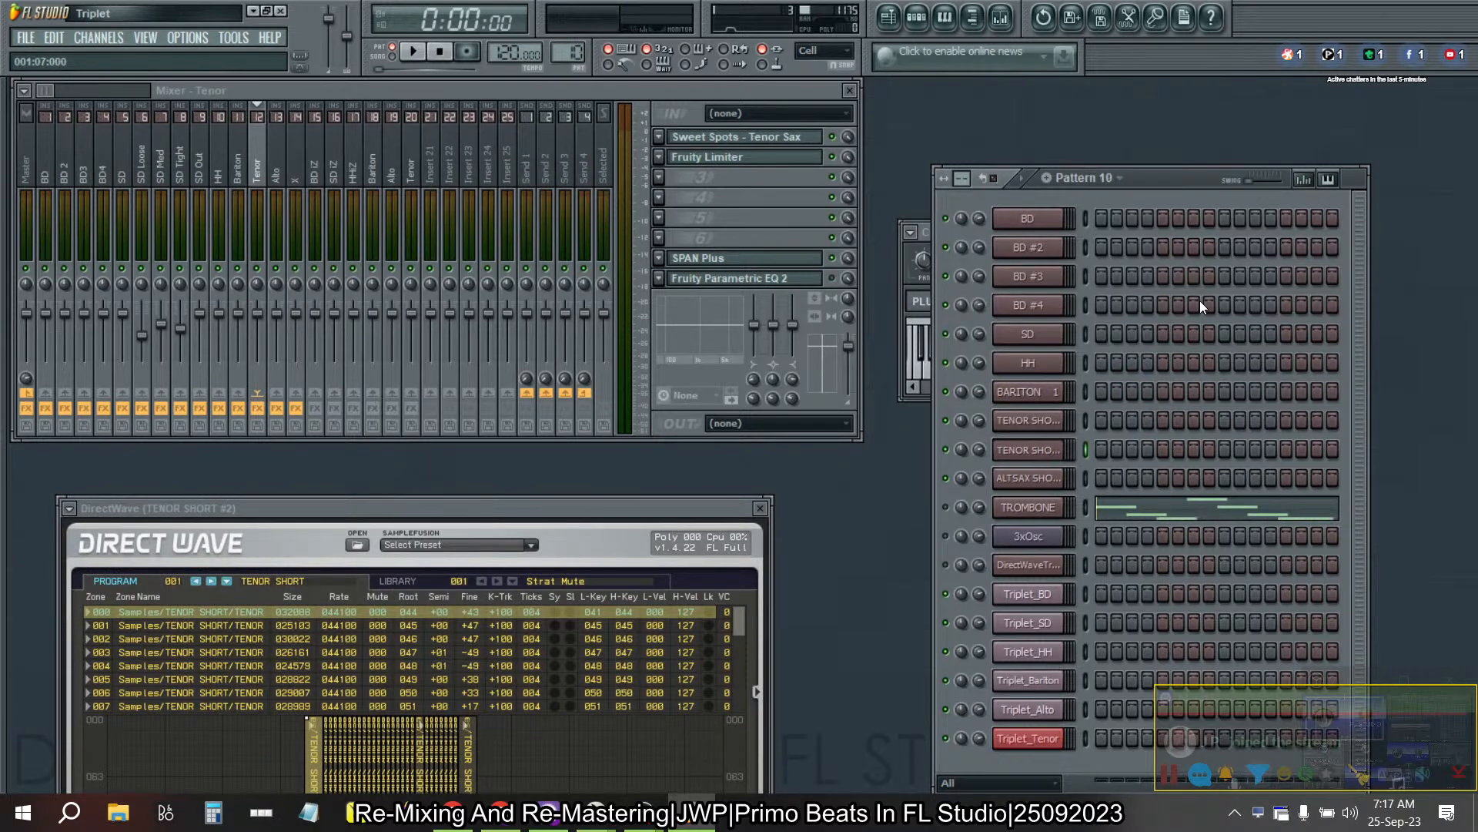
pyautogui.press('Right')
pyautogui.press('Right')
pyautogui.press('Right')
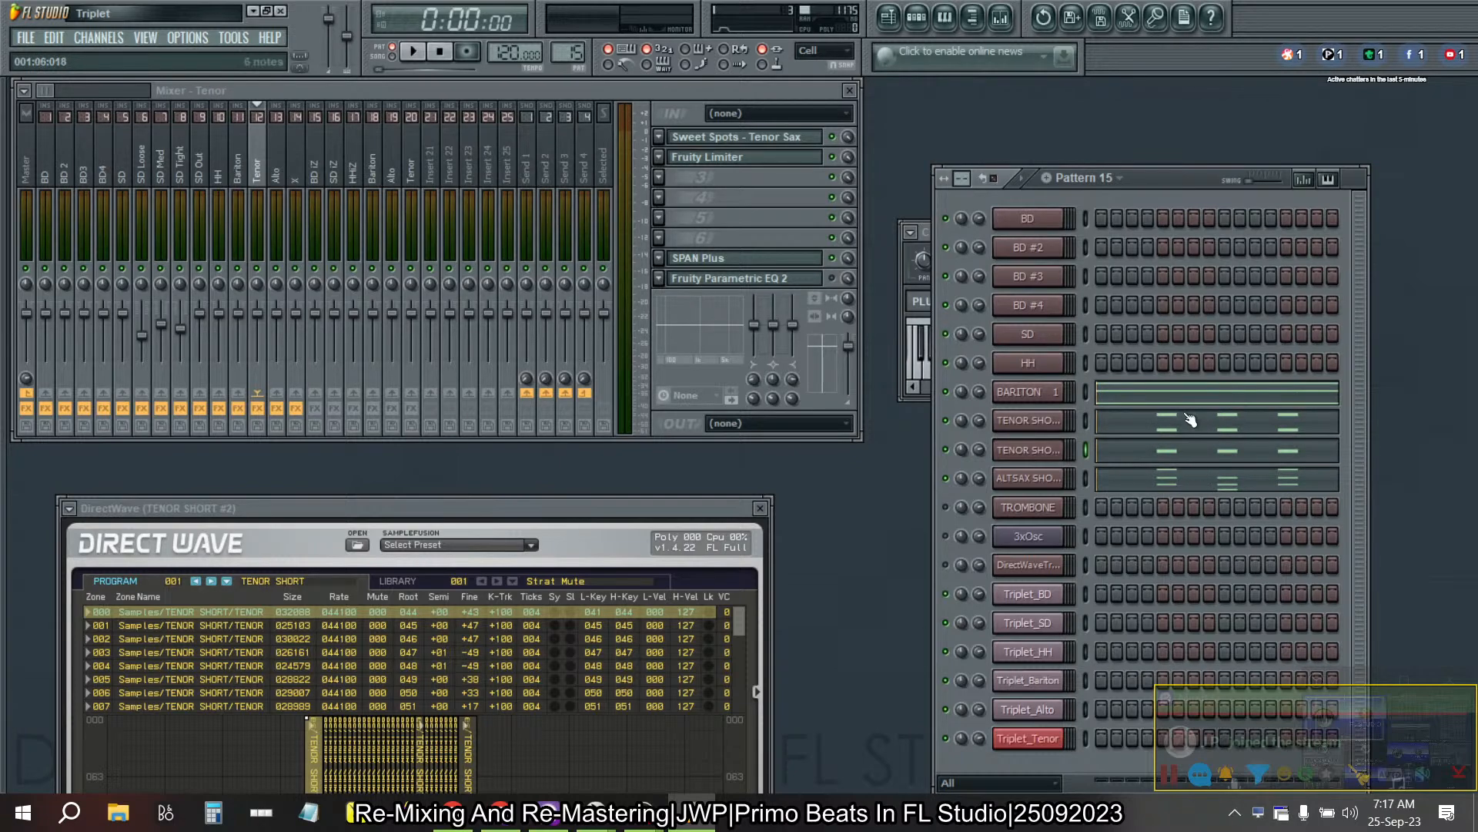
pyautogui.click(1152, 489)
pyautogui.click(1152, 490)
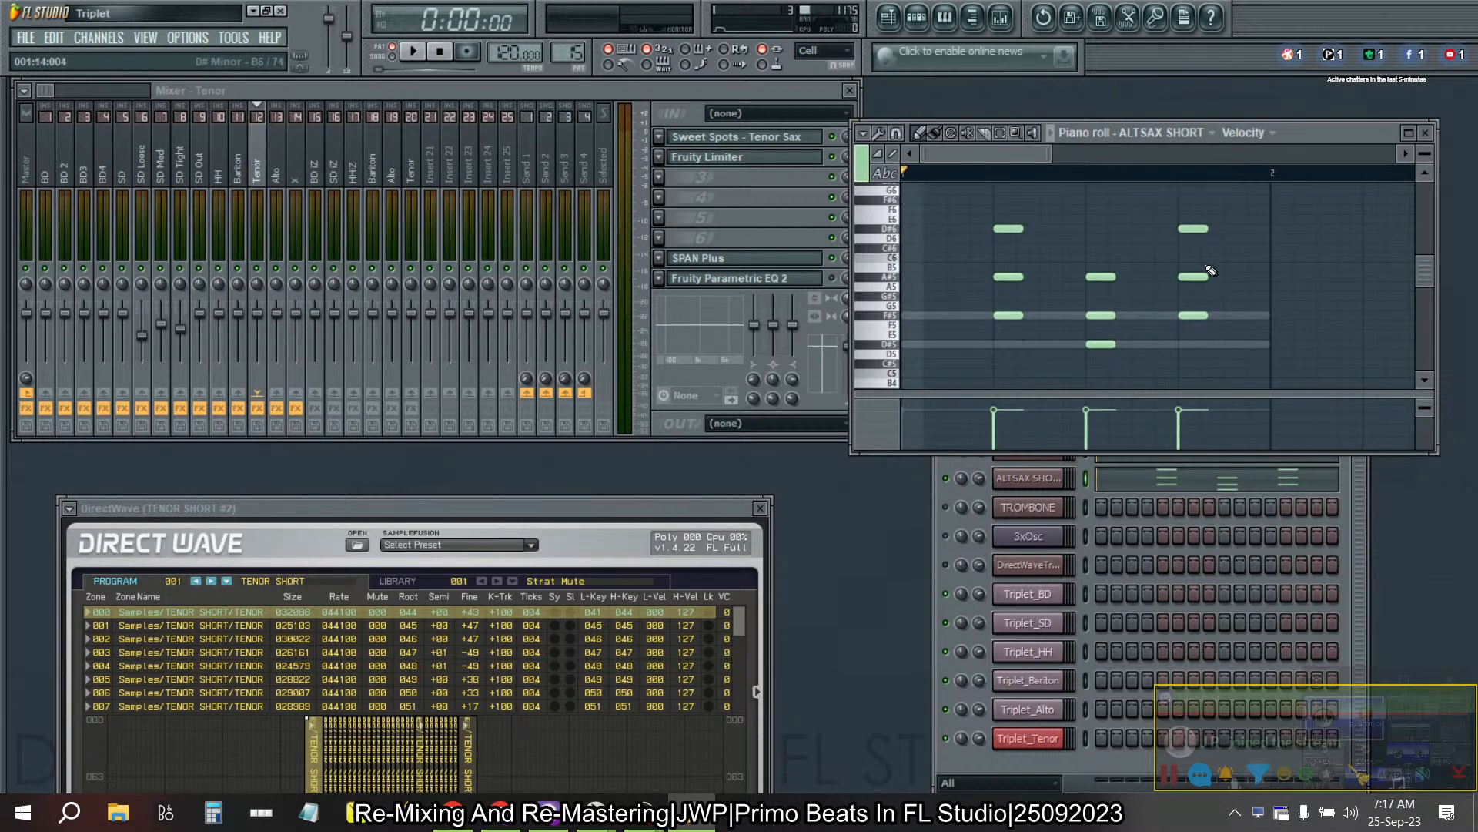
pyautogui.click(1429, 134)
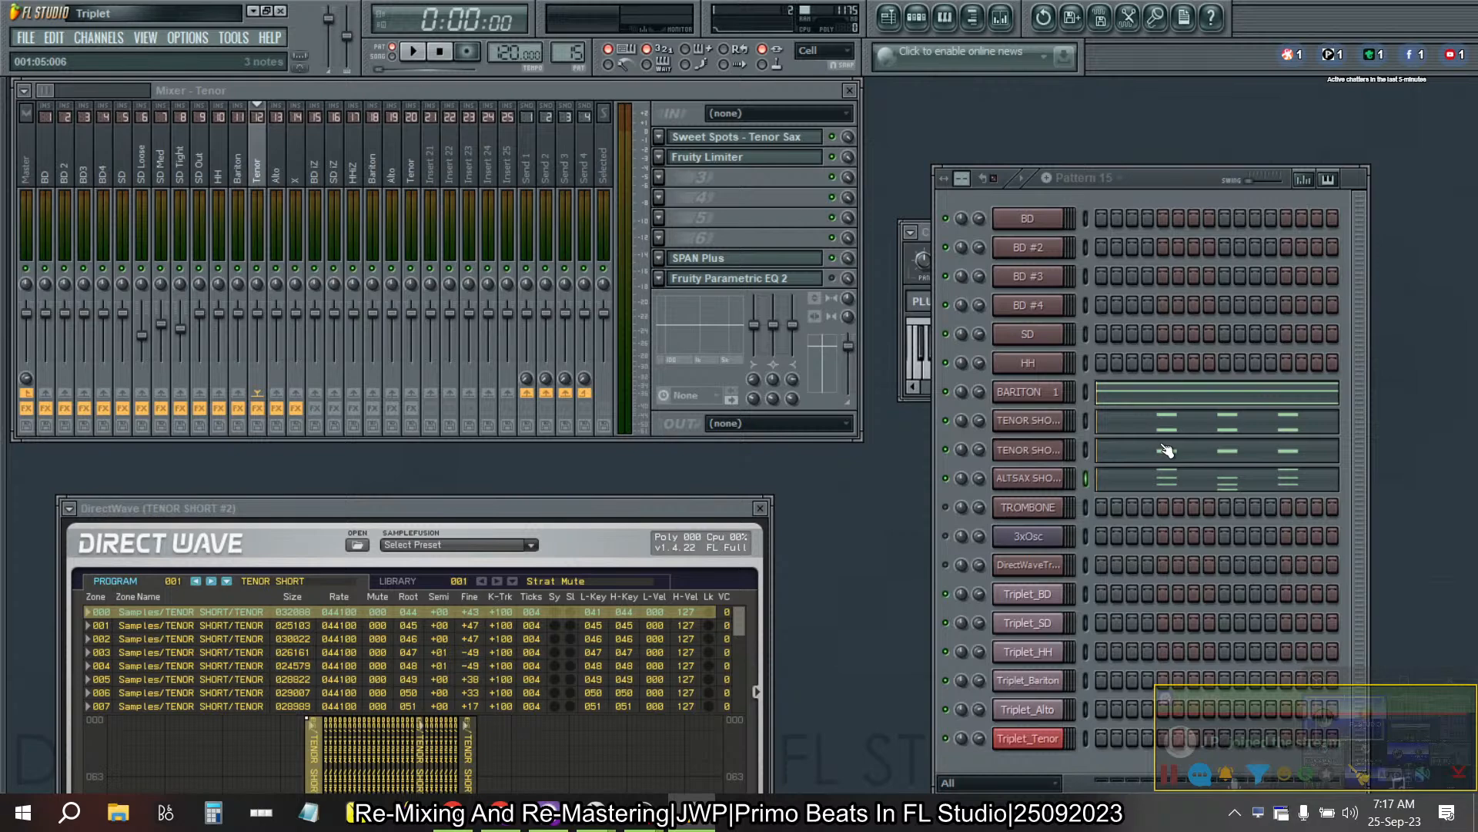
# - Check the ALTSAX SHORT channel's mixer routing, and close its channel settings and DirectWave windows
pyautogui.click(1043, 491)
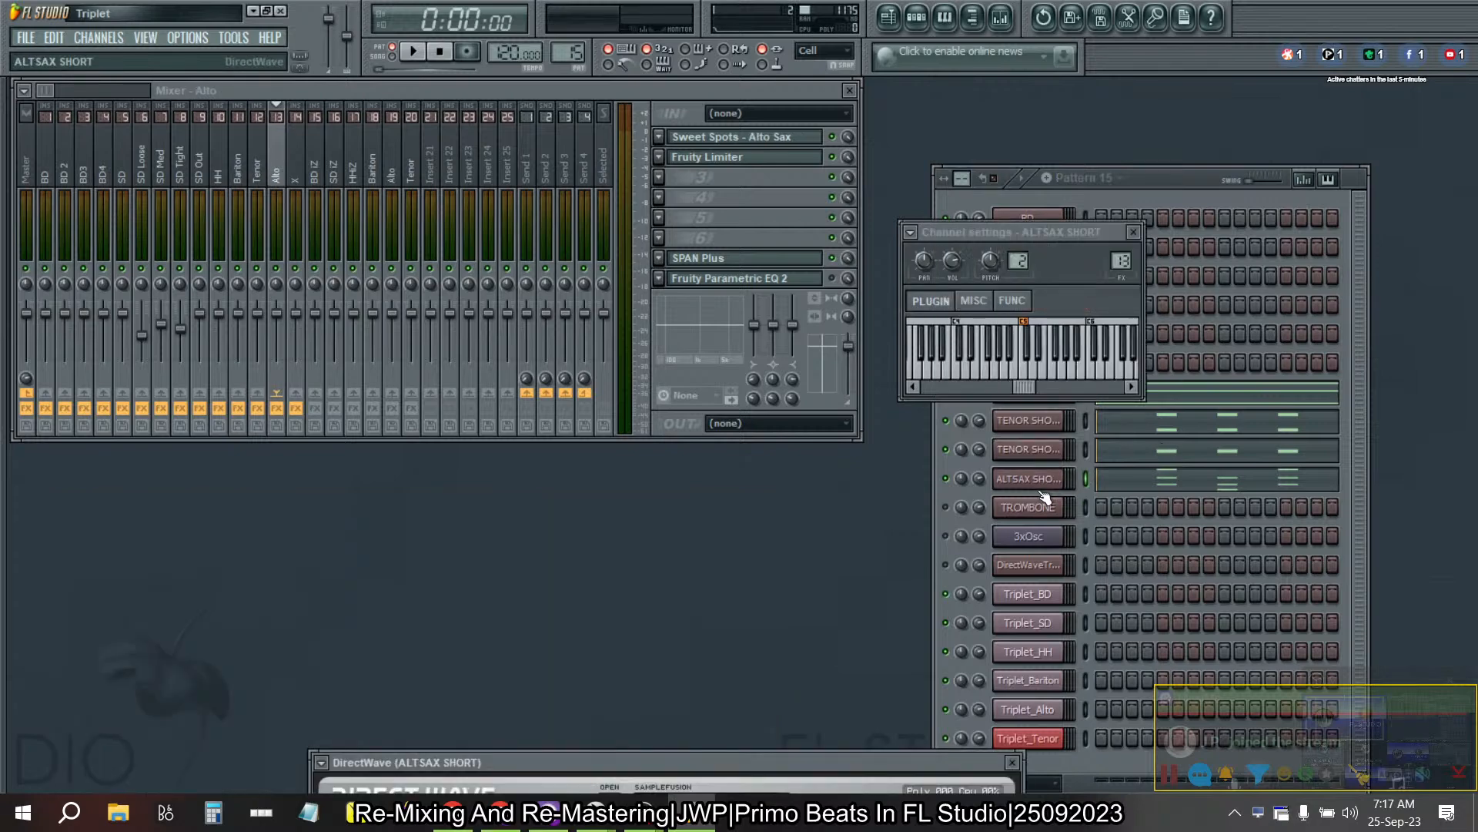
pyautogui.click(1134, 231)
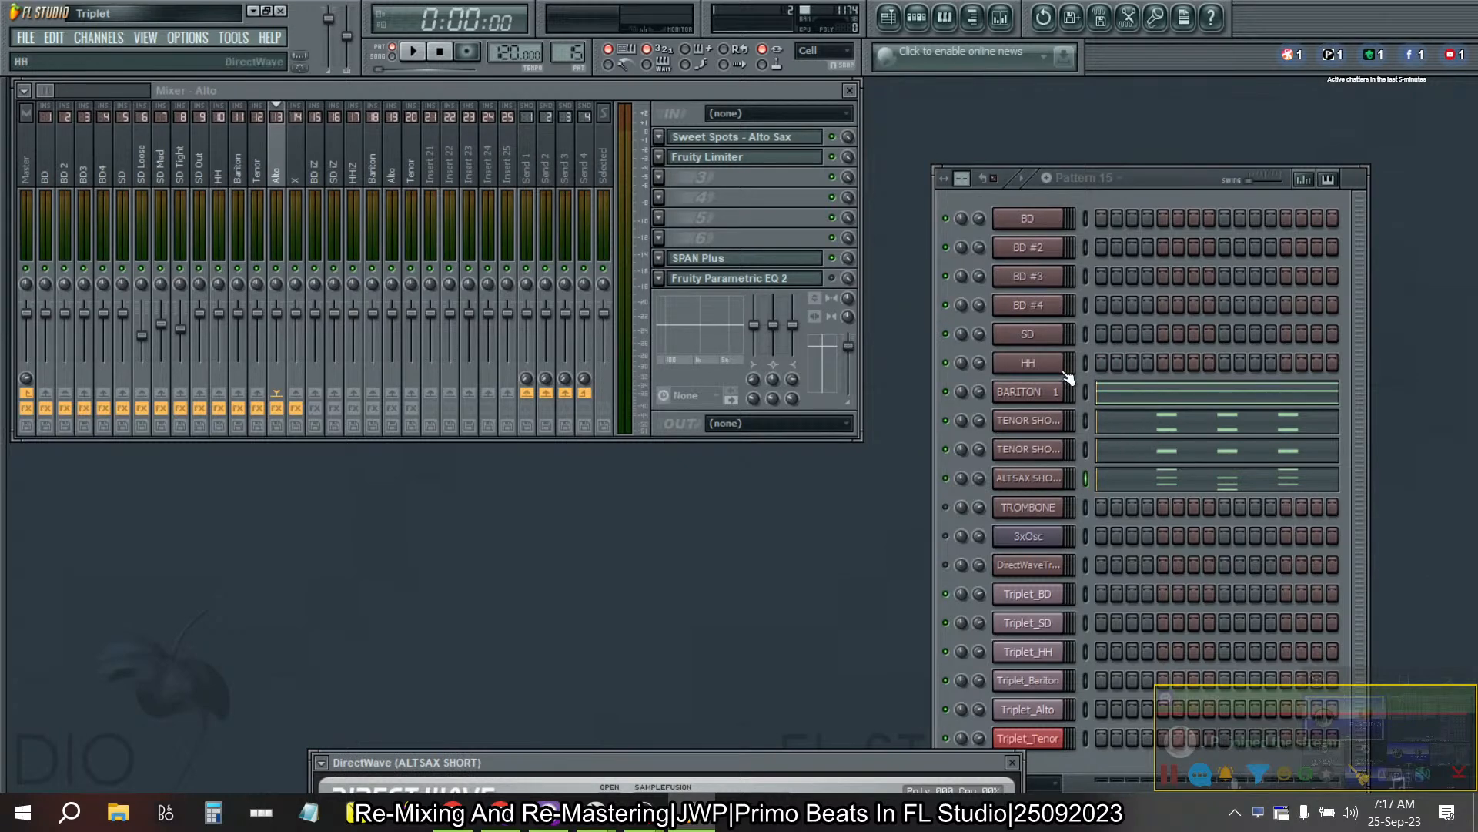
pyautogui.moveTo(830, 764); pyautogui.dragTo(521, 621)
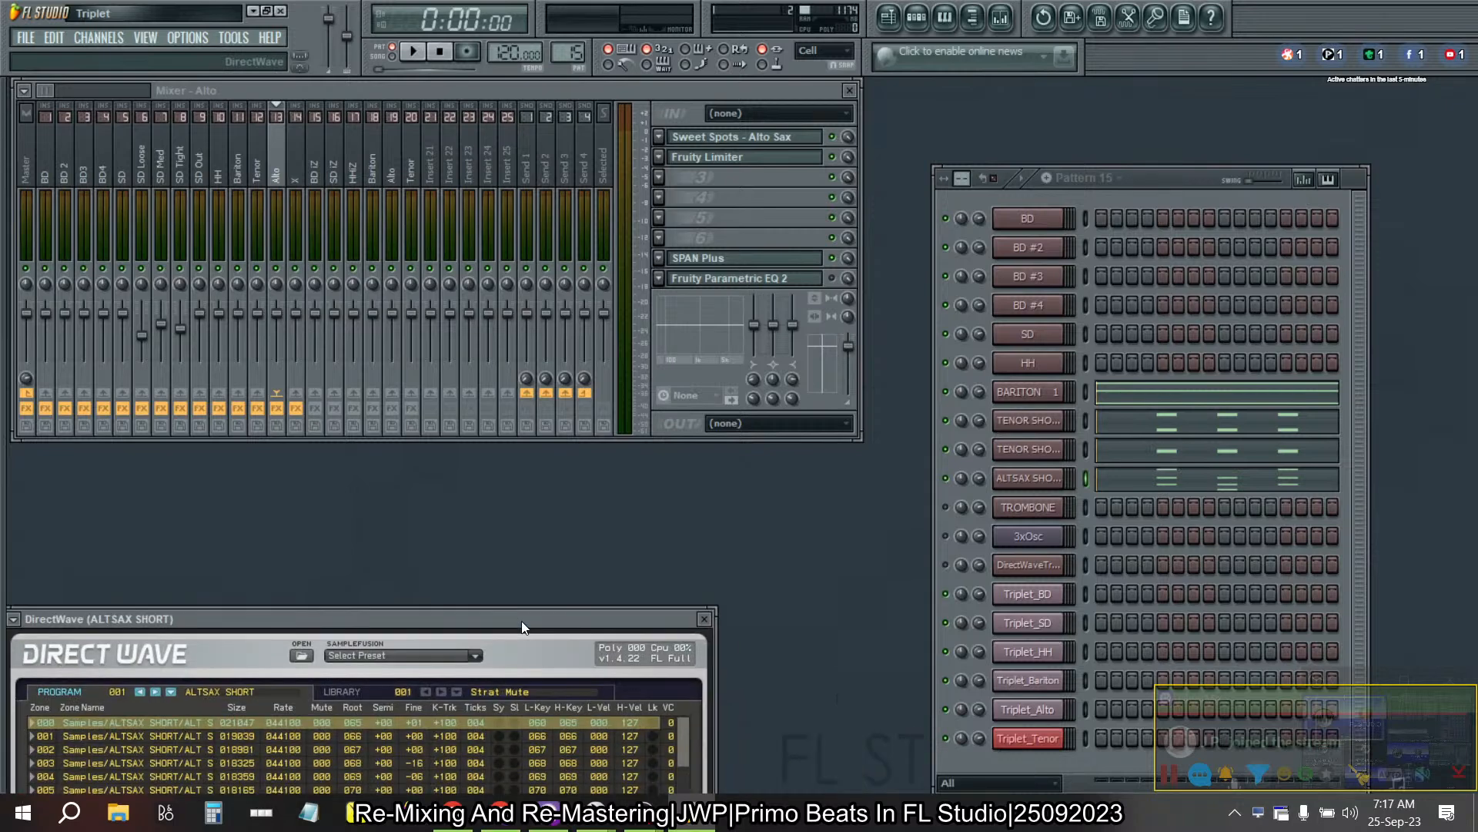
pyautogui.click(709, 619)
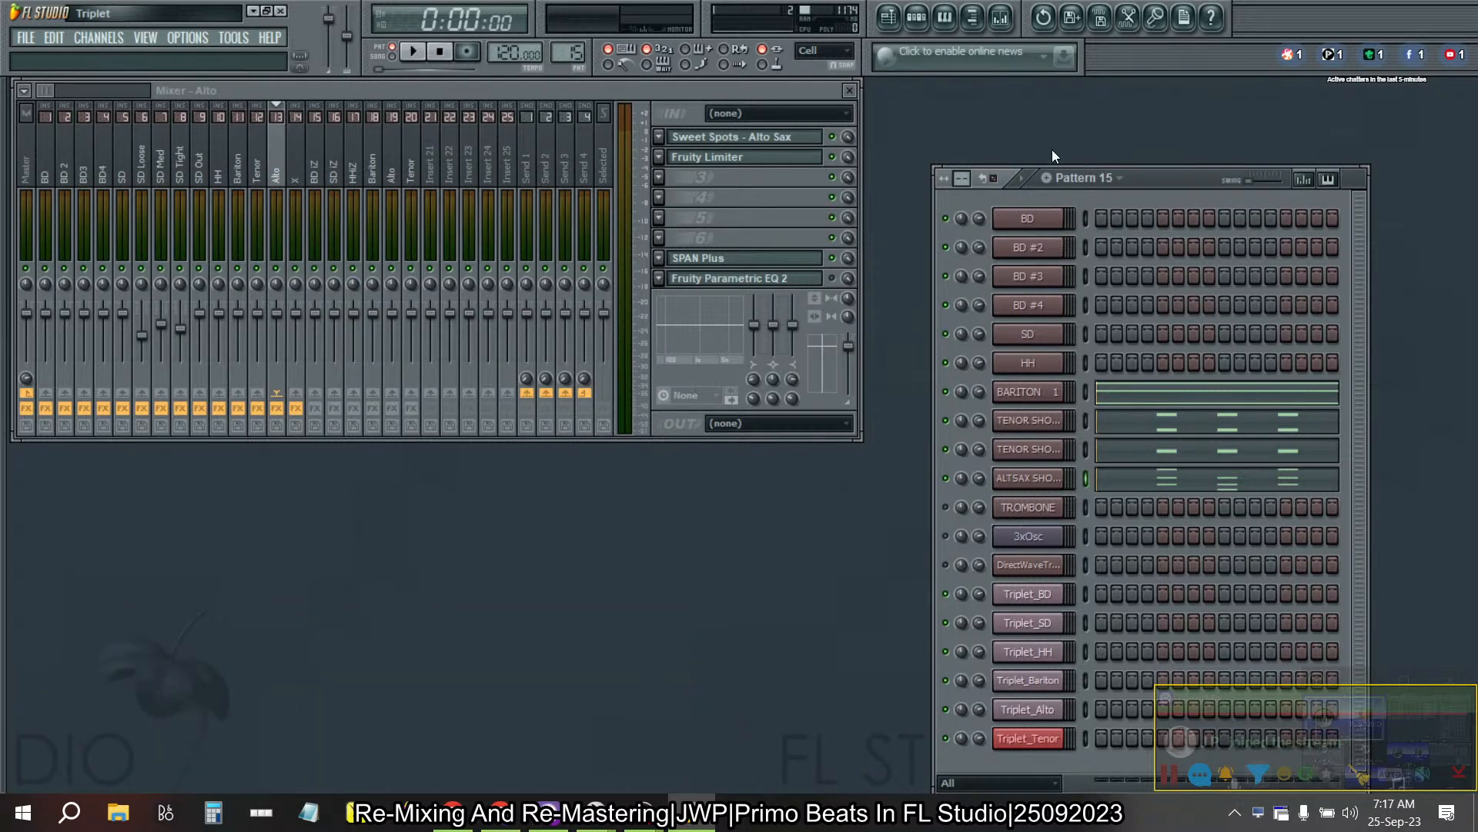
# - Play Pattern 15 briefly to check its mixer routing, and step back to Pattern 13
pyautogui.click(413, 51)
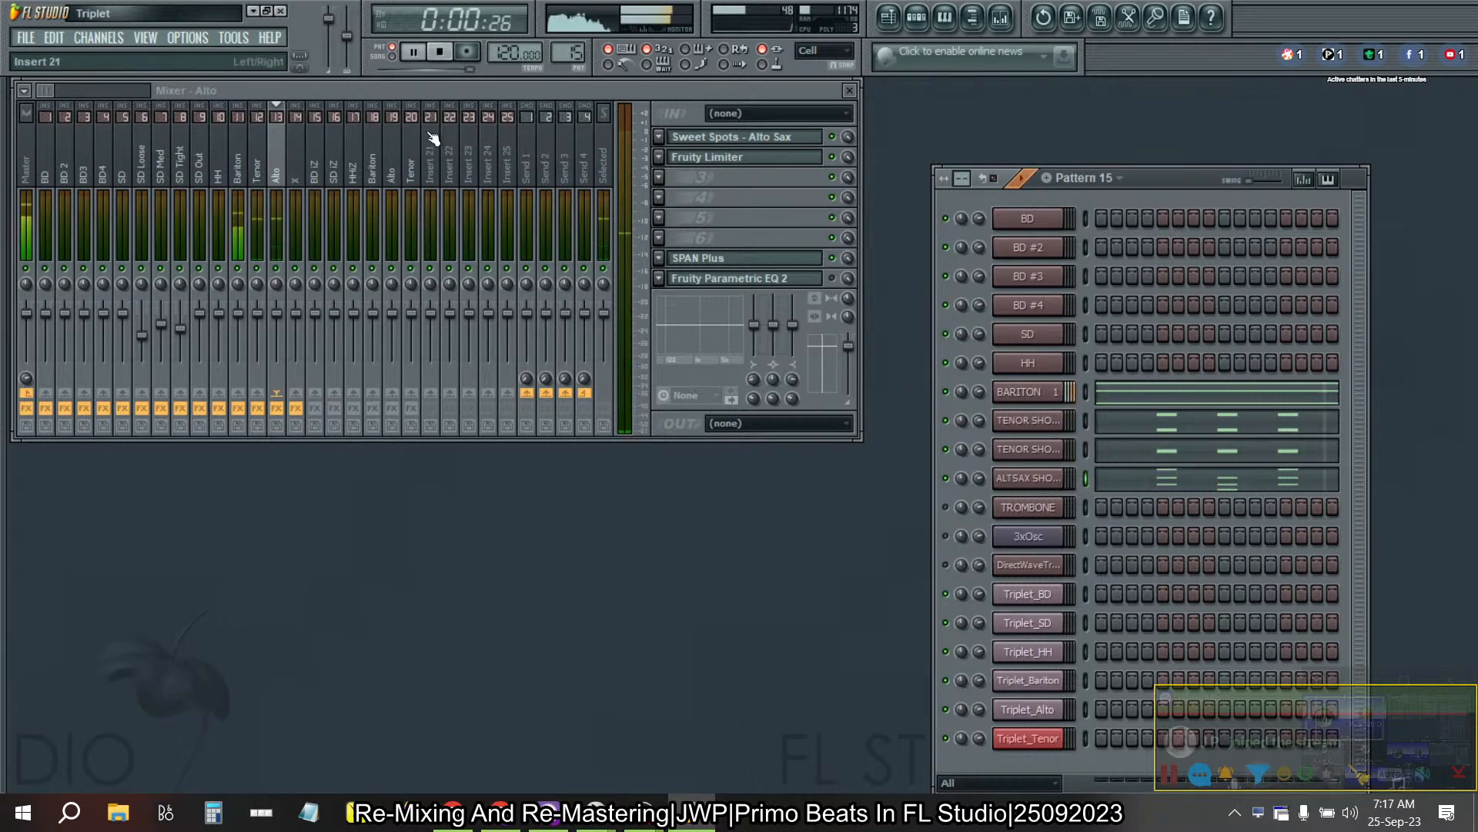
pyautogui.press('space')
pyautogui.press('Left')
pyautogui.press('Left')
pyautogui.press('Left')
pyautogui.press('Left')
pyautogui.press('Left')
pyautogui.press('Left')
pyautogui.press('Left')
pyautogui.press('Left')
pyautogui.press('Left')
pyautogui.press('Left')
pyautogui.press('Left')
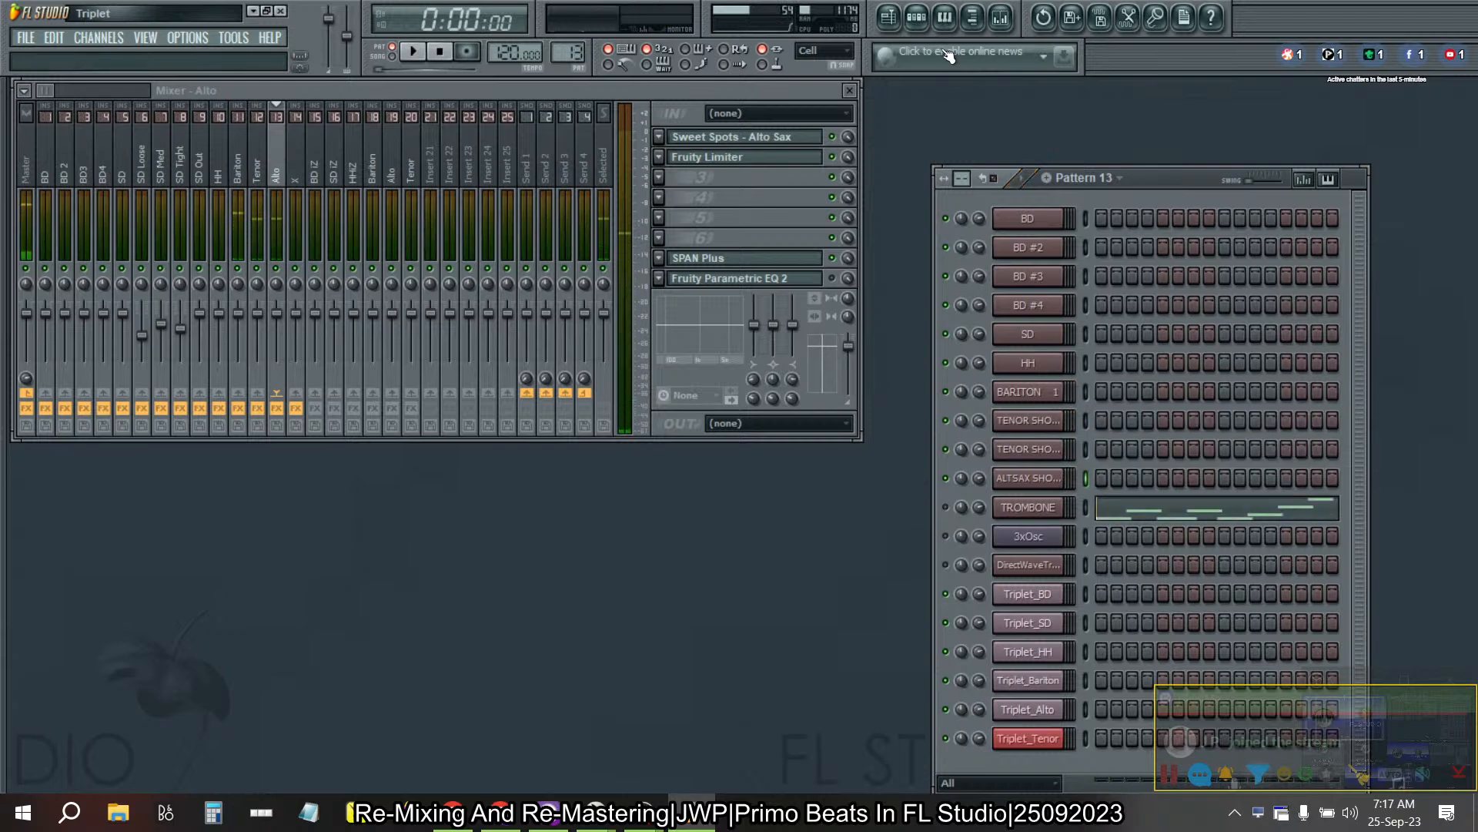
# - Switch to Pattern 6, play it, and select the SD mixer track to monitor the snare levels
pyautogui.press('Left')
pyautogui.press('Left')
pyautogui.press('Right')
pyautogui.press('Right')
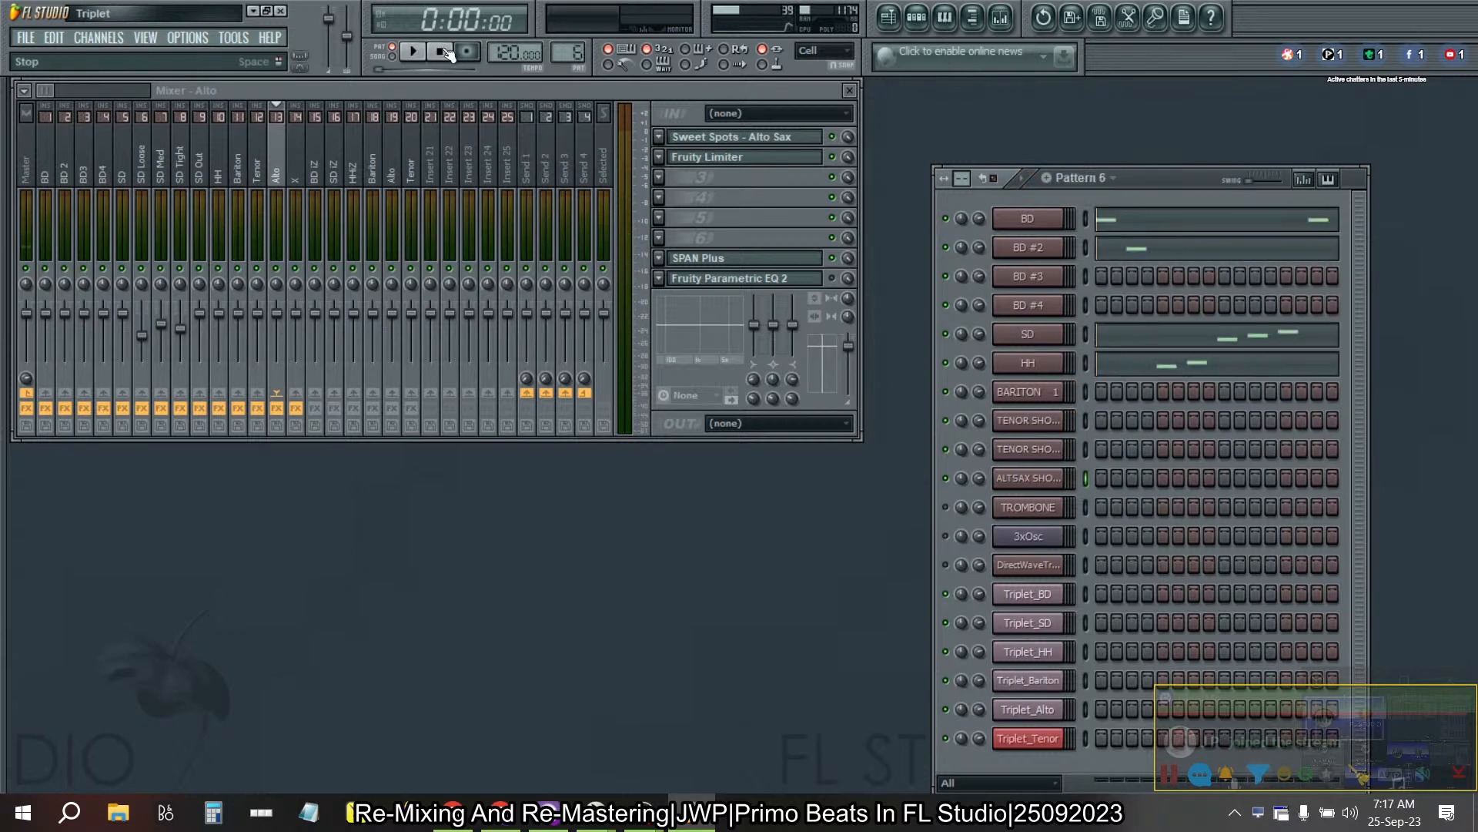
pyautogui.click(415, 52)
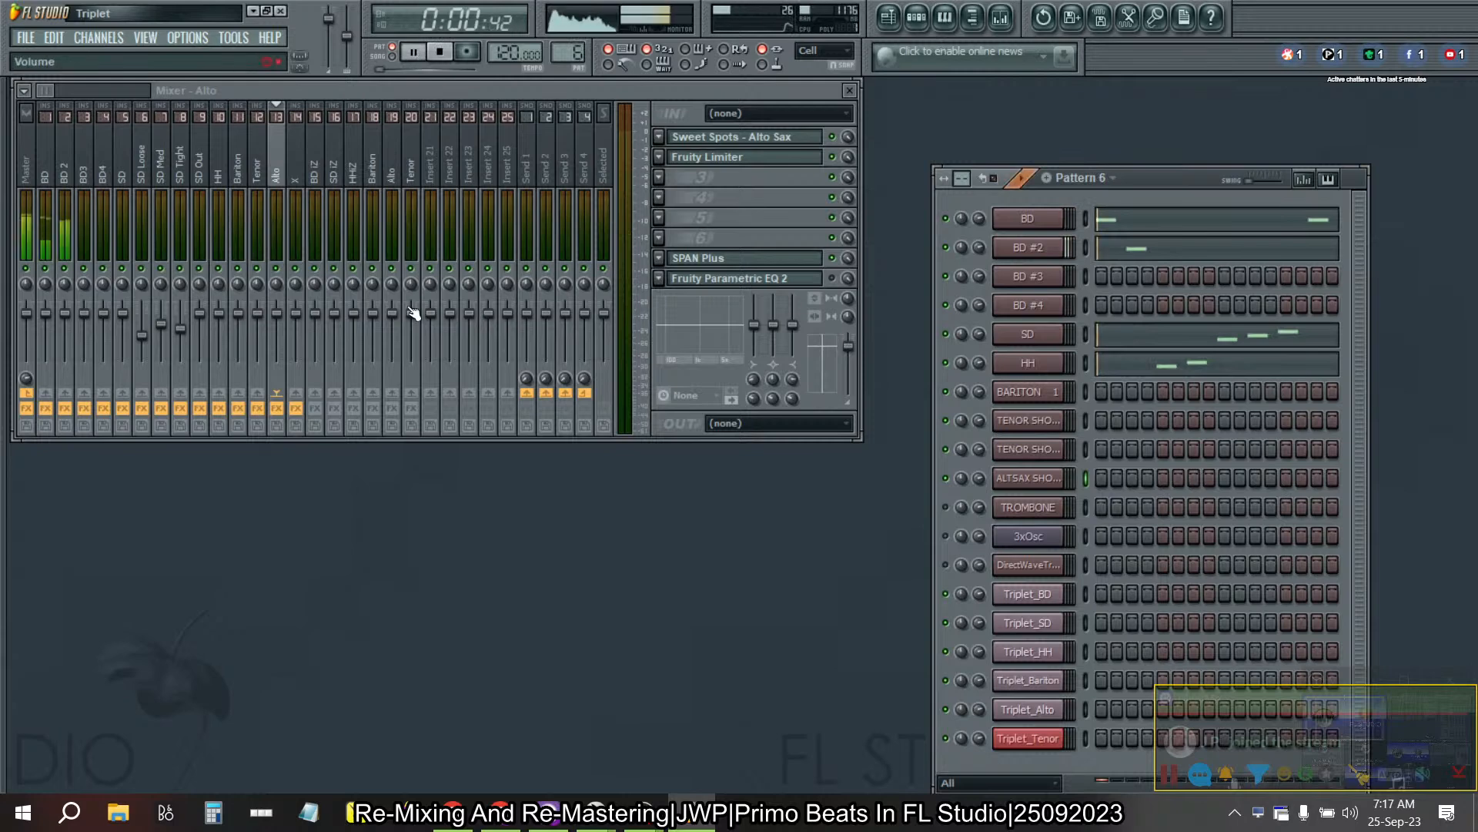
pyautogui.click(123, 159)
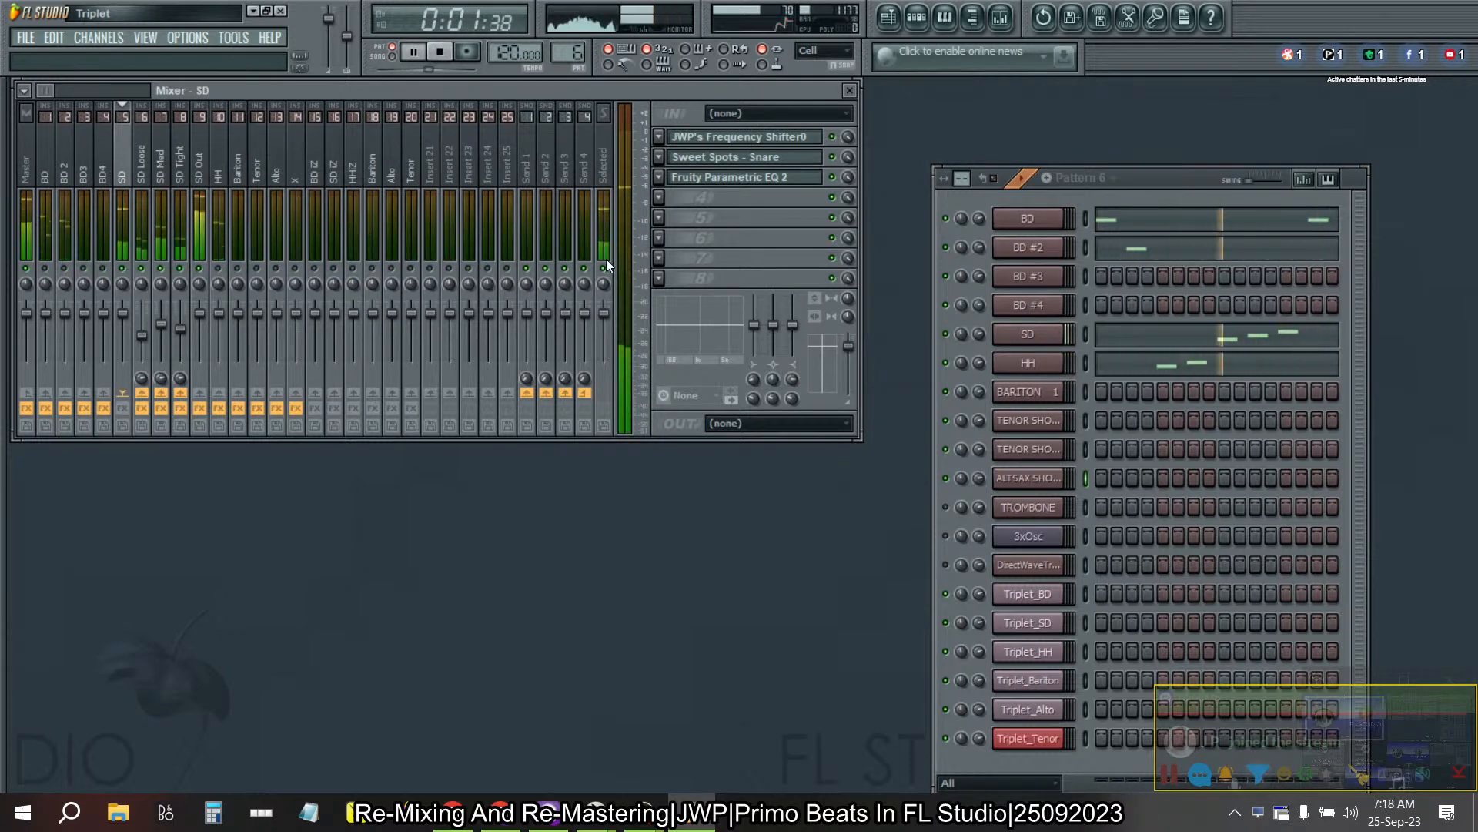
# - Raise the velocity of Pattern 6's G#3 note in the SD piano roll to match the A3 and A#3 notes
pyautogui.click(1143, 346)
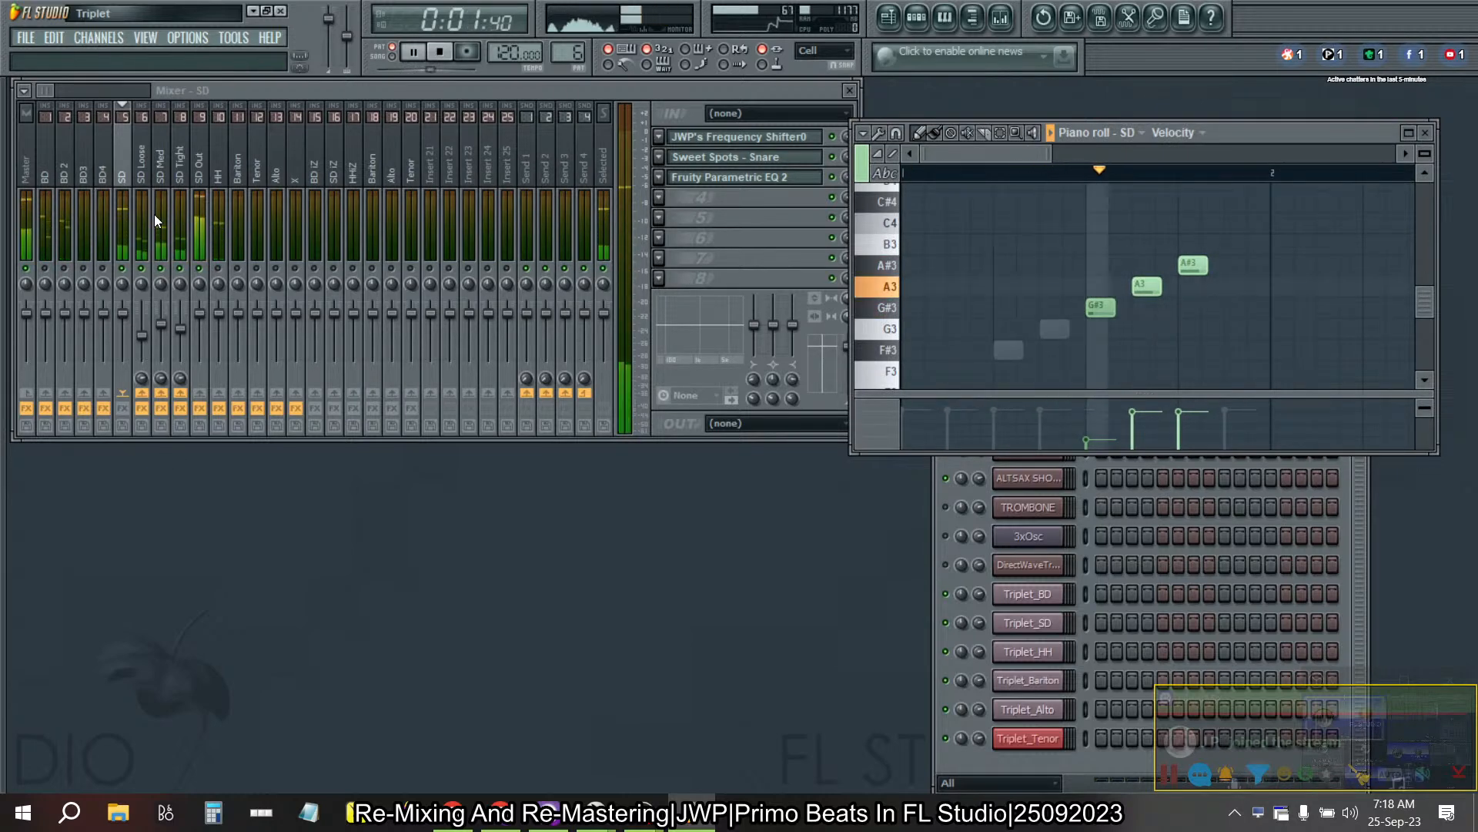
pyautogui.press('space')
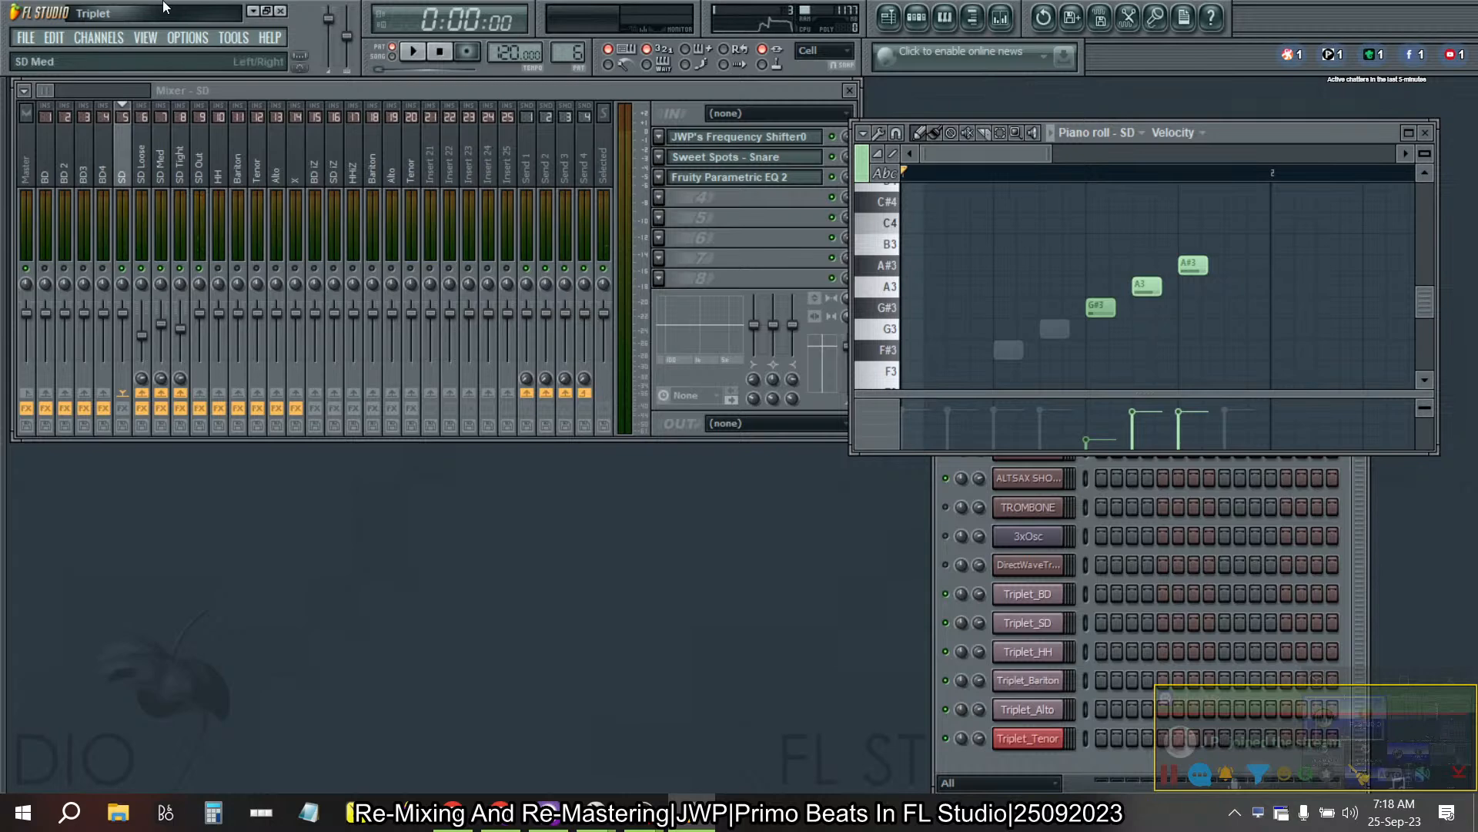
pyautogui.click(412, 54)
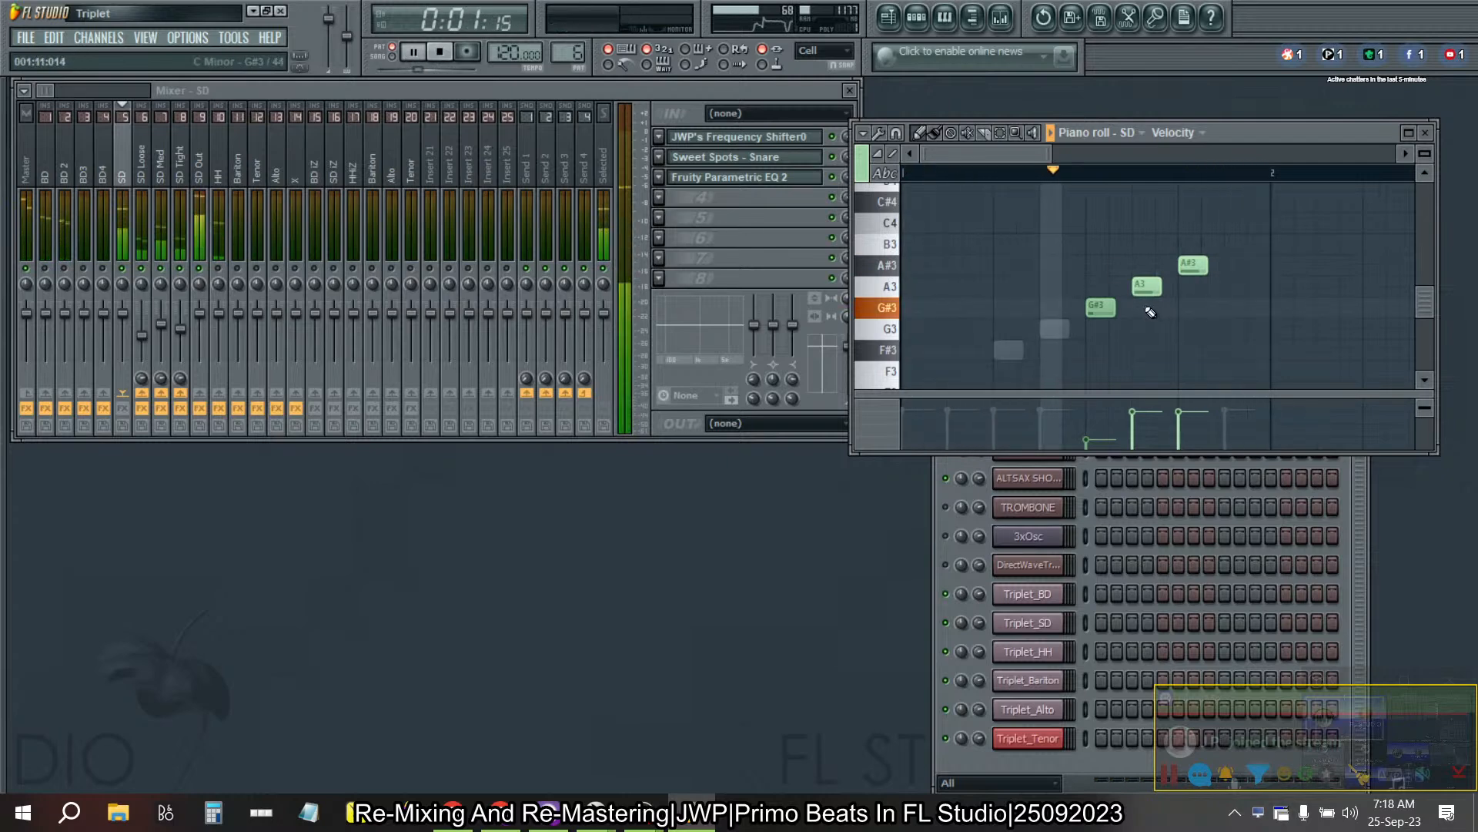
pyautogui.scroll(-2, 1232, 291)
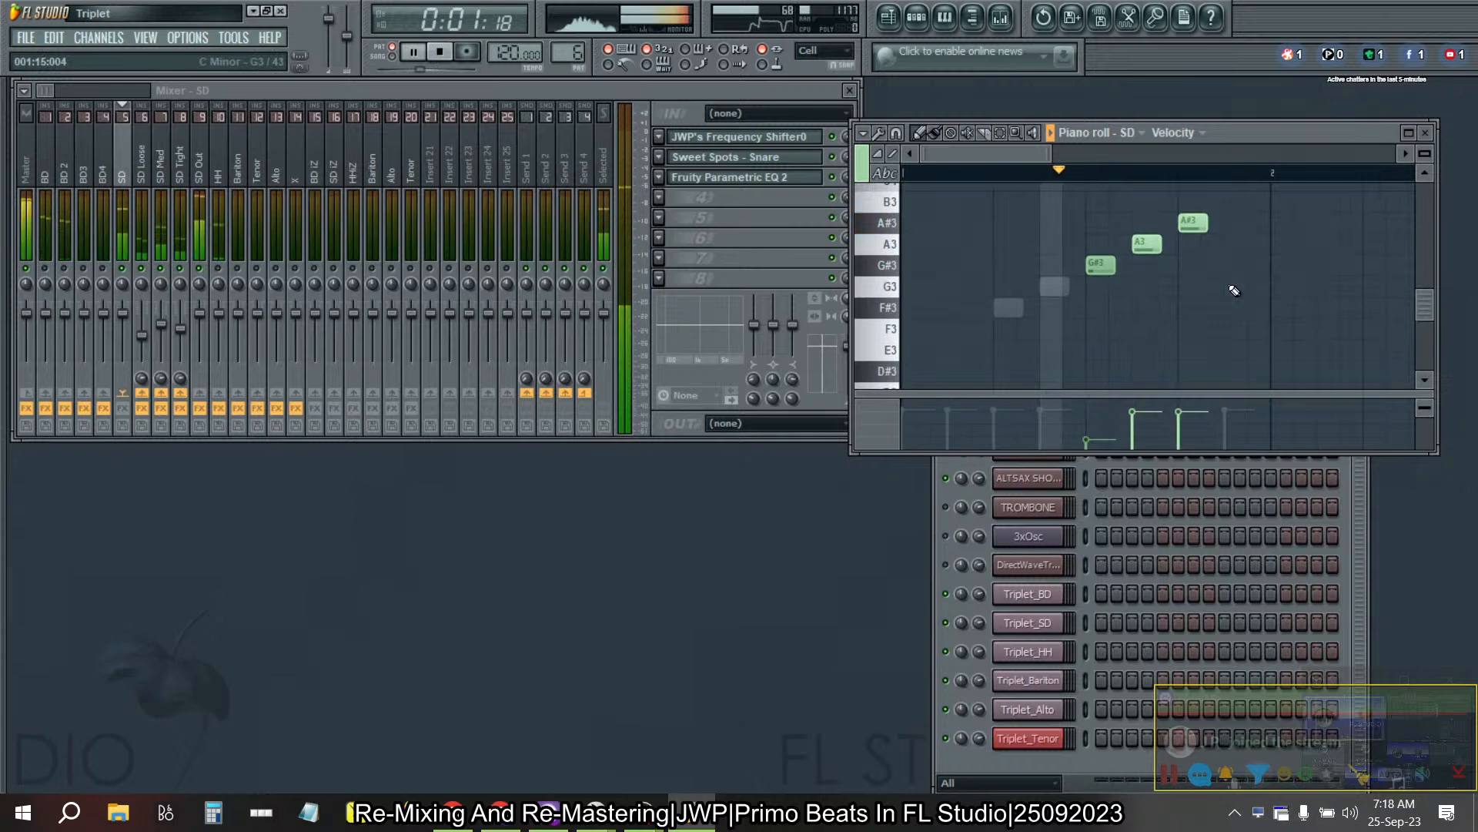
pyautogui.click(1104, 413)
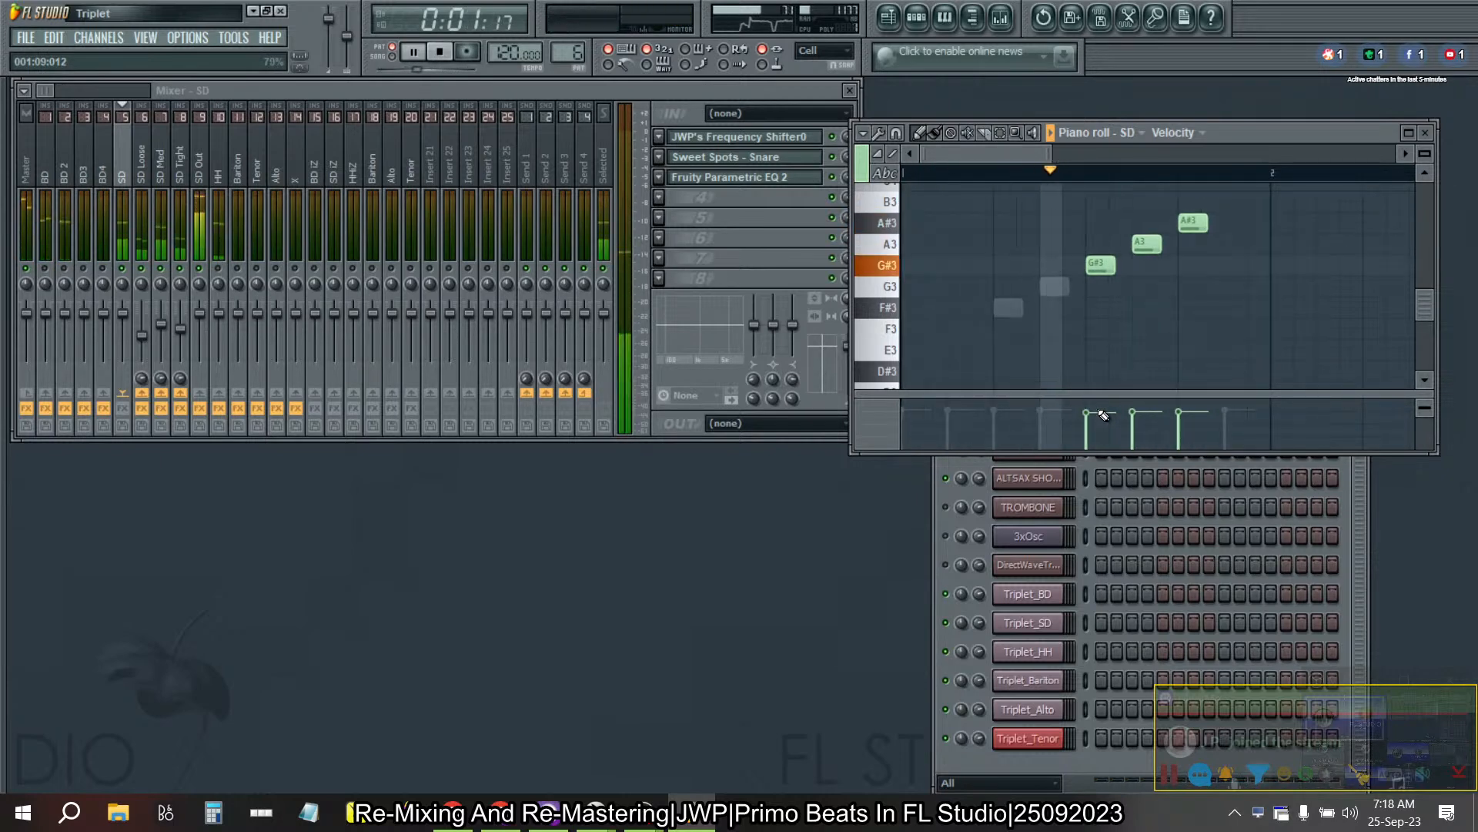
pyautogui.moveTo(1104, 416); pyautogui.dragTo(1093, 379)
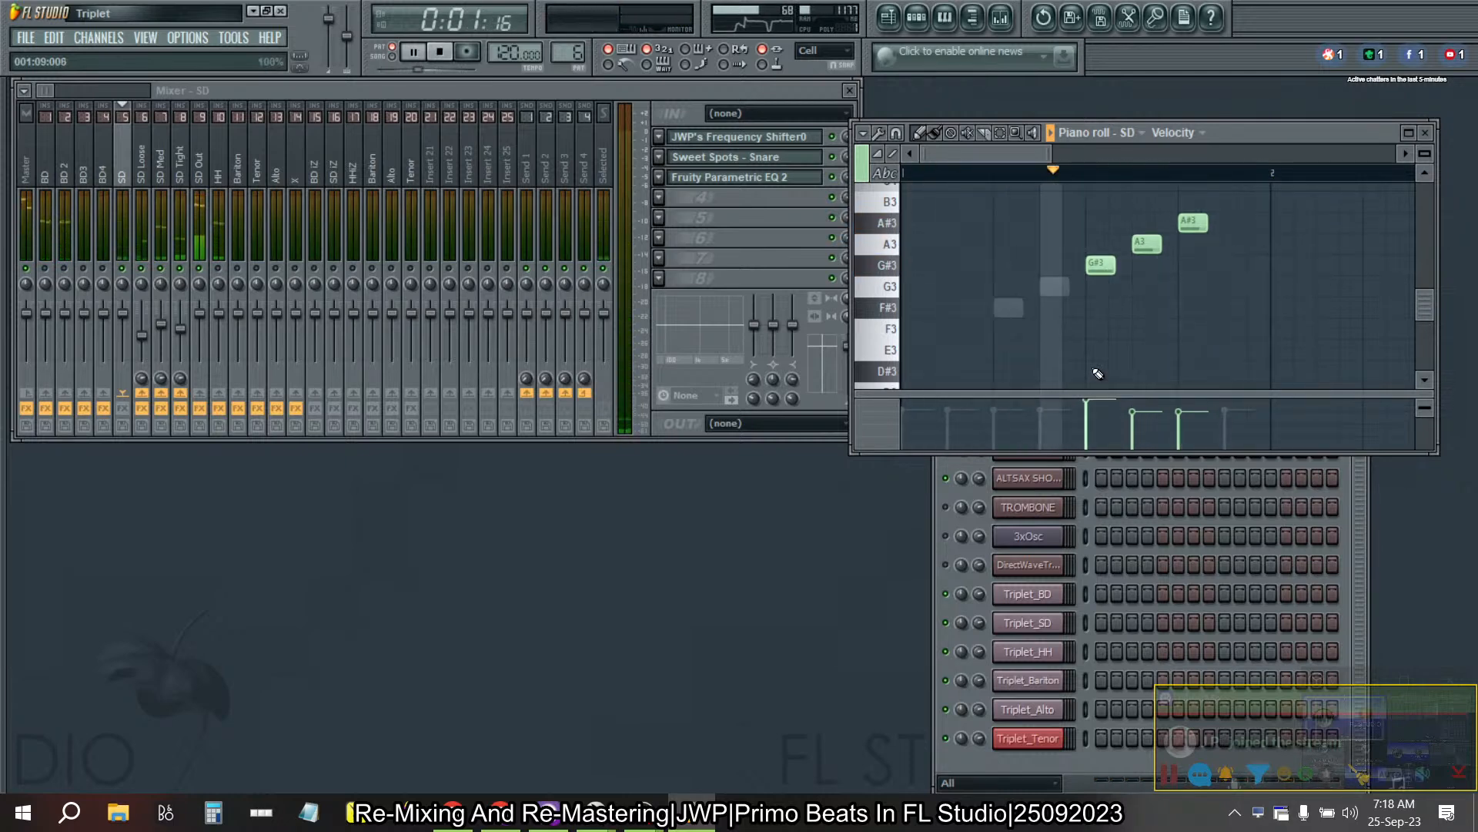
pyautogui.moveTo(1098, 404); pyautogui.dragTo(1099, 417)
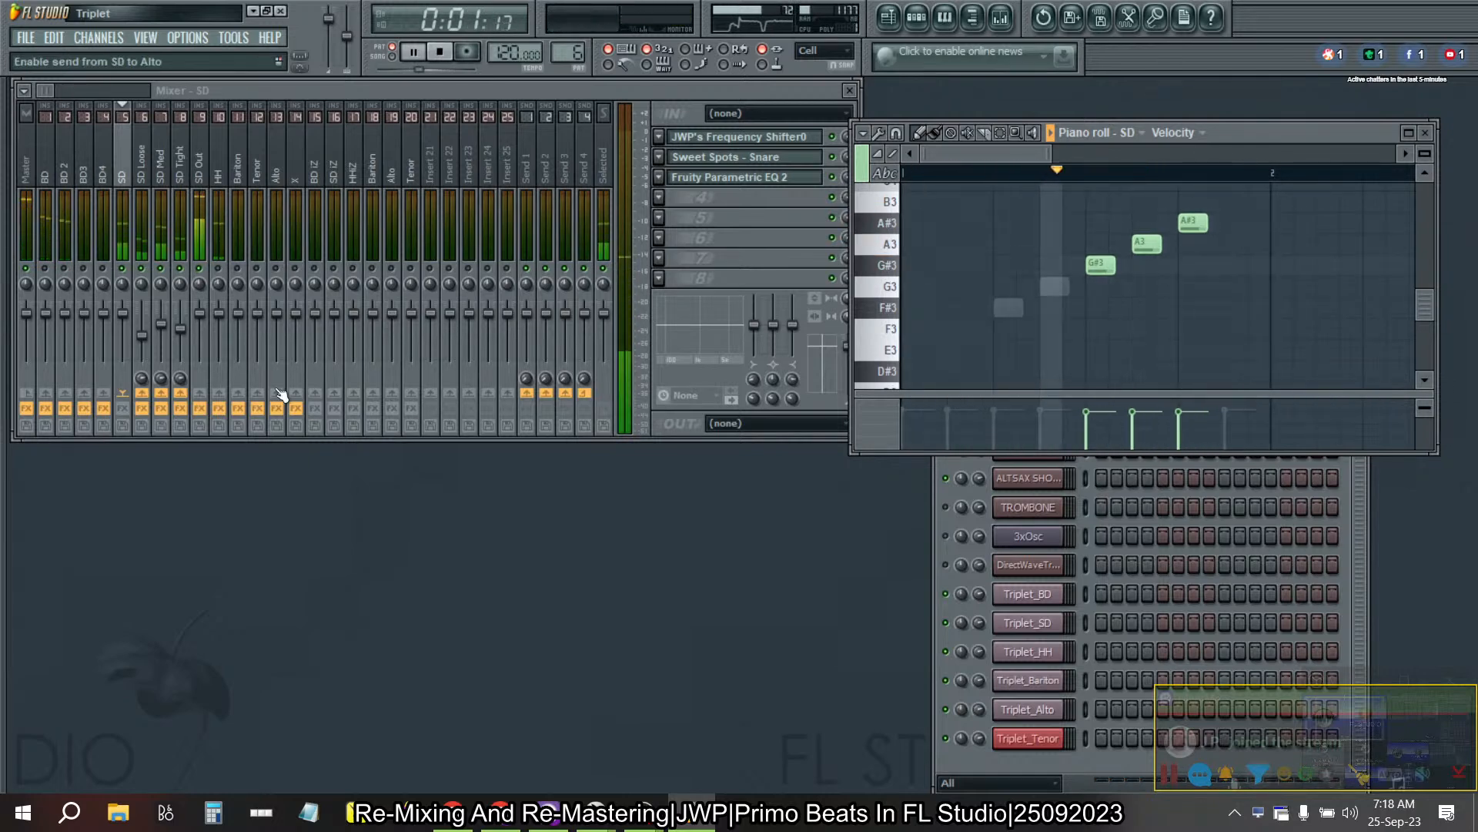
# - Mute the SD notes in turn to audition G#3, A3 and A#3 separately during playback
pyautogui.click(972, 136)
pyautogui.click(1151, 246)
pyautogui.click(1190, 231)
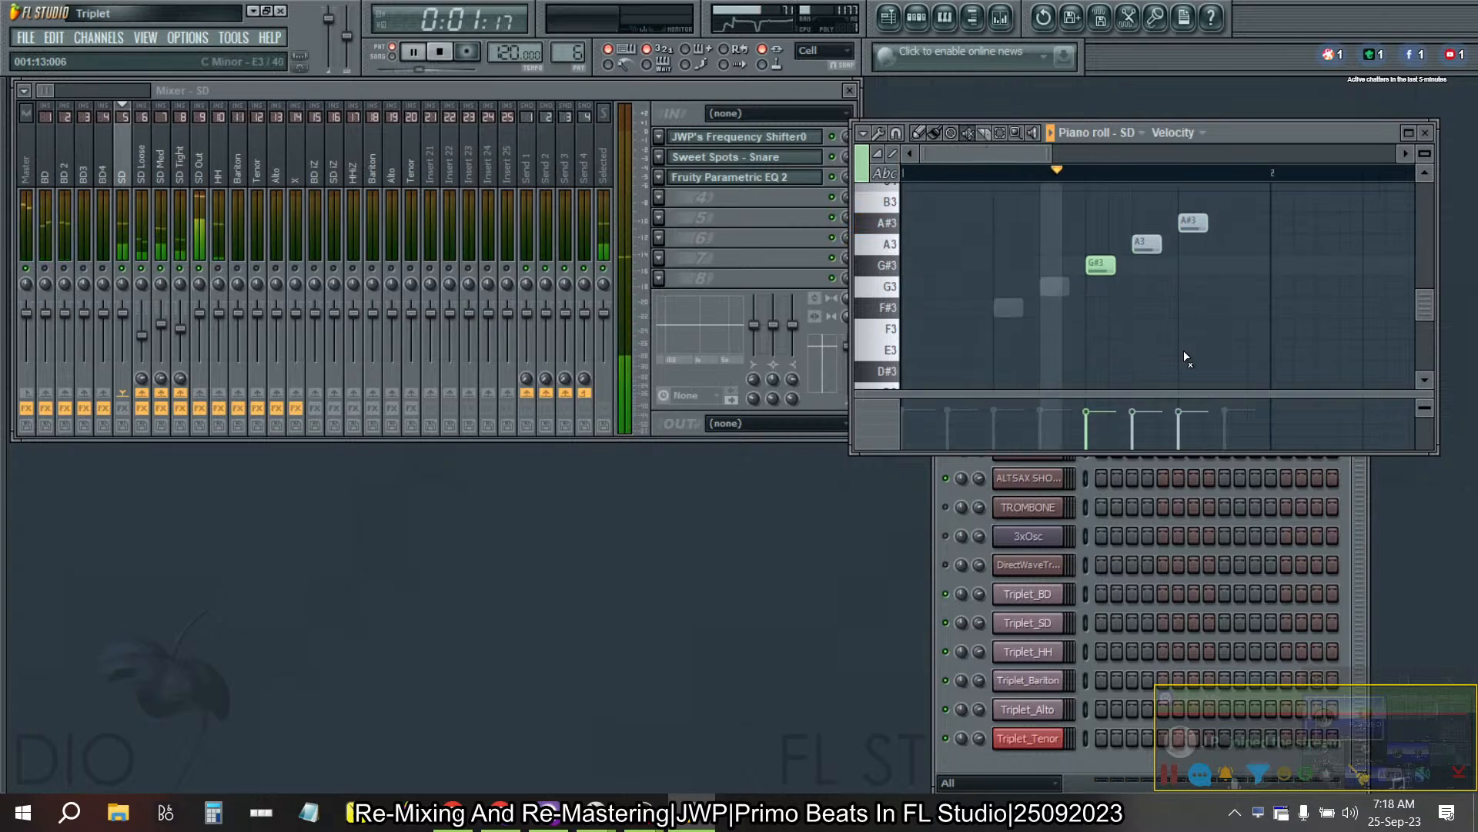
pyautogui.click(1100, 265)
pyautogui.click(1147, 245)
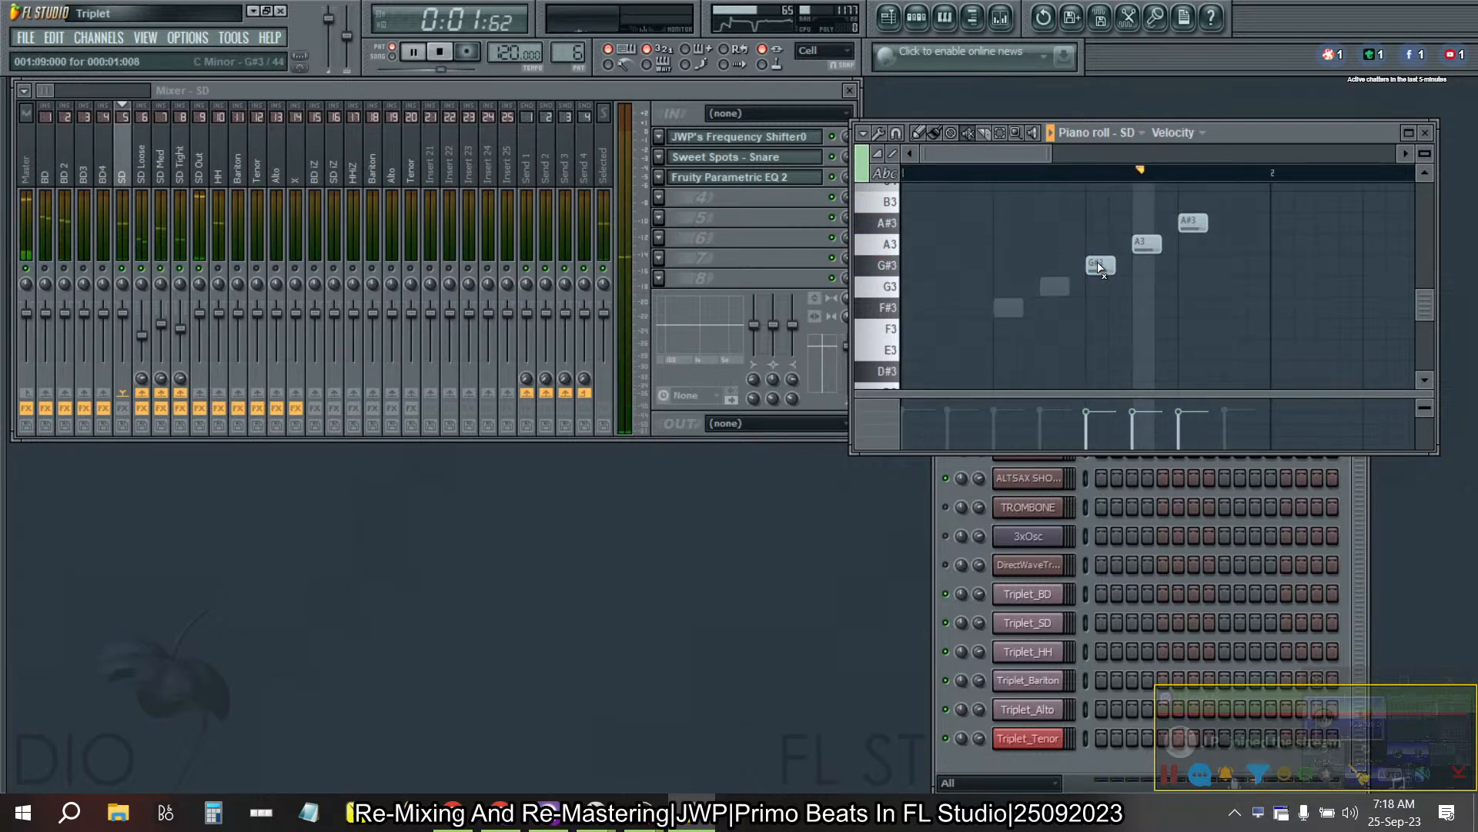
pyautogui.click(1152, 248)
pyautogui.click(1197, 224)
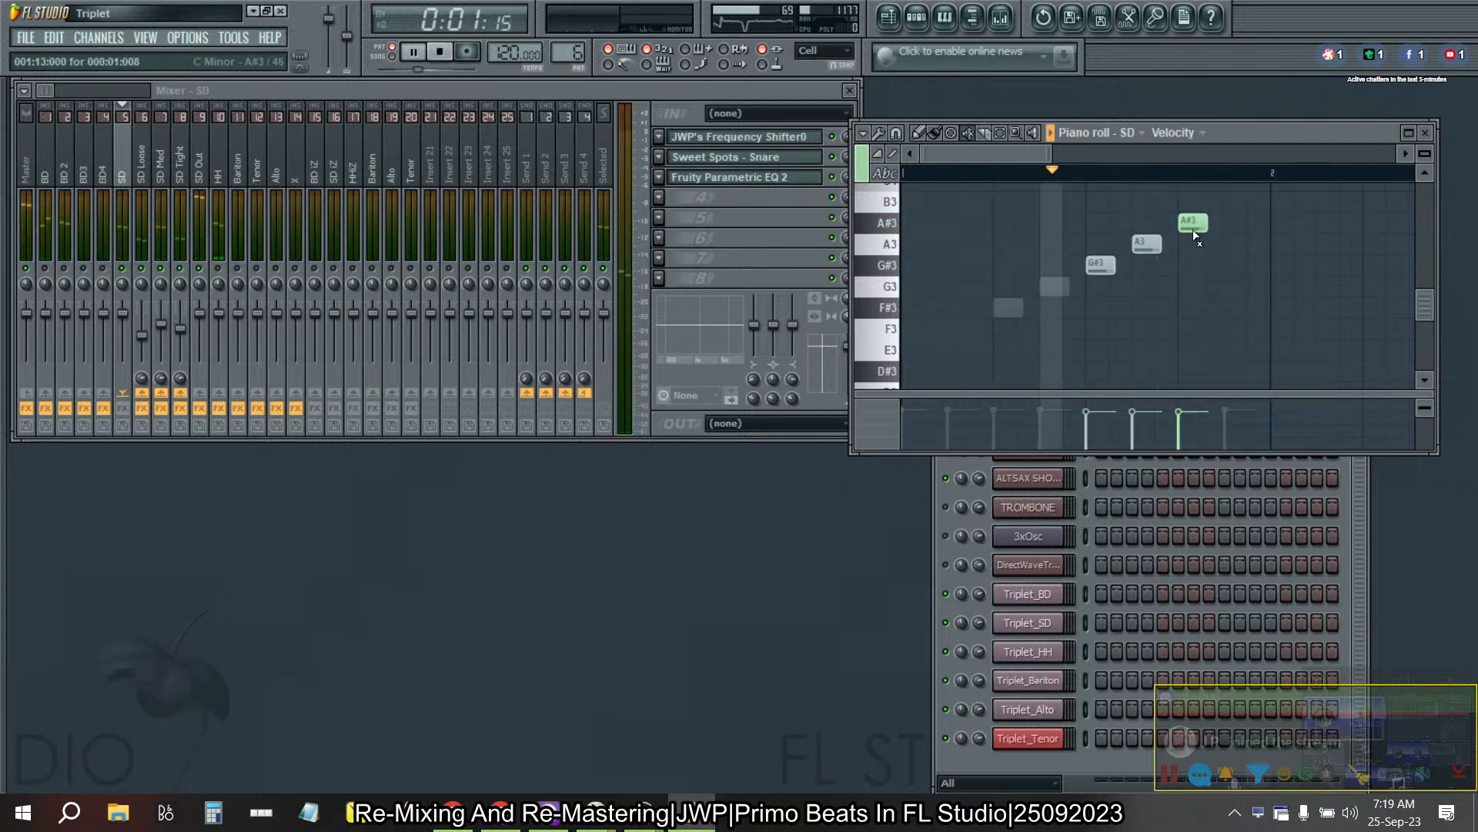
pyautogui.click(1101, 266)
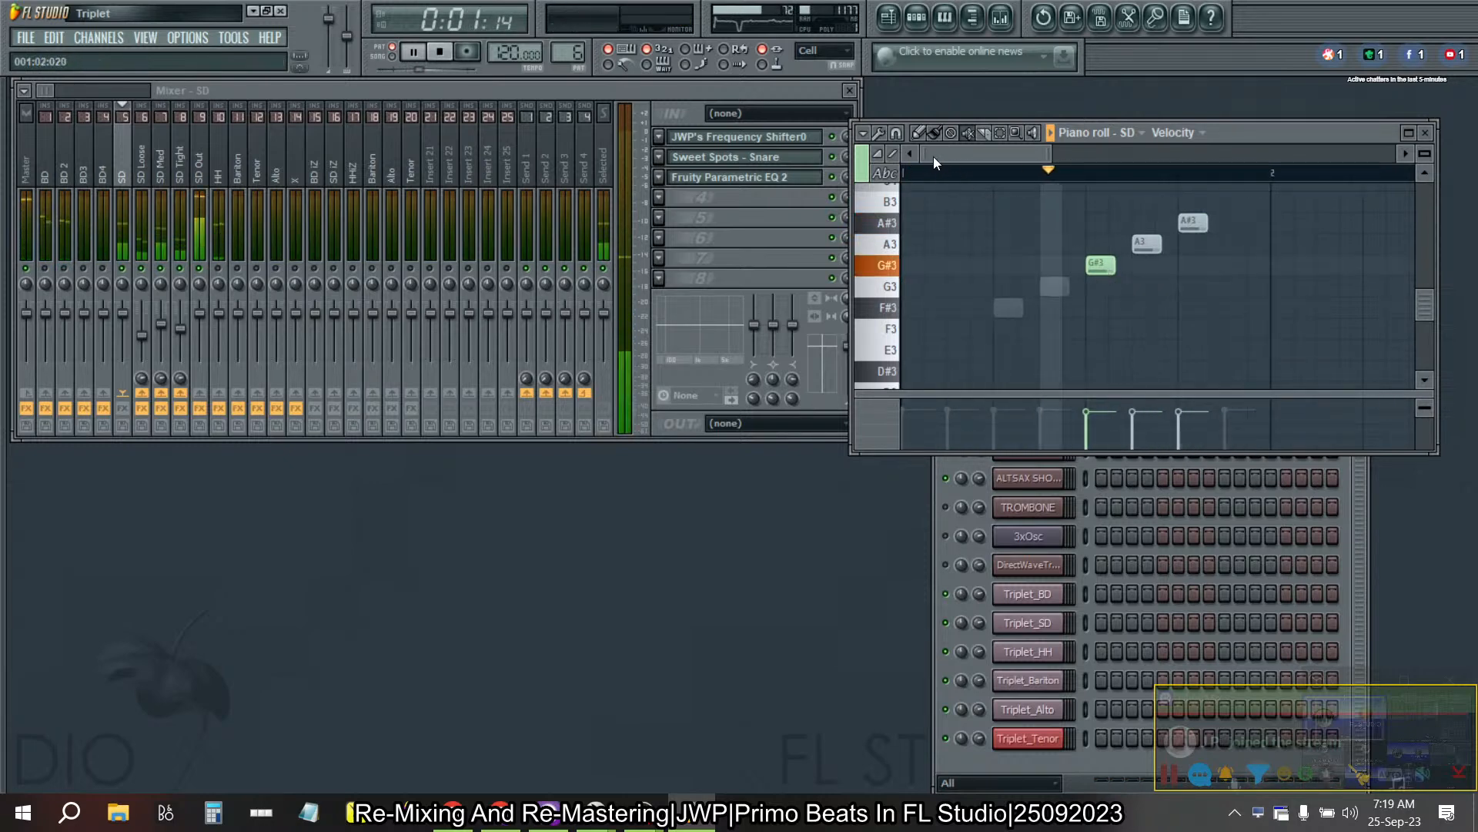
# - Fine-tune the SD channel's G#3 velocity level with the neighbouring snare notes
pyautogui.moveTo(1093, 420); pyautogui.dragTo(1094, 406)
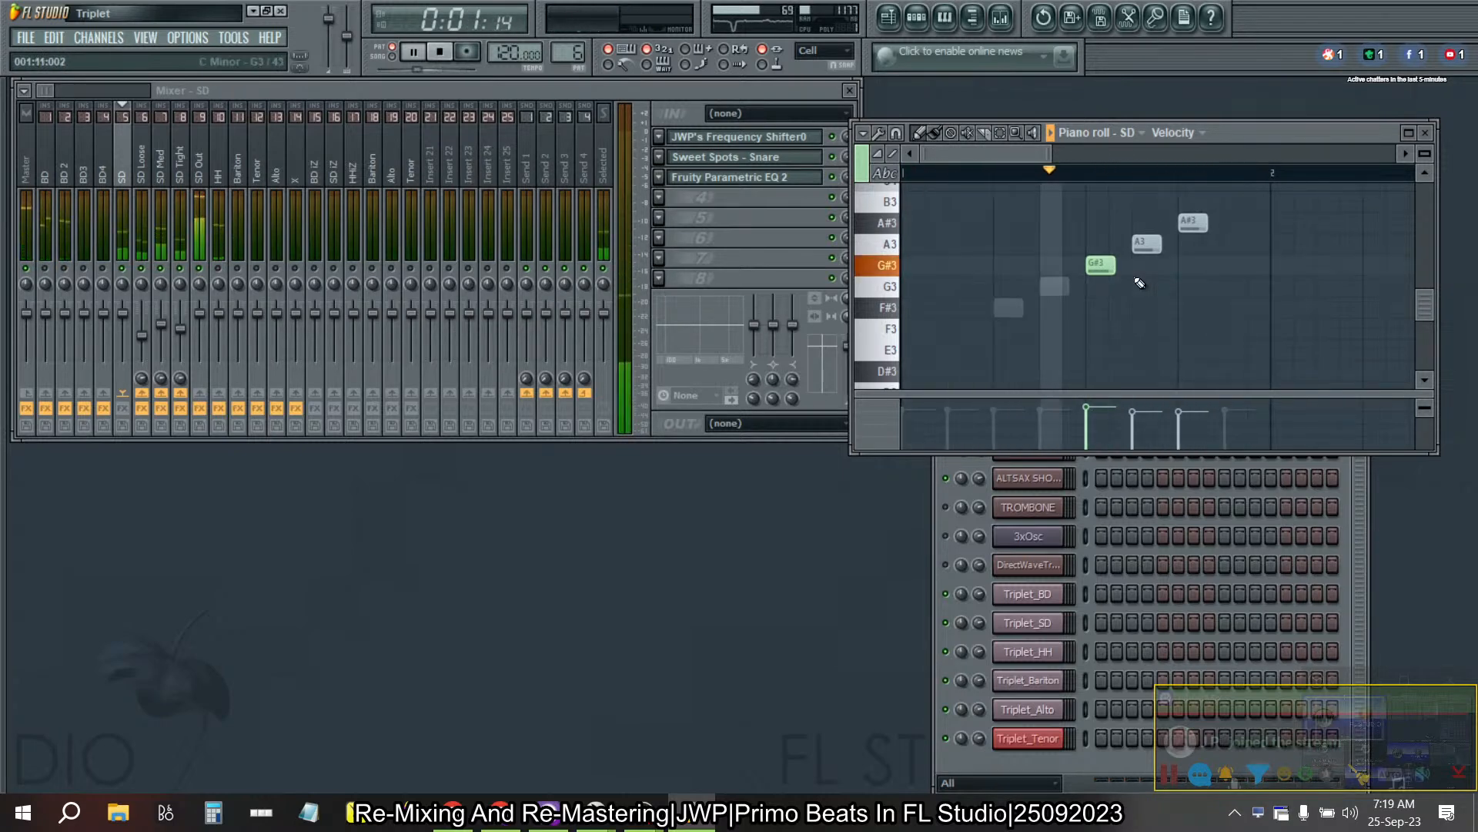
pyautogui.click(1089, 412)
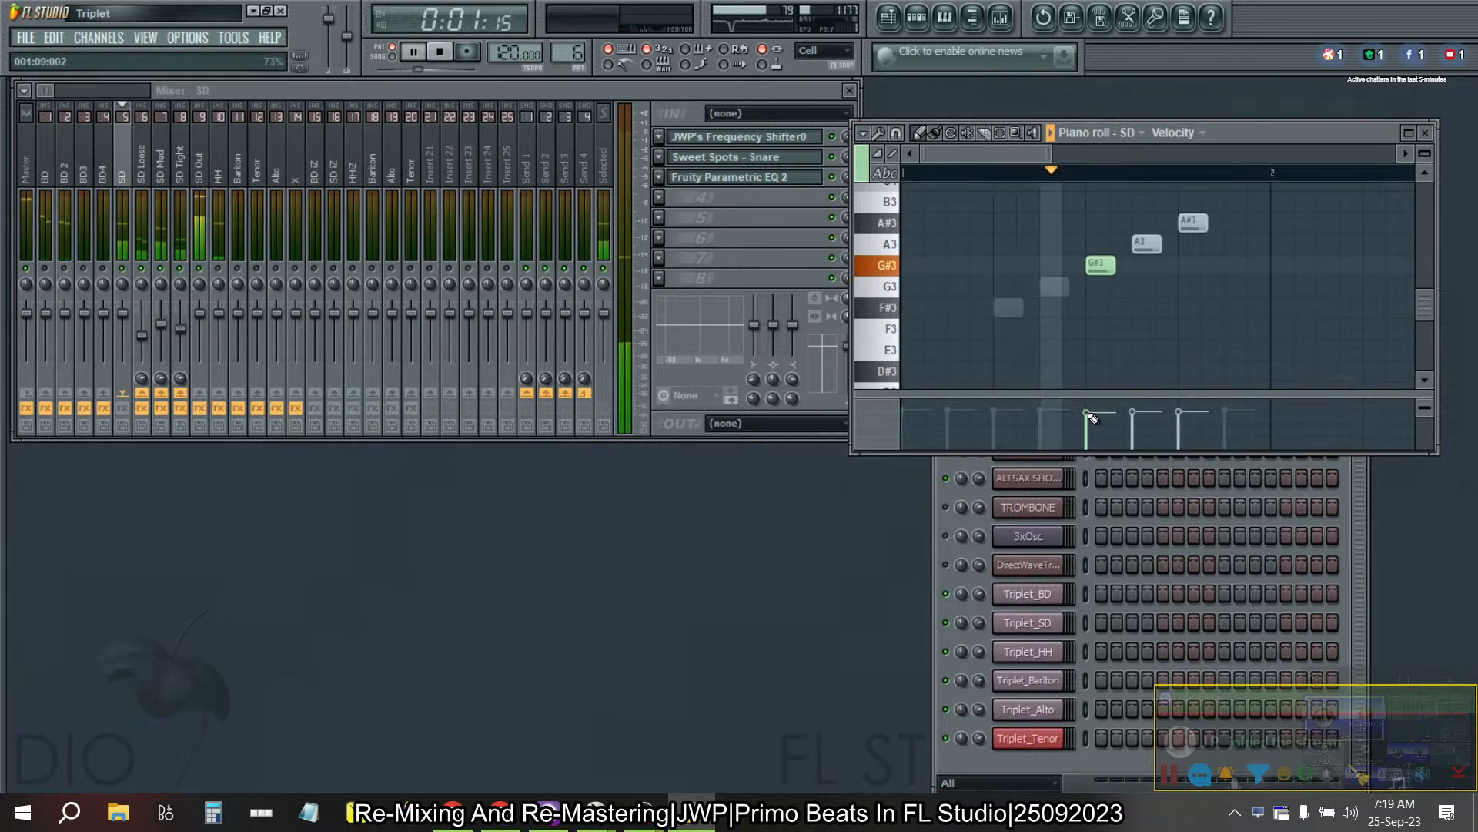
pyautogui.click(1088, 411)
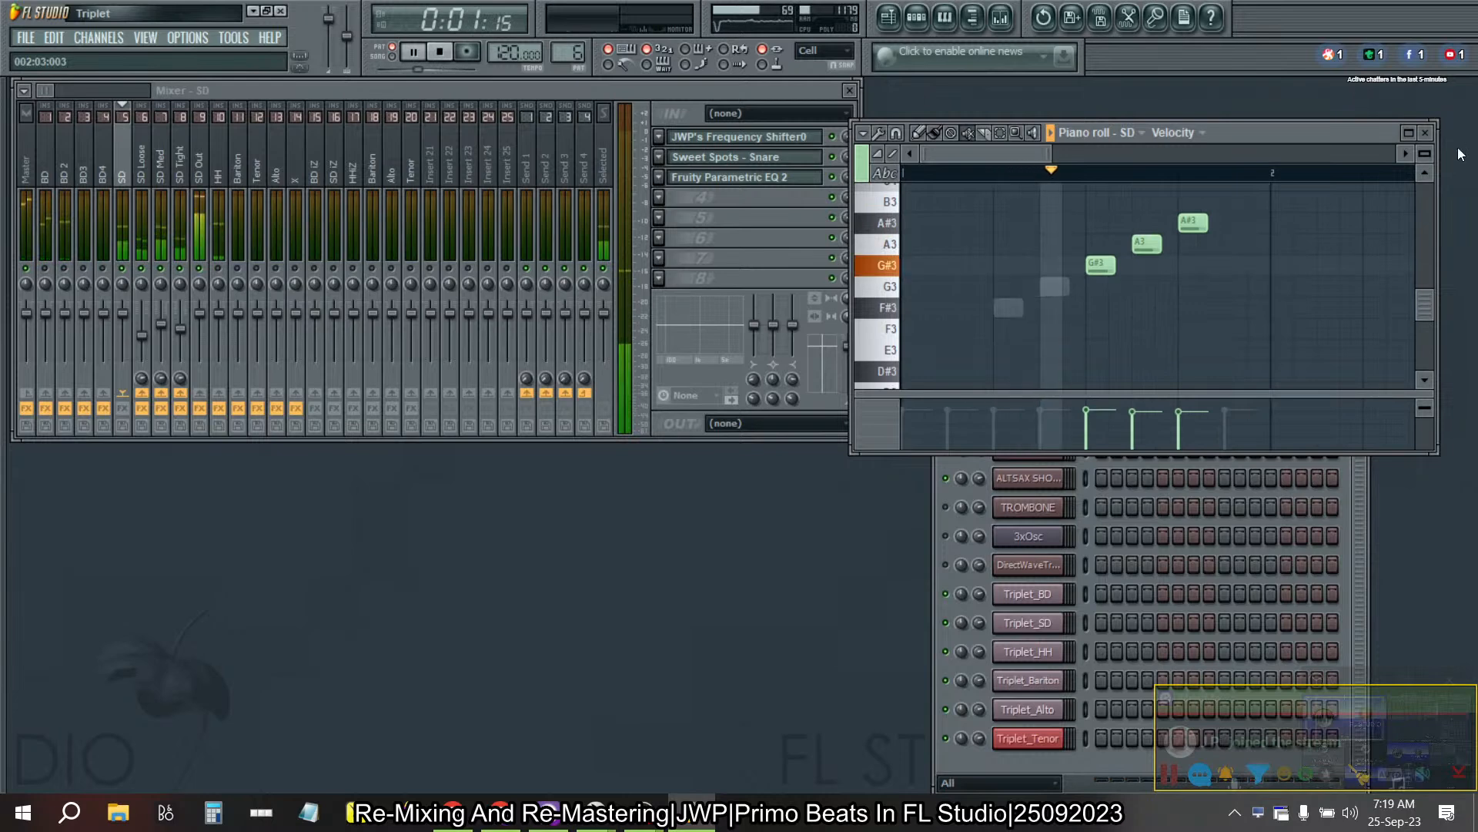
# - Close the SD piano roll, stop playback, and step through the patterns to Pattern 15 to hear it
pyautogui.press('F7')
pyautogui.click(441, 52)
pyautogui.press('KP_Add')
pyautogui.press('KP_Add')
pyautogui.press('KP_Add')
pyautogui.press('KP_Add')
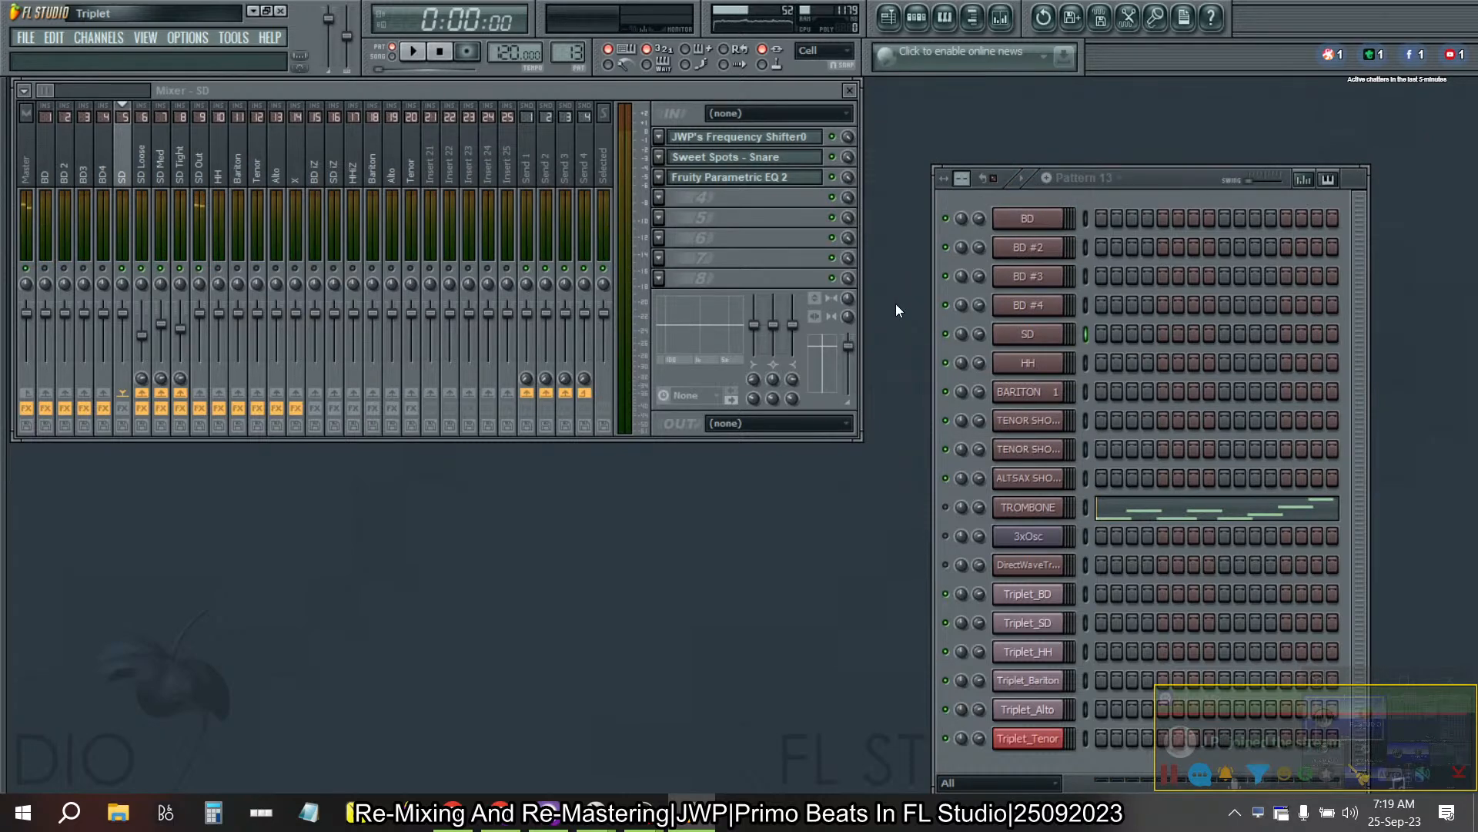
pyautogui.press('KP_Add')
pyautogui.press('KP_Add')
pyautogui.press('KP_Add')
pyautogui.press('KP_Add')
pyautogui.press('KP_Add')
pyautogui.press('KP_Subtract')
pyautogui.press('KP_Subtract')
pyautogui.press('KP_Subtract')
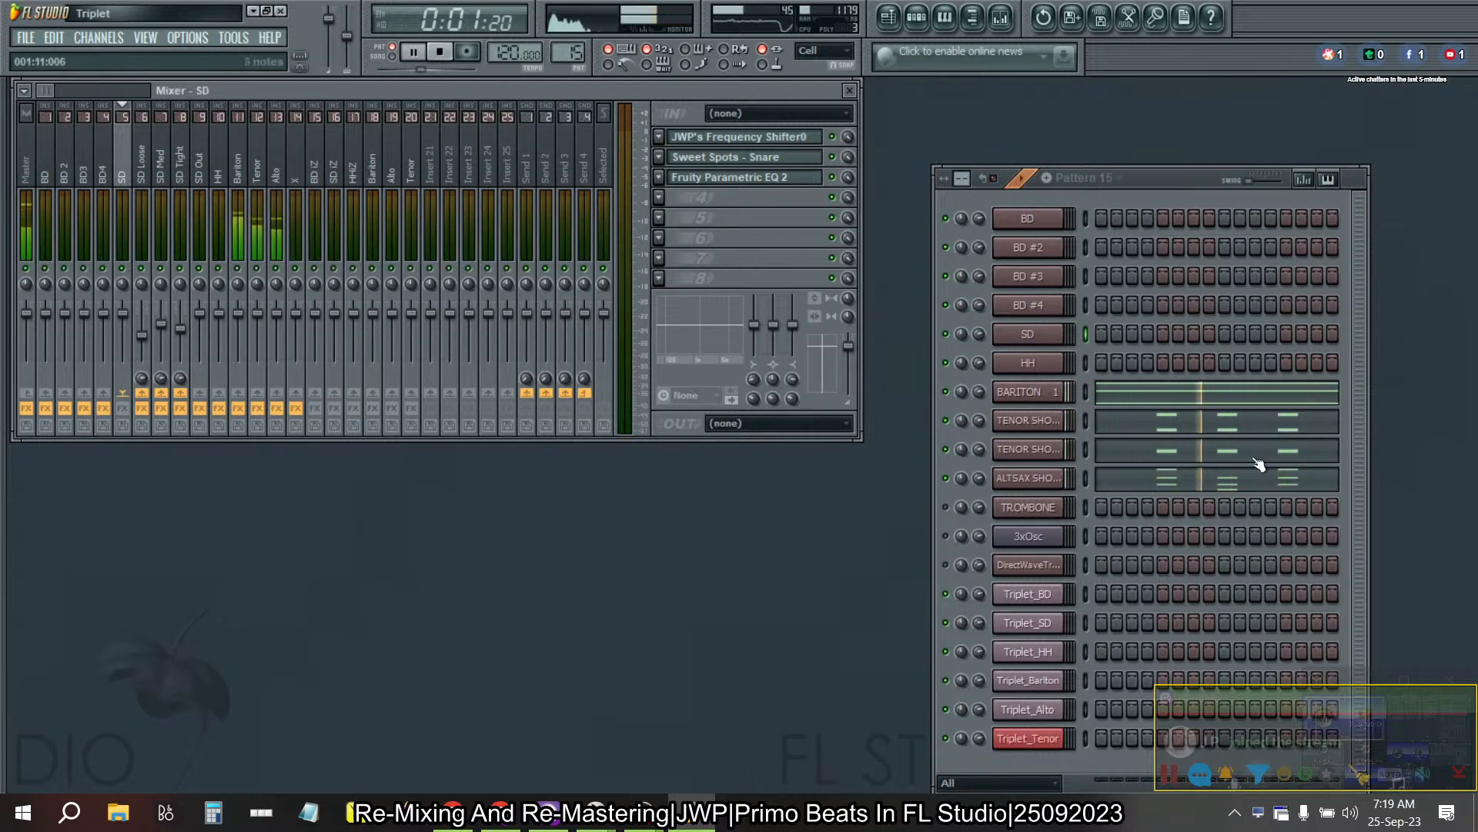
# - Examine the ALTSAX SHORT notes of Pattern 15 in a maximized piano roll, and restore its window size
pyautogui.click(1168, 483)
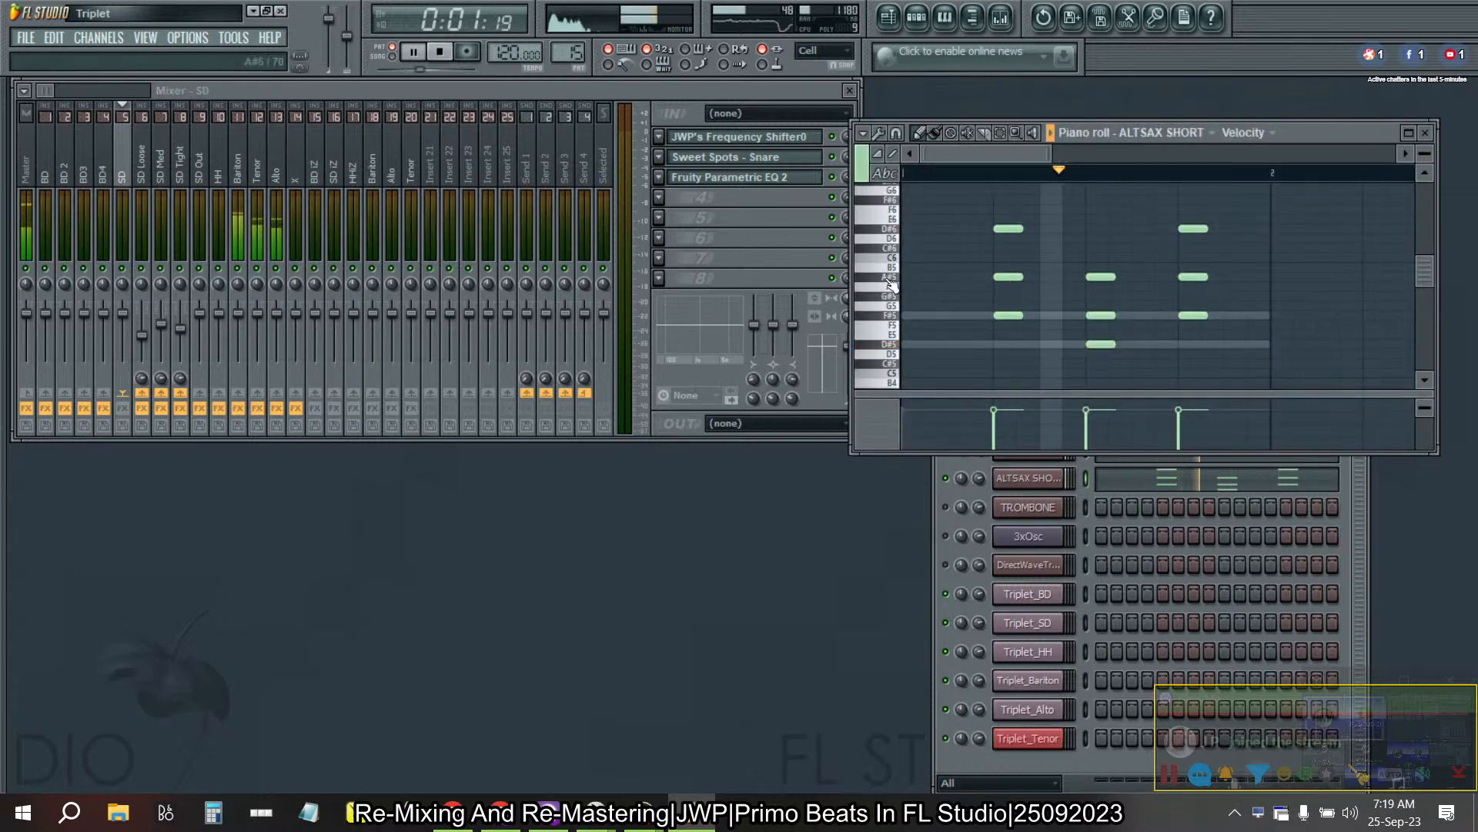
pyautogui.doubleClick(1298, 131)
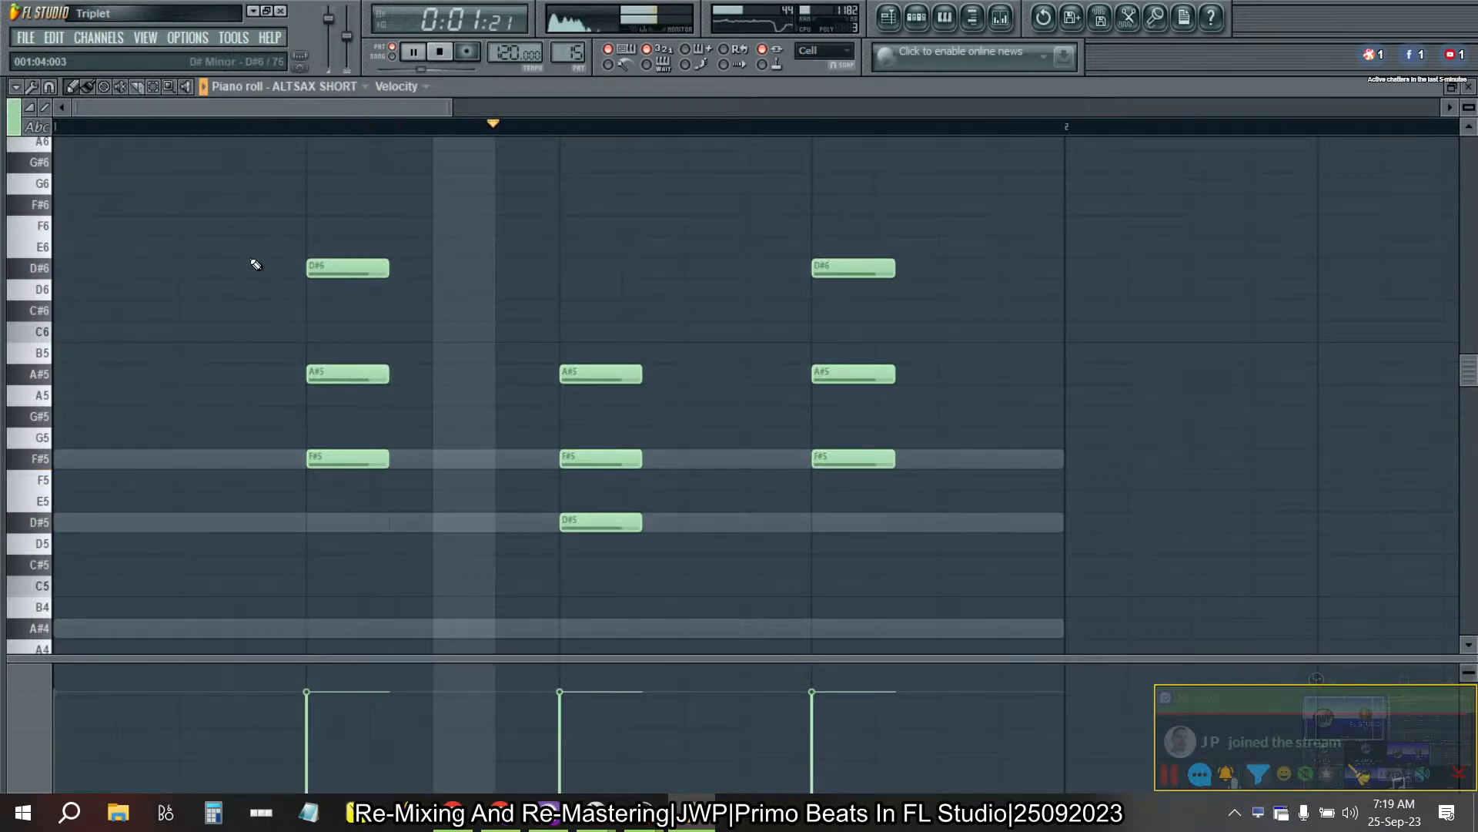
pyautogui.press('space')
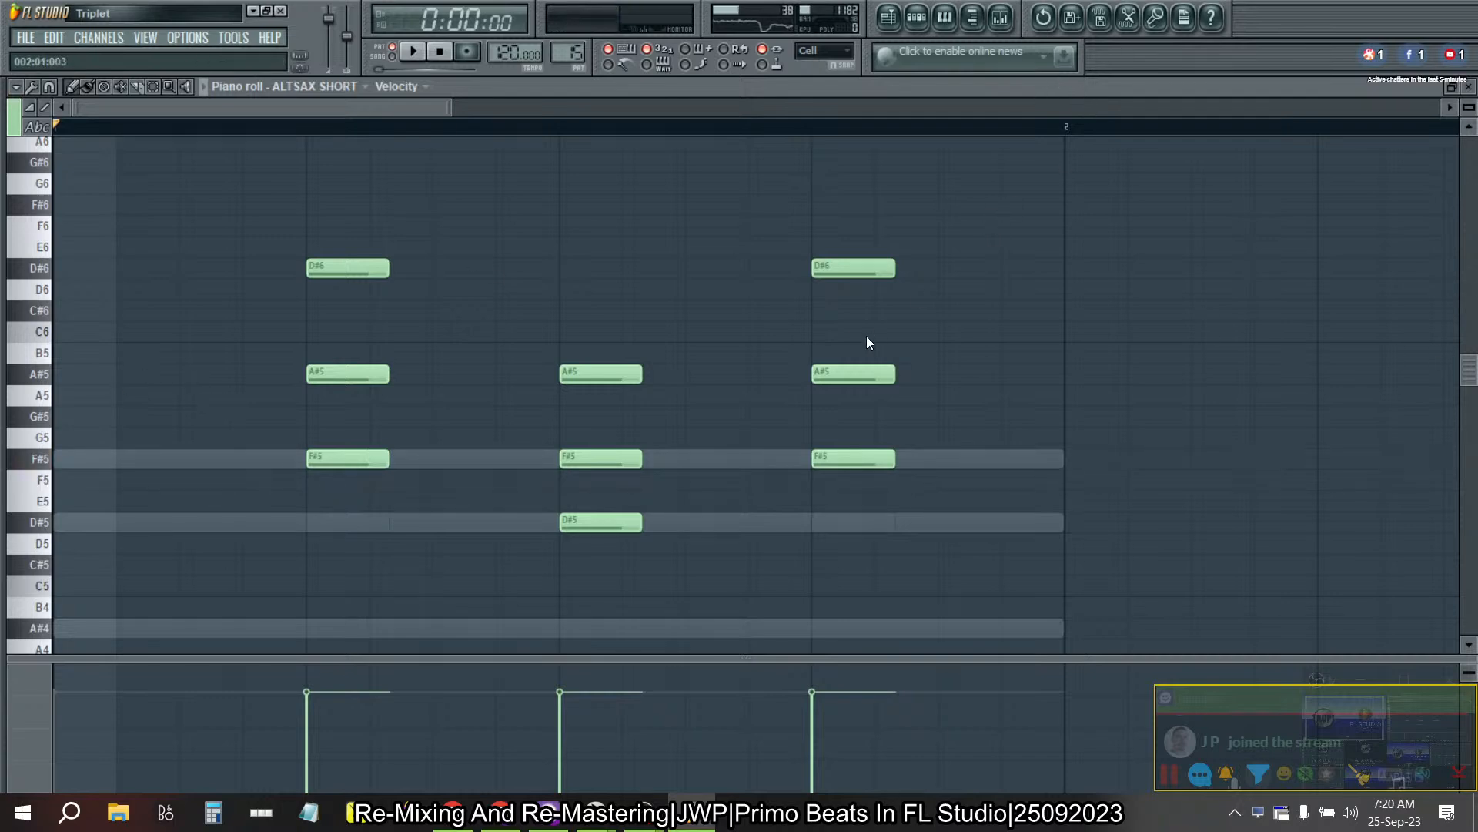
pyautogui.click(1453, 88)
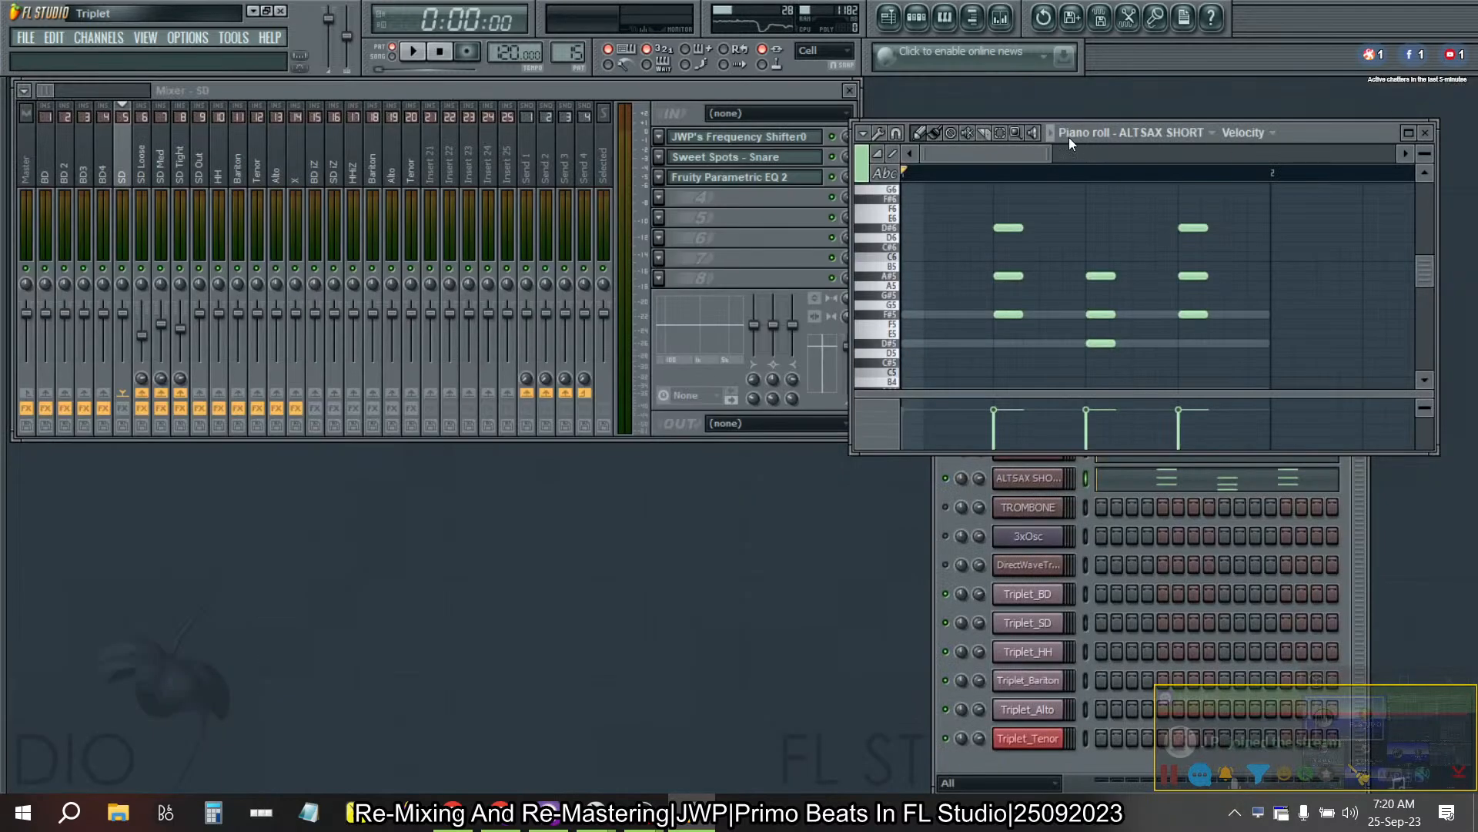
# - Open SPAN Plus on the Master track and monitor Pattern 15's spectrum, with the piano roll moved clear of the pattern title
pyautogui.click(32, 161)
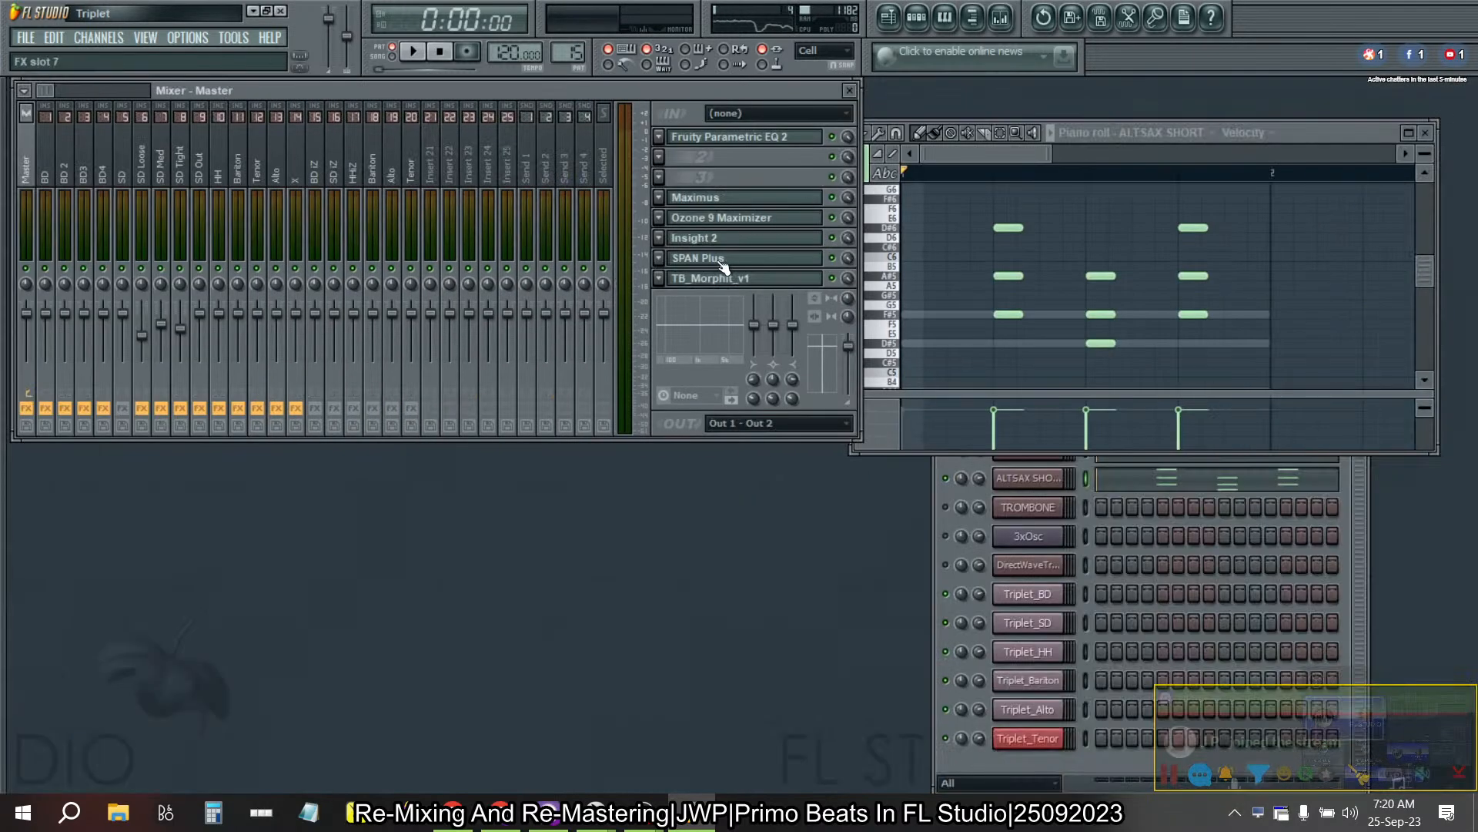
pyautogui.click(722, 259)
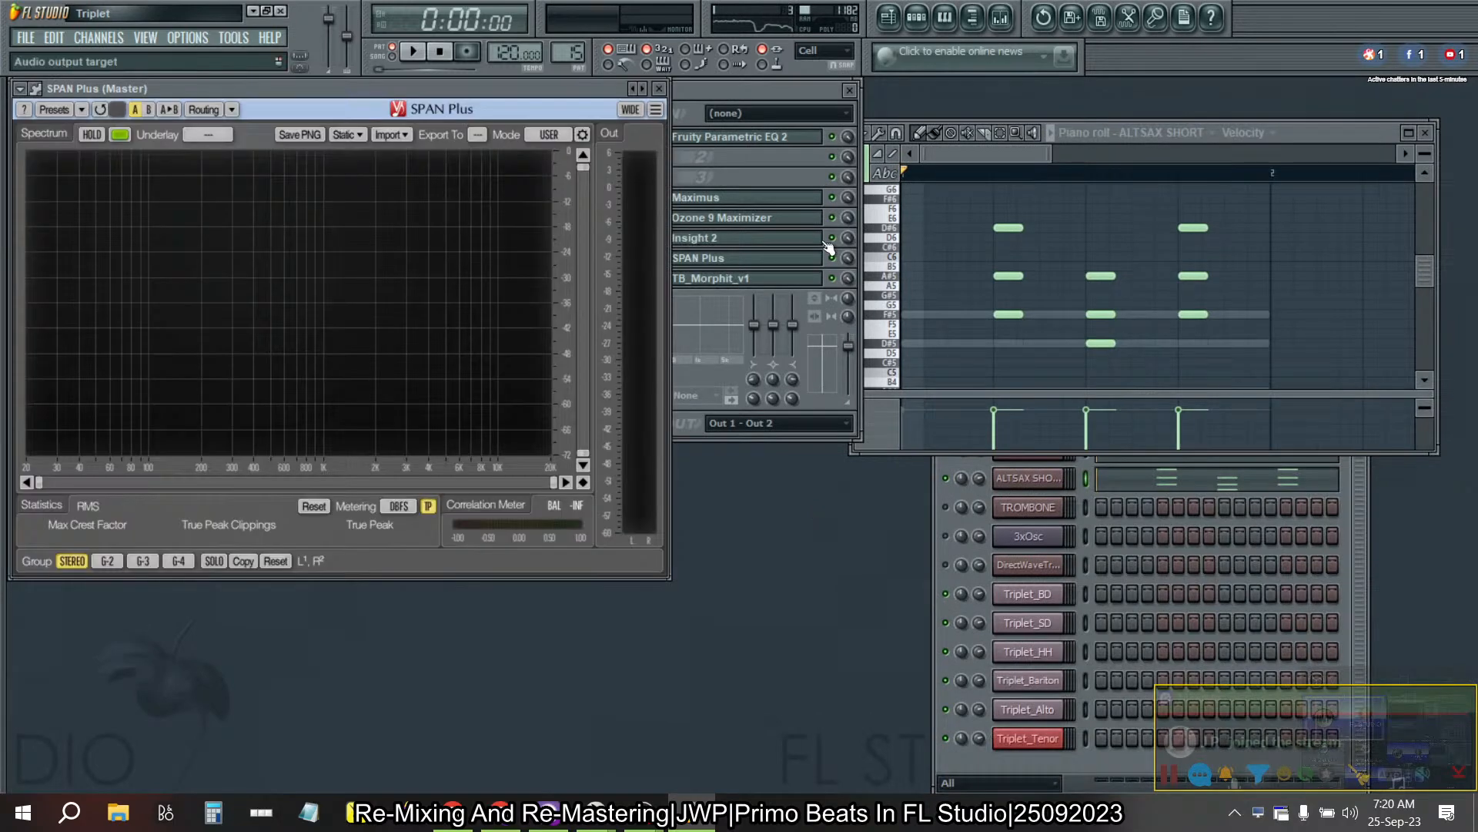
pyautogui.click(1315, 134)
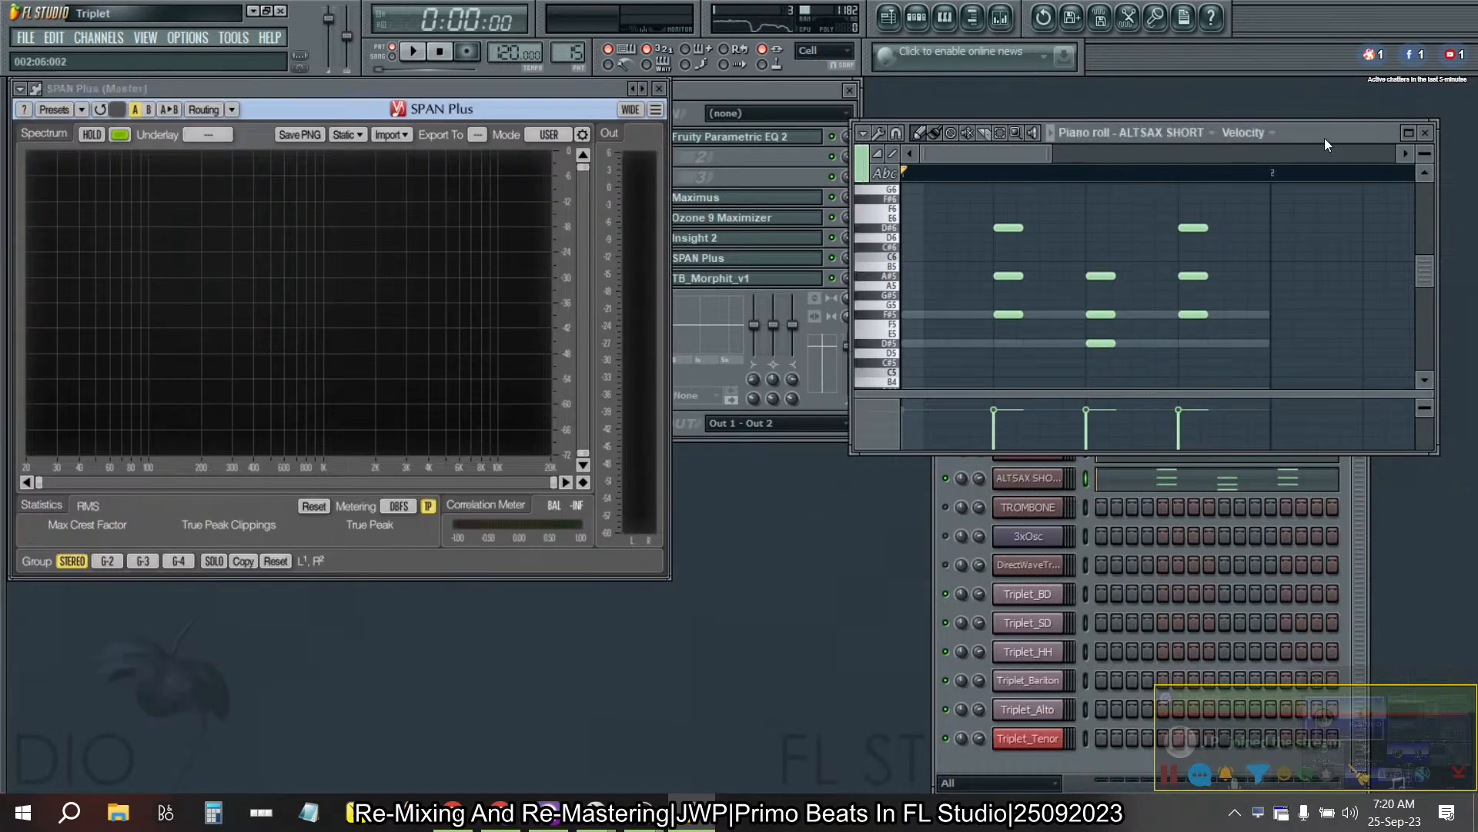
pyautogui.moveTo(1324, 137); pyautogui.dragTo(1320, 215)
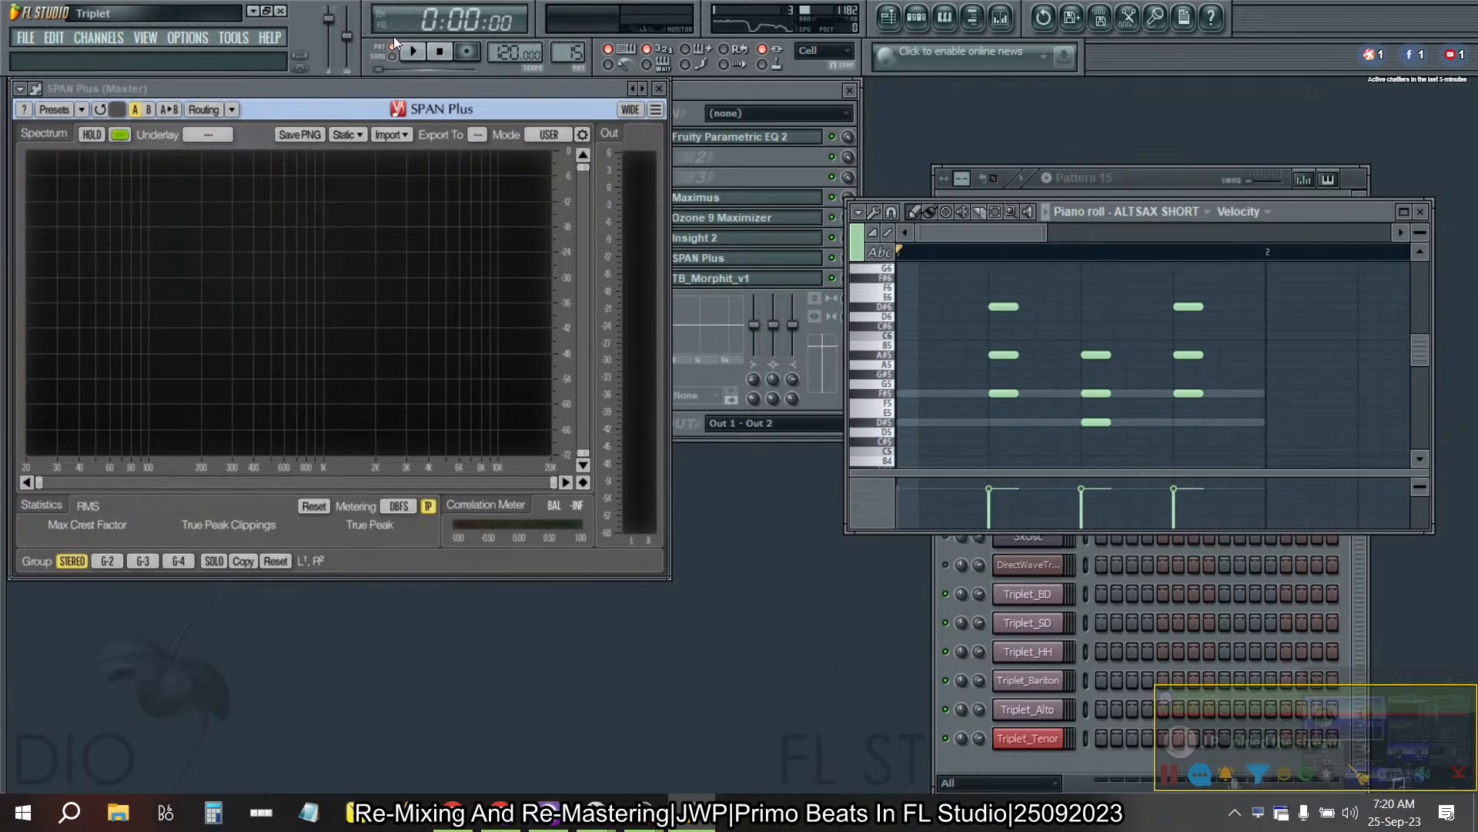
pyautogui.click(769, 90)
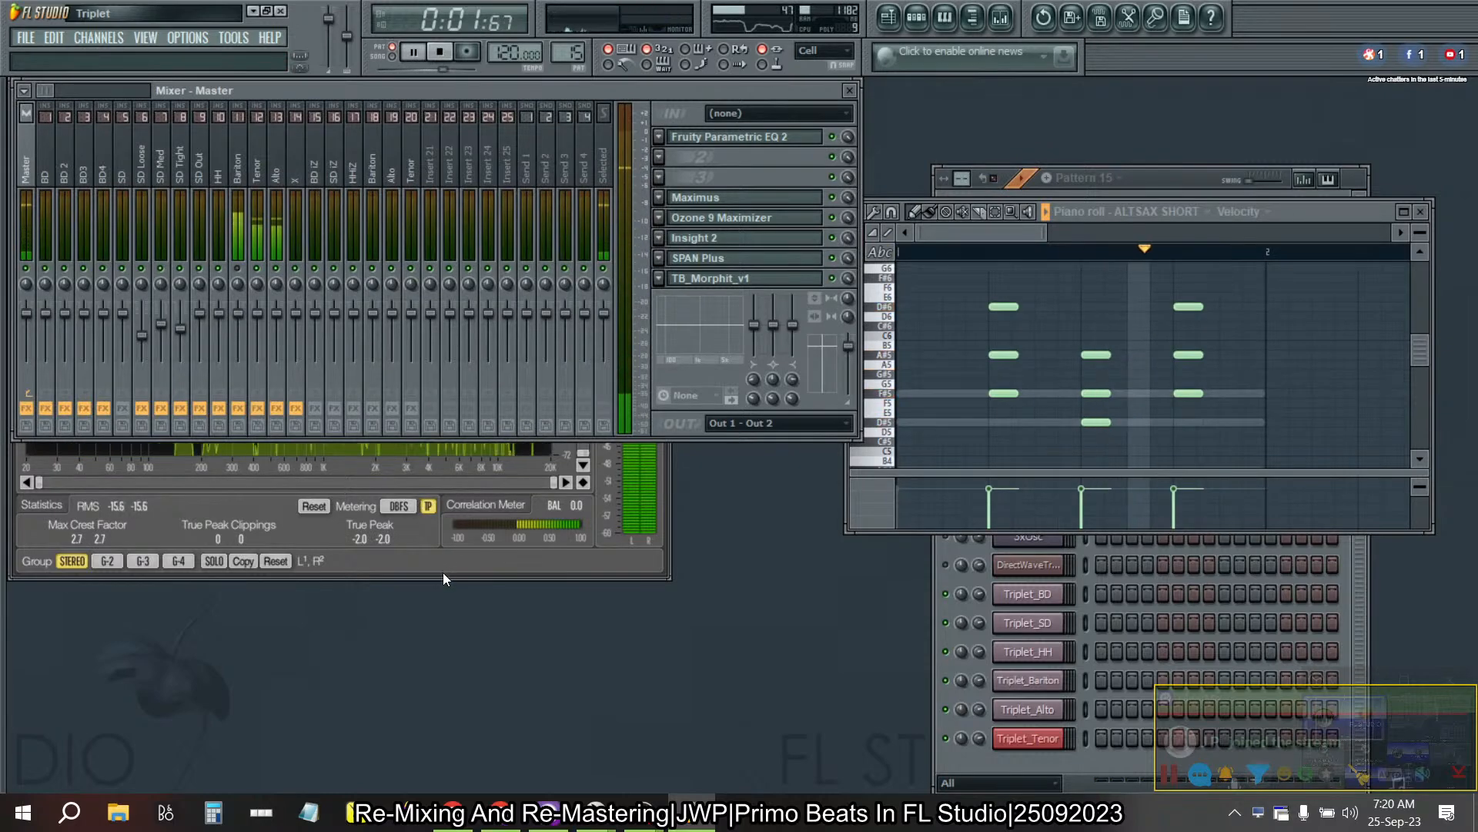
pyautogui.click(443, 572)
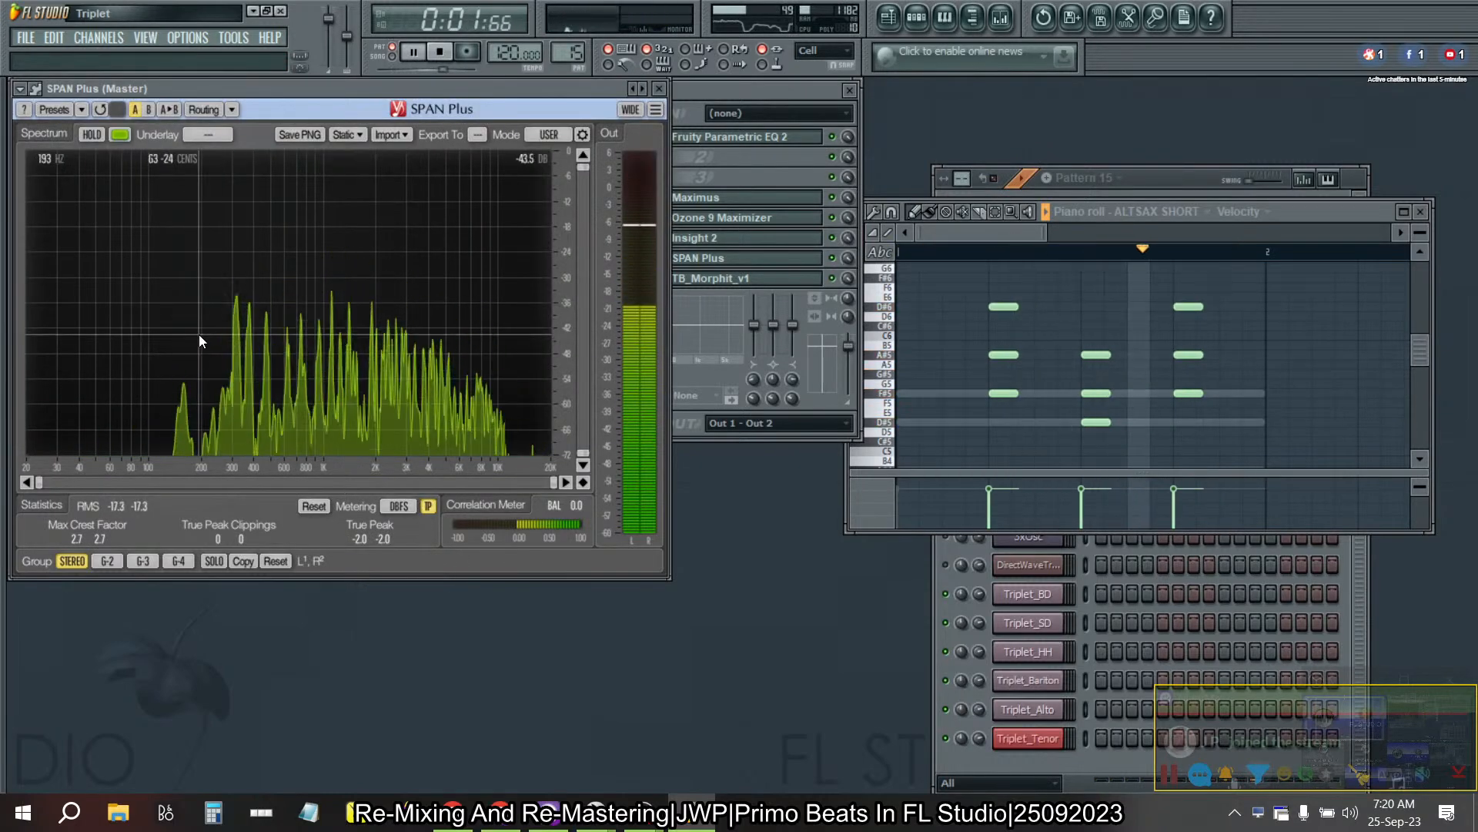
# - Mute the upper ALTSAX SHORT notes in all three chords to audition only each chord's lowest note
pyautogui.click(967, 228)
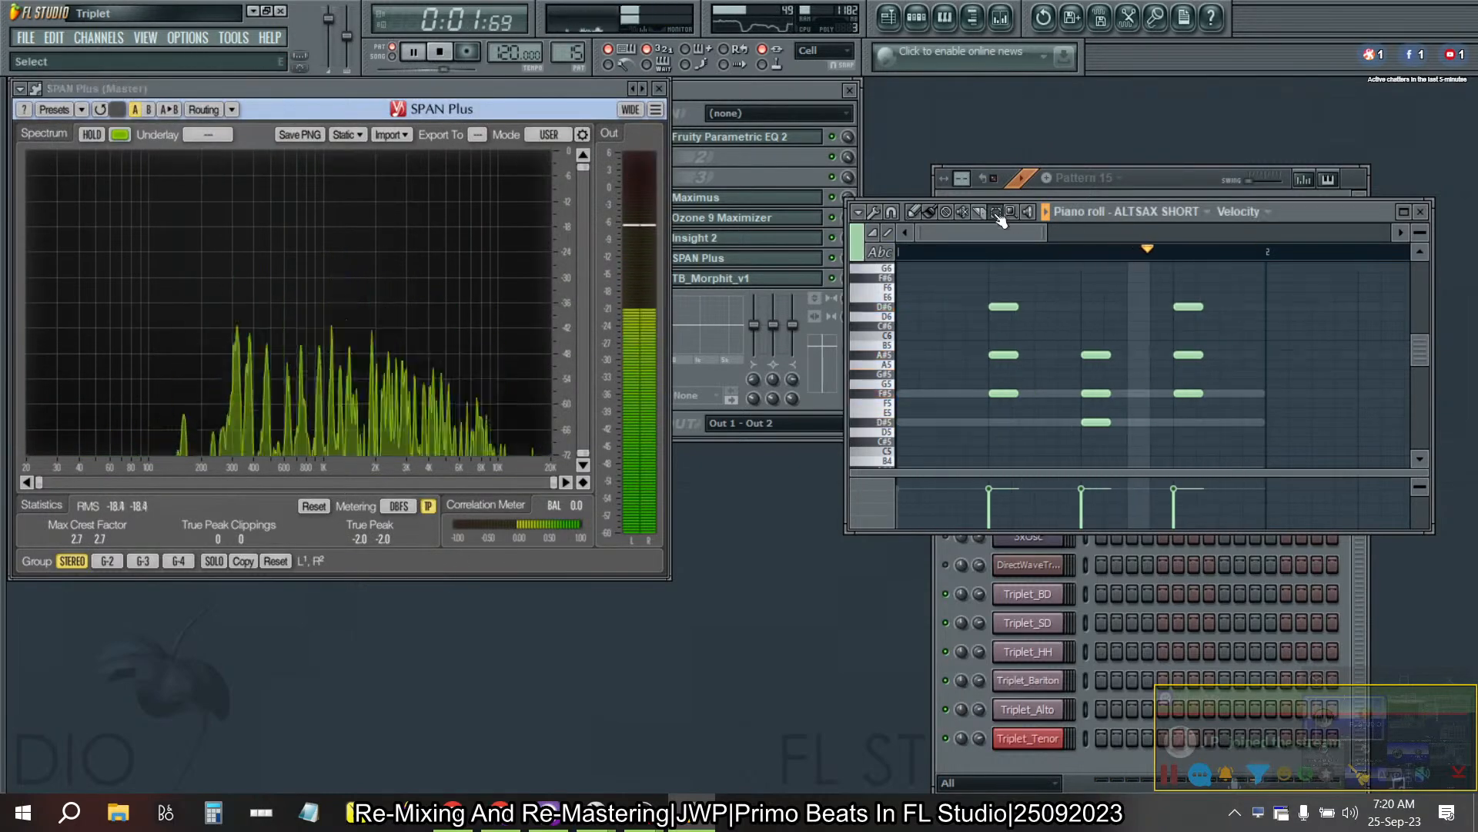
pyautogui.click(963, 212)
pyautogui.click(1006, 308)
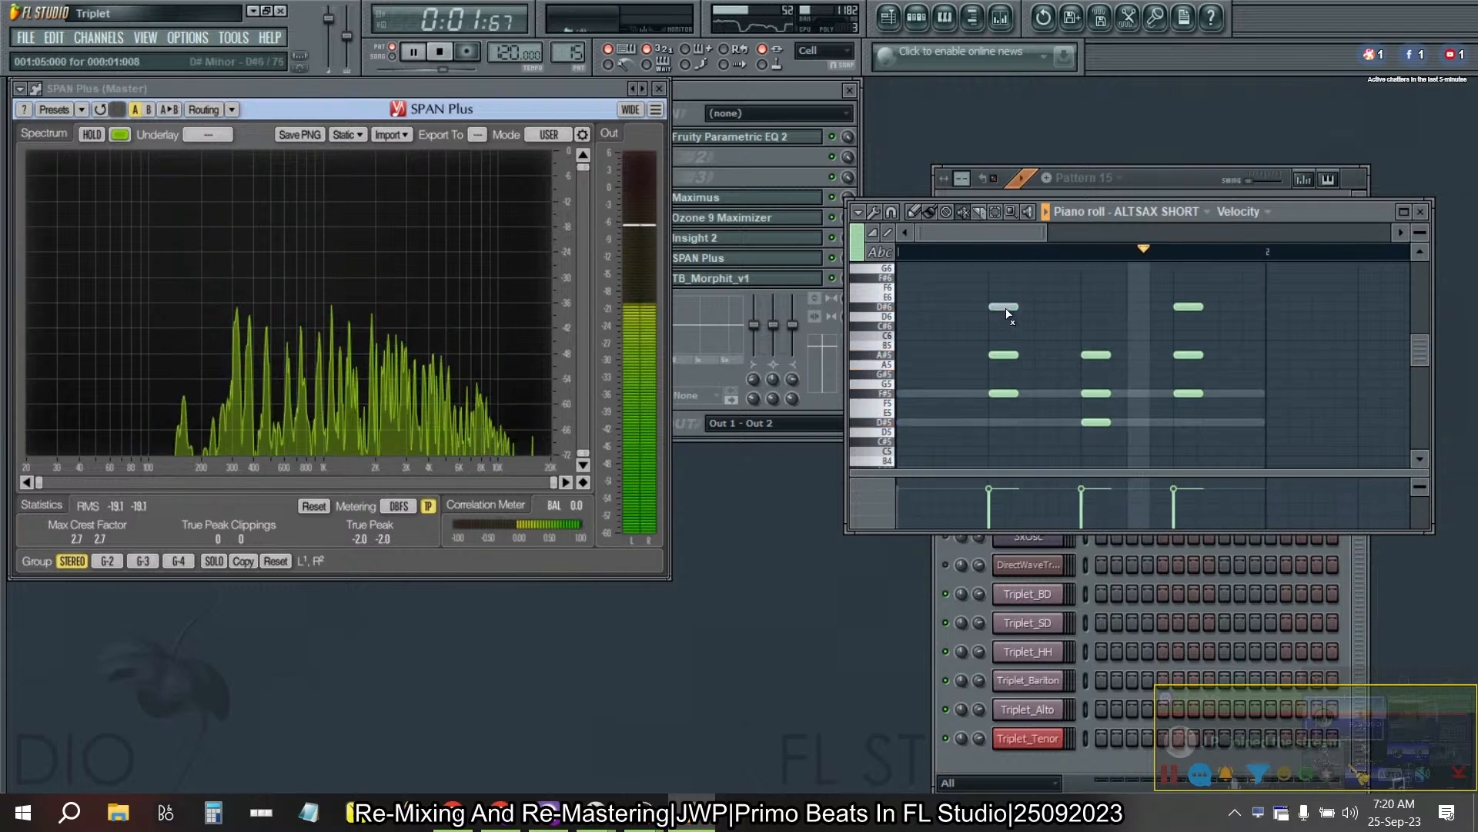
pyautogui.click(1009, 355)
pyautogui.click(1098, 355)
pyautogui.click(1098, 394)
pyautogui.click(1188, 308)
pyautogui.click(1188, 355)
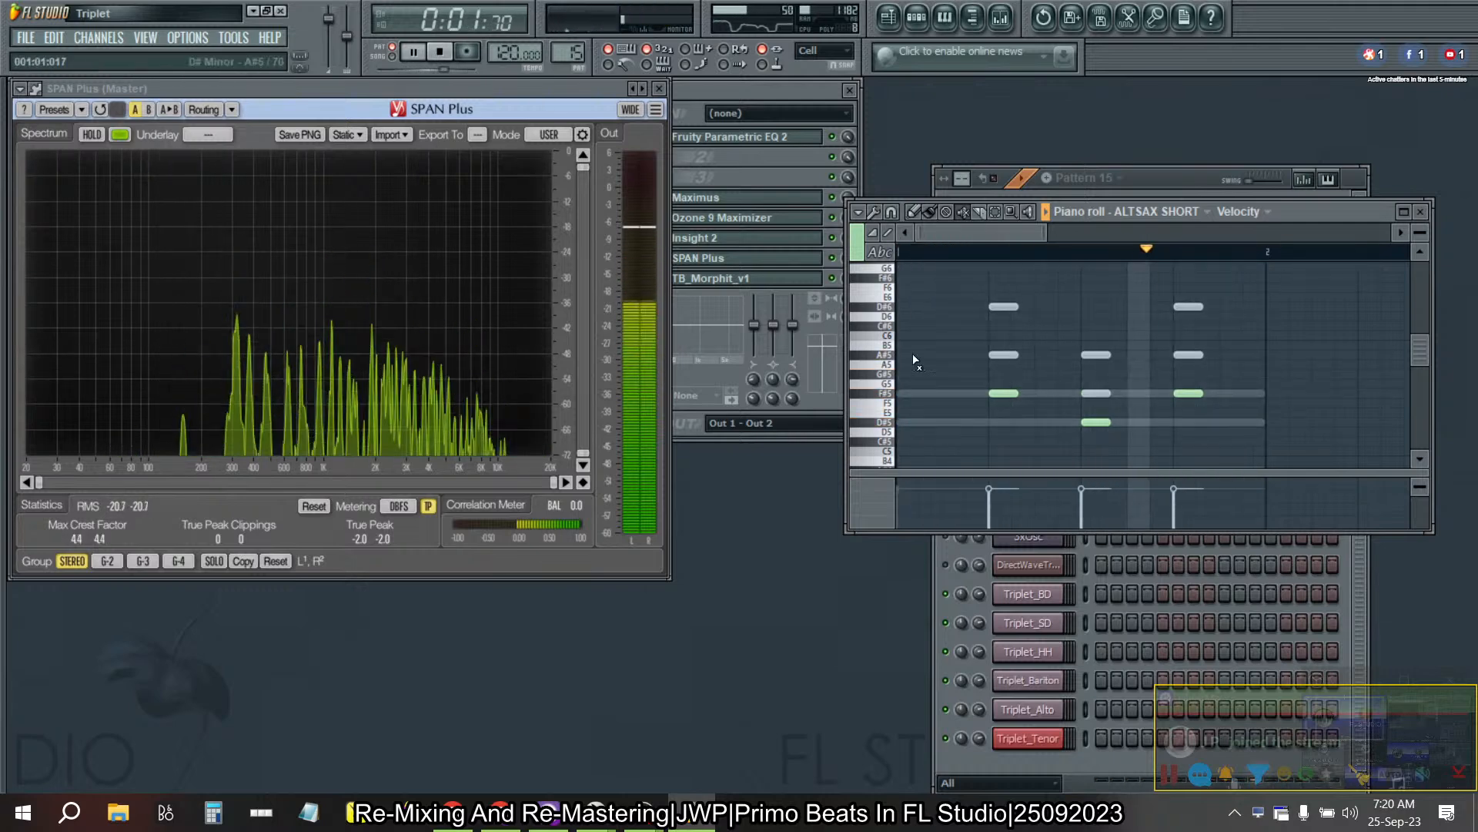
# - Check the track levels in the mixer, close the mixer window, and stop Pattern 15's playback
pyautogui.click(747, 99)
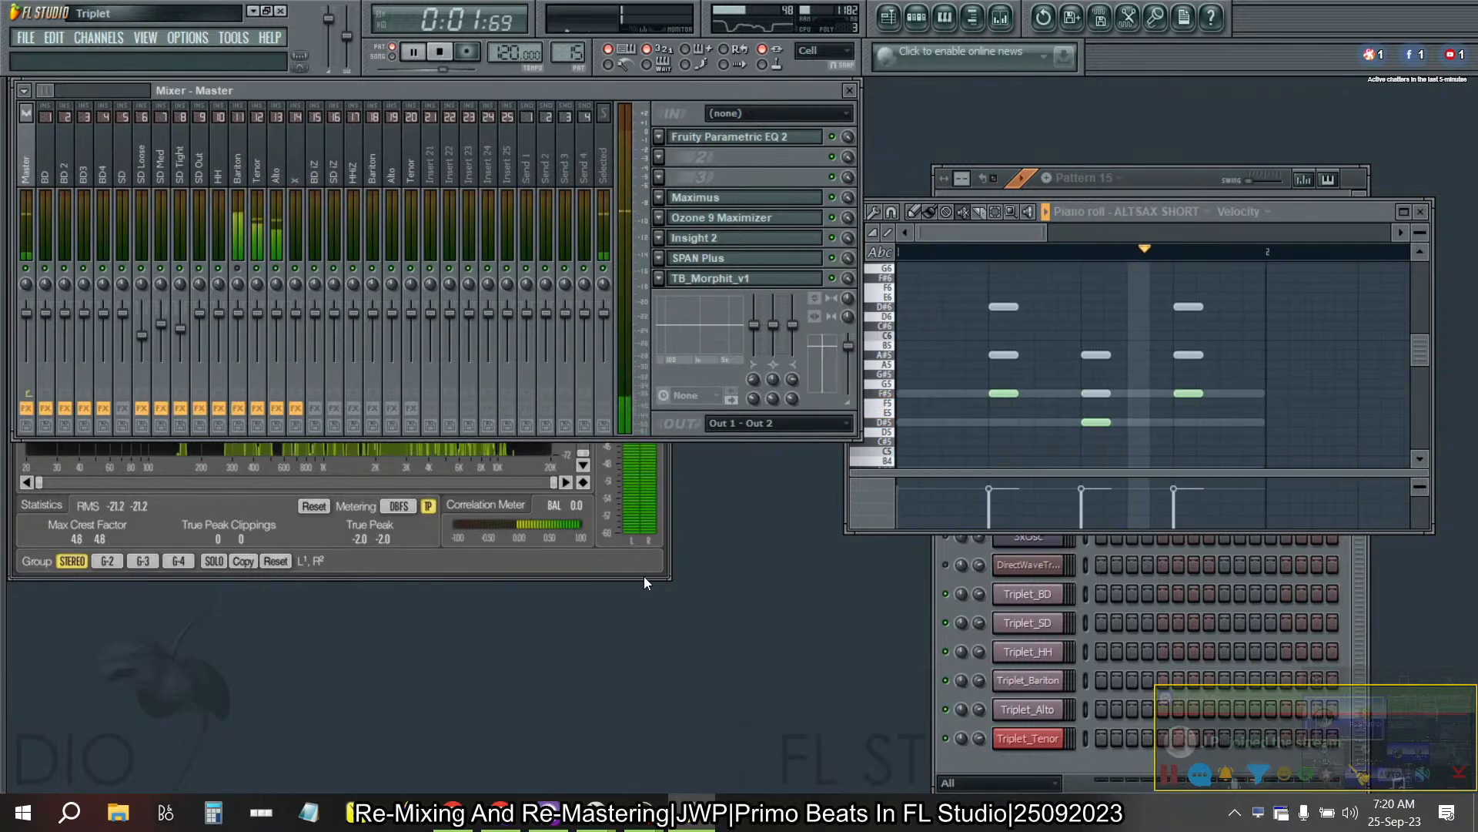
pyautogui.click(850, 90)
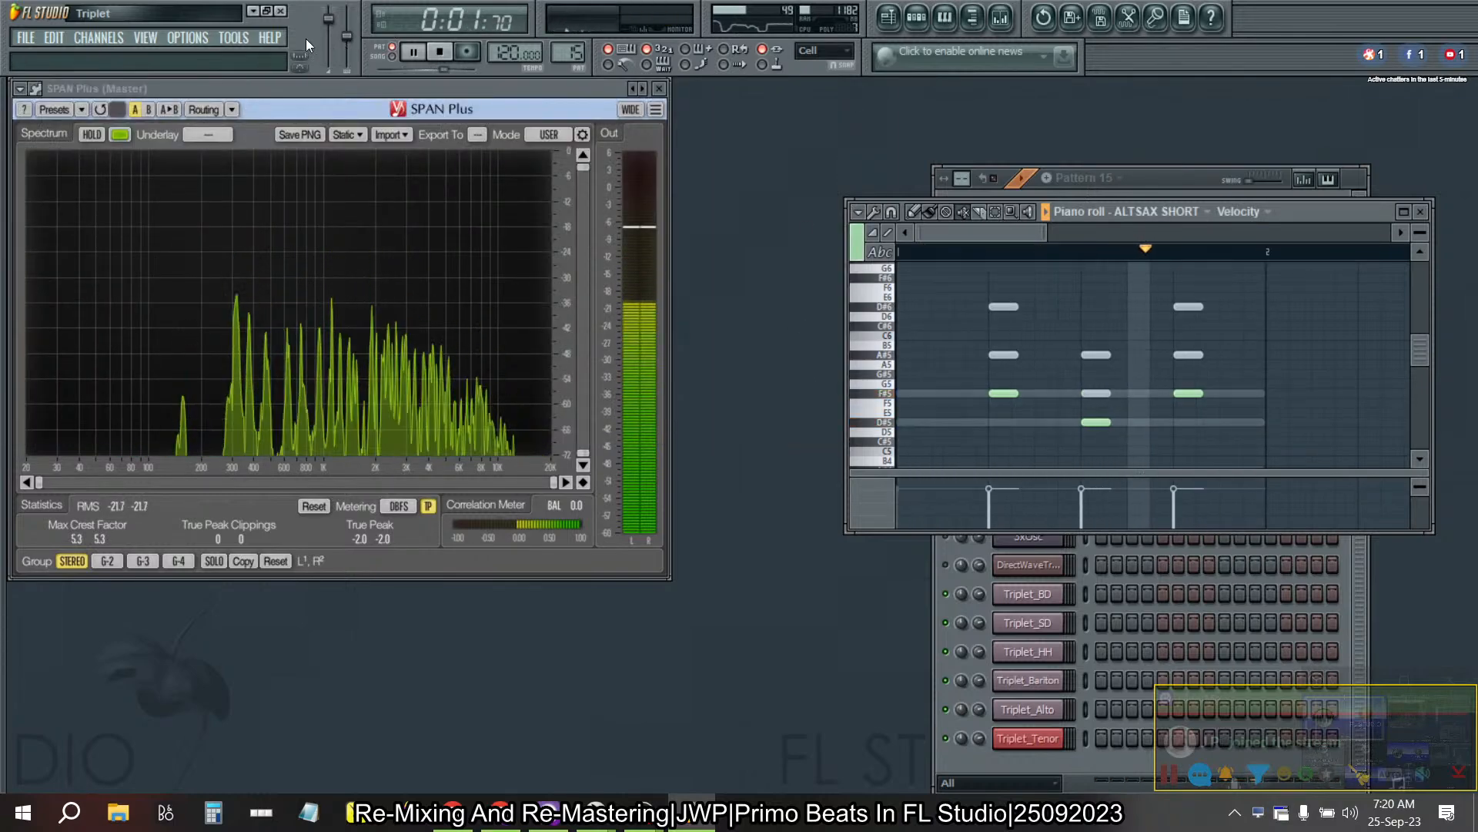
pyautogui.click(439, 52)
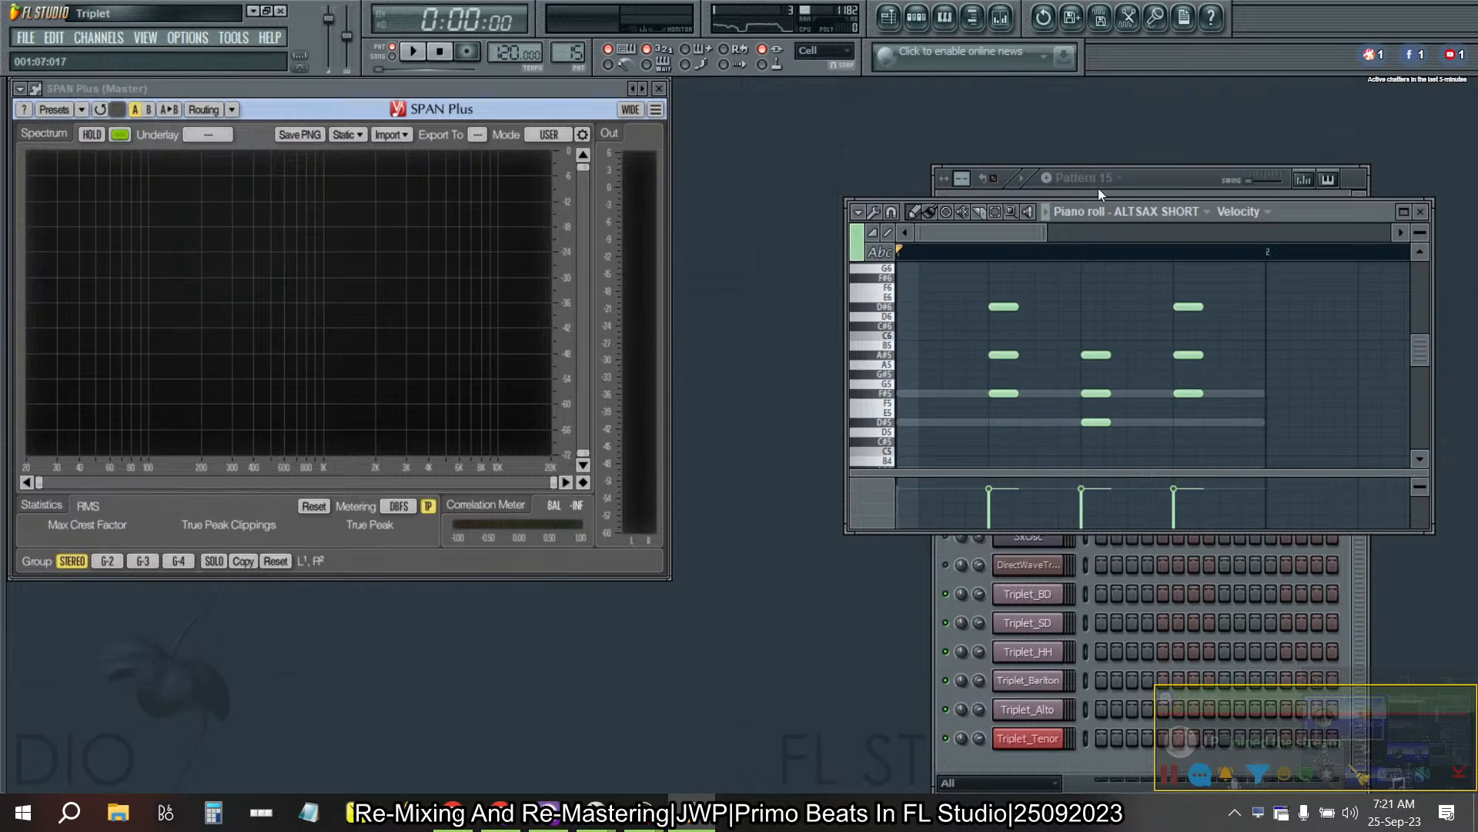
# - Move the ALTSAX SHORT piano roll up beside SPAN Plus and enlarge its window
pyautogui.moveTo(1331, 206); pyautogui.dragTo(1208, 106)
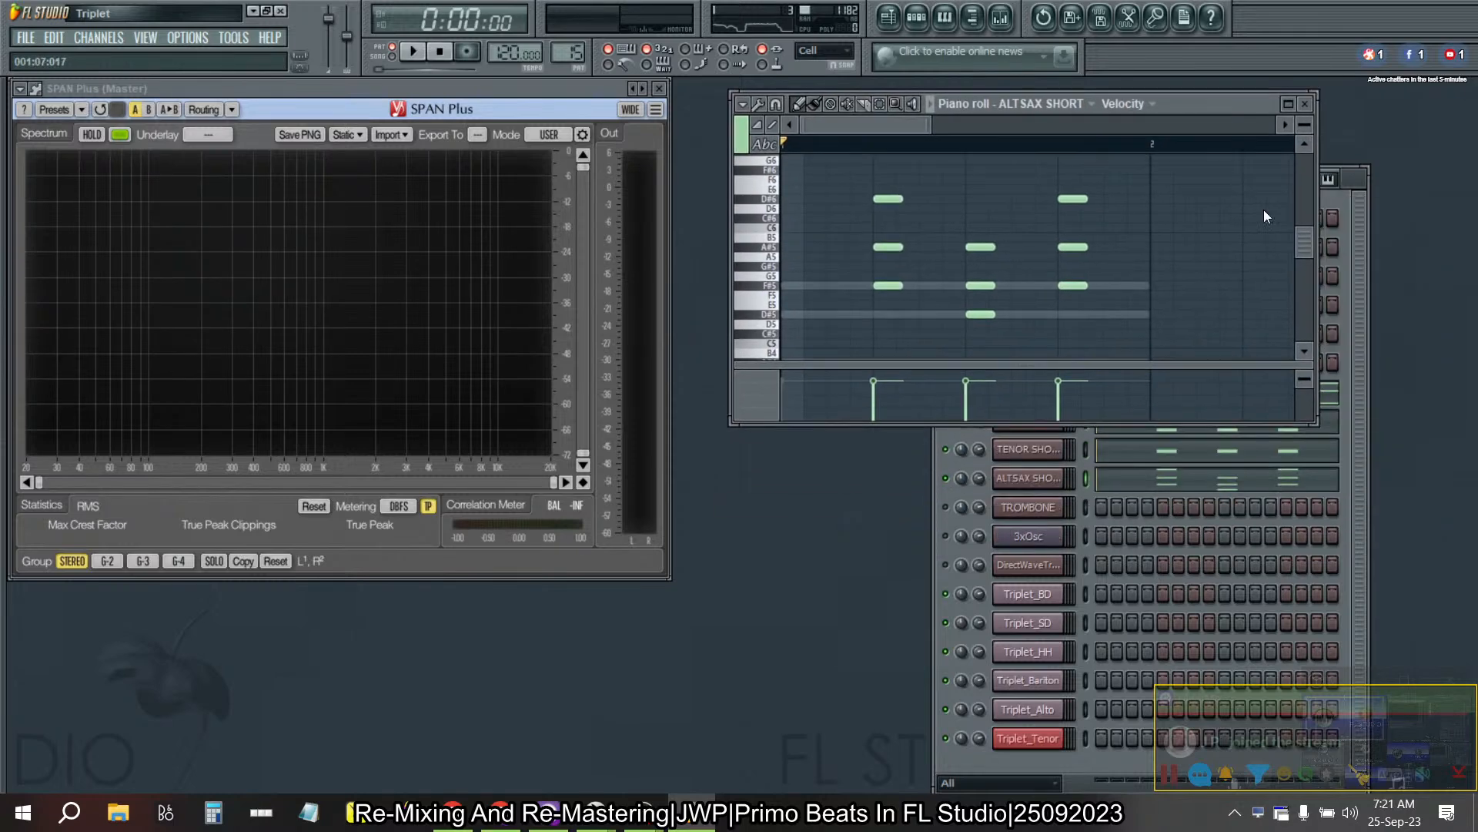
pyautogui.moveTo(1312, 422); pyautogui.dragTo(1401, 608)
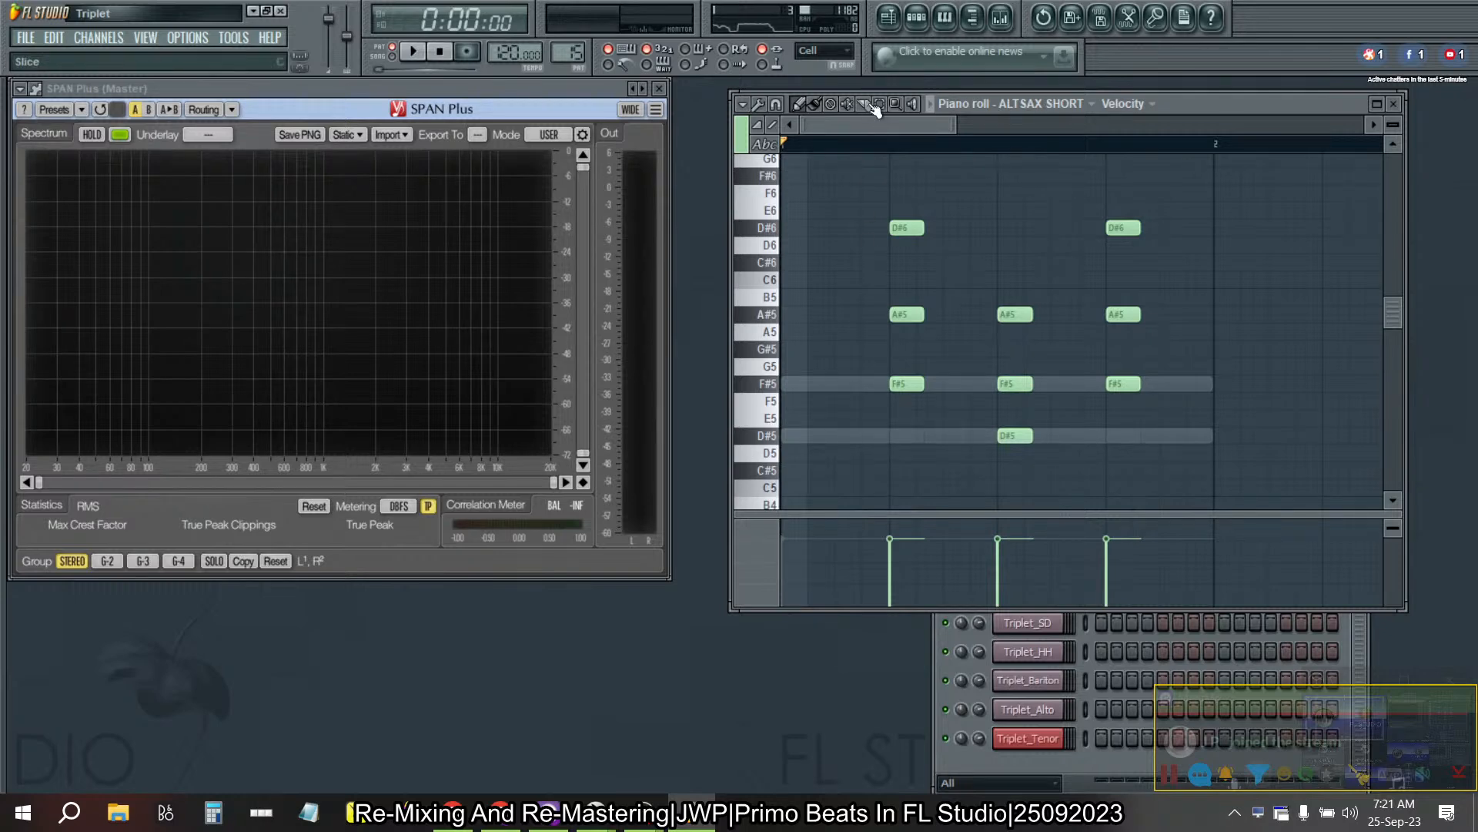
pyautogui.moveTo(837, 144); pyautogui.dragTo(876, 220)
pyautogui.keyDown('ctrl'); pyautogui.click(1215, 347); pyautogui.keyUp('ctrl')
pyautogui.moveTo(1059, 346); pyautogui.dragTo(1006, 416)
pyautogui.moveTo(1220, 342); pyautogui.dragTo(826, 188)
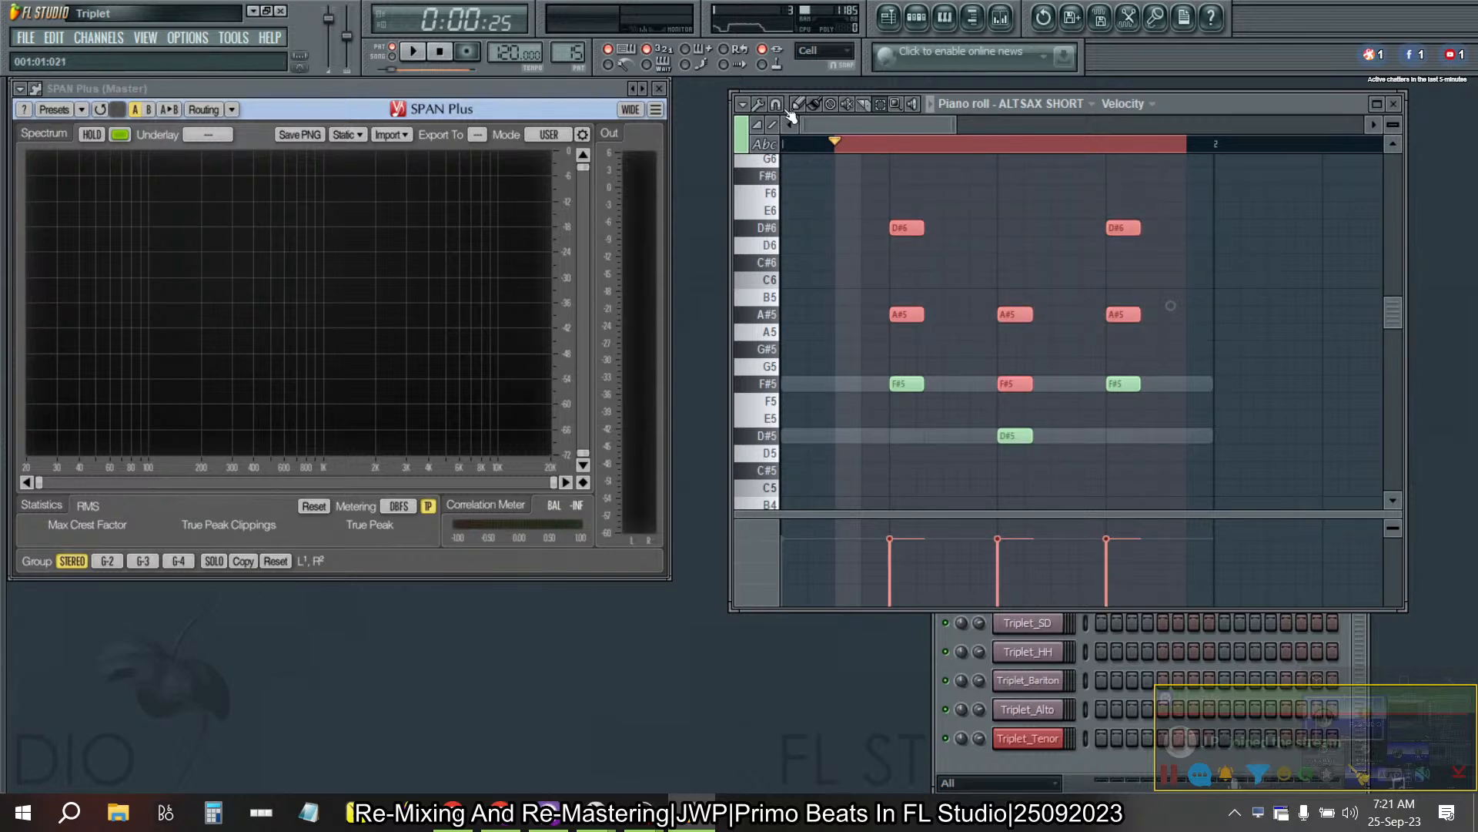
pyautogui.click(759, 106)
pyautogui.click(759, 106)
pyautogui.moveTo(886, 202); pyautogui.dragTo(1205, 261)
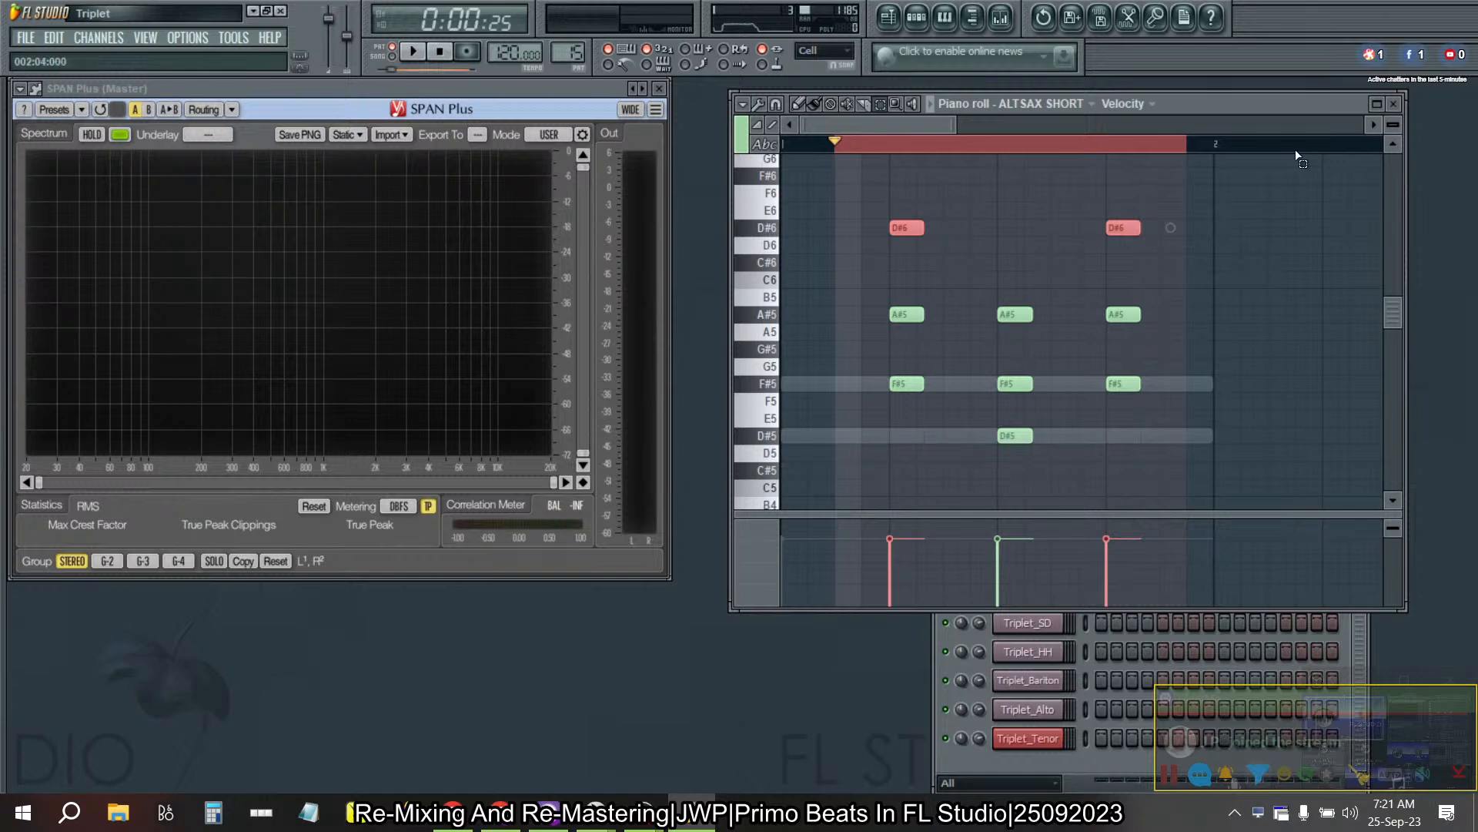
# - Examine Pattern 15 in the channel rack and compare the ALTSAX SHORT notes across the patterns up to Pattern 21
pyautogui.click(1060, 765)
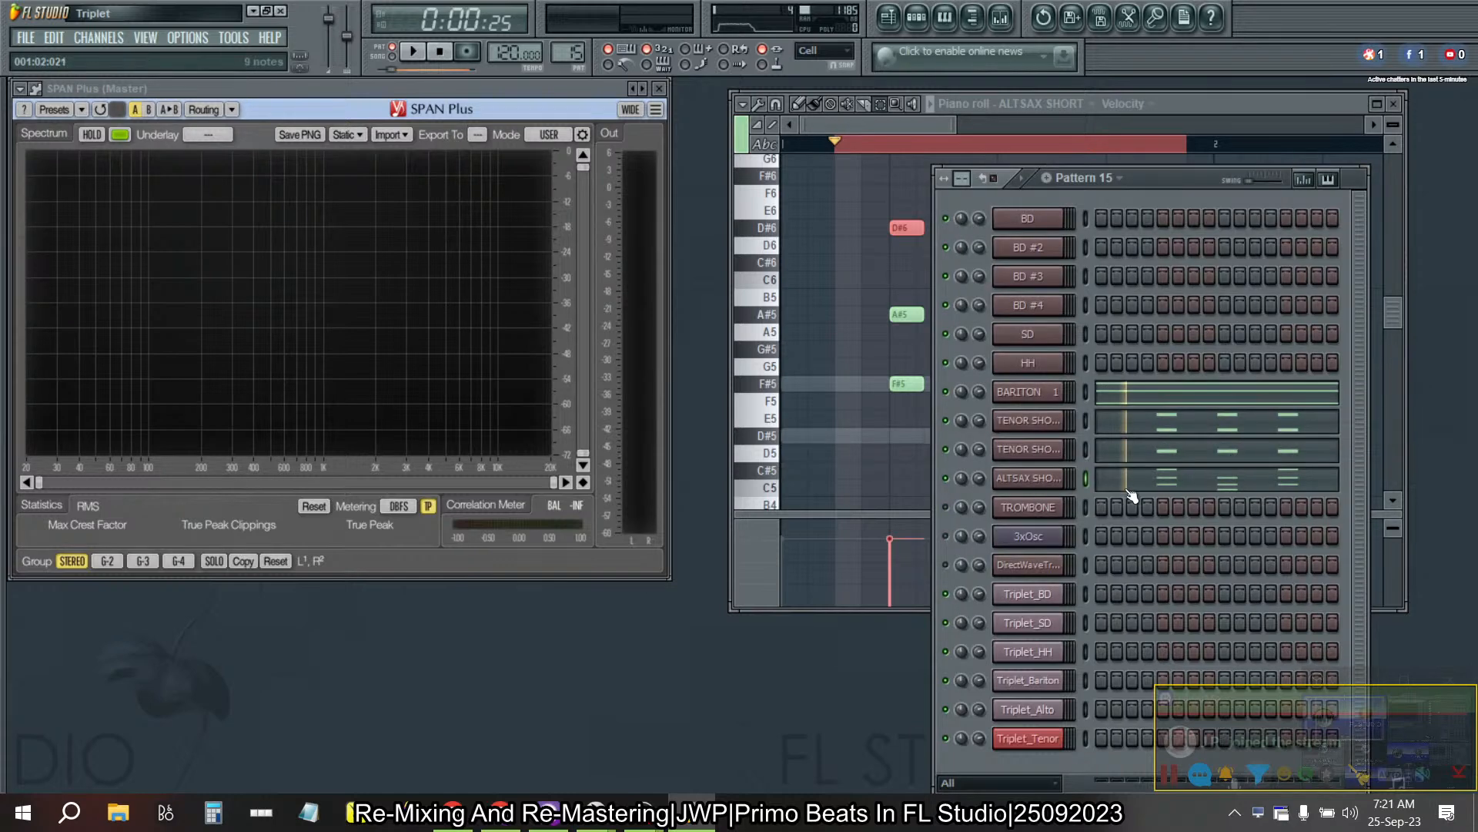
pyautogui.click(1212, 106)
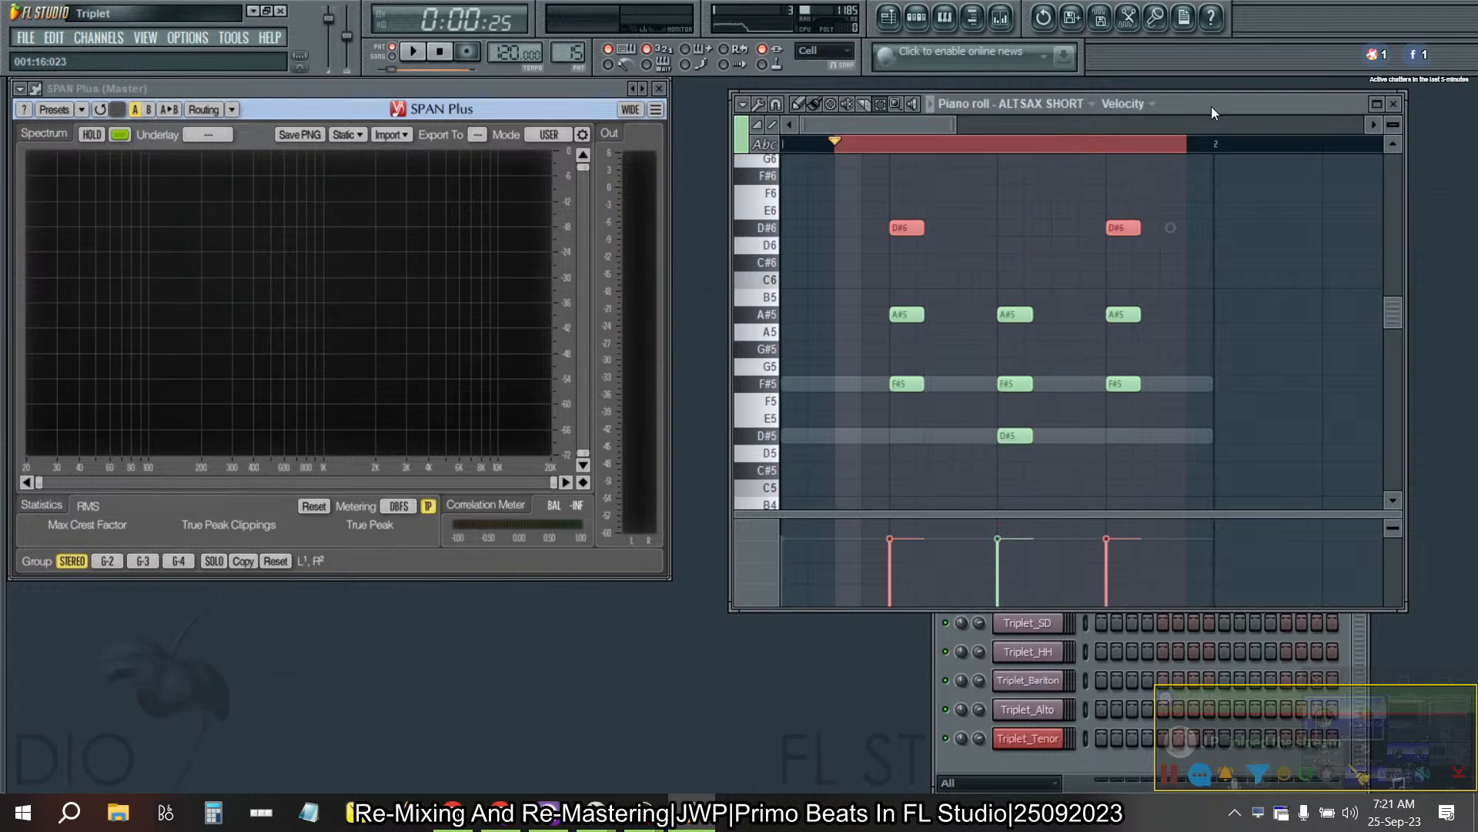
pyautogui.press('KP_Add')
pyautogui.press('KP_Add')
pyautogui.press('KP_Add')
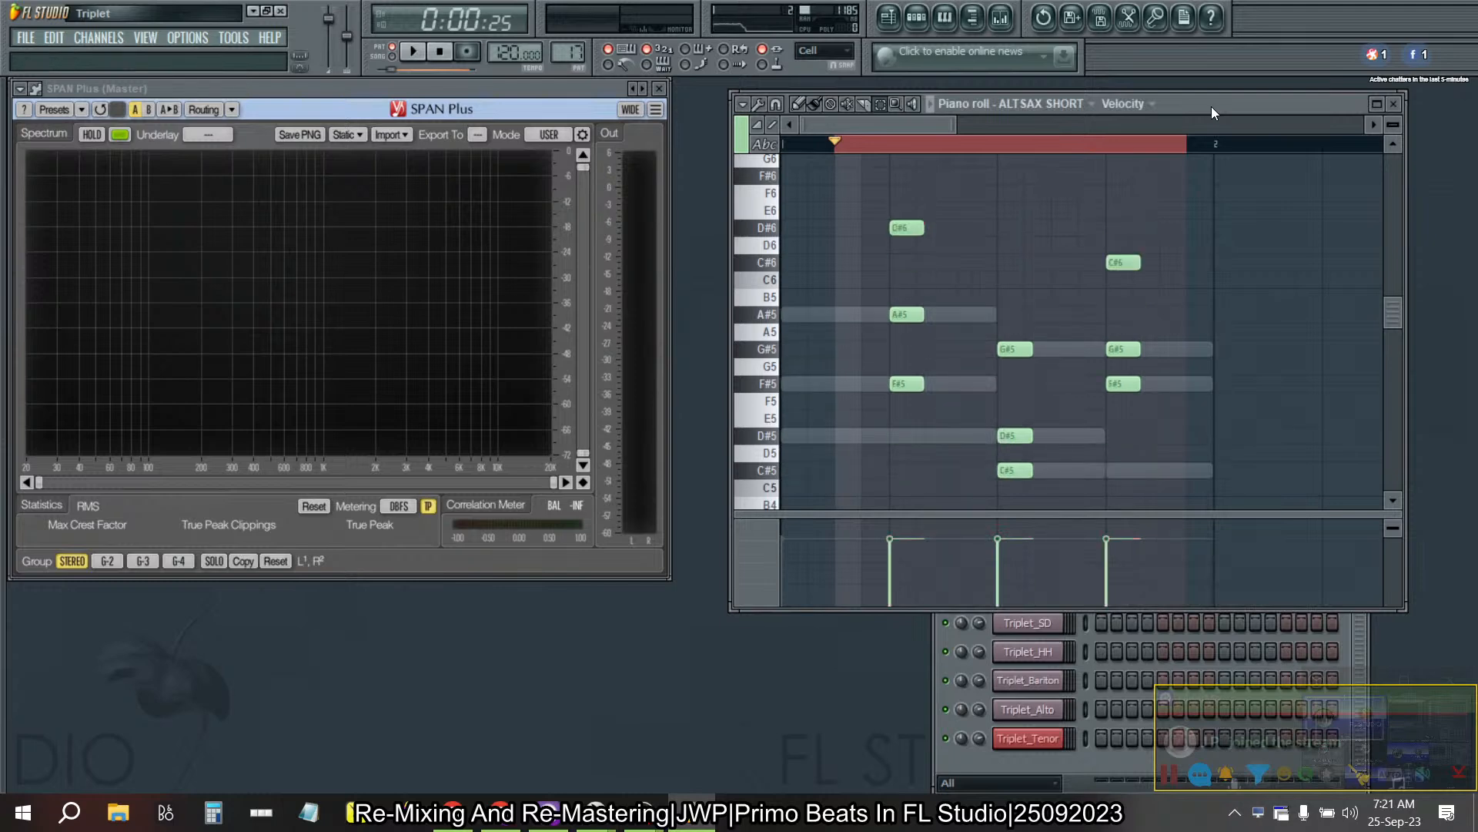
pyautogui.press('KP_Add')
pyautogui.press('KP_Add')
pyautogui.press('KP_Add')
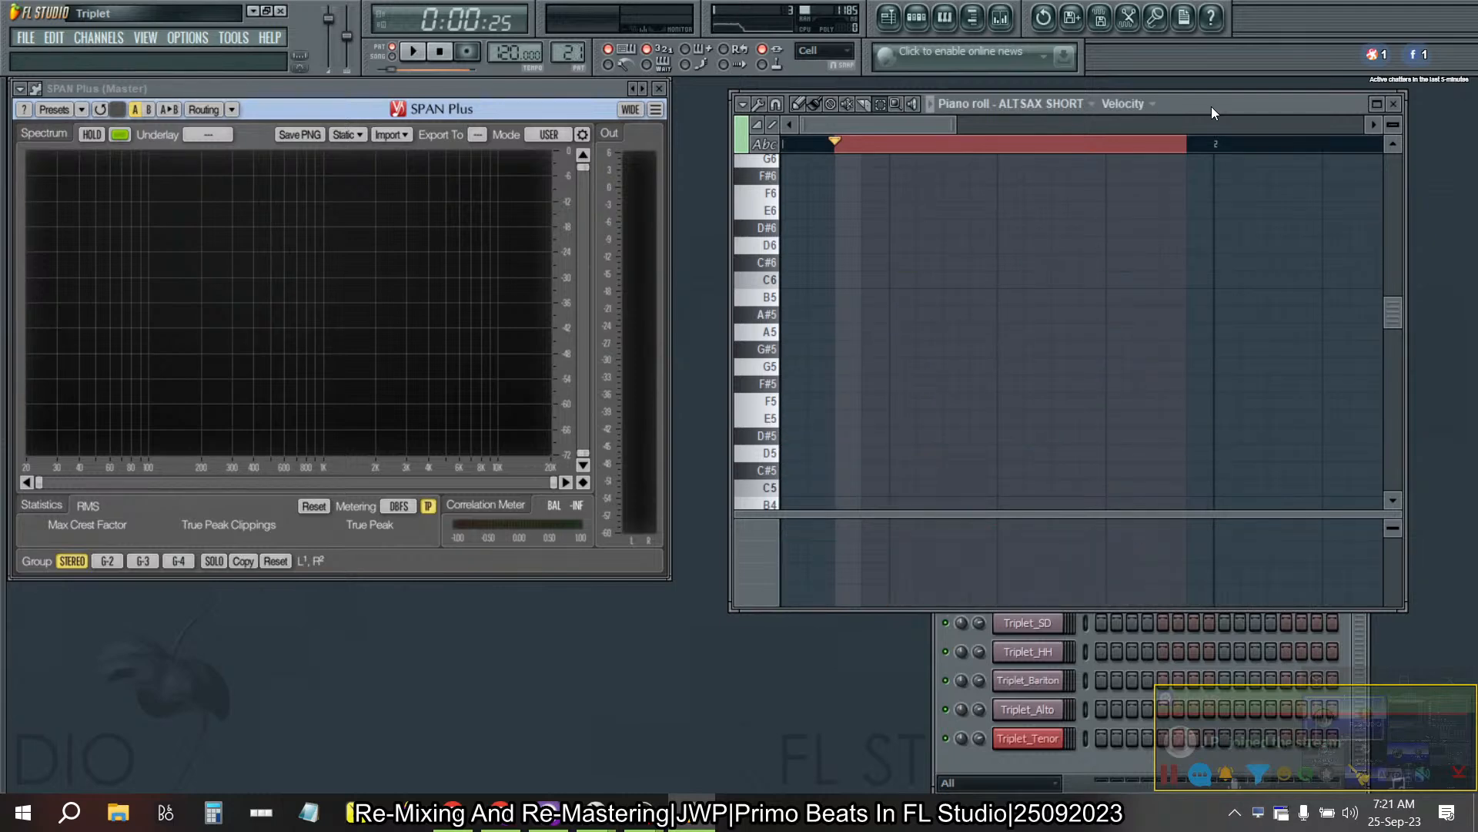
pyautogui.press('KP_Subtract')
pyautogui.press('KP_Subtract')
pyautogui.press('KP_Subtract')
pyautogui.press('KP_Subtract')
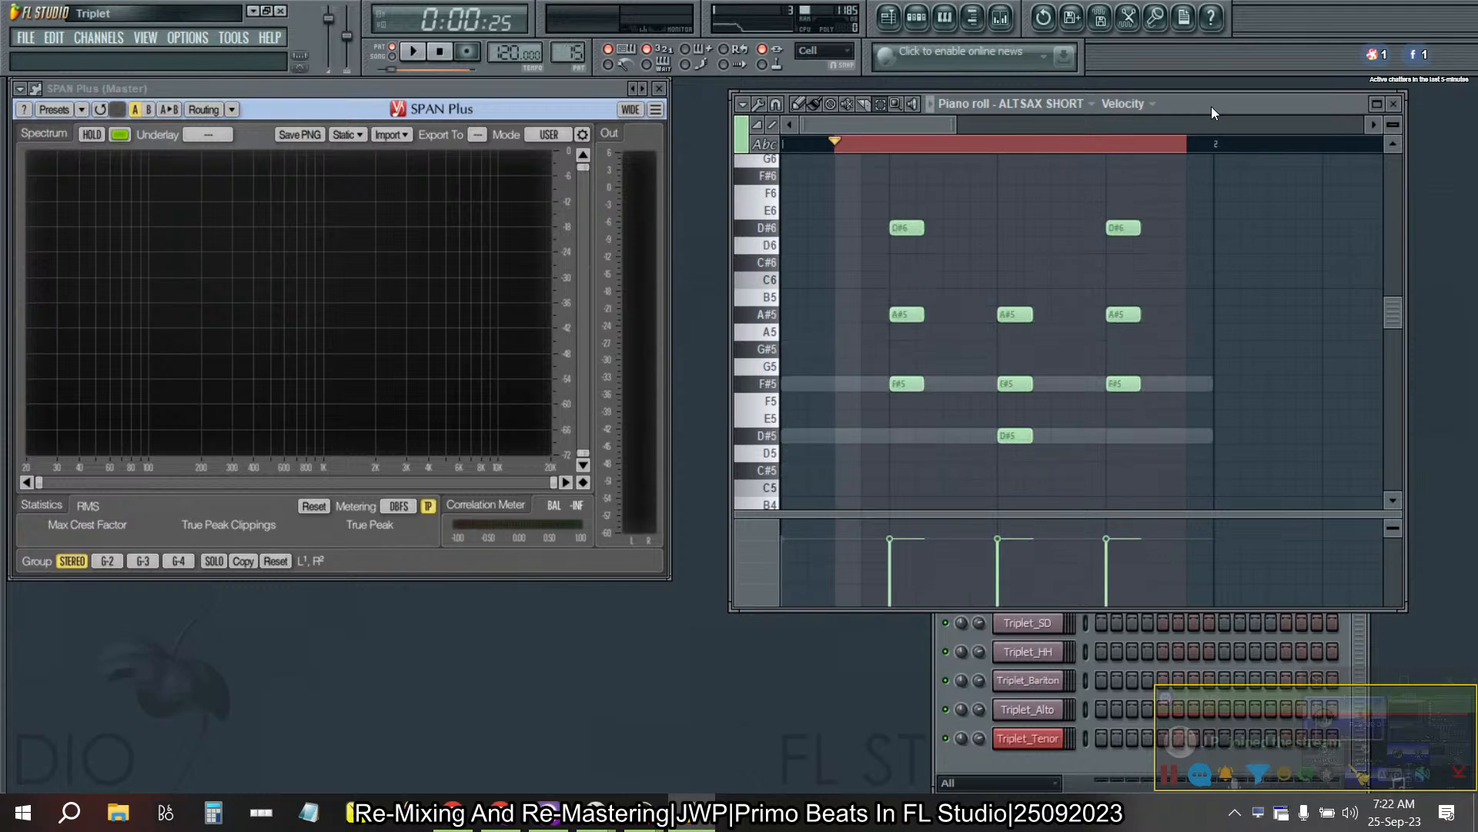
pyautogui.press('KP_Subtract')
pyautogui.press('KP_Subtract')
pyautogui.press('KP_Subtract')
pyautogui.press('KP_Add')
pyautogui.press('KP_Add')
pyautogui.press('Left')
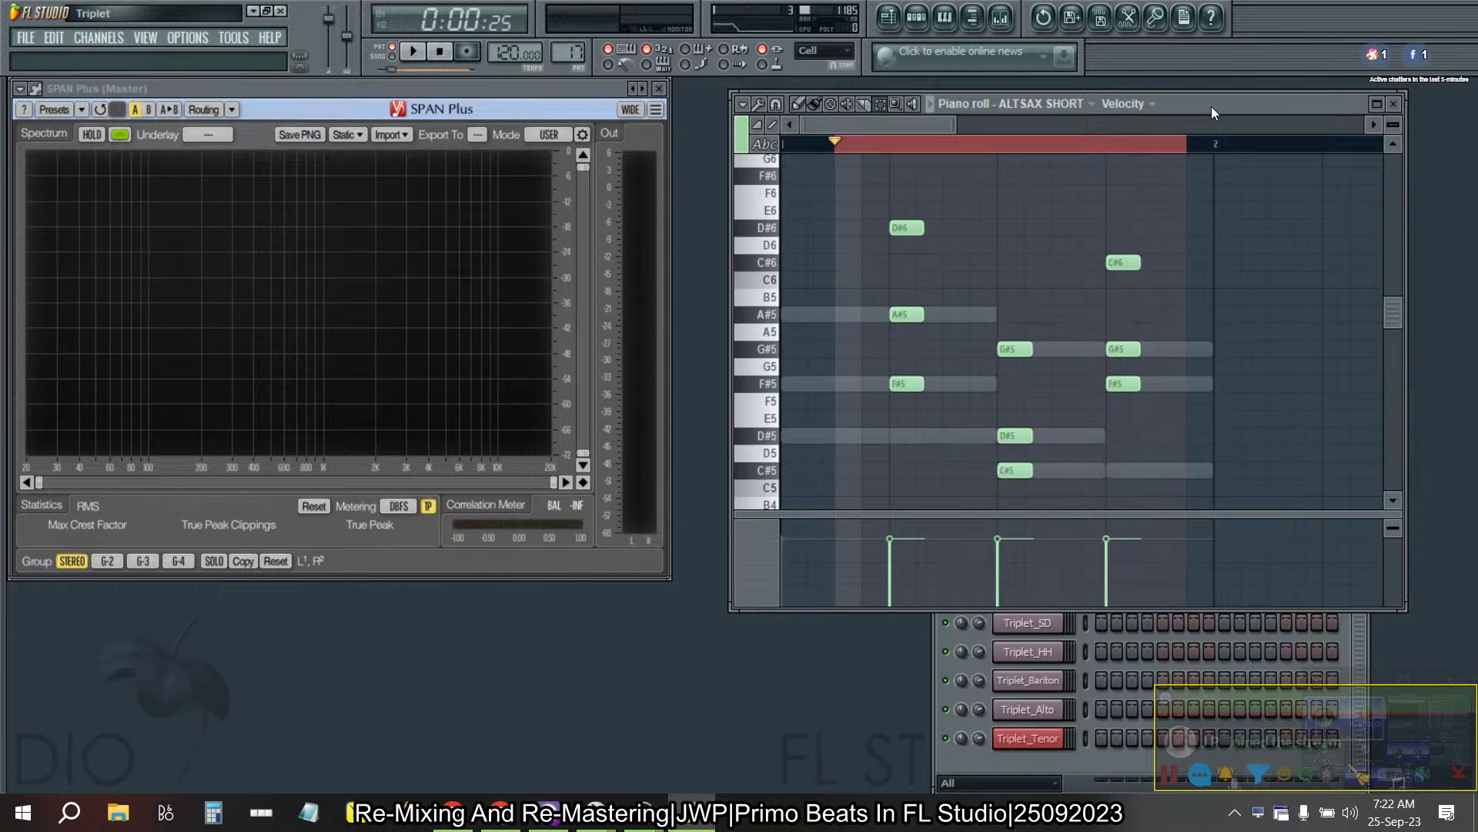
pyautogui.press('Left')
pyautogui.press('Left')
pyautogui.press('Left')
pyautogui.press('Right')
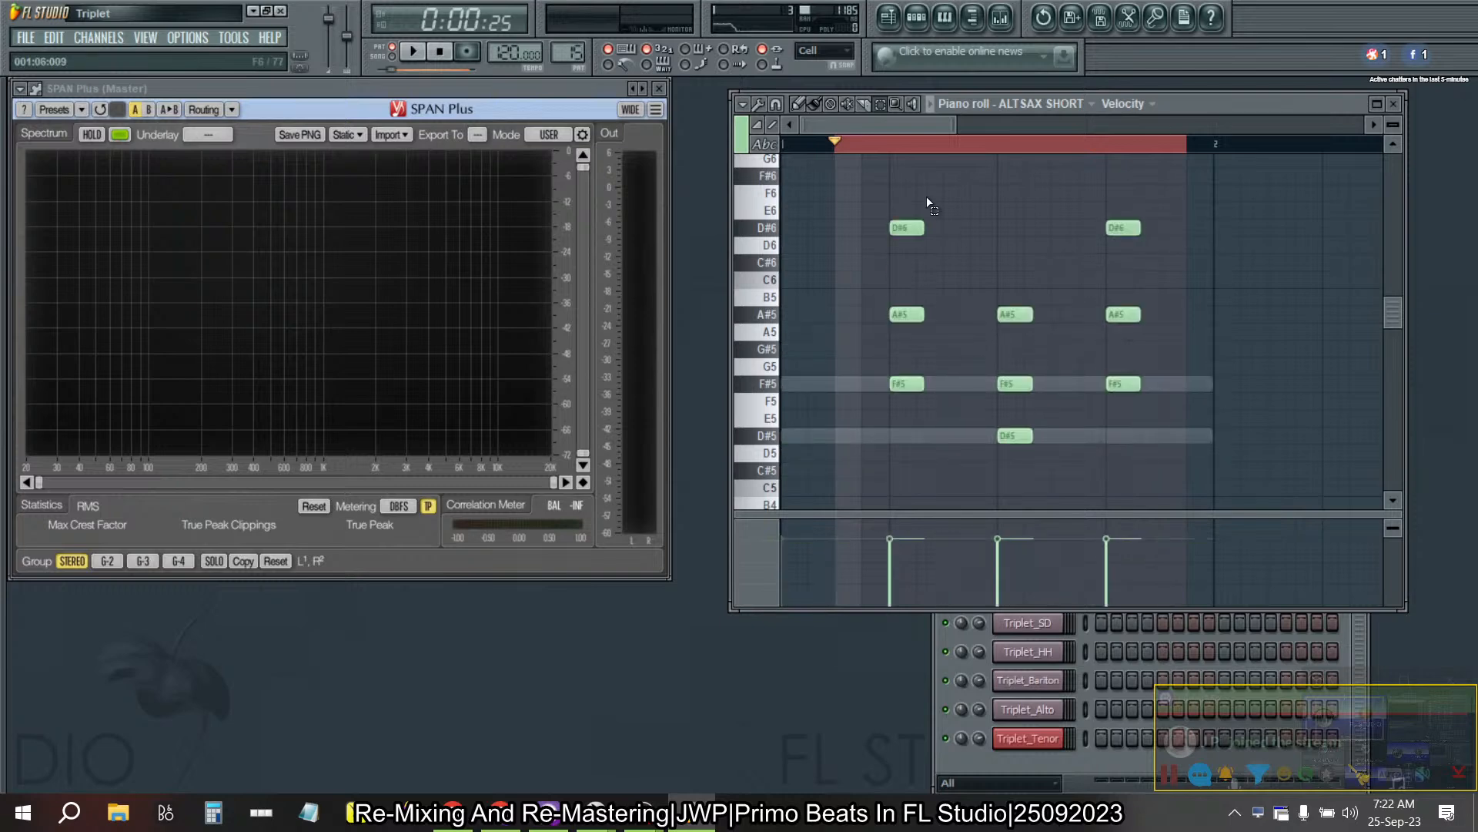
# - Select the top note of each ALTSAX SHORT chord in Pattern 15 and switch the event lane to note pan
pyautogui.moveTo(1224, 217); pyautogui.dragTo(740, 175)
pyautogui.moveTo(891, 224); pyautogui.dragTo(1179, 231)
pyautogui.click(1010, 375)
pyautogui.moveTo(1009, 377); pyautogui.dragTo(1088, 273)
pyautogui.moveTo(1192, 275); pyautogui.dragTo(886, 219)
pyautogui.moveTo(974, 237); pyautogui.dragTo(1032, 342)
pyautogui.click(758, 103)
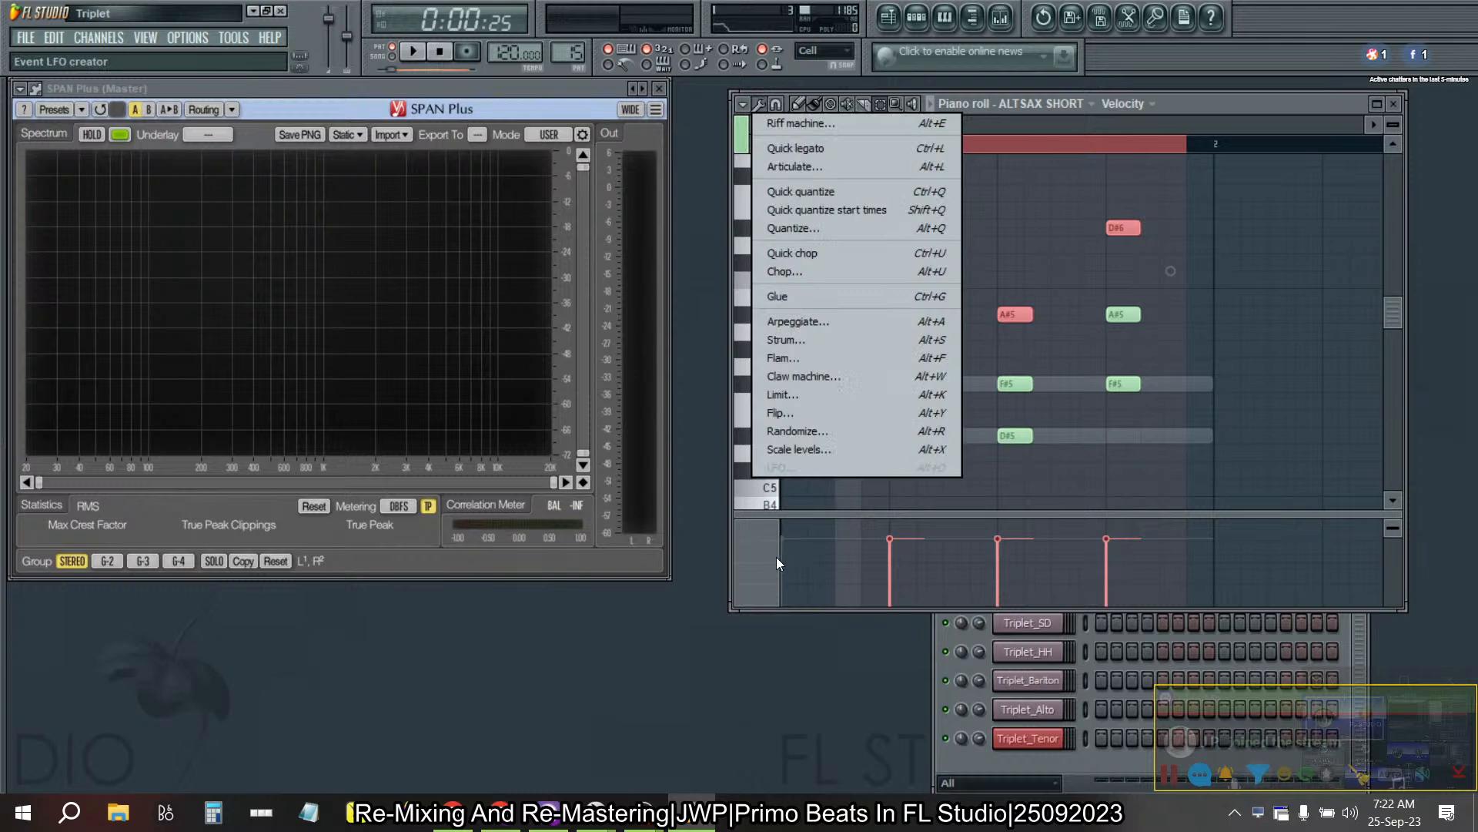
pyautogui.click(757, 560)
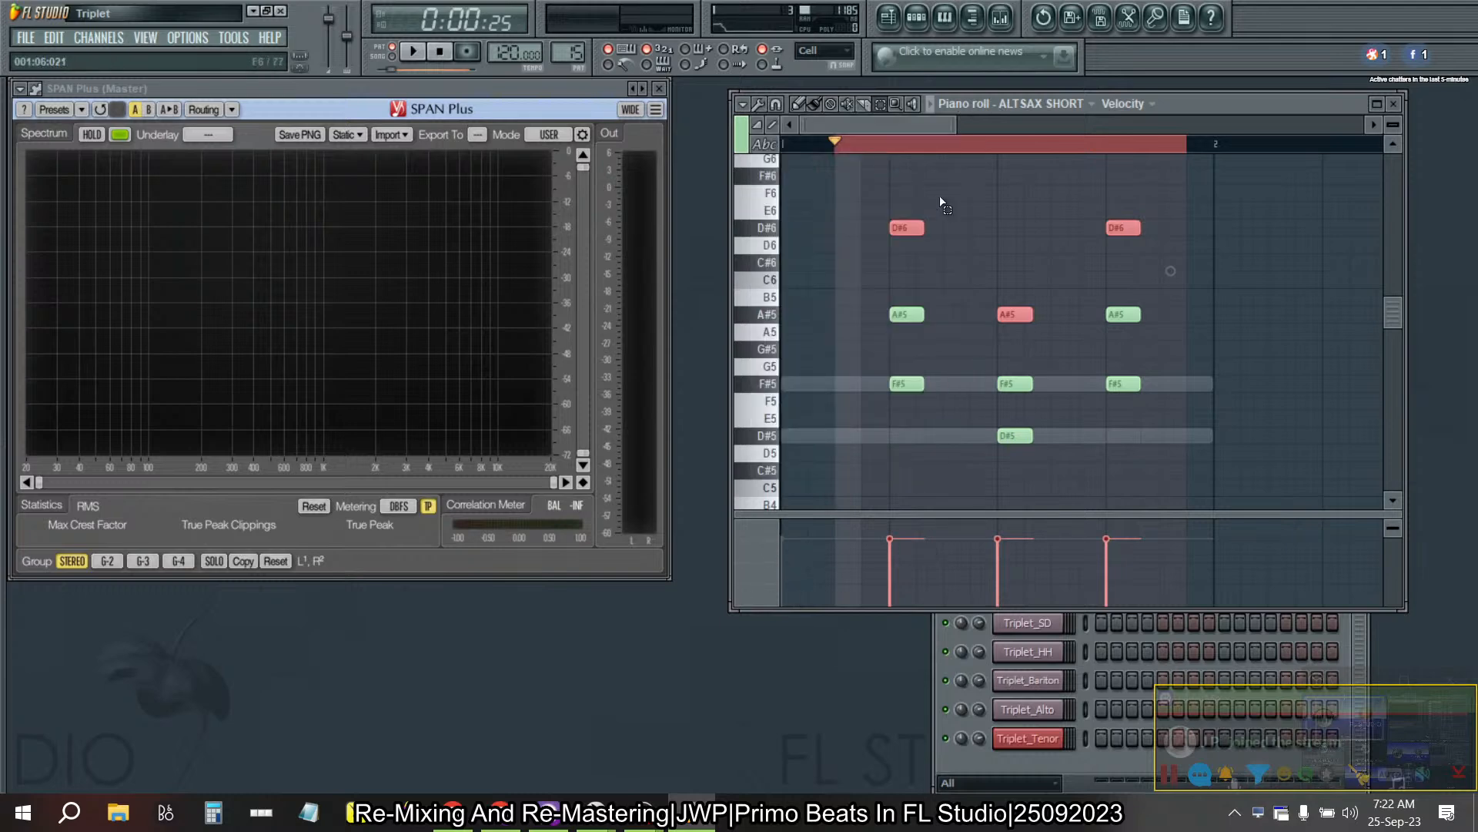
pyautogui.click(1123, 103)
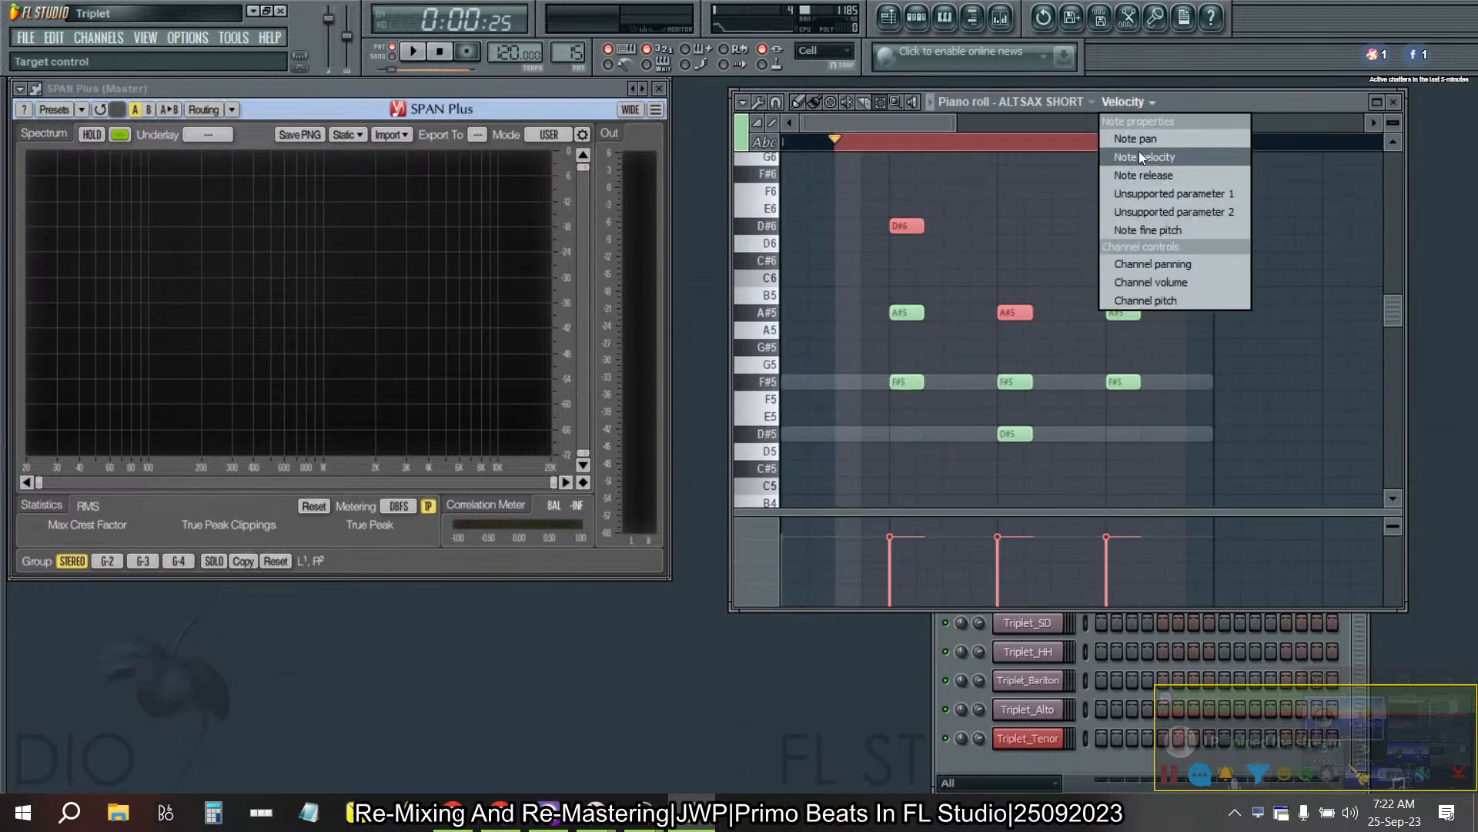
pyautogui.click(1135, 138)
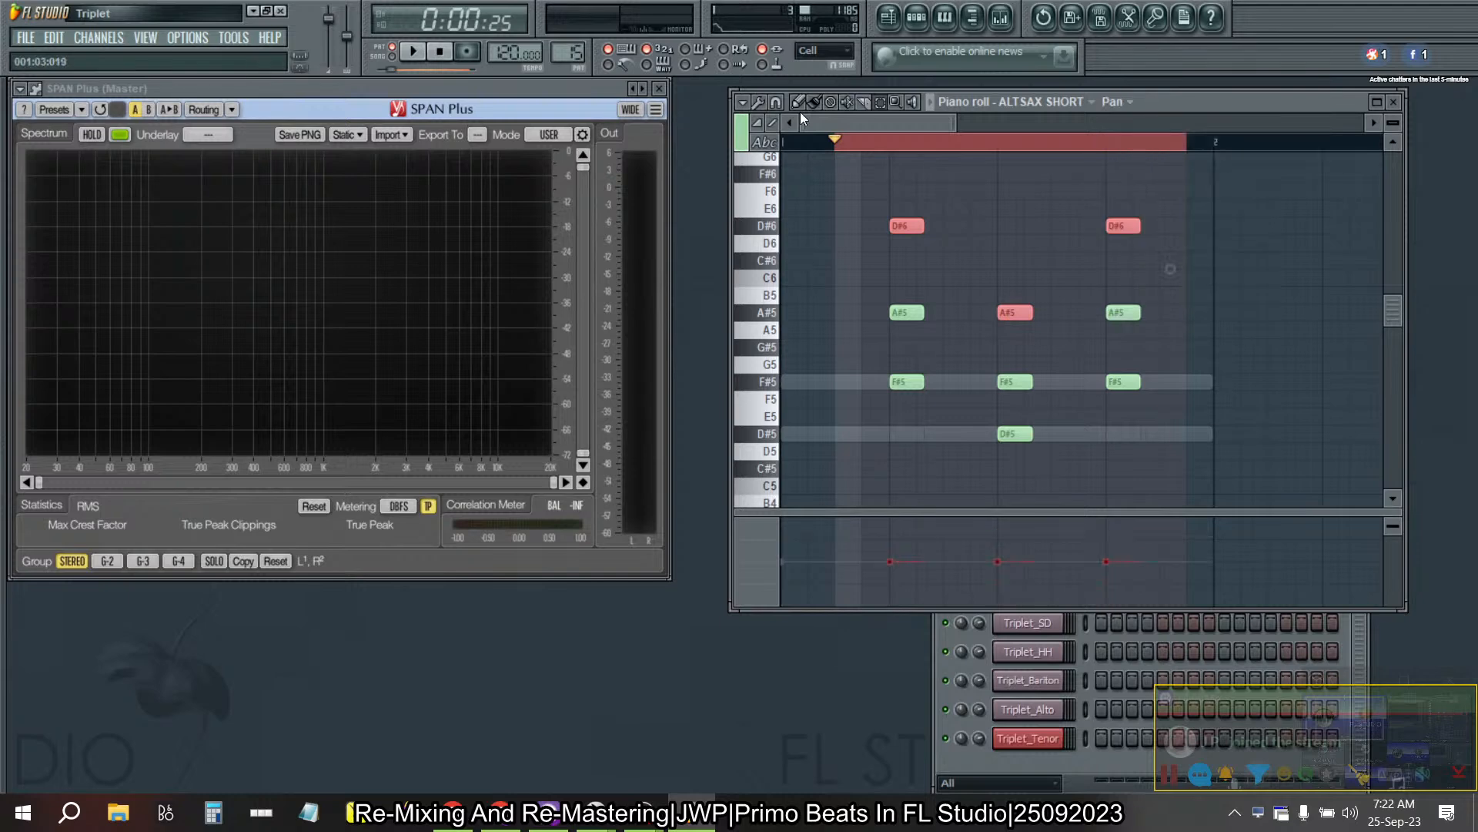
# - Offset the pan of the selected Pattern 15 notes about halfway to the right with Scale levels
pyautogui.click(758, 103)
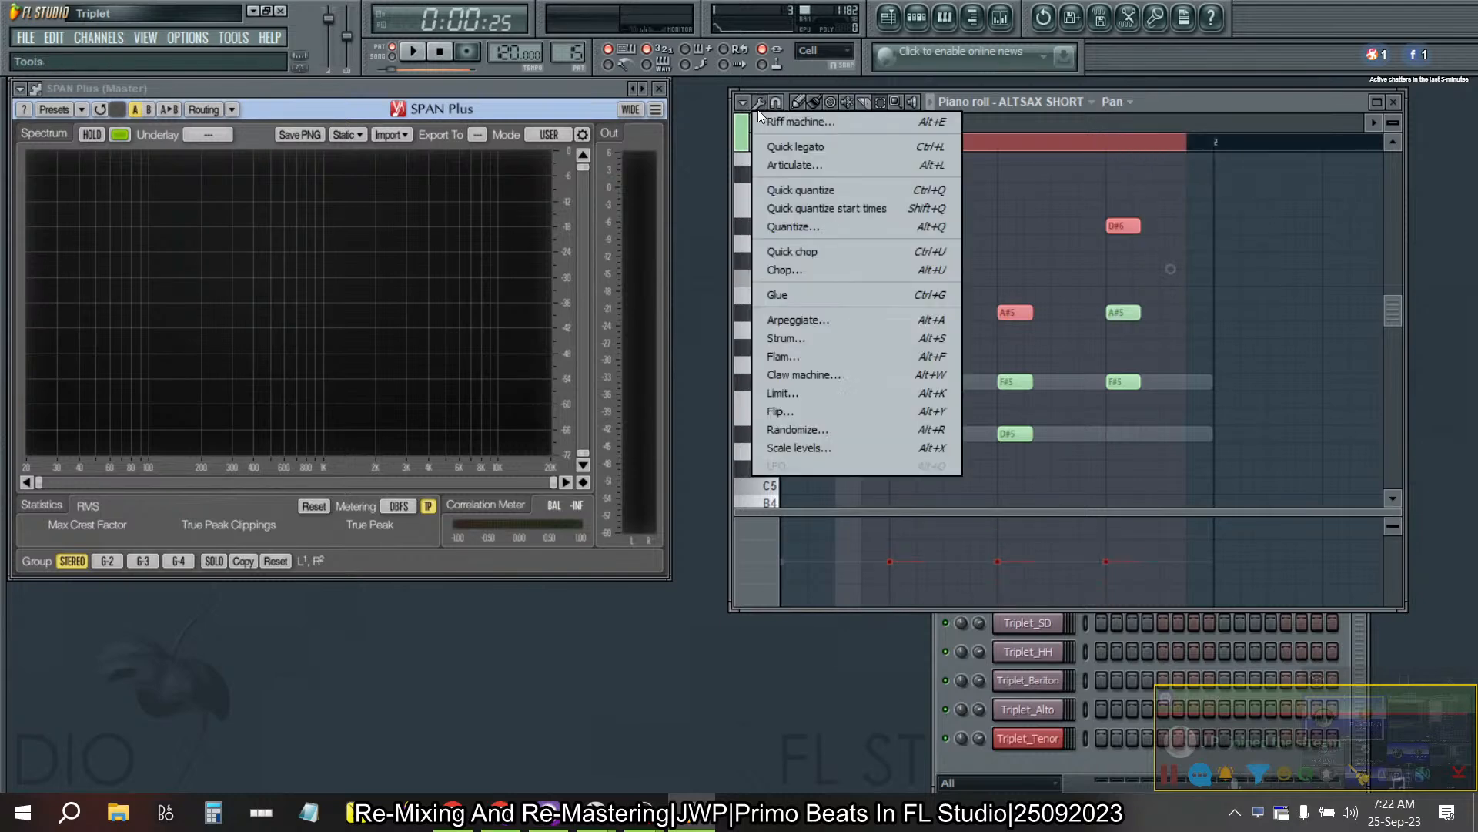
pyautogui.click(794, 448)
pyautogui.click(710, 512)
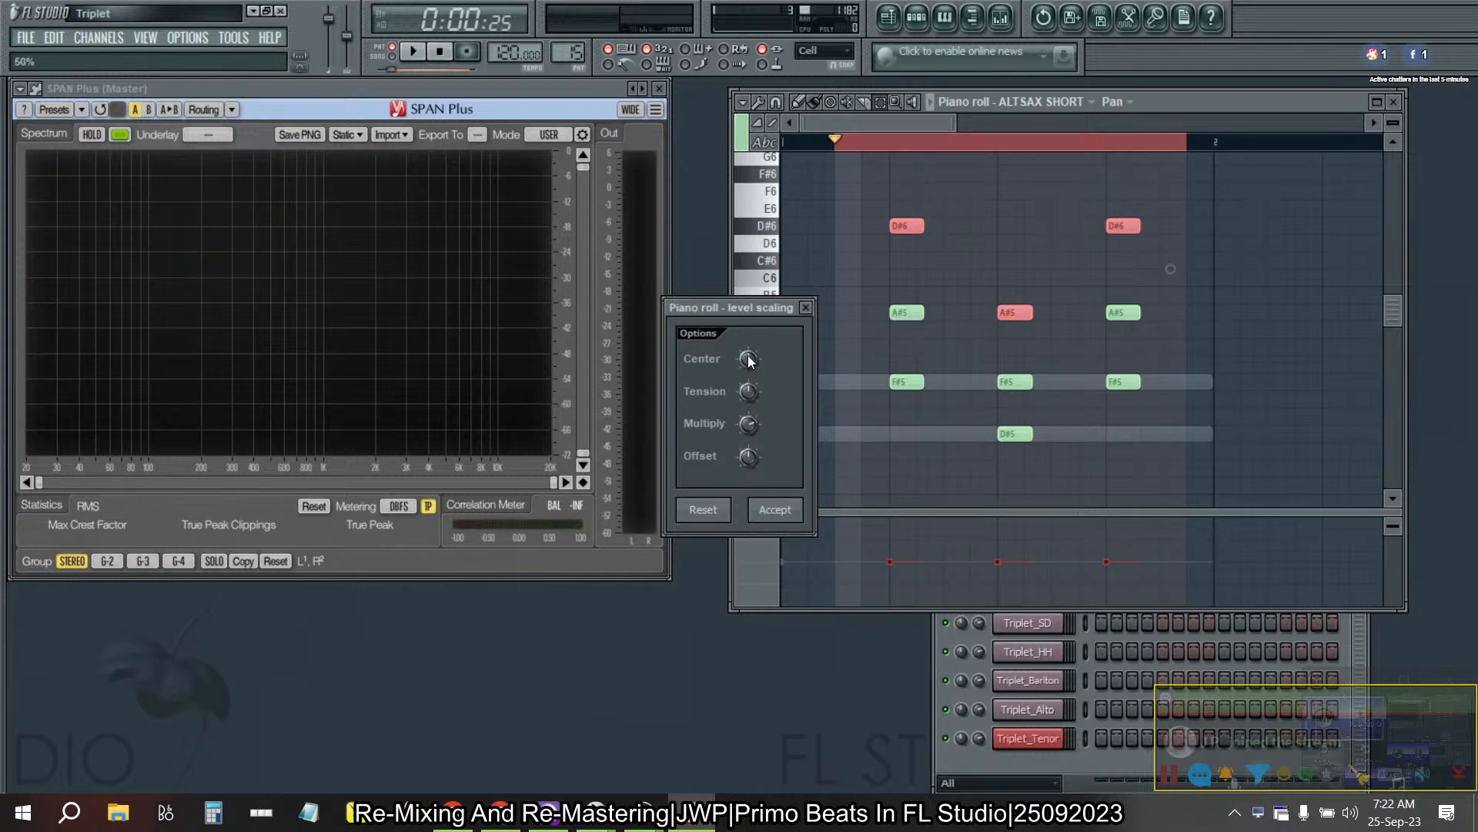
pyautogui.moveTo(760, 451); pyautogui.dragTo(760, 471)
pyautogui.click(703, 509)
pyautogui.moveTo(749, 456); pyautogui.dragTo(749, 443)
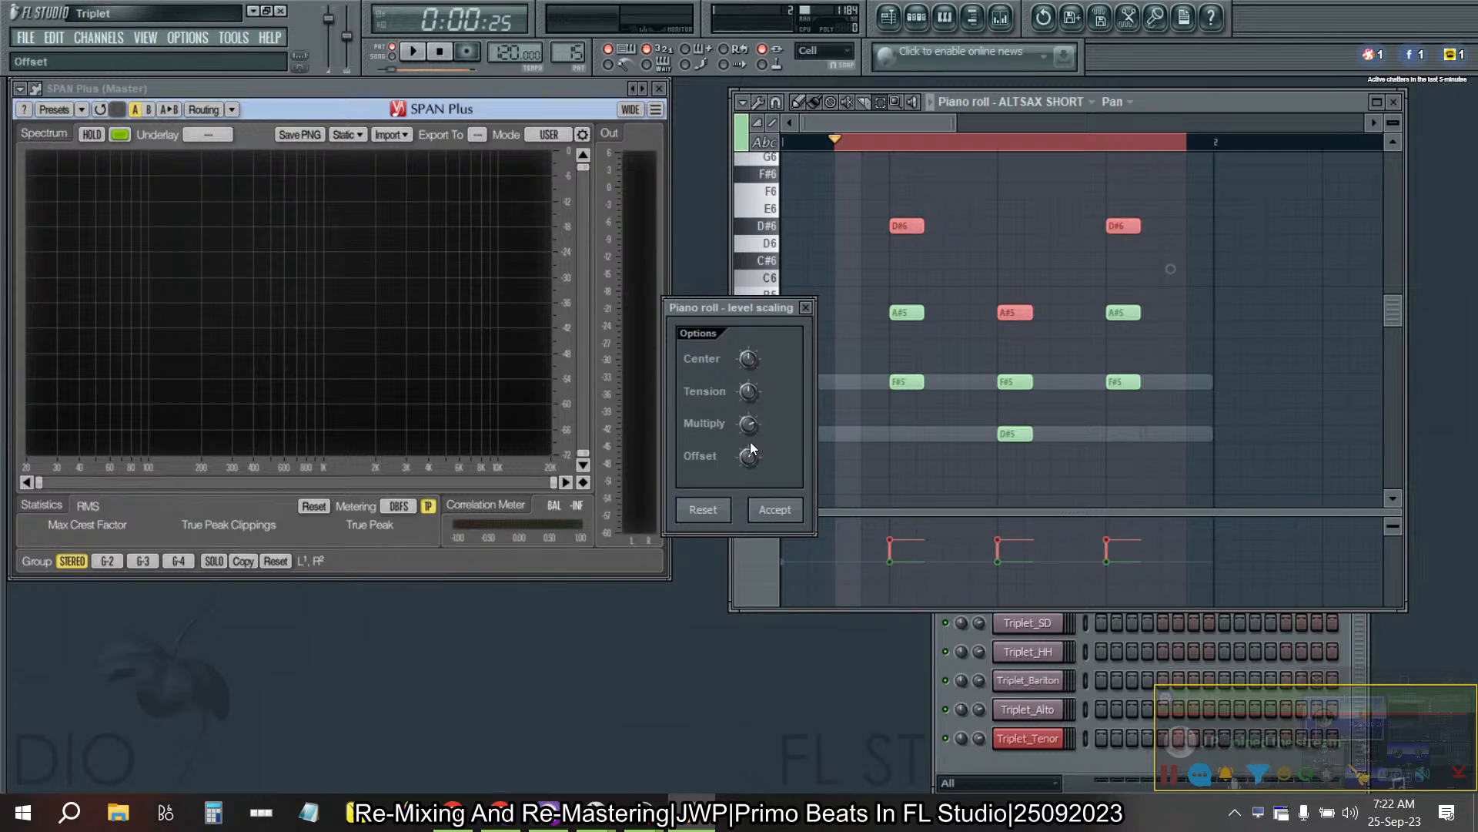
pyautogui.moveTo(749, 457); pyautogui.dragTo(748, 454)
pyautogui.click(764, 508)
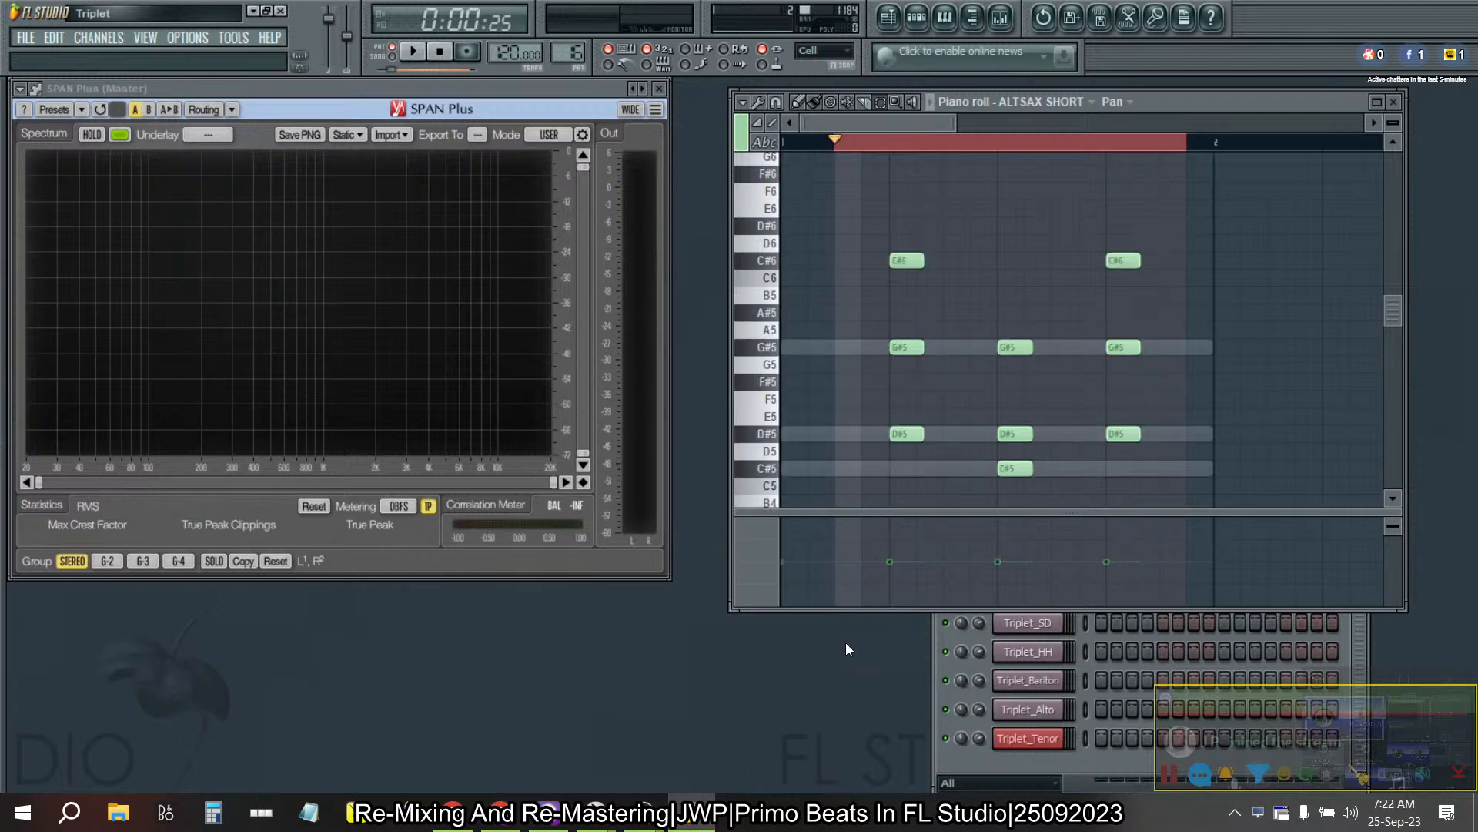
# - In Pattern 16, select the top note of each chord and apply the same Scale levels pan offset to the right
pyautogui.moveTo(892, 236); pyautogui.dragTo(1292, 270)
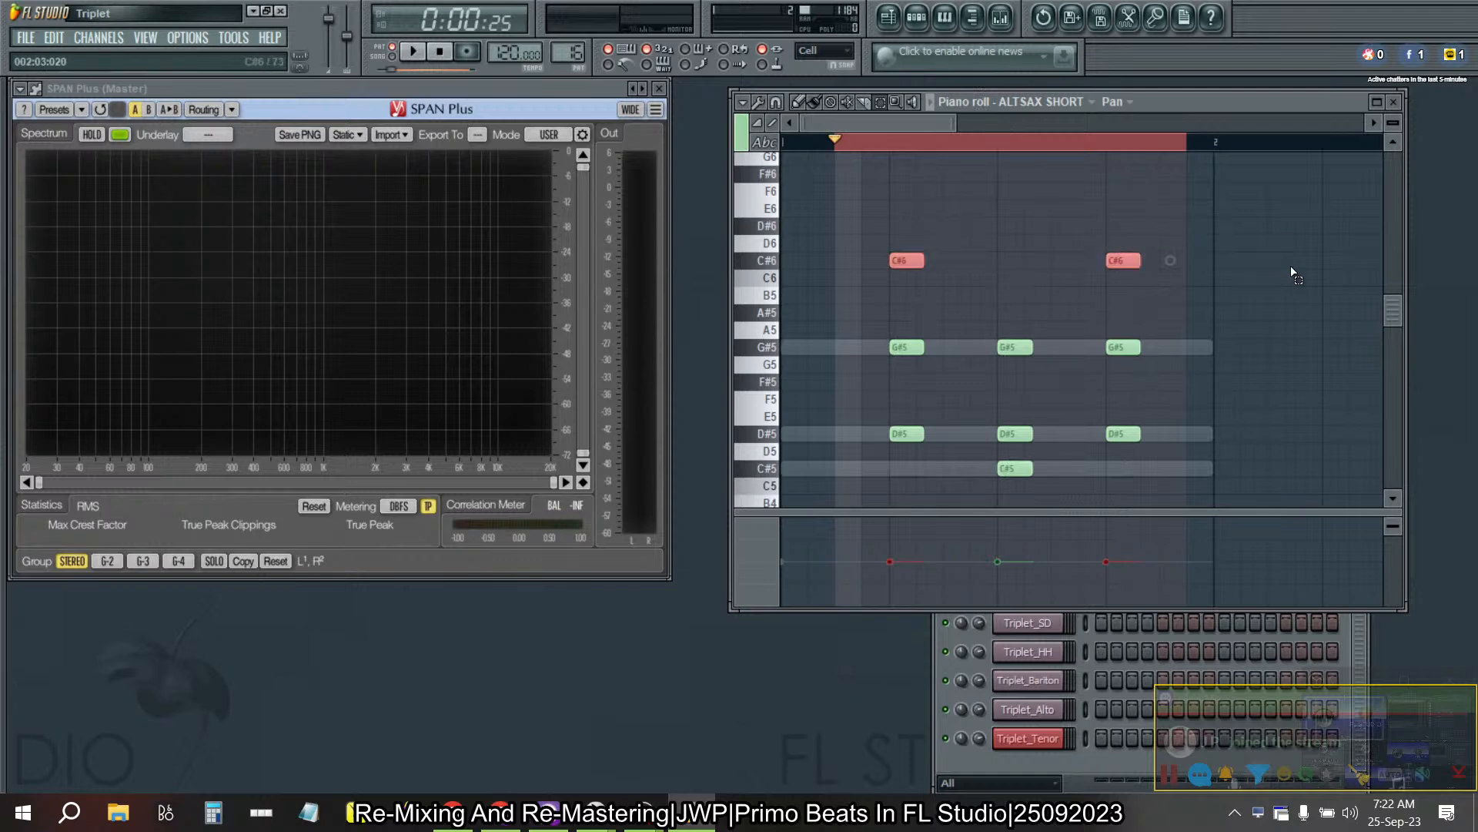
pyautogui.click(758, 102)
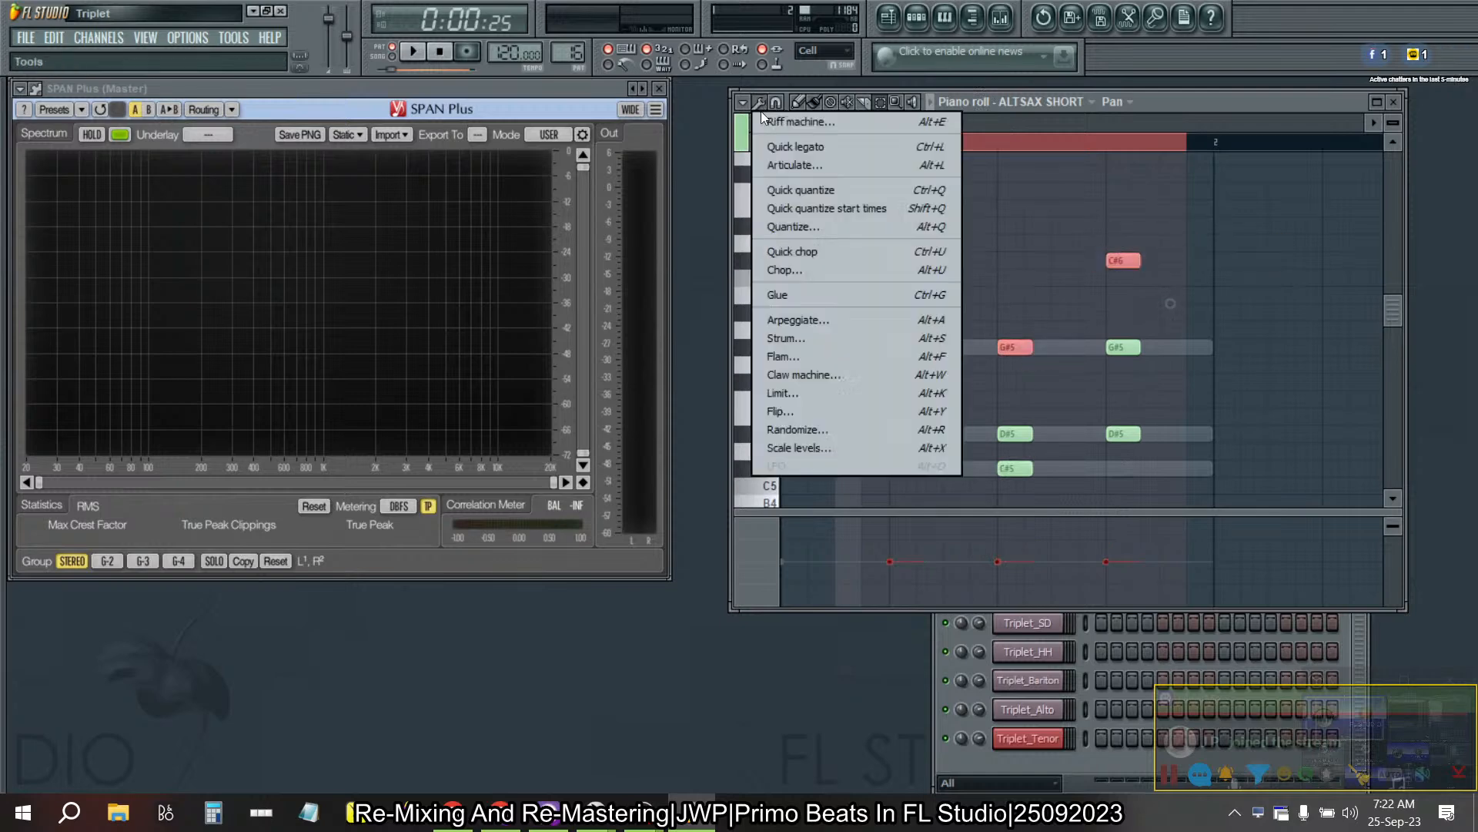
pyautogui.click(785, 447)
pyautogui.click(793, 511)
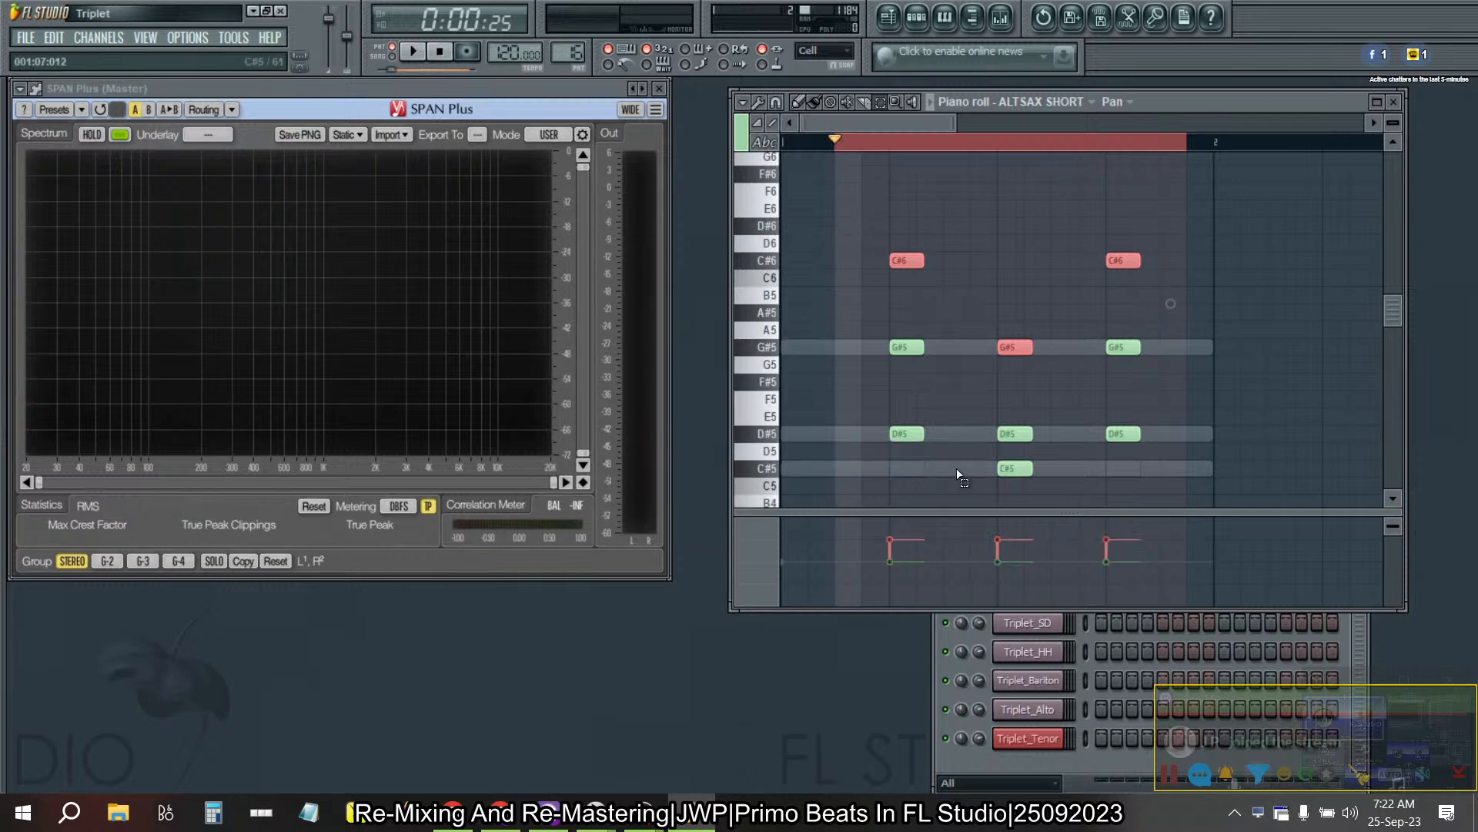
# - Pan the top note of each Pattern 17 chord right using the same Scale levels offset
pyautogui.moveTo(1181, 286); pyautogui.dragTo(872, 168)
pyautogui.moveTo(970, 306); pyautogui.dragTo(1038, 378)
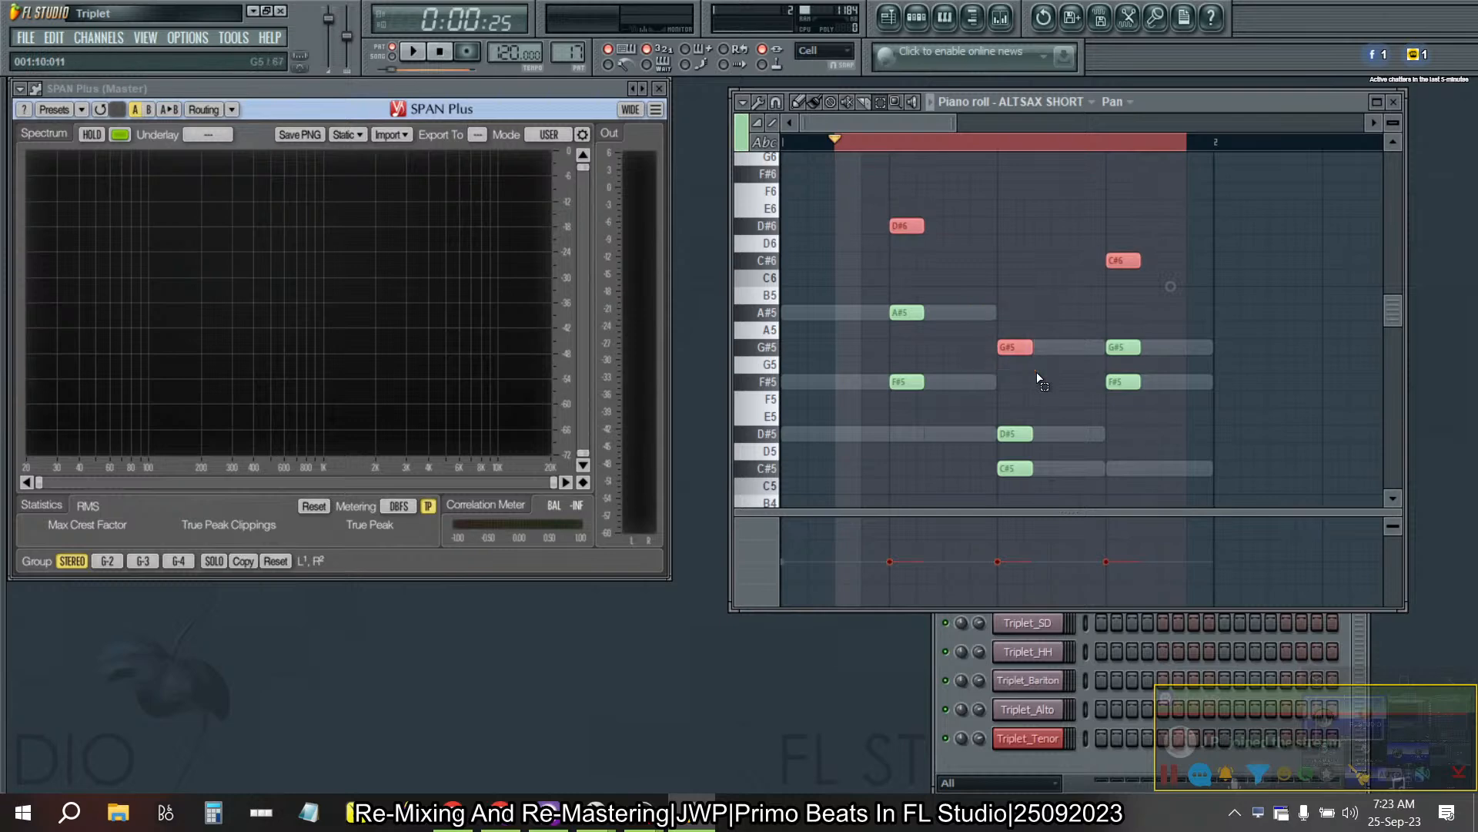
pyautogui.click(762, 103)
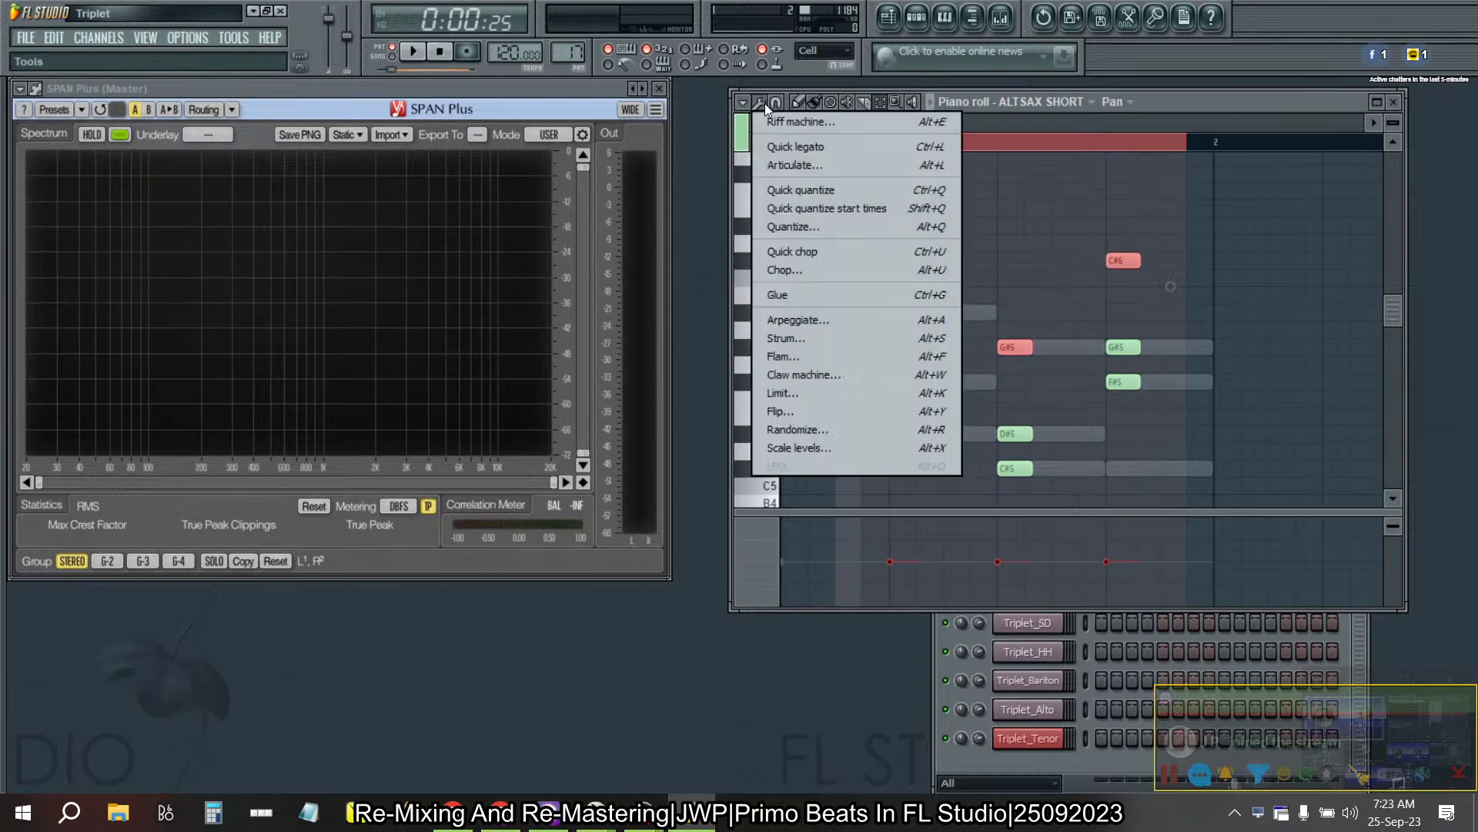
pyautogui.click(808, 446)
pyautogui.click(774, 511)
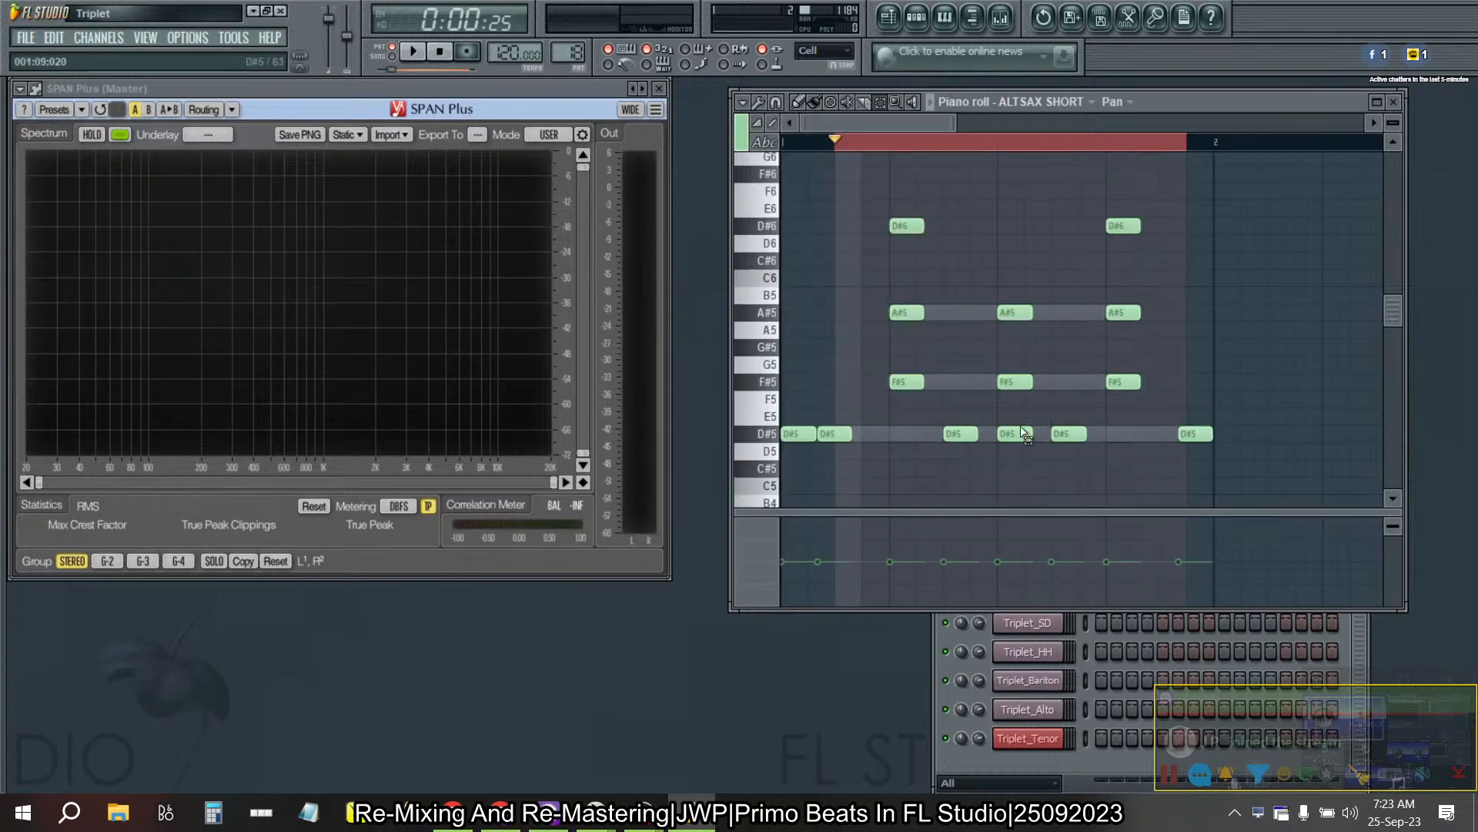
# - Select only the top notes D#6, A#5 and D#6 of Pattern 18's chords and pan them right with Scale levels
pyautogui.hotkey('alt', 'x')
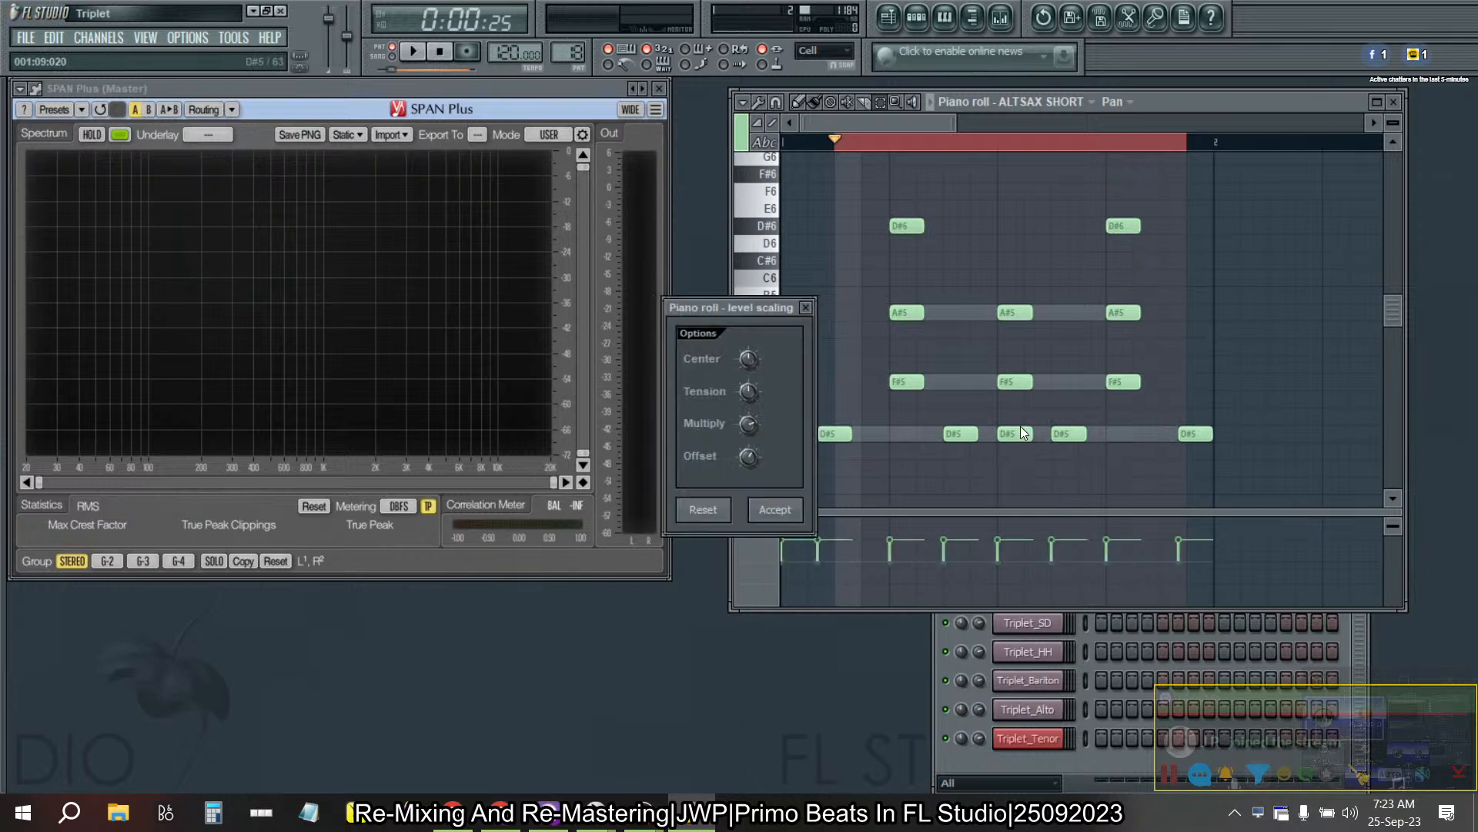
pyautogui.click(805, 307)
pyautogui.keyDown('ctrl'); pyautogui.click(905, 226); pyautogui.keyUp('ctrl')
pyautogui.keyDown('ctrl'); pyautogui.click(1013, 312); pyautogui.keyUp('ctrl')
pyautogui.keyDown('ctrl'); pyautogui.click(1128, 226); pyautogui.keyUp('ctrl')
pyautogui.hotkey('alt', 'x')
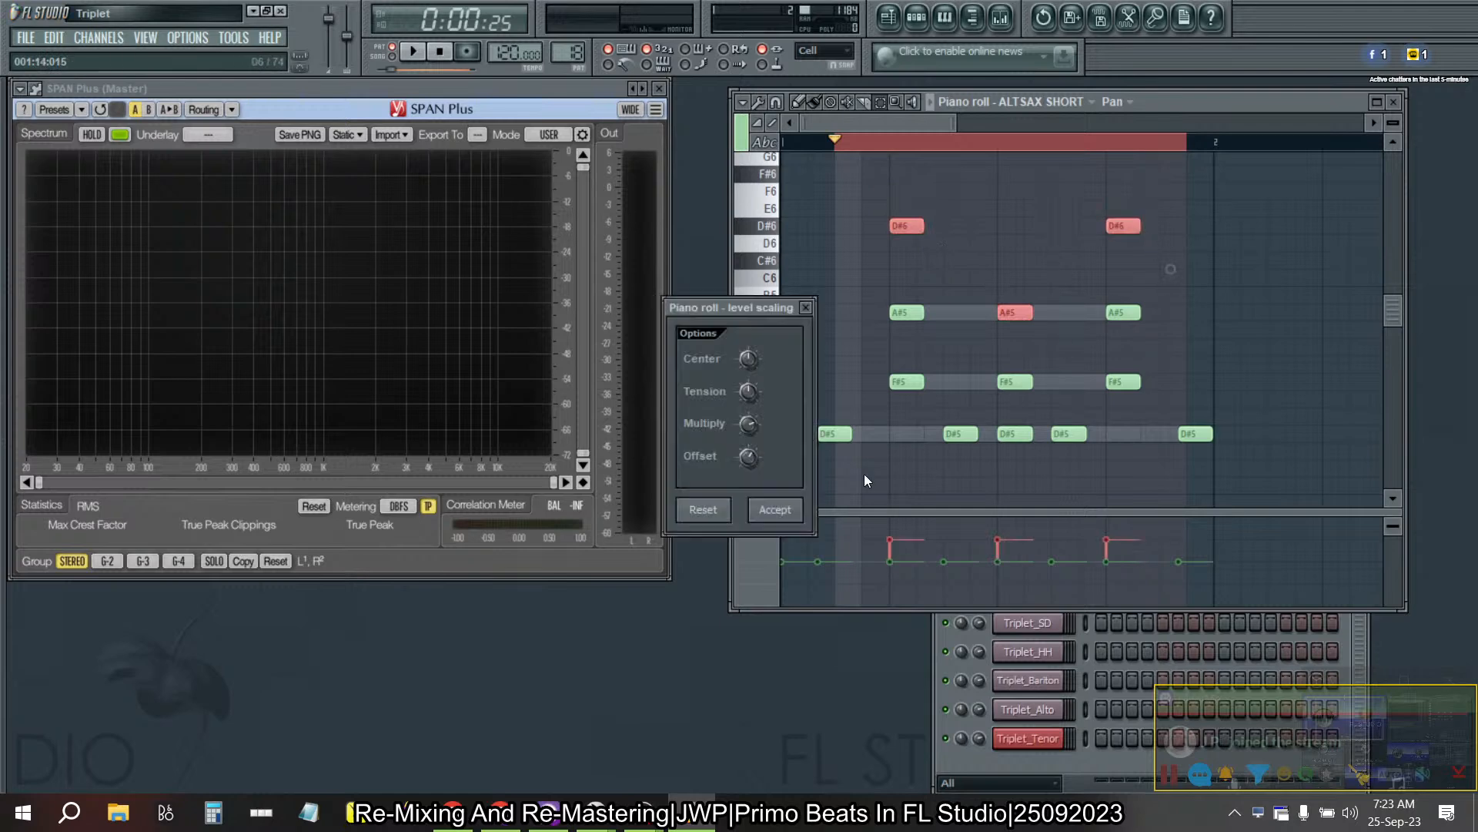
pyautogui.click(775, 510)
# - Select the top notes C#6, G#5 and C#6 of Pattern 19's chords and apply the rightward pan offset with Scale levels
pyautogui.moveTo(891, 252); pyautogui.dragTo(1171, 304)
pyautogui.moveTo(1024, 371); pyautogui.dragTo(1003, 332)
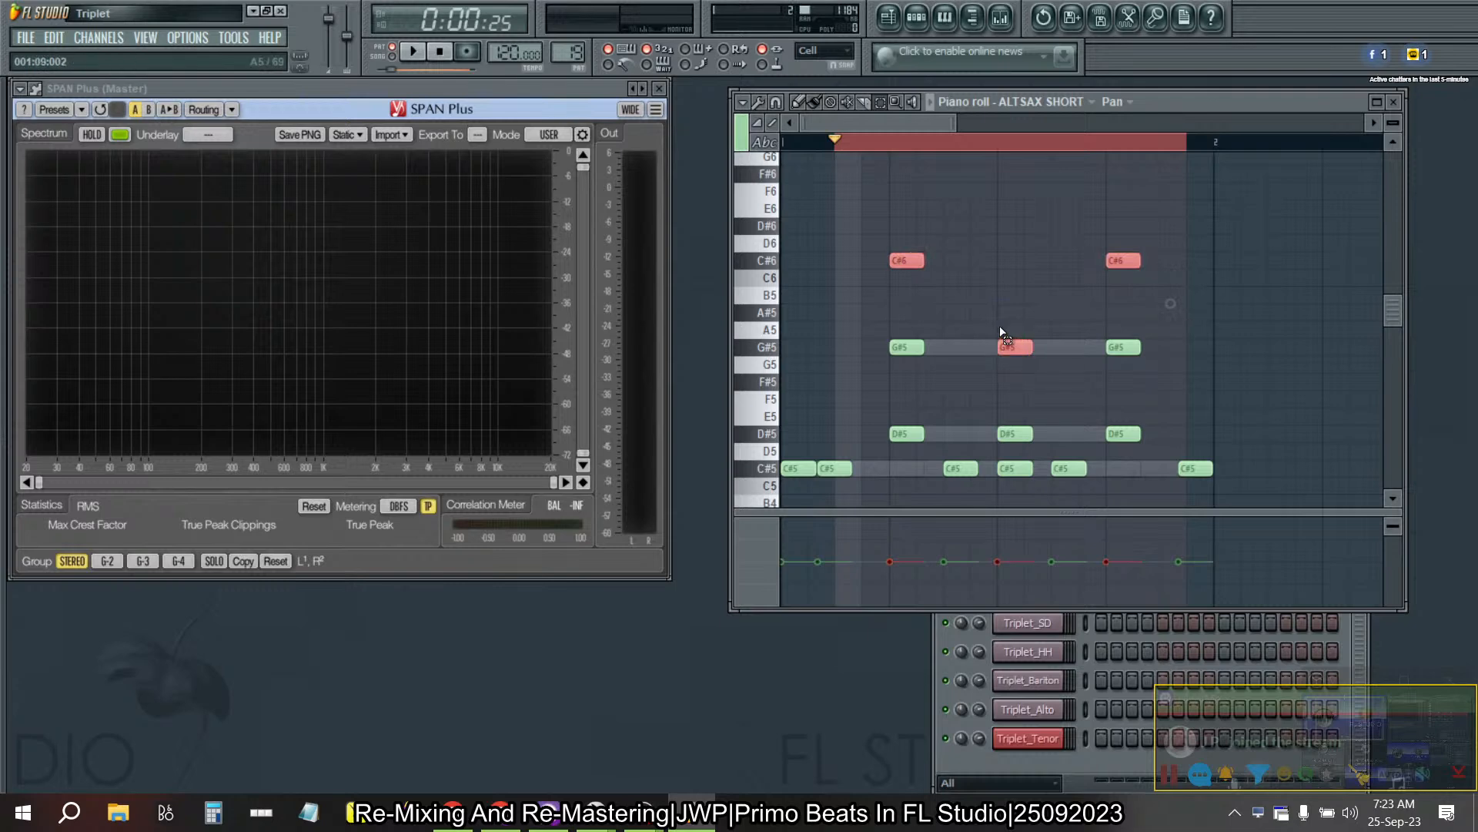
pyautogui.hotkey('alt', 'x')
pyautogui.press('Return')
# - In Pattern 20, select the top notes D#6, G#5 and C#6 and apply the rightward Scale levels pan offset
pyautogui.press('KP_Add')
pyautogui.moveTo(895, 205); pyautogui.dragTo(1254, 288)
pyautogui.moveTo(1050, 406); pyautogui.dragTo(1010, 327)
pyautogui.hotkey('alt', 'x')
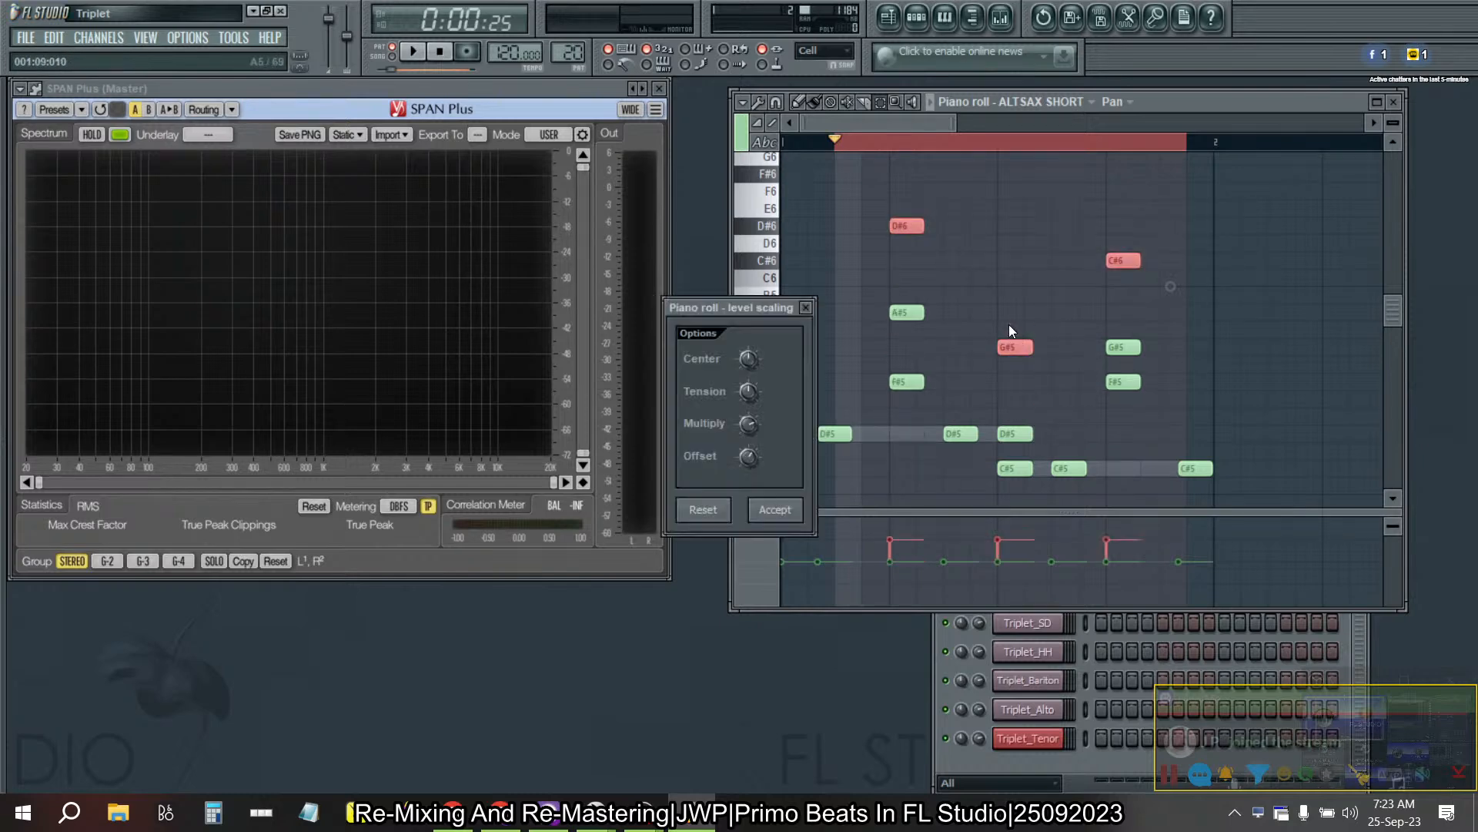
pyautogui.click(794, 510)
# - Check the ALTSAX SHORT note panning across the neighbouring patterns and return to Pattern 15
pyautogui.press('KP_Add')
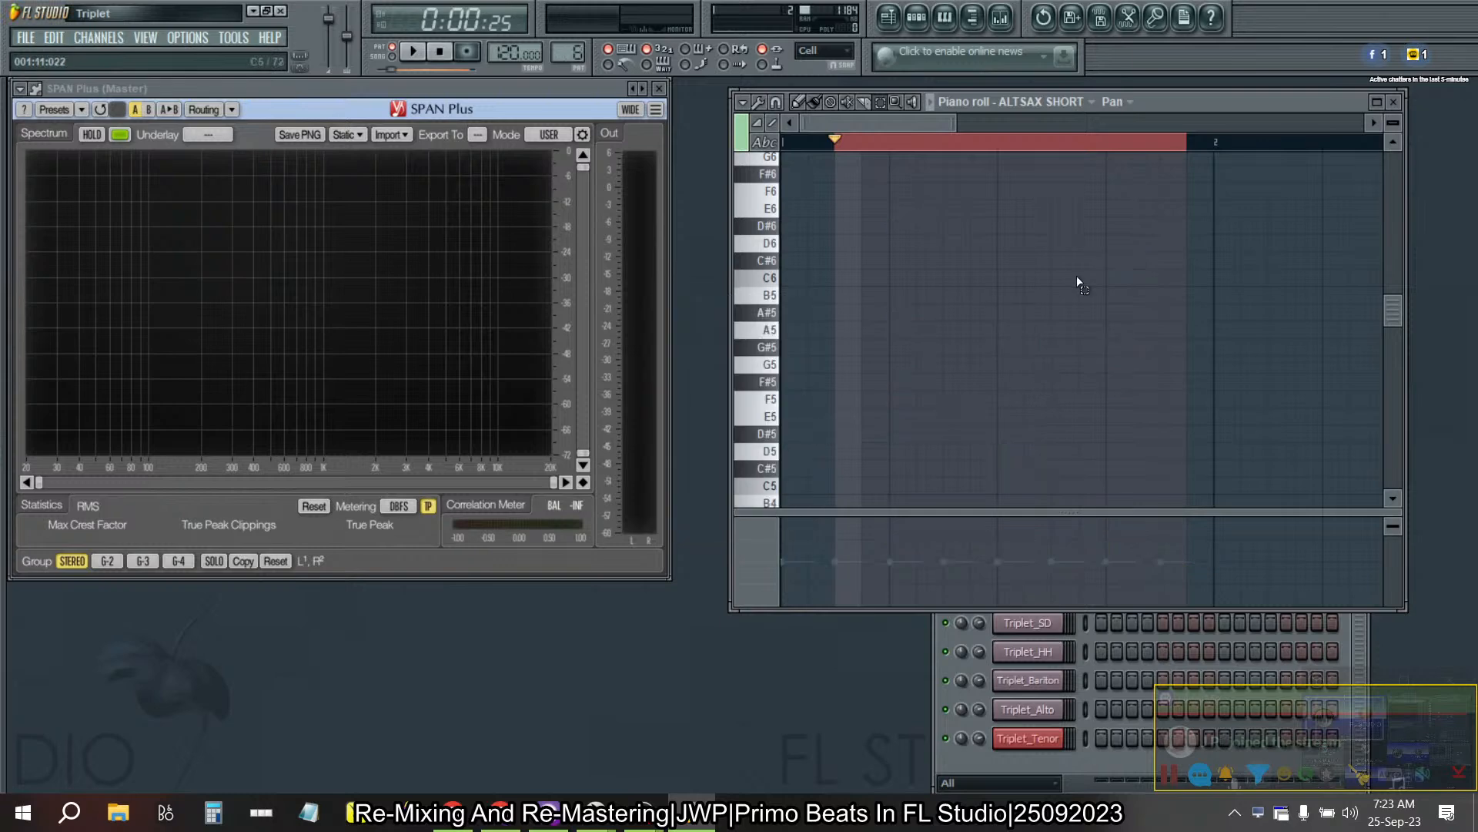
pyautogui.press('KP_Subtract')
pyautogui.press('KP_Add')
pyautogui.press('KP_Add')
pyautogui.press('KP_Add')
pyautogui.press('KP_Add')
pyautogui.press('KP_Add')
pyautogui.press('KP_Add')
pyautogui.press('KP_Add')
pyautogui.press('KP_Add')
pyautogui.press('KP_Add')
pyautogui.press('KP_Add')
pyautogui.press('KP_Add')
pyautogui.press('KP_Add')
pyautogui.press('KP_Add')
pyautogui.press('KP_Add')
pyautogui.press('KP_Add')
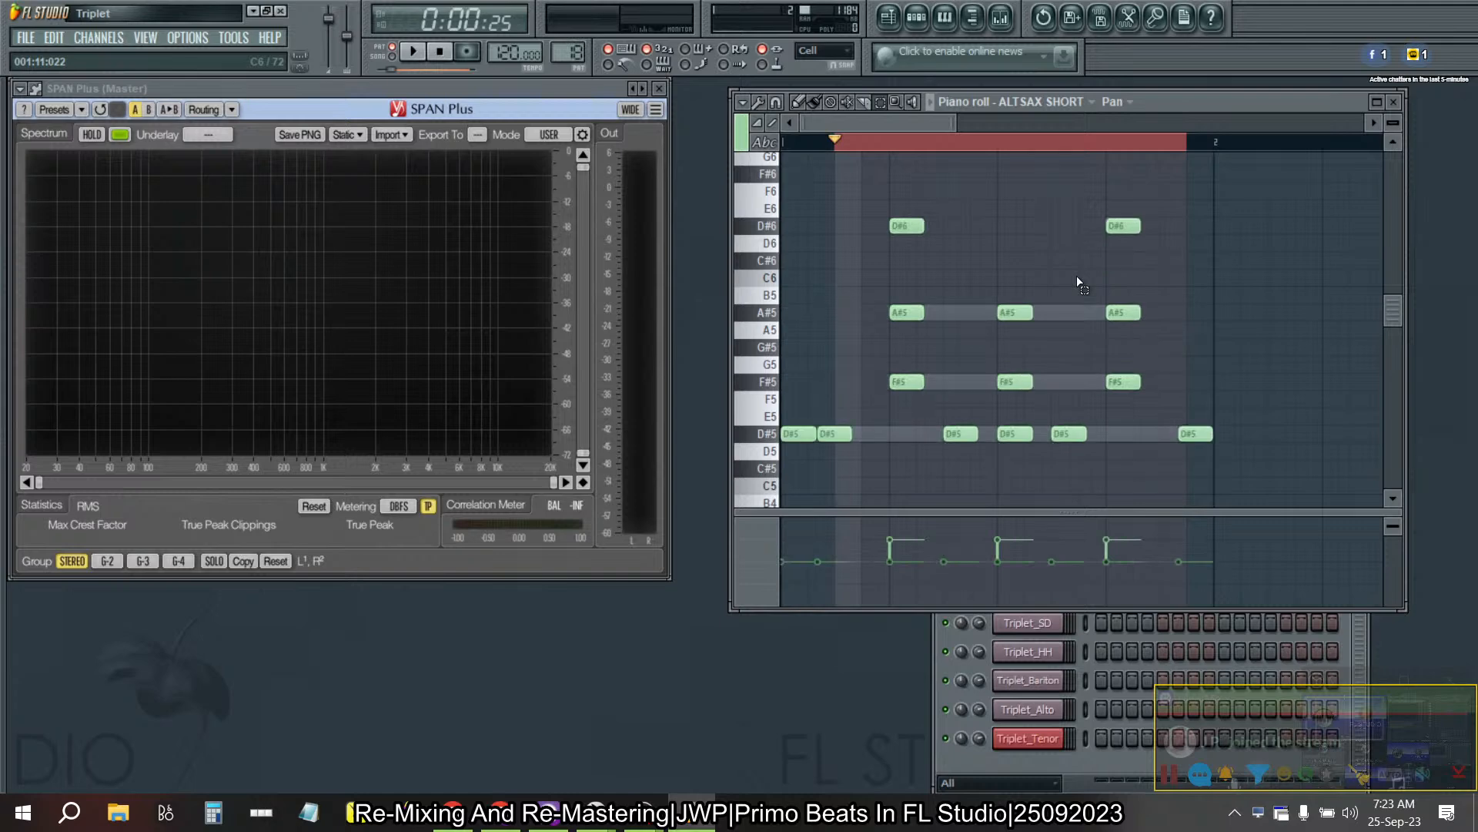
pyautogui.press('KP_Add')
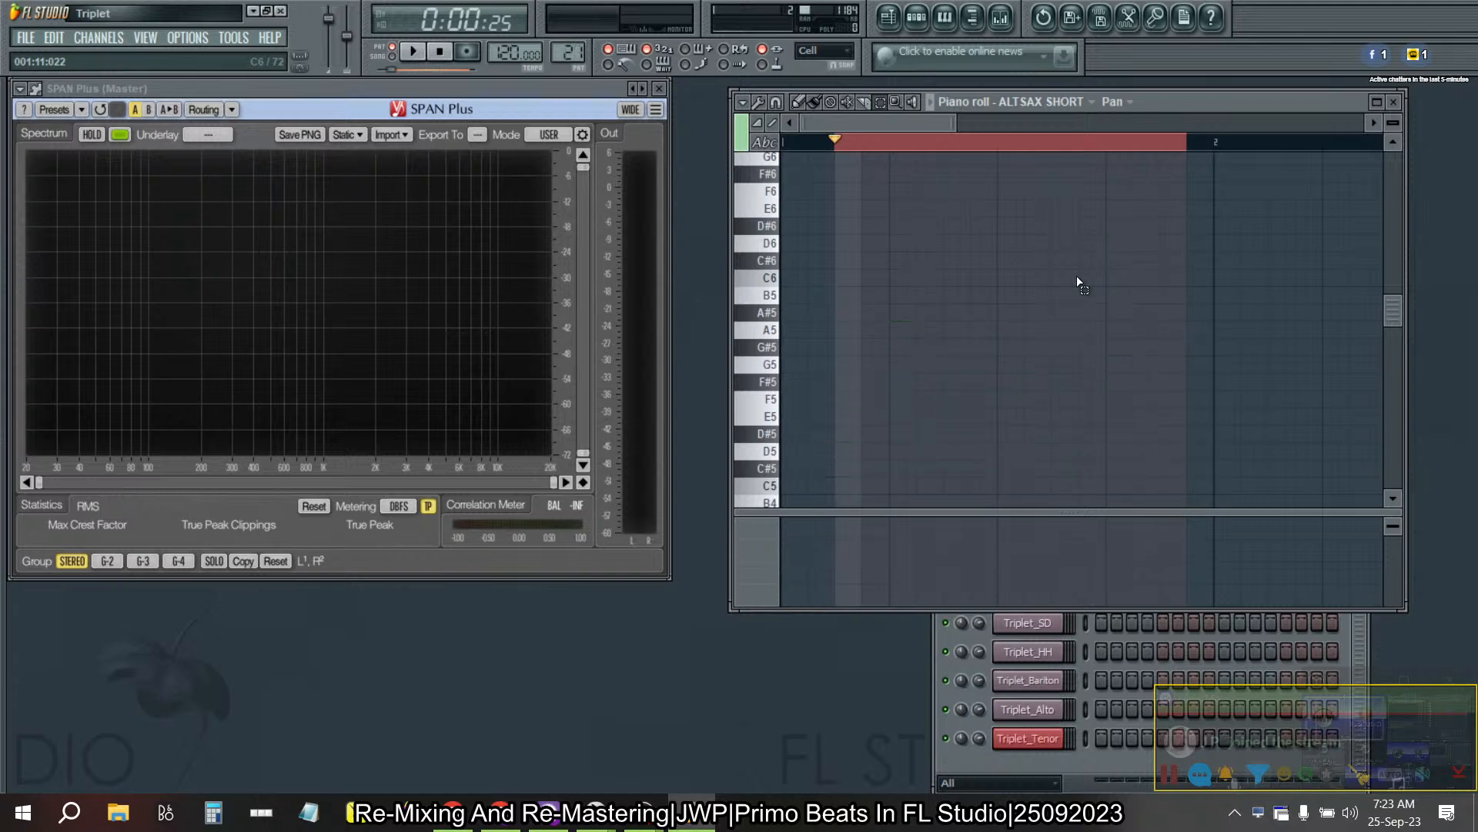
pyautogui.press('KP_Subtract')
pyautogui.press('KP_Subtract')
pyautogui.press('KP_Subtract')
pyautogui.press('KP_Subtract')
pyautogui.press('KP_Subtract')
pyautogui.press('KP_Subtract')
pyautogui.press('KP_Subtract')
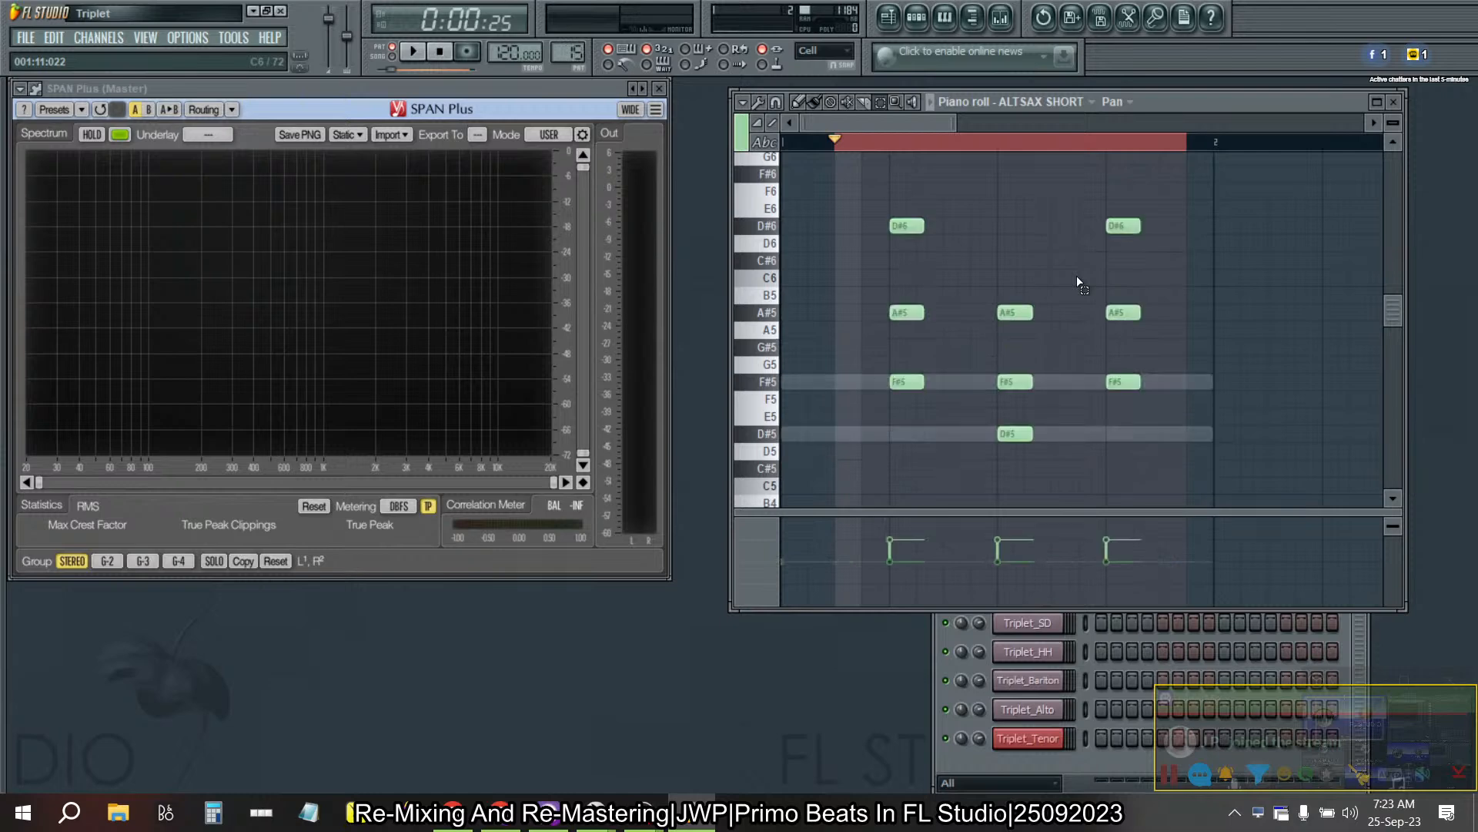
# - Select the middle notes A#5, F#5 and A#5 of Pattern 15's ALTSAX SHORT chords and pan them left with Scale levels
pyautogui.click(922, 315)
pyautogui.click(1034, 383)
pyautogui.click(1124, 313)
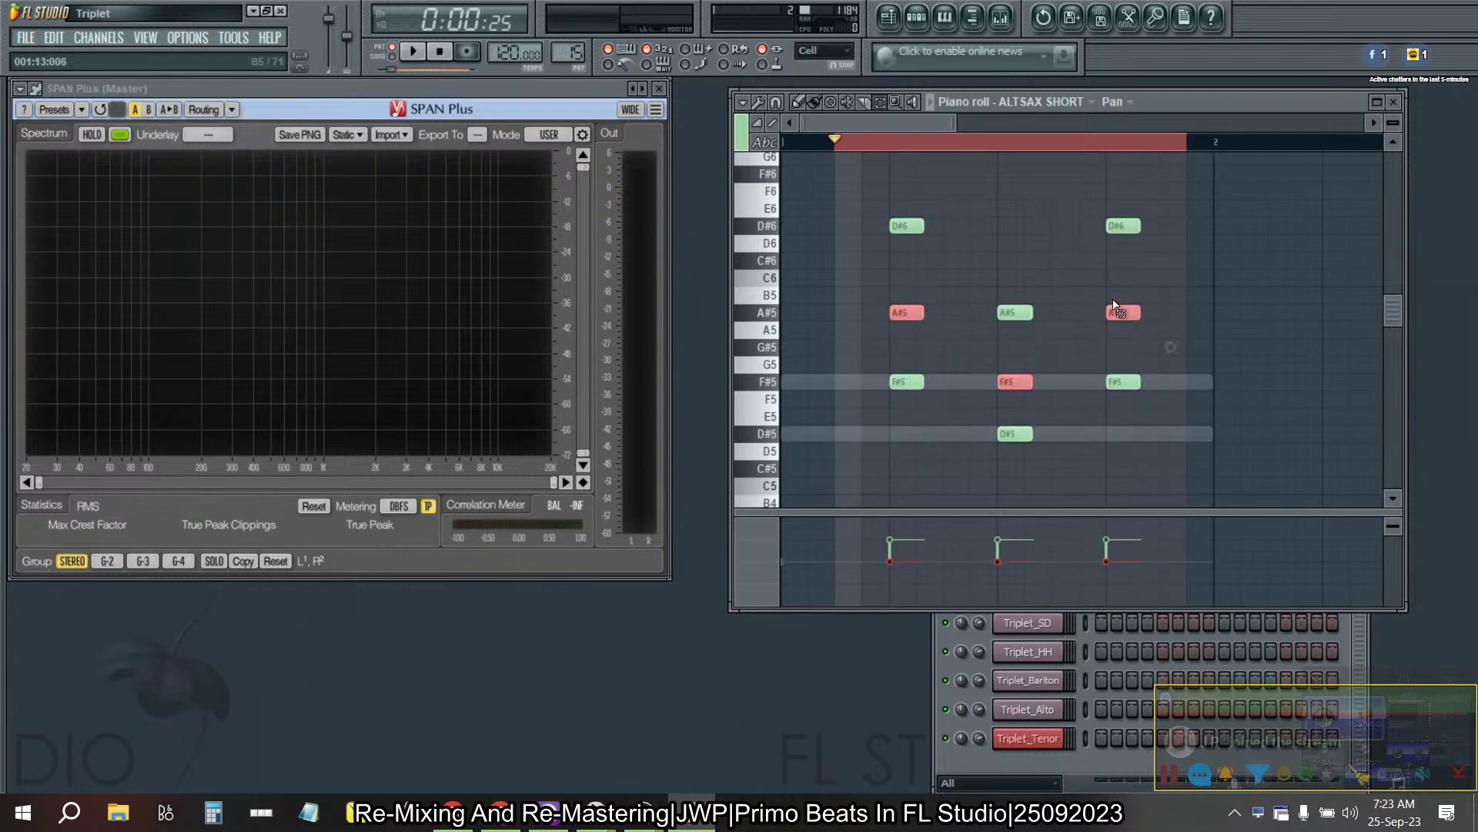
pyautogui.click(756, 106)
pyautogui.click(803, 461)
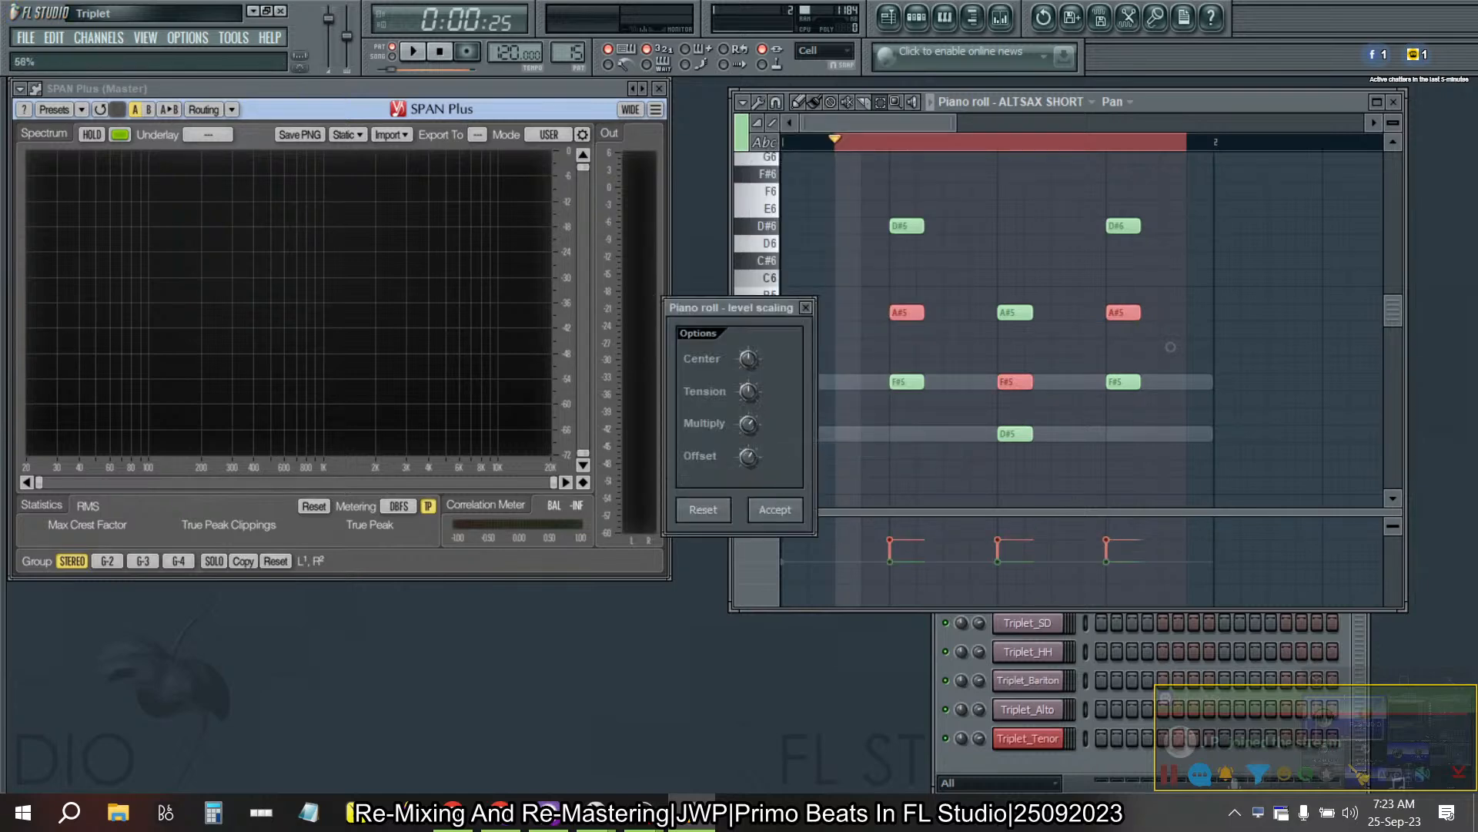
pyautogui.moveTo(750, 428); pyautogui.dragTo(750, 466)
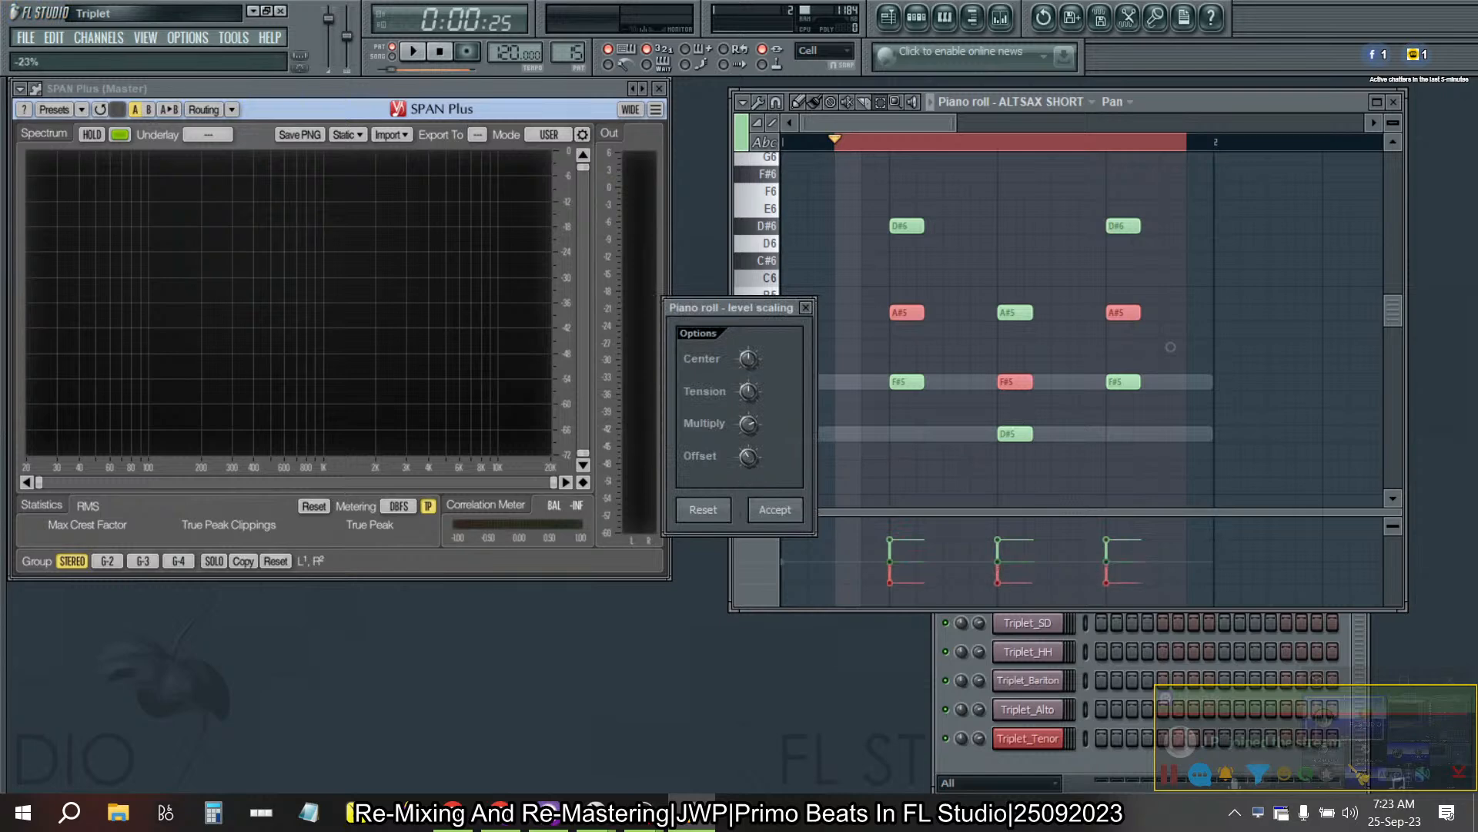
pyautogui.click(780, 510)
# - In Pattern 16, select the middle chord notes G#5, D#5 and G#5 and apply the same leftward Scale levels pan
pyautogui.press('KP_Add')
pyautogui.keyDown('ctrl'); pyautogui.click(906, 351); pyautogui.keyUp('ctrl')
pyautogui.keyDown('ctrl'); pyautogui.click(1015, 435); pyautogui.keyUp('ctrl')
pyautogui.keyDown('ctrl'); pyautogui.click(1123, 350); pyautogui.keyUp('ctrl')
pyautogui.hotkey('alt', 'x')
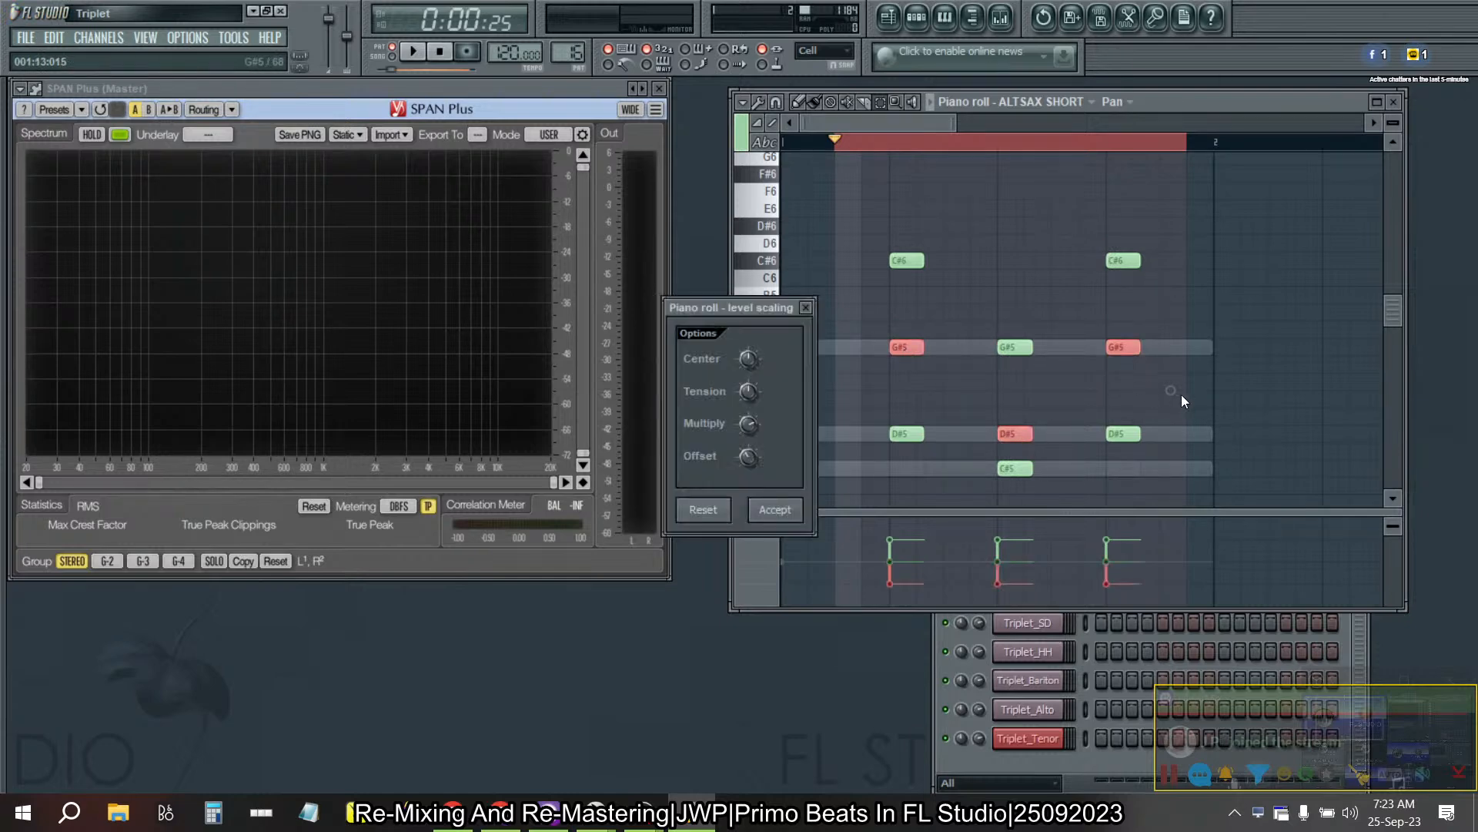
pyautogui.click(774, 511)
# - In Pattern 17, select the middle chord notes A#5, D#5 and G#5 and pan them left with Scale levels
pyautogui.press('6')
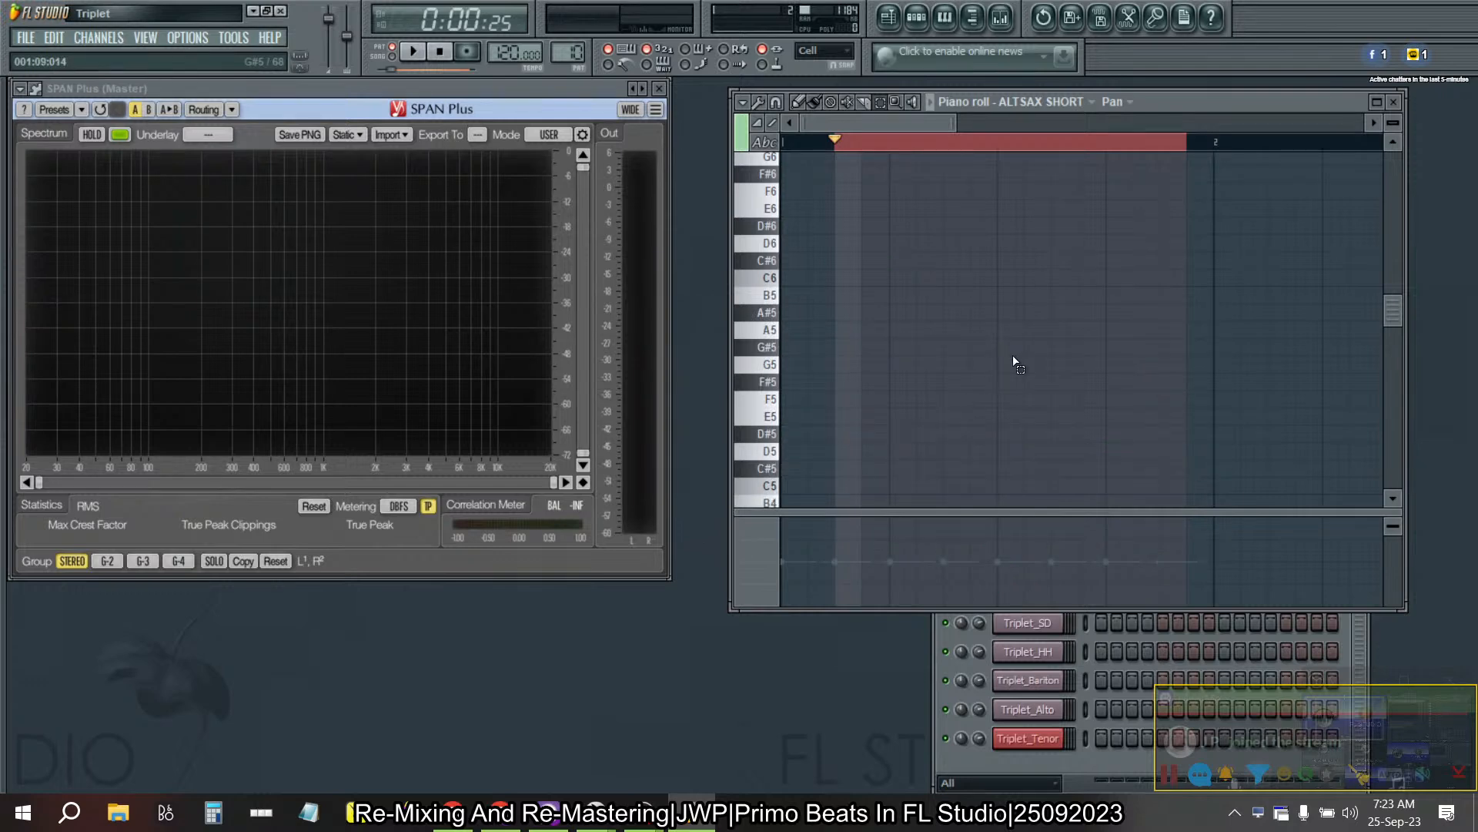
pyautogui.press('2')
pyautogui.press('KP_Add')
pyautogui.press('KP_Add')
pyautogui.press('KP_Add')
pyautogui.press('KP_Add')
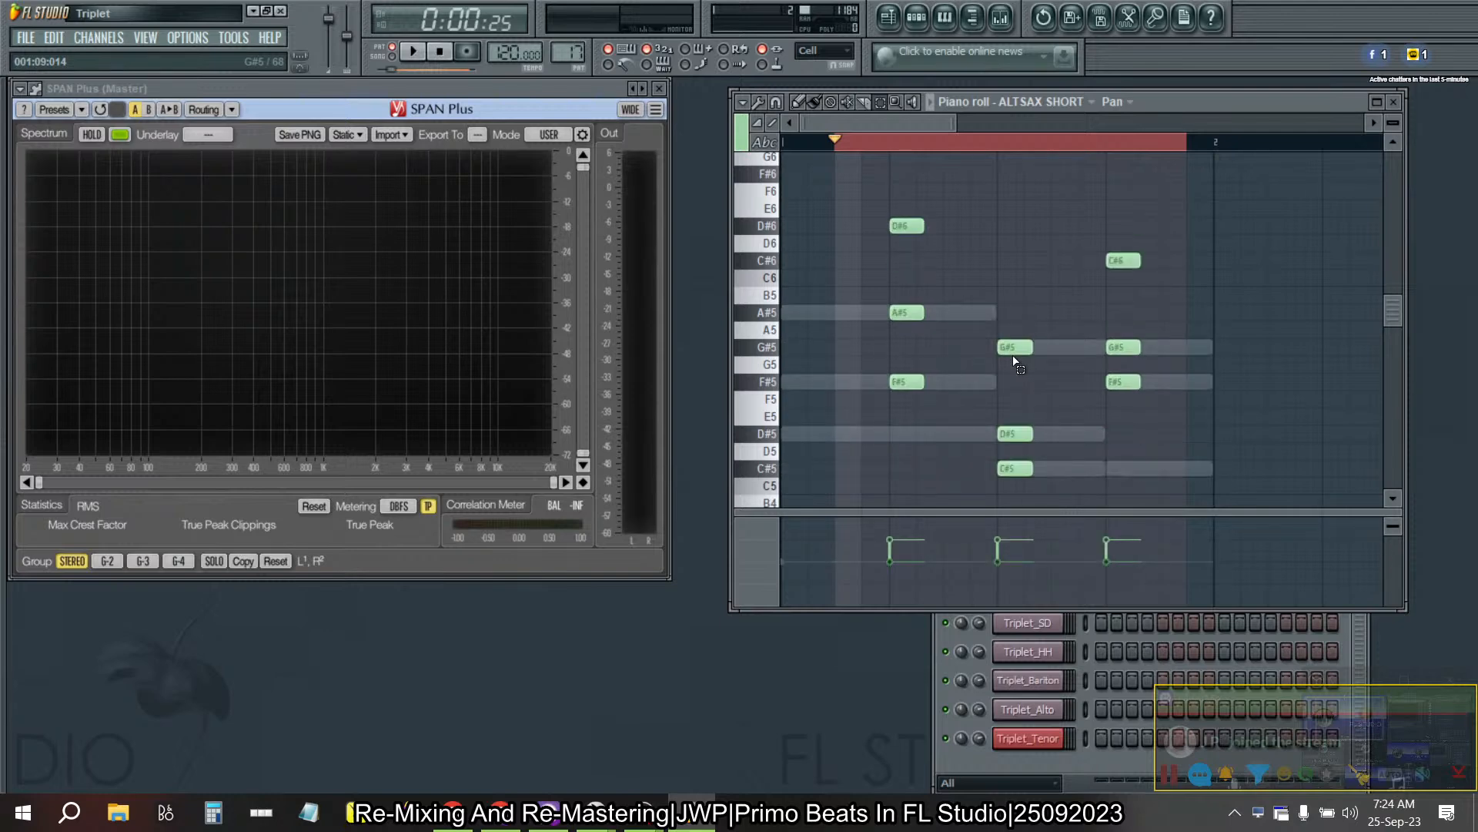
pyautogui.click(902, 316)
pyautogui.keyDown('shift'); pyautogui.click(1014, 435); pyautogui.keyUp('shift')
pyautogui.keyDown('shift'); pyautogui.click(1123, 346); pyautogui.keyUp('shift')
pyautogui.hotkey('alt', 's')
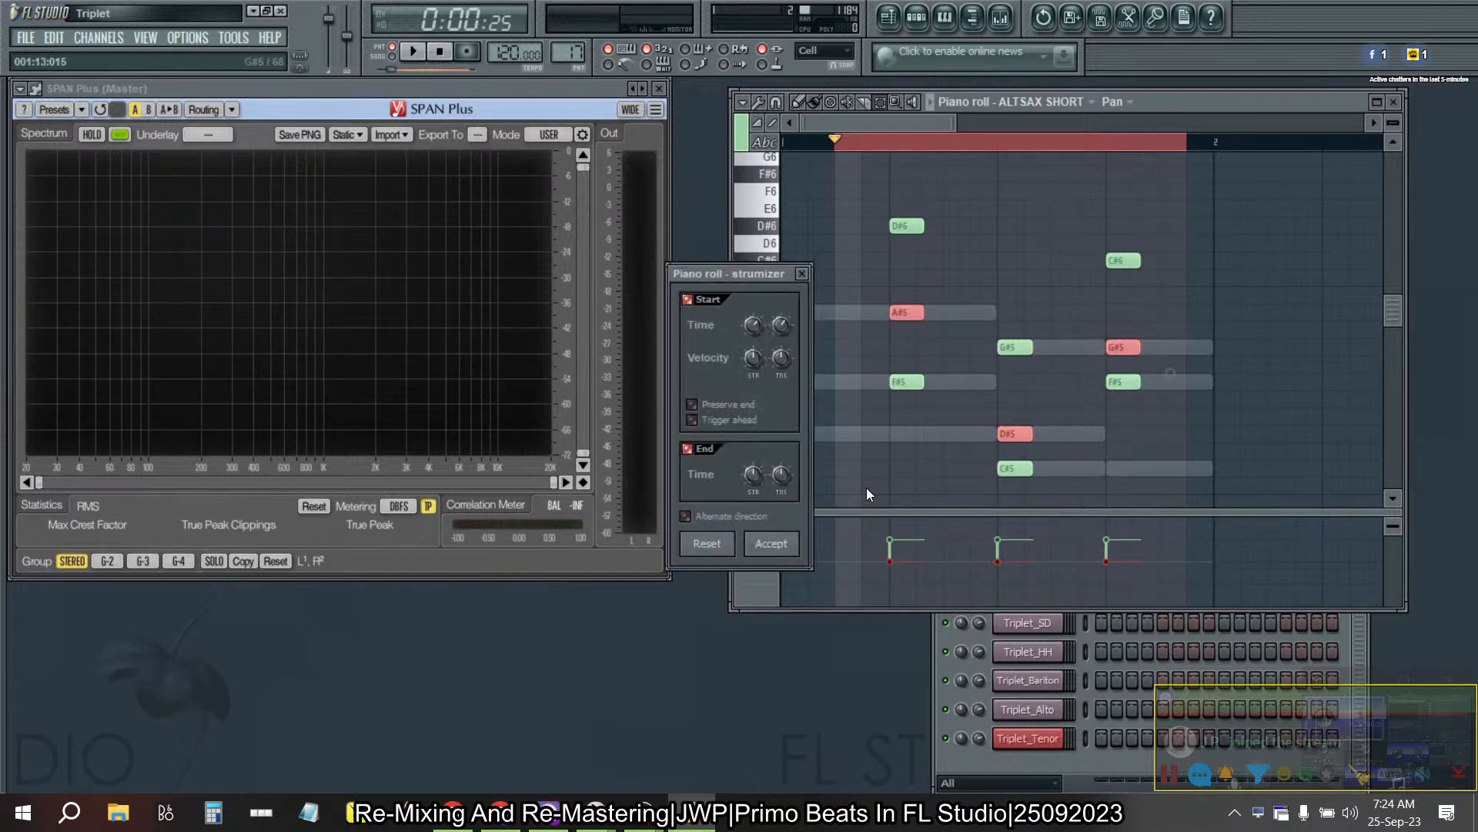
pyautogui.press('Escape')
pyautogui.hotkey('alt', 'x')
pyautogui.click(770, 511)
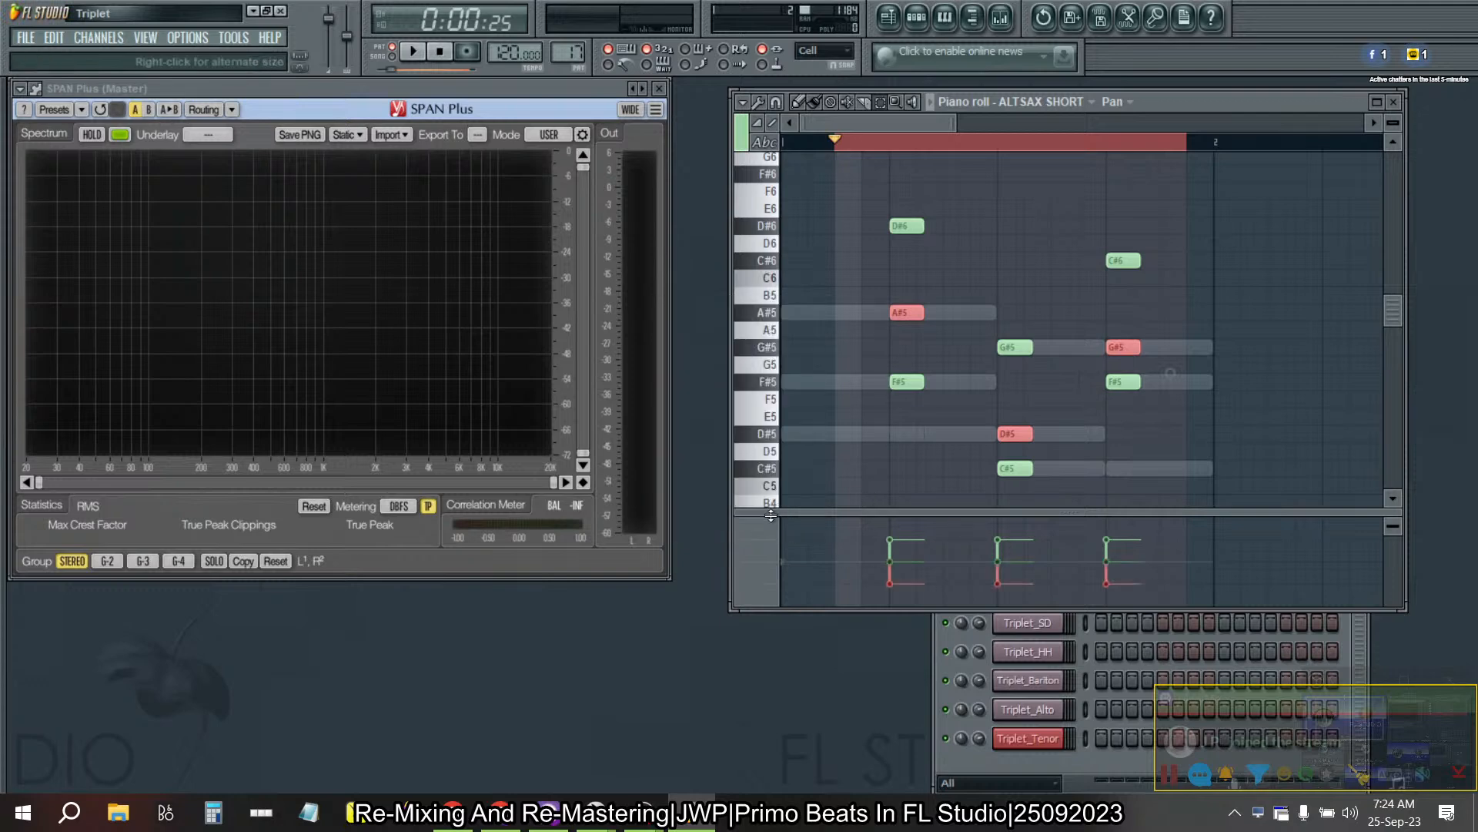
# - Select the middle notes A#5, F#5 and A#5 of Pattern 18's chords and apply the leftward pan with Scale levels
pyautogui.press('KP_Add')
pyautogui.click(912, 314)
pyautogui.click(1015, 384)
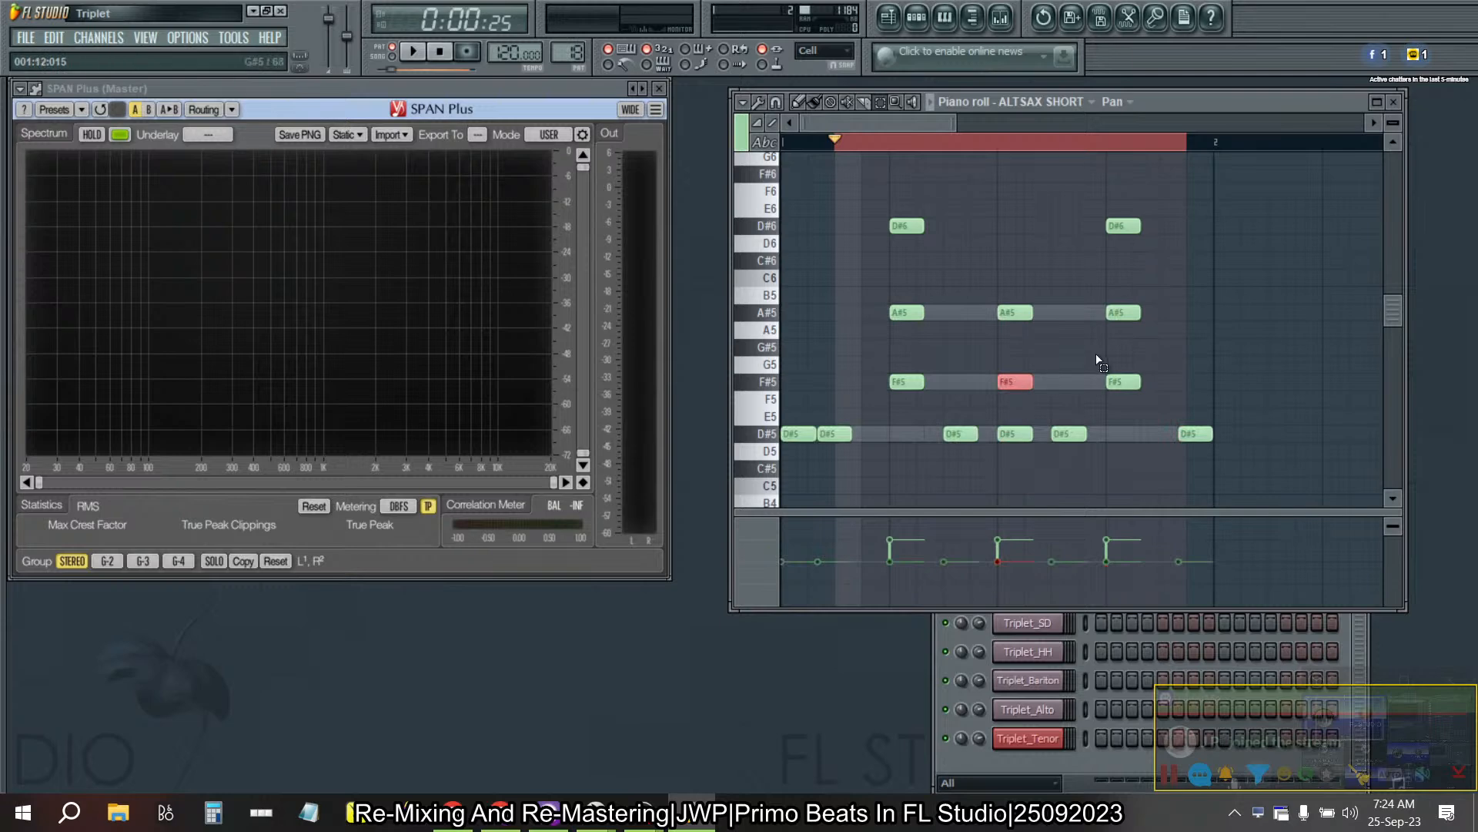
pyautogui.click(911, 305)
pyautogui.click(1127, 314)
pyautogui.hotkey('alt', 'x')
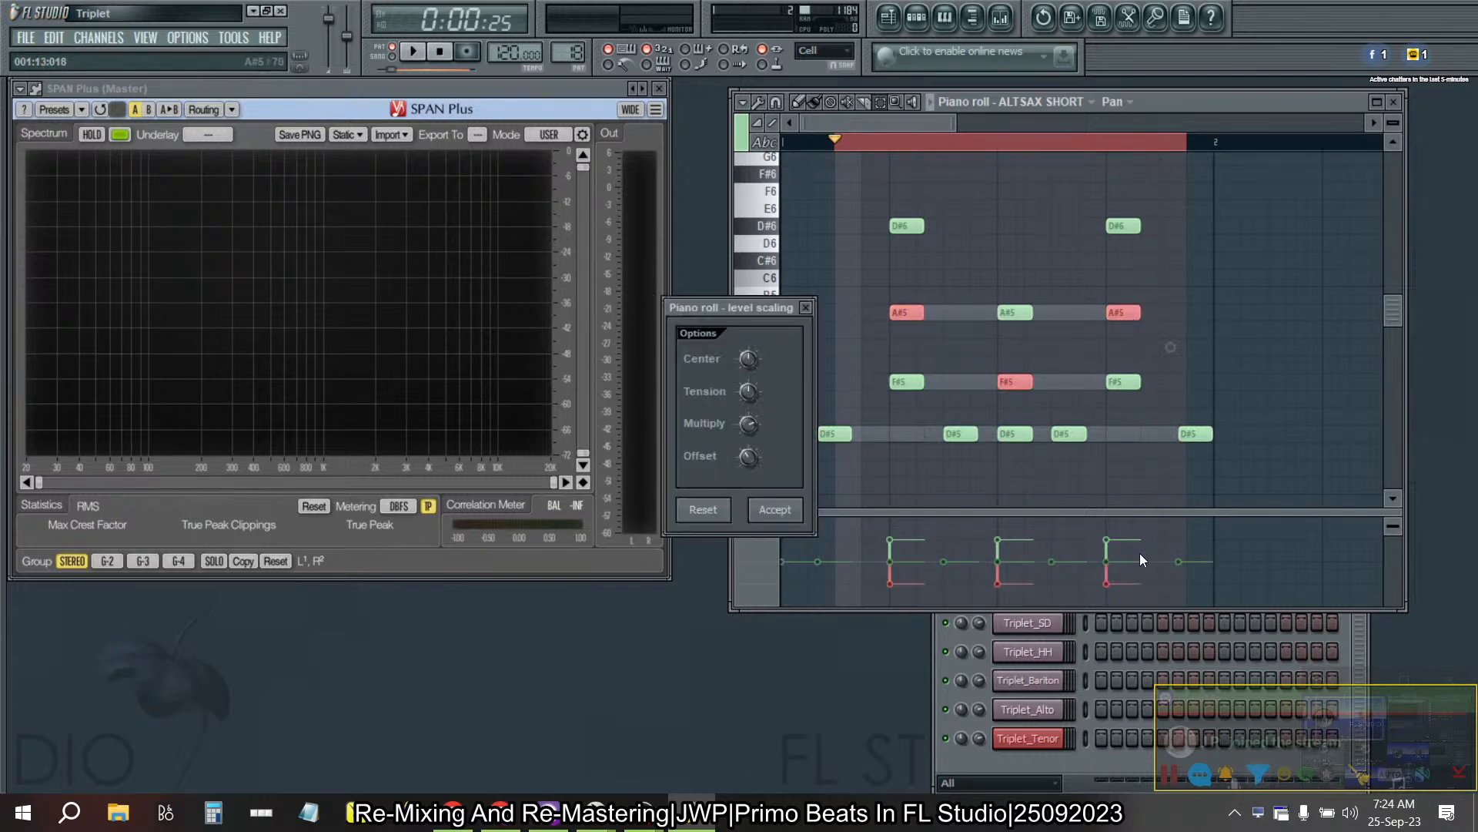
pyautogui.click(774, 510)
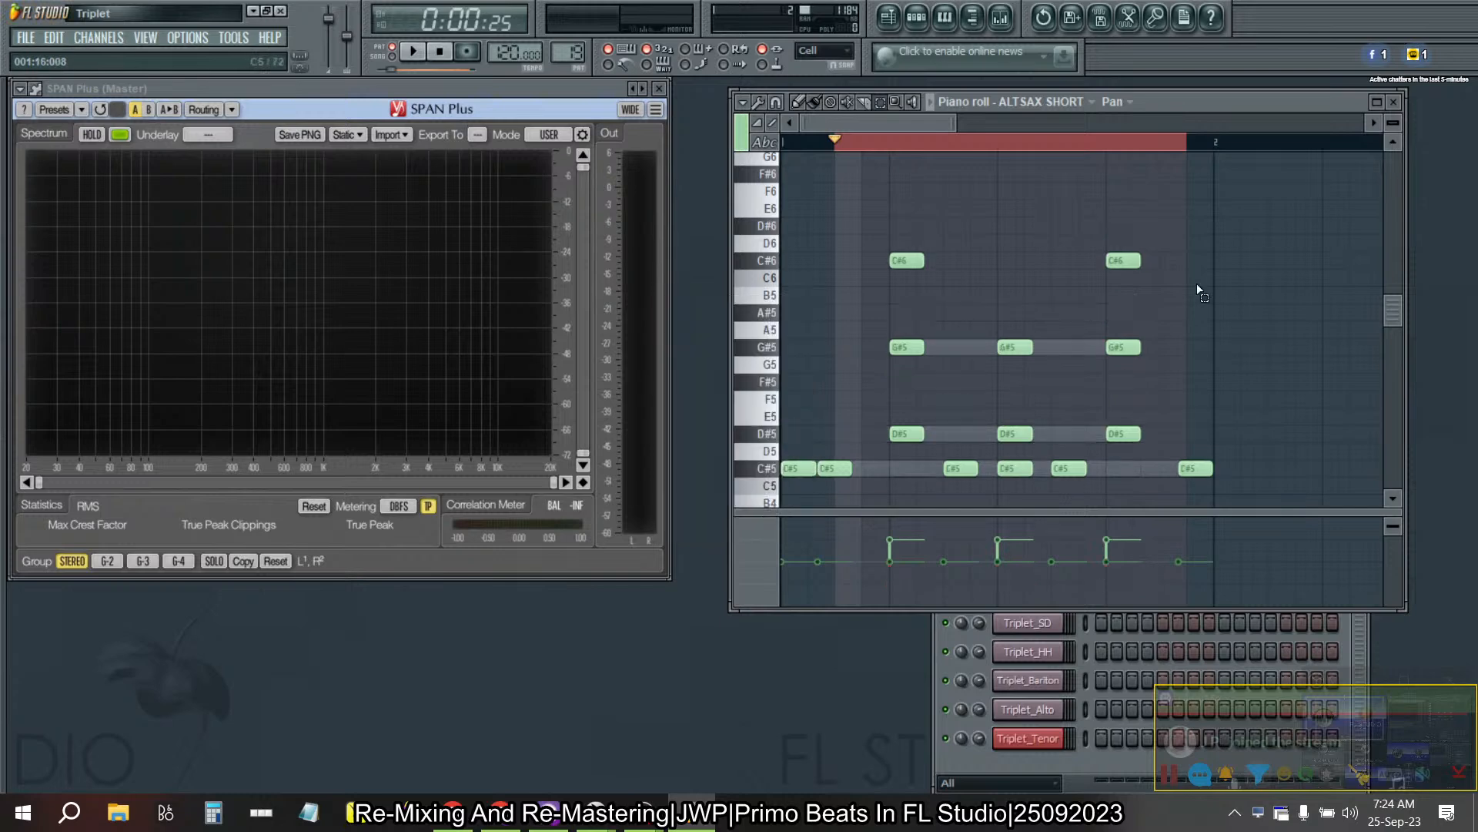
# - Select the middle notes G#5, D#5 and G#5 of Pattern 19's chords and pan them left with Scale levels
pyautogui.click(916, 351)
pyautogui.press('space')
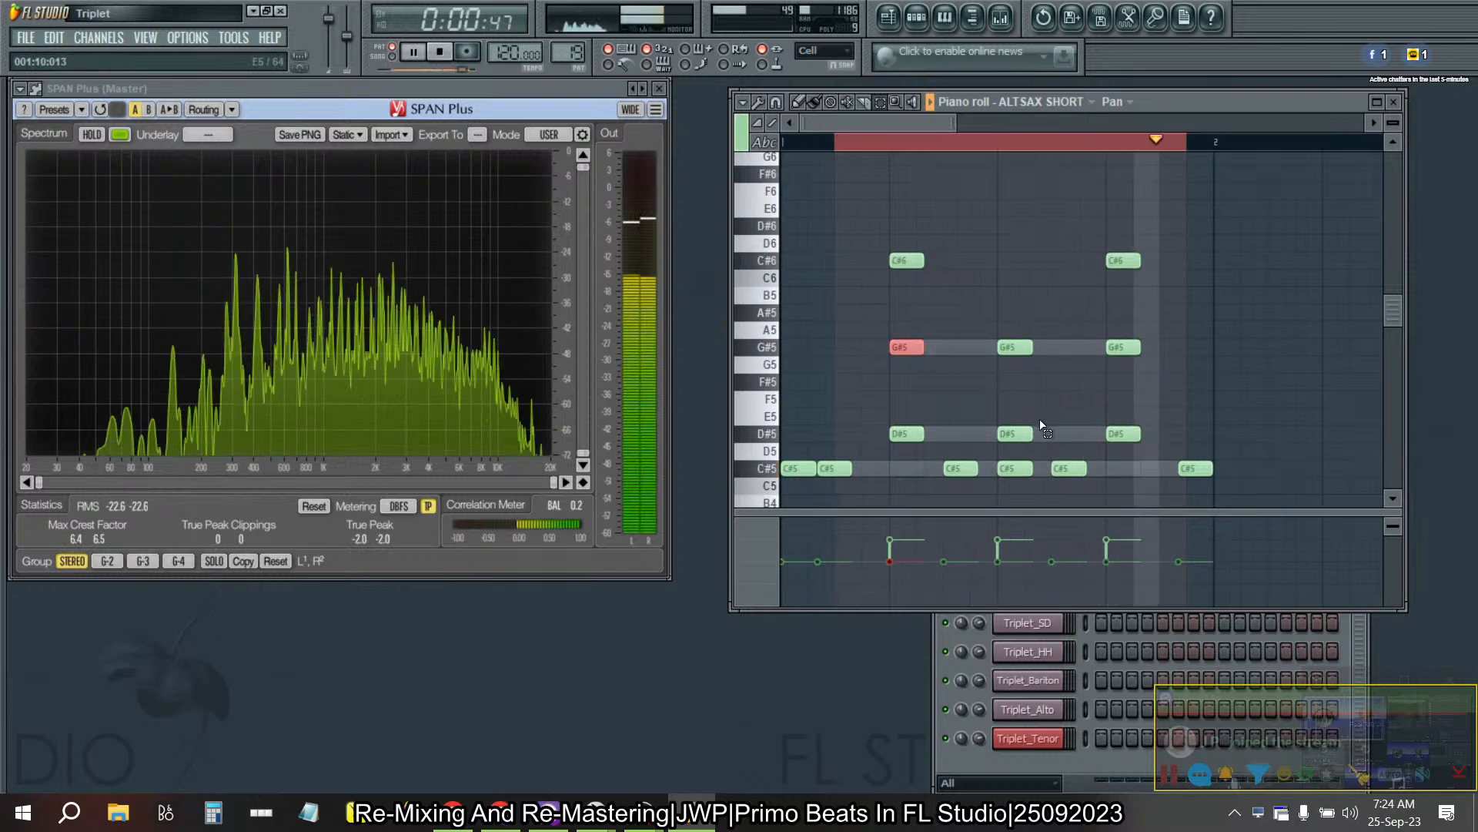
pyautogui.click(1010, 435)
pyautogui.click(899, 347)
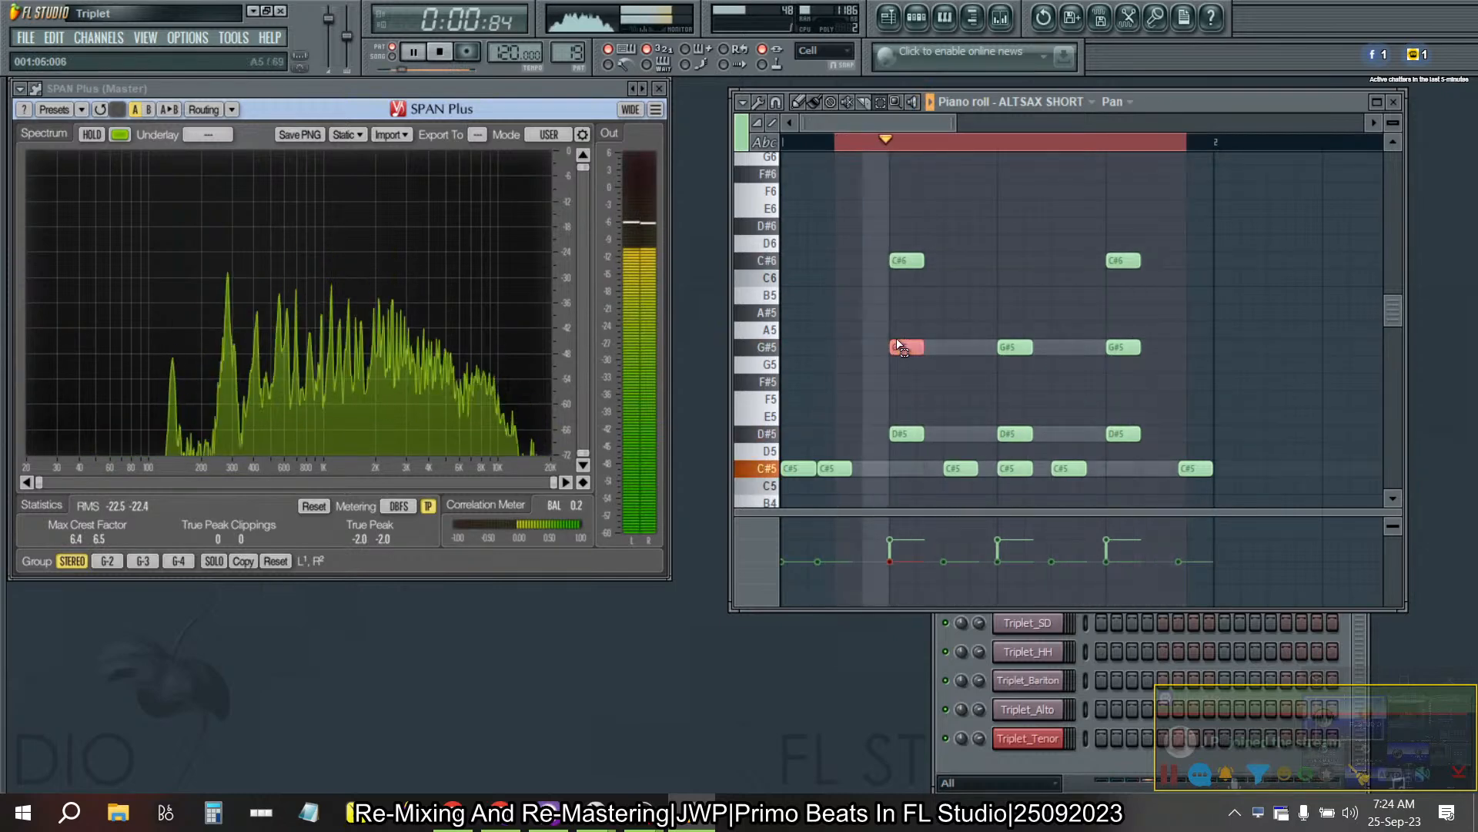
pyautogui.press('space')
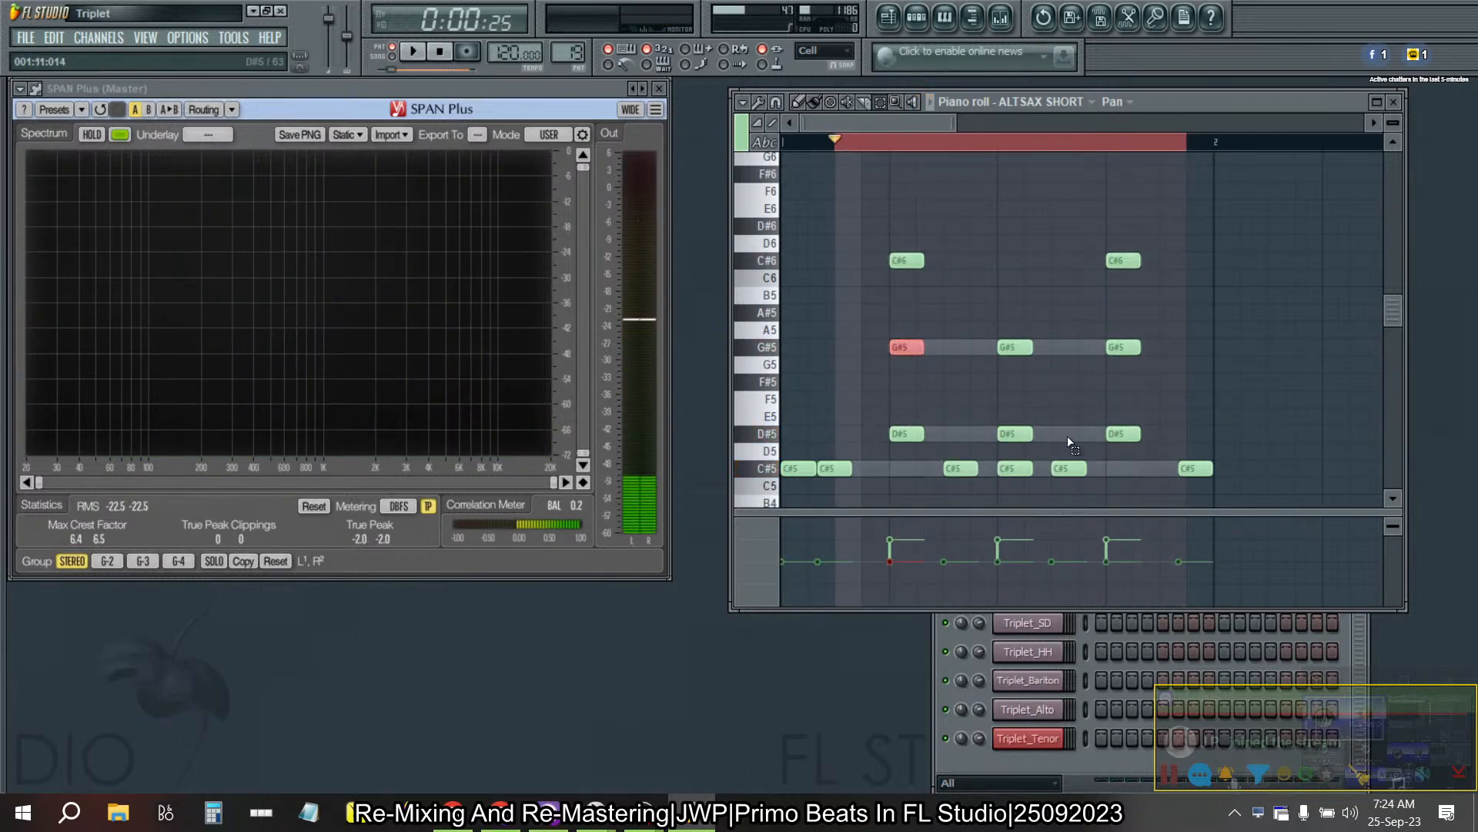
pyautogui.keyDown('shift'); pyautogui.click(1008, 434); pyautogui.keyUp('shift')
pyautogui.keyDown('shift'); pyautogui.click(1120, 347); pyautogui.keyUp('shift')
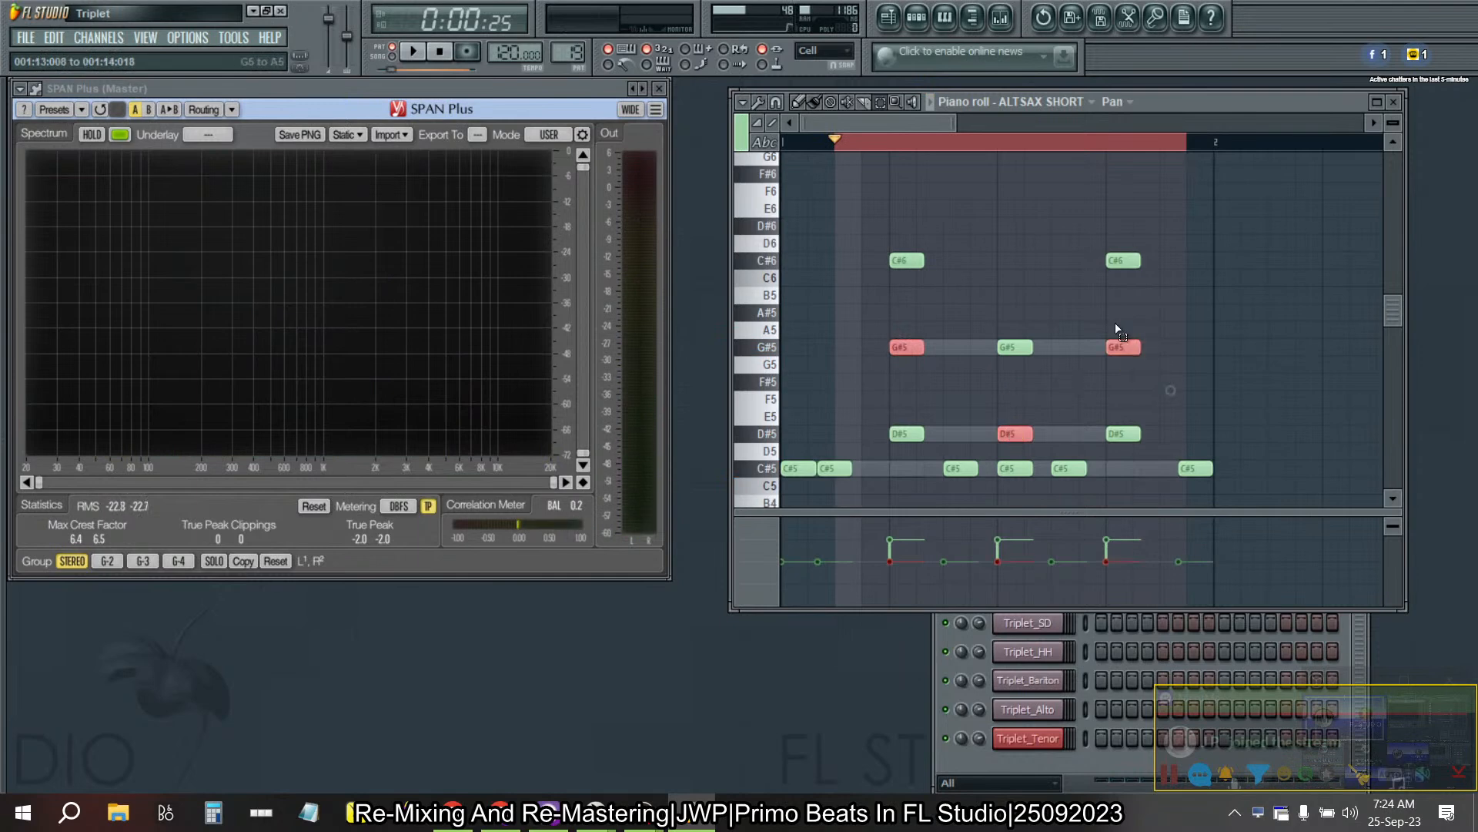
pyautogui.hotkey('alt', 'x')
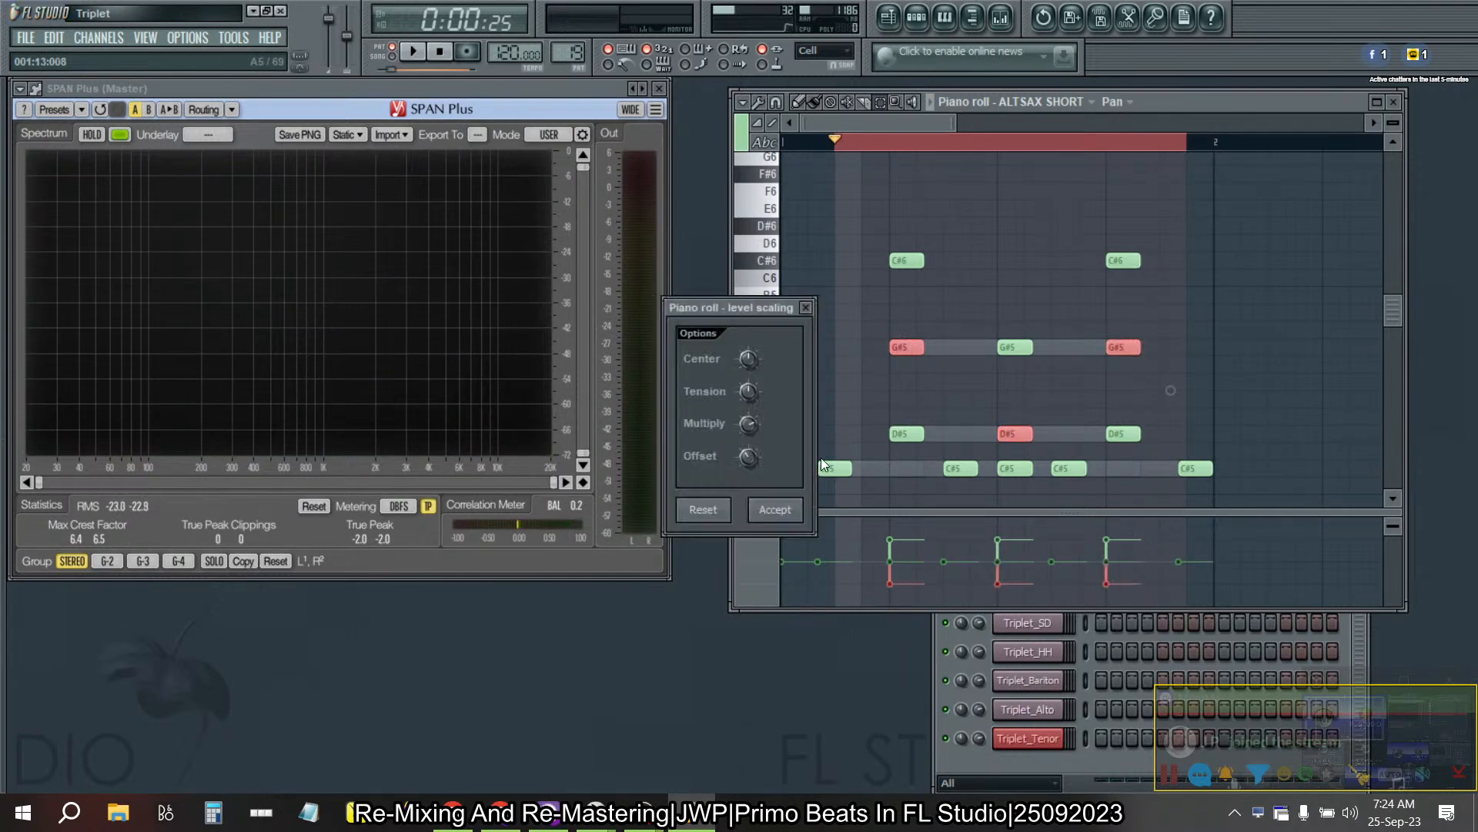
pyautogui.click(785, 514)
# - In Pattern 20, select the middle chord notes A#5, D#5 and G#5 and apply the leftward Scale levels pan
pyautogui.press('KP_Add')
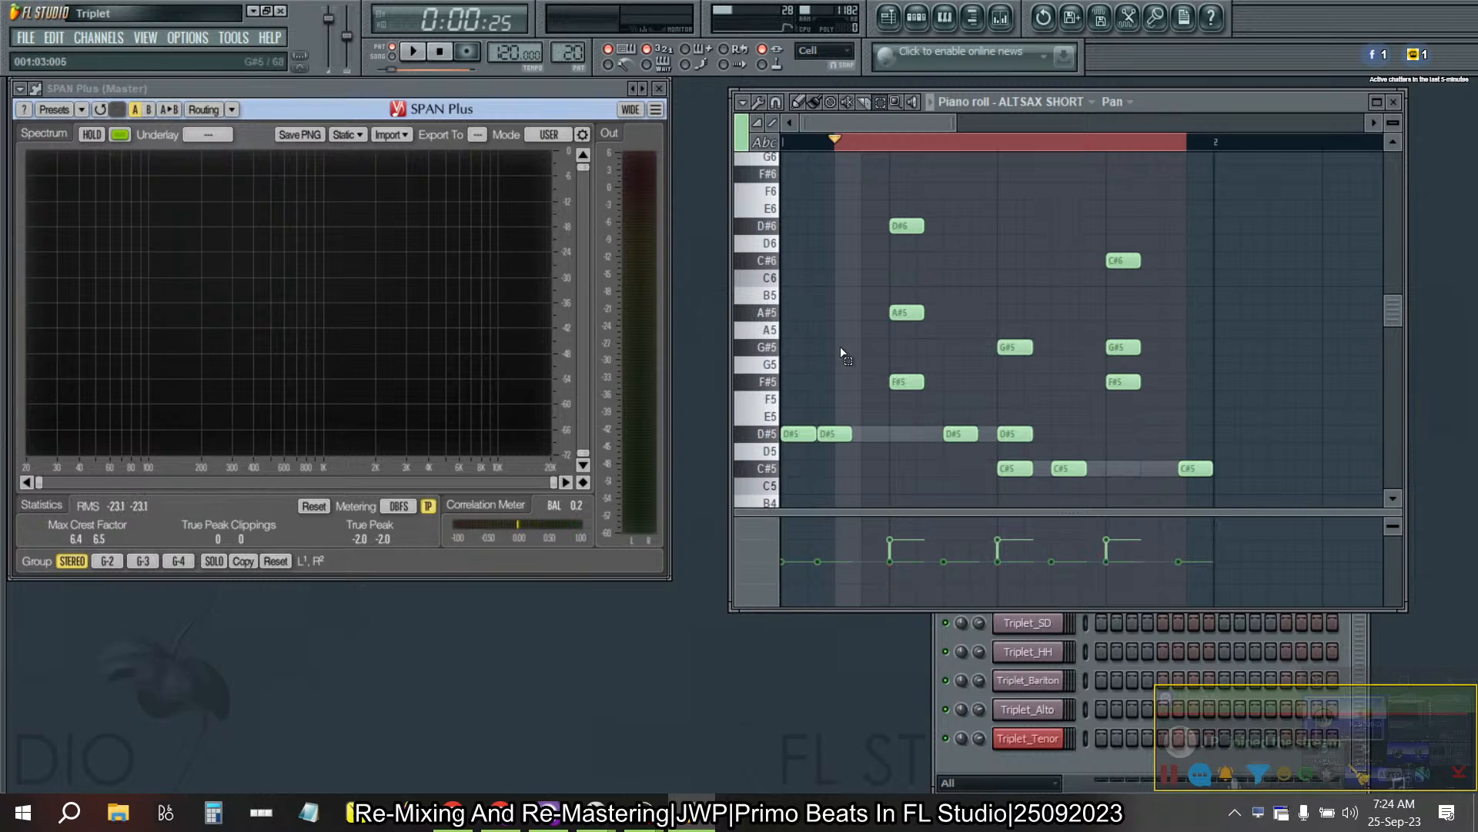
pyautogui.moveTo(977, 293); pyautogui.dragTo(903, 317)
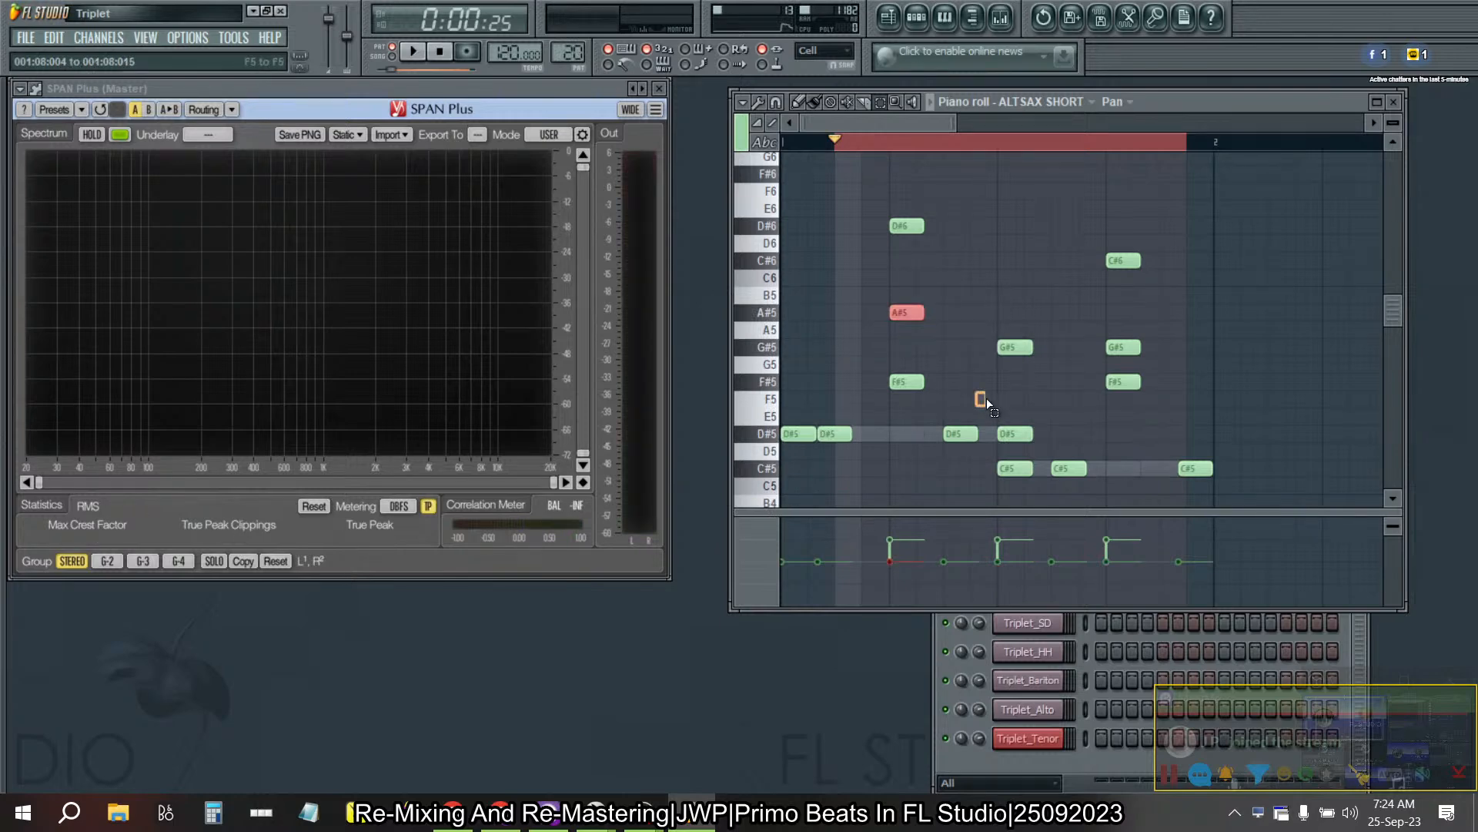
pyautogui.moveTo(991, 408); pyautogui.dragTo(1028, 441)
pyautogui.moveTo(1171, 373); pyautogui.dragTo(1126, 348)
pyautogui.hotkey('alt', 'x')
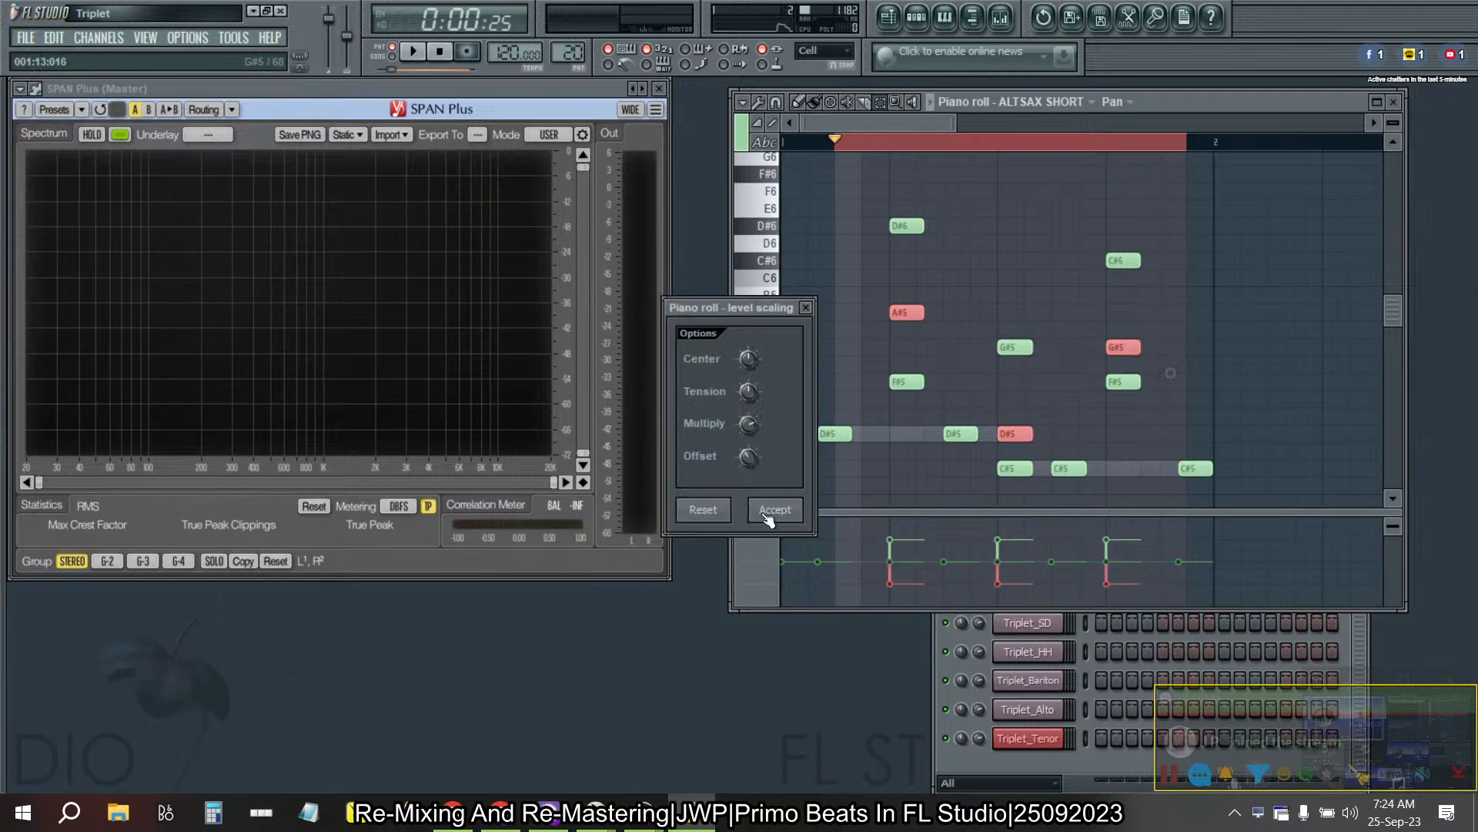
pyautogui.click(762, 509)
# - Check the left and right ALTSAX SHORT note panning from Pattern 20 back to Pattern 15
pyautogui.press('KP_Add')
pyautogui.press('KP_Subtract')
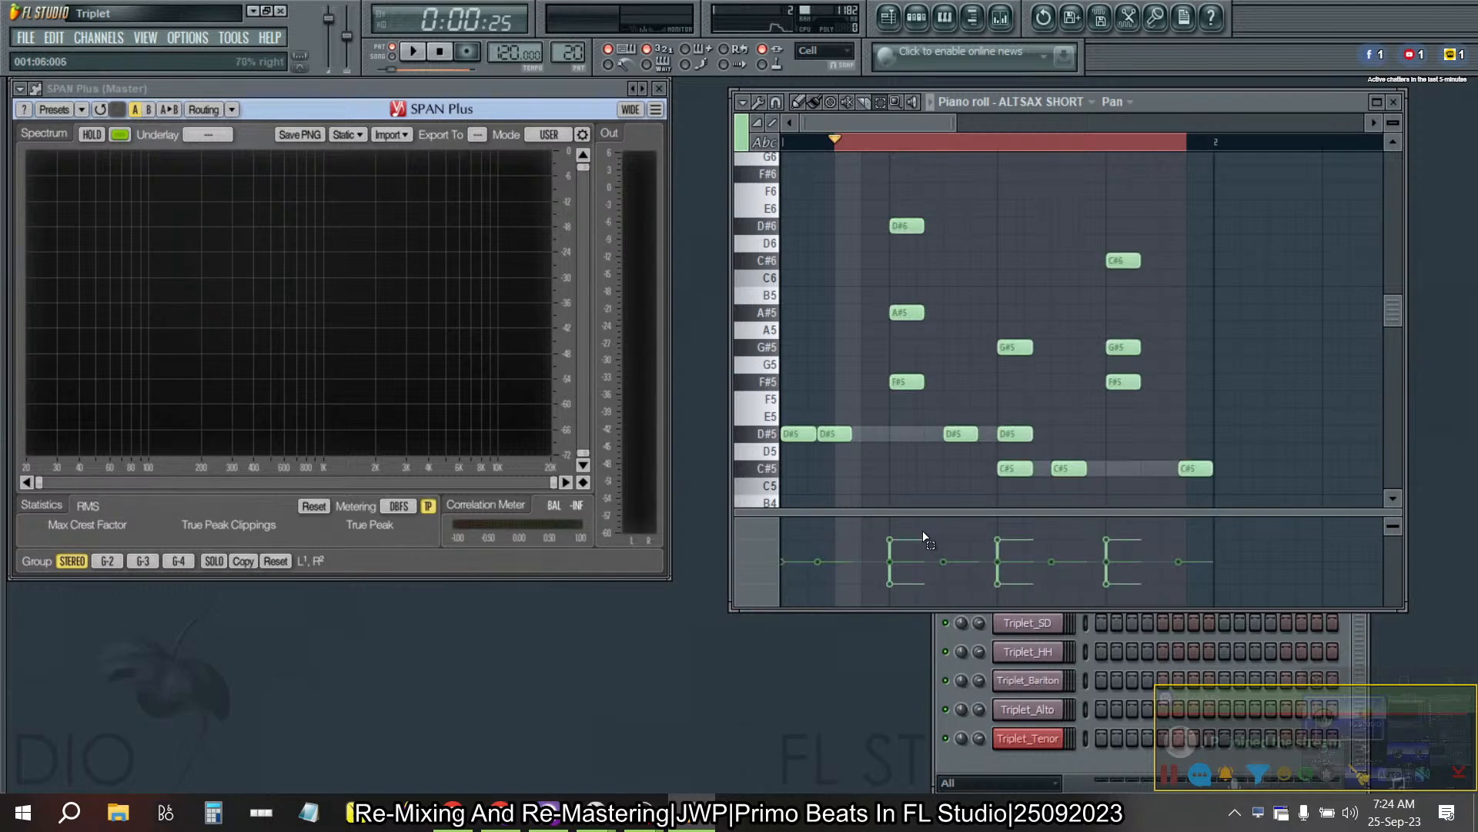
pyautogui.press('KP_Subtract')
pyautogui.press('KP_Subtract')
pyautogui.press('KP_Subtract')
pyautogui.press('KP_Subtract')
pyautogui.press('KP_Subtract')
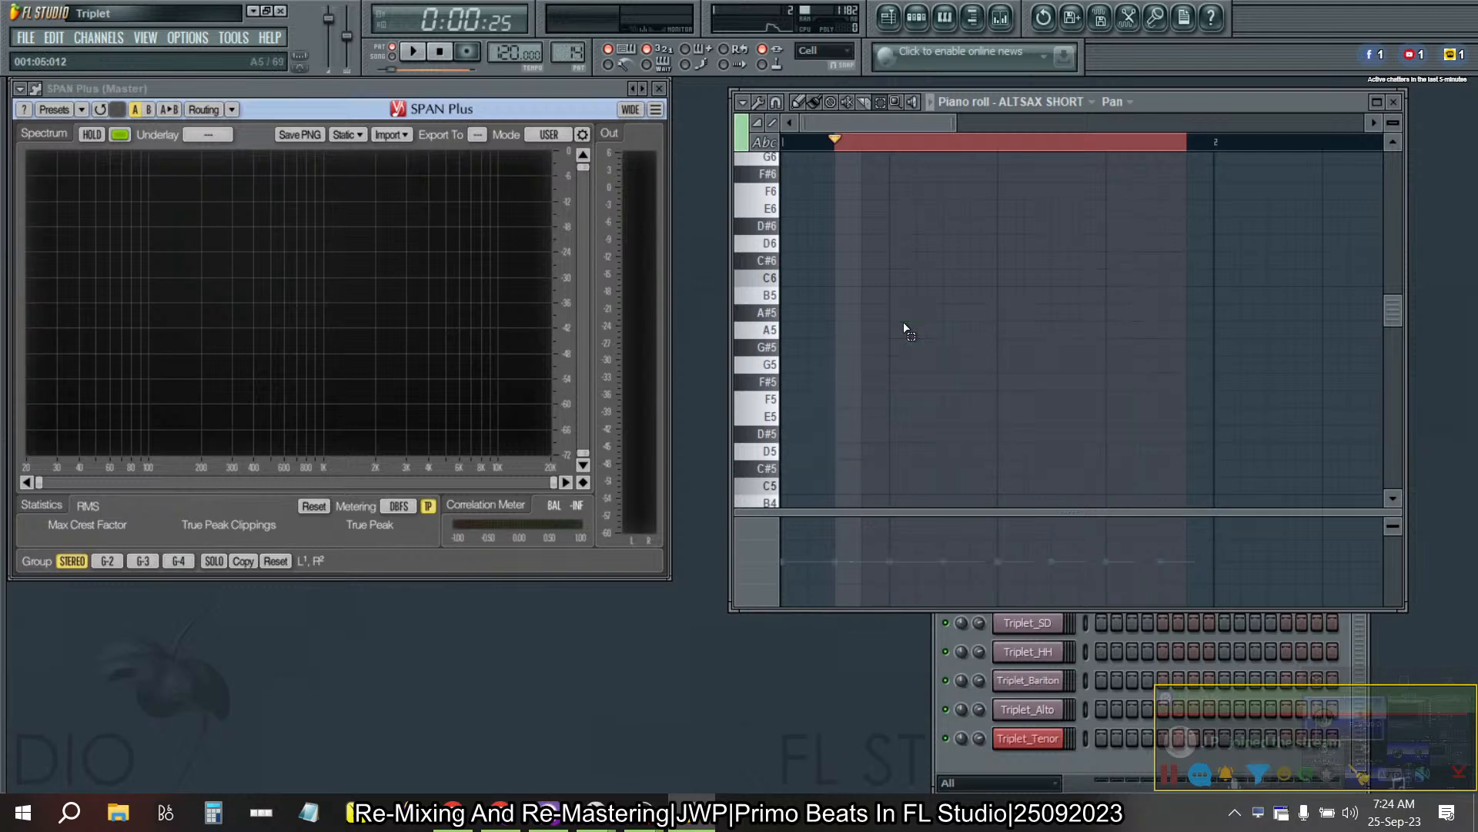
pyautogui.press('KP_Add')
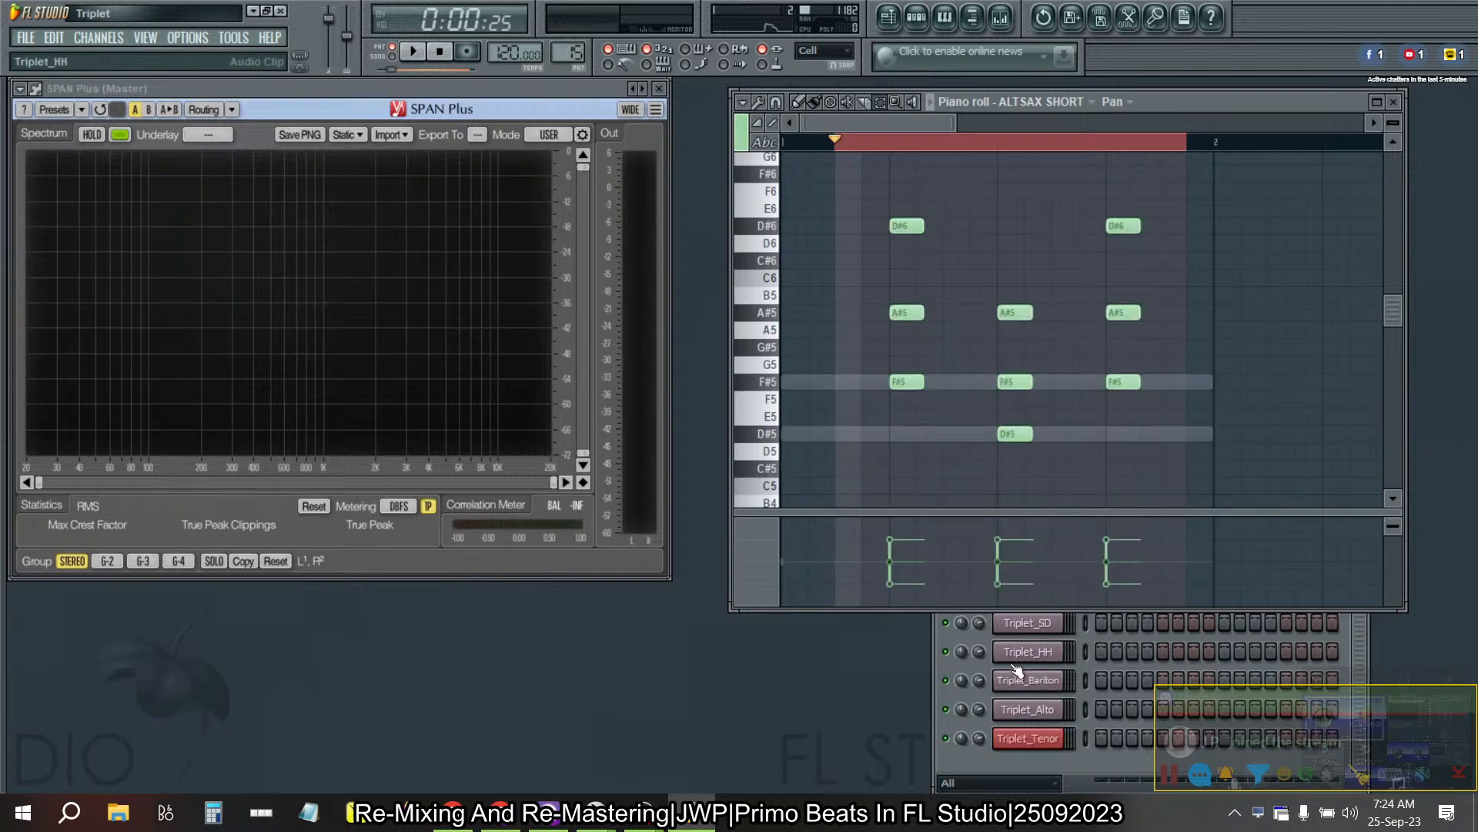
# - Compare the notes and panning of the TENOR SHORT and TENOR SHORT #2 channels in Pattern 15
pyautogui.click(1057, 101)
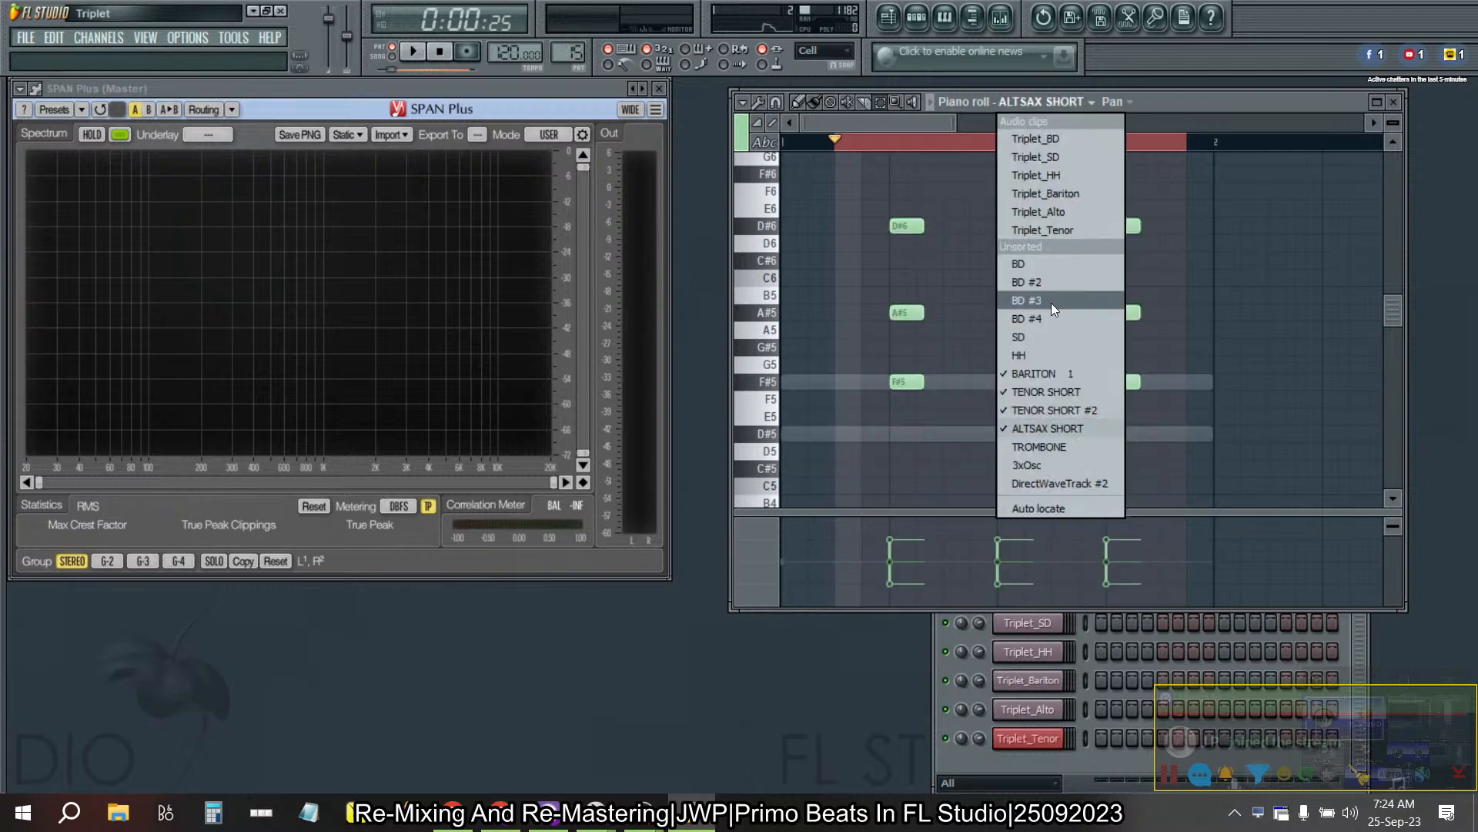
pyautogui.click(1042, 392)
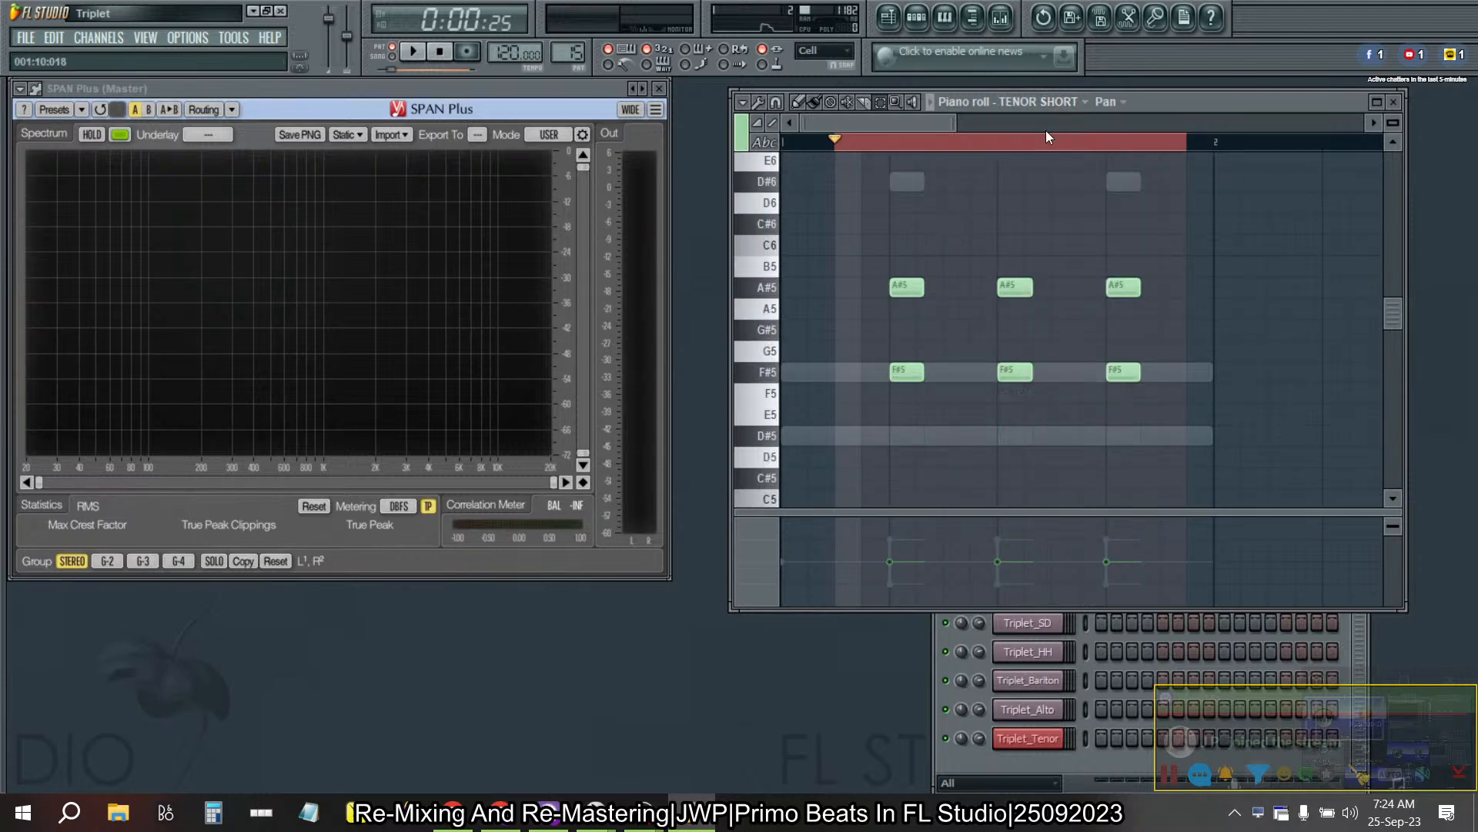
pyautogui.click(1033, 98)
pyautogui.click(1033, 410)
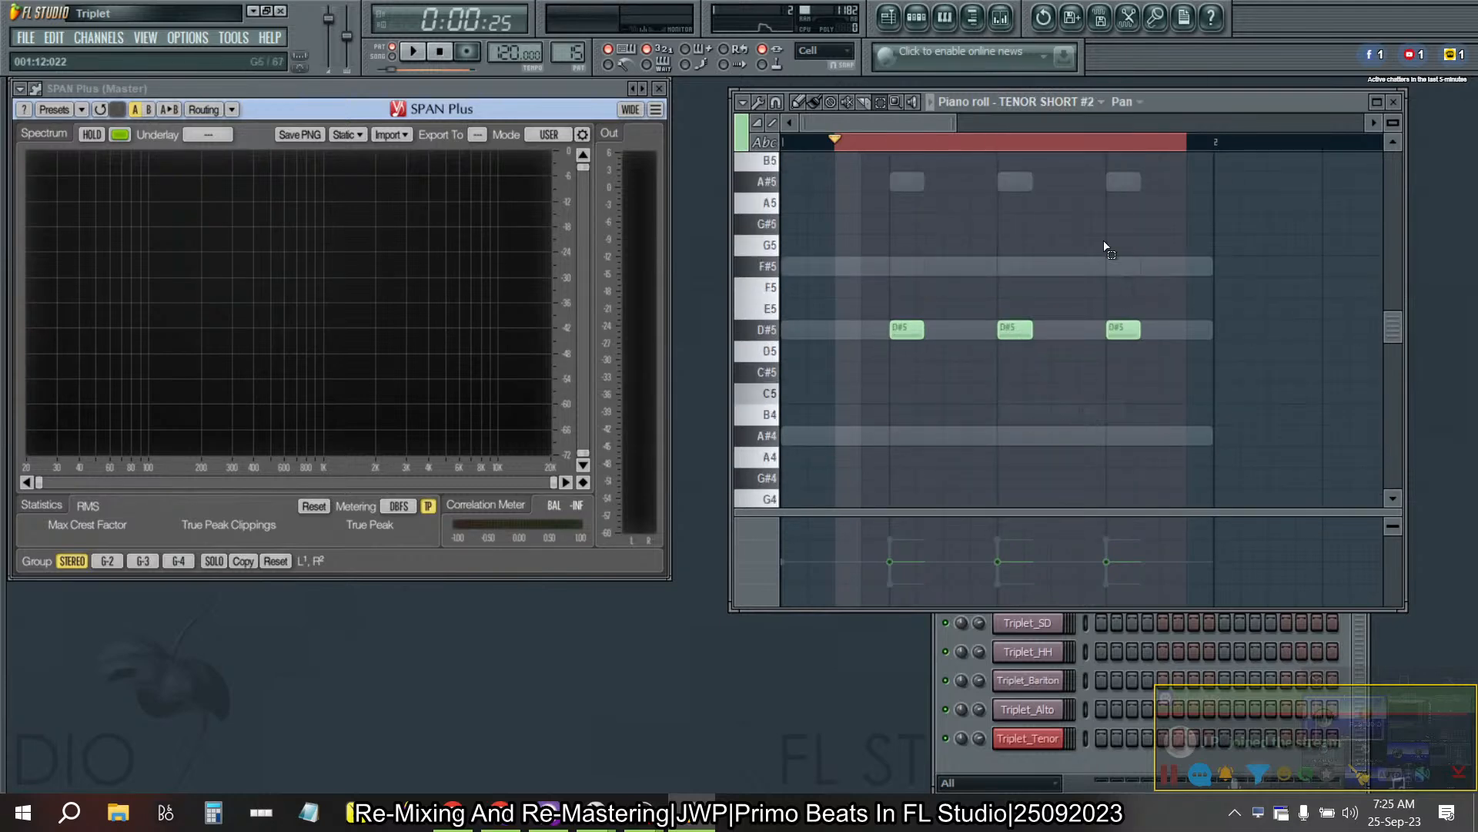
pyautogui.click(1061, 99)
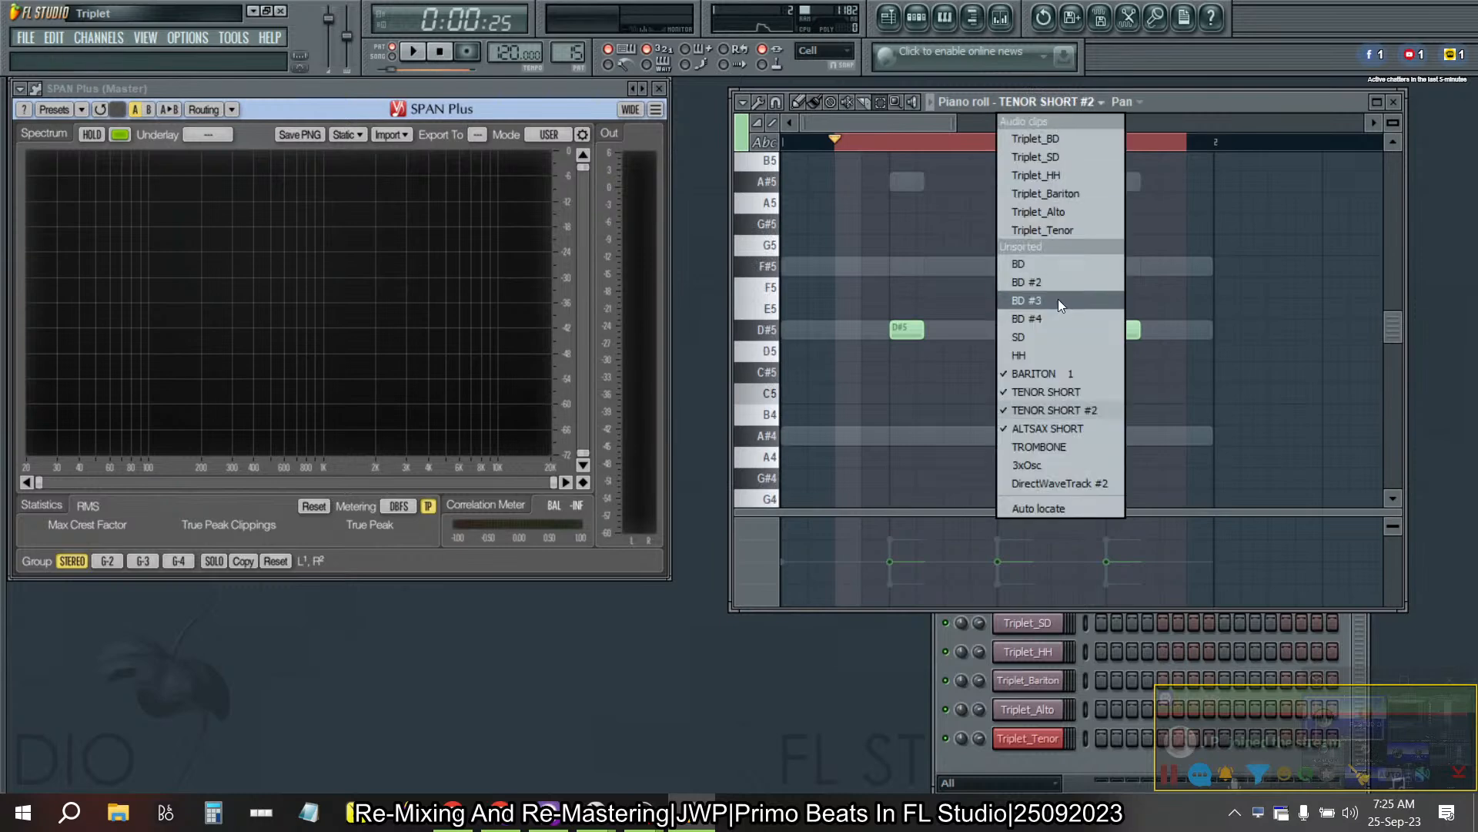
pyautogui.click(1048, 370)
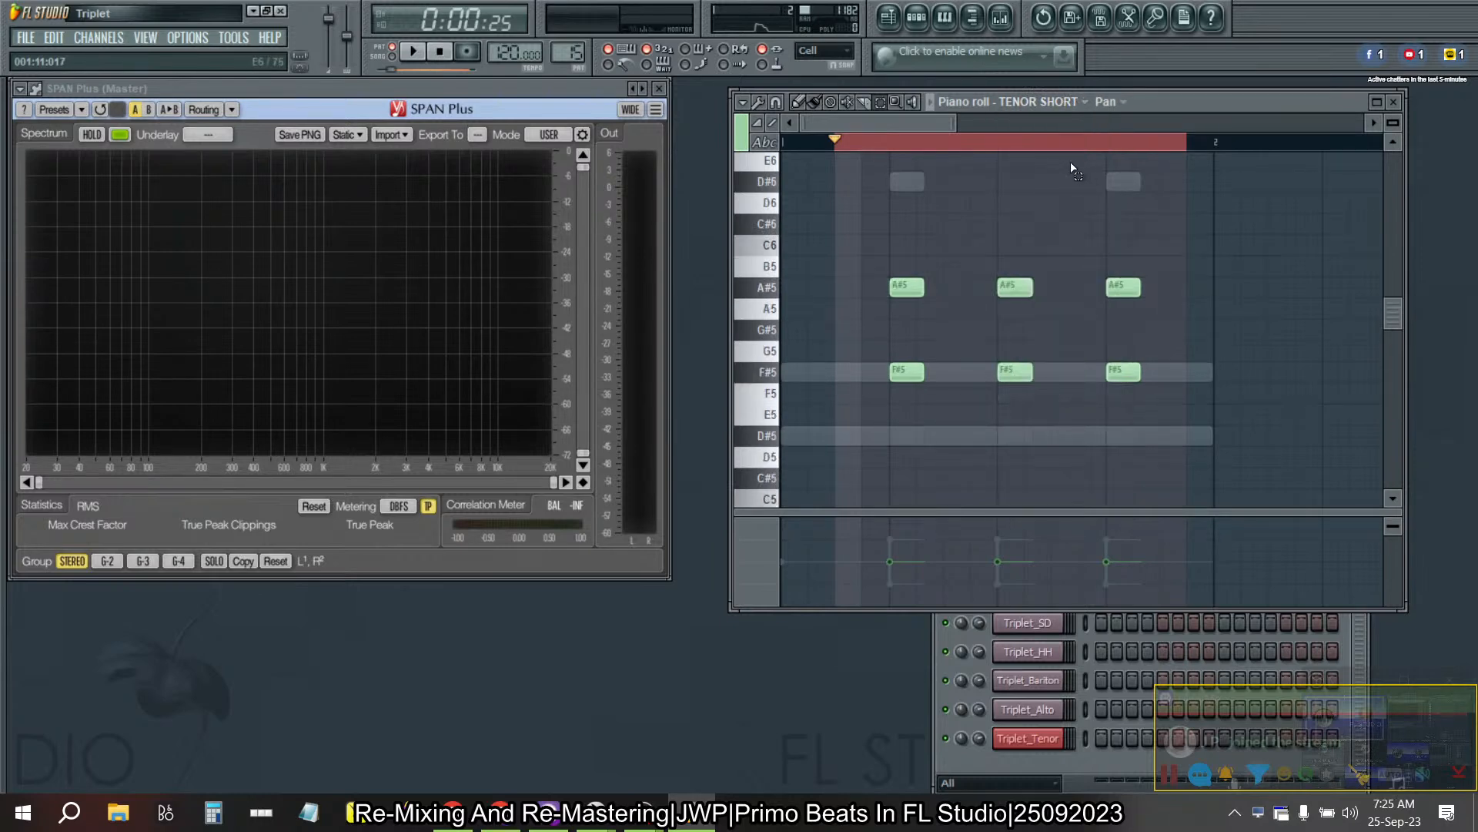
# - Compare the TENOR SHORT and TENOR SHORT #2 chord notes in Pattern 16, returning to TENOR SHORT
pyautogui.press('KP_Add')
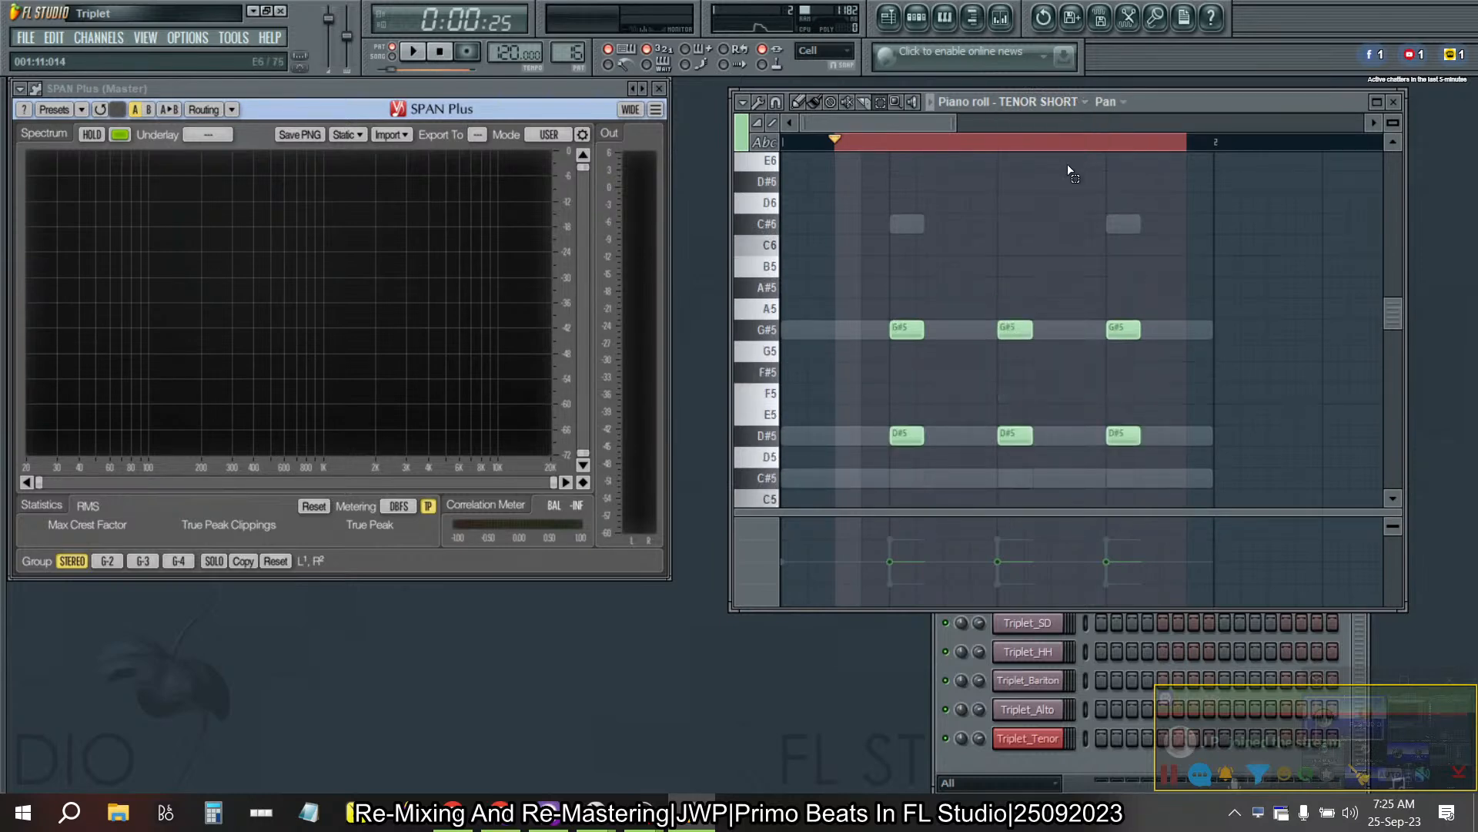
pyautogui.click(1062, 100)
pyautogui.click(1064, 382)
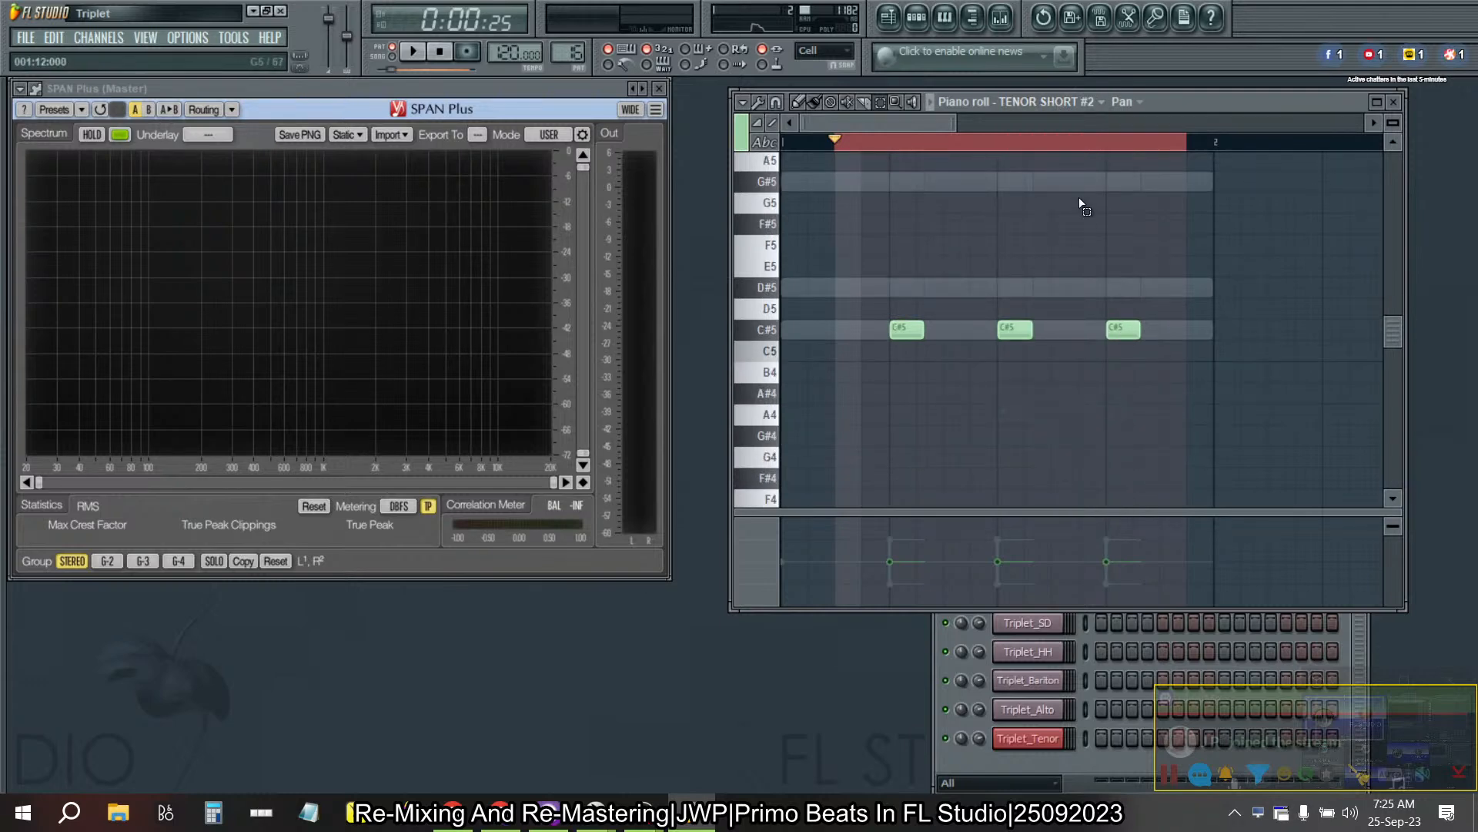
pyautogui.click(1062, 101)
pyautogui.click(1048, 395)
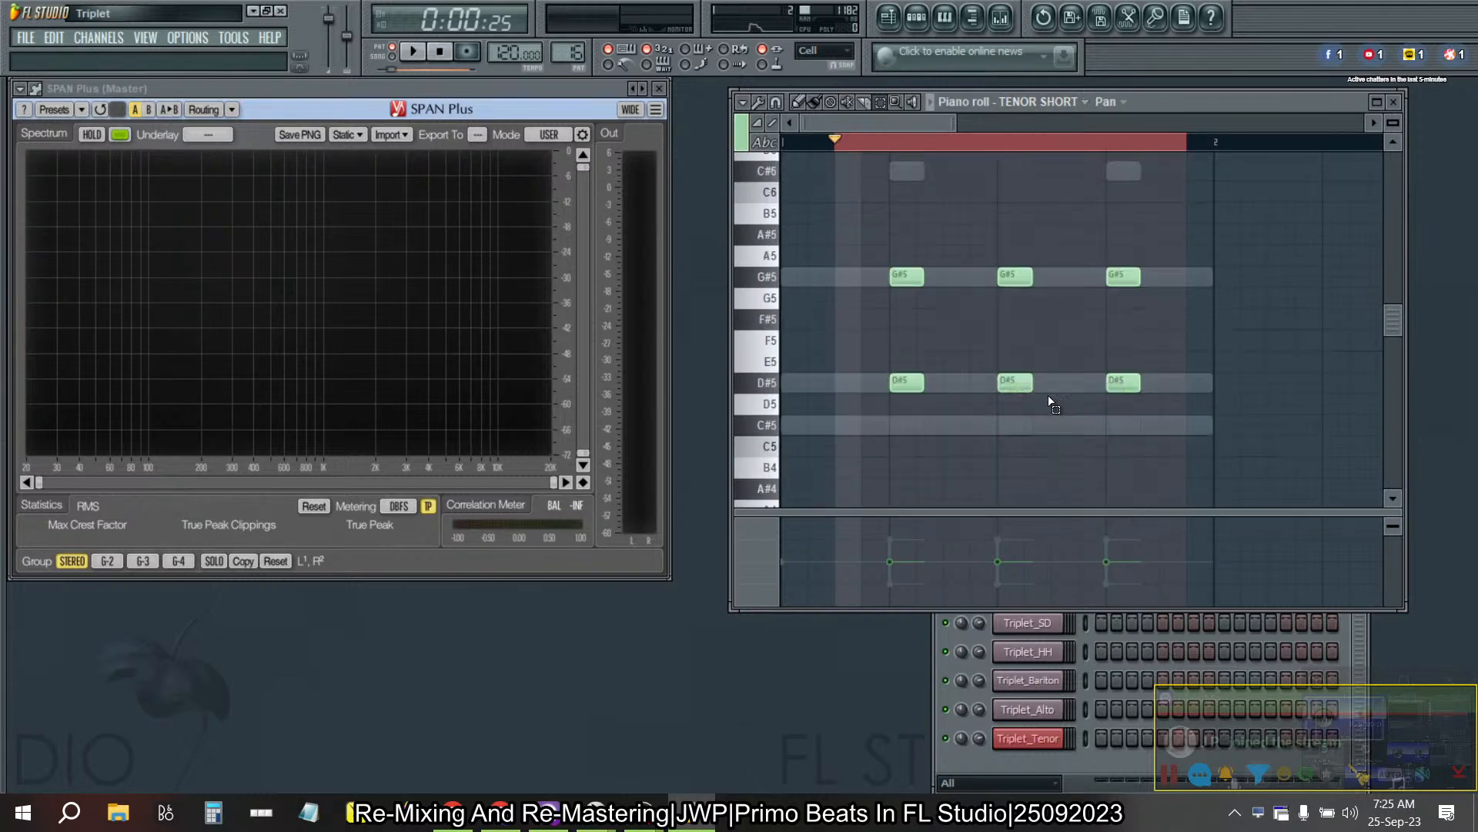
# - Recheck TENOR SHORT #2 and TENOR SHORT against the ghost notes in Pattern 15, and view TENOR SHORT in Pattern 16
pyautogui.press('KP_Subtract')
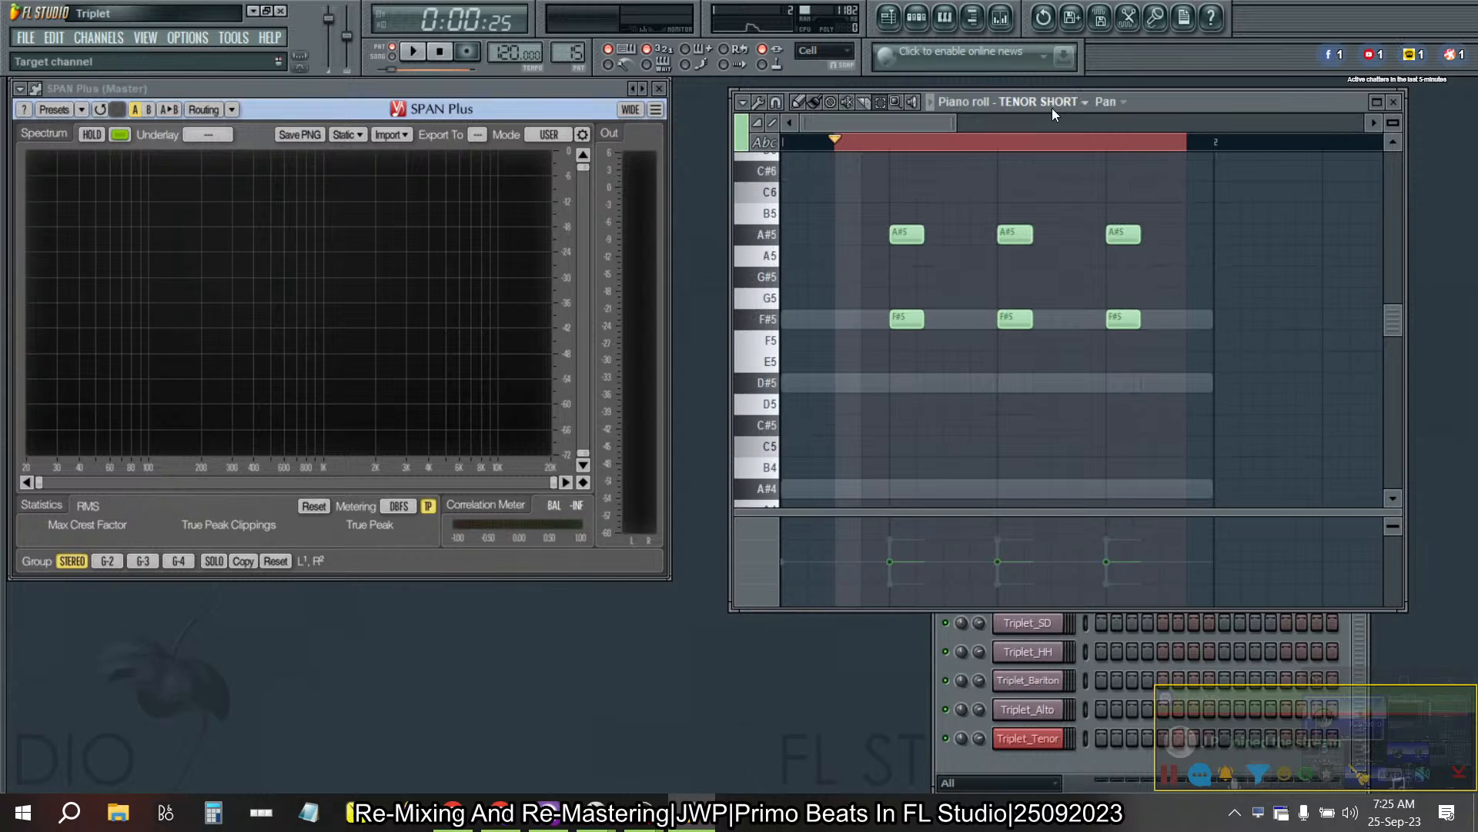
pyautogui.click(1052, 104)
pyautogui.click(1037, 410)
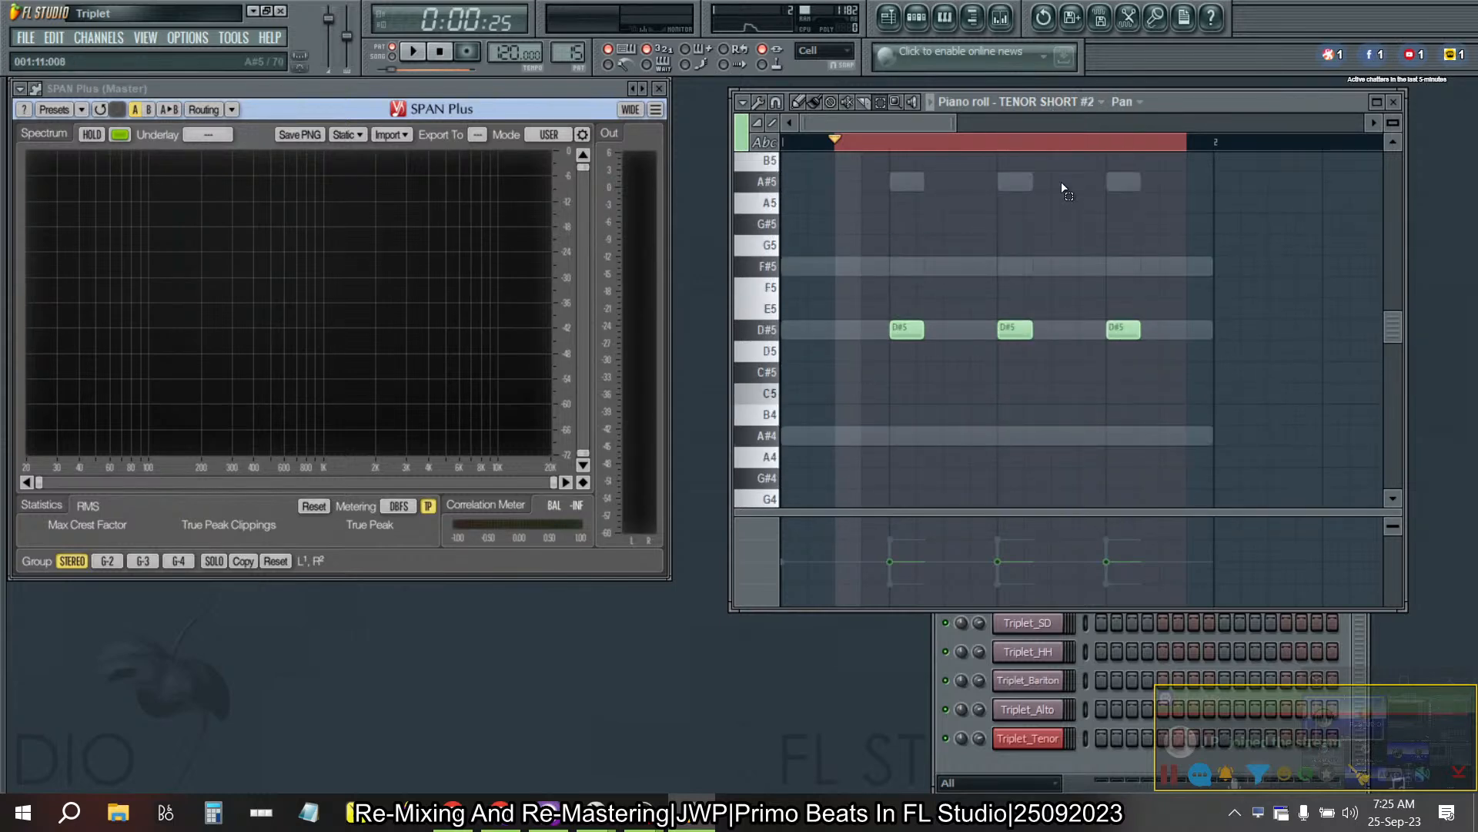
pyautogui.scroll(5, 1066, 278)
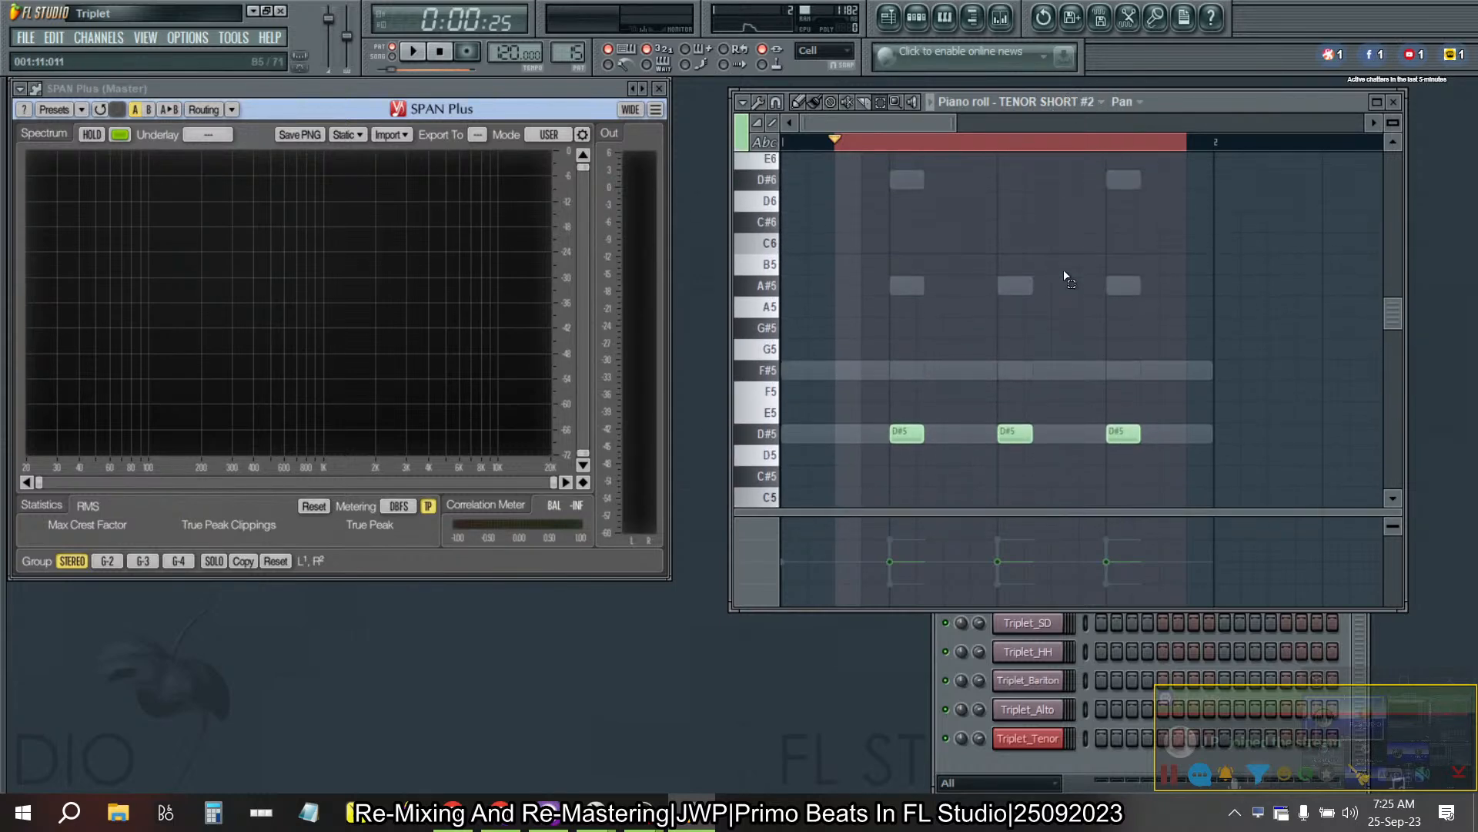
pyautogui.click(1089, 108)
pyautogui.click(1056, 391)
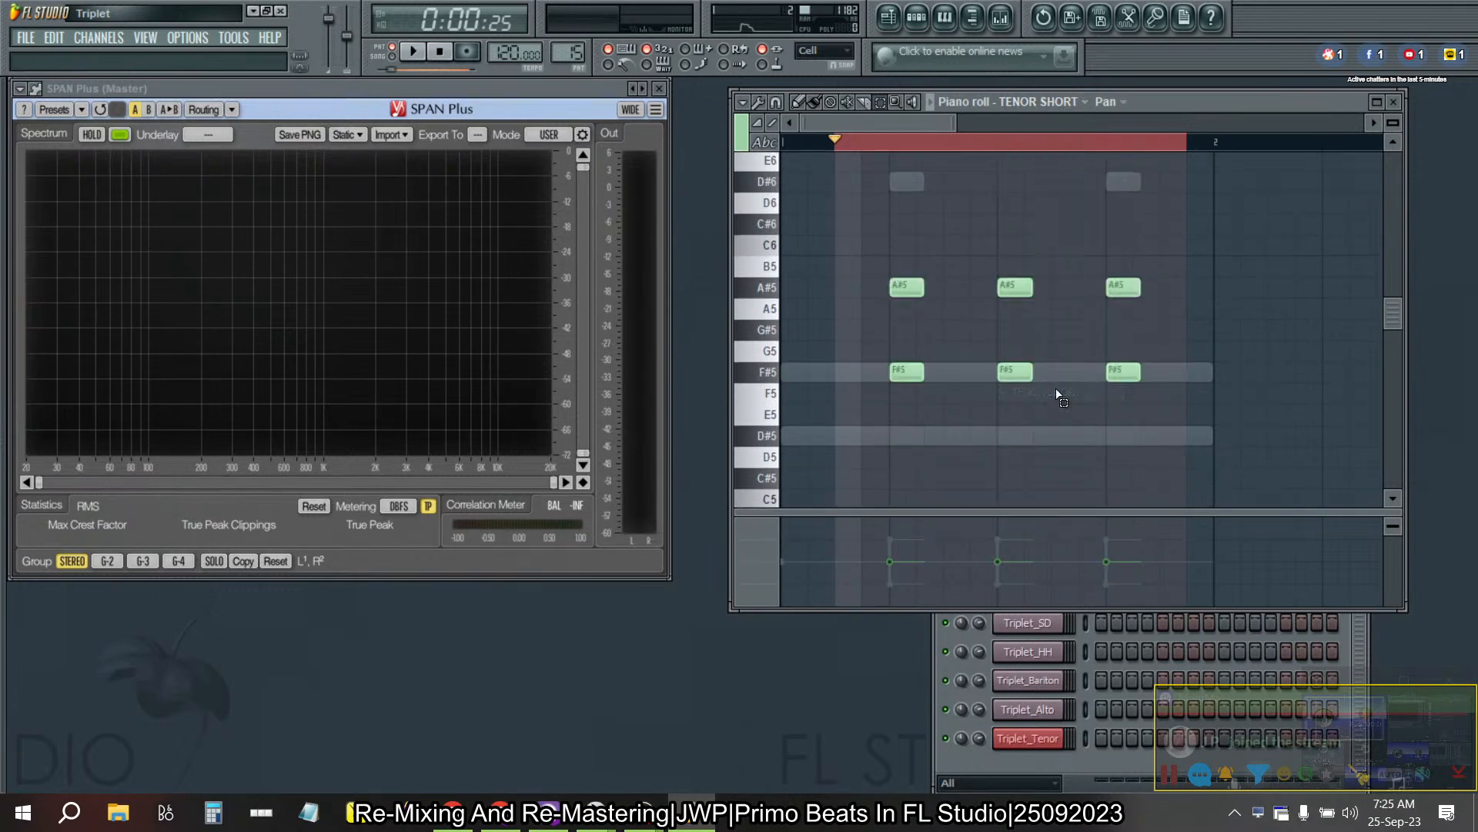
pyautogui.press('KP_Add')
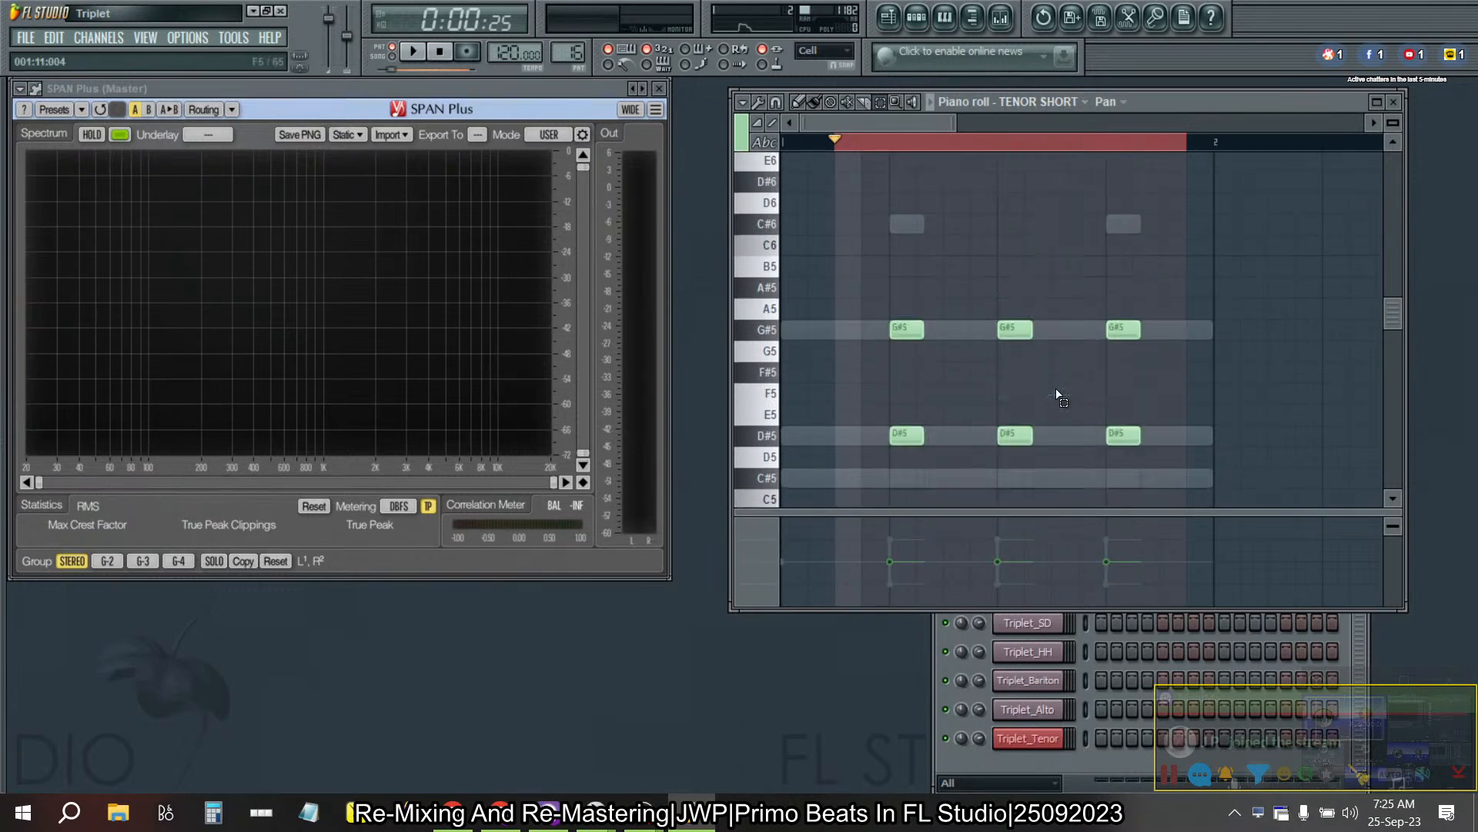
# - Return to Pattern 15 after checking Pattern 21, and pan the three A#5 TENOR SHORT notes left with level scaling
pyautogui.press('KP_Add')
pyautogui.press('KP_Add')
pyautogui.press('KP_Add')
pyautogui.press('KP_Add')
pyautogui.press('KP_Add')
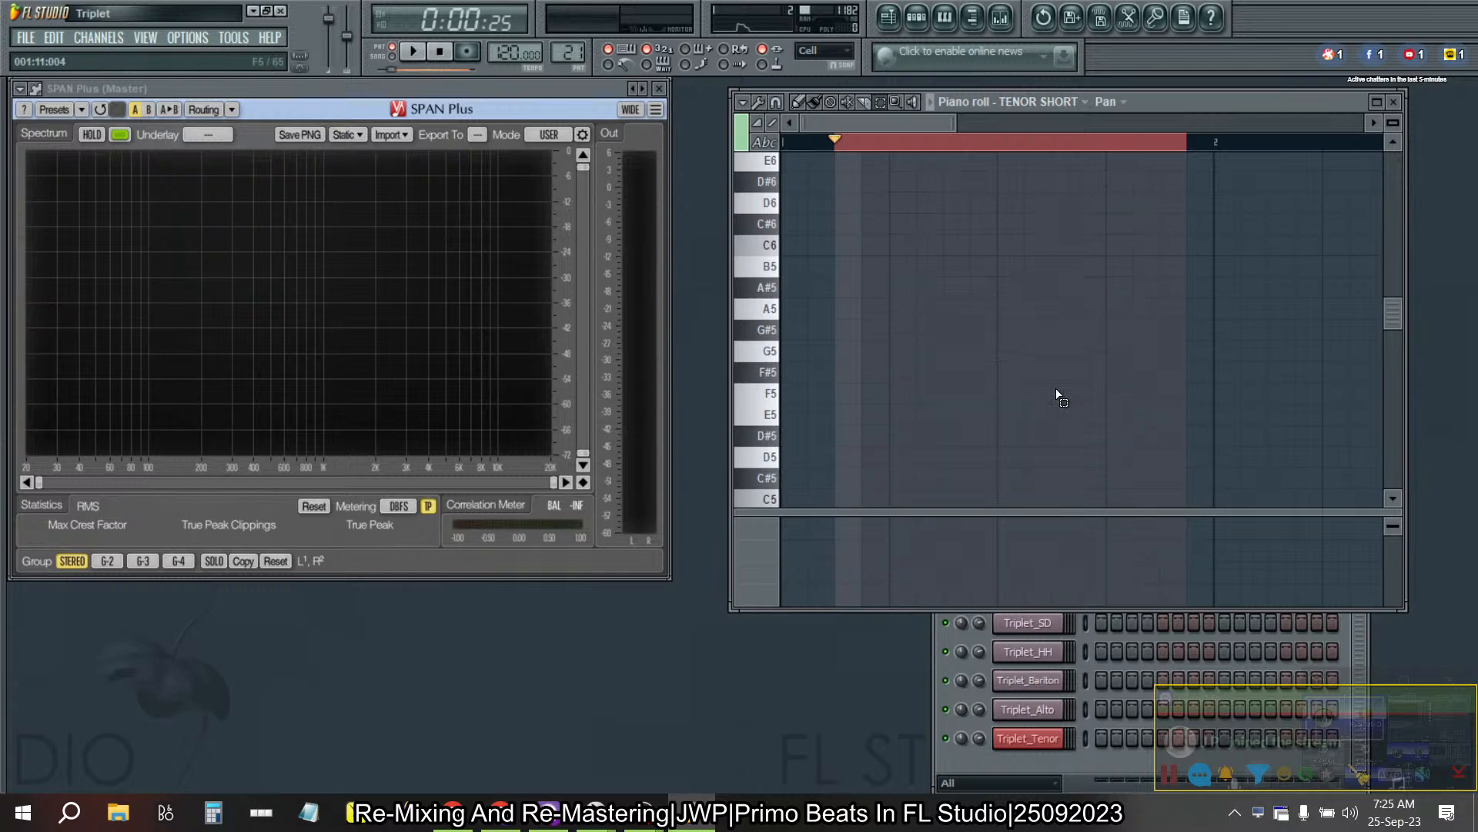
pyautogui.press('KP_Subtract')
pyautogui.press('KP_Subtract')
pyautogui.press('KP_Subtract')
pyautogui.press('KP_Subtract')
pyautogui.press('KP_Add')
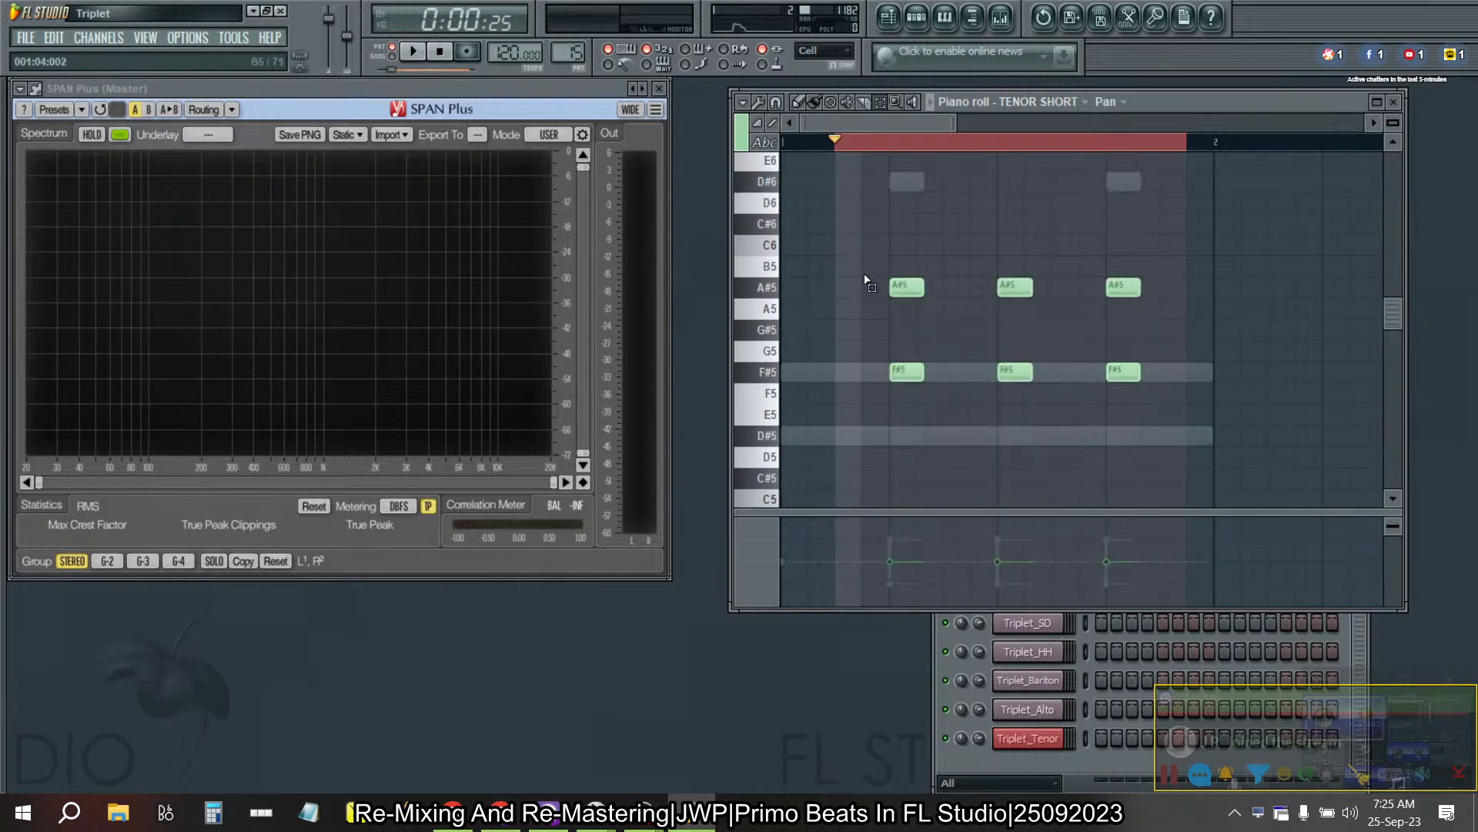
pyautogui.moveTo(1166, 319); pyautogui.dragTo(878, 274)
pyautogui.hotkey('alt', 'x')
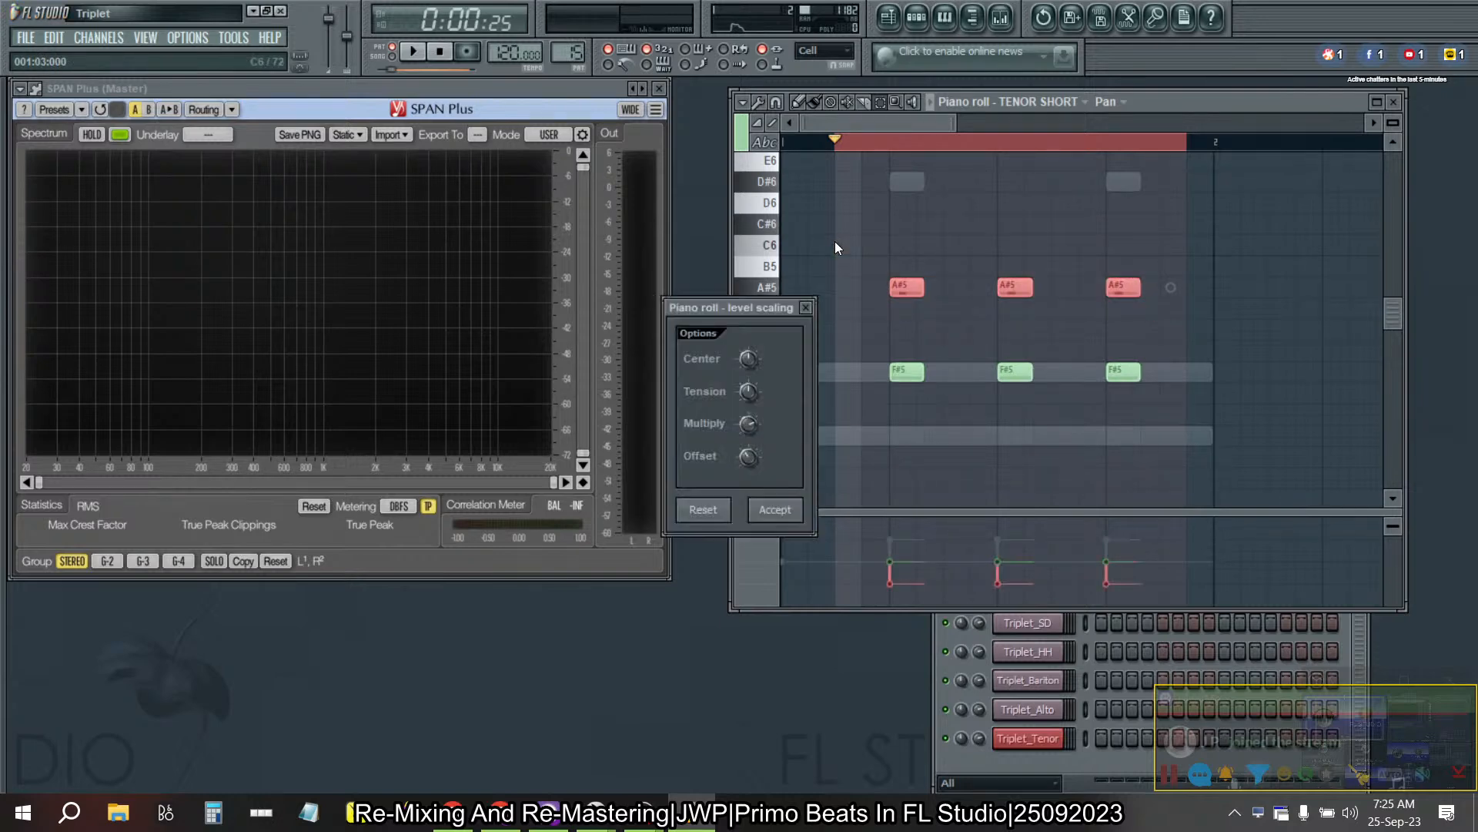
pyautogui.click(775, 510)
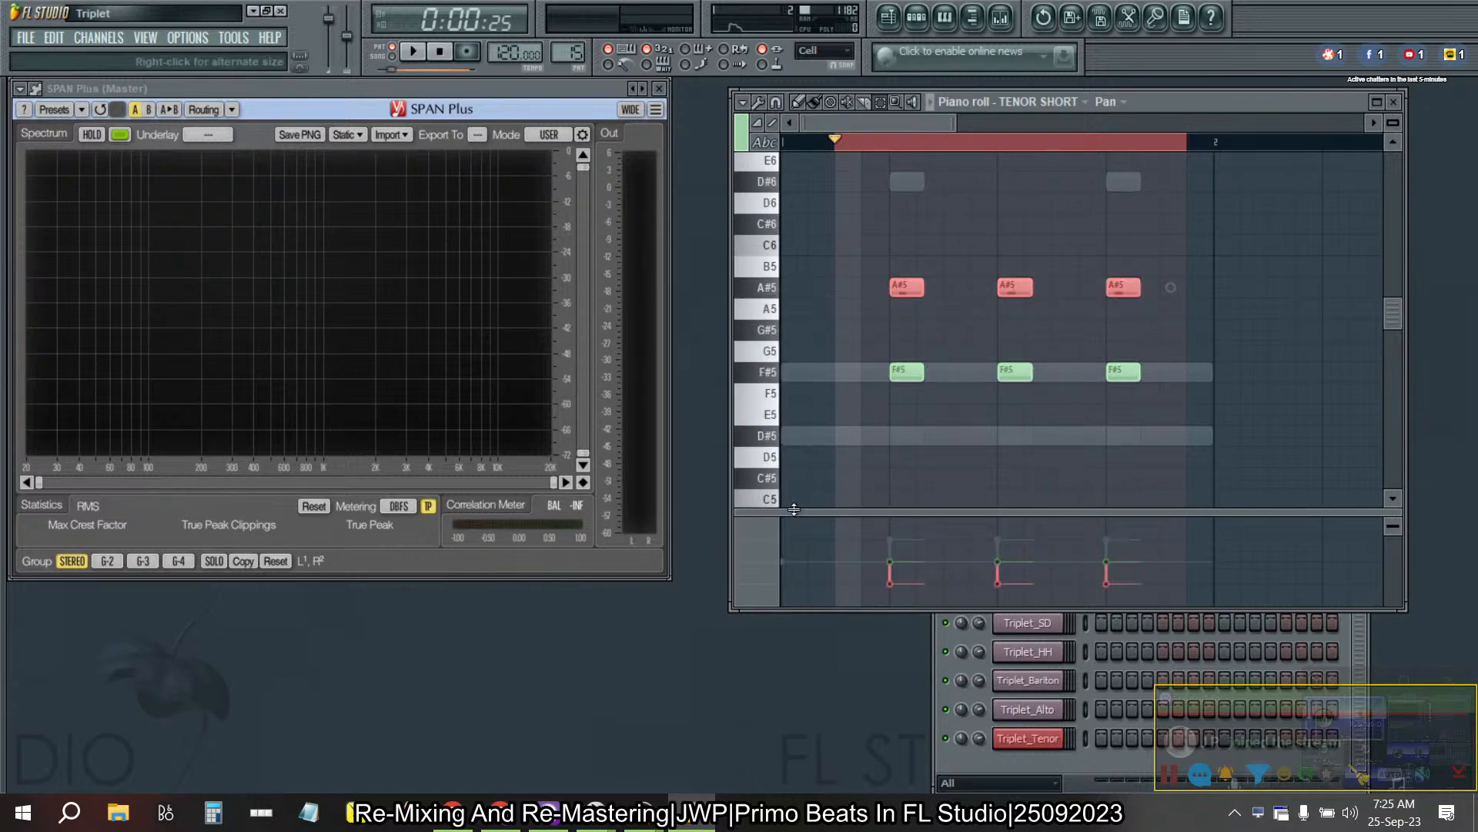
# - Pan the three G#5 TENOR SHORT notes left in Pattern 16 with level scaling
pyautogui.press('KP_Add')
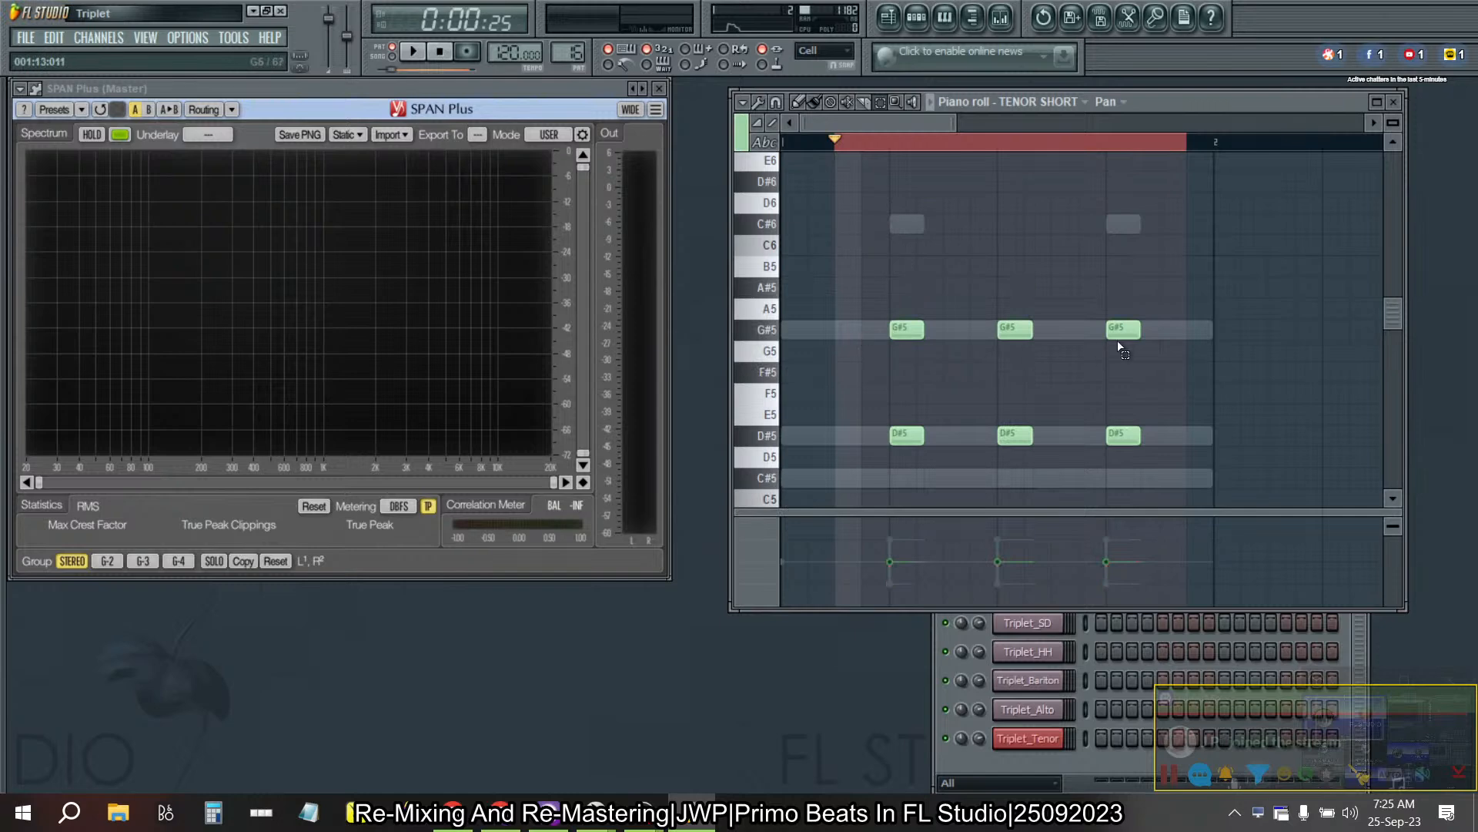
pyautogui.moveTo(1170, 362); pyautogui.dragTo(758, 252)
pyautogui.hotkey('alt', 'x')
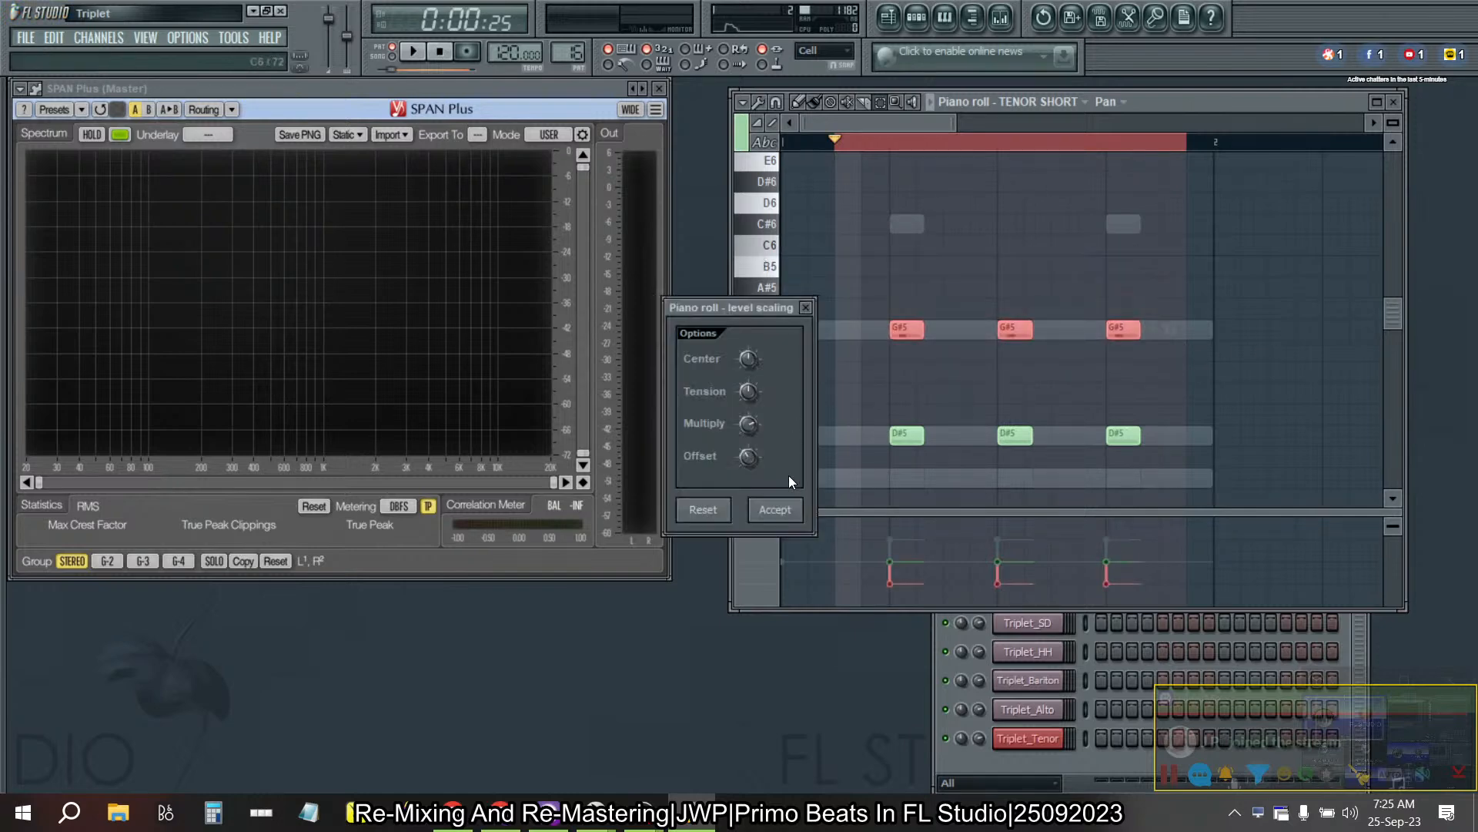
pyautogui.click(776, 510)
# - Pan the upper TENOR SHORT notes A#5, G#5 and F#5 left in Pattern 17 with level scaling
pyautogui.press('KP_Add')
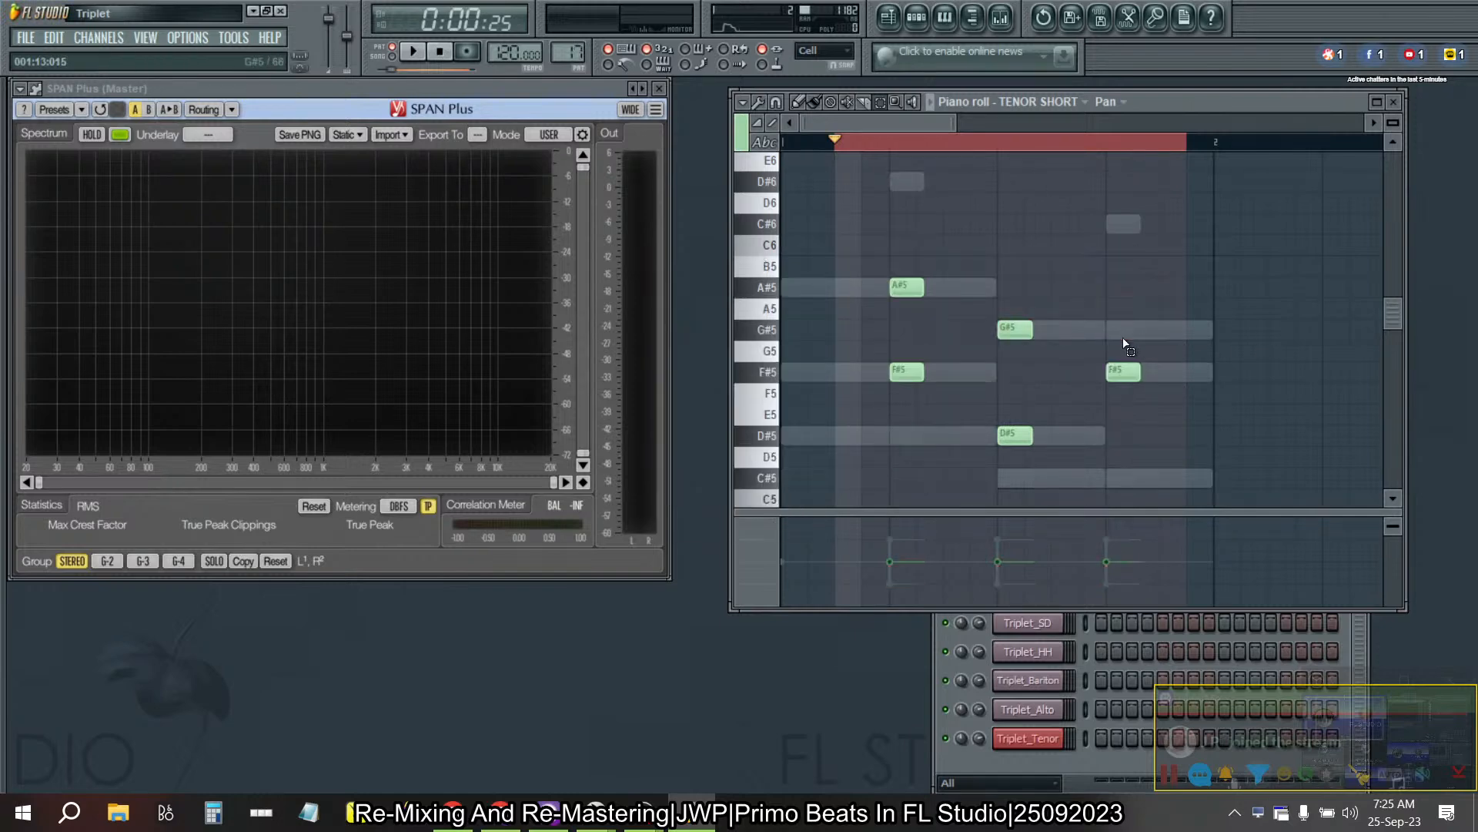
pyautogui.moveTo(817, 244); pyautogui.dragTo(1139, 379)
pyautogui.scroll(-2, 1152, 393)
pyautogui.scroll(-1, 1153, 393)
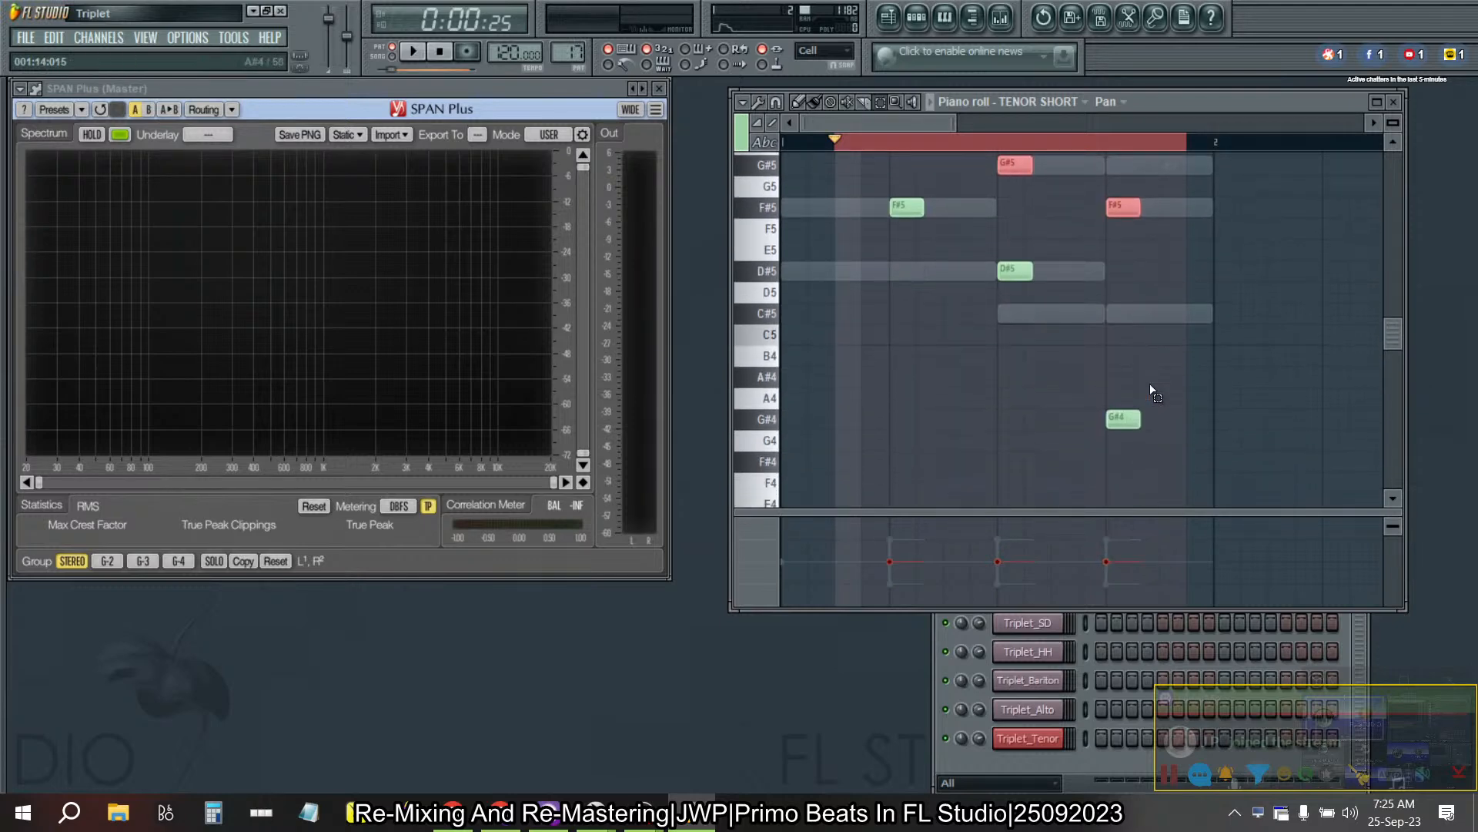
pyautogui.hotkey('alt', 'x')
pyautogui.click(775, 509)
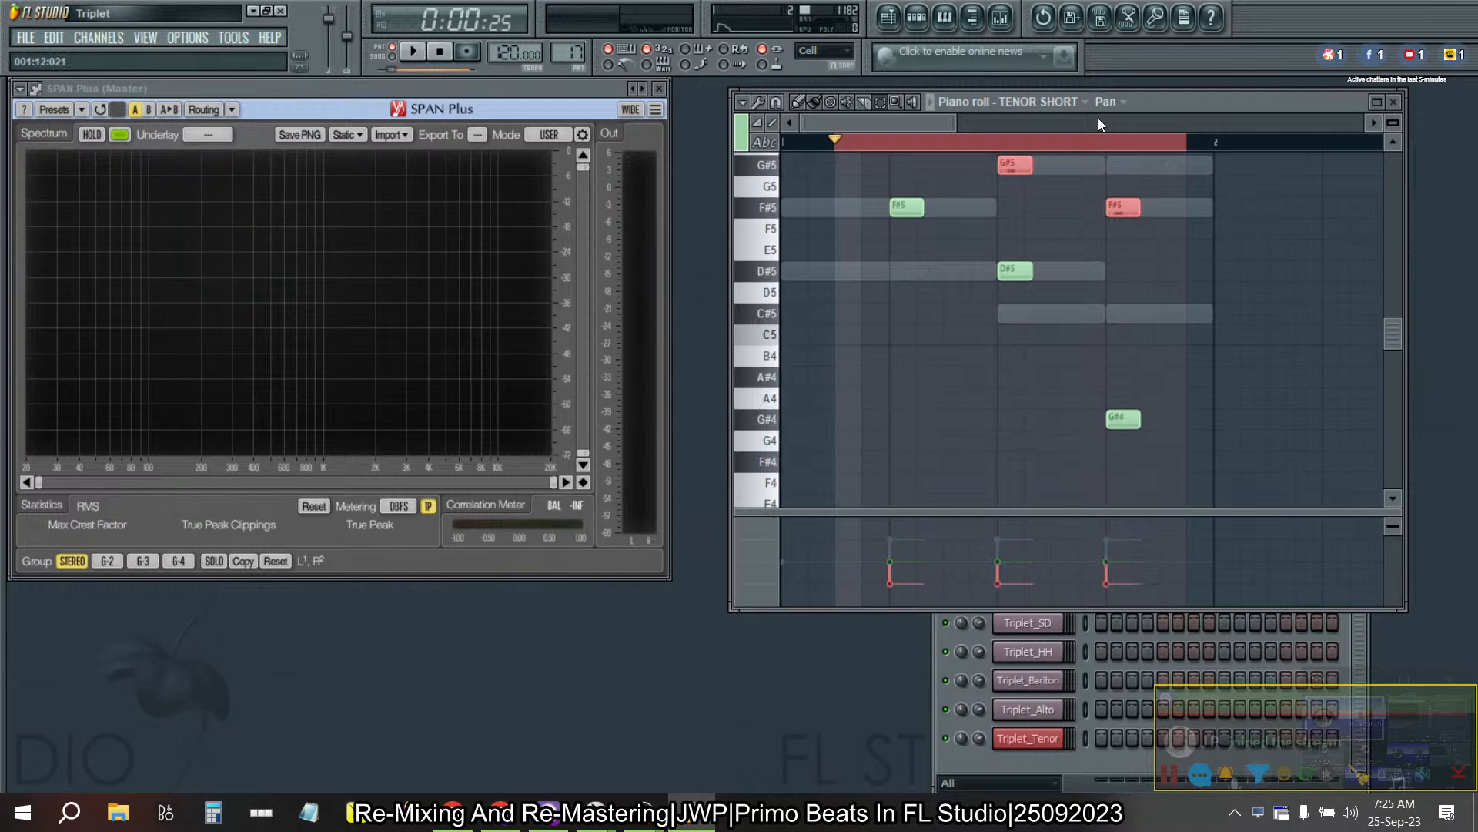
# - Compare the ALTSAX SHORT and TENOR SHORT #2 notes in Pattern 17 with those of TENOR SHORT
pyautogui.click(1067, 107)
pyautogui.click(1053, 428)
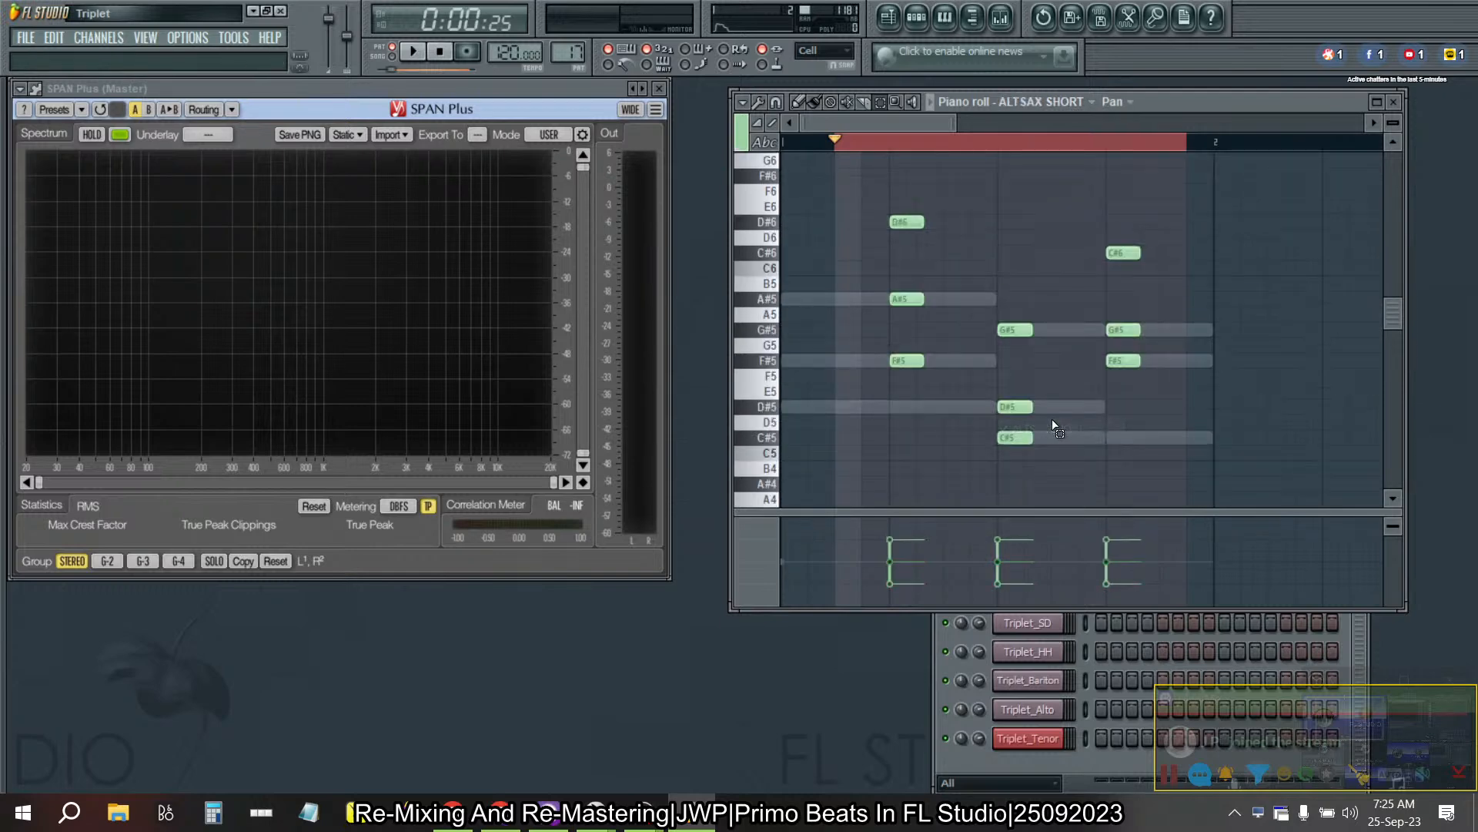
pyautogui.click(1067, 104)
pyautogui.click(1063, 410)
pyautogui.scroll(-2, 1090, 295)
pyautogui.scroll(2, 1090, 295)
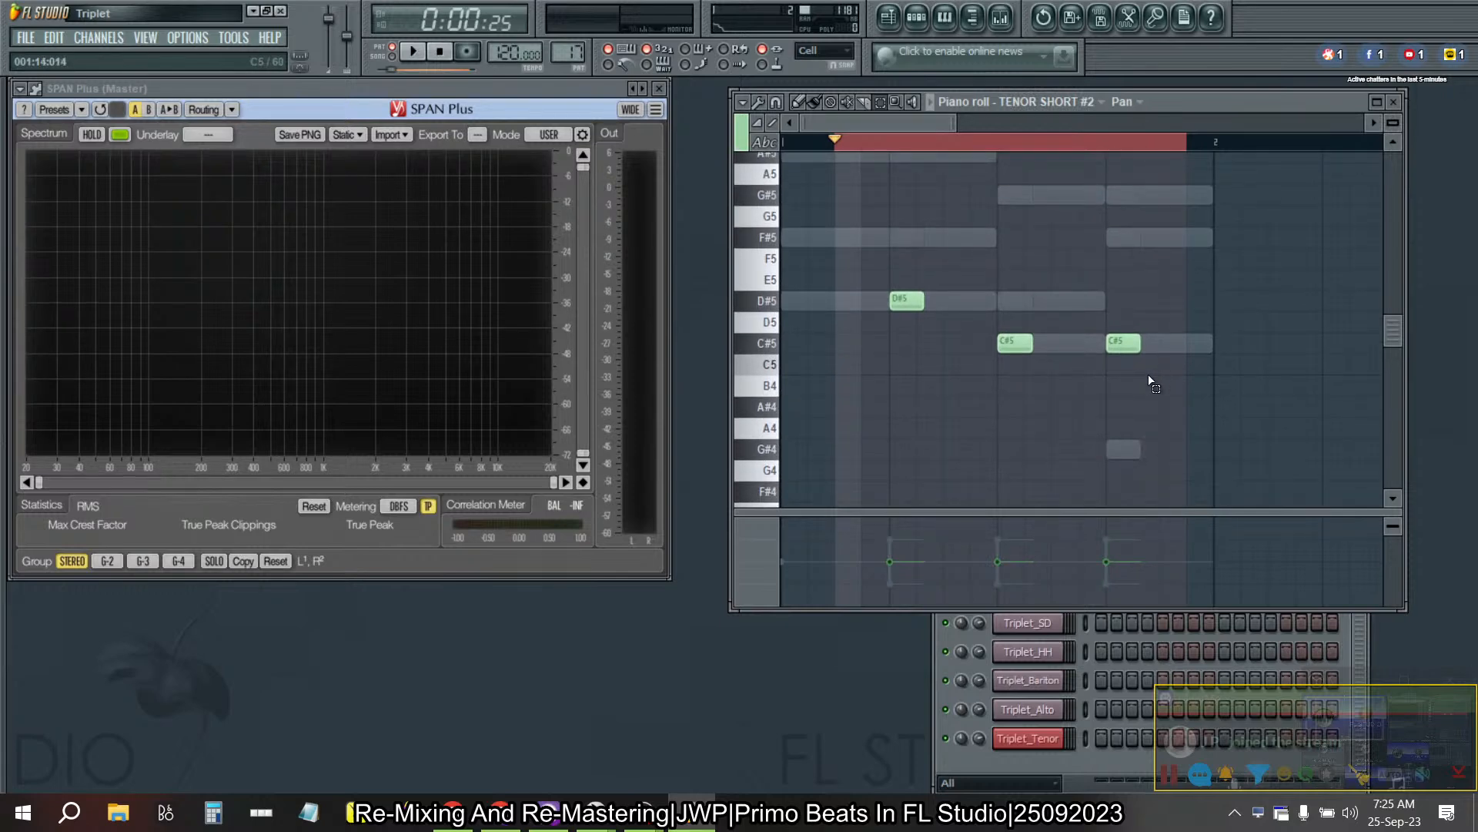
pyautogui.click(1097, 107)
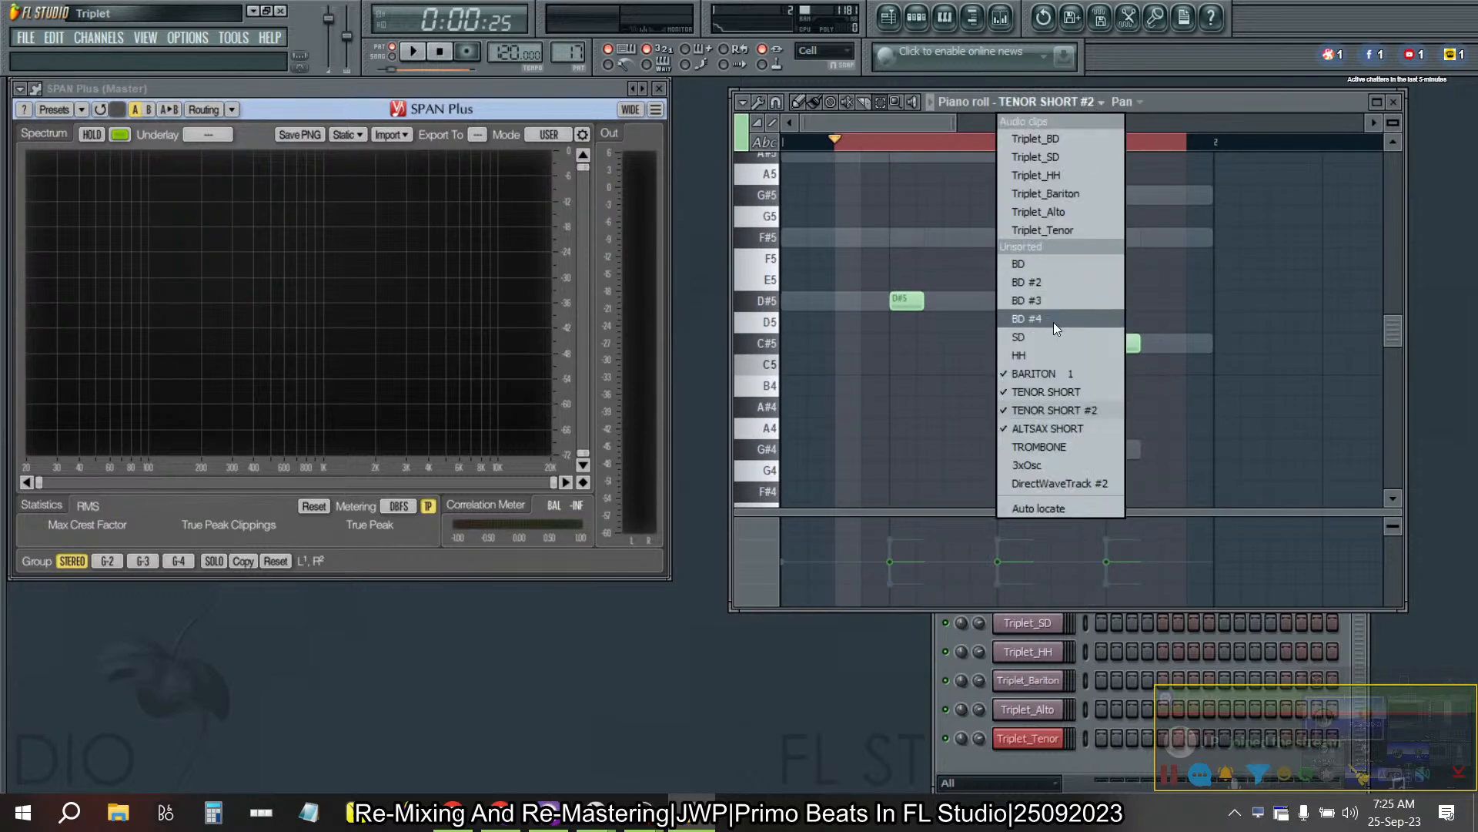
pyautogui.click(1044, 391)
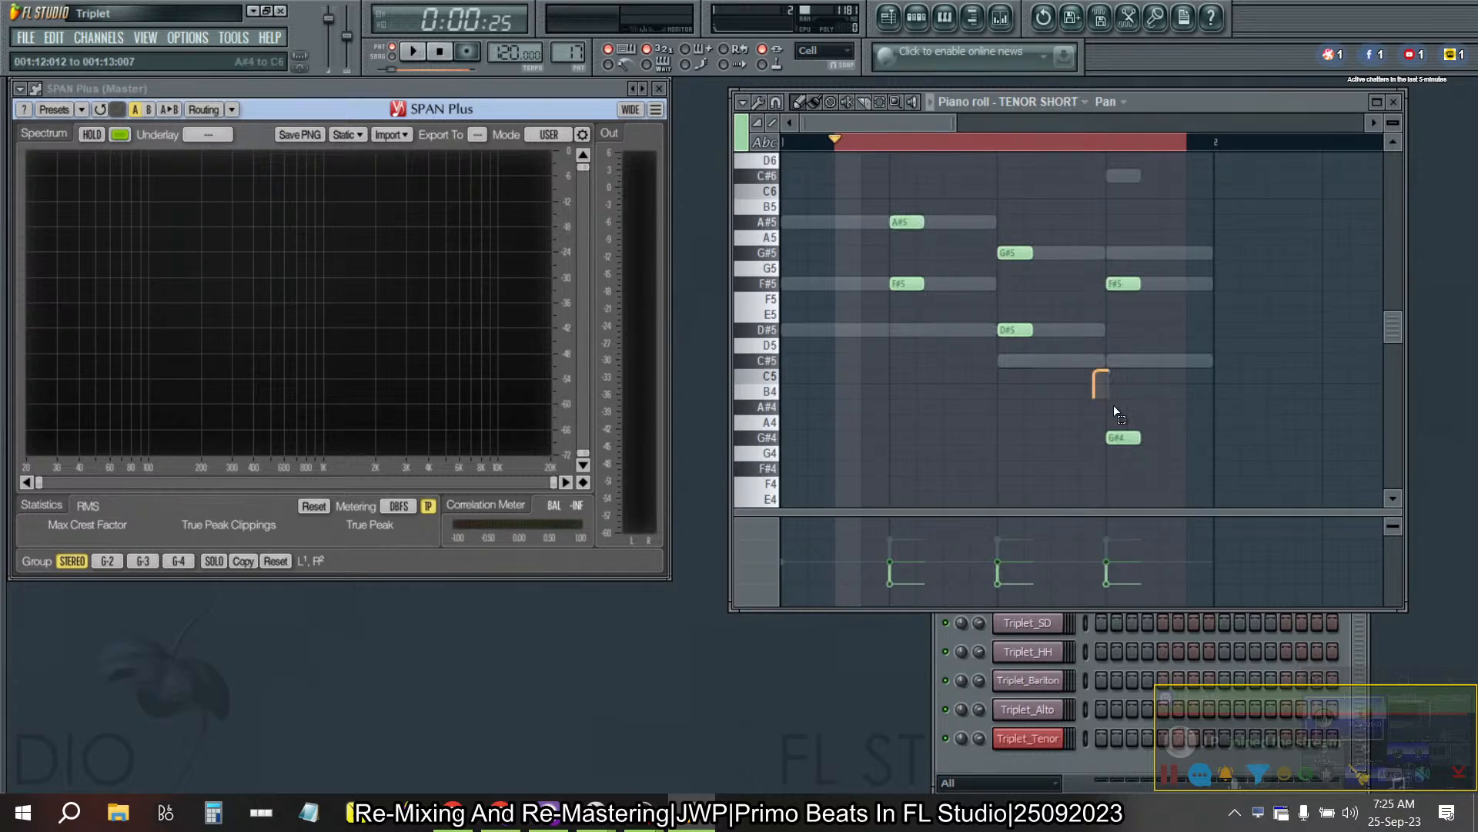
# - Swap the last chord's tenor notes in Pattern 17, moving G#4 to TENOR SHORT #2 and C#5 to TENOR SHORT
pyautogui.rightClick(1133, 437)
pyautogui.click(1058, 101)
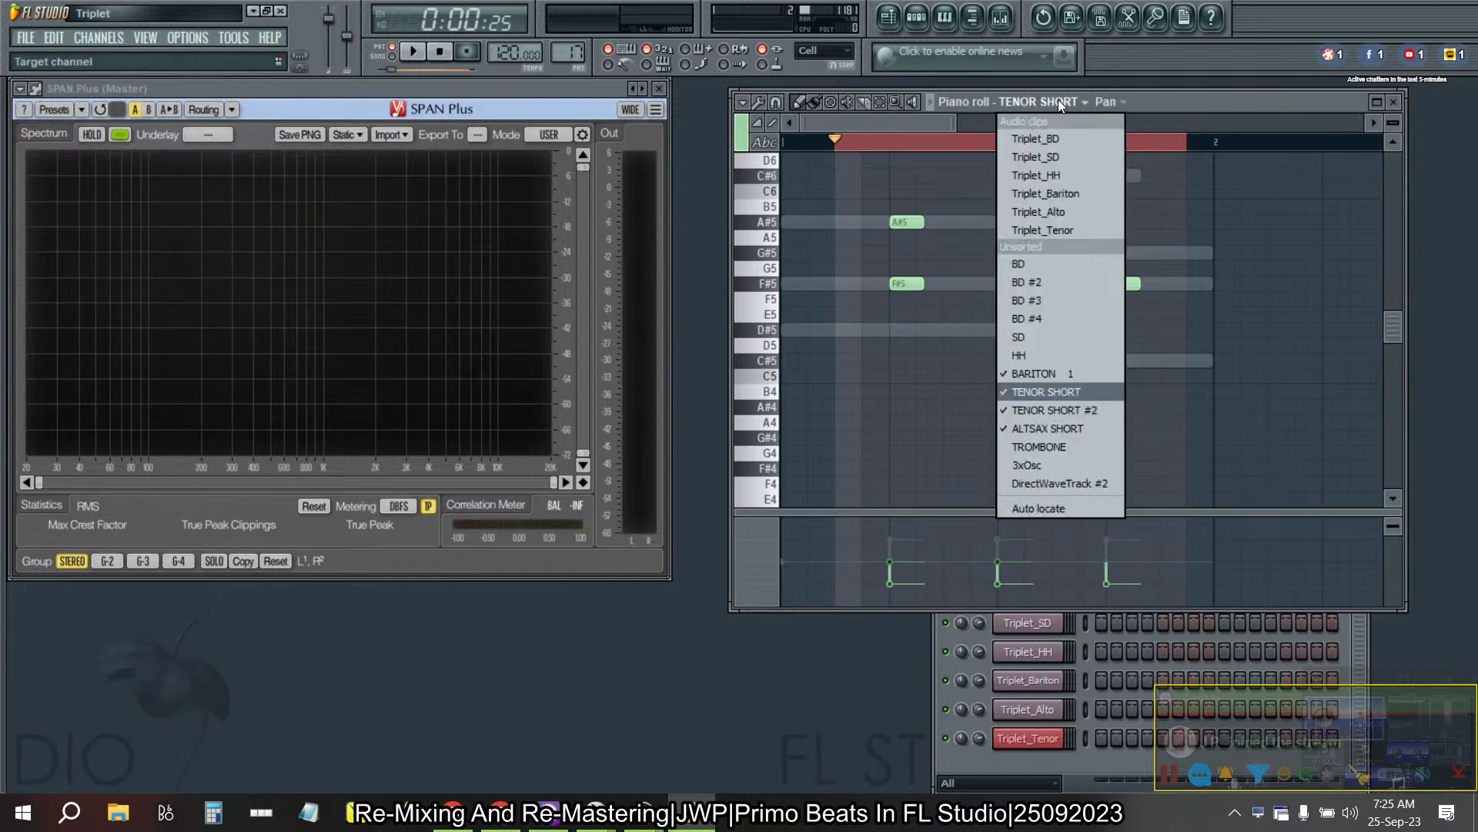
pyautogui.click(1029, 407)
pyautogui.hotkey('ctrl', 'v')
pyautogui.moveTo(1193, 379); pyautogui.dragTo(1106, 306)
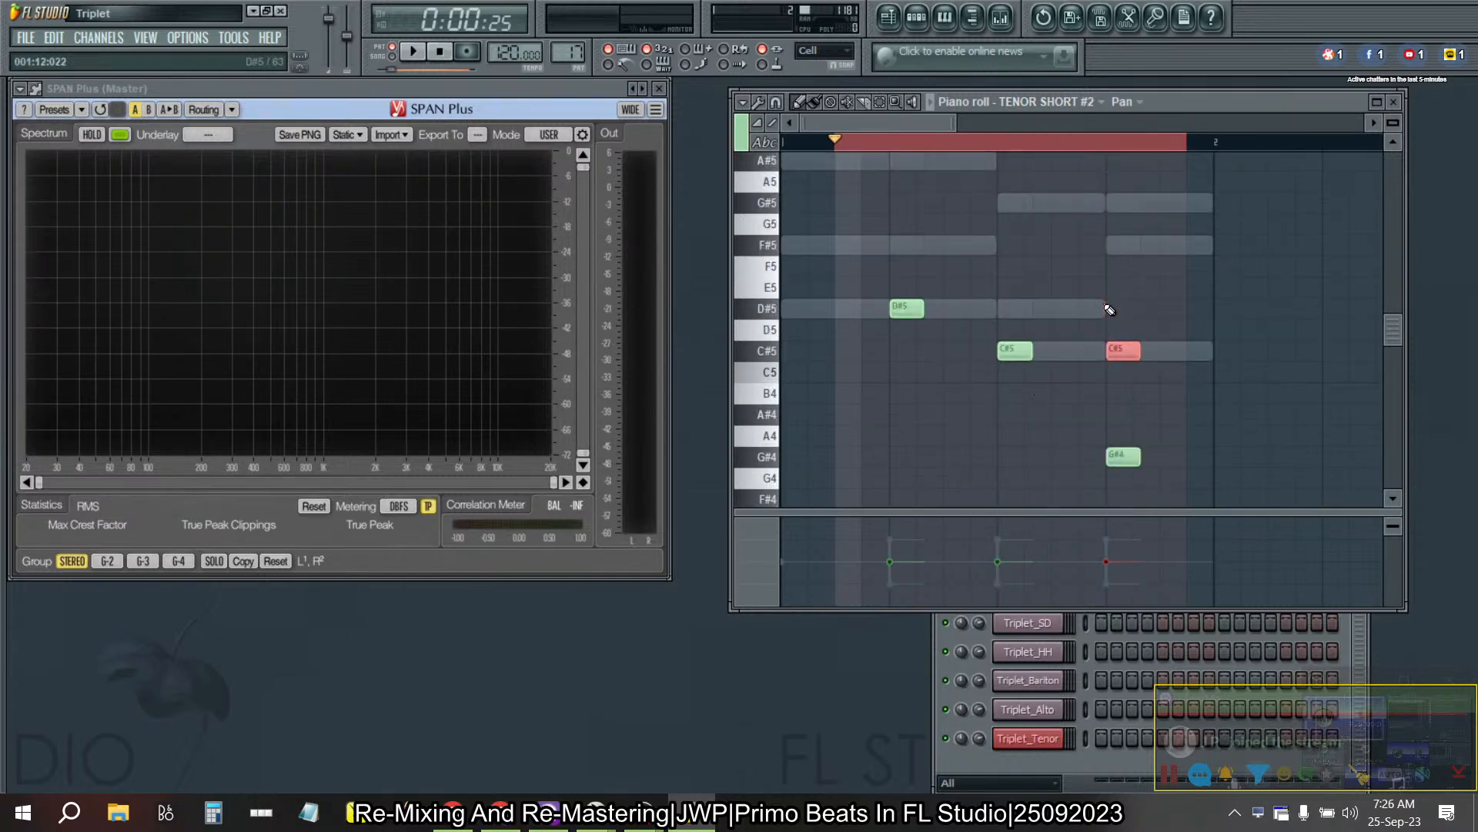
pyautogui.click(1056, 100)
pyautogui.click(1038, 391)
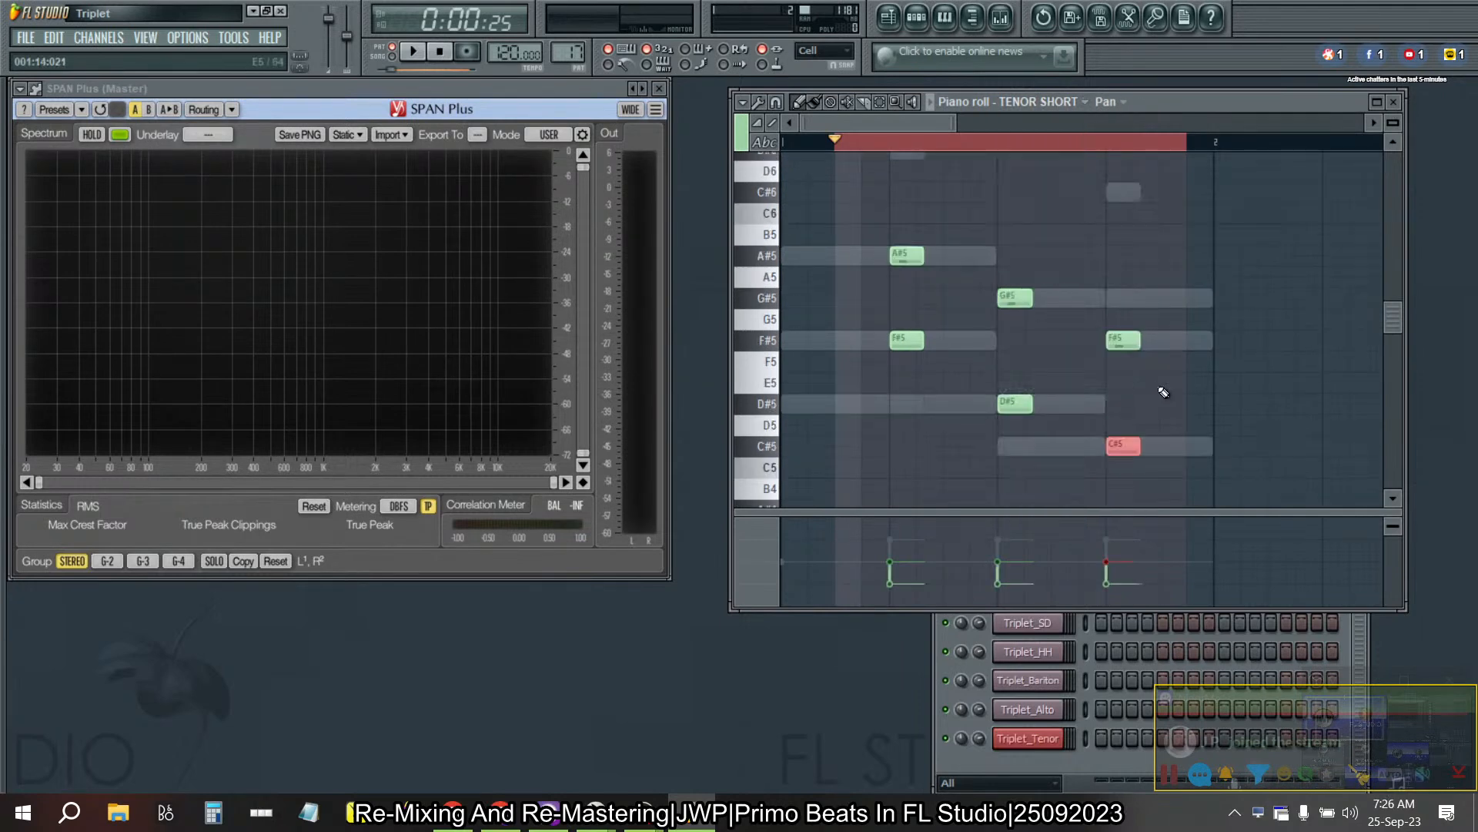
# - Pan the three A#5 TENOR SHORT notes left in Pattern 18 with level scaling
pyautogui.press('KP_Add')
pyautogui.click(1177, 317)
pyautogui.hotkey('ctrl', 'z')
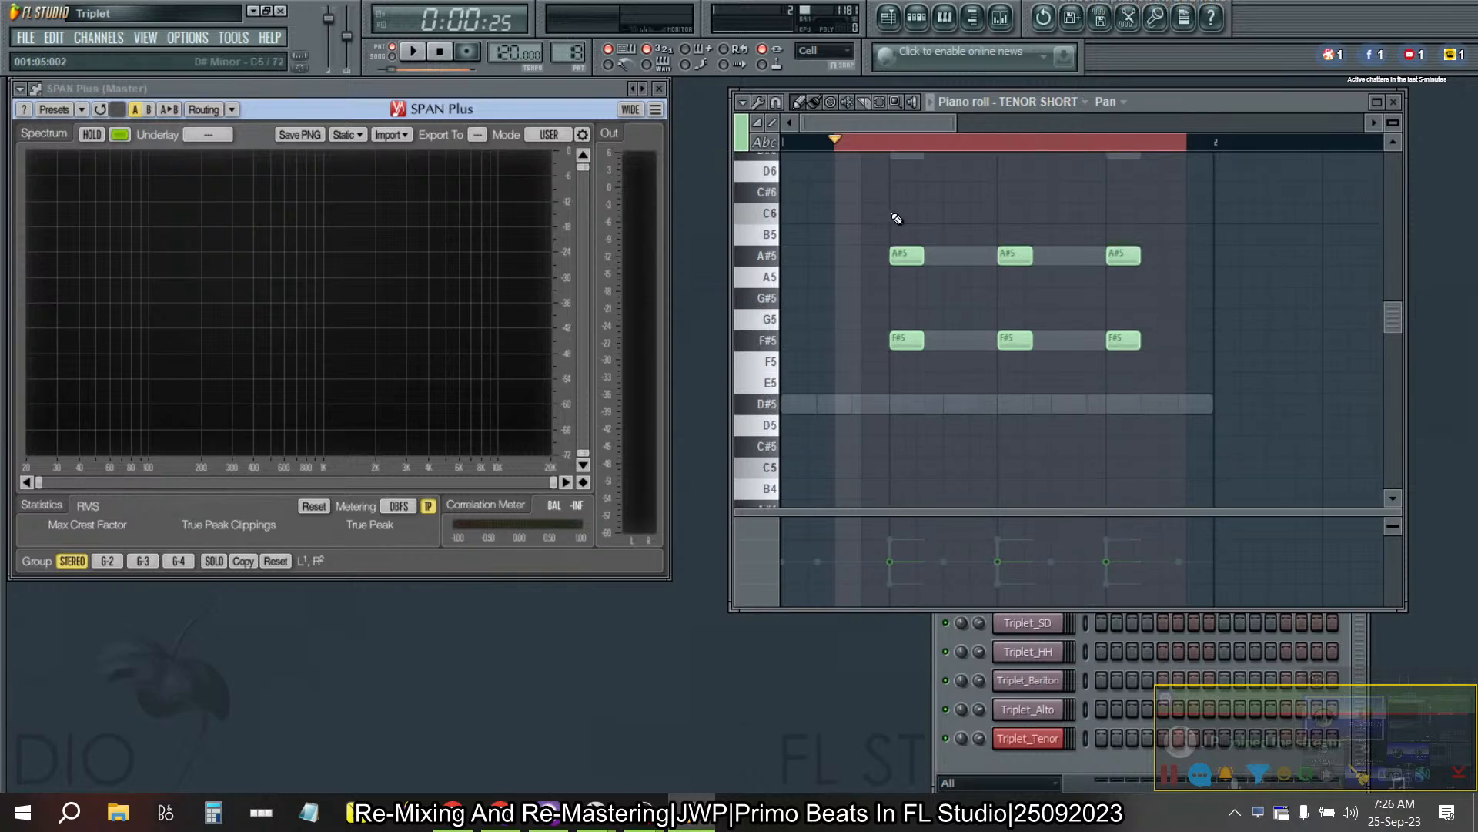
pyautogui.moveTo(1164, 285); pyautogui.dragTo(797, 208)
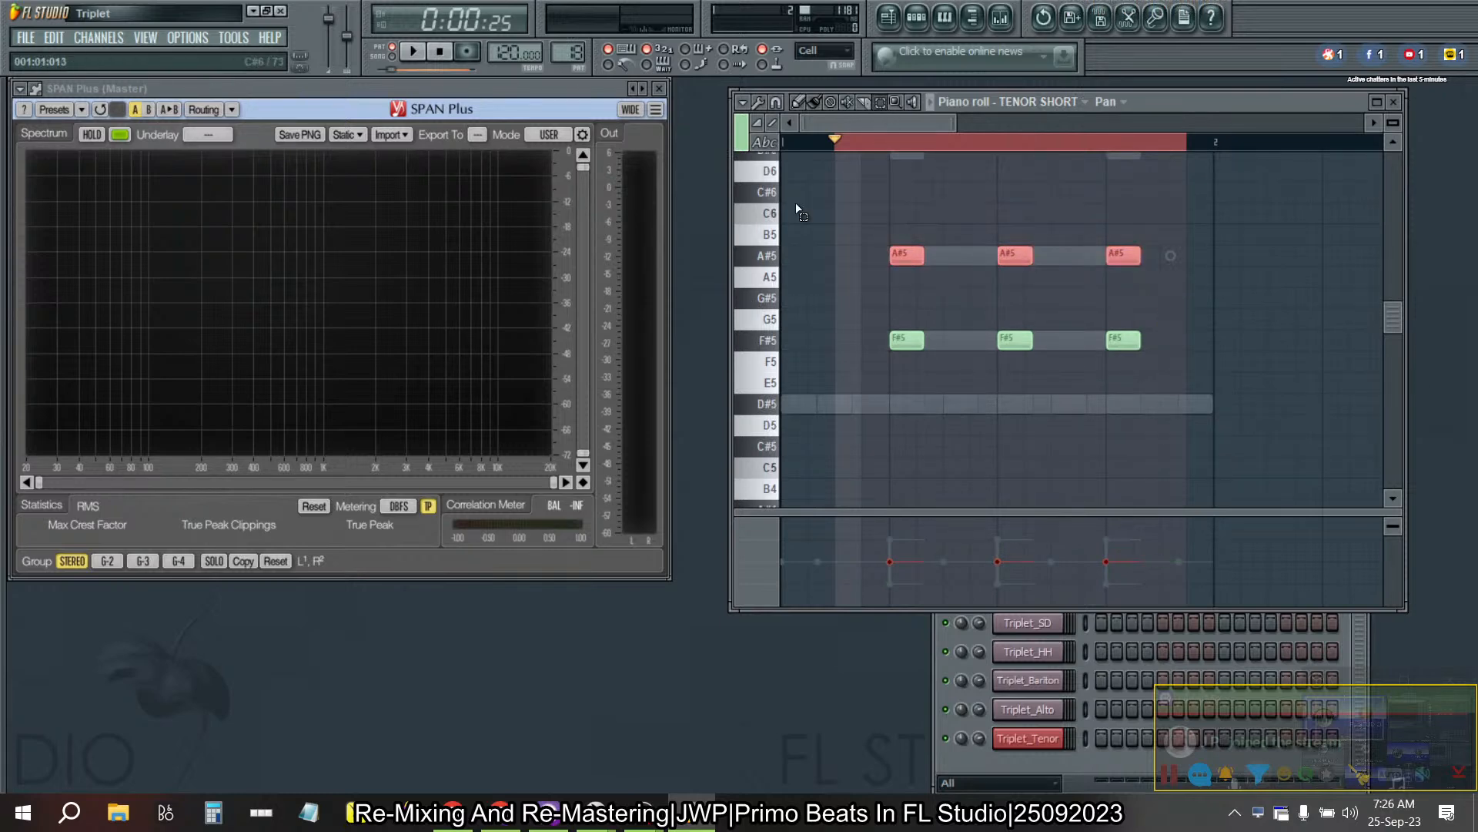
pyautogui.hotkey('alt', 'x')
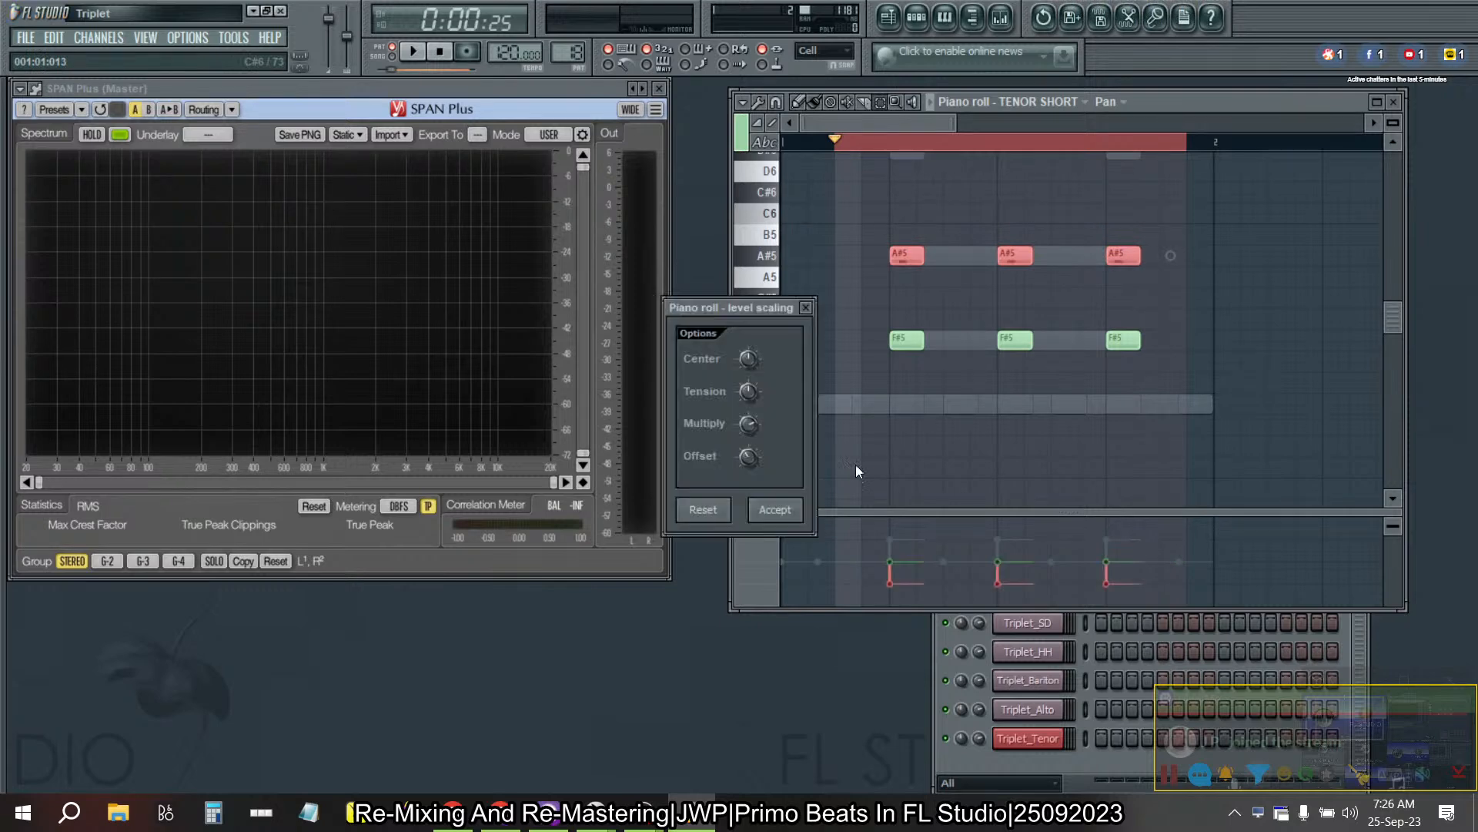
pyautogui.click(775, 510)
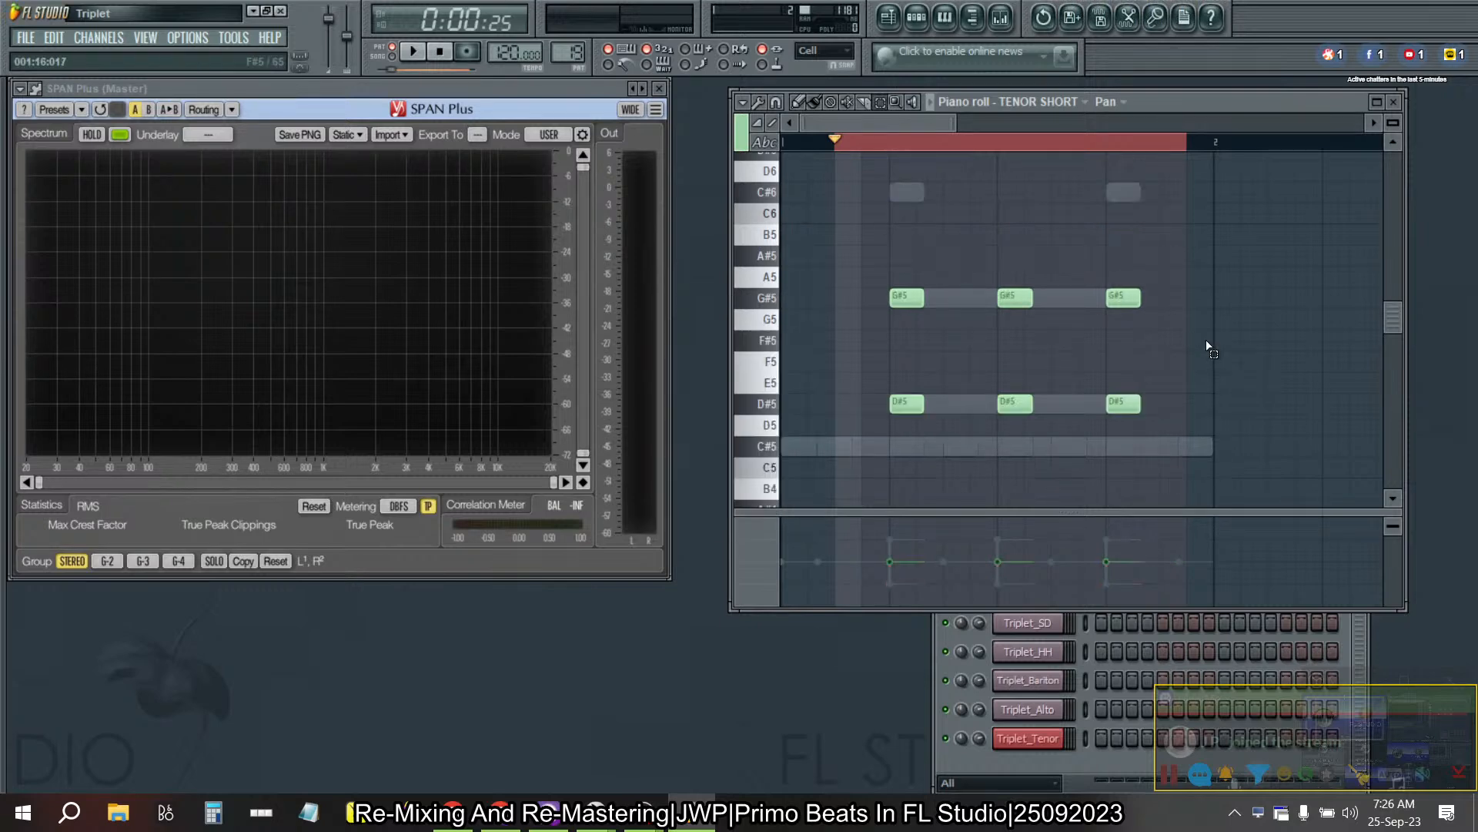
# - Pan the three G#5 TENOR SHORT notes left in Pattern 19 with level scaling
pyautogui.moveTo(897, 254); pyautogui.dragTo(1212, 325)
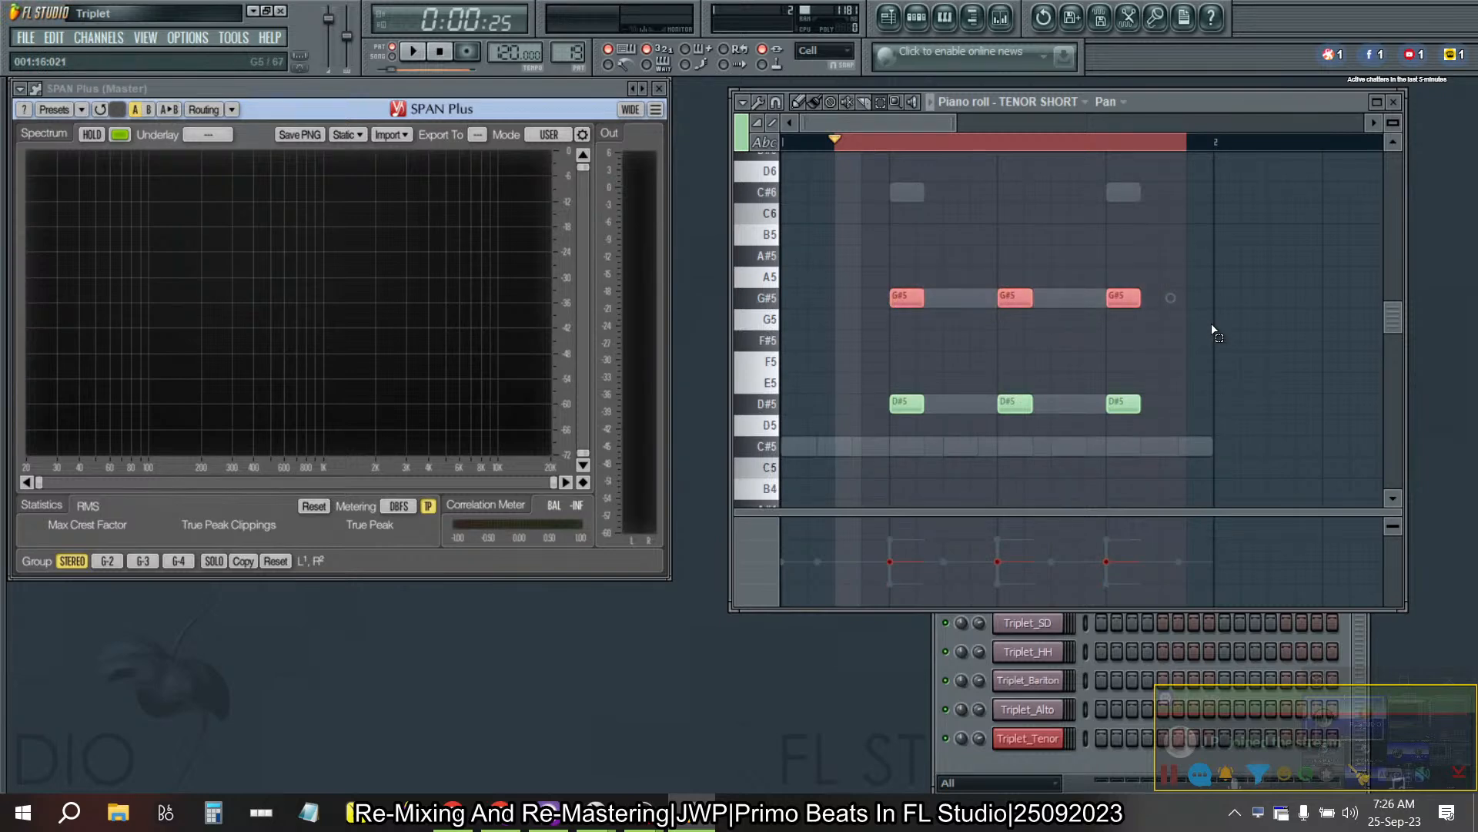
pyautogui.hotkey('alt', 'x')
pyautogui.click(787, 515)
# - Pan the upper TENOR SHORT notes, A#5 and both G#5, left in Pattern 20 with level scaling
pyautogui.press('KP_Add')
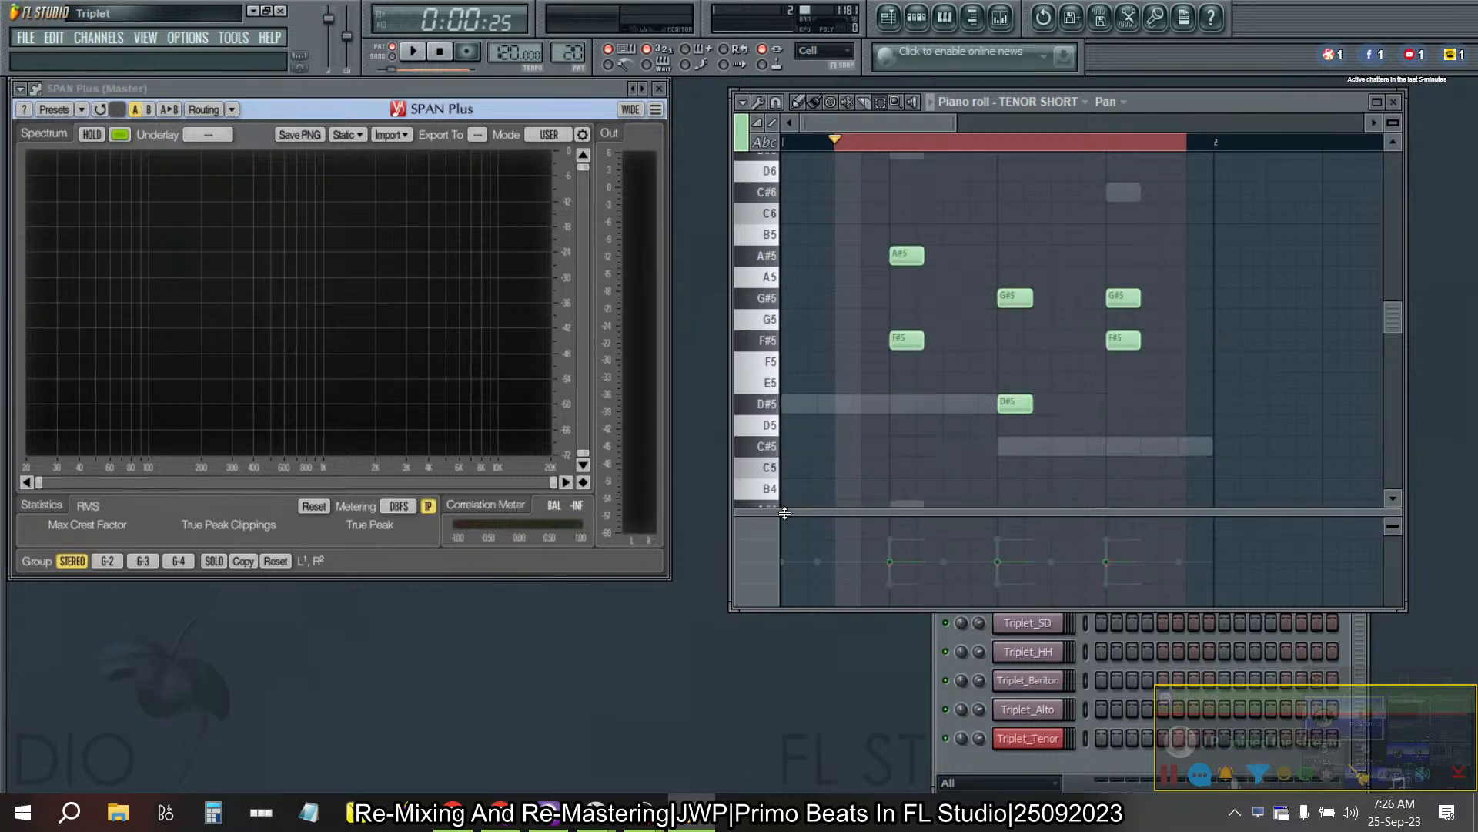
pyautogui.moveTo(1192, 329); pyautogui.dragTo(874, 182)
pyautogui.hotkey('alt', 'x')
pyautogui.click(789, 511)
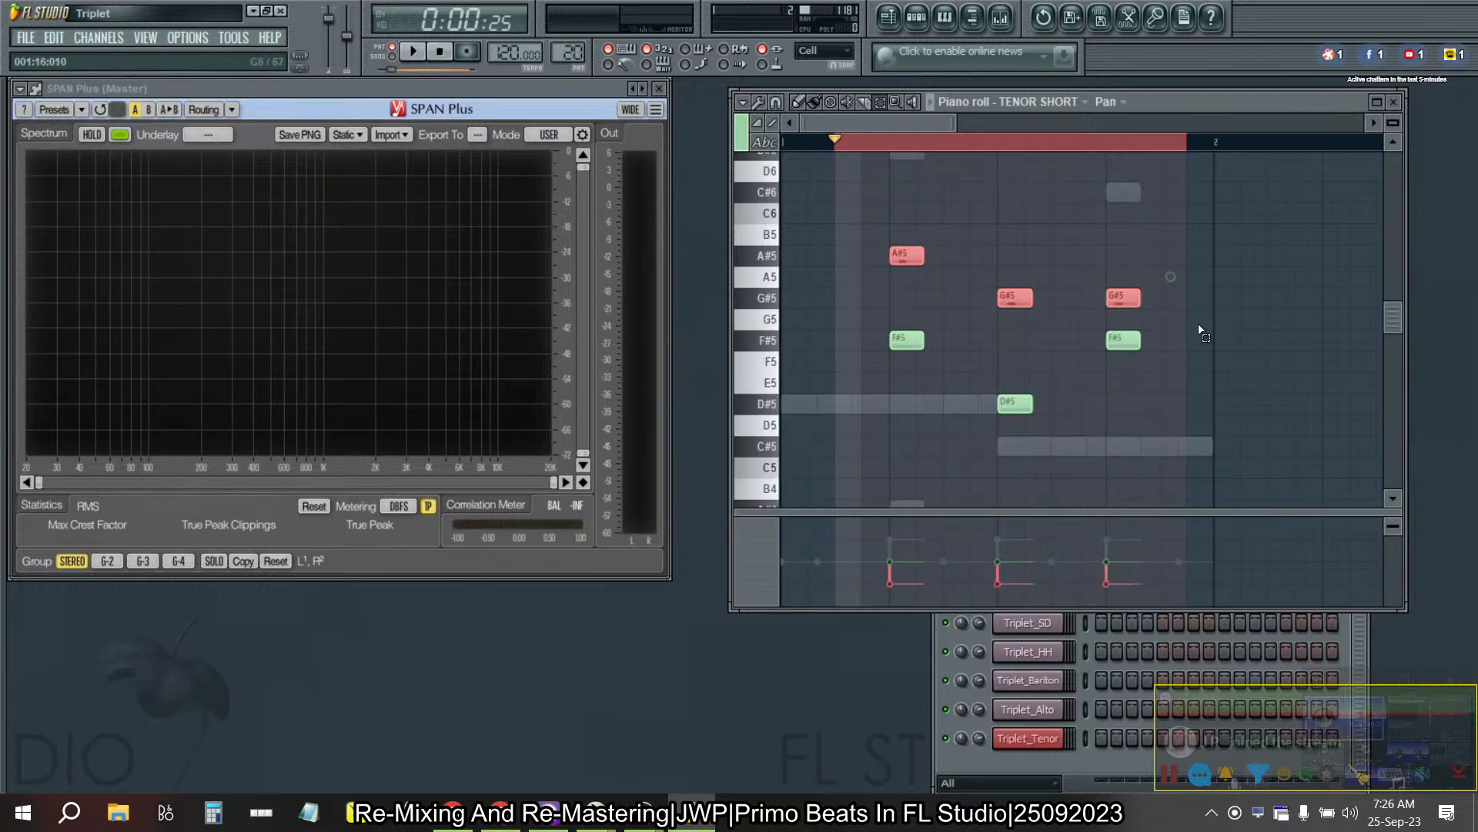
# - Pan the lower TENOR SHORT notes, both F#5 and D#5, right in Pattern 20 using a 25% level scaling offset
pyautogui.press('KP_Add')
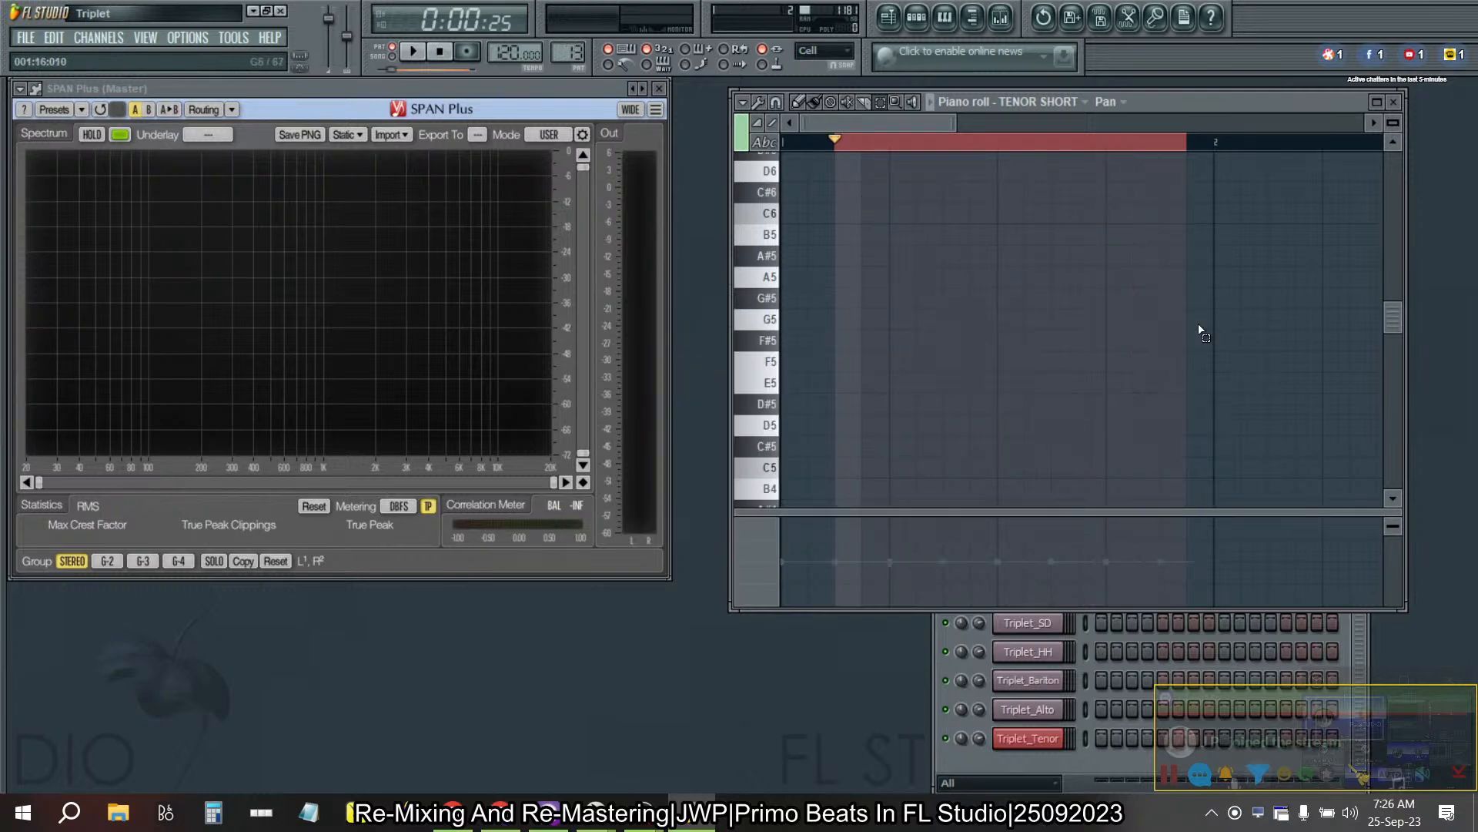
pyautogui.press('KP_Add')
pyautogui.press('KP_Add')
pyautogui.press('KP_Add')
pyautogui.press('KP_Add')
pyautogui.press('KP_Add')
pyautogui.press('KP_Add')
pyautogui.moveTo(1238, 499); pyautogui.dragTo(852, 338)
pyautogui.hotkey('alt', 'x')
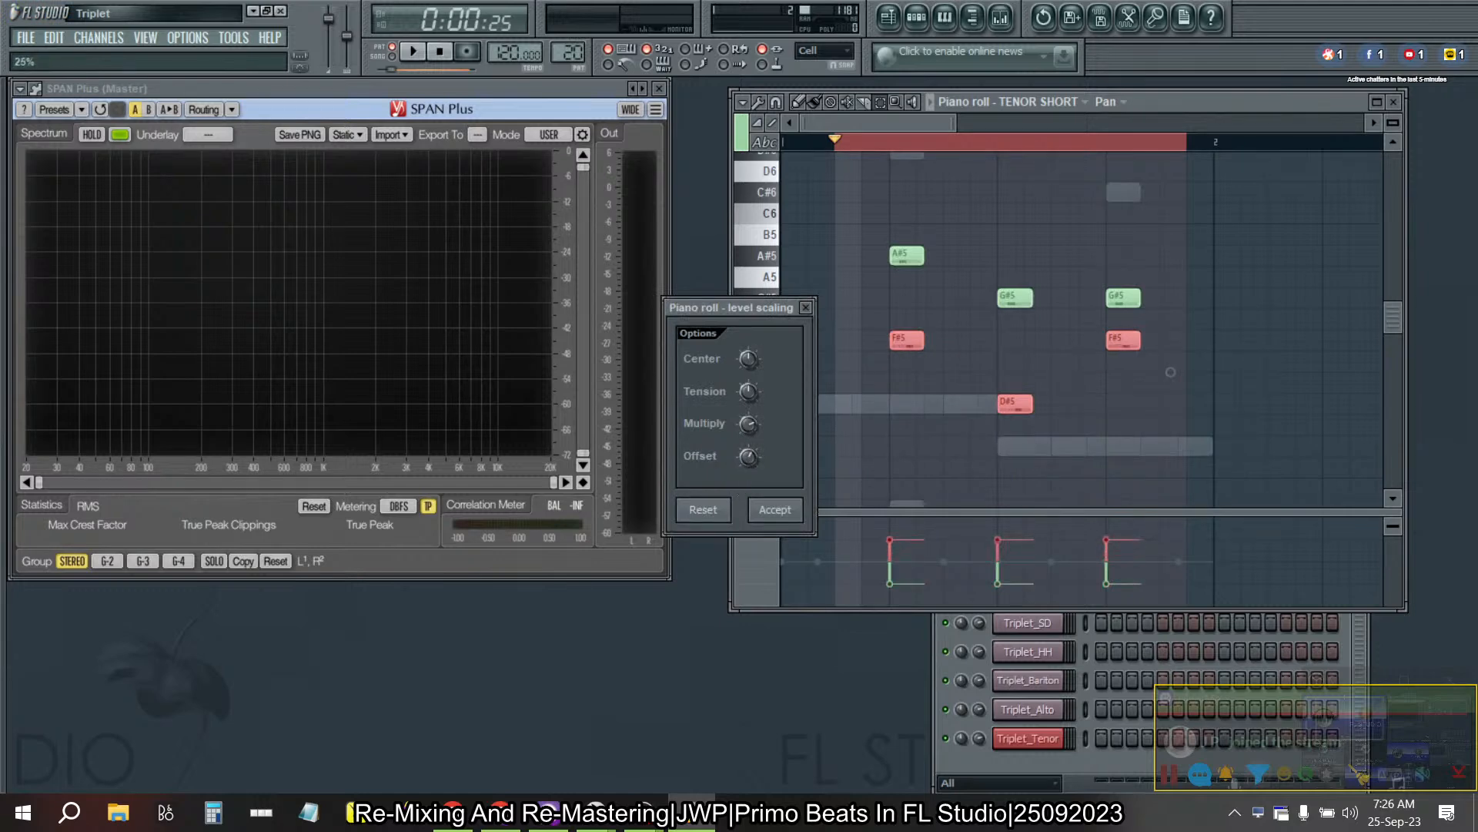
pyautogui.click(773, 507)
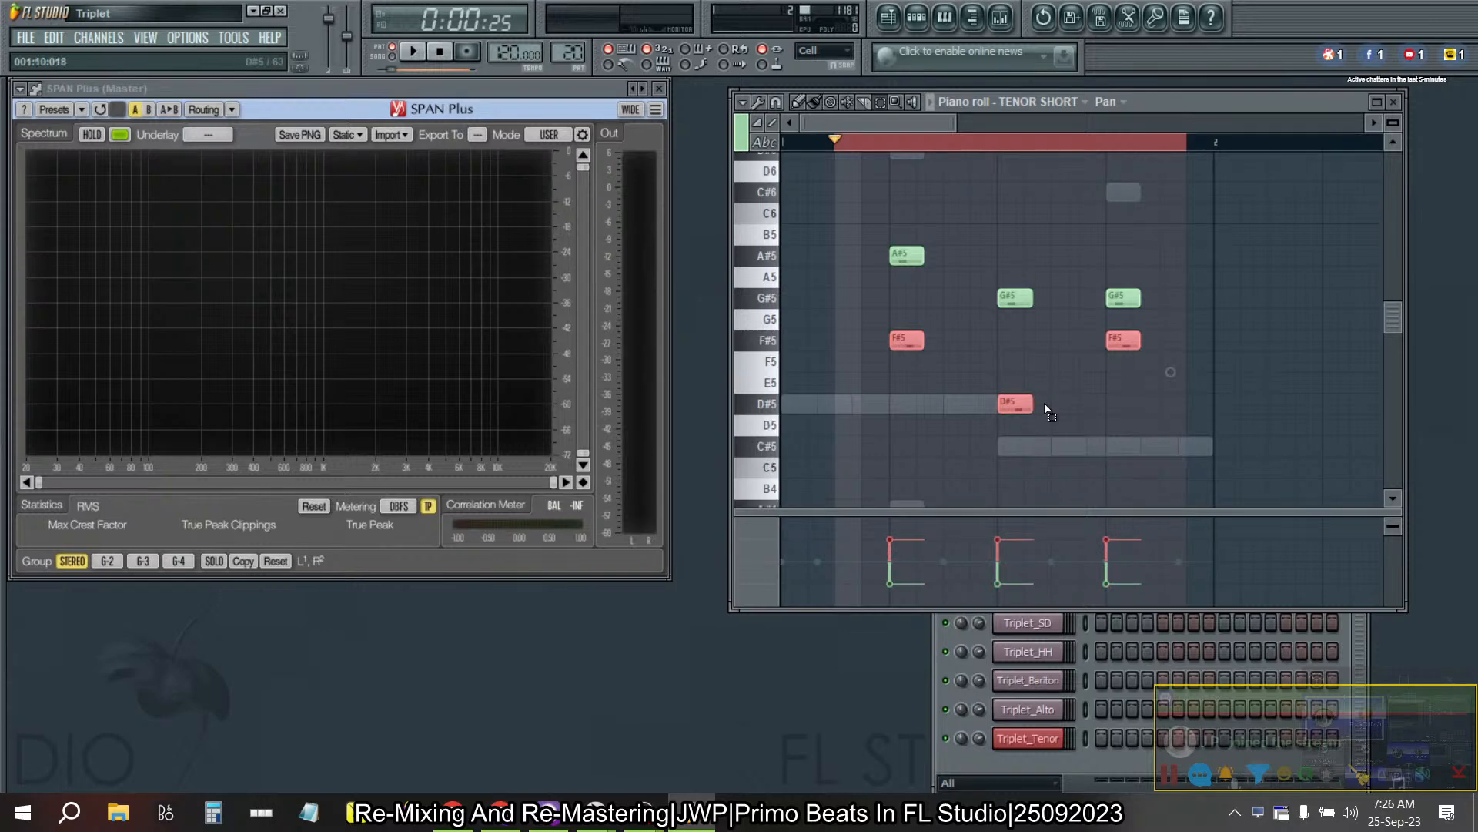
# - Pan the three D#5 TENOR SHORT notes right in Pattern 19 with level scaling
pyautogui.press('KP_Subtract')
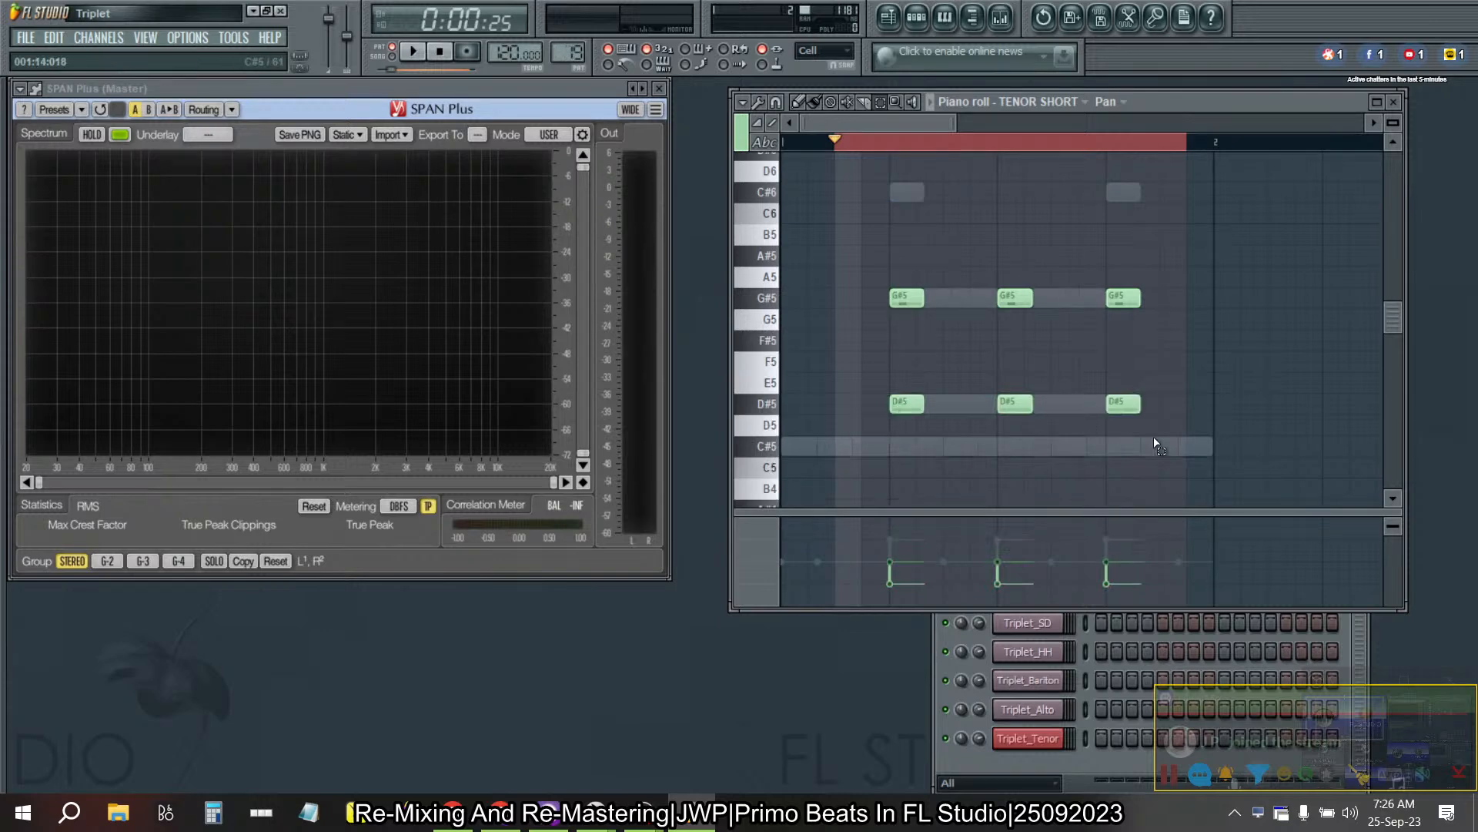
pyautogui.press('KP_Add')
pyautogui.press('KP_Subtract')
pyautogui.moveTo(1181, 438); pyautogui.dragTo(847, 353)
pyautogui.hotkey('alt', 'x')
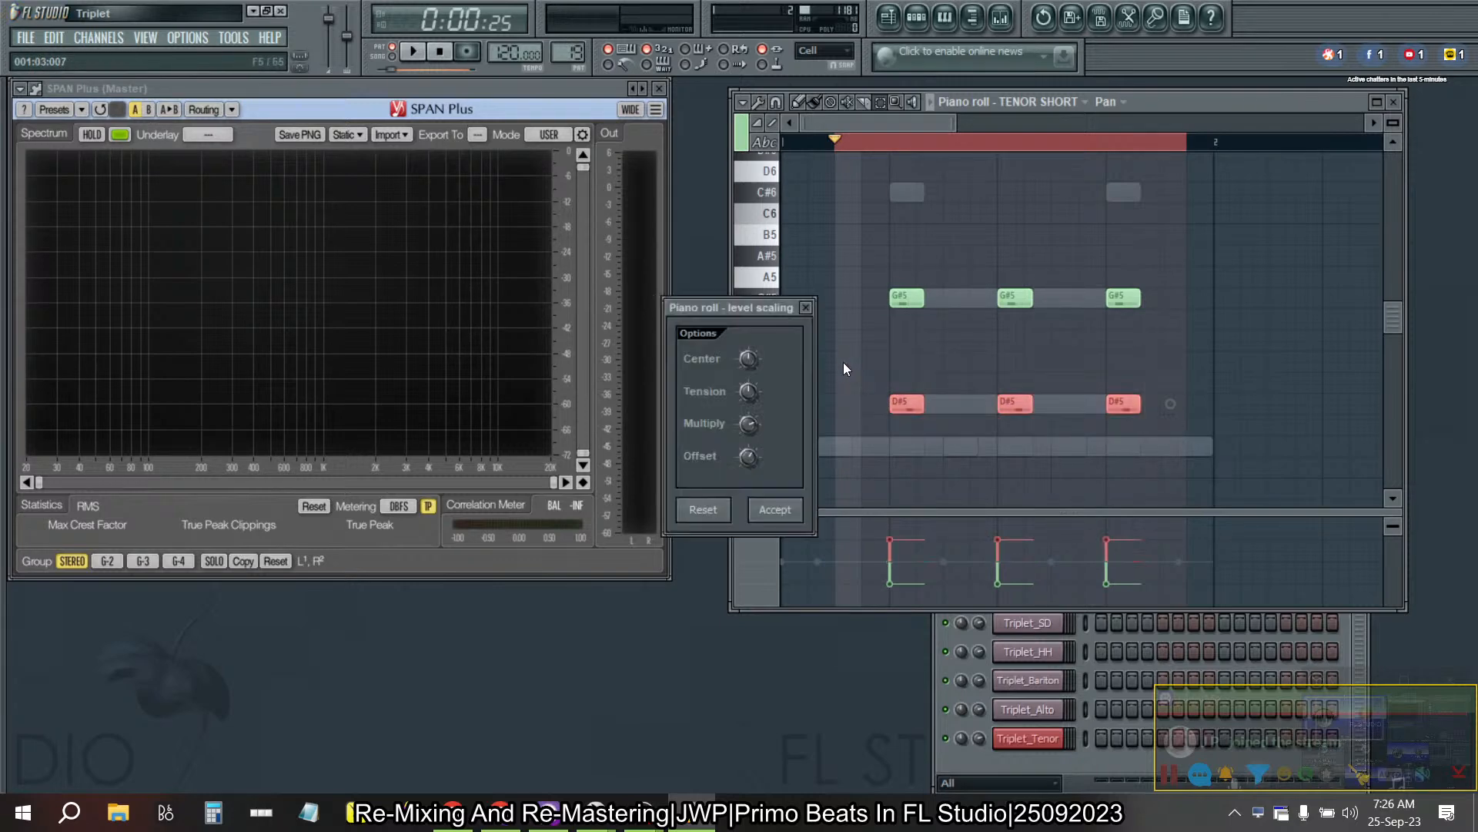
pyautogui.click(786, 502)
# - Pan the three F#5 TENOR SHORT notes right in Pattern 18 with level scaling
pyautogui.press('KP_Subtract')
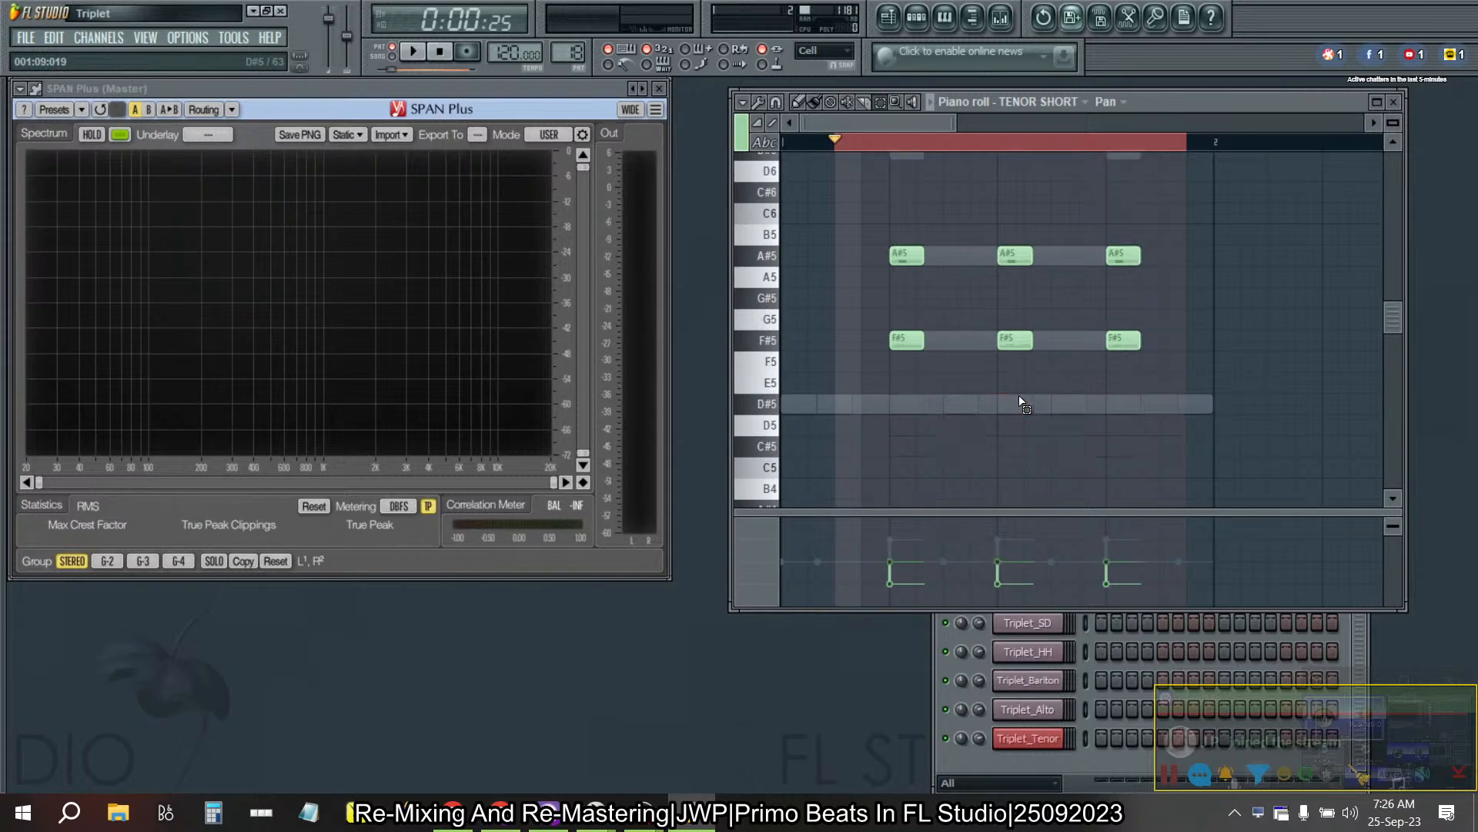
pyautogui.moveTo(1159, 391); pyautogui.dragTo(839, 327)
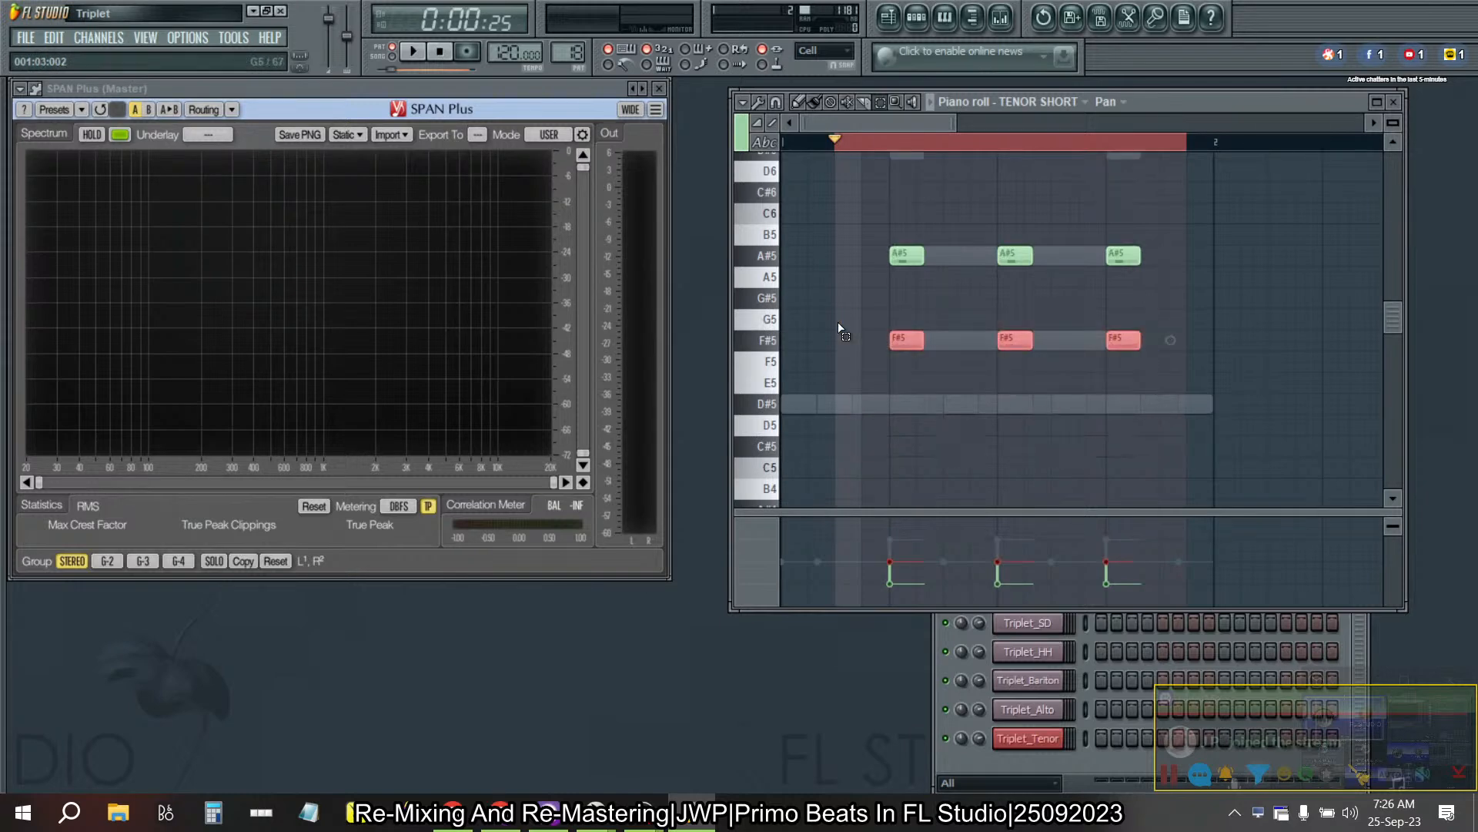
pyautogui.hotkey('alt', 'x')
pyautogui.press('Return')
# - Pan the lower TENOR SHORT notes F#5, D#5 and C#5 right in Pattern 17, leaving the last chord's F#5 out of the selection
pyautogui.press('KP_Subtract')
pyautogui.moveTo(1183, 474); pyautogui.dragTo(868, 331)
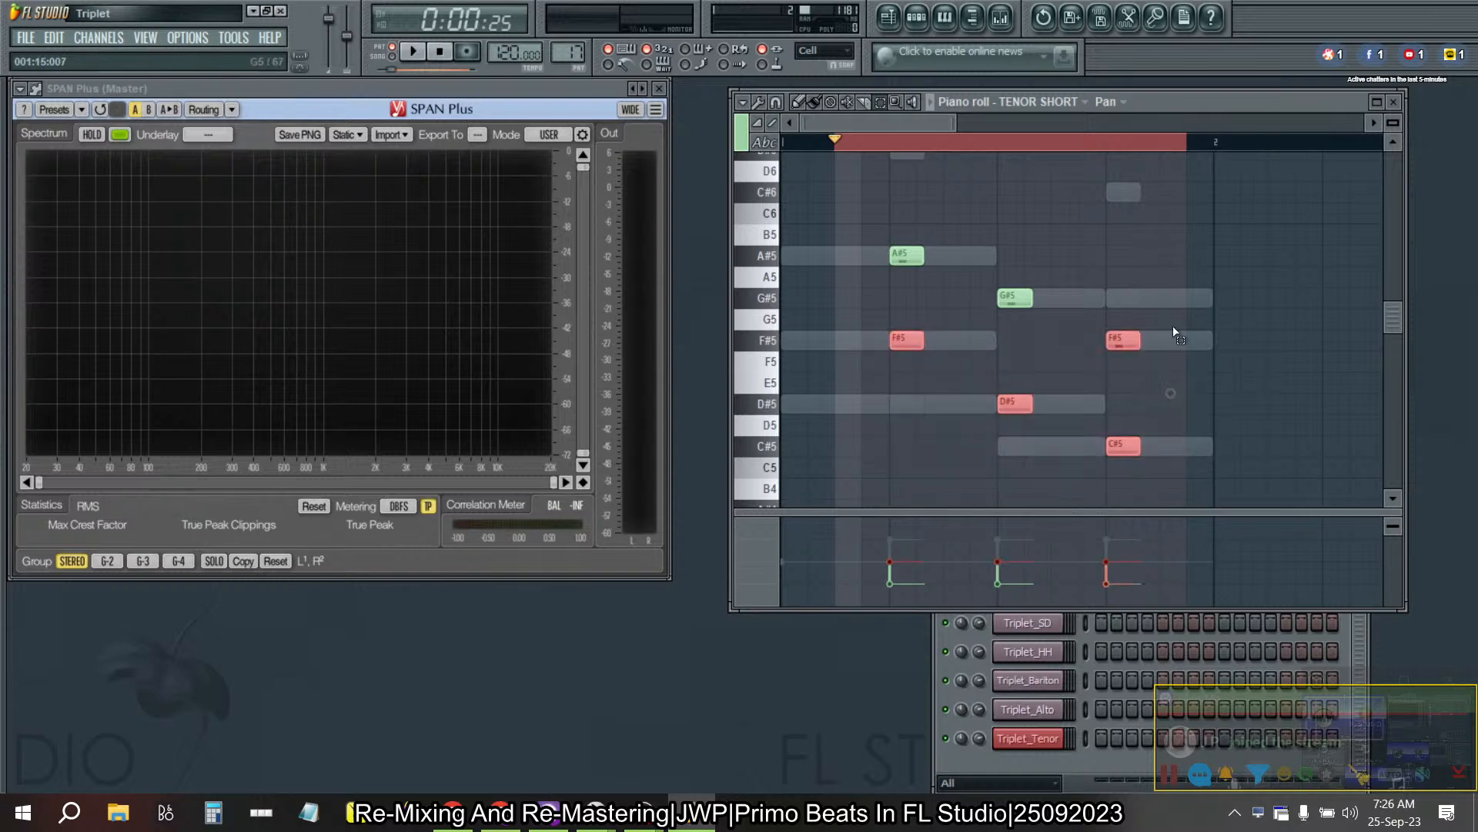
pyautogui.click(1122, 348)
pyautogui.moveTo(1145, 456)
pyautogui.mouseDown()
pyautogui.moveTo(1152, 488)
pyautogui.moveTo(968, 402)
pyautogui.moveTo(1153, 483)
pyautogui.mouseUp()
pyautogui.click(918, 344)
pyautogui.hotkey('alt', 'x')
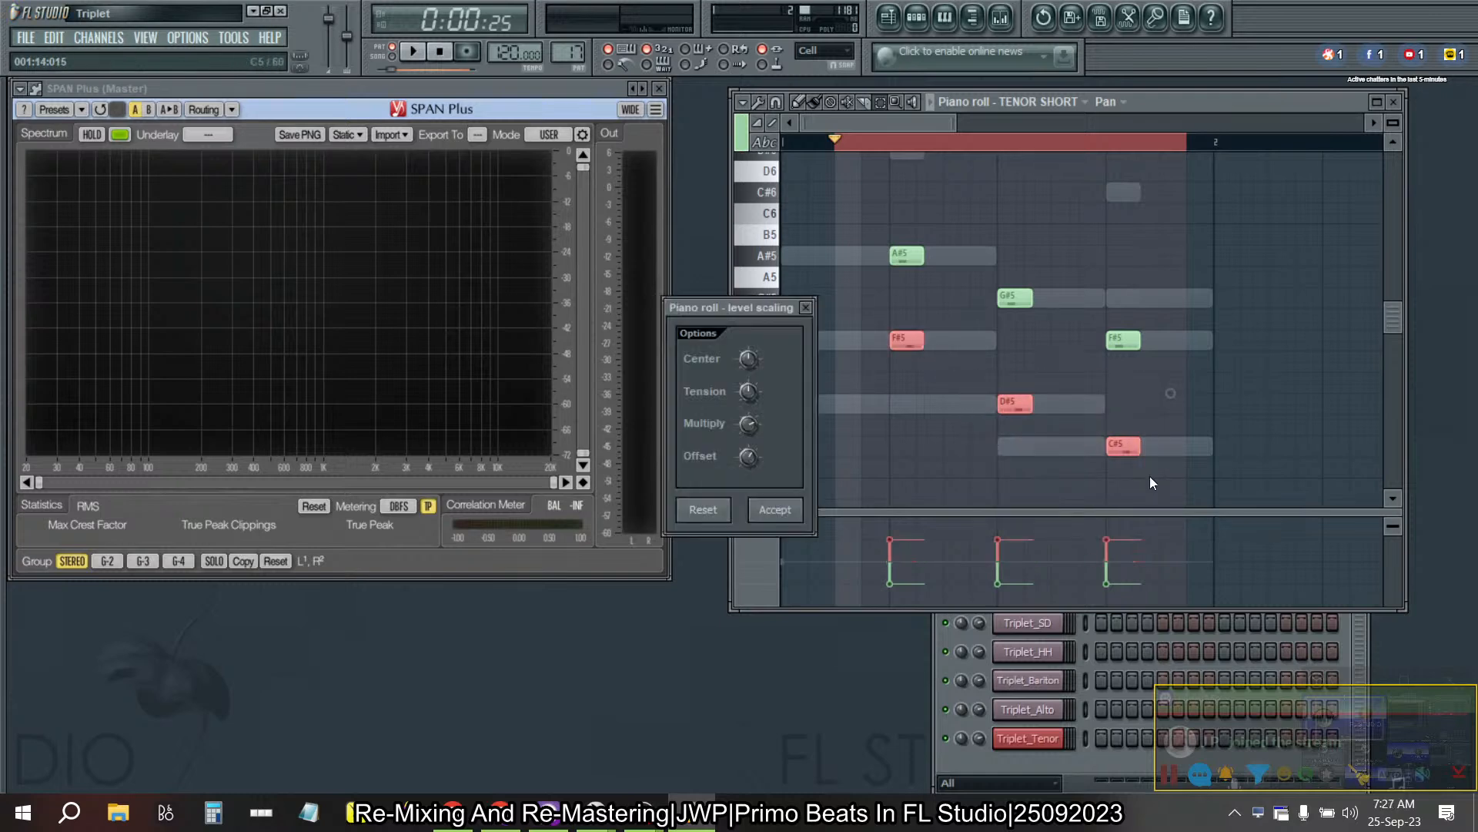
pyautogui.press('Escape')
pyautogui.hotkey('ctrl', 'z')
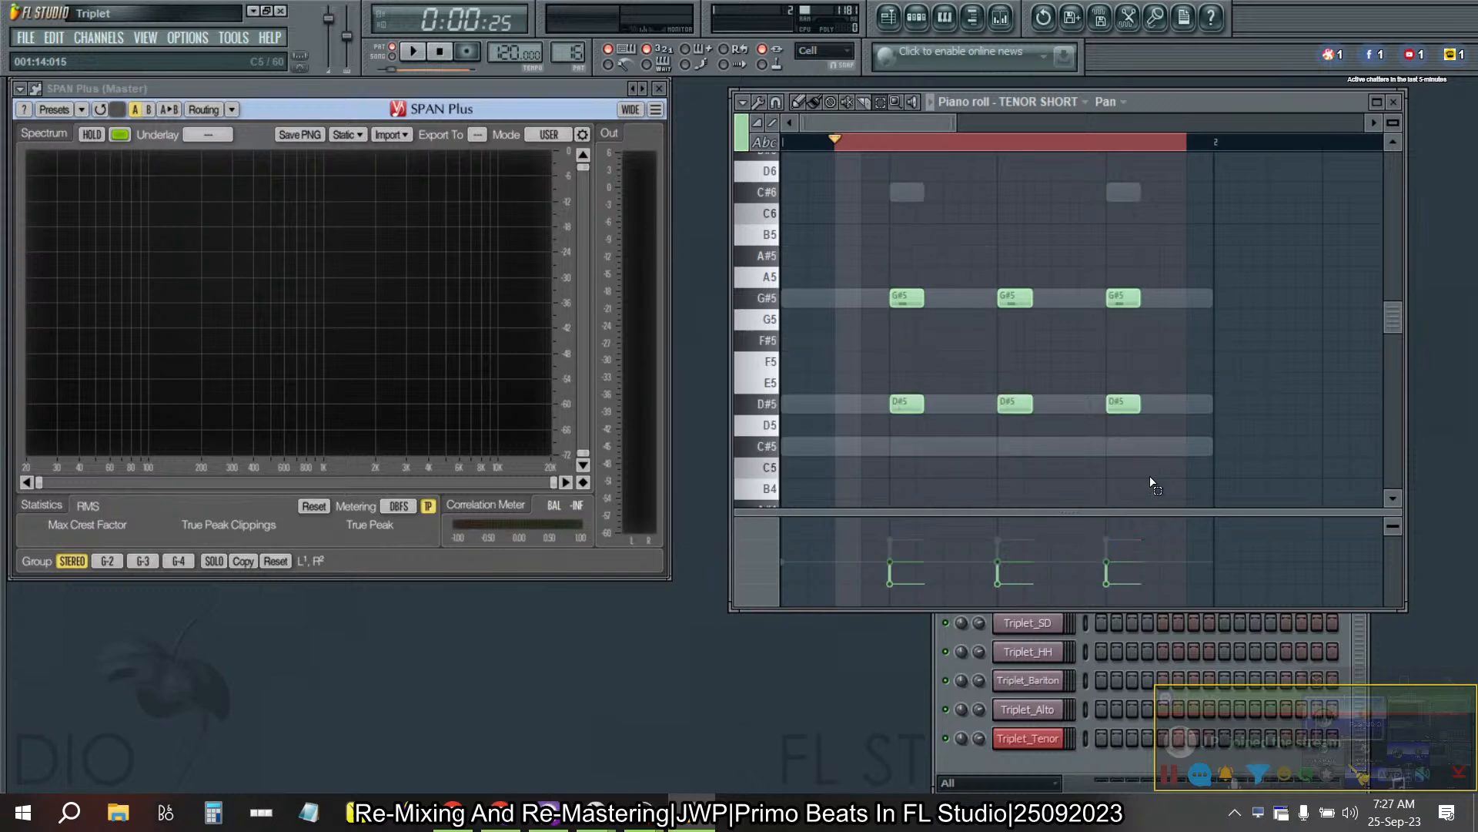
# - Pan the three D#5 TENOR SHORT notes right in Pattern 16 with level scaling
pyautogui.moveTo(1195, 456); pyautogui.dragTo(890, 373)
pyautogui.hotkey('alt', 'x')
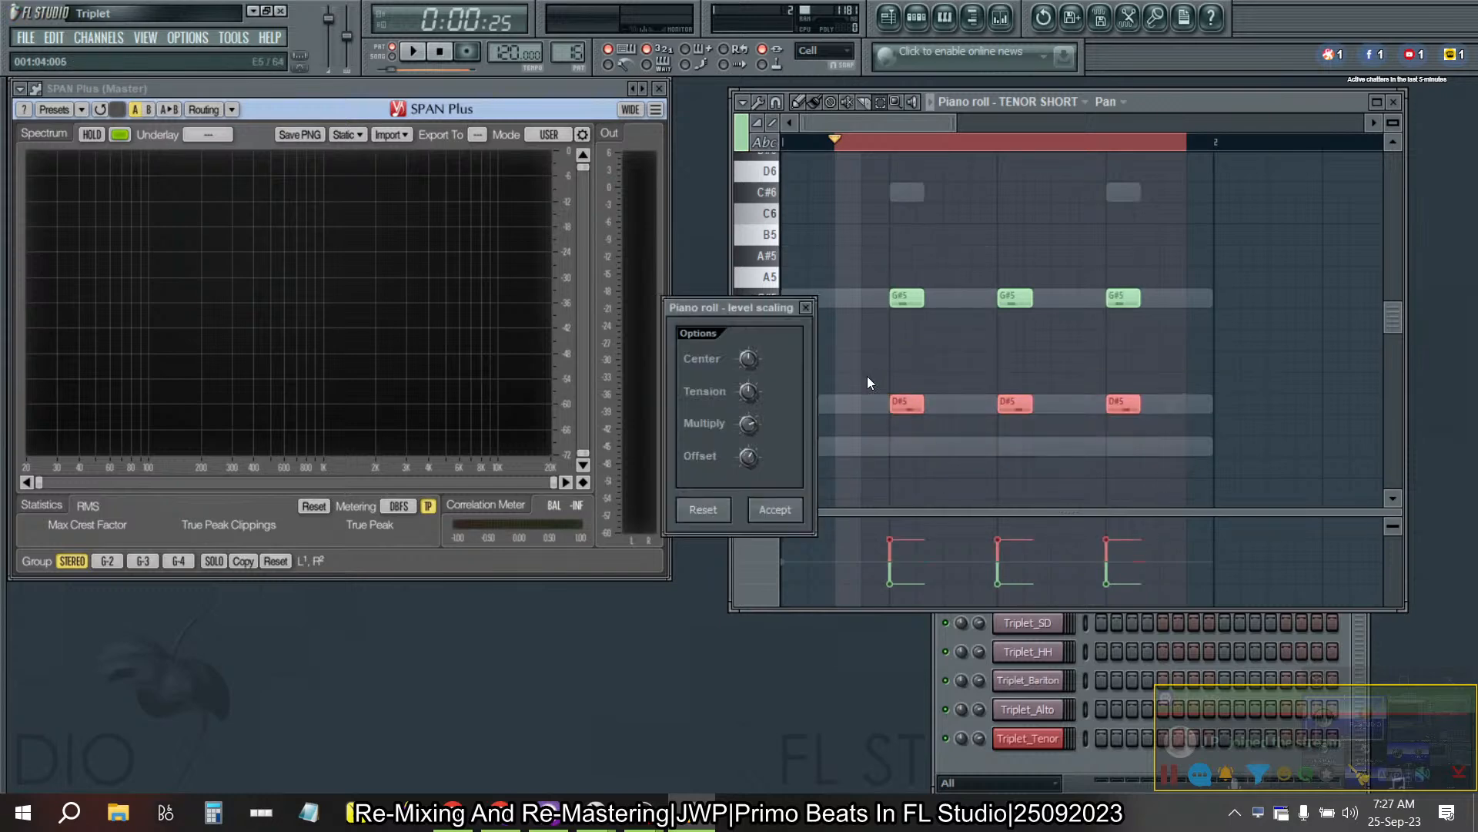
pyautogui.click(776, 510)
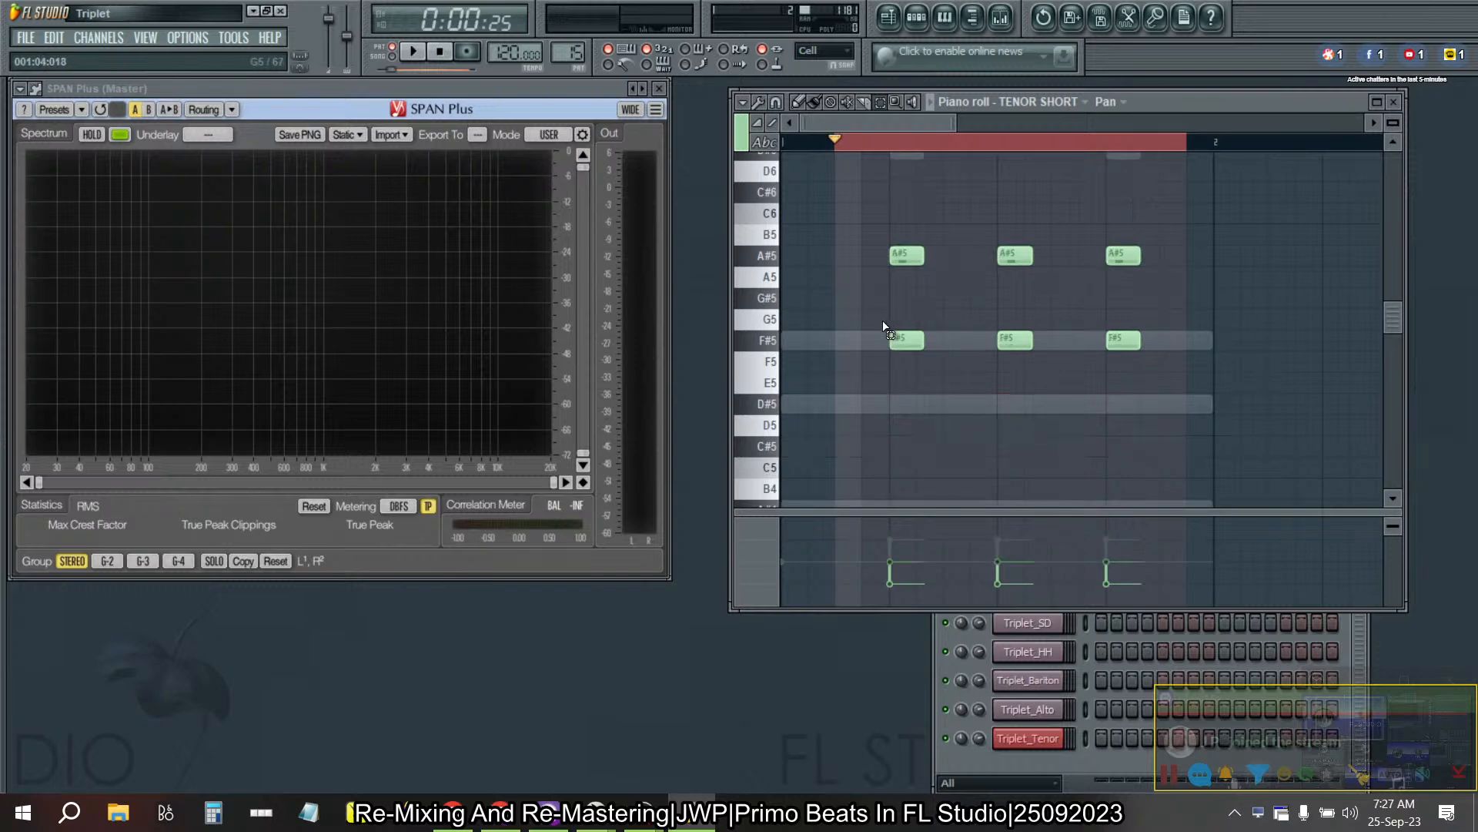
# - Pan the three F#5 TENOR SHORT notes right in Pattern 15 with level scaling and close the piano roll
pyautogui.moveTo(885, 329); pyautogui.dragTo(1253, 412)
pyautogui.hotkey('alt', 'x')
pyautogui.click(780, 514)
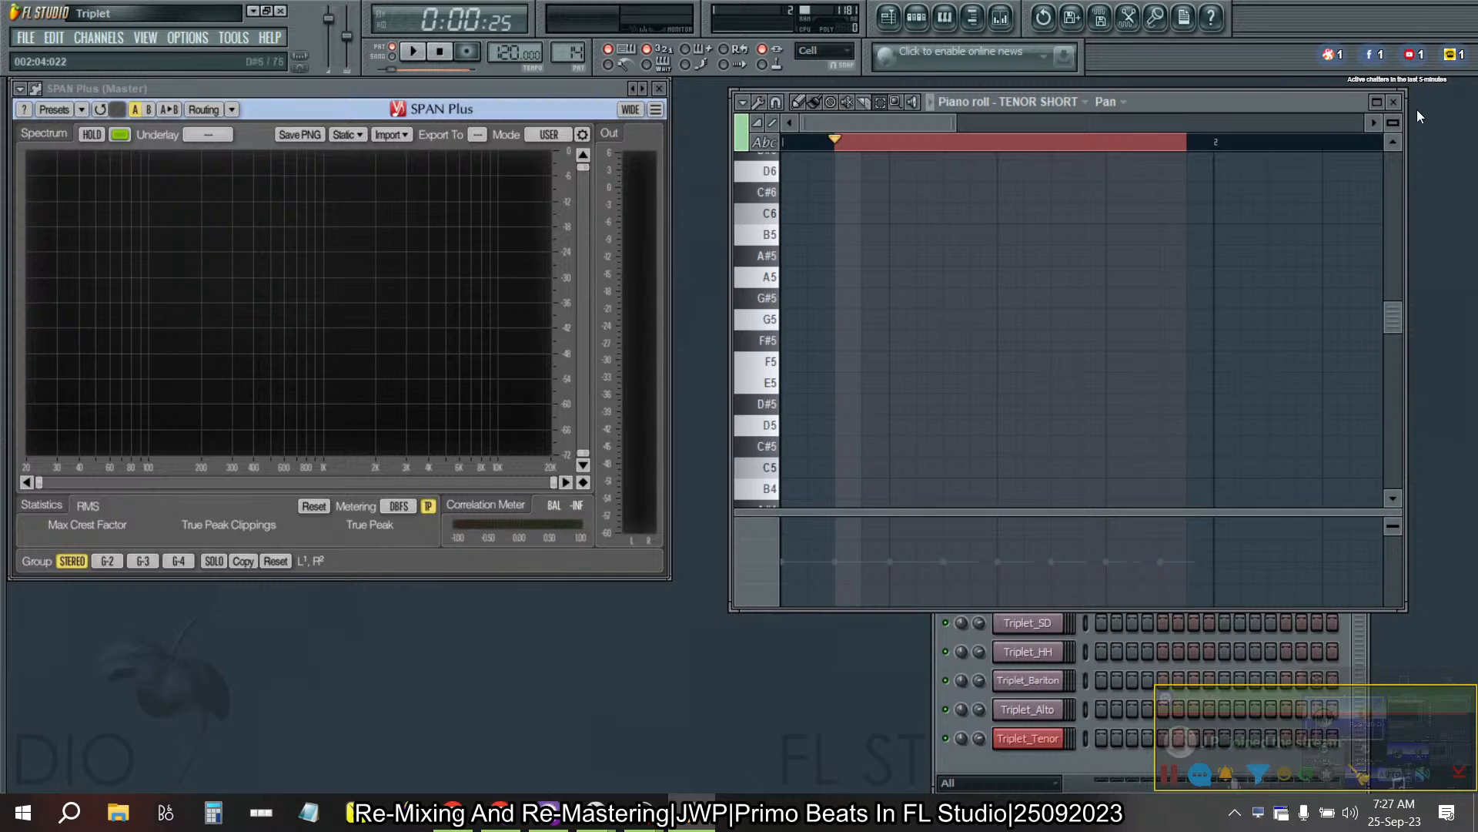
pyautogui.click(1399, 103)
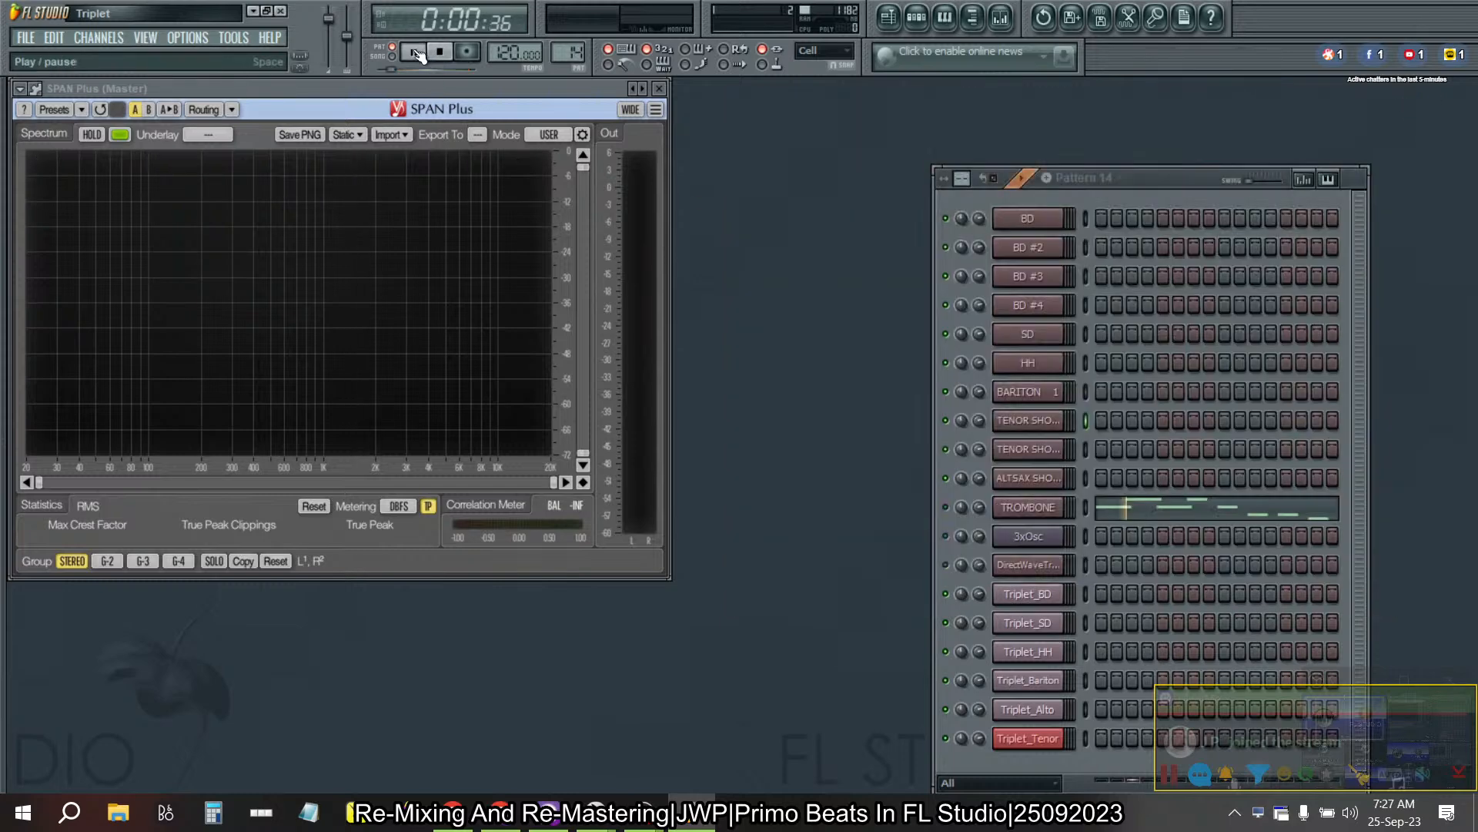
# - Switch playback to song mode, then open the playlist and the mixer
pyautogui.click(392, 57)
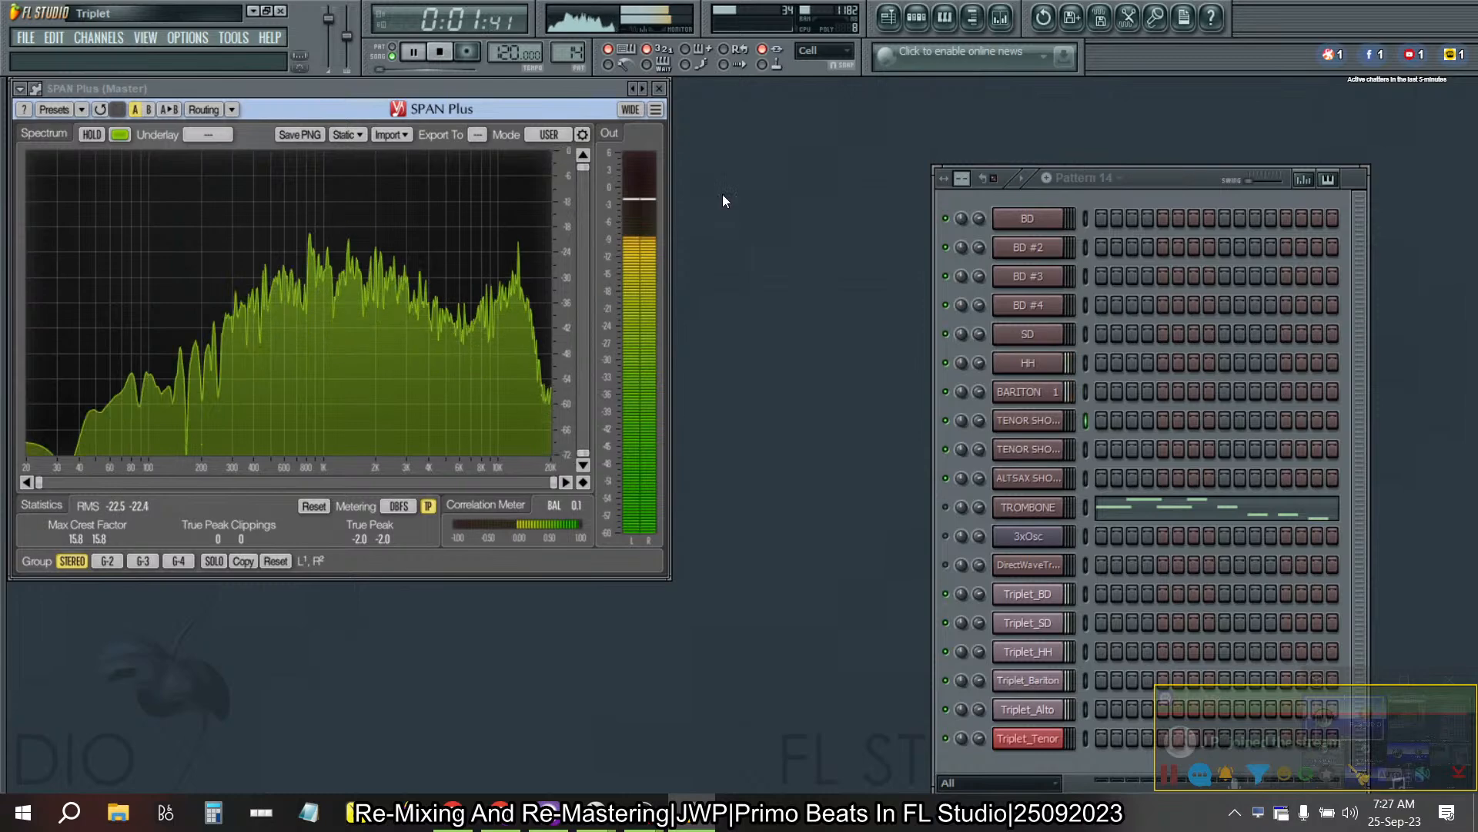
pyautogui.click(889, 18)
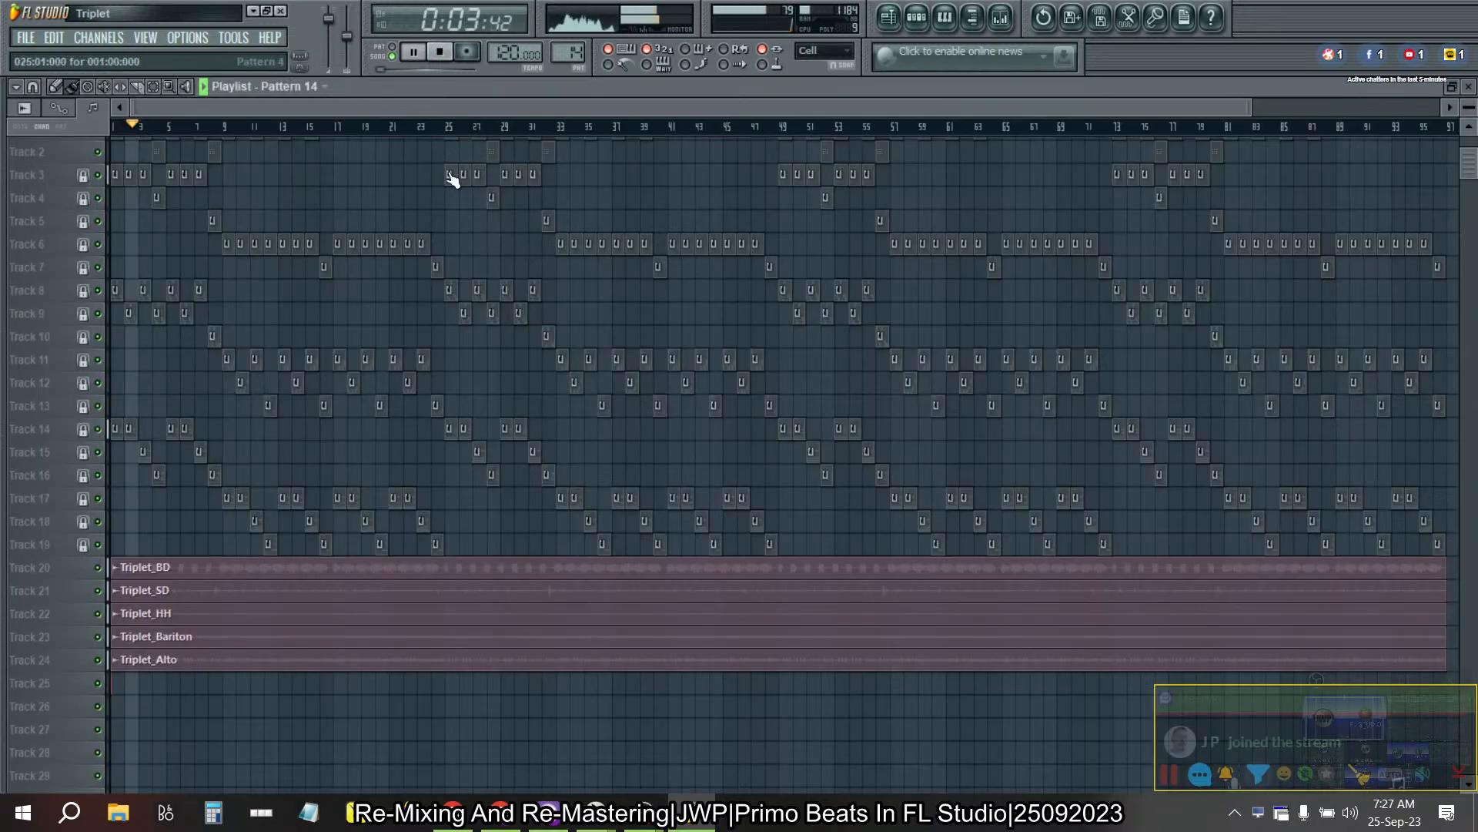
pyautogui.scroll(1, 428, 302)
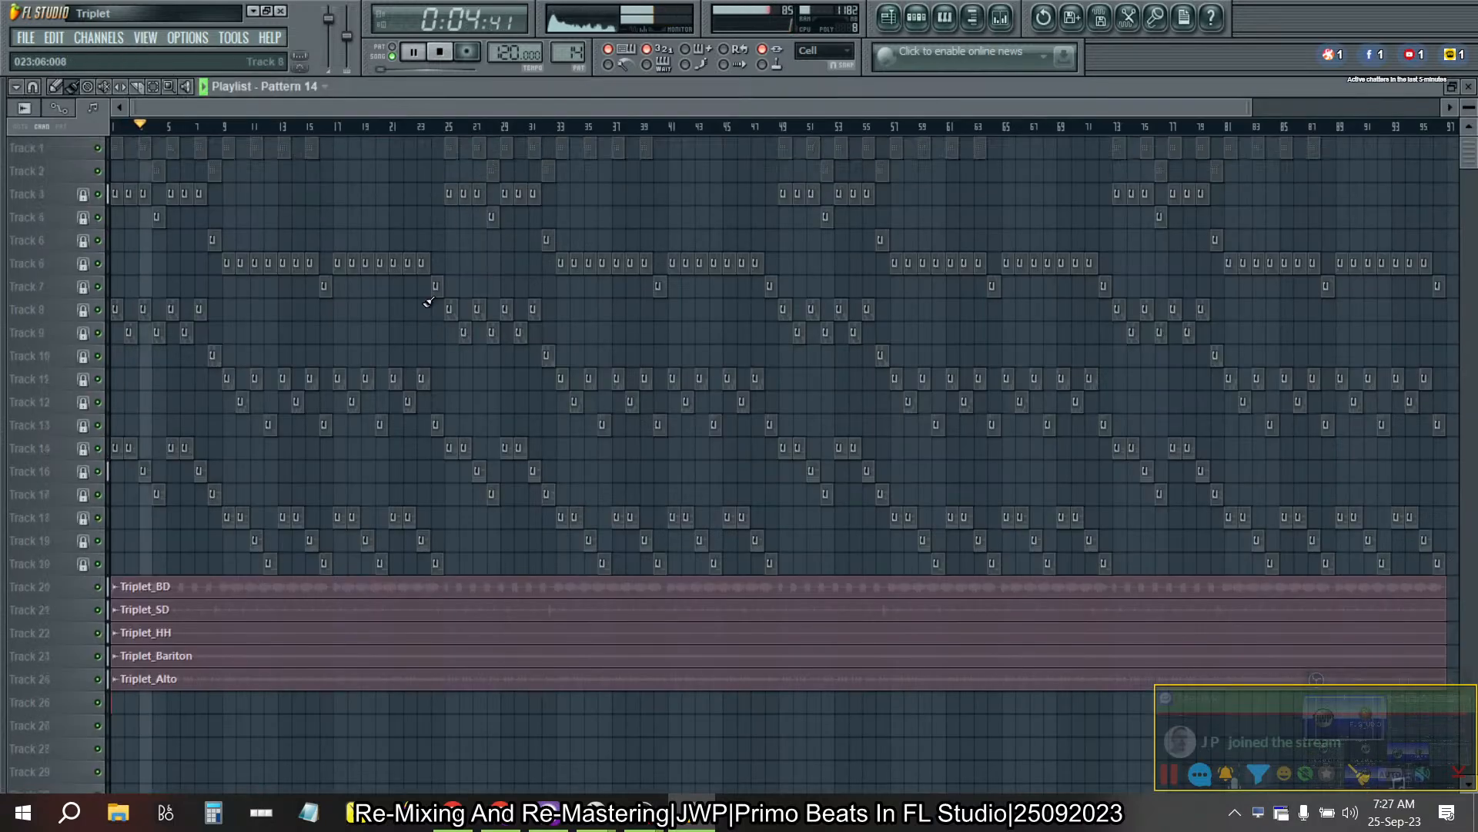
pyautogui.click(1001, 17)
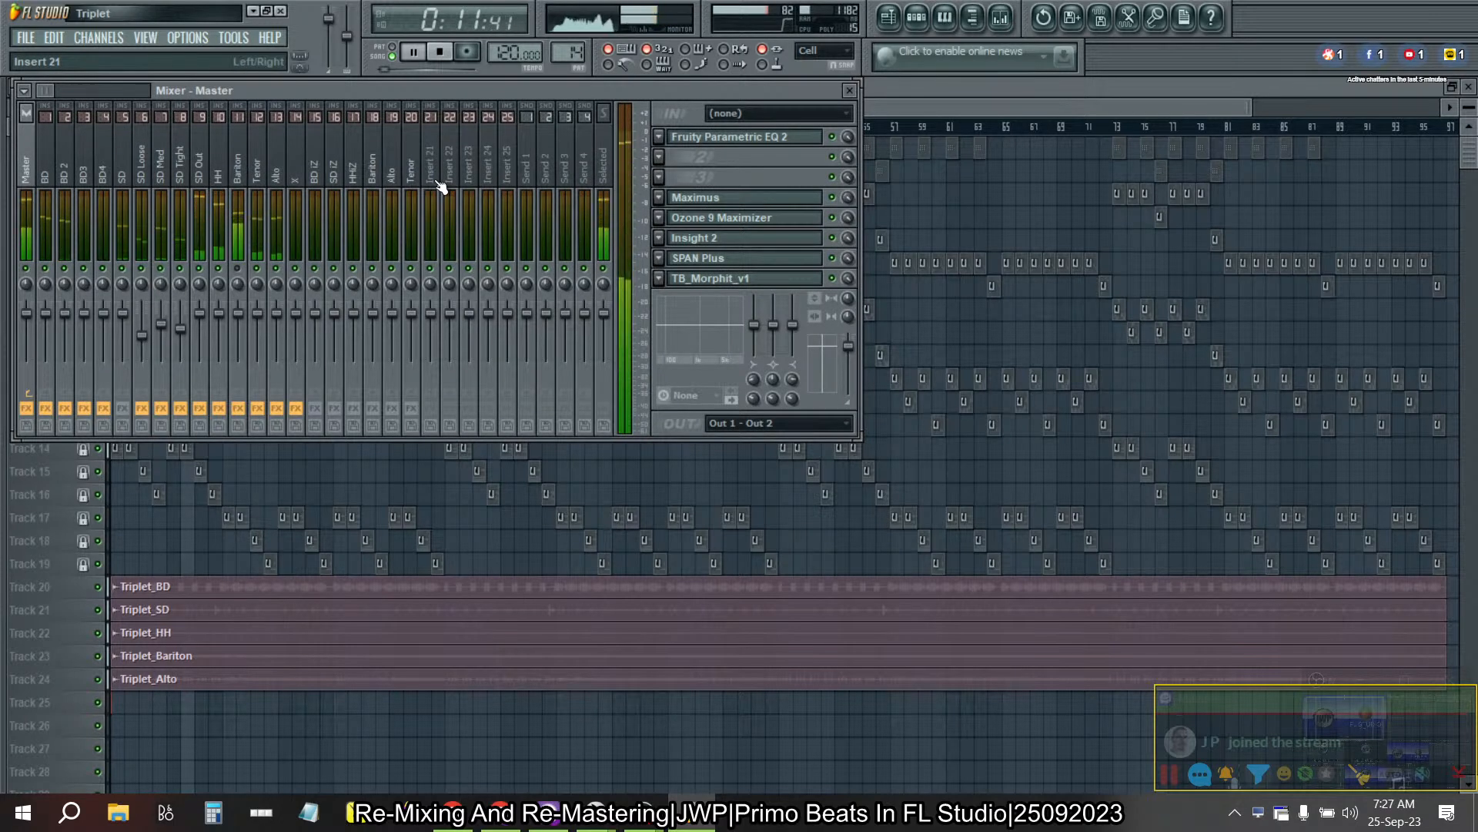
# - Try adjusting the Alto mixer track's panning during playback, then reset it
pyautogui.click(279, 294)
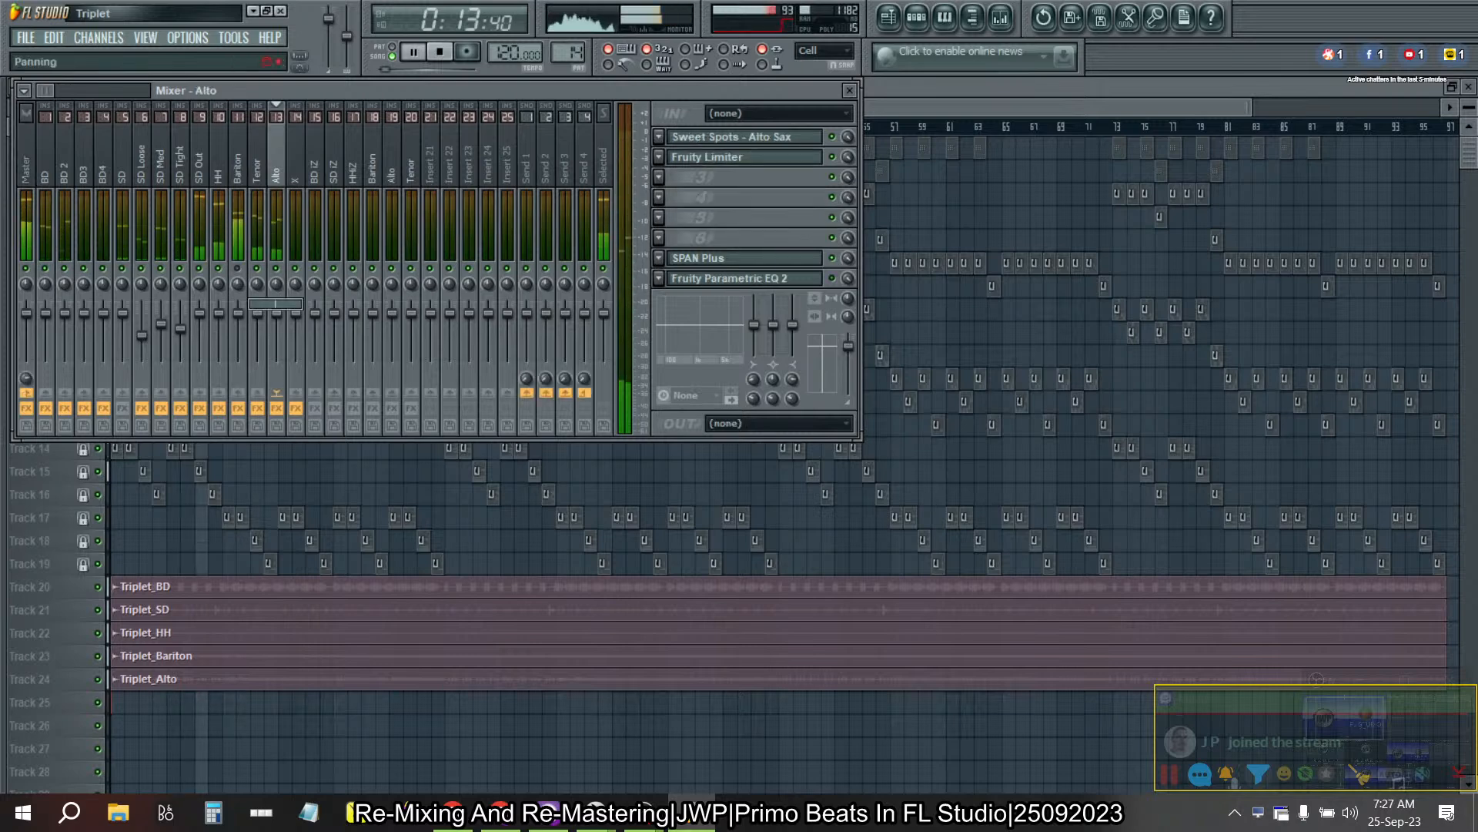
pyautogui.rightClick(281, 296)
pyautogui.click(285, 303)
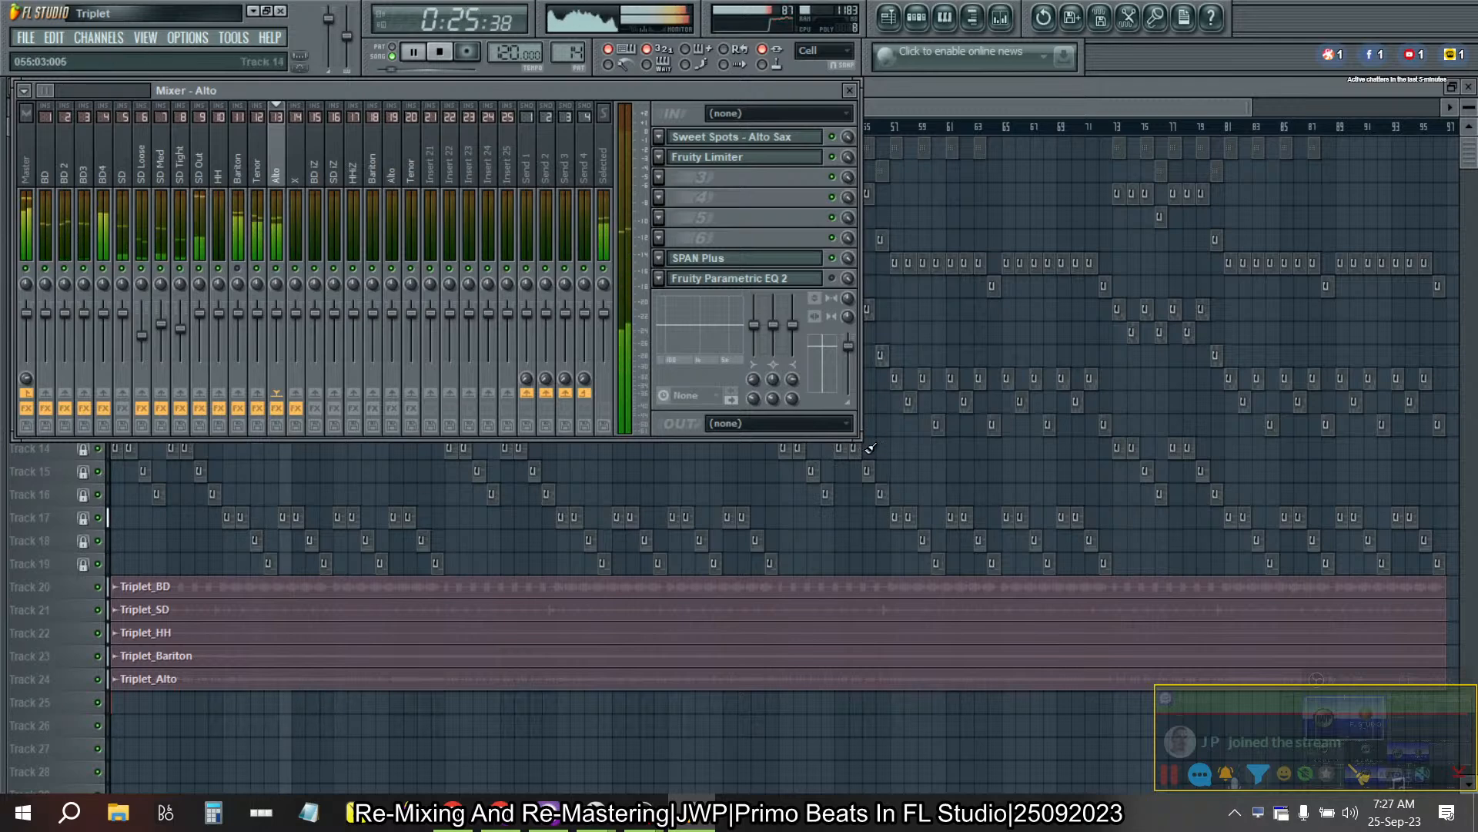
pyautogui.click(24, 90)
pyautogui.moveTo(86, 178)
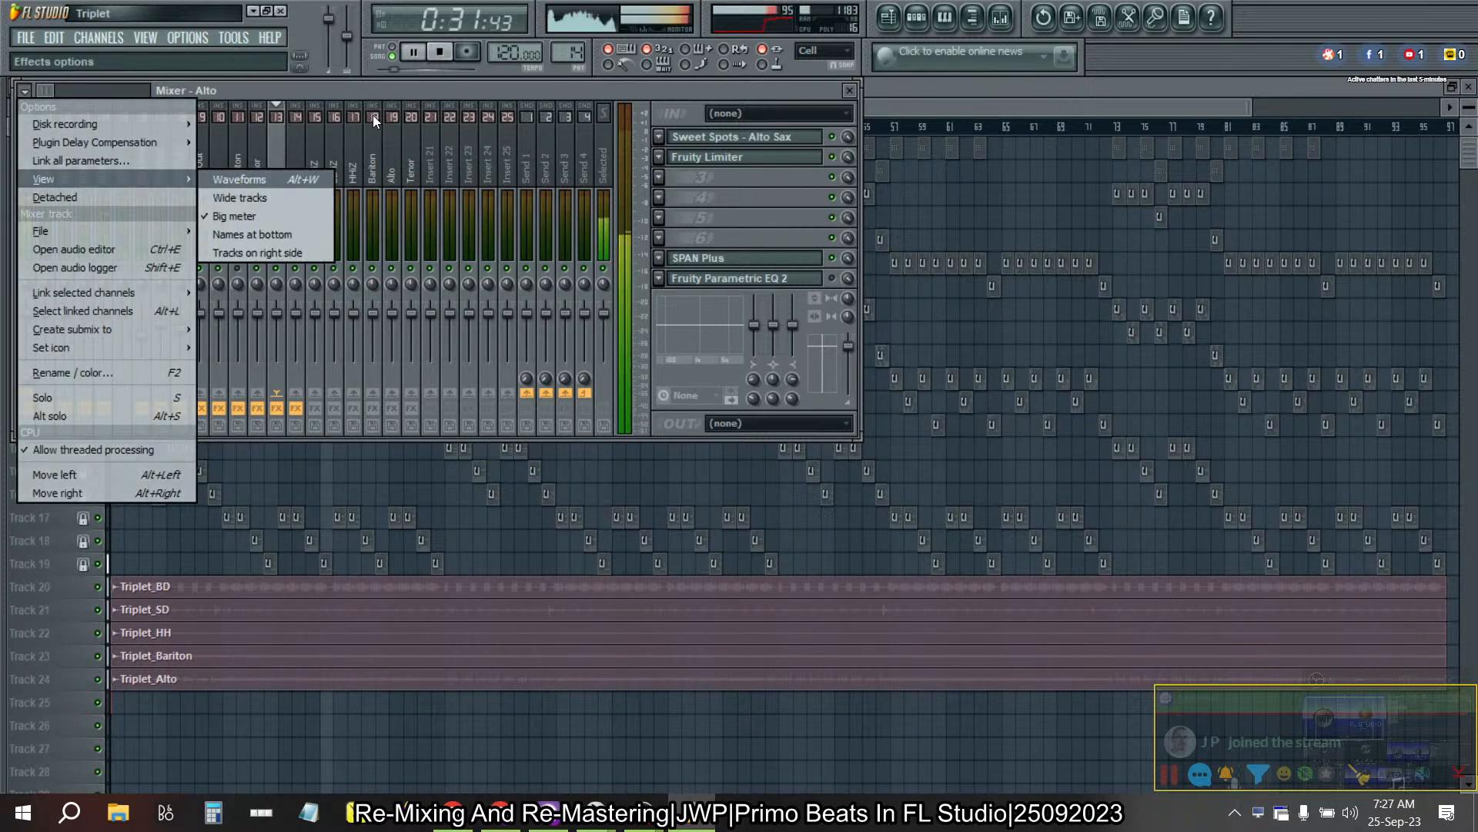
pyautogui.click(380, 88)
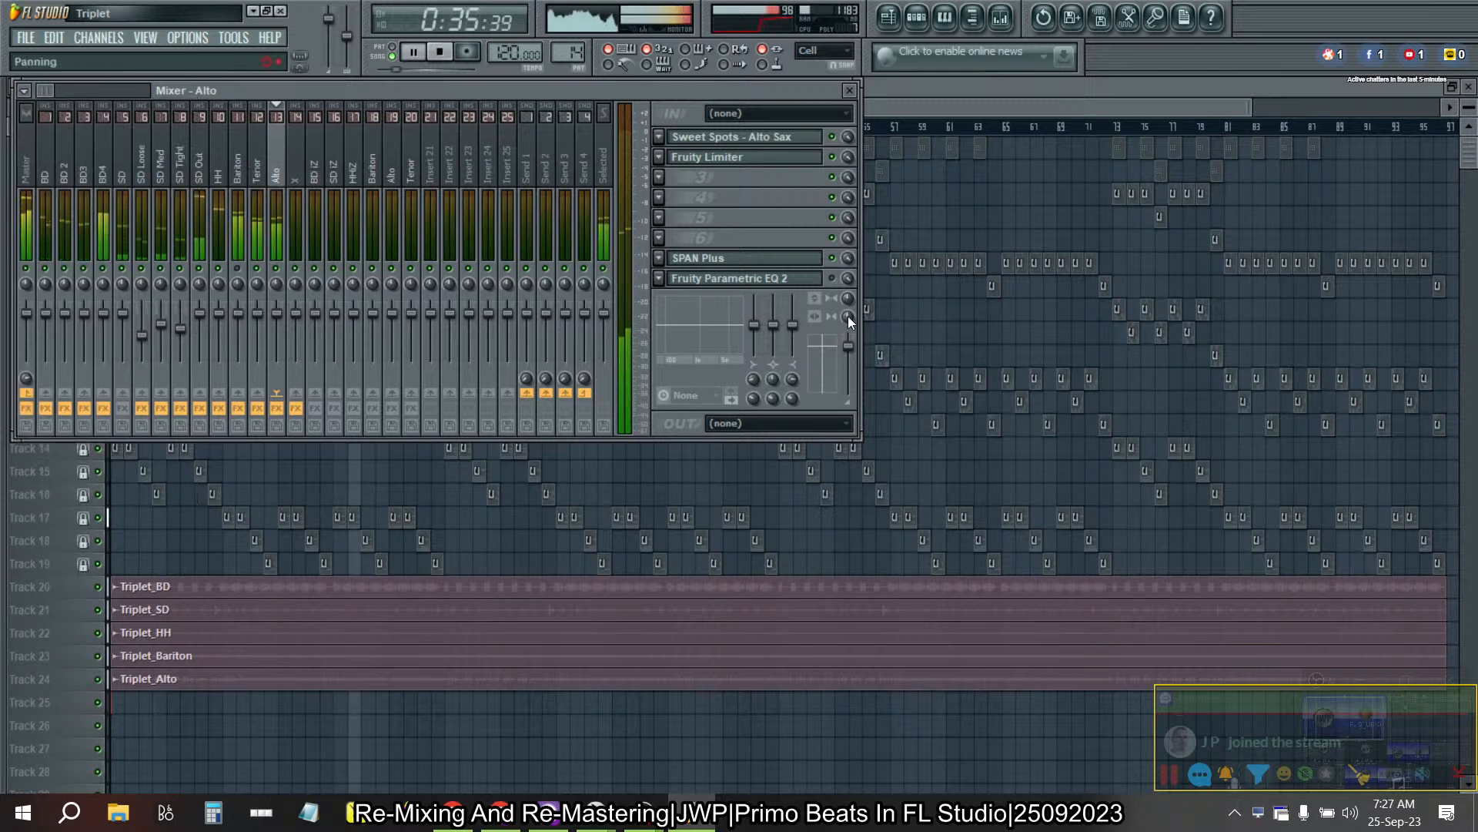
# - Try different stereo separation settings on the Master mixer track during playback, then reset the control
pyautogui.moveTo(847, 299); pyautogui.dragTo(847, 299)
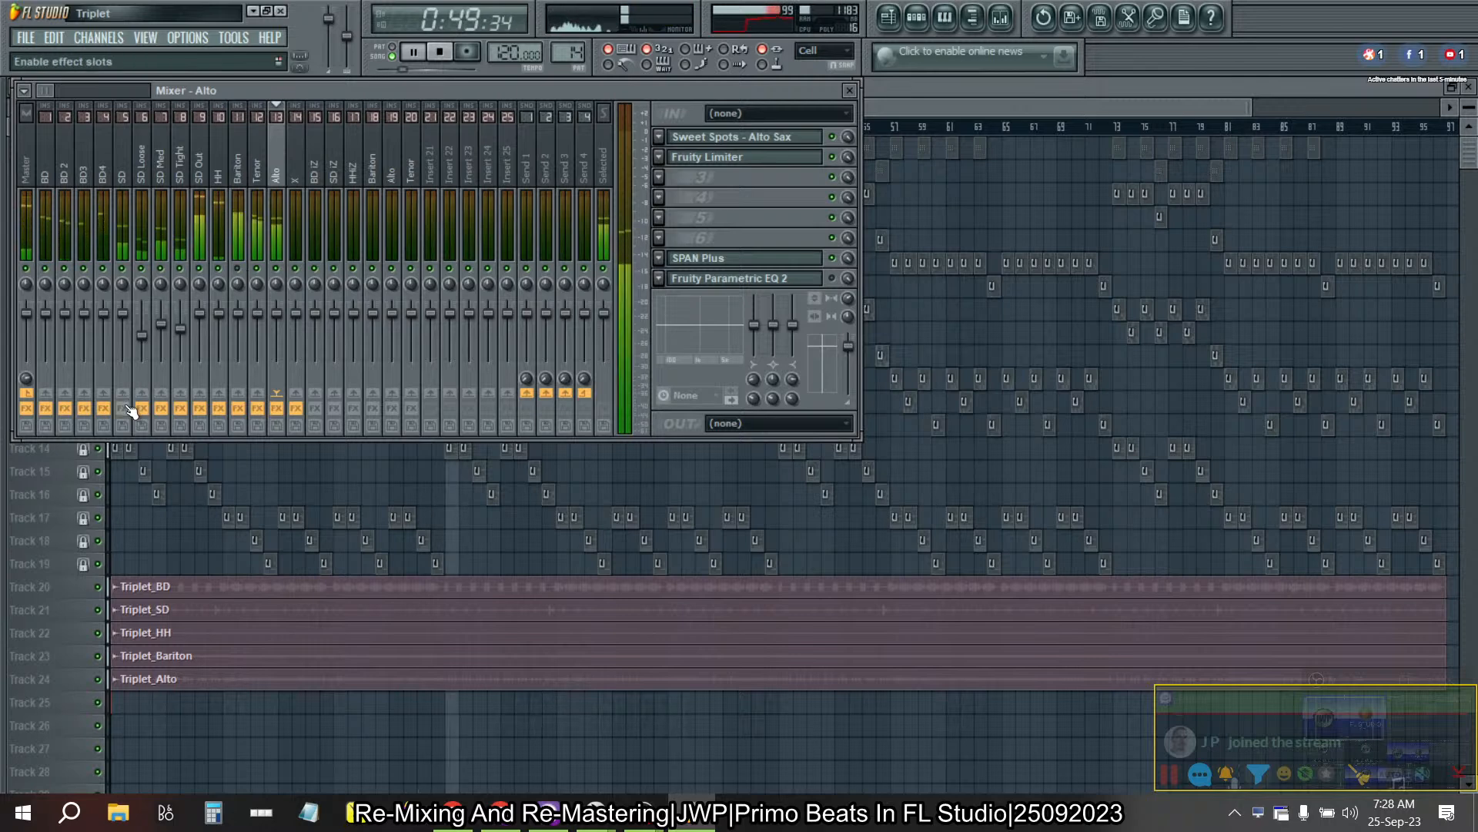
pyautogui.click(125, 158)
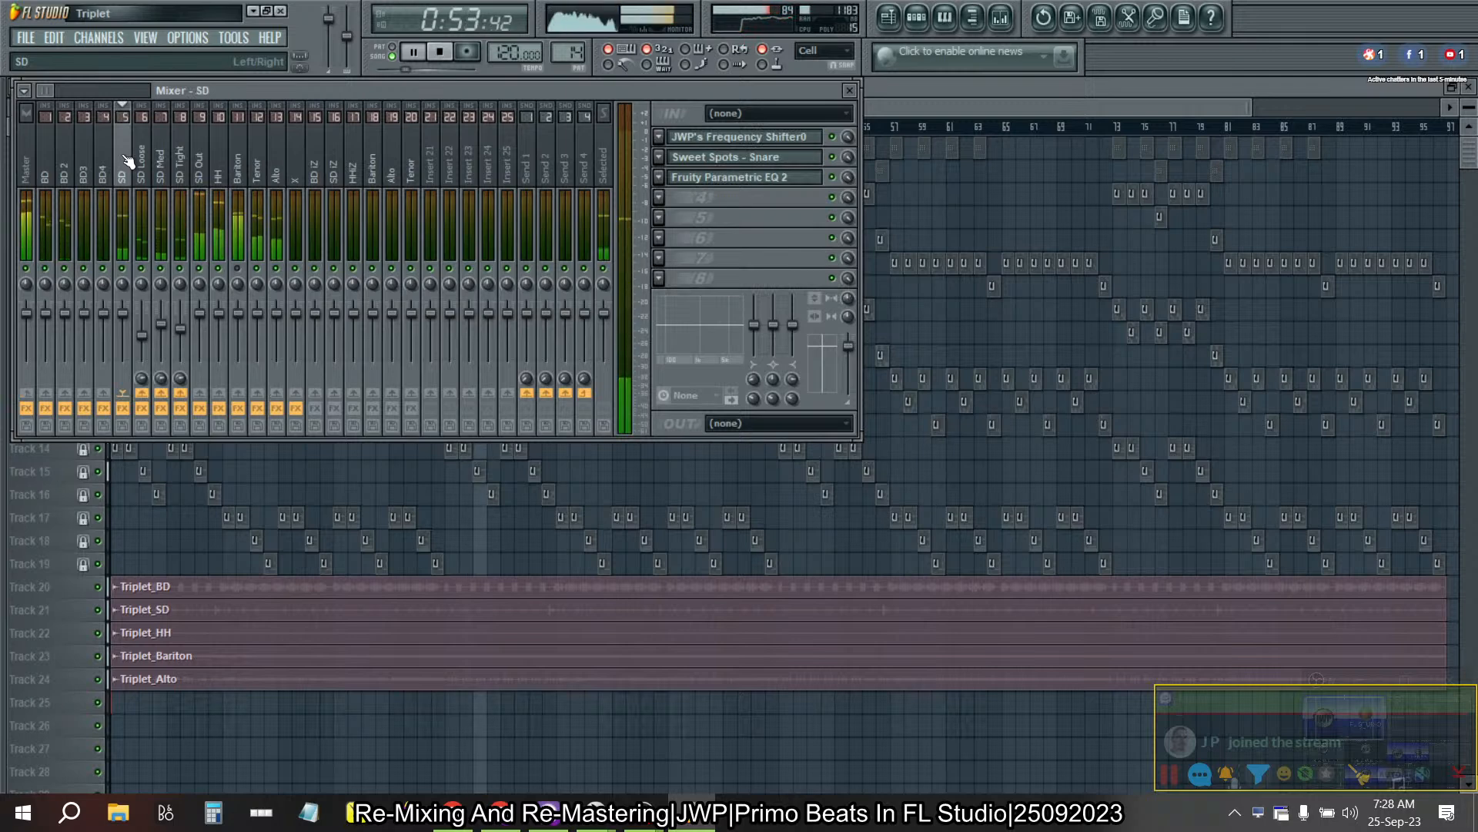
pyautogui.moveTo(139, 158); pyautogui.dragTo(26, 158)
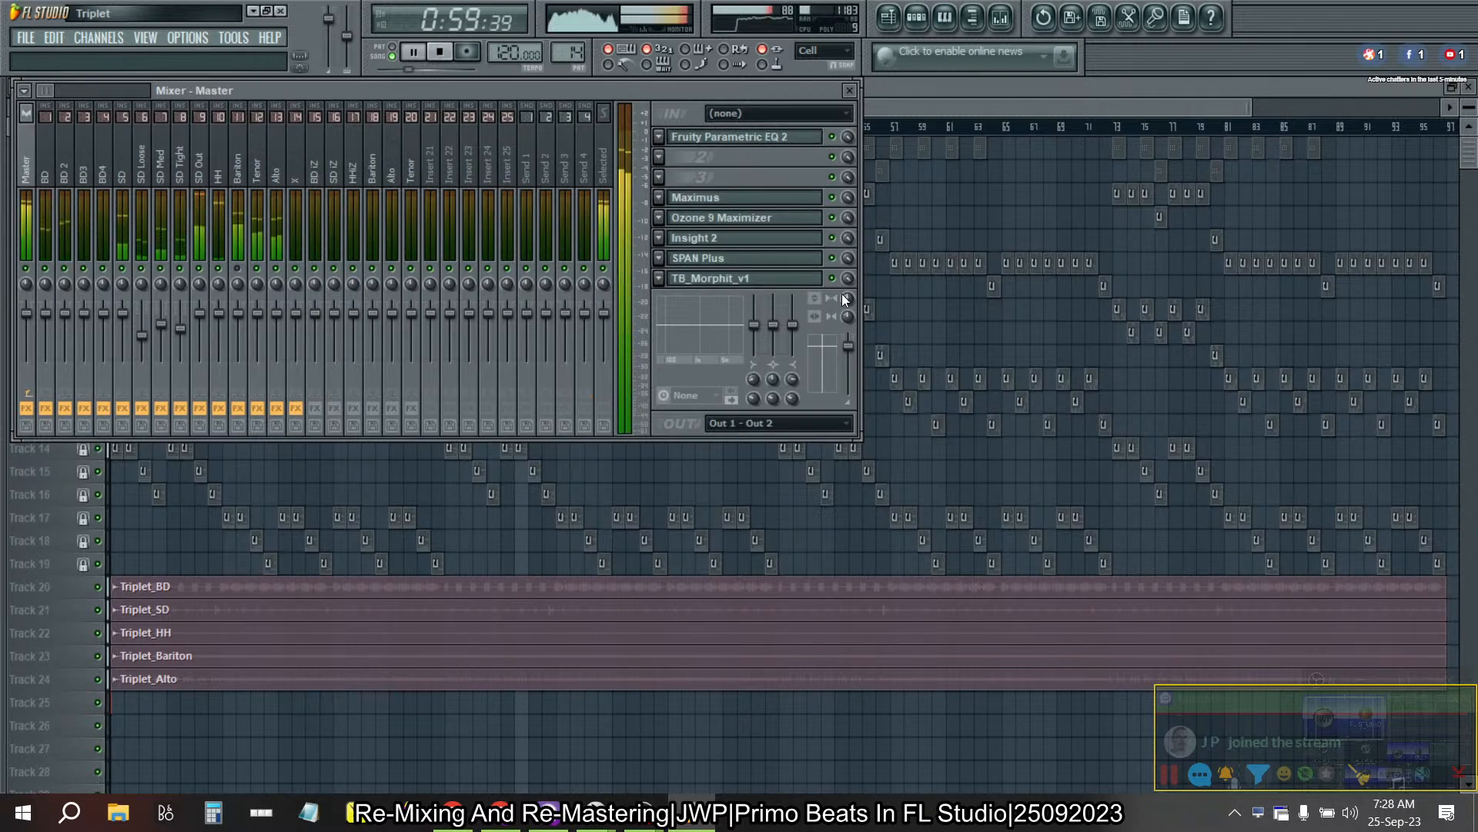
pyautogui.moveTo(843, 307); pyautogui.dragTo(846, 324)
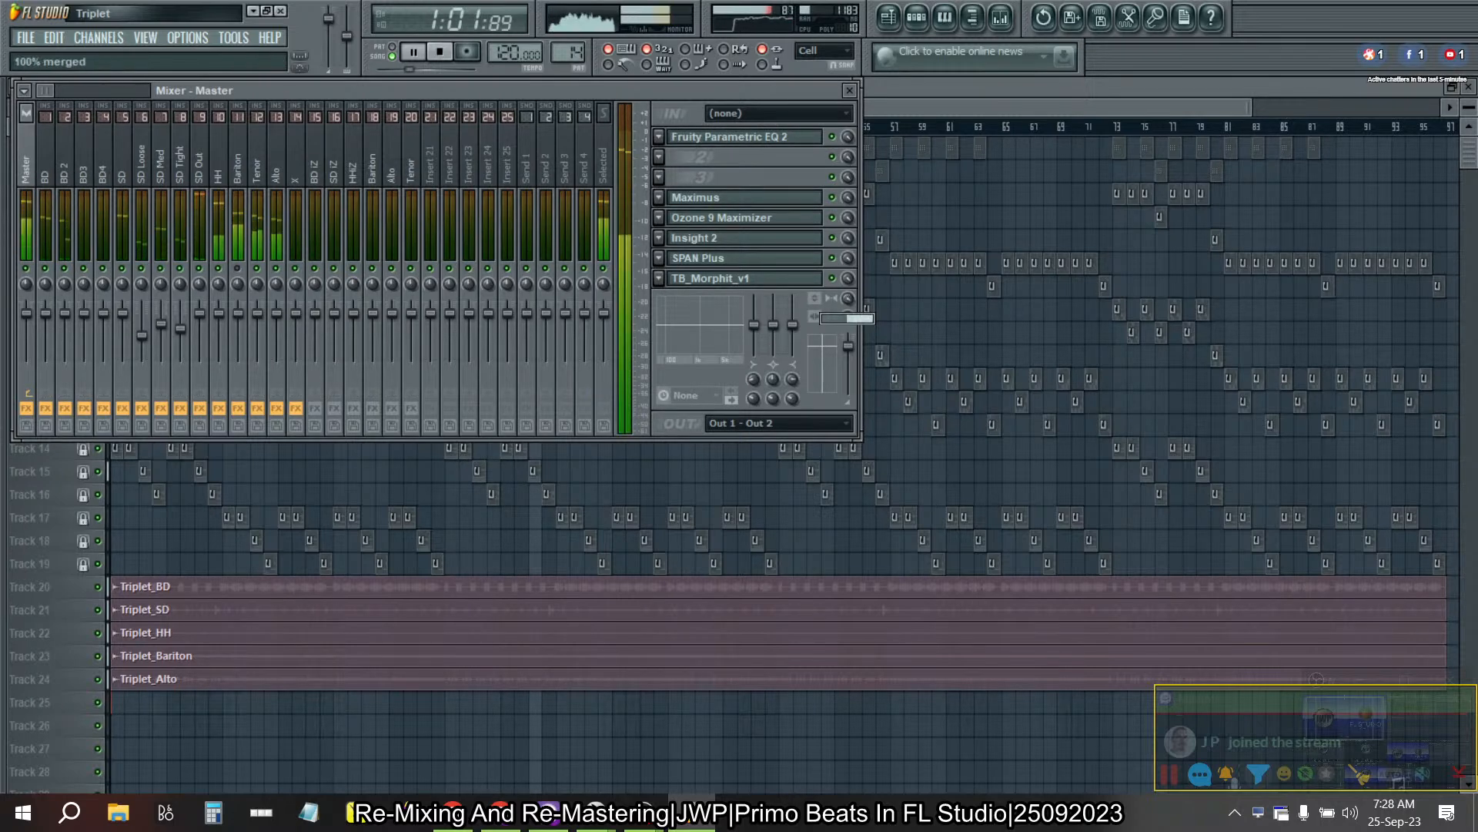
pyautogui.rightClick(850, 295)
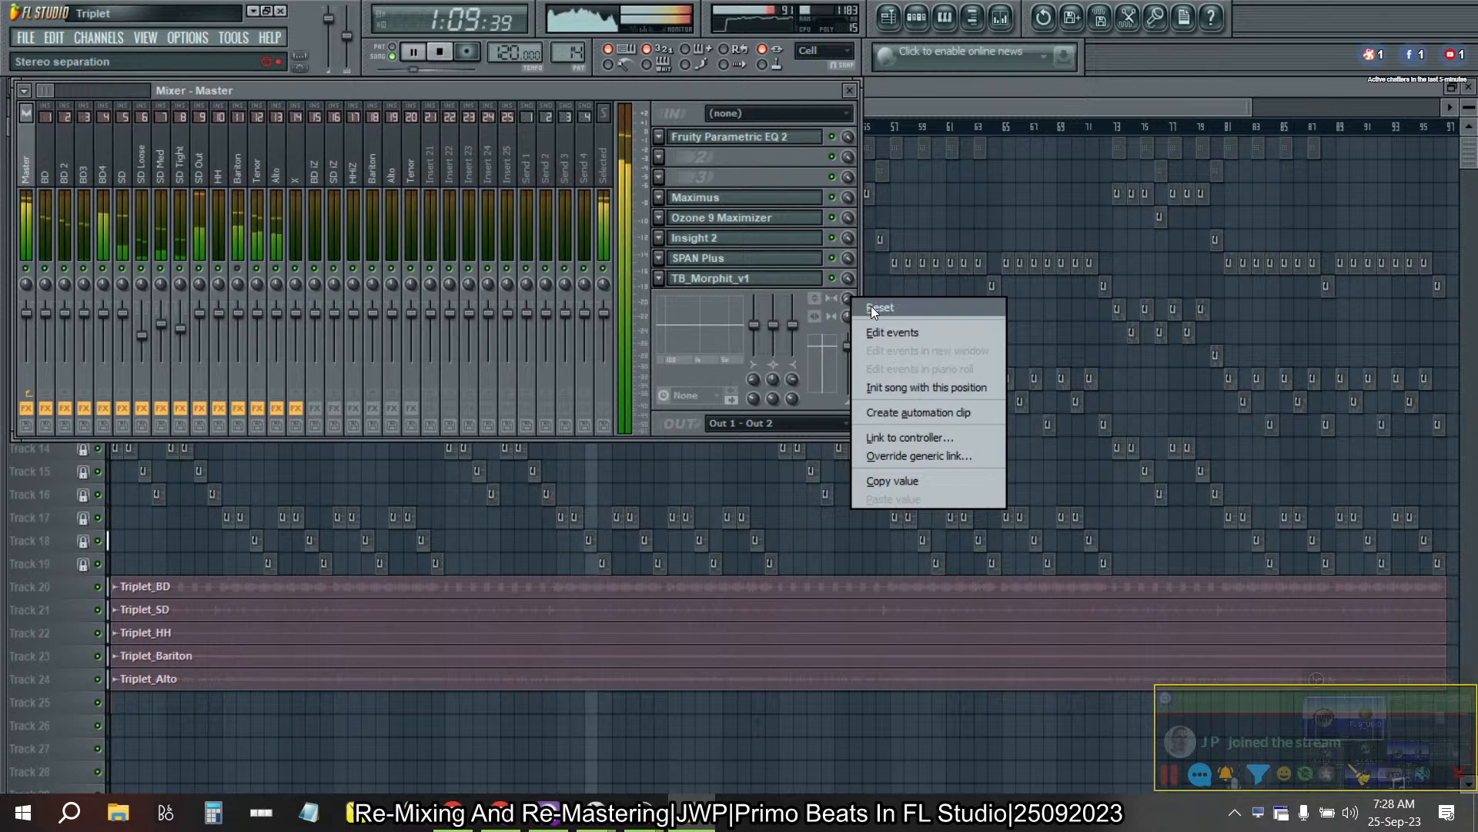
pyautogui.click(871, 307)
# - Audition the Alto mixer track at 100% stereo separation, then reset the separation
pyautogui.click(279, 179)
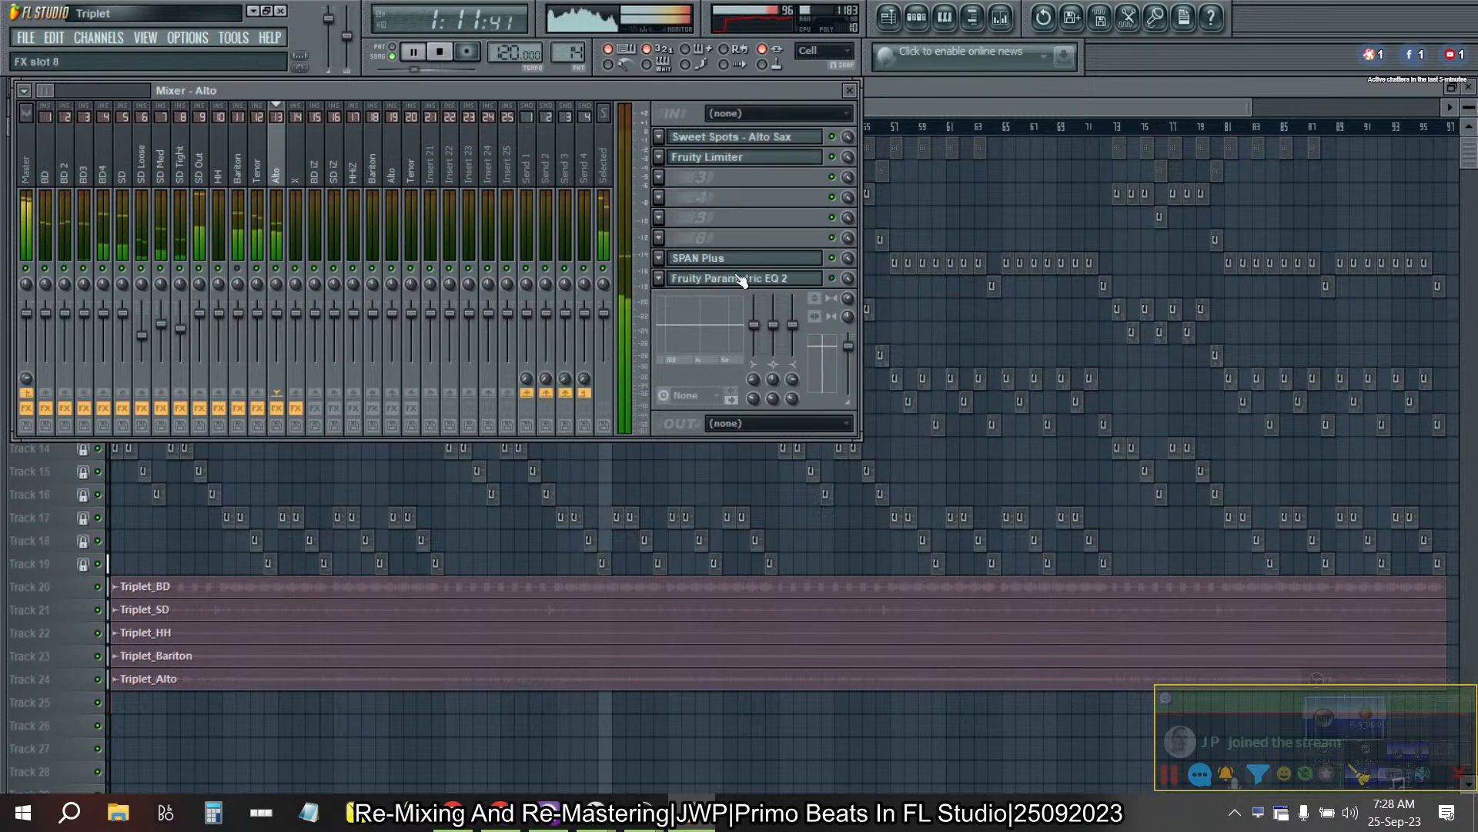
pyautogui.moveTo(846, 298); pyautogui.dragTo(846, 354)
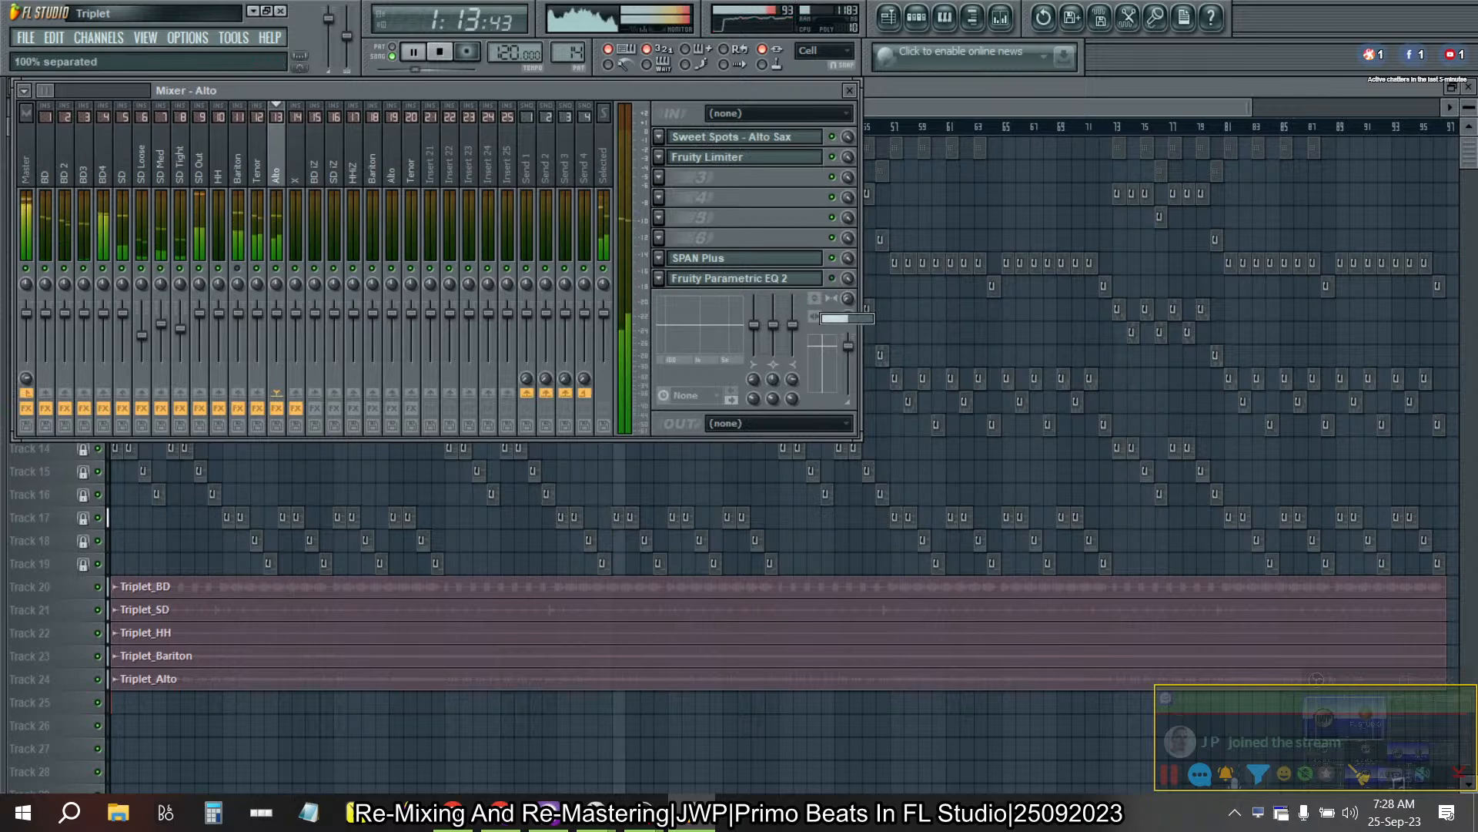
pyautogui.rightClick(846, 299)
pyautogui.click(858, 307)
# - Reset the stereo separation of the Tenor mixer track and stop playback
pyautogui.click(258, 166)
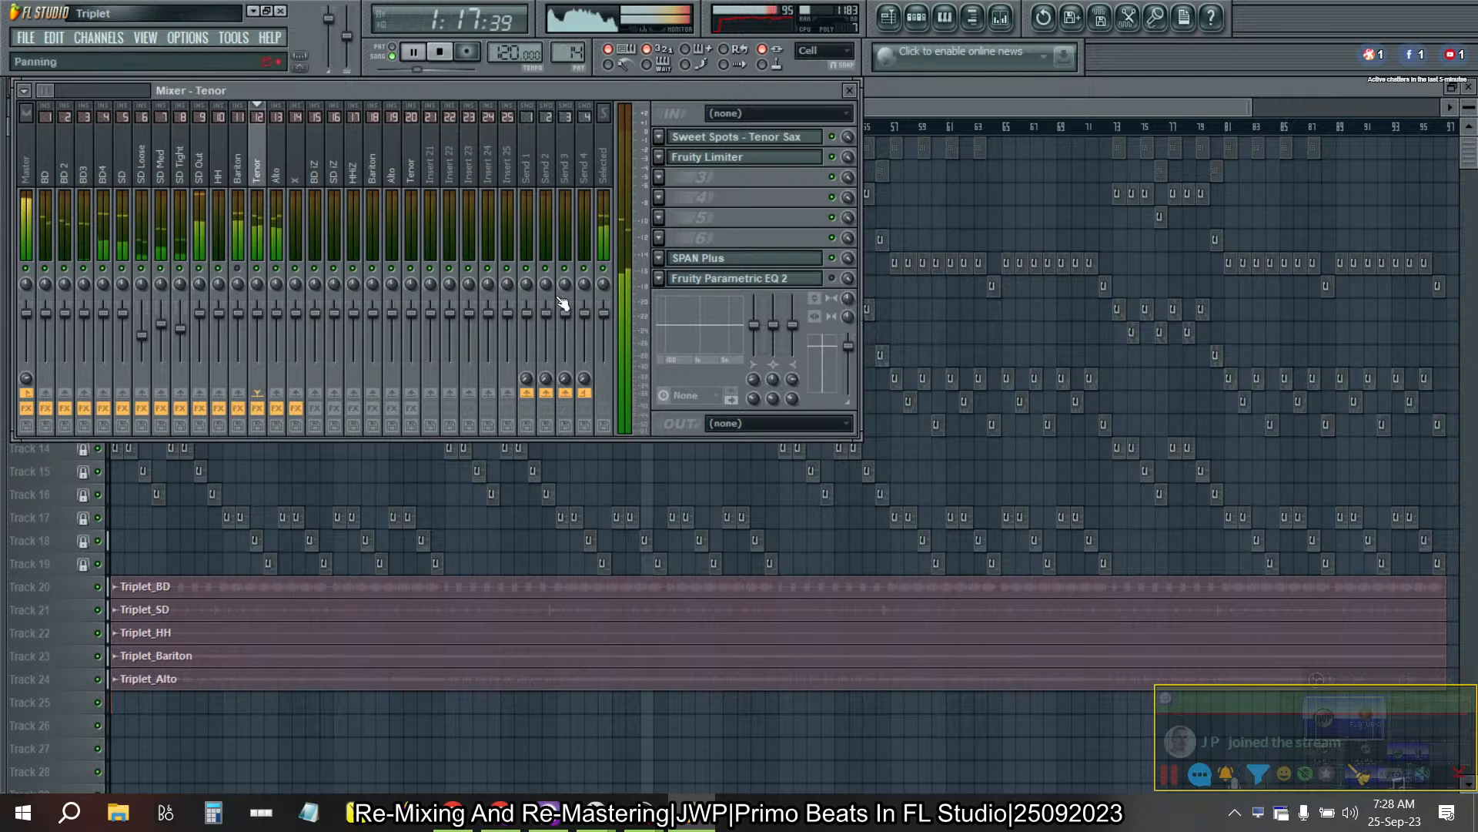
pyautogui.rightClick(847, 297)
pyautogui.click(878, 305)
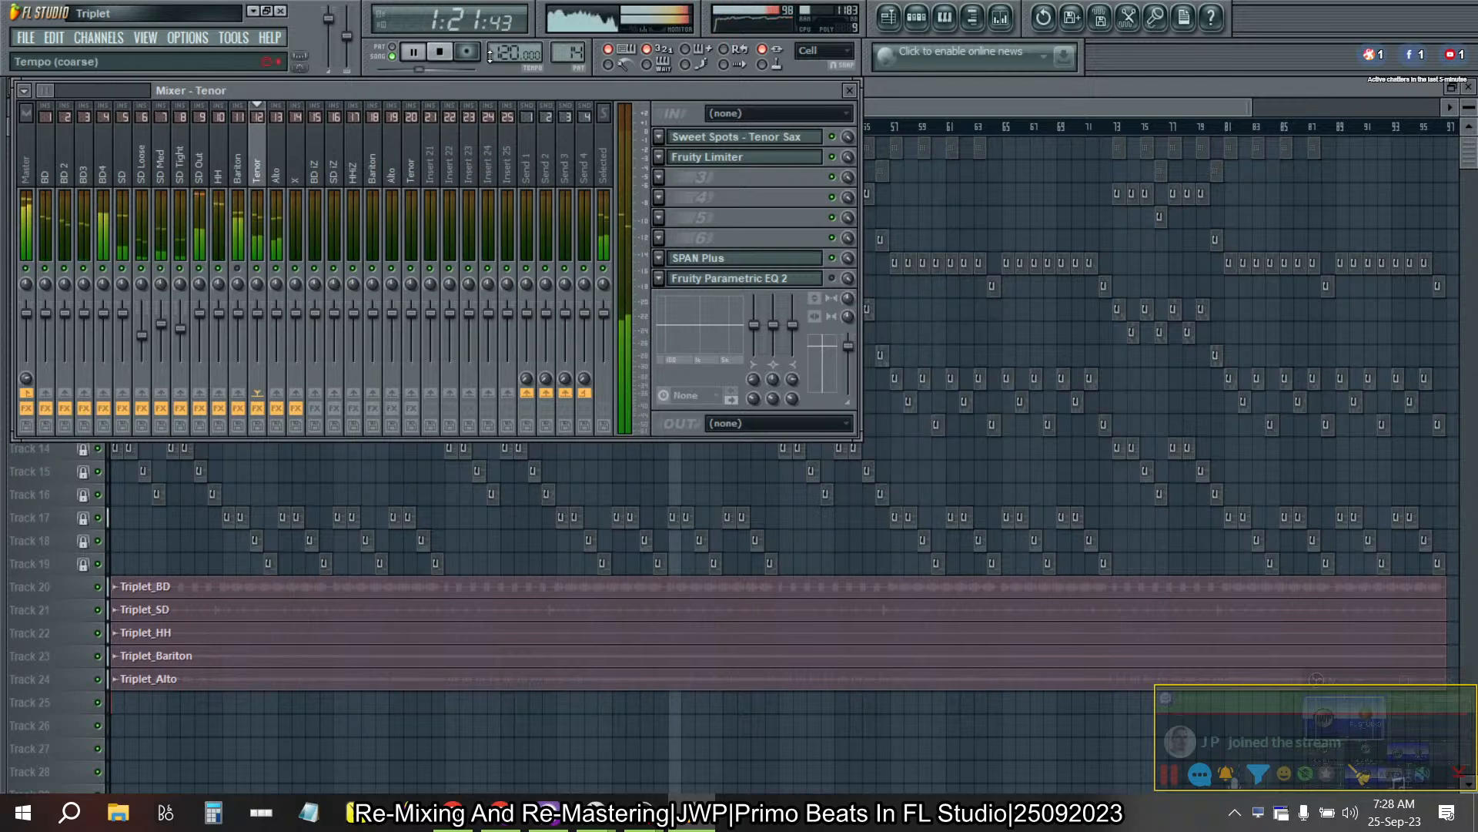
pyautogui.click(440, 51)
pyautogui.moveTo(142, 145); pyautogui.dragTo(26, 146)
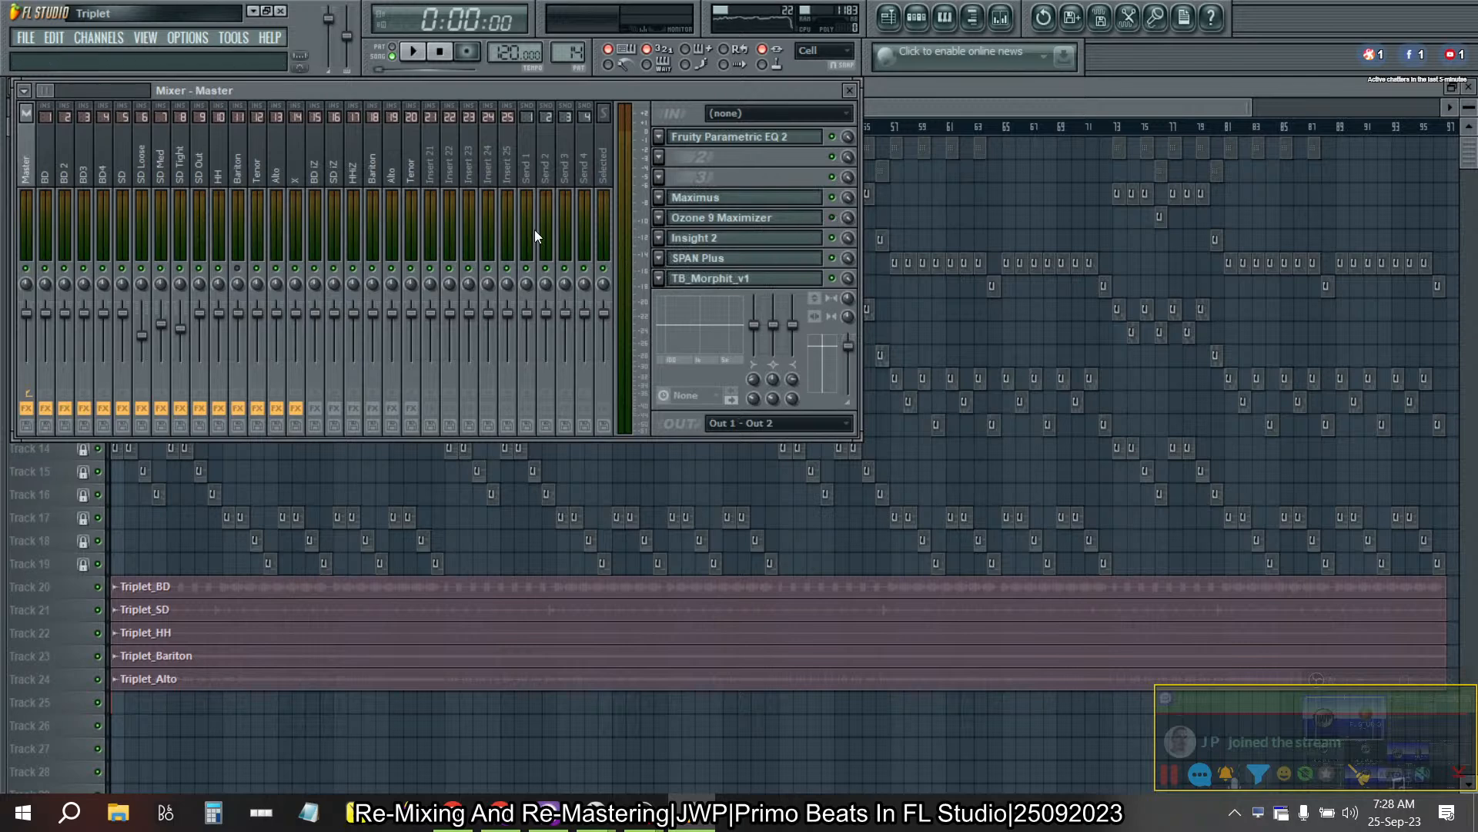
pyautogui.click(419, 53)
pyautogui.click(439, 54)
pyautogui.moveTo(354, 154); pyautogui.dragTo(236, 185)
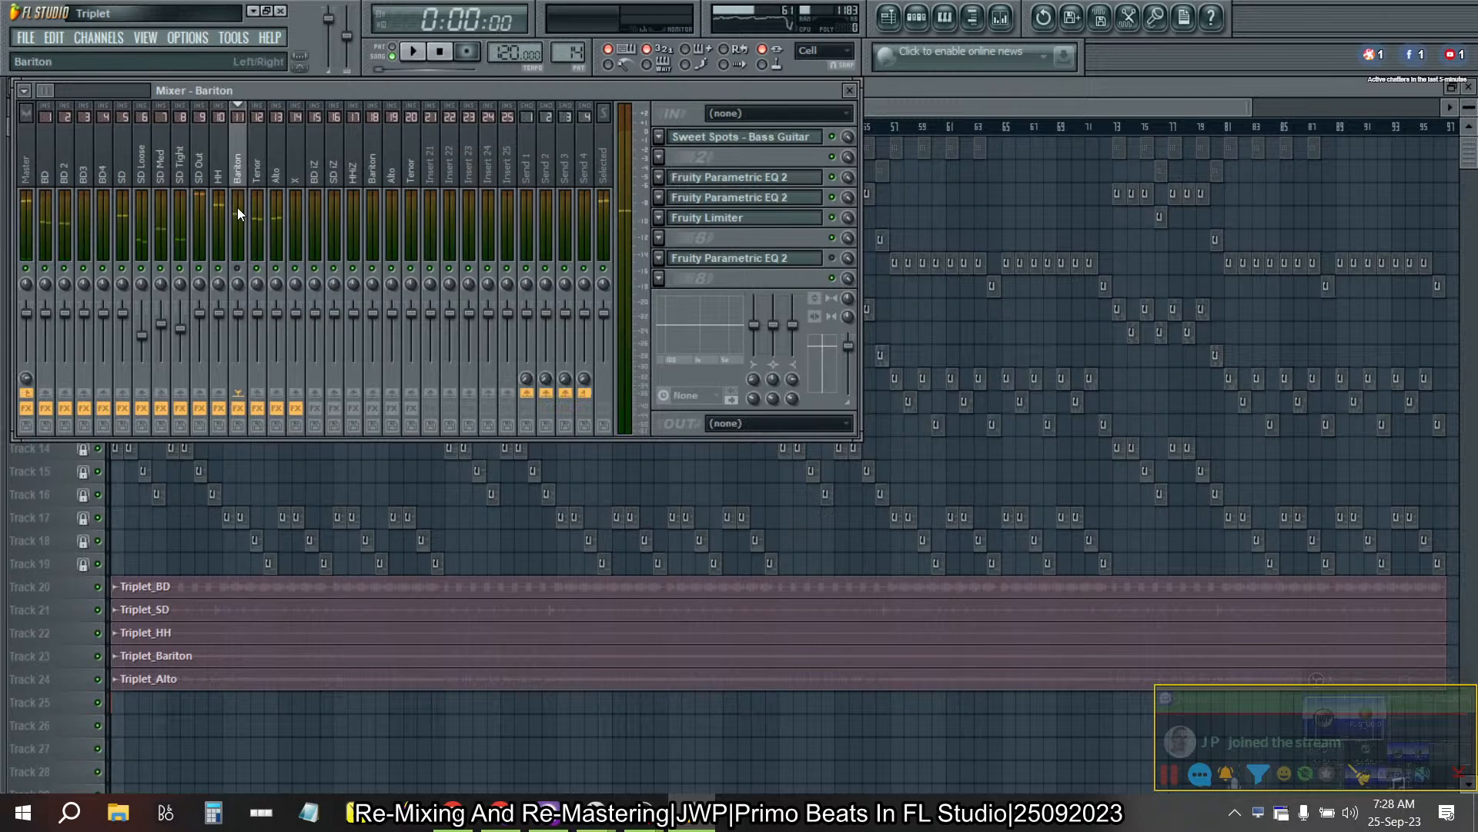
# - Open the Sweet Spots - Tenor Sax effect on the Tenor mixer track and show its Pre page
pyautogui.click(260, 158)
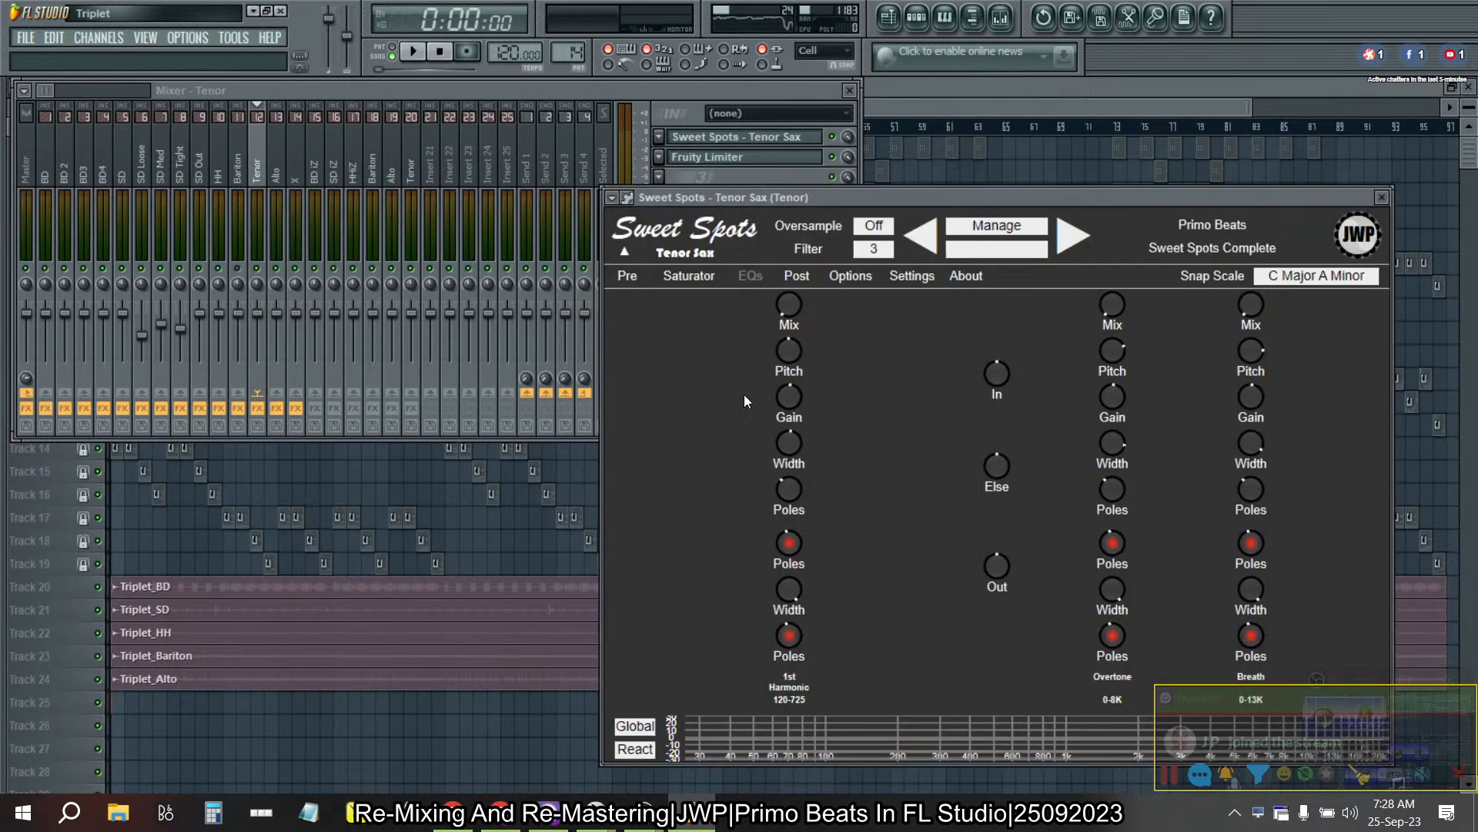
pyautogui.click(762, 95)
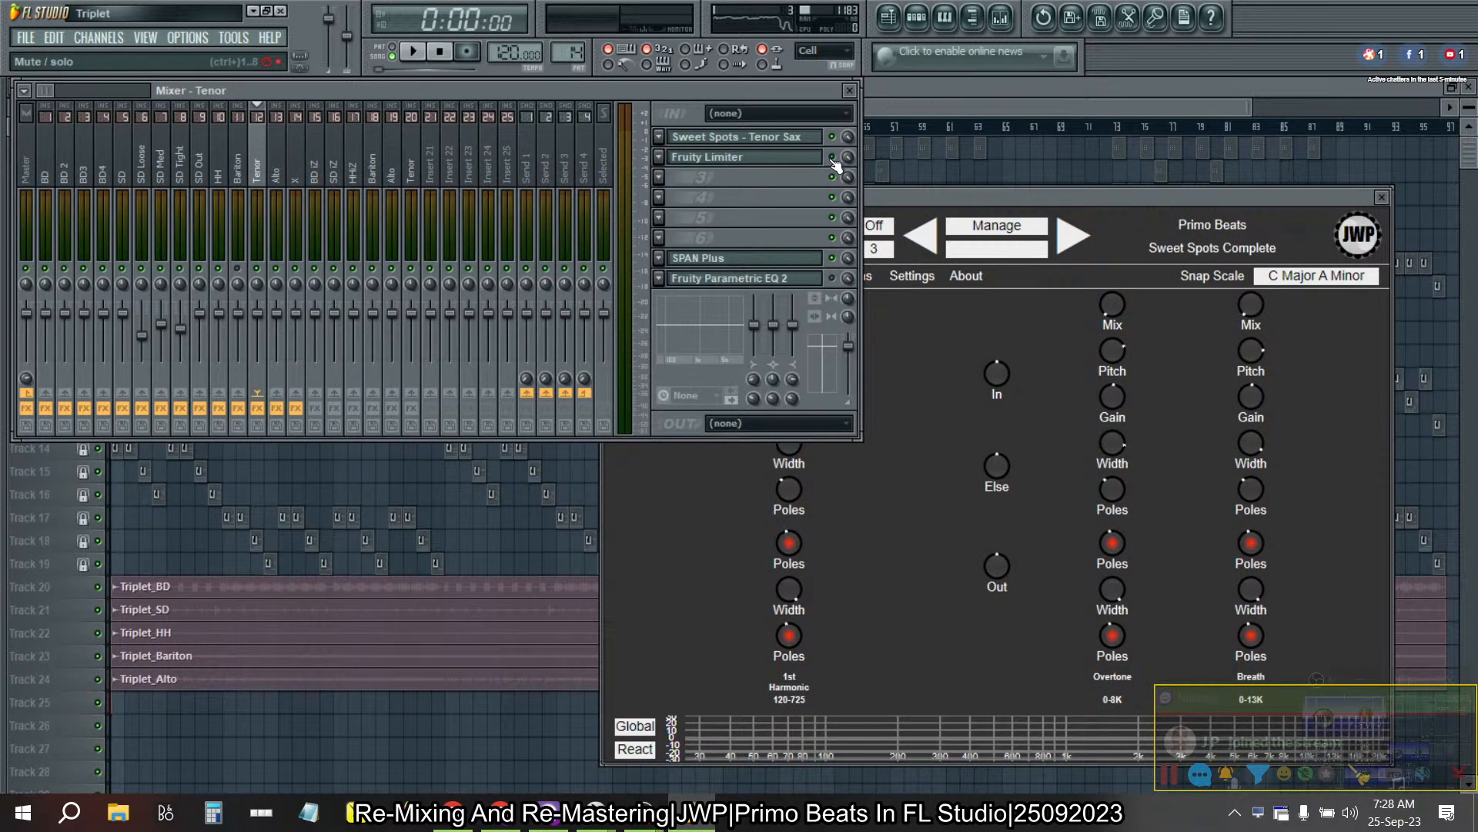
pyautogui.click(916, 199)
pyautogui.moveTo(948, 201); pyautogui.dragTo(856, 178)
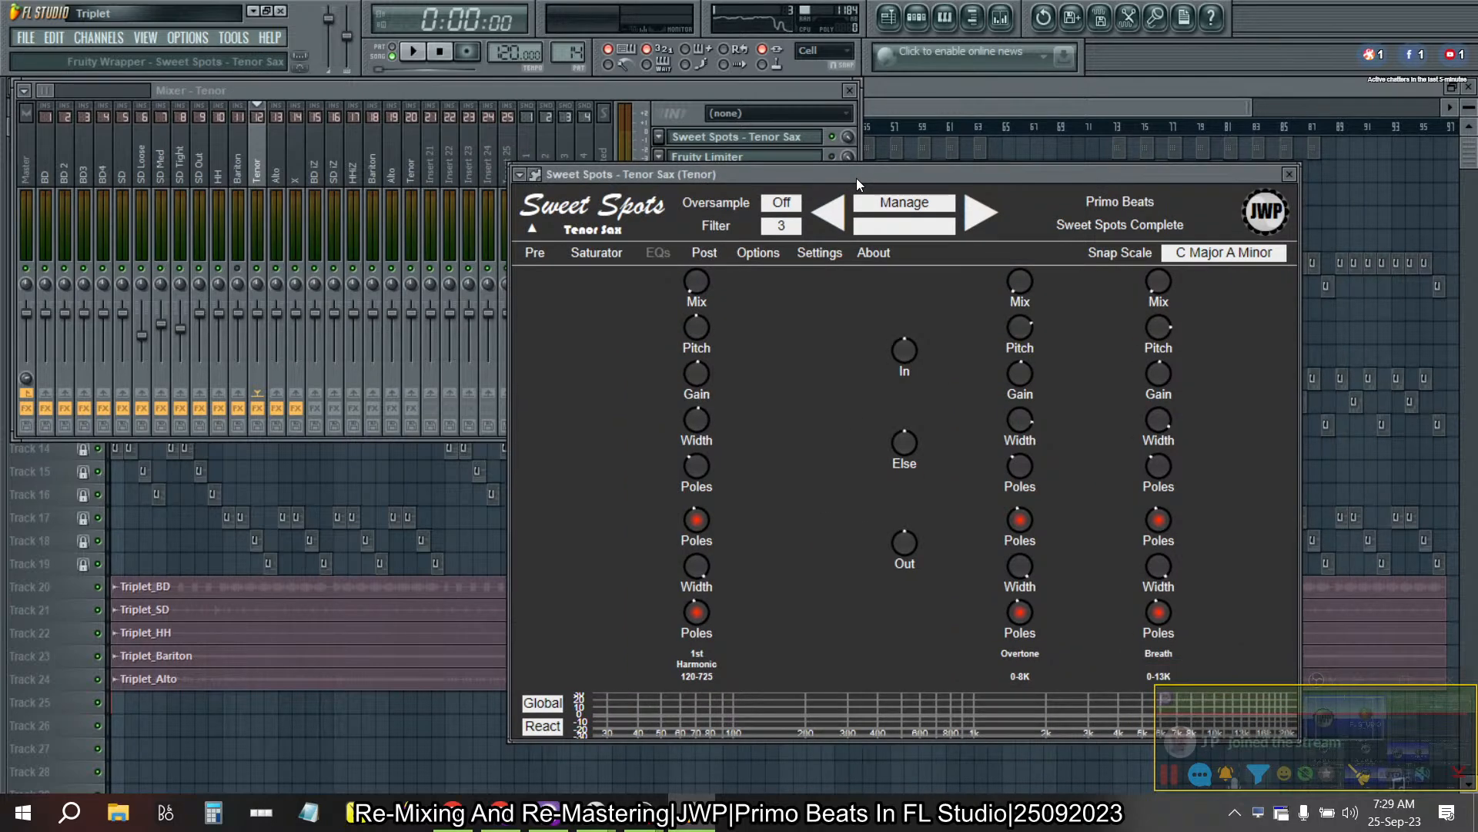
pyautogui.click(535, 252)
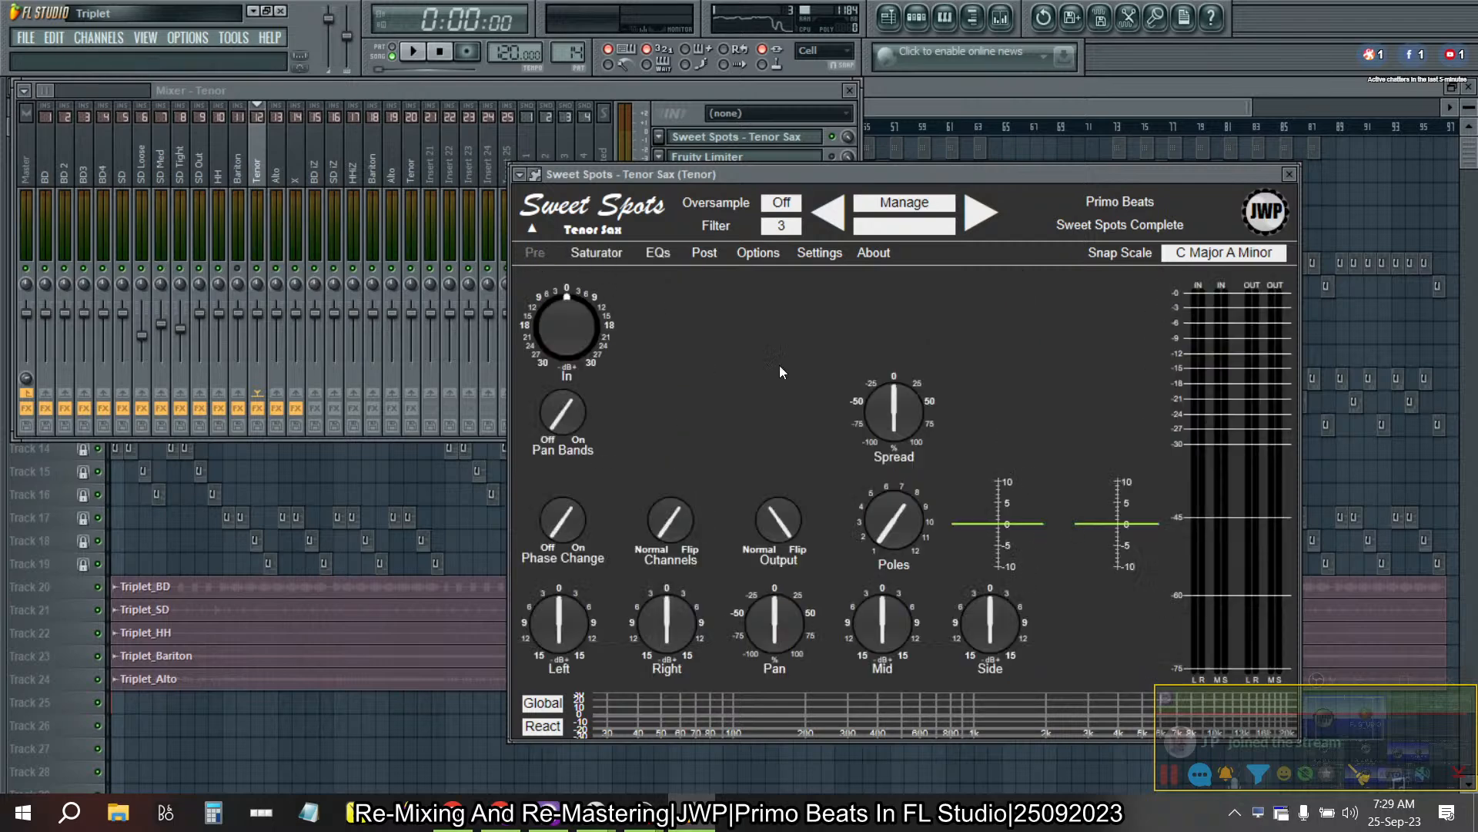
# - Play the song and set the Tenor Sax effect's Mid gain to -15 dB and Side gain to +15 dB
pyautogui.click(416, 52)
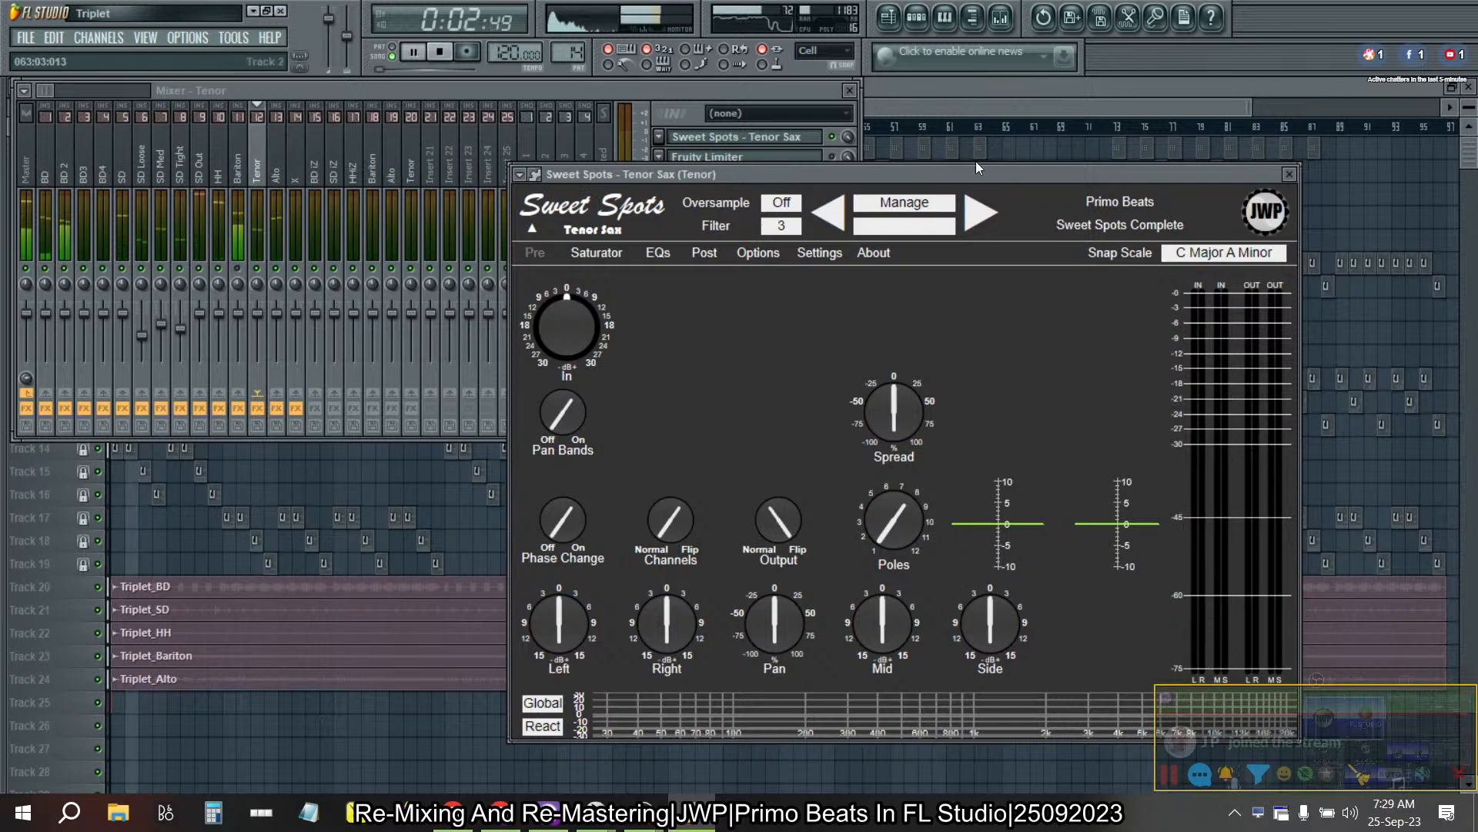
pyautogui.moveTo(972, 166); pyautogui.dragTo(873, 168)
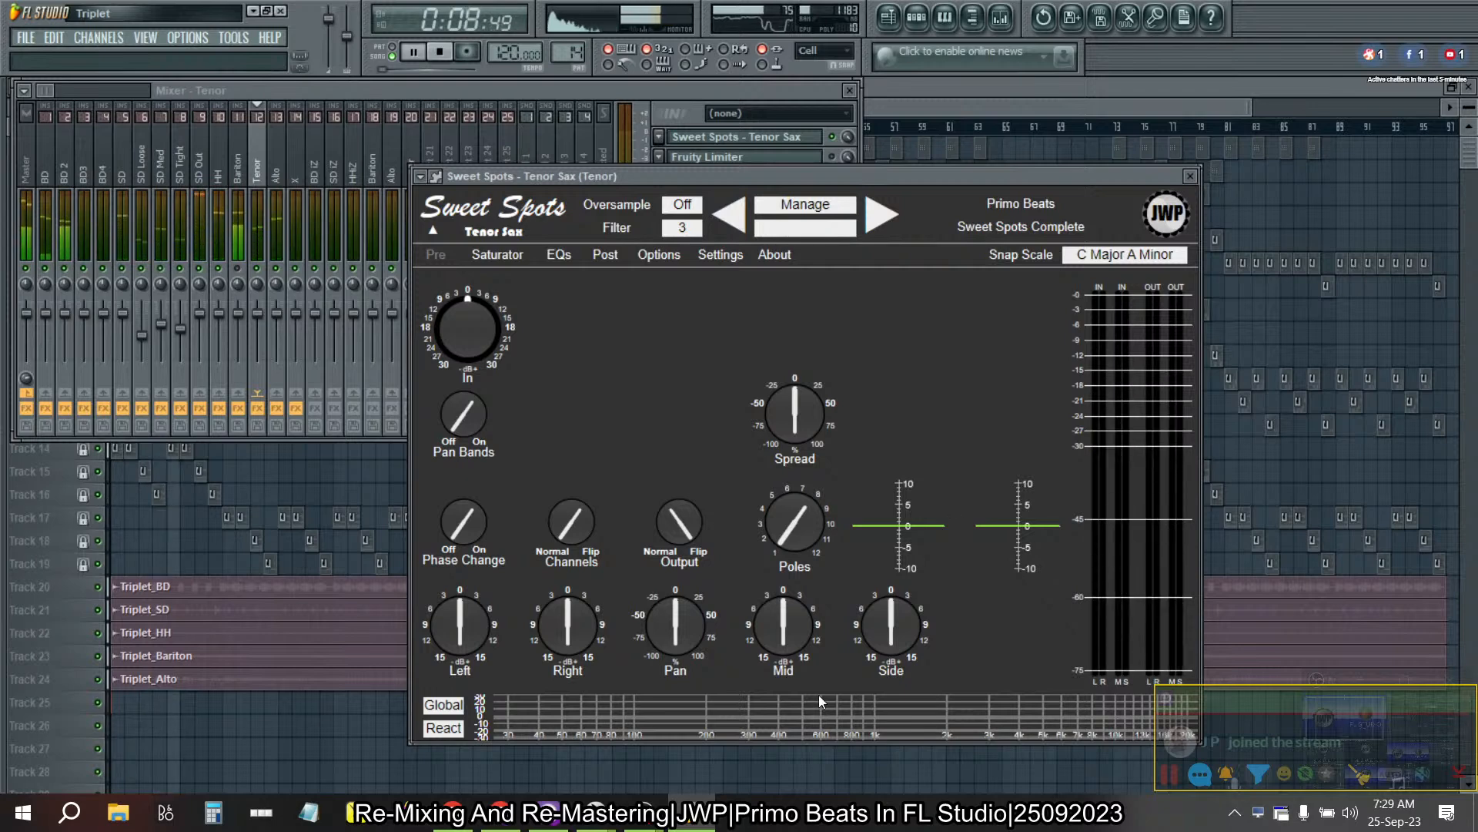
pyautogui.moveTo(782, 615); pyautogui.dragTo(779, 664)
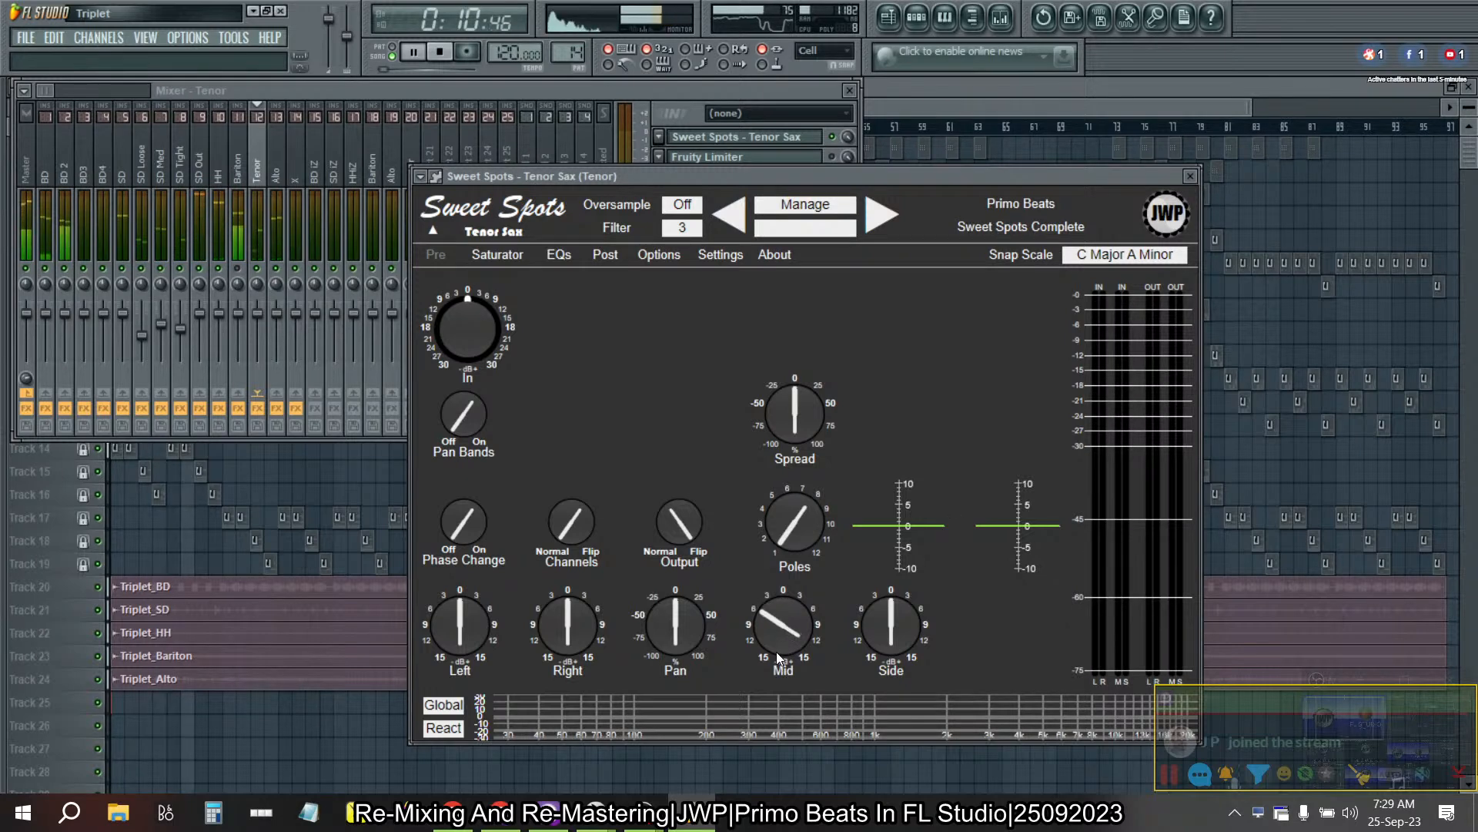
pyautogui.moveTo(890, 626); pyautogui.dragTo(880, 548)
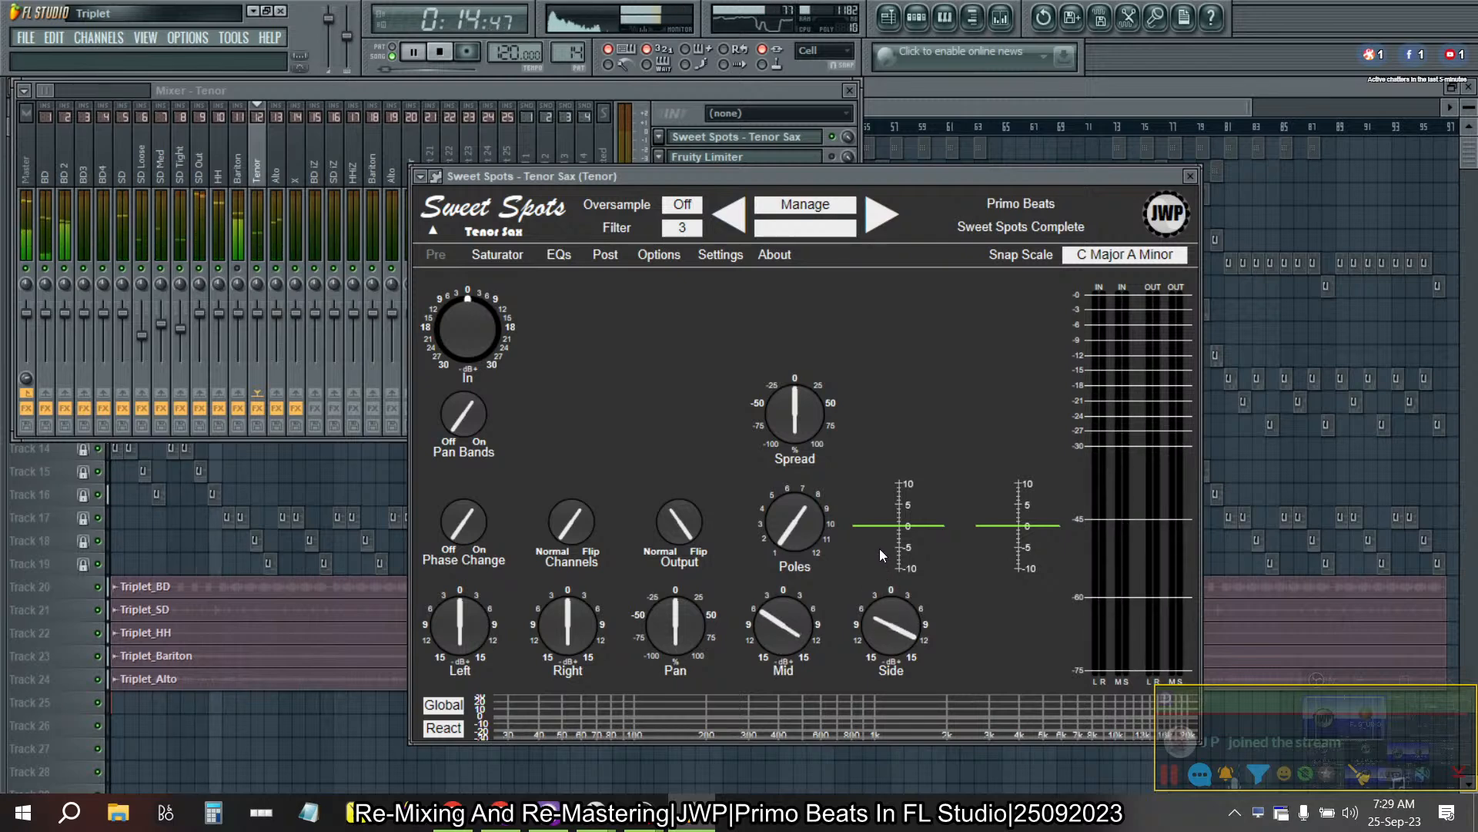
pyautogui.moveTo(783, 624); pyautogui.dragTo(783, 566)
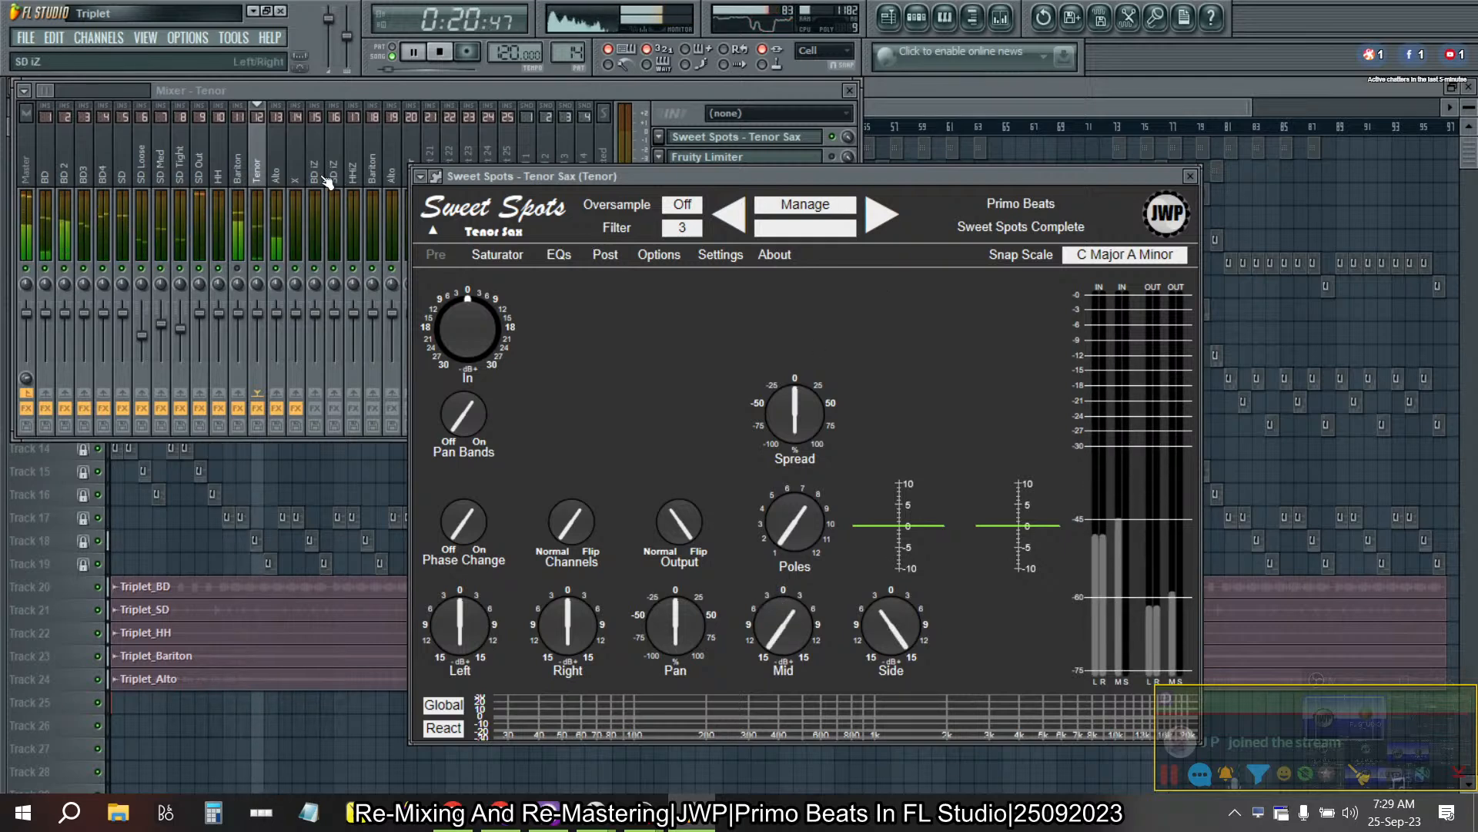
# - Audition the Tenor mixer track's stereo separation up to 100% merged, reset it and stop playback
pyautogui.click(344, 92)
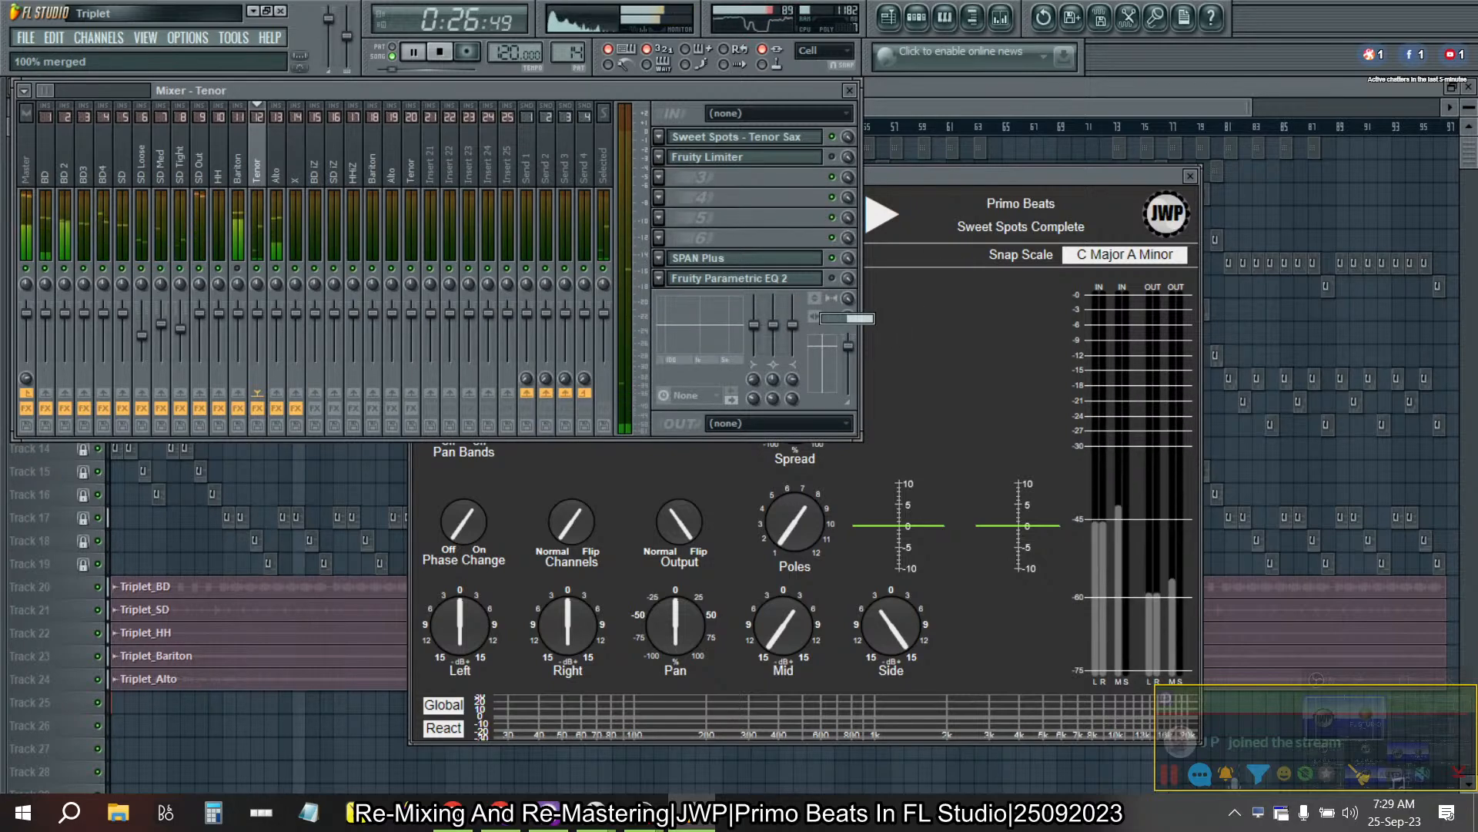
pyautogui.moveTo(850, 300); pyautogui.dragTo(850, 347)
pyautogui.rightClick(850, 299)
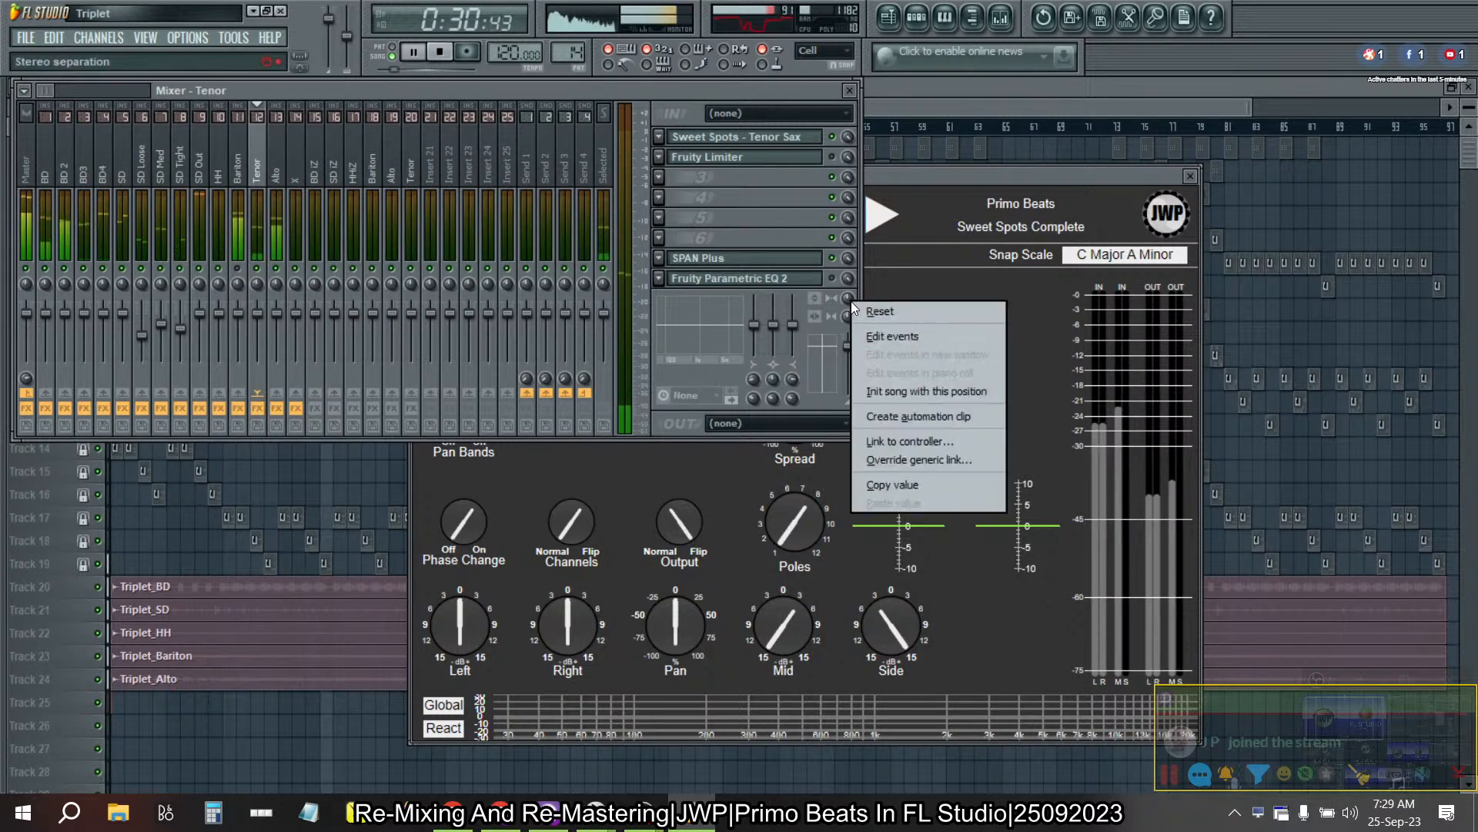
pyautogui.click(889, 308)
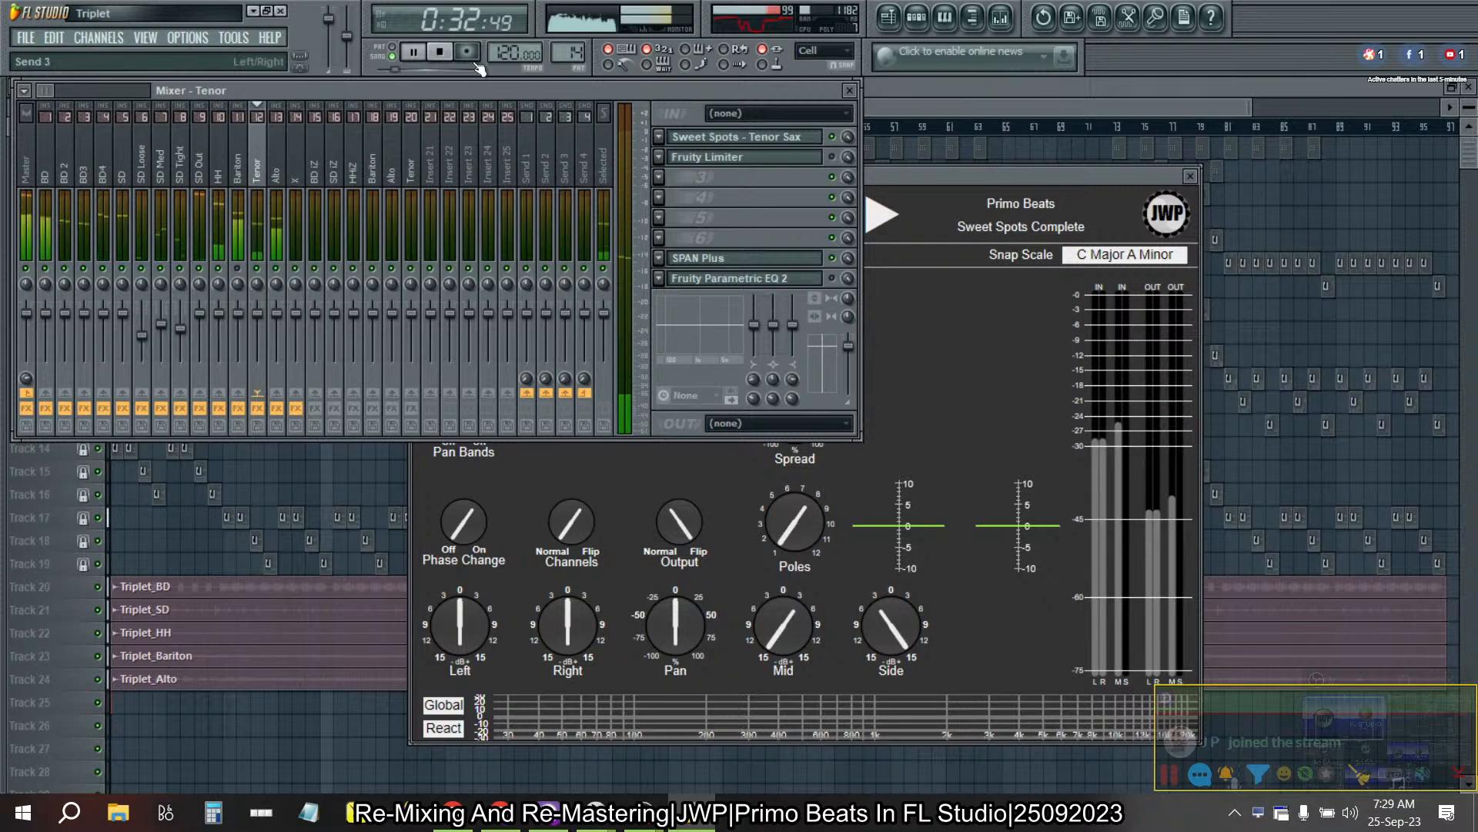
pyautogui.click(440, 52)
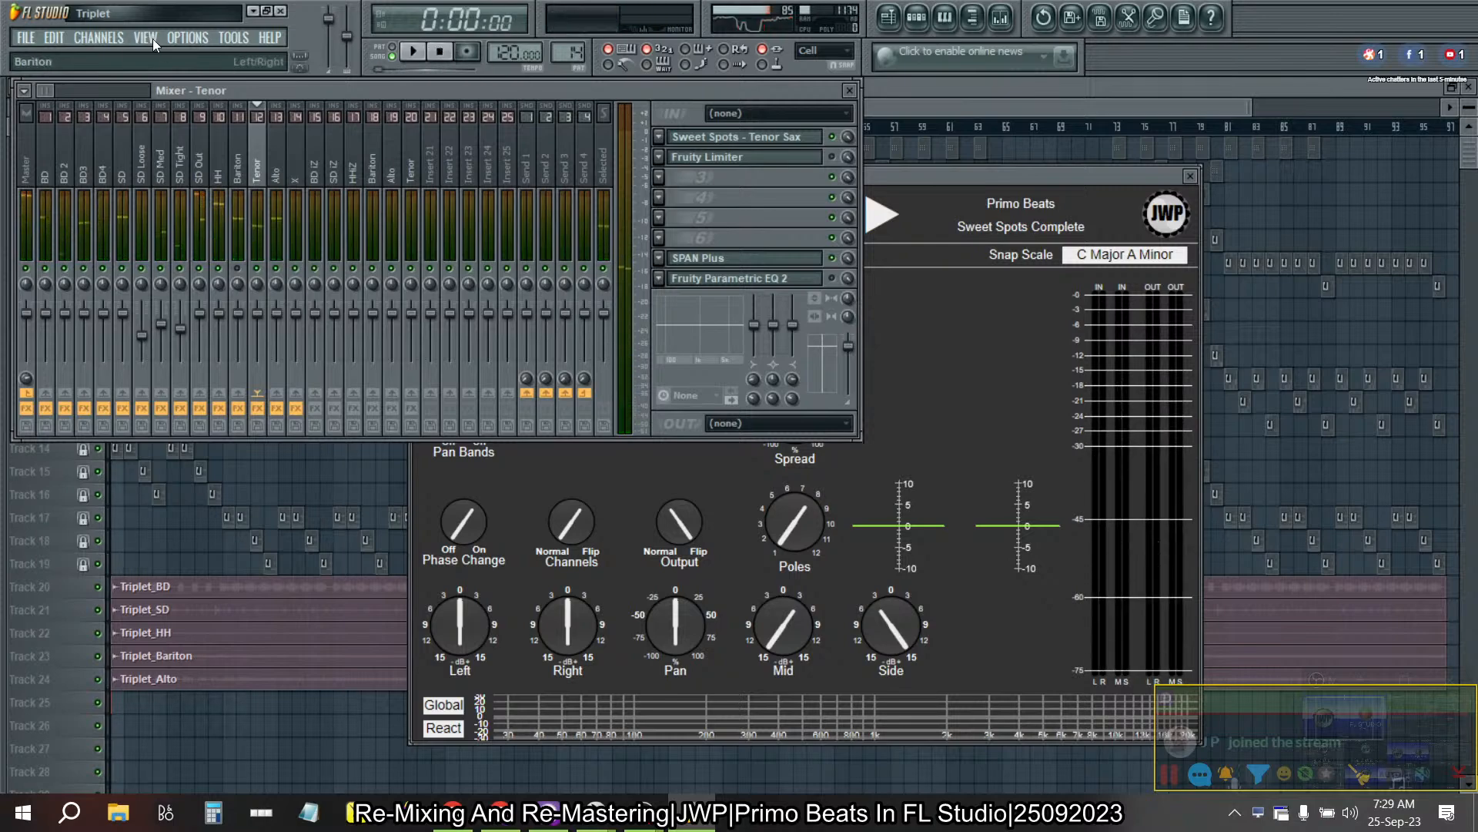
# - Check the audio device settings and the FL Studio ASIO buffer length, closing both windows unchanged
pyautogui.click(188, 38)
pyautogui.click(193, 86)
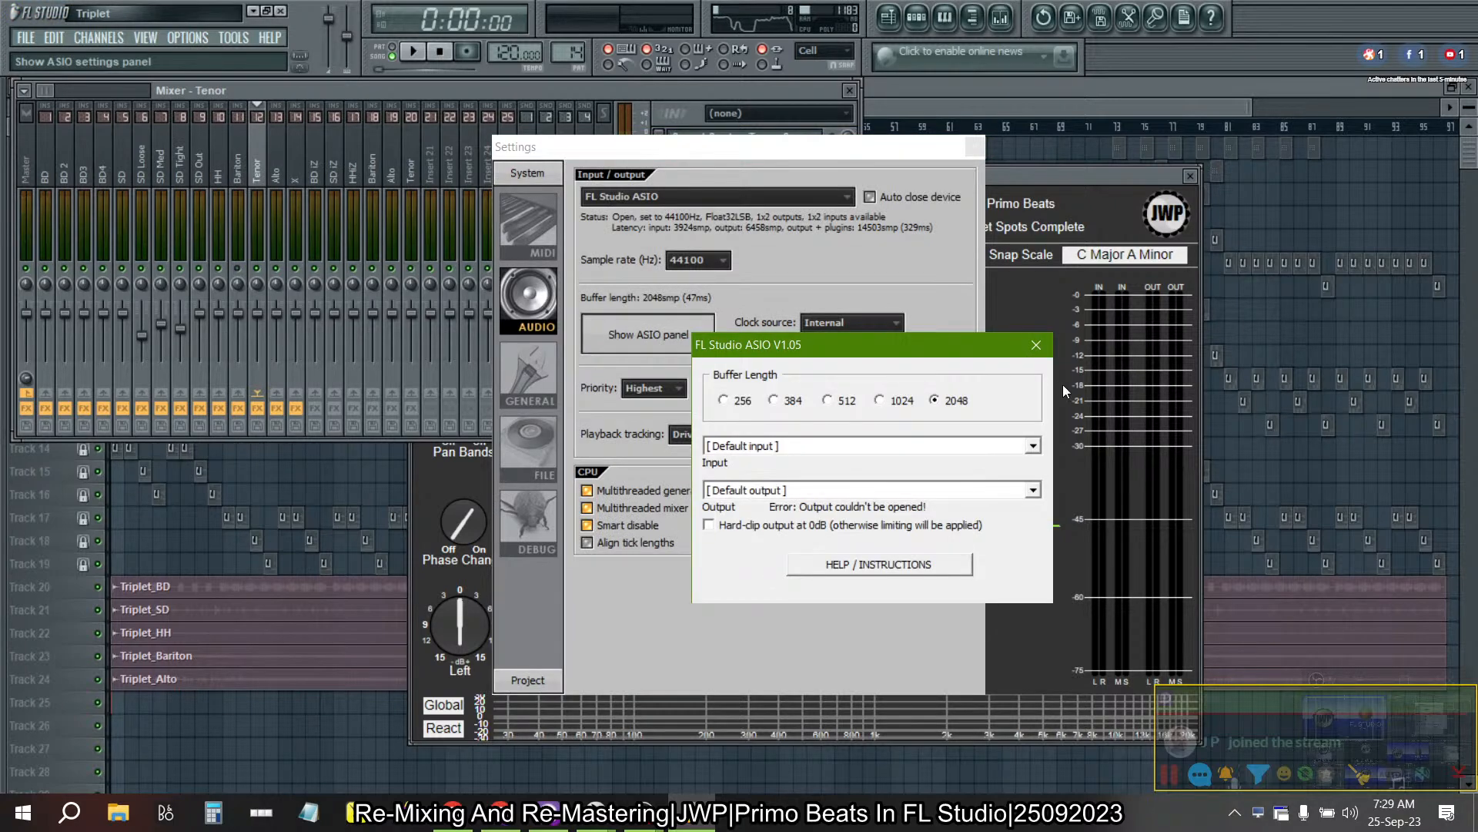
pyautogui.click(1036, 346)
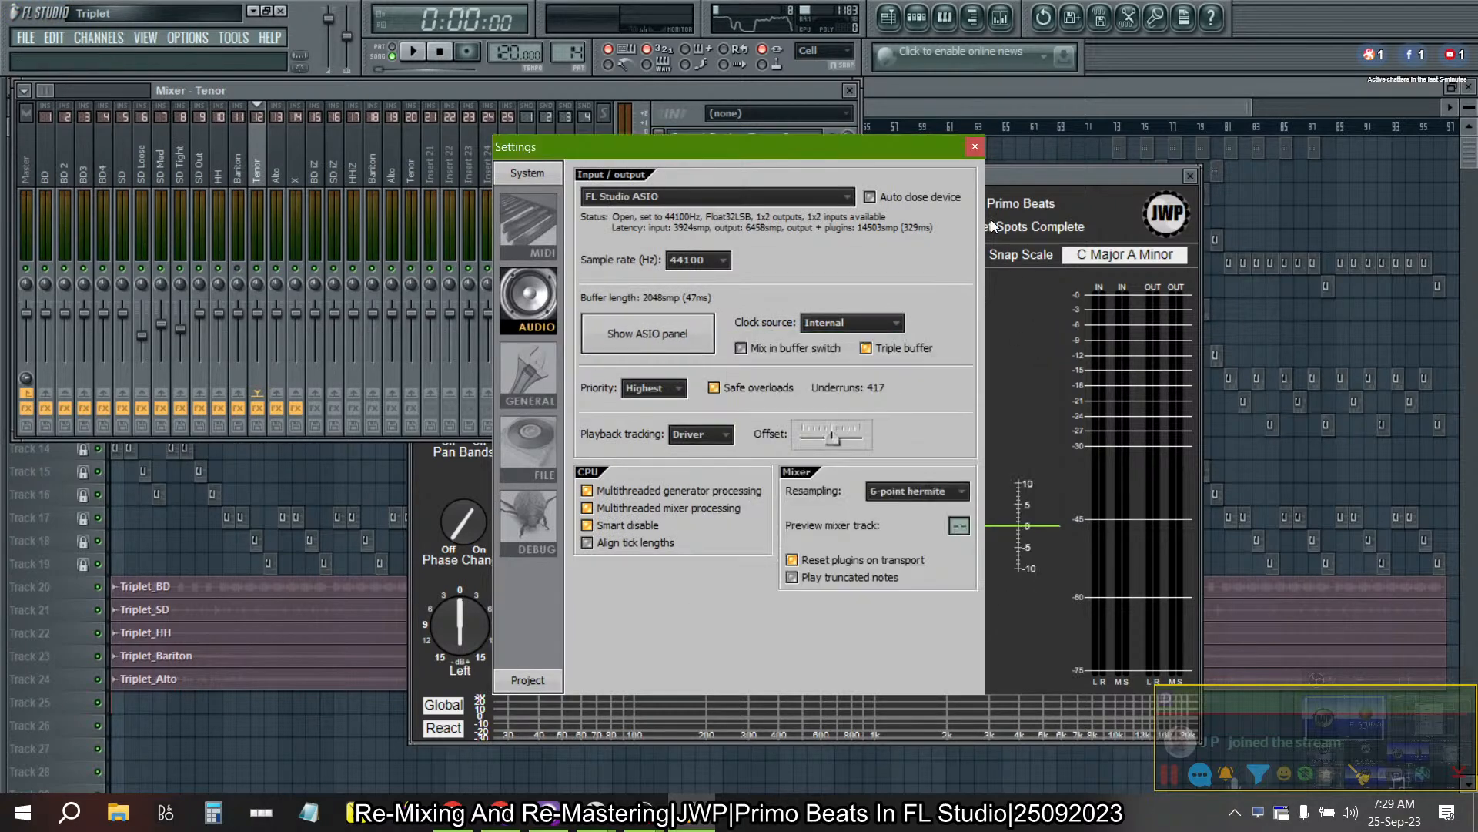
pyautogui.click(973, 148)
# - Play the song and set the Tenor Sax effect's Mid gain to -6 dB and Side gain to +6 dB, using 3 dB steps
pyautogui.moveTo(359, 151); pyautogui.dragTo(11, 158)
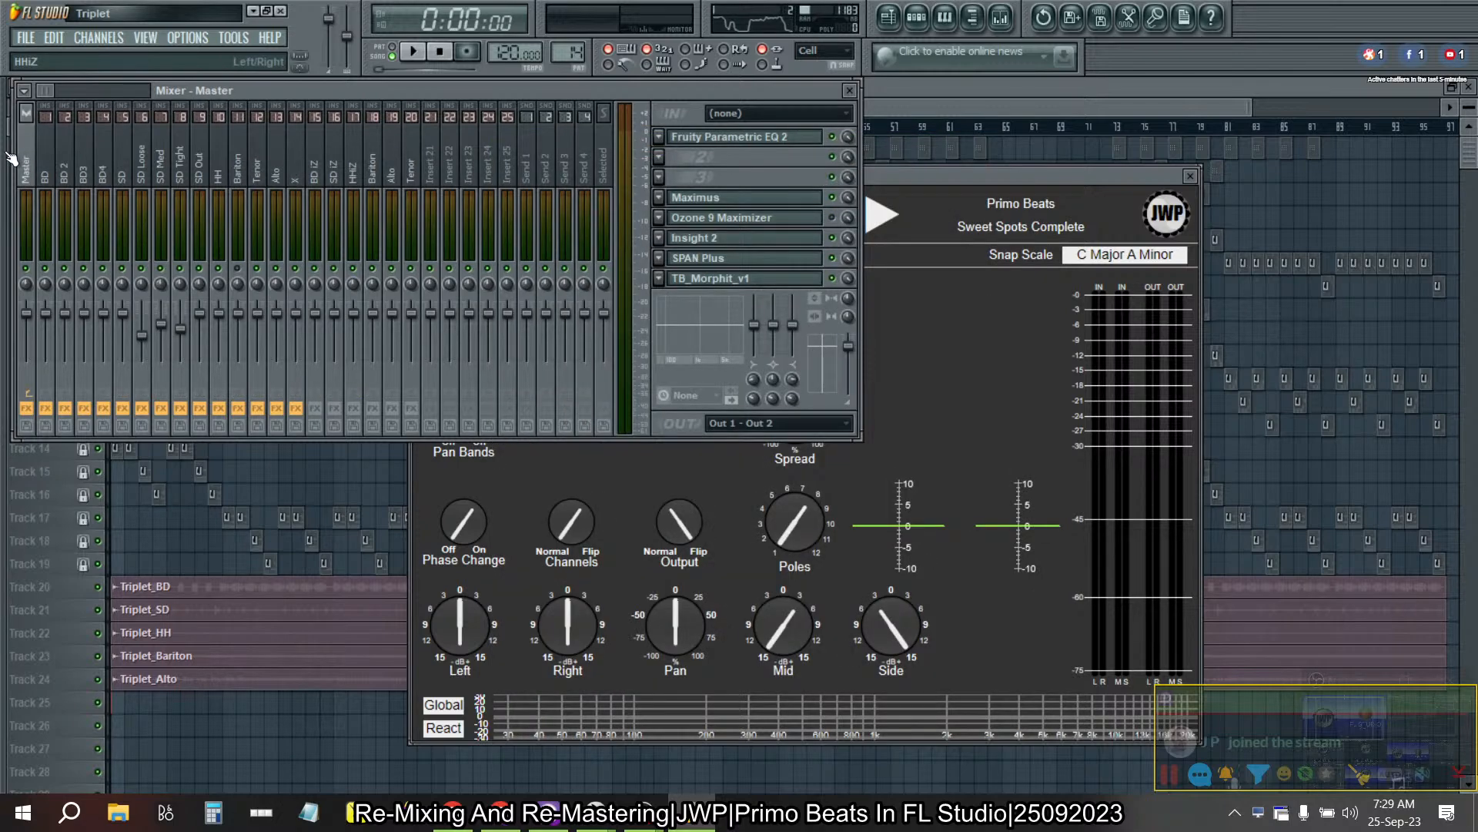
pyautogui.moveTo(11, 158); pyautogui.dragTo(258, 179)
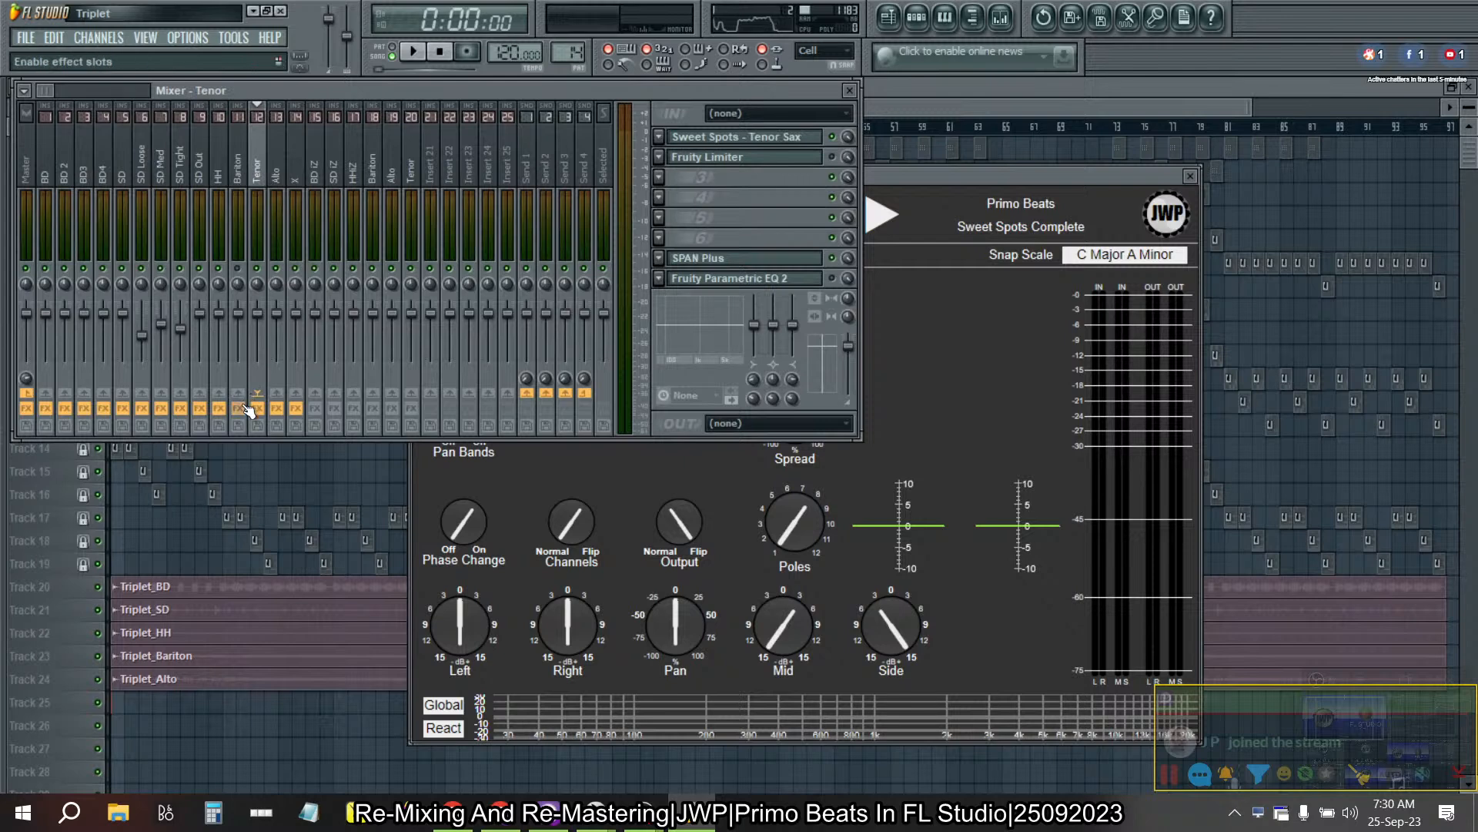
pyautogui.click(414, 51)
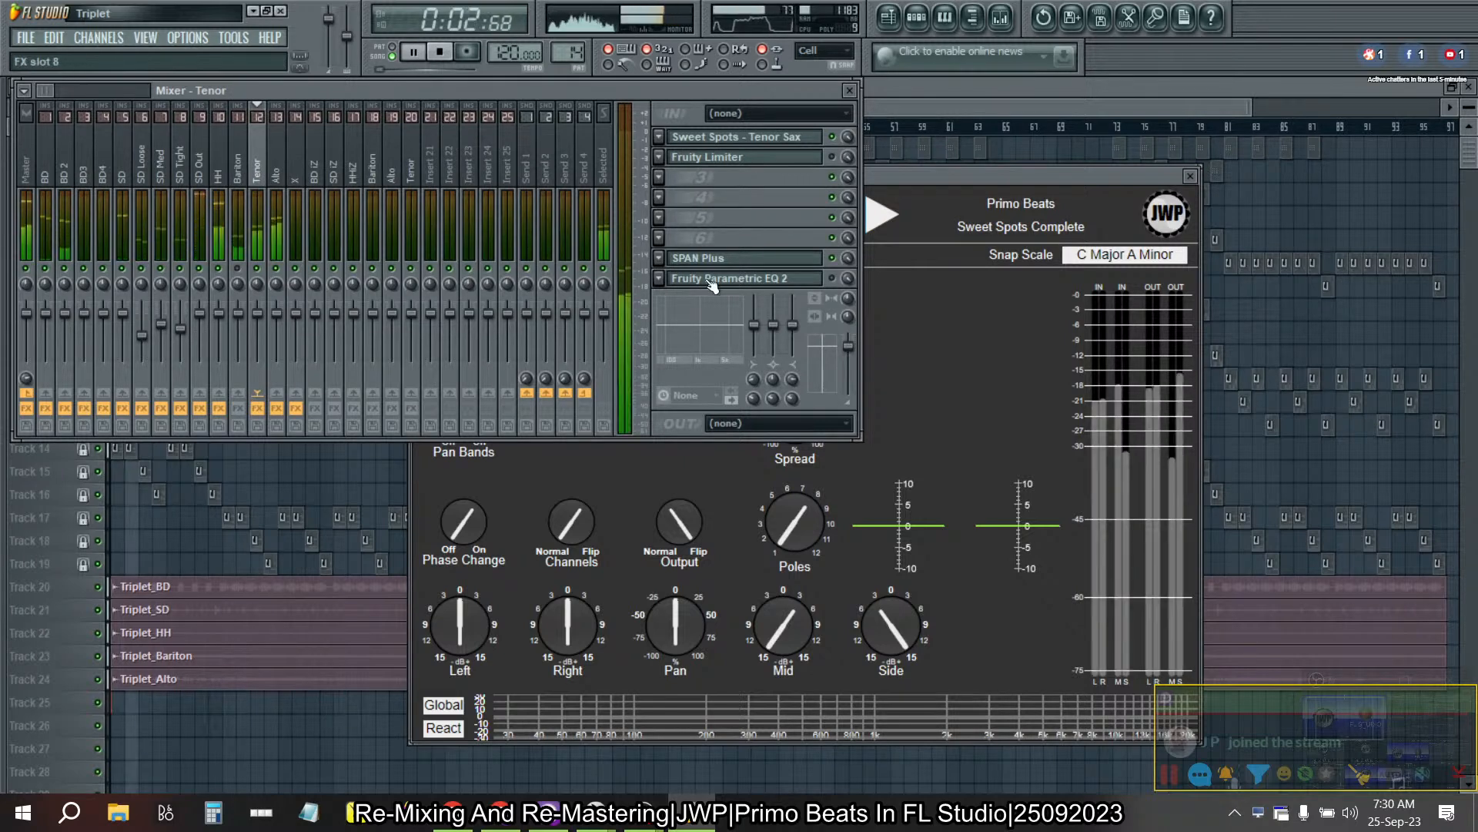
pyautogui.click(925, 354)
pyautogui.moveTo(891, 627); pyautogui.dragTo(893, 685)
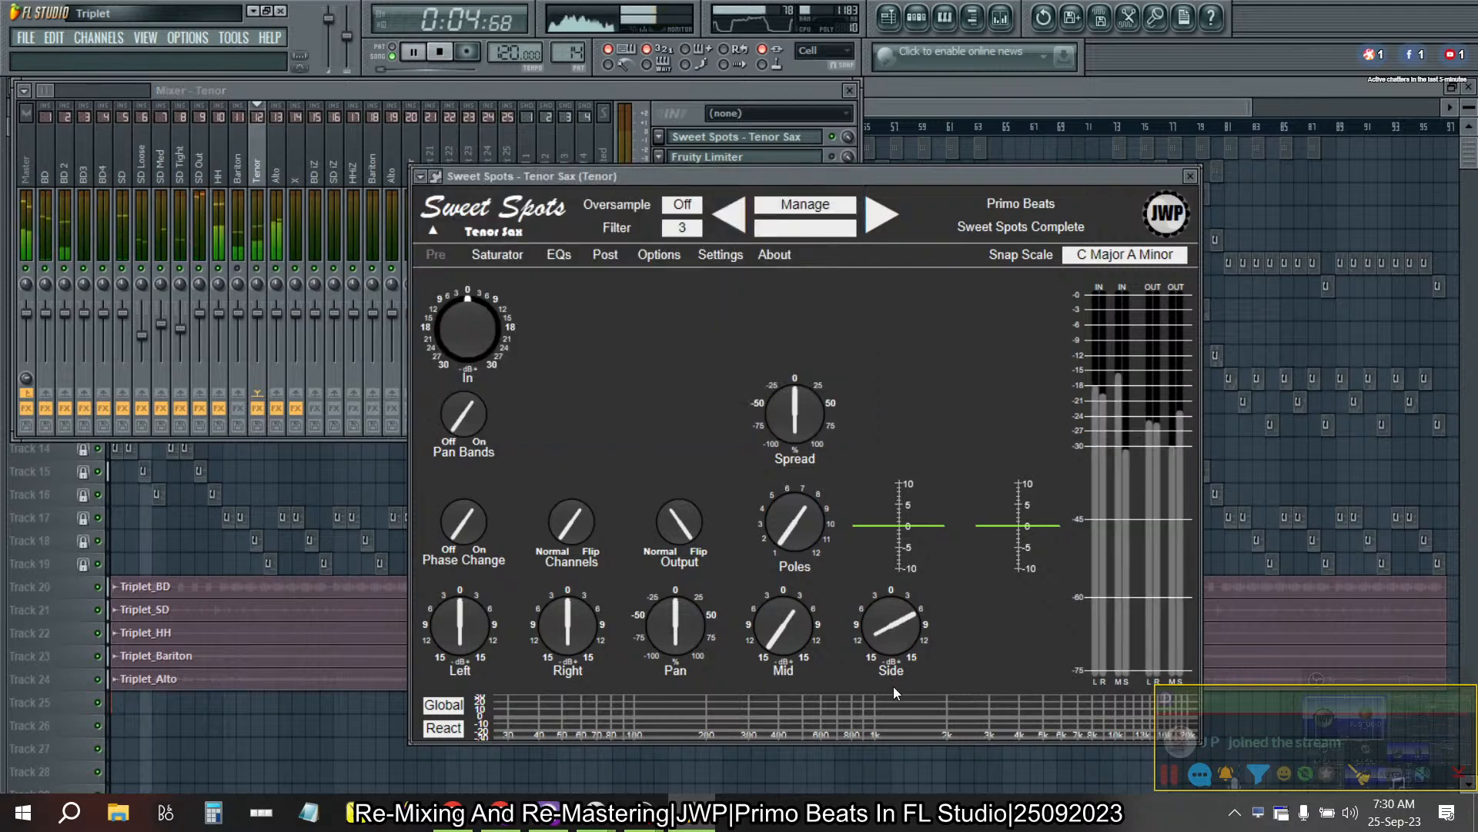
pyautogui.rightClick(890, 623)
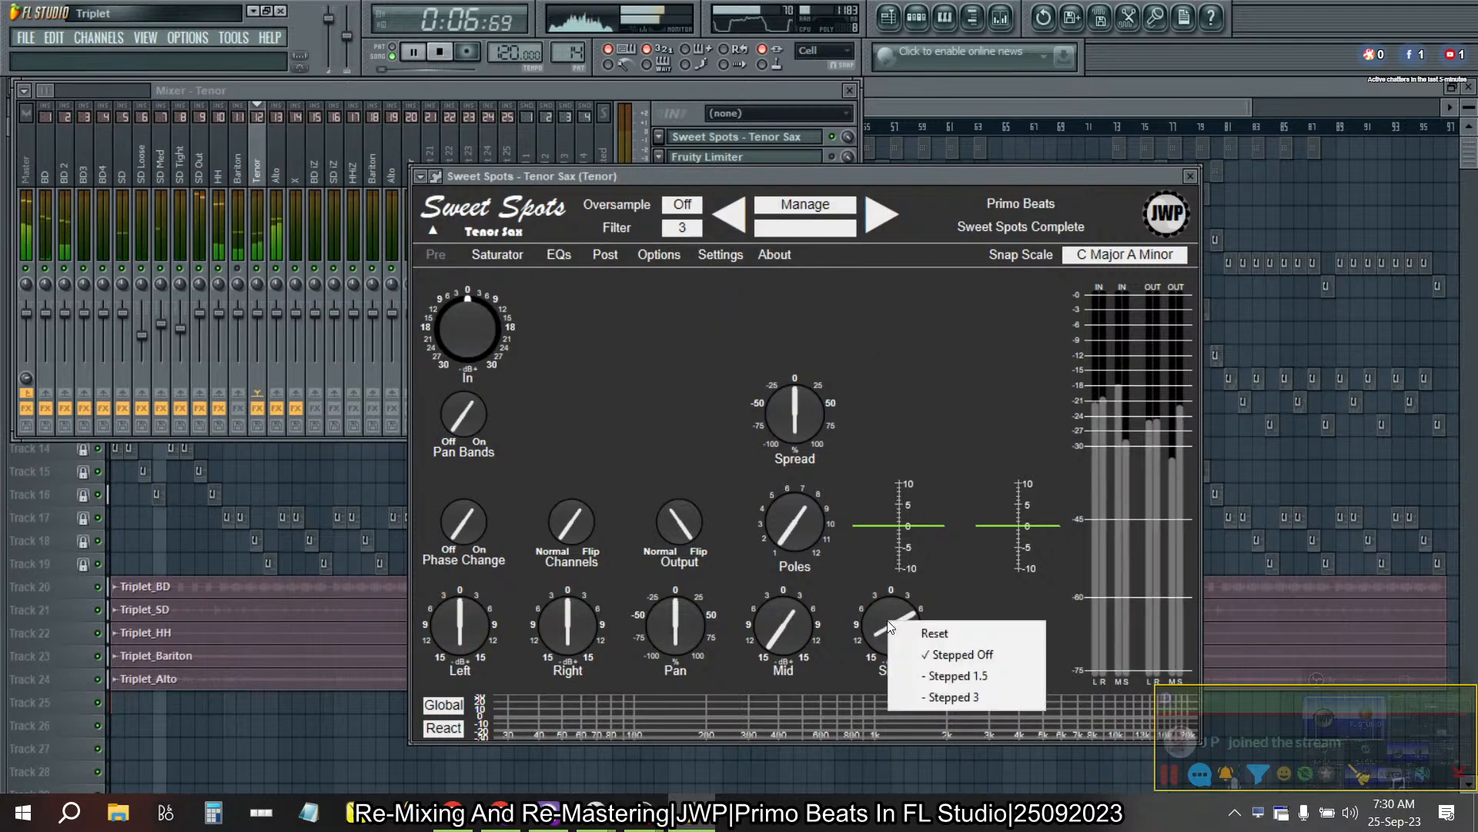
pyautogui.click(930, 697)
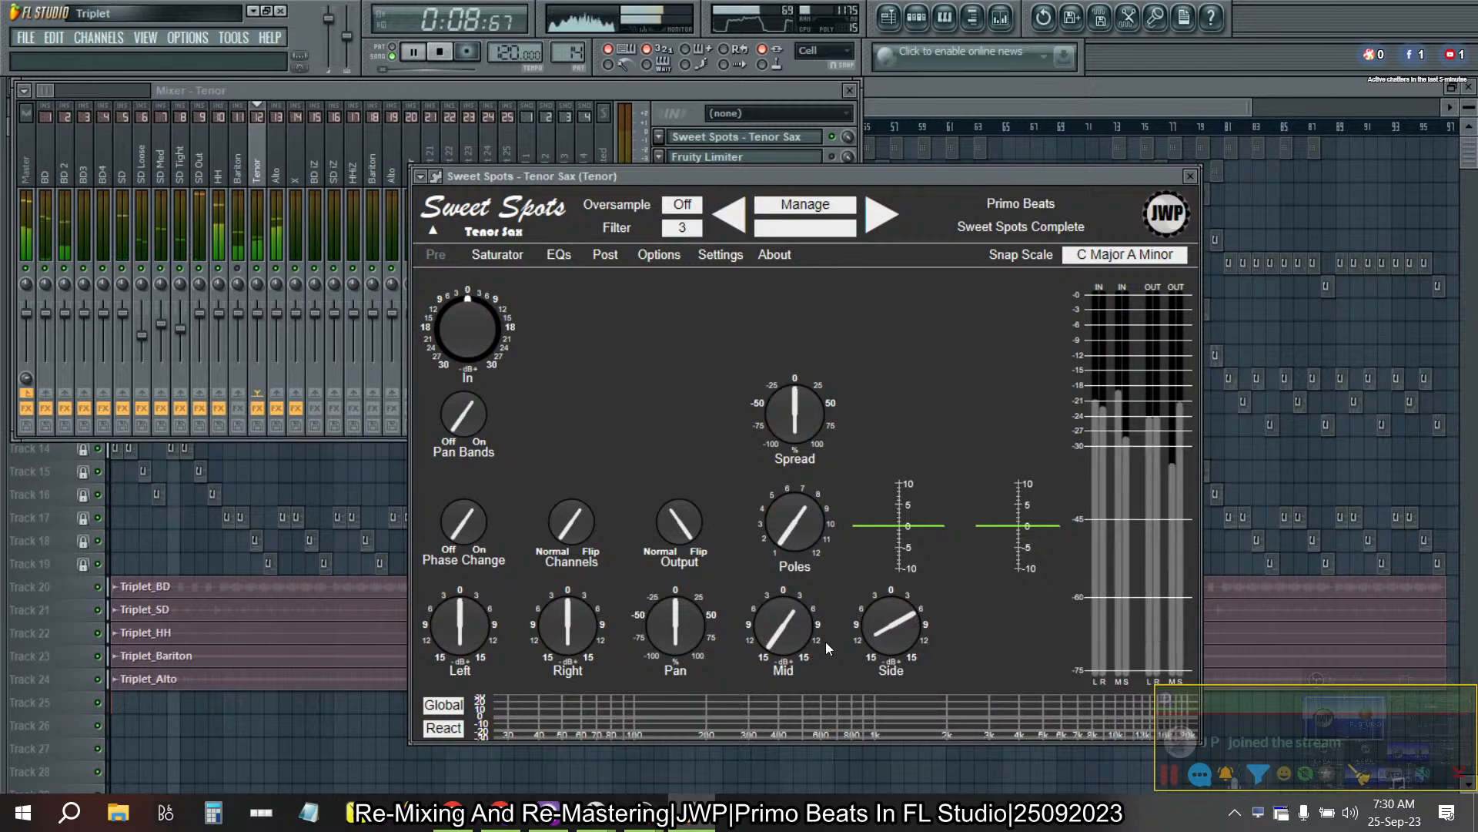
pyautogui.rightClick(788, 627)
pyautogui.click(827, 704)
pyautogui.moveTo(904, 625)
pyautogui.mouseDown()
pyautogui.moveTo(896, 660)
pyautogui.moveTo(900, 637)
pyautogui.mouseUp()
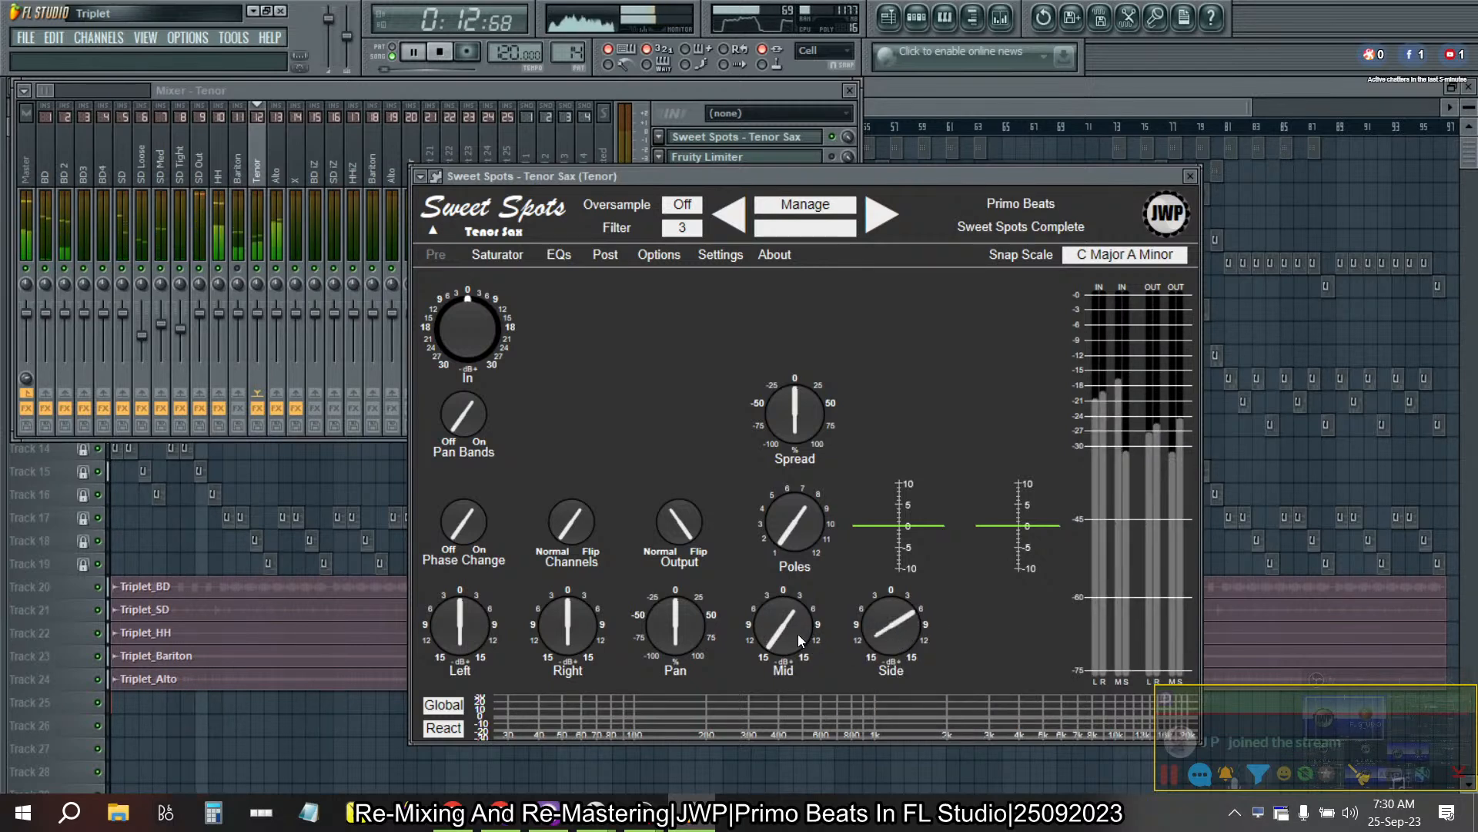
# - Audition the Tenor mixer track's stereo separation at 100% merged and 100% separated, and reset it
pyautogui.click(573, 92)
pyautogui.moveTo(847, 298); pyautogui.dragTo(847, 238)
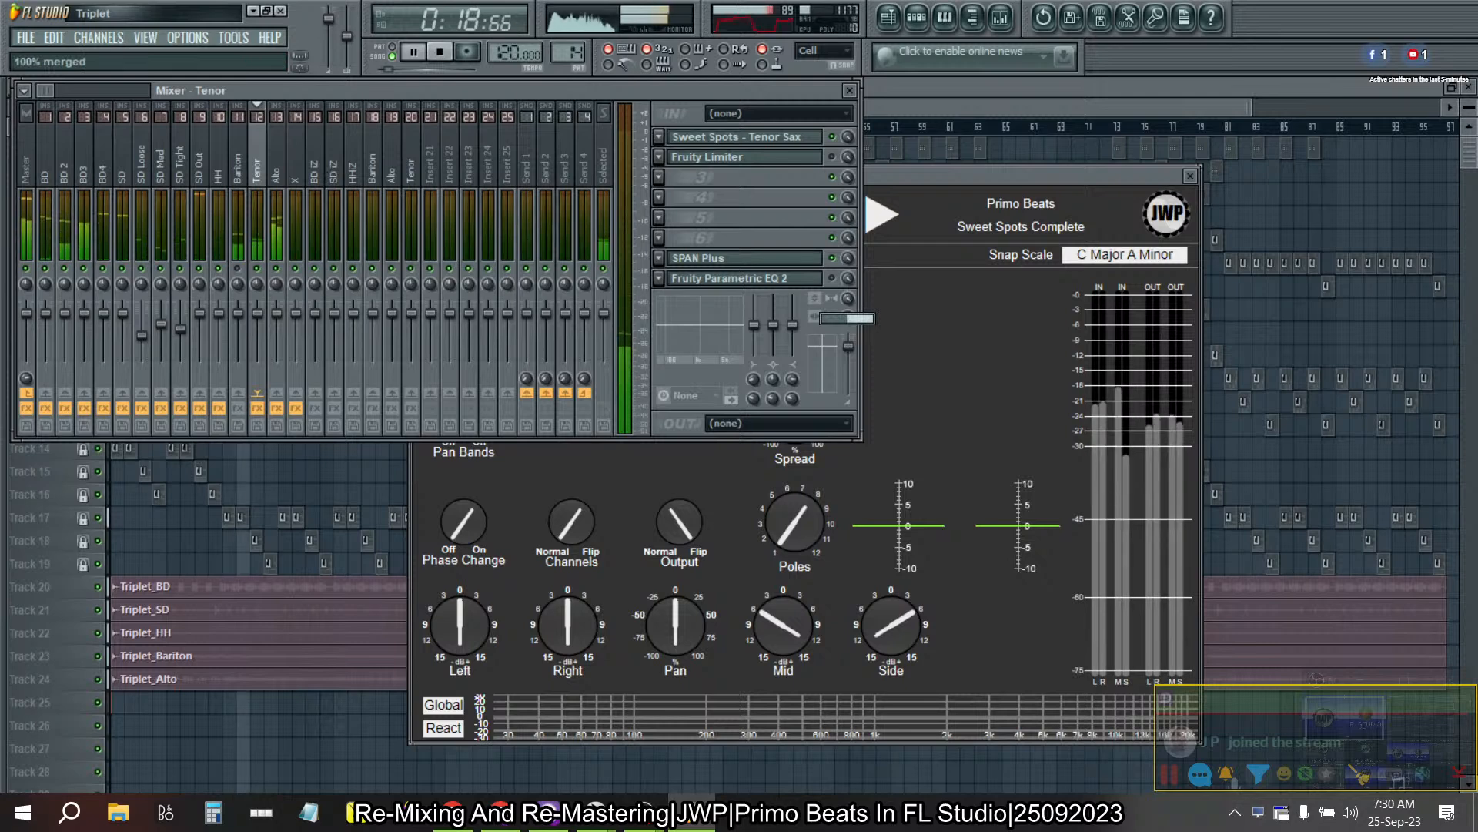
pyautogui.moveTo(847, 298); pyautogui.dragTo(848, 370)
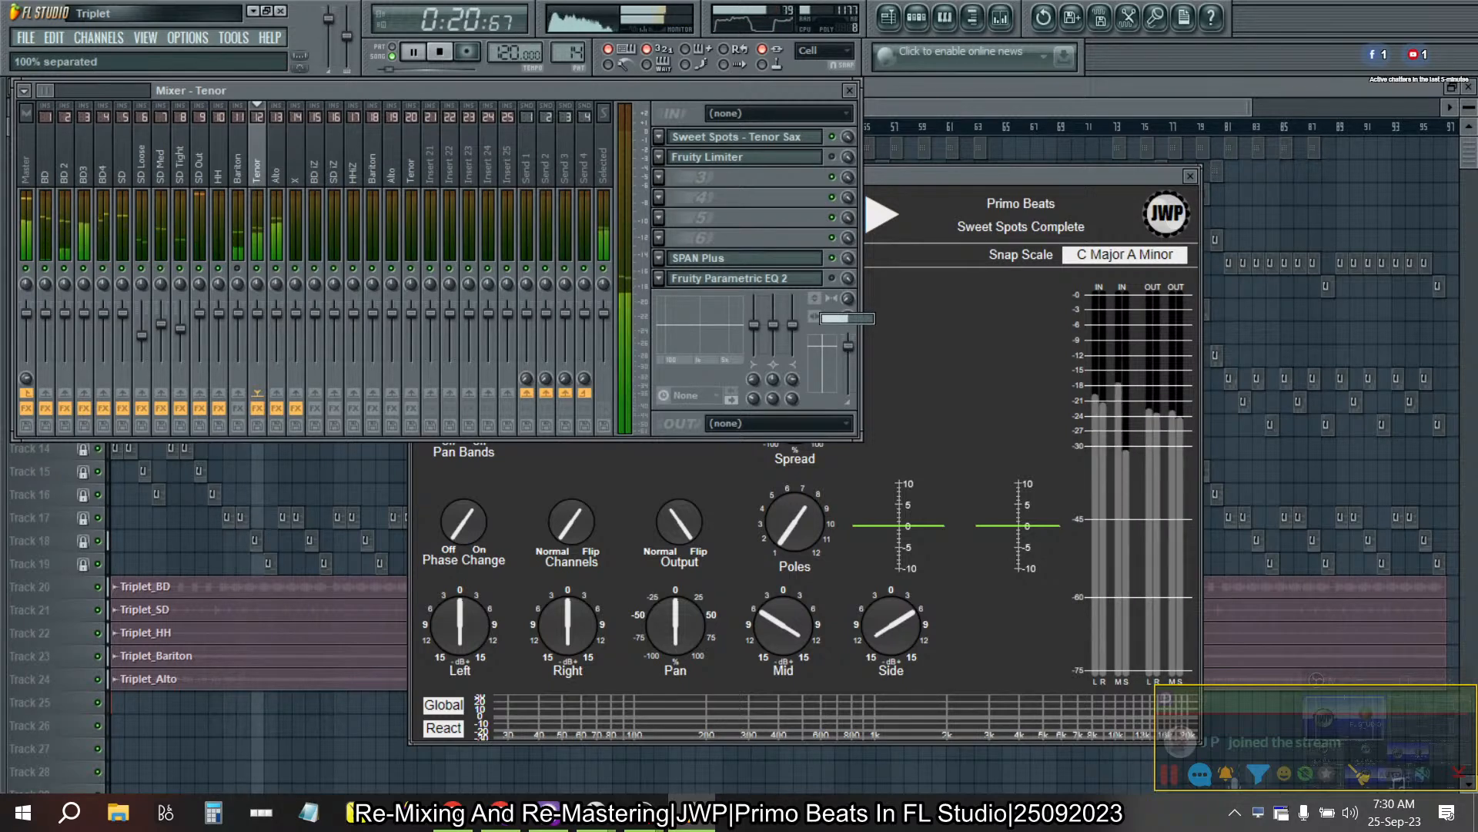
pyautogui.rightClick(847, 301)
pyautogui.click(862, 312)
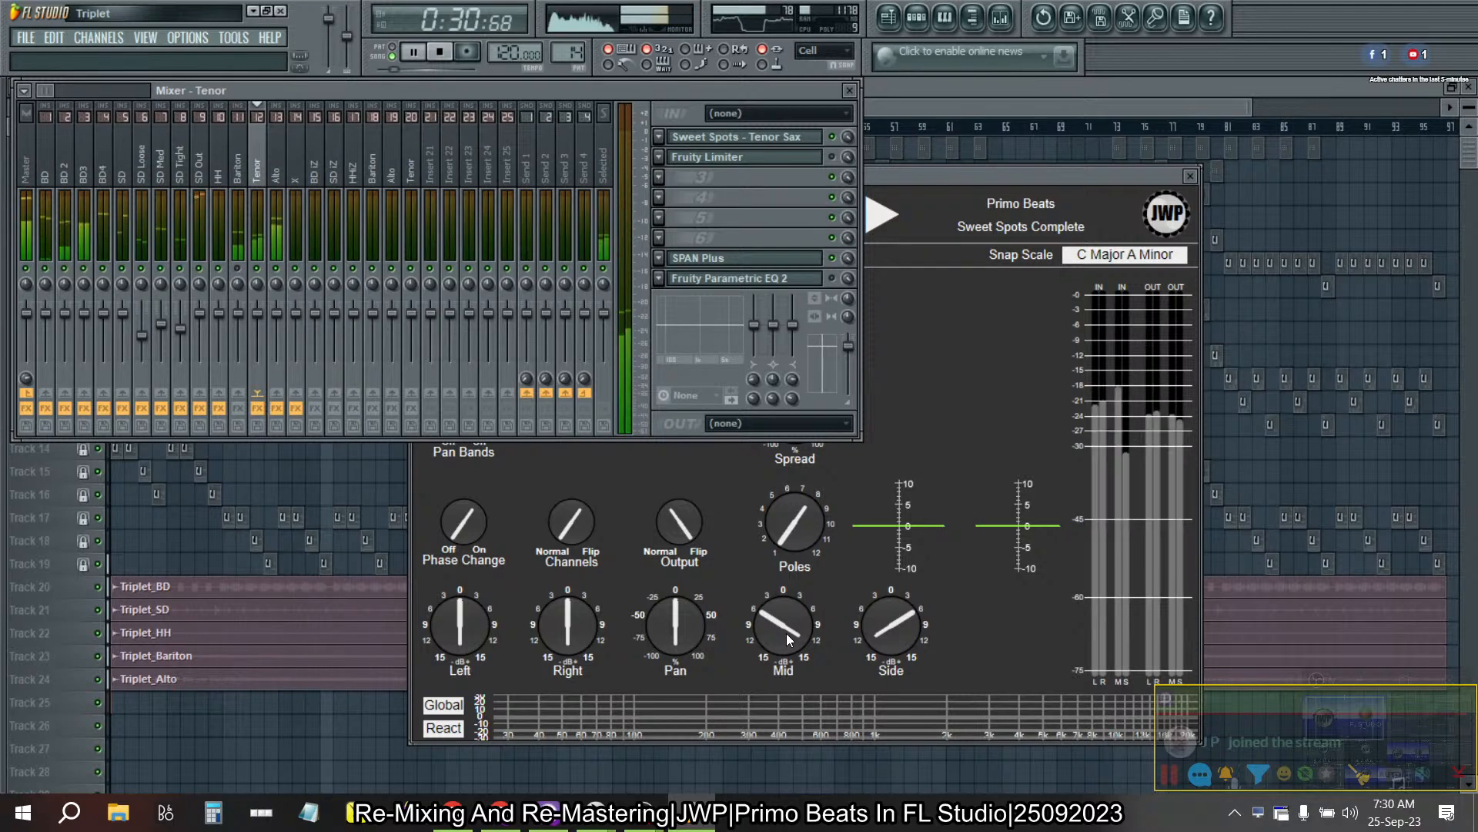
# - Turn on Pan Bands in the Tenor Sax effect and set Spread to -50% in 25% steps
pyautogui.click(1015, 376)
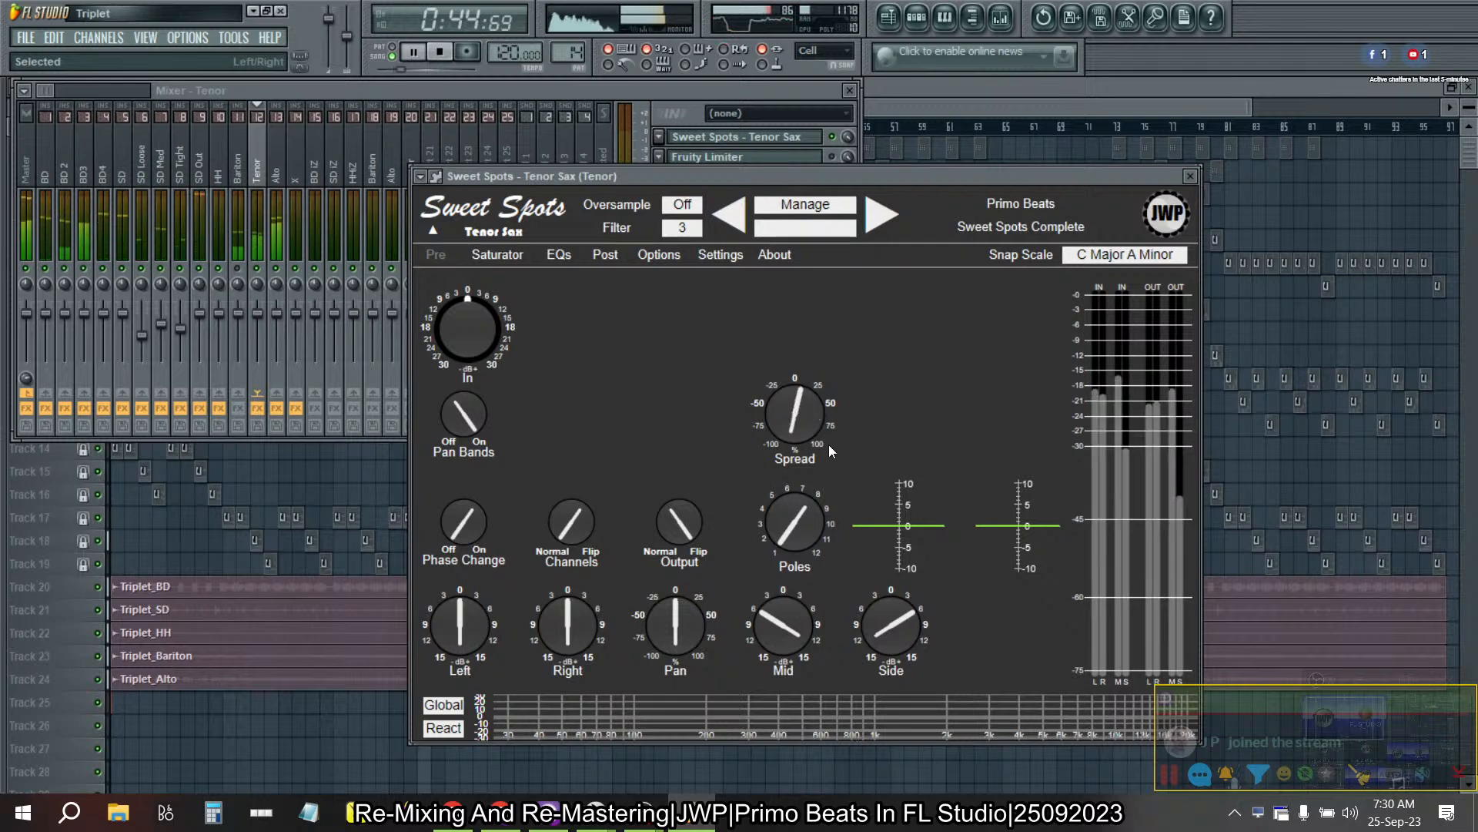
pyautogui.rightClick(812, 420)
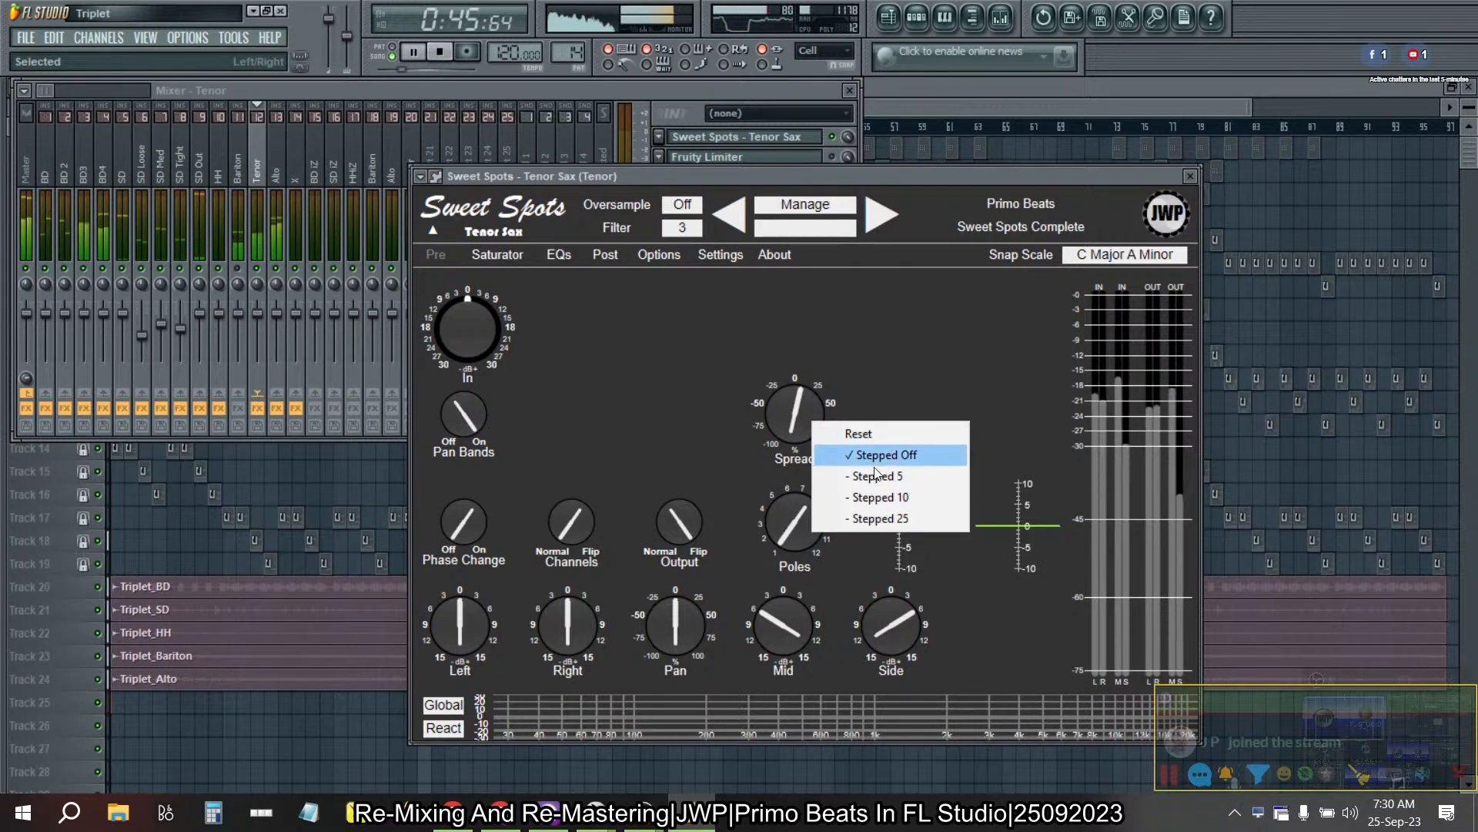
pyautogui.click(865, 518)
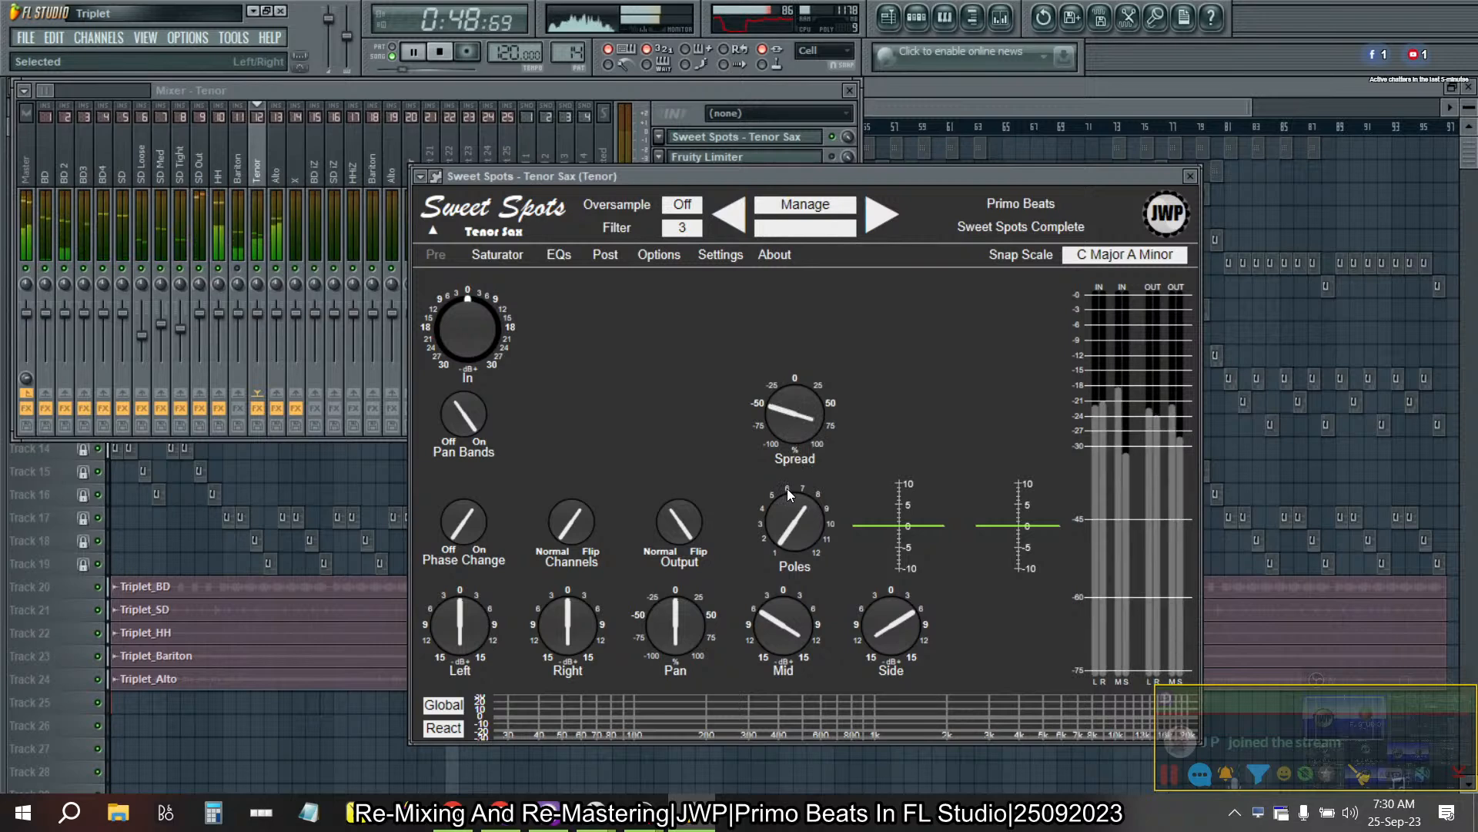
# - Open the Sweet Spots - Alto Sax effect on the Alto mixer track and show its Pre page
pyautogui.click(276, 173)
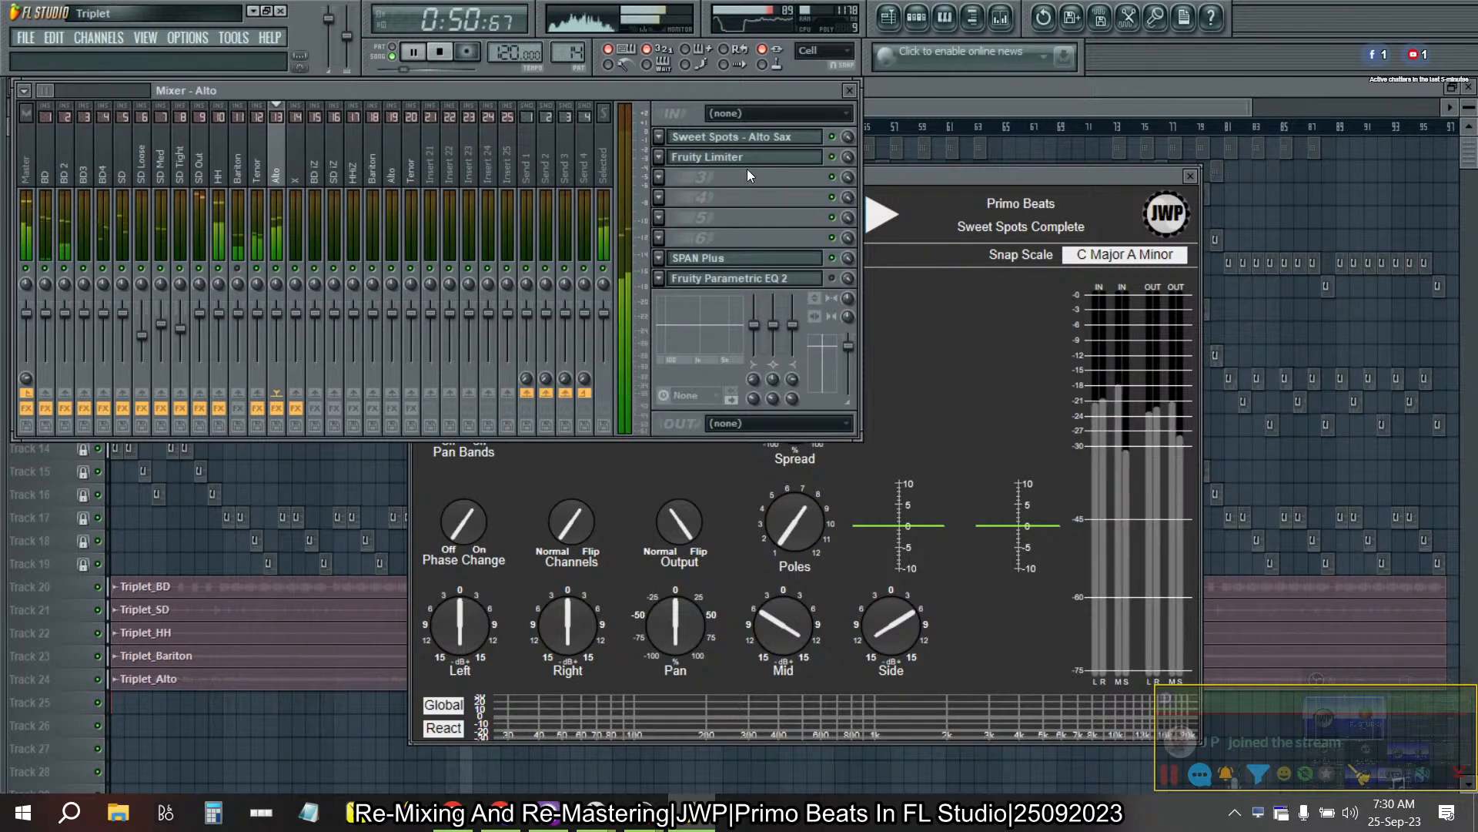
pyautogui.click(729, 138)
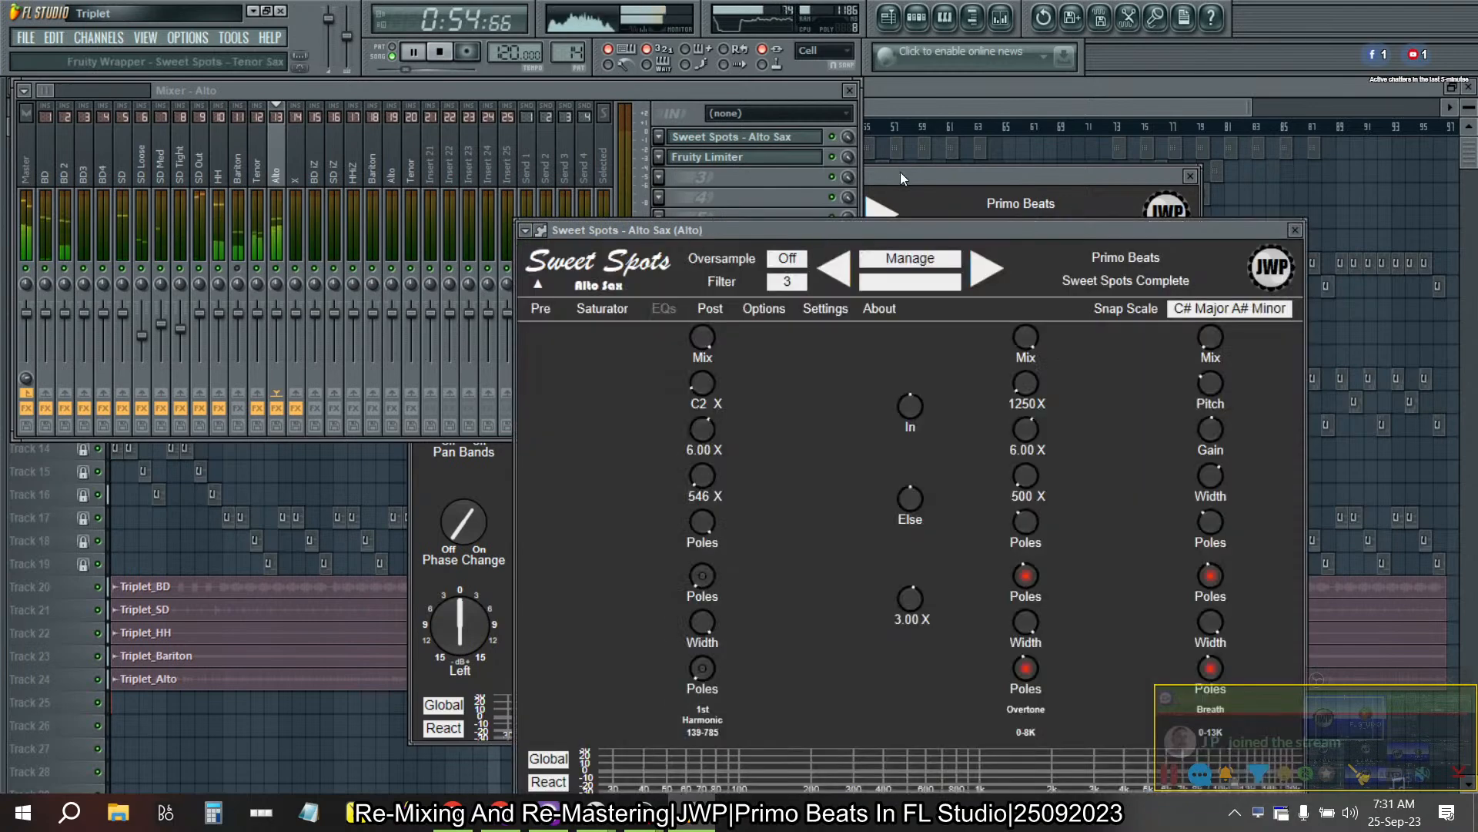
pyautogui.click(541, 308)
pyautogui.moveTo(766, 231); pyautogui.dragTo(637, 200)
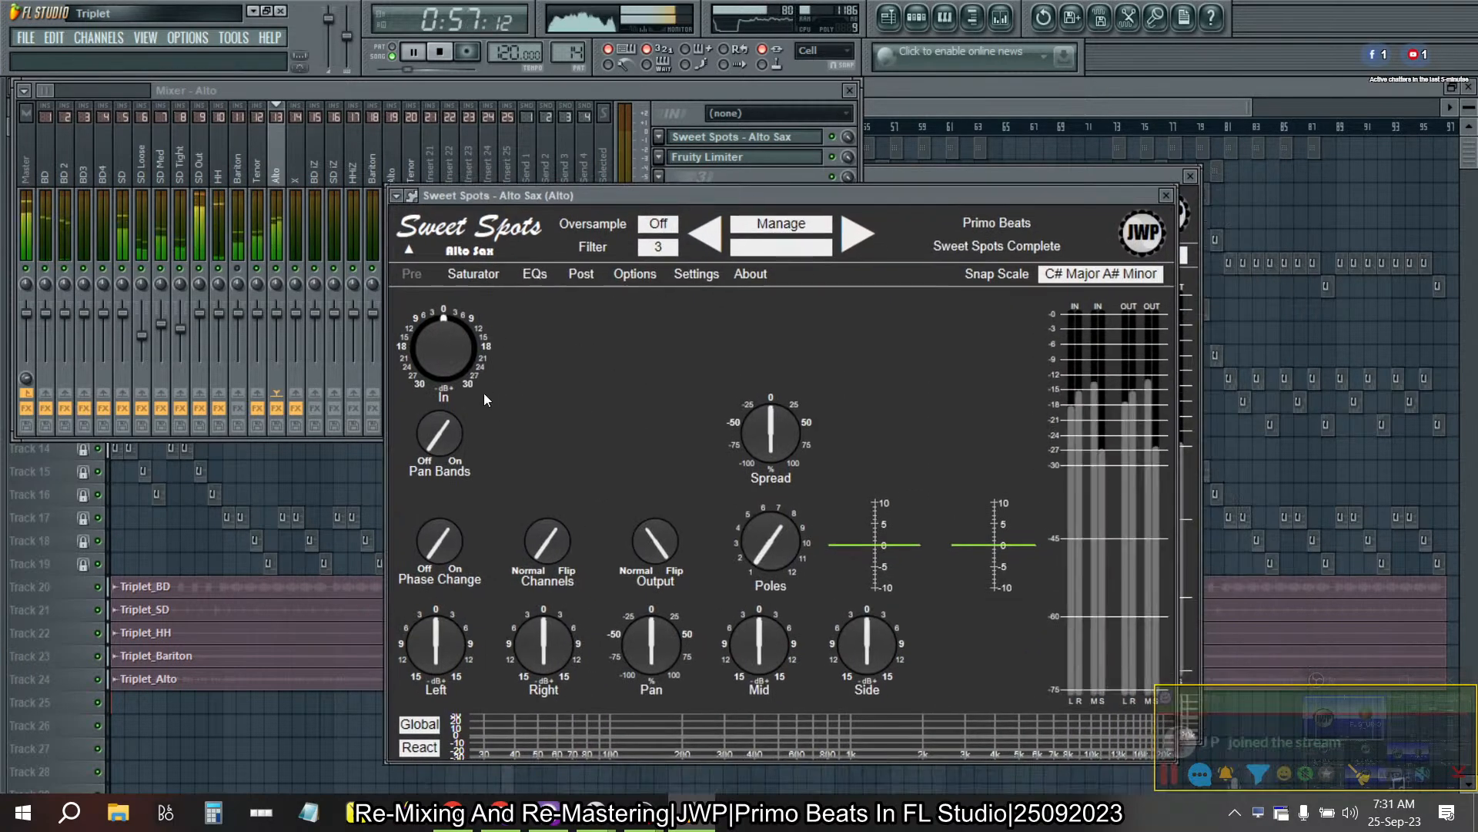
# - Set the Alto Sax effect's Spread to +50% in 25% steps and its Mid and Side gains to 3 dB steps
pyautogui.rightClick(766, 419)
pyautogui.click(800, 512)
pyautogui.moveTo(775, 436); pyautogui.dragTo(765, 450)
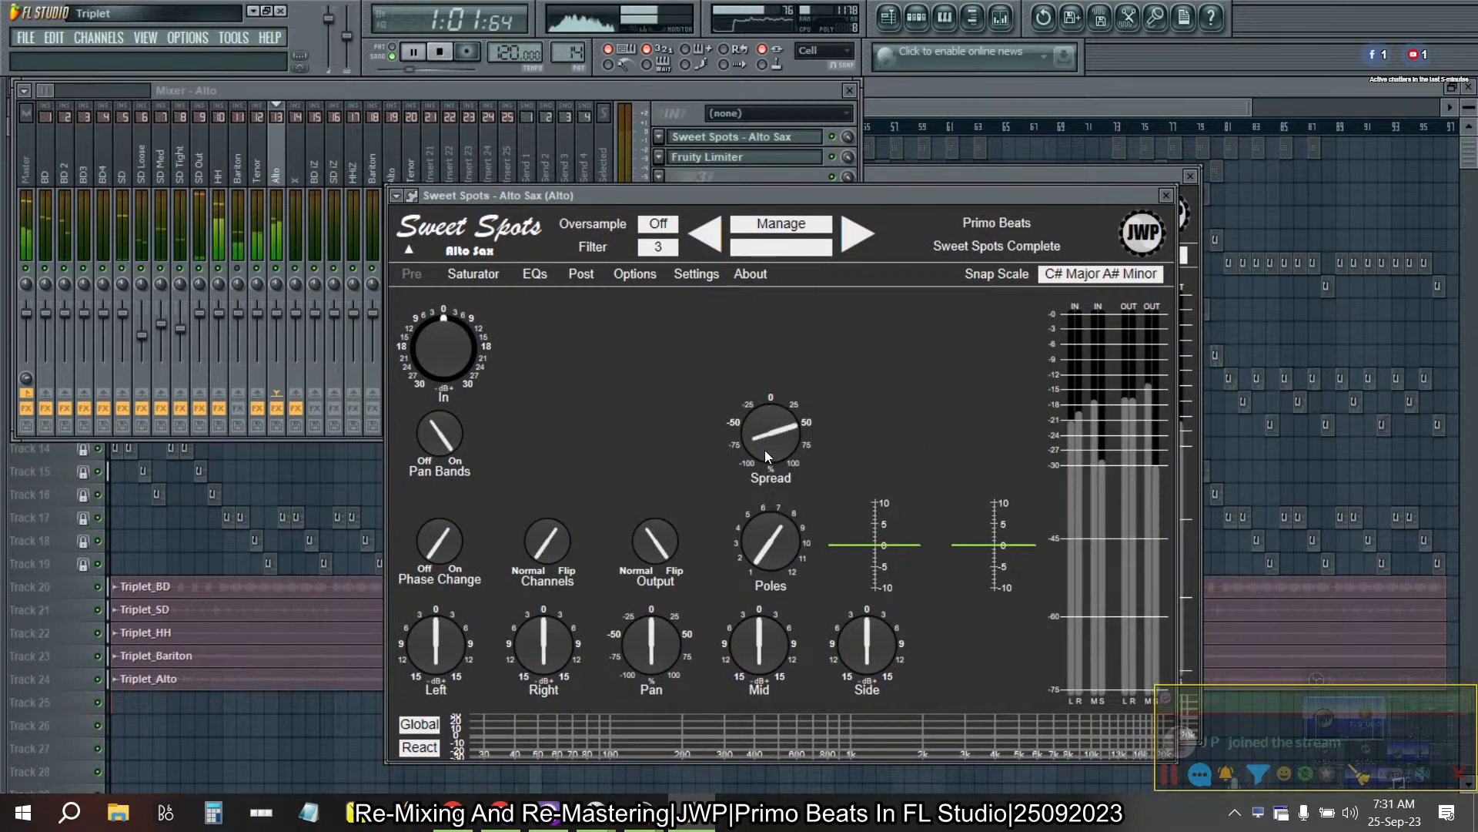
pyautogui.rightClick(764, 649)
pyautogui.click(809, 728)
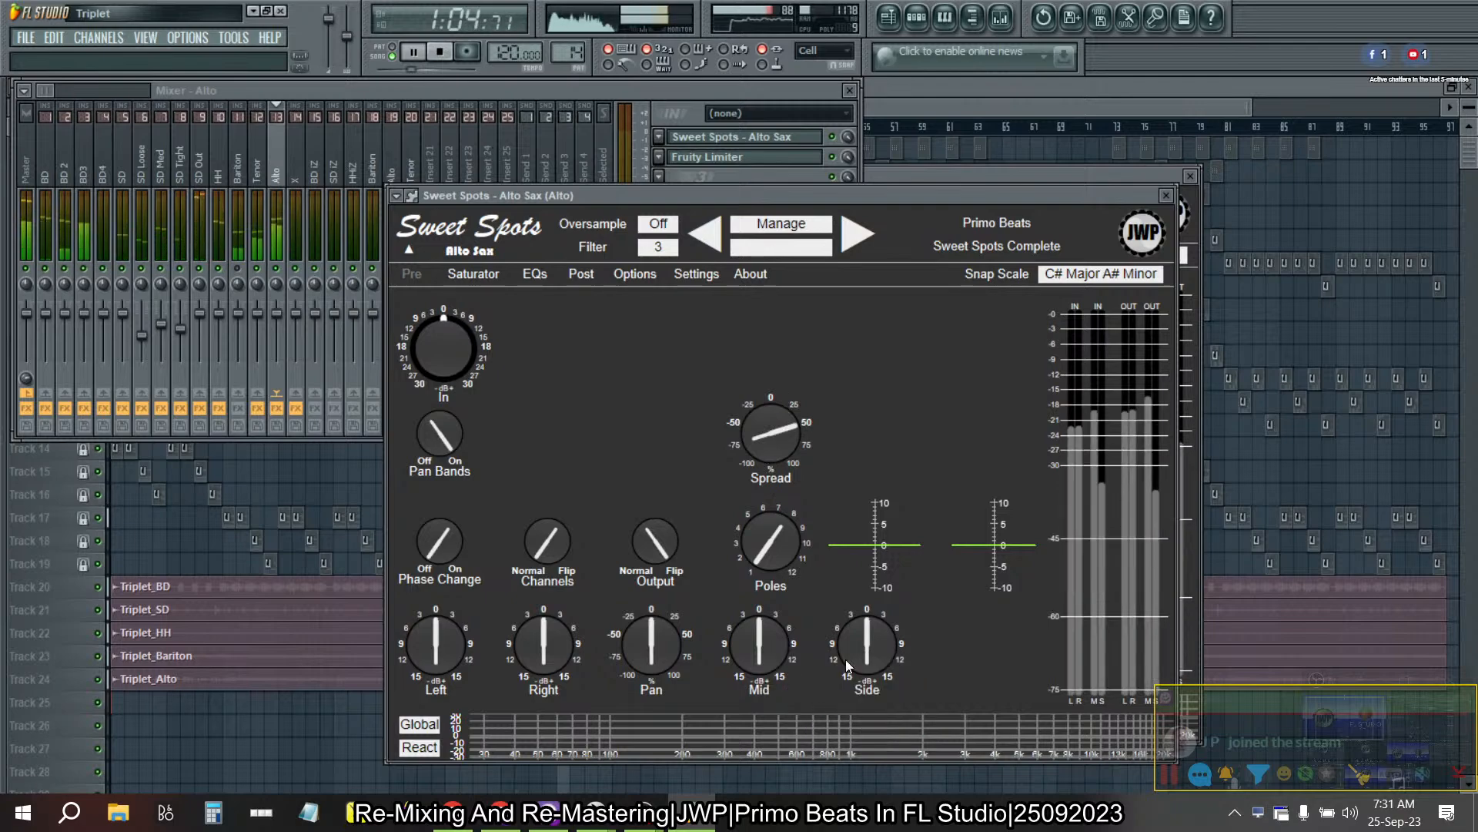
pyautogui.rightClick(846, 659)
pyautogui.click(891, 743)
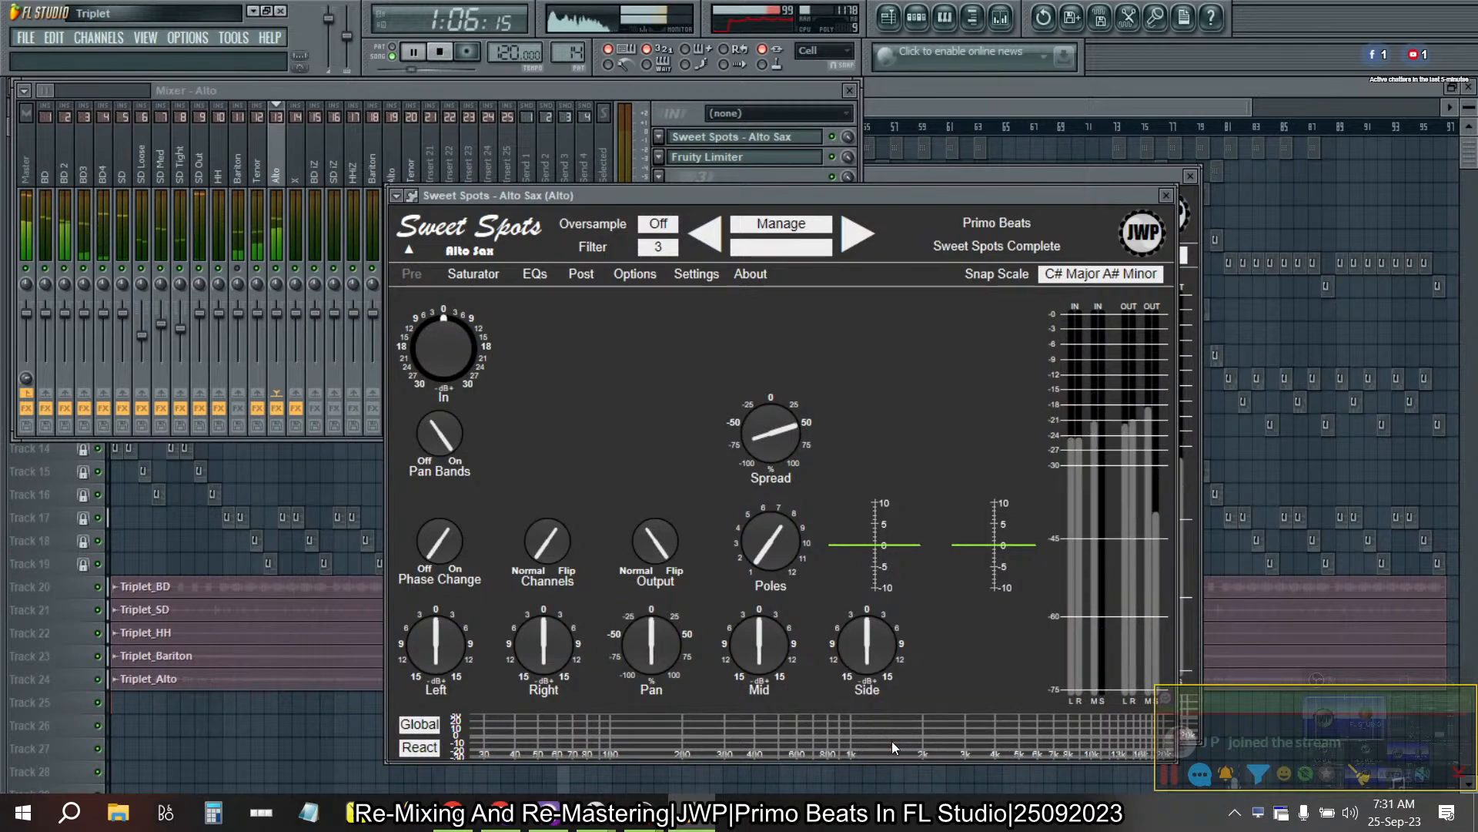
# - Stop playback and close the Tenor Sax effect, playlist, mixer and SPAN Plus windows
pyautogui.click(972, 179)
pyautogui.press('space')
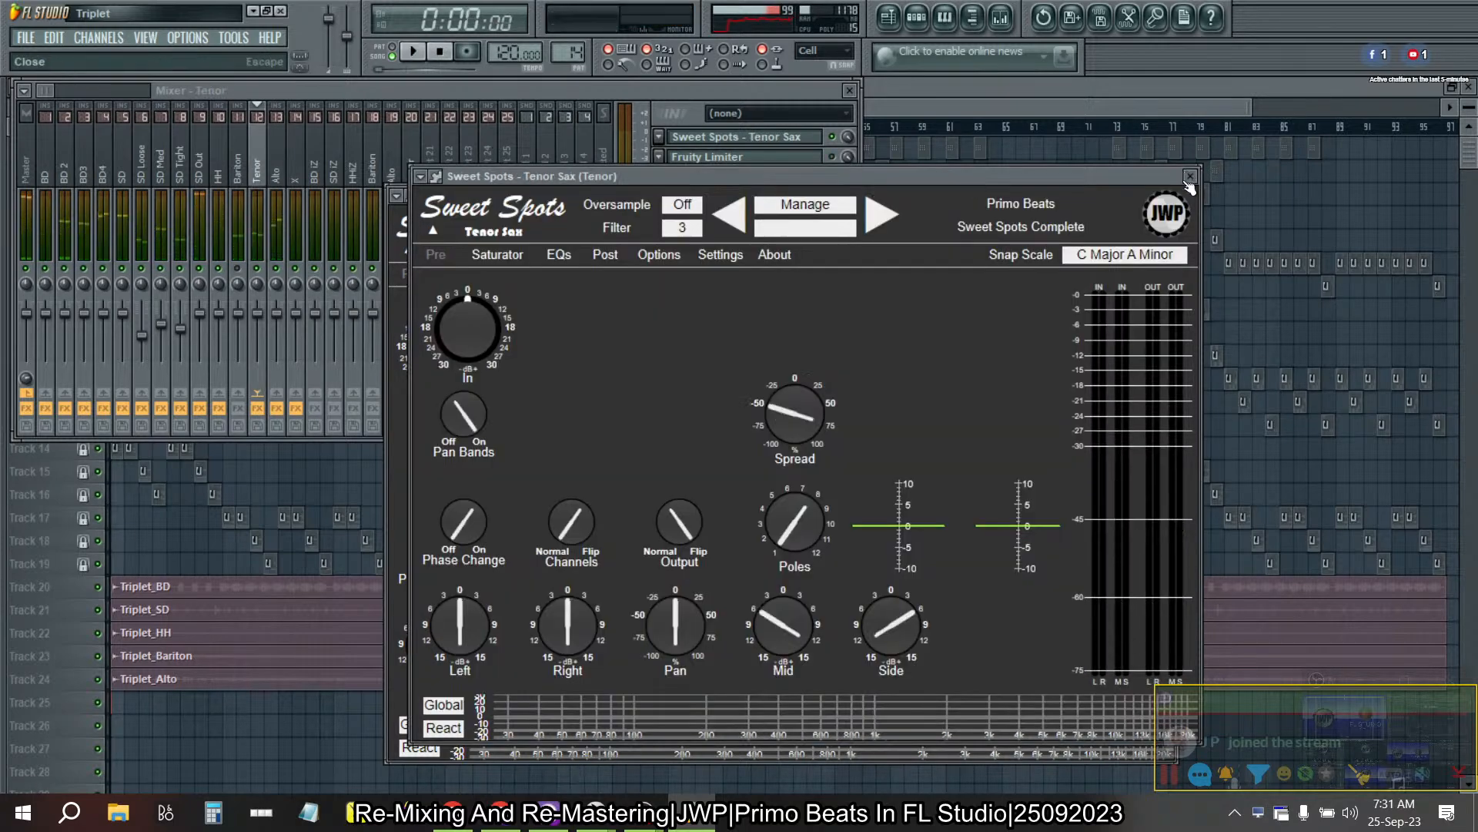
pyautogui.click(1192, 178)
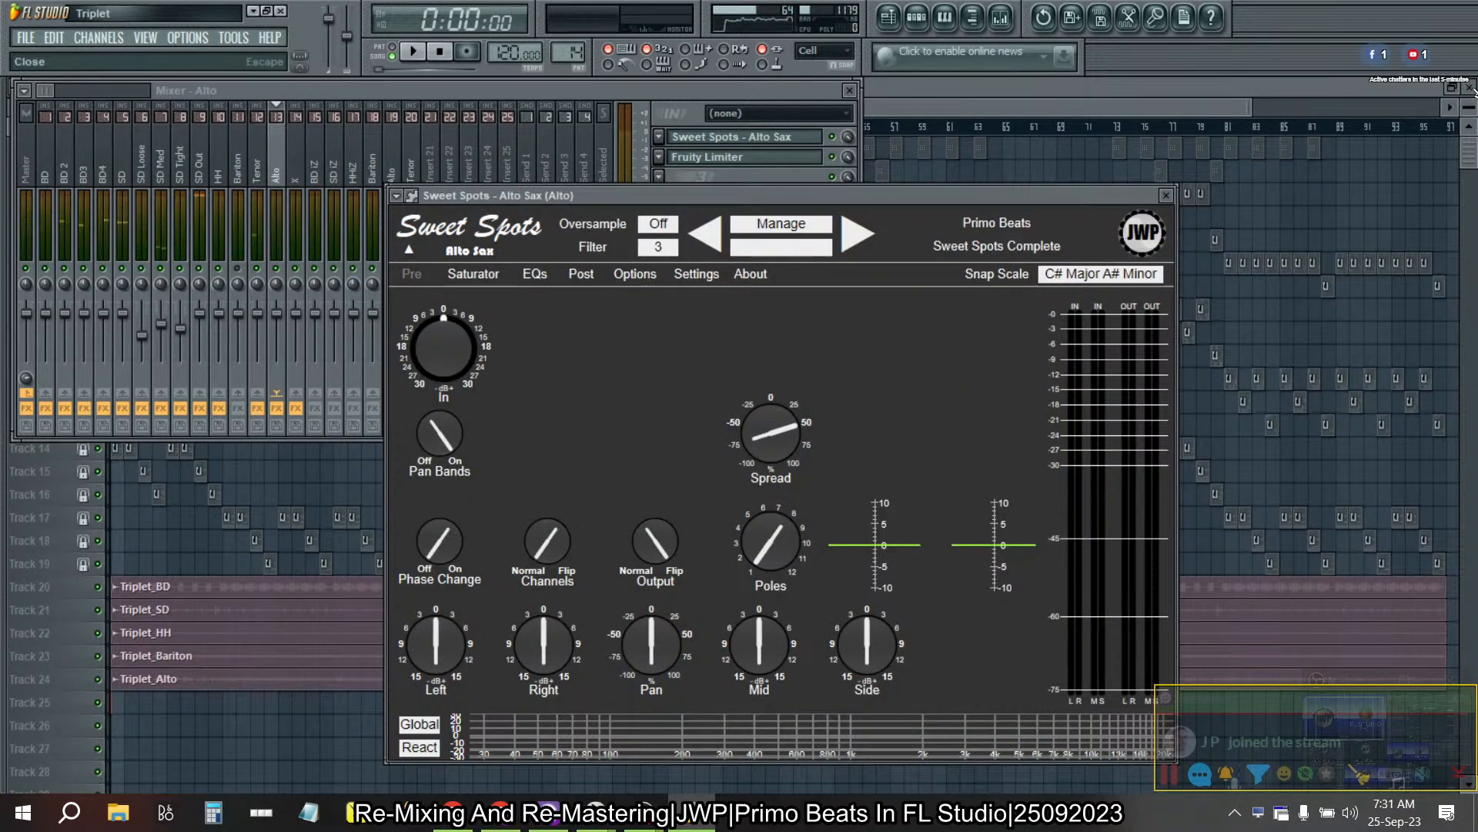
pyautogui.click(1469, 87)
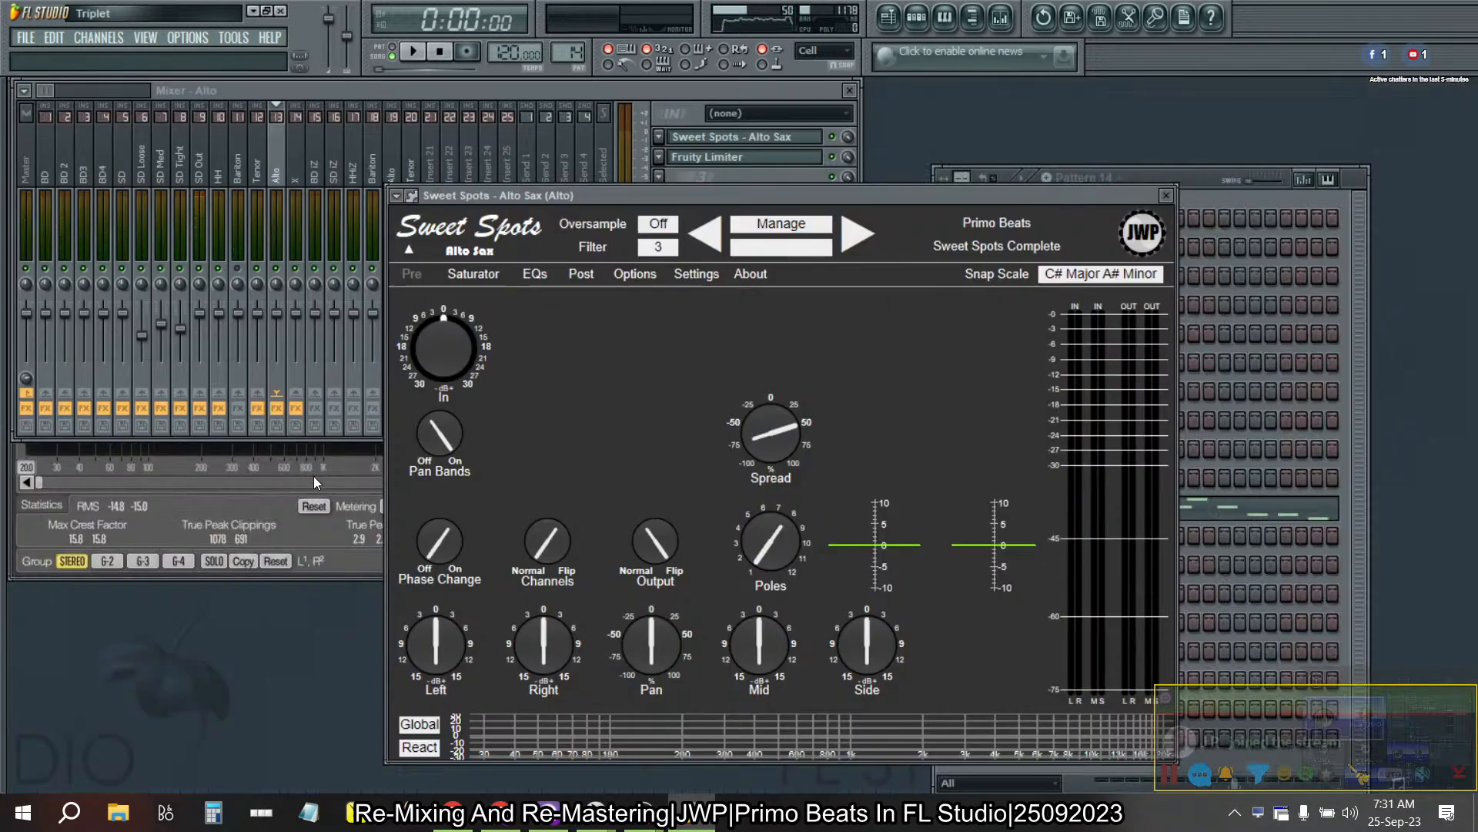
pyautogui.click(849, 90)
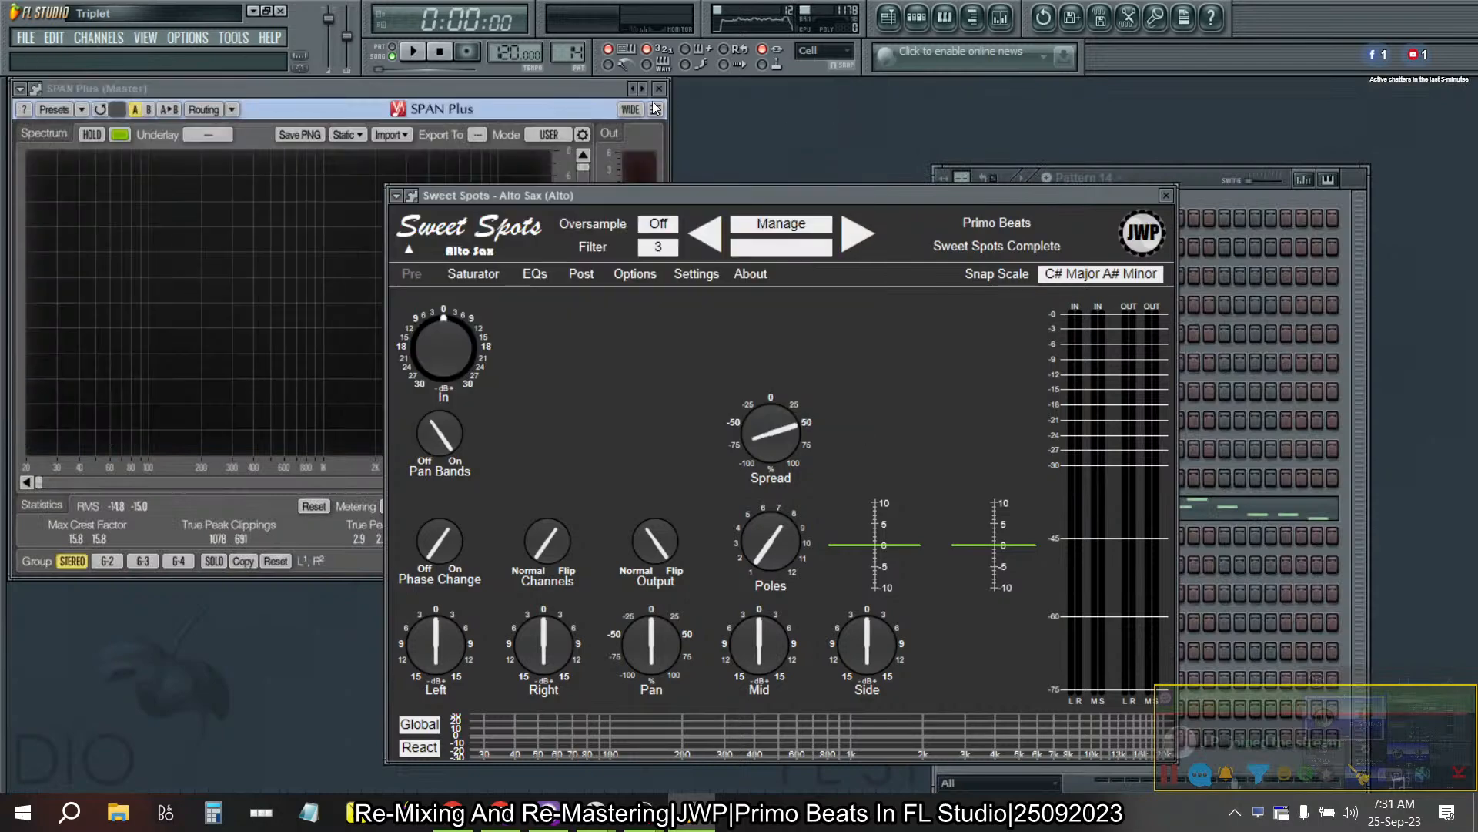
pyautogui.click(657, 89)
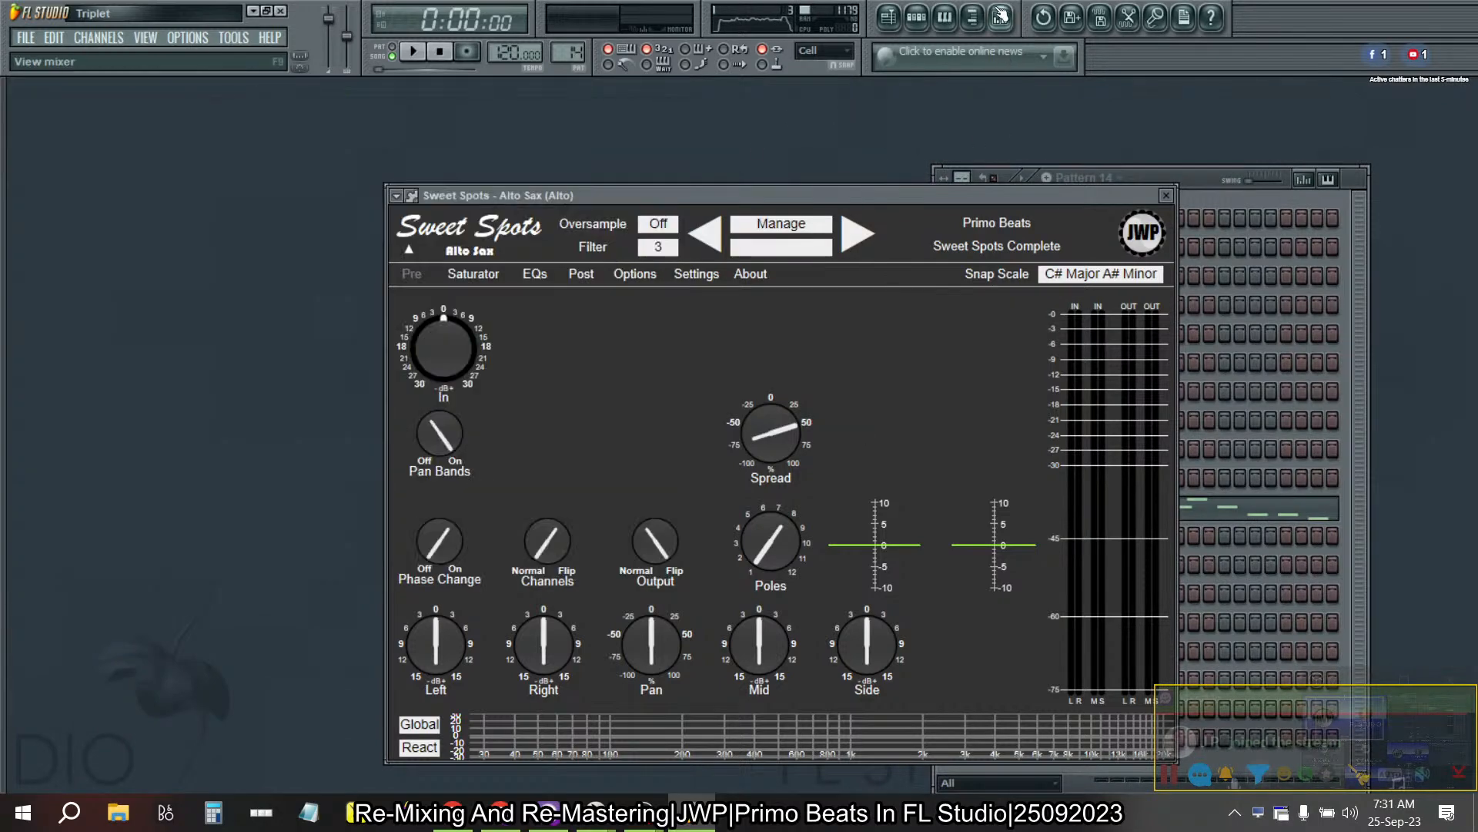
# - Reopen the mixer, play the song and set the Alto Sax effect's Mid gain to -9 dB and Side gain to +9 dB
pyautogui.click(1001, 16)
pyautogui.click(685, 140)
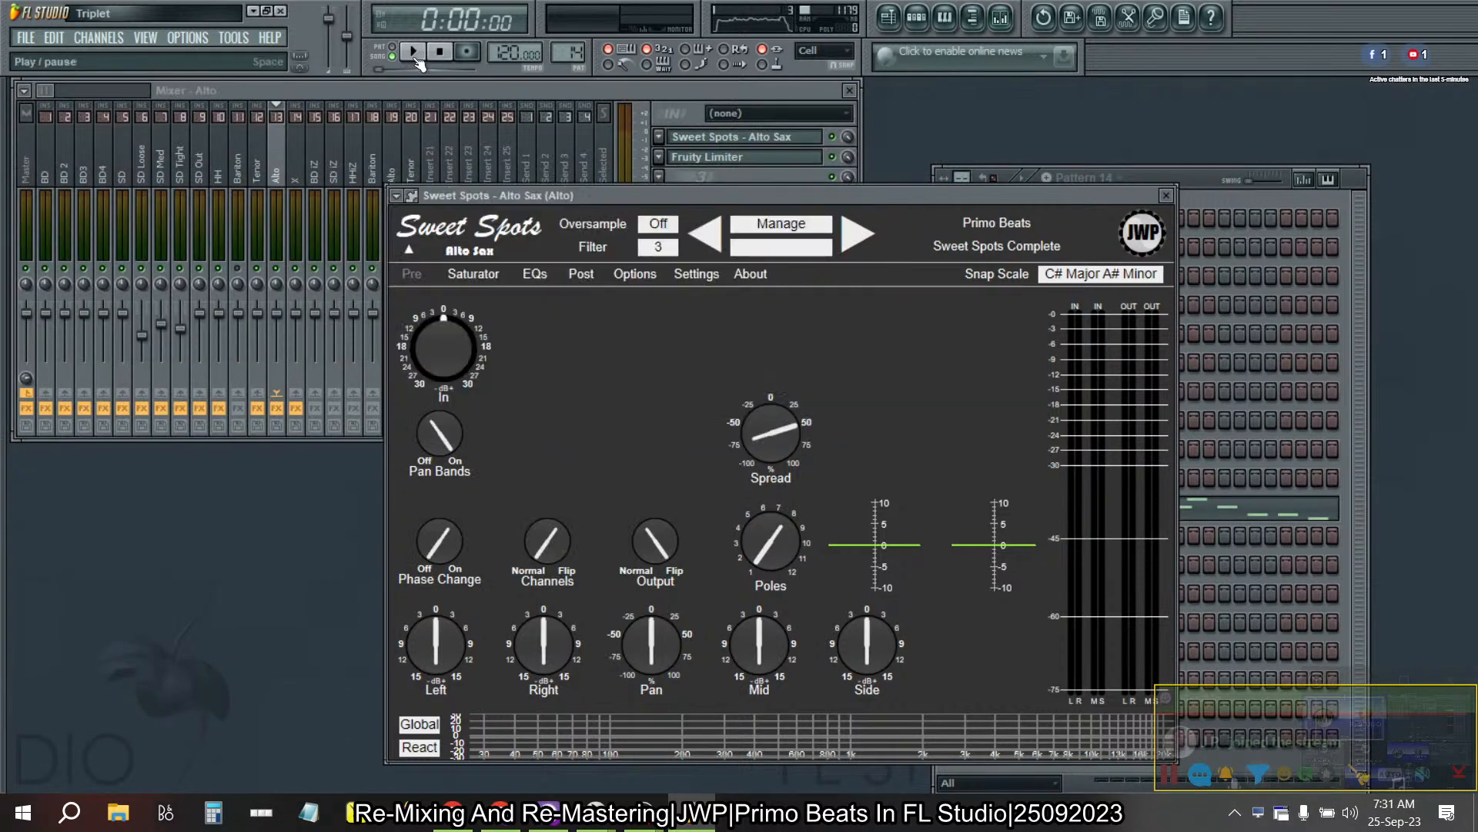
pyautogui.click(413, 62)
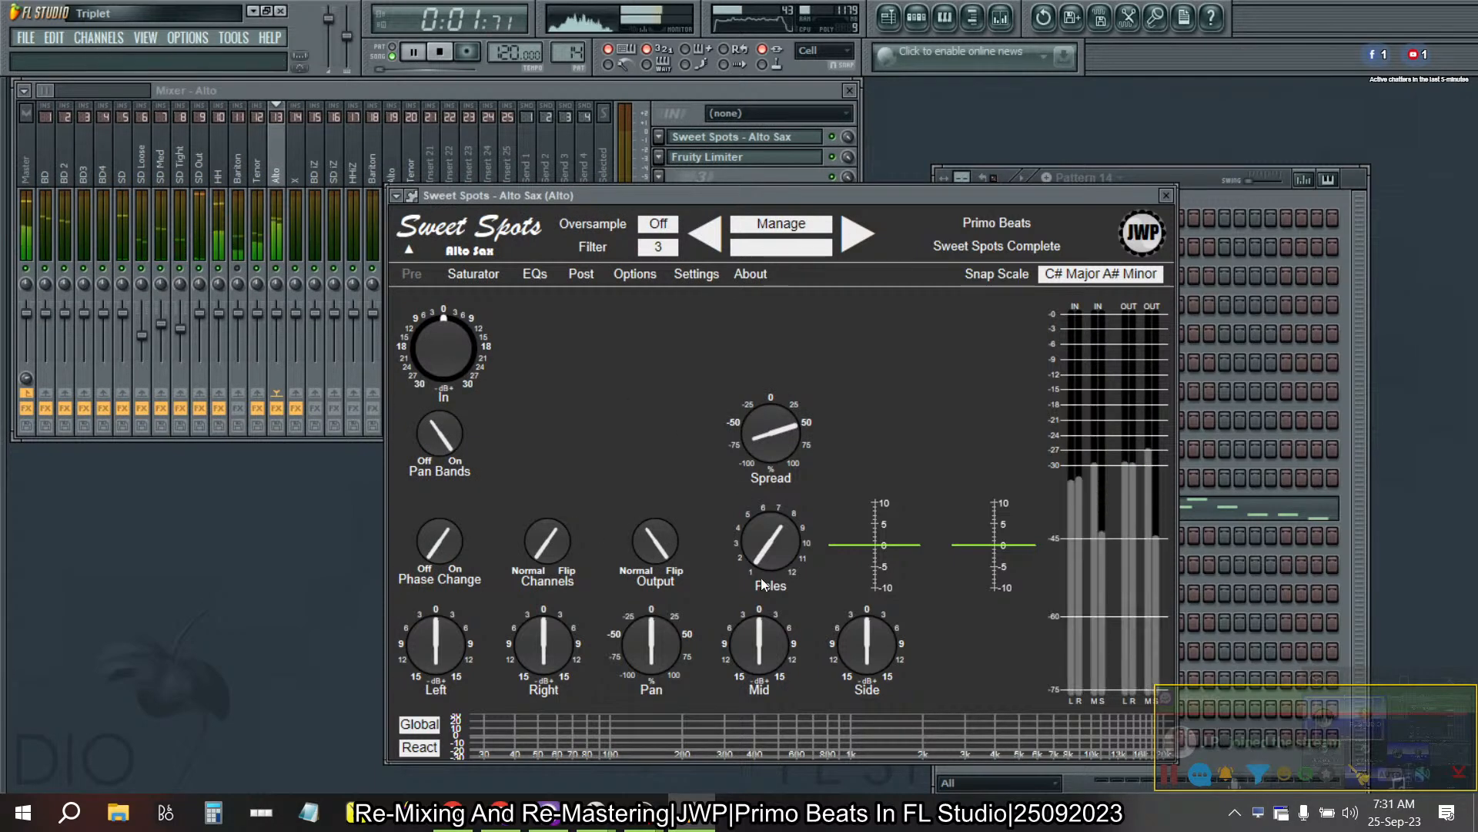
pyautogui.moveTo(750, 659); pyautogui.dragTo(755, 709)
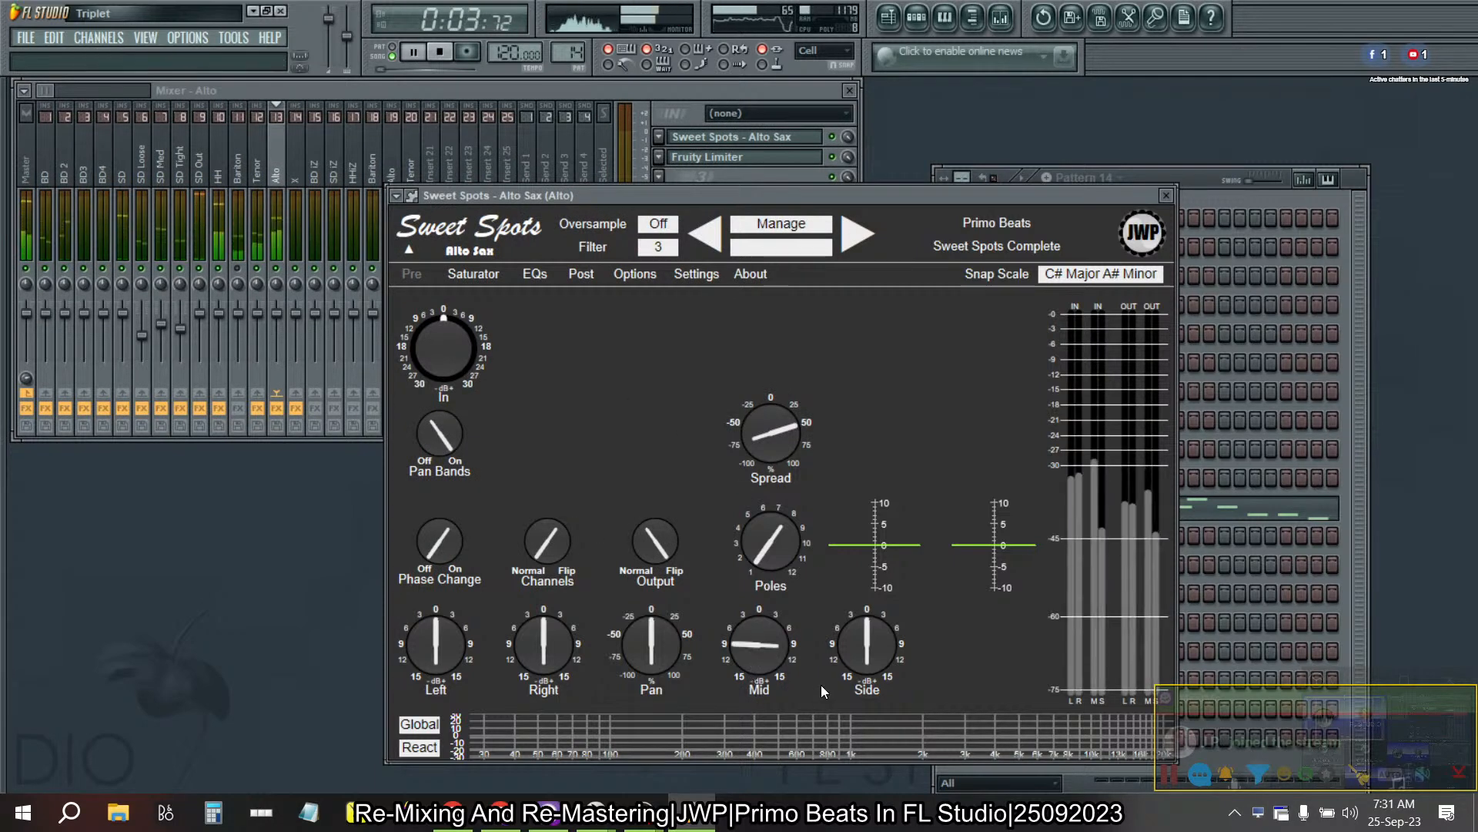
pyautogui.moveTo(851, 654); pyautogui.dragTo(863, 605)
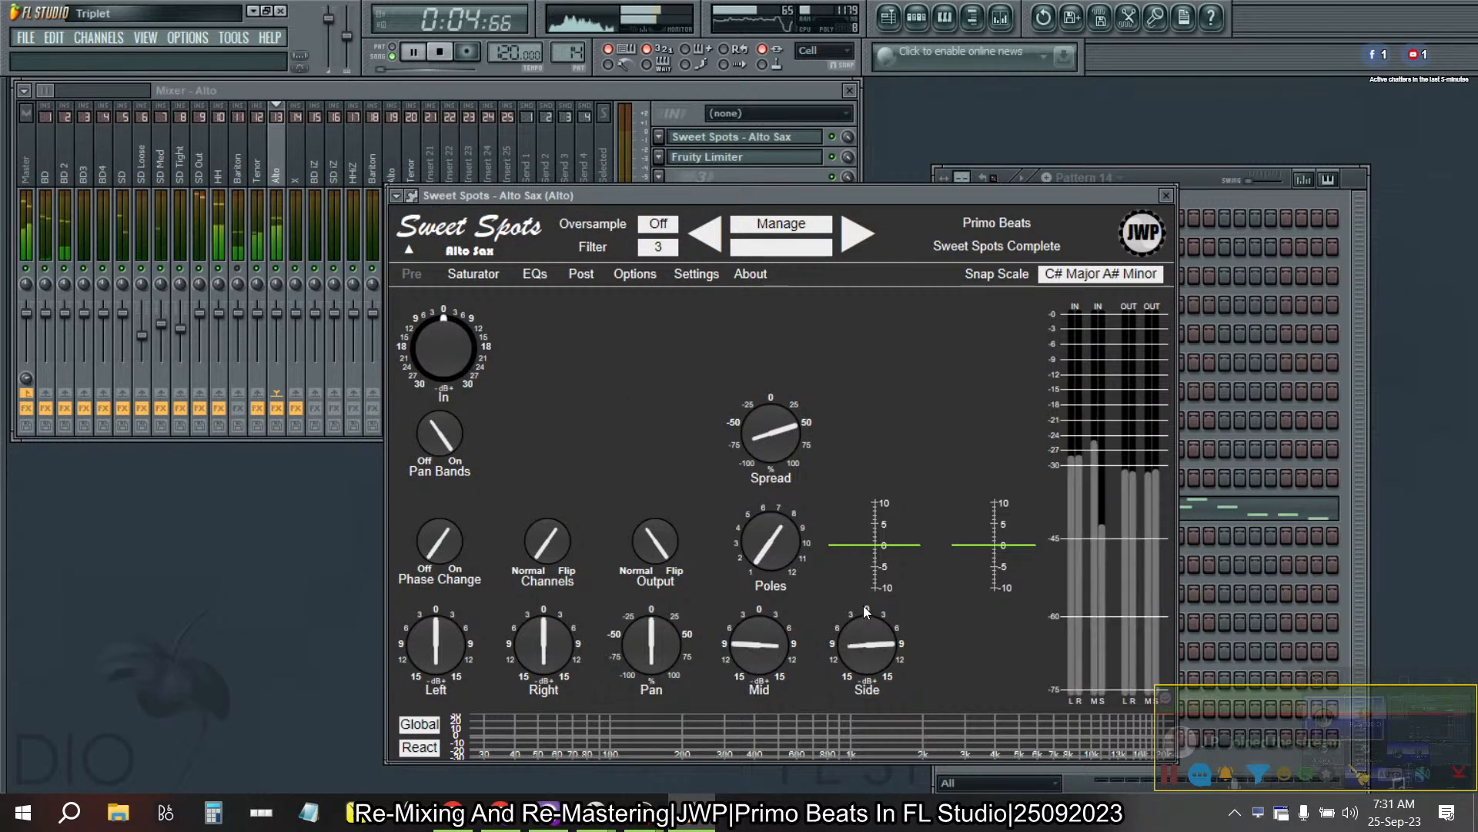
# - Check the Mid and Side gain settings of the Tenor Sax effect on the Tenor mixer track
pyautogui.click(334, 199)
pyautogui.click(271, 171)
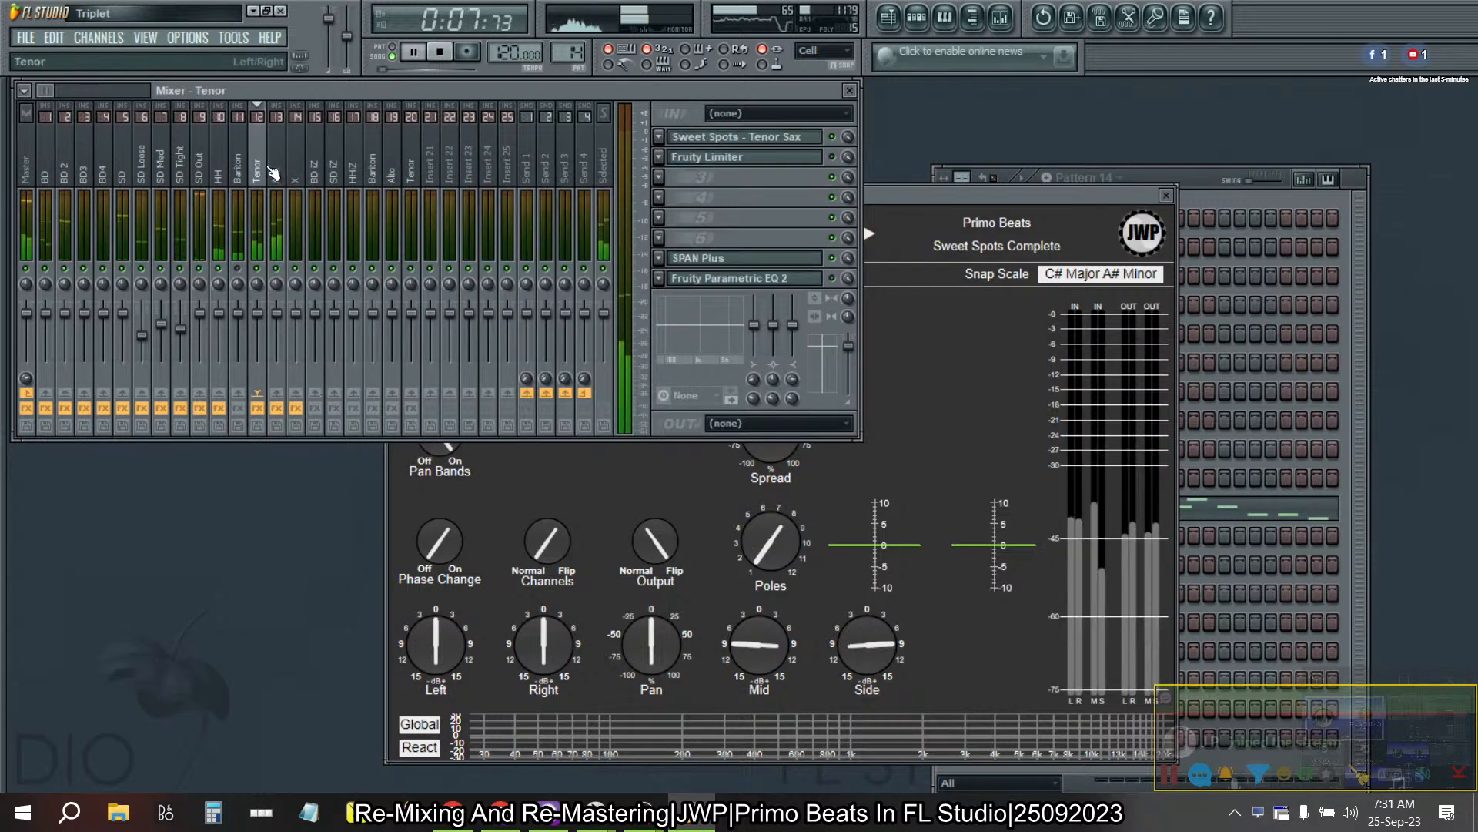
pyautogui.click(765, 136)
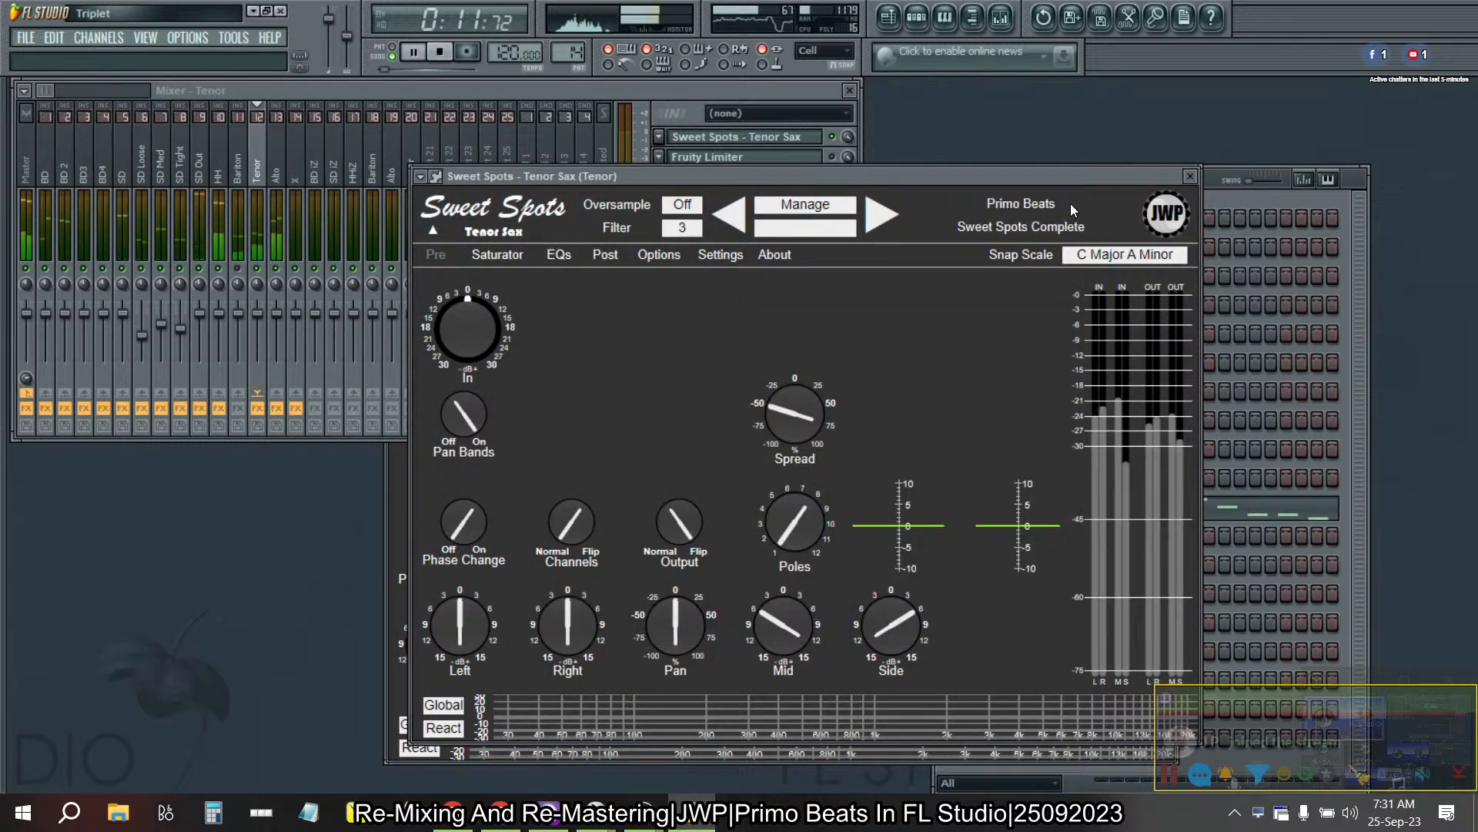
pyautogui.click(1192, 178)
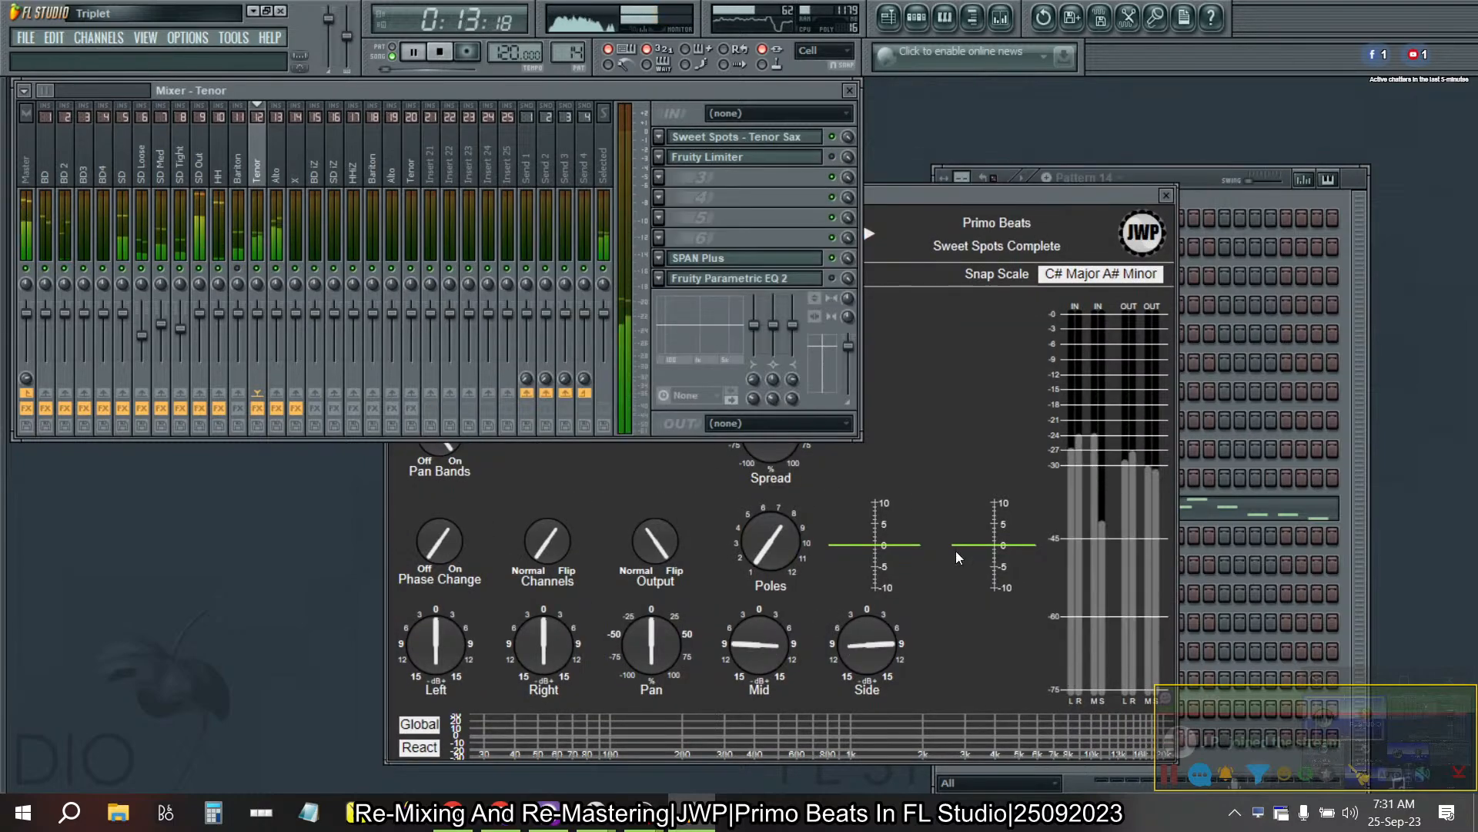
# - Set the Alto Sax effect's Mid gain to -6 dB and Side gain to +6 dB, and return to the mixer
pyautogui.click(755, 642)
pyautogui.moveTo(852, 645); pyautogui.dragTo(856, 666)
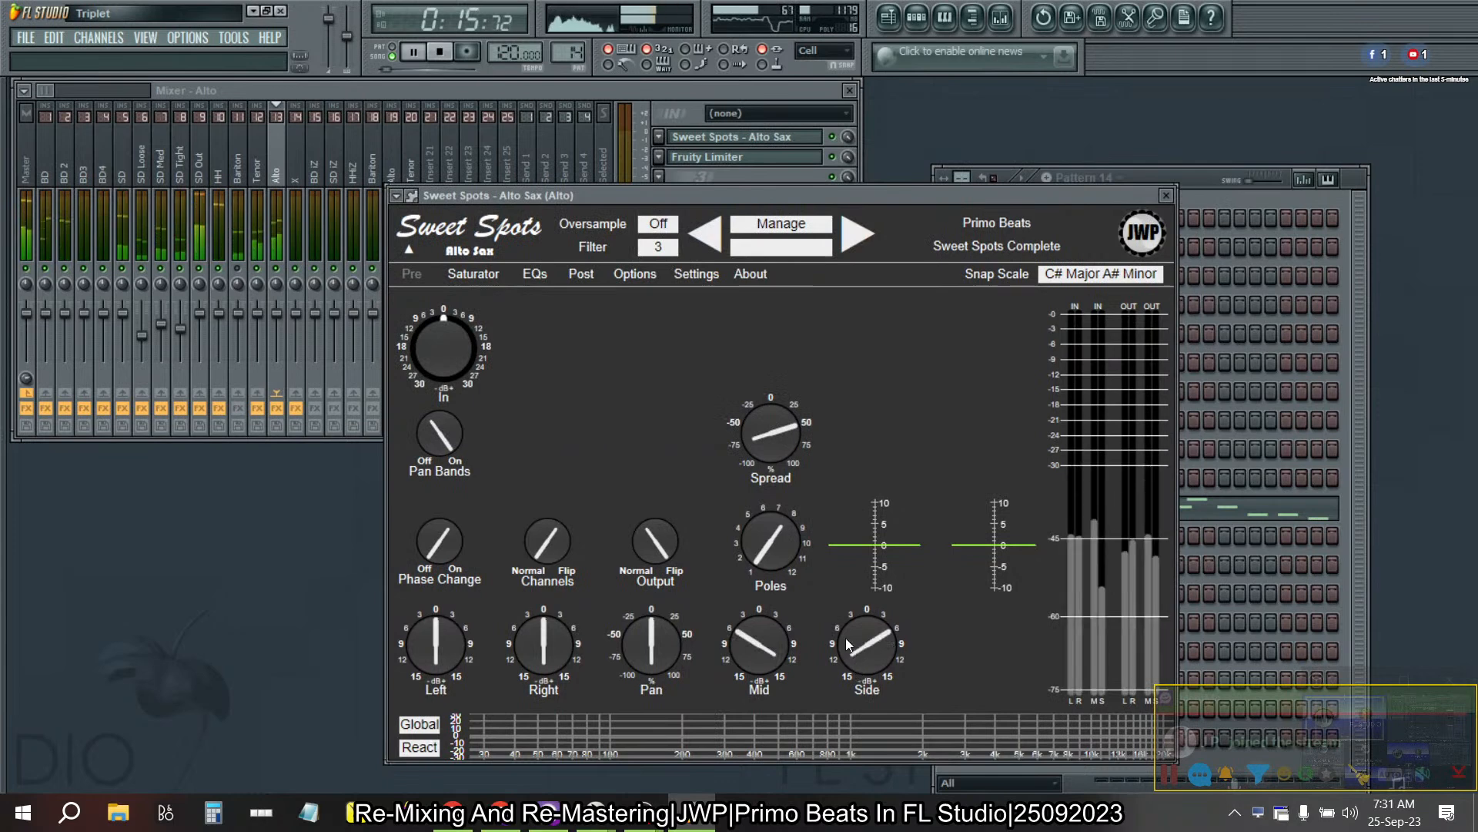
pyautogui.click(663, 91)
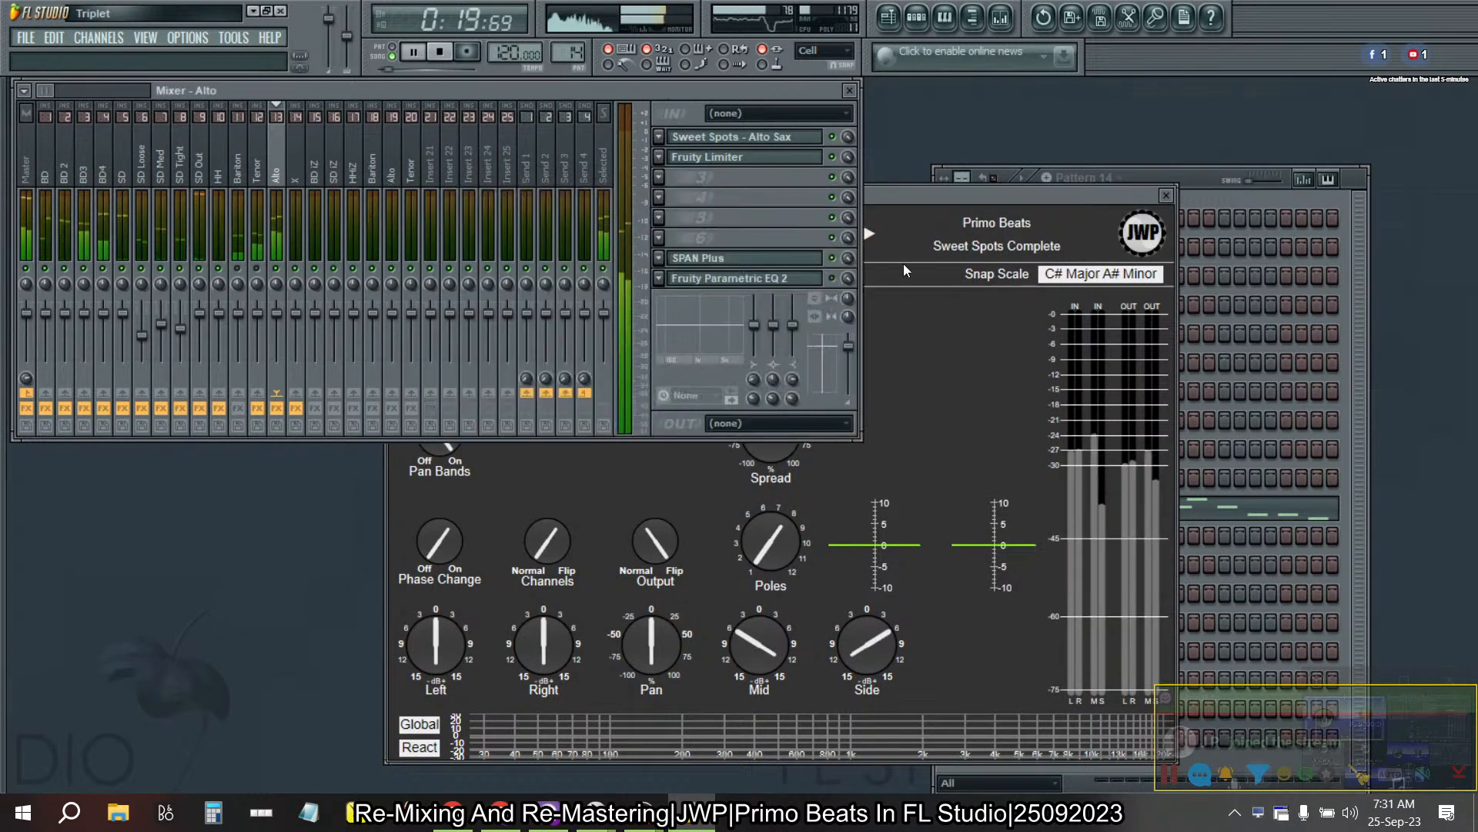
# - Try a different stereo separation on the Alto mixer track and reset it to its default
pyautogui.moveTo(847, 303); pyautogui.dragTo(847, 258)
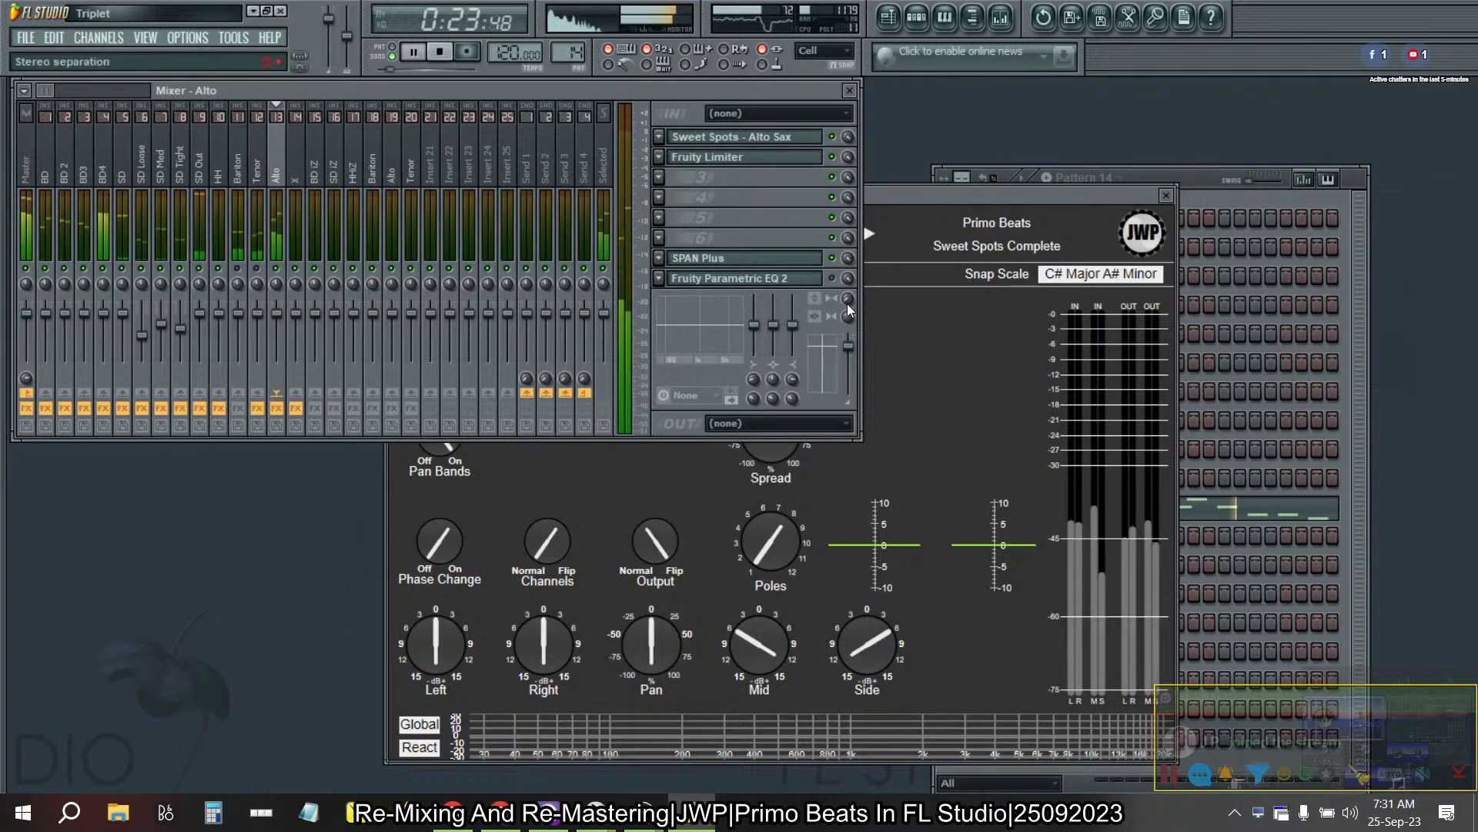
pyautogui.rightClick(847, 303)
pyautogui.click(865, 314)
# - Set the Alto Sax effect's Mid gain to about -9 dB and Side gain to about +9 dB, and close the effect
pyautogui.click(679, 501)
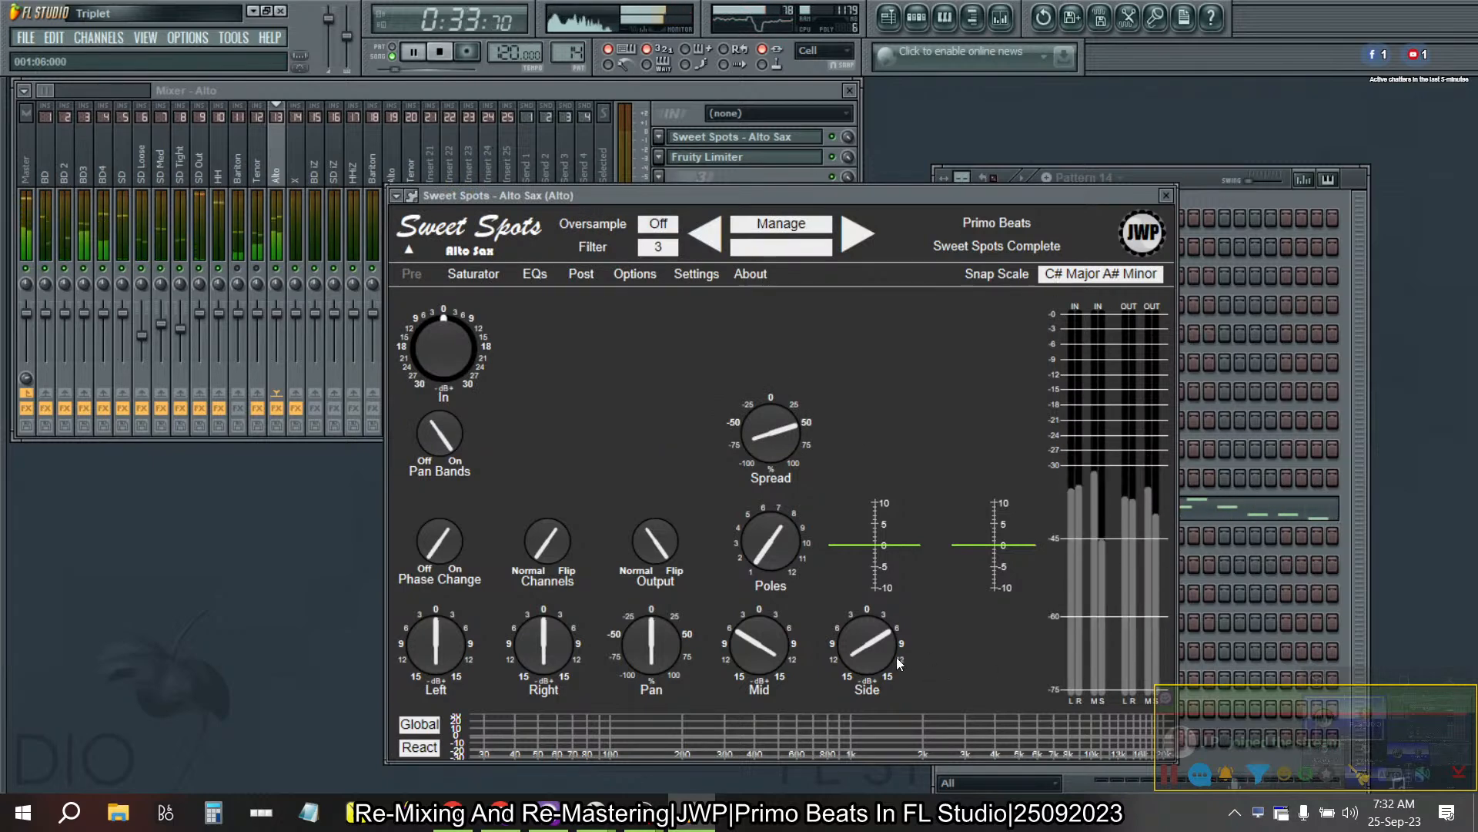
pyautogui.moveTo(875, 659); pyautogui.dragTo(877, 647)
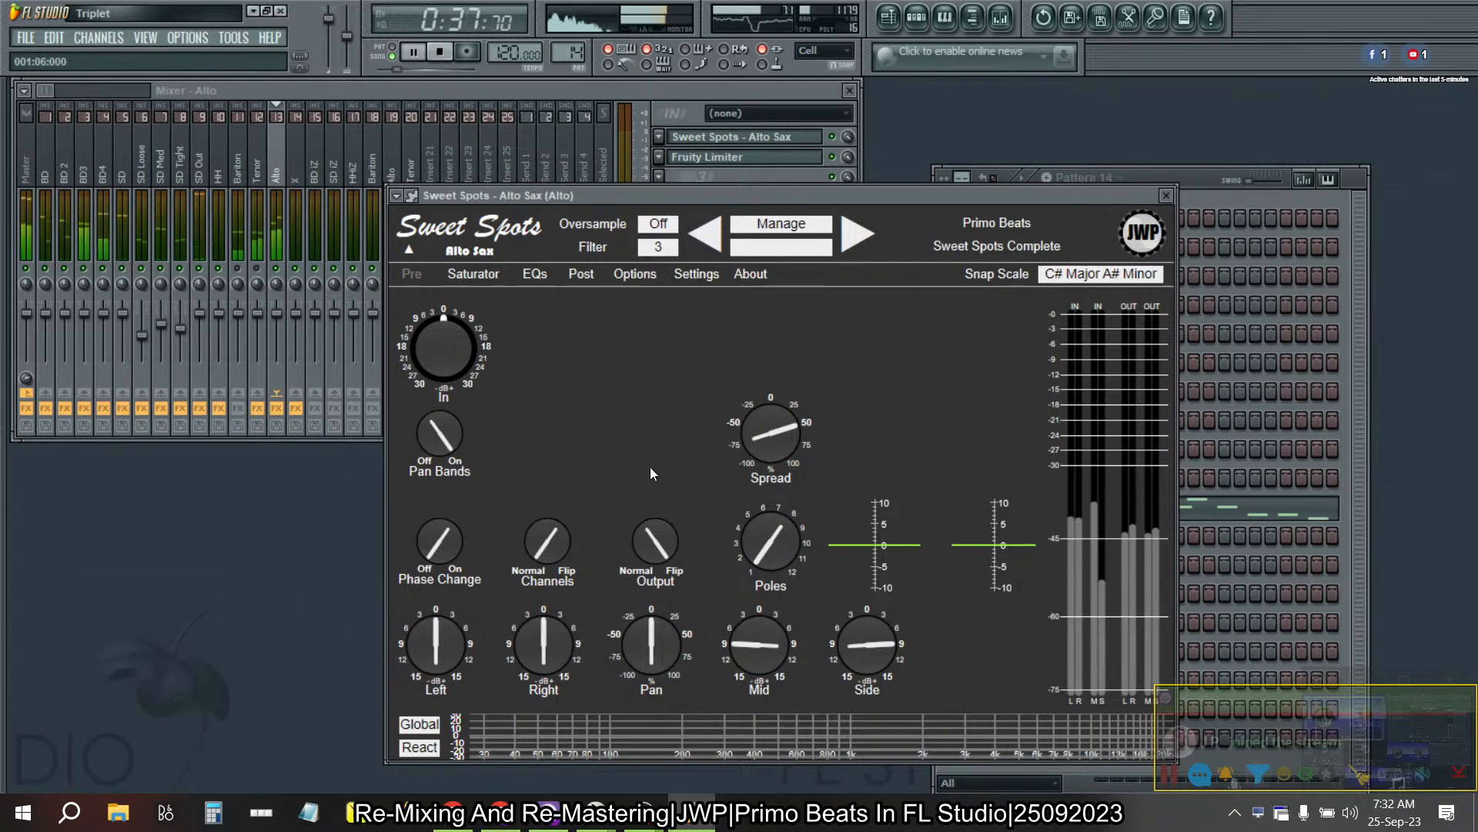
pyautogui.click(1166, 196)
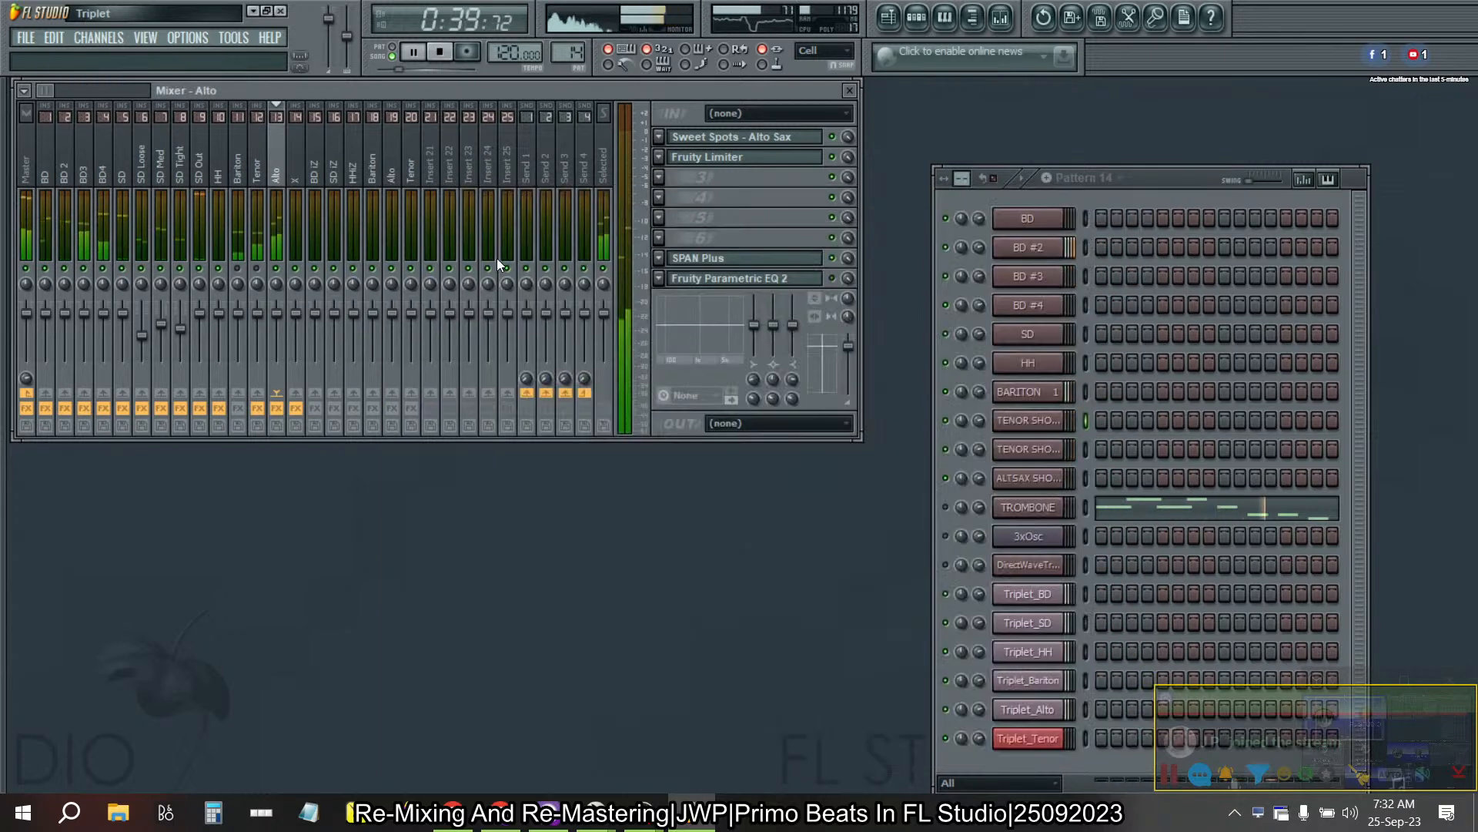
# - Set the Tenor Sax effect's Mid gain to about -9 dB and Side gain to about +9 dB, and return to the Alto mixer track
pyautogui.click(257, 165)
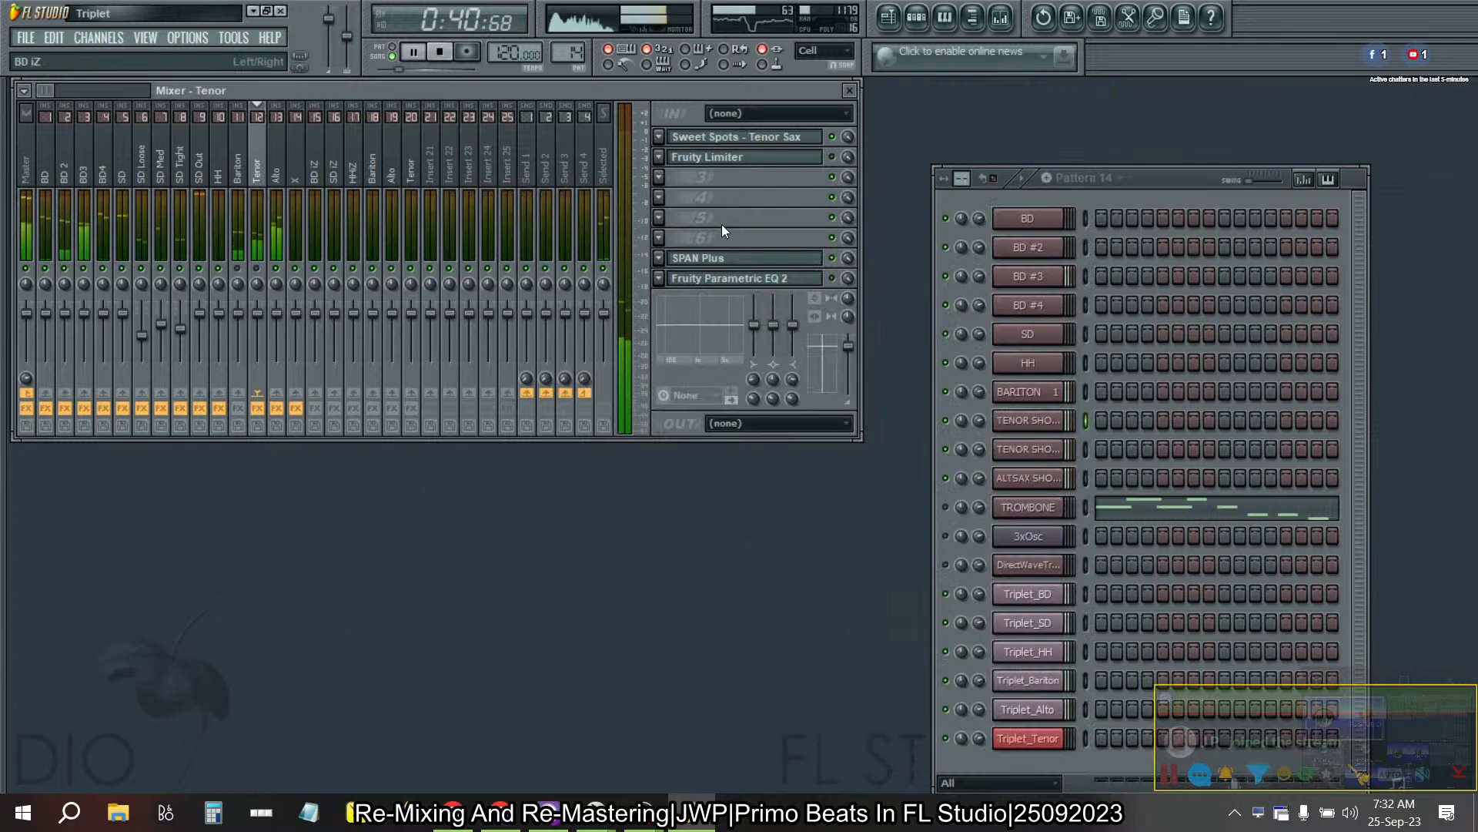
pyautogui.click(736, 136)
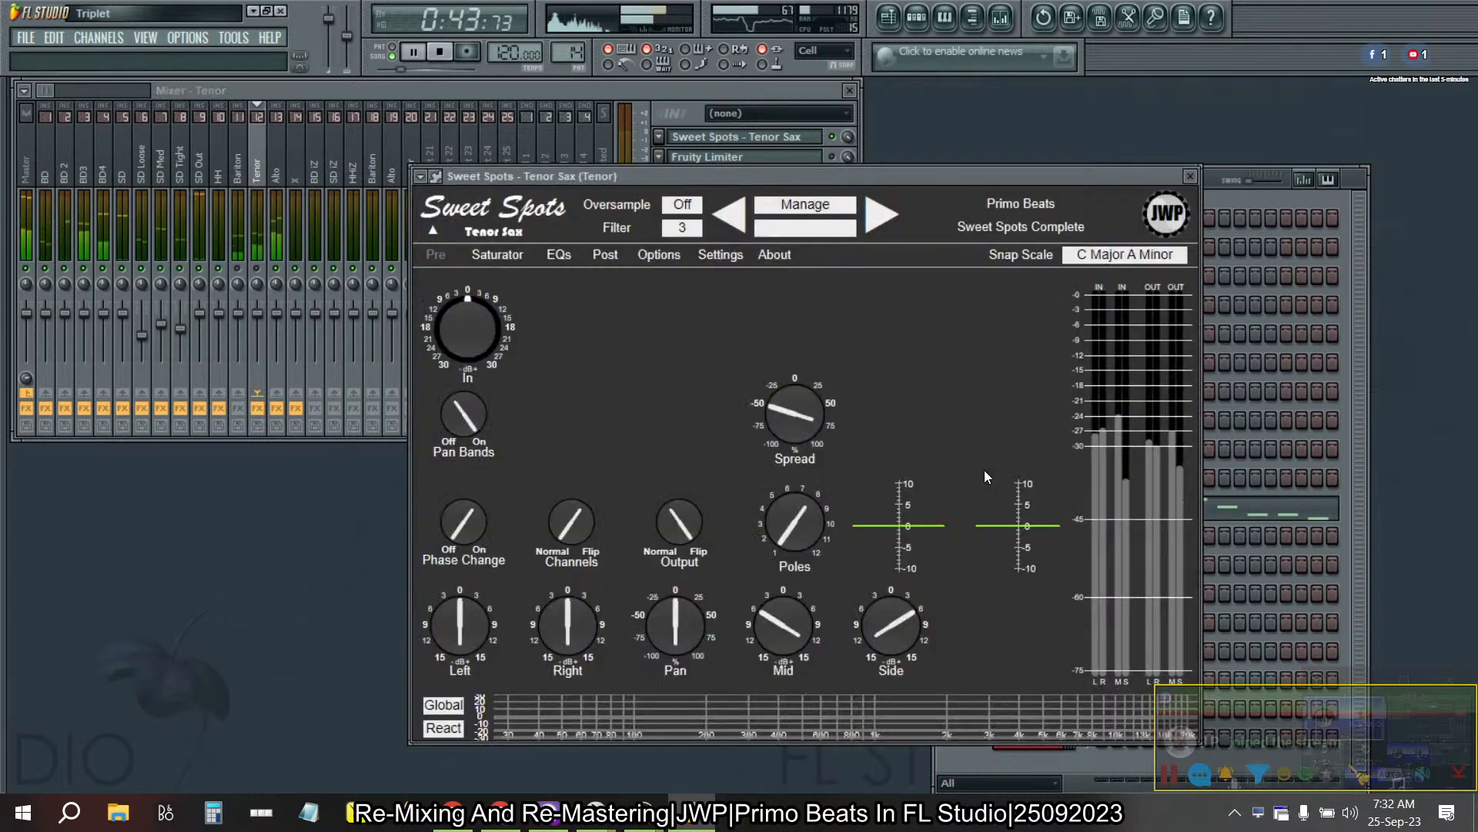
pyautogui.moveTo(776, 636); pyautogui.dragTo(773, 663)
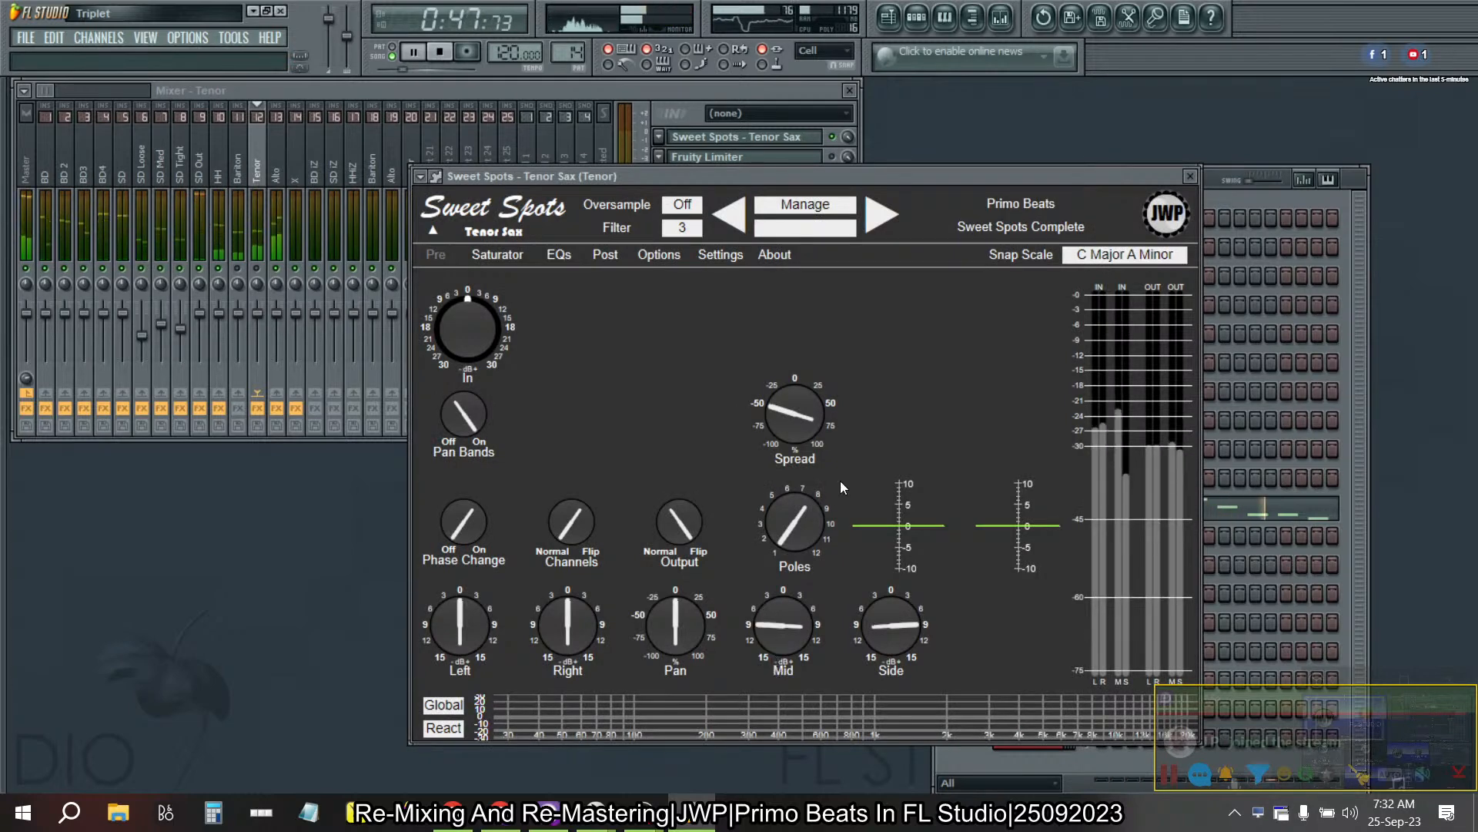
pyautogui.click(1190, 178)
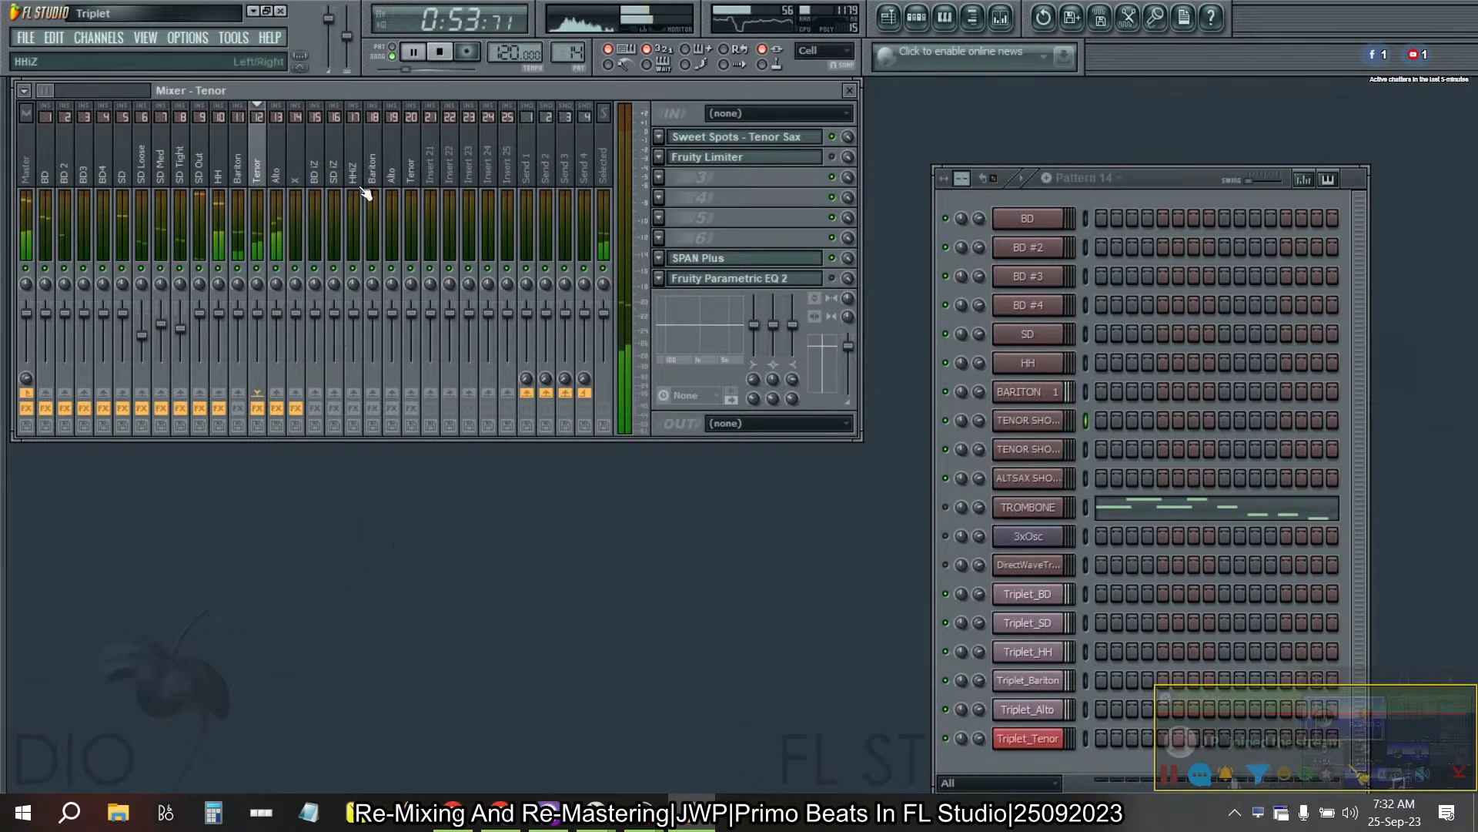
pyautogui.click(280, 165)
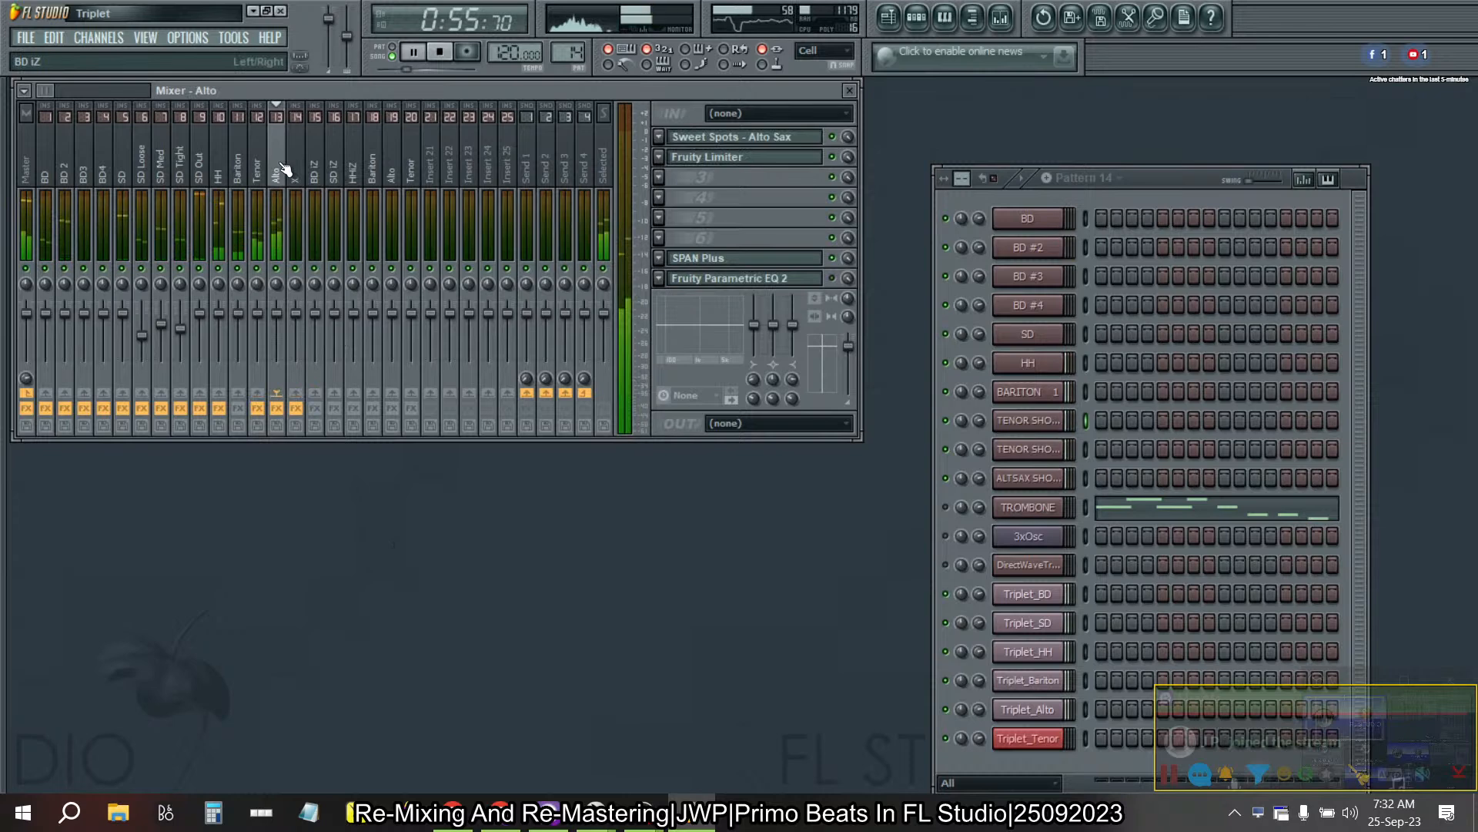
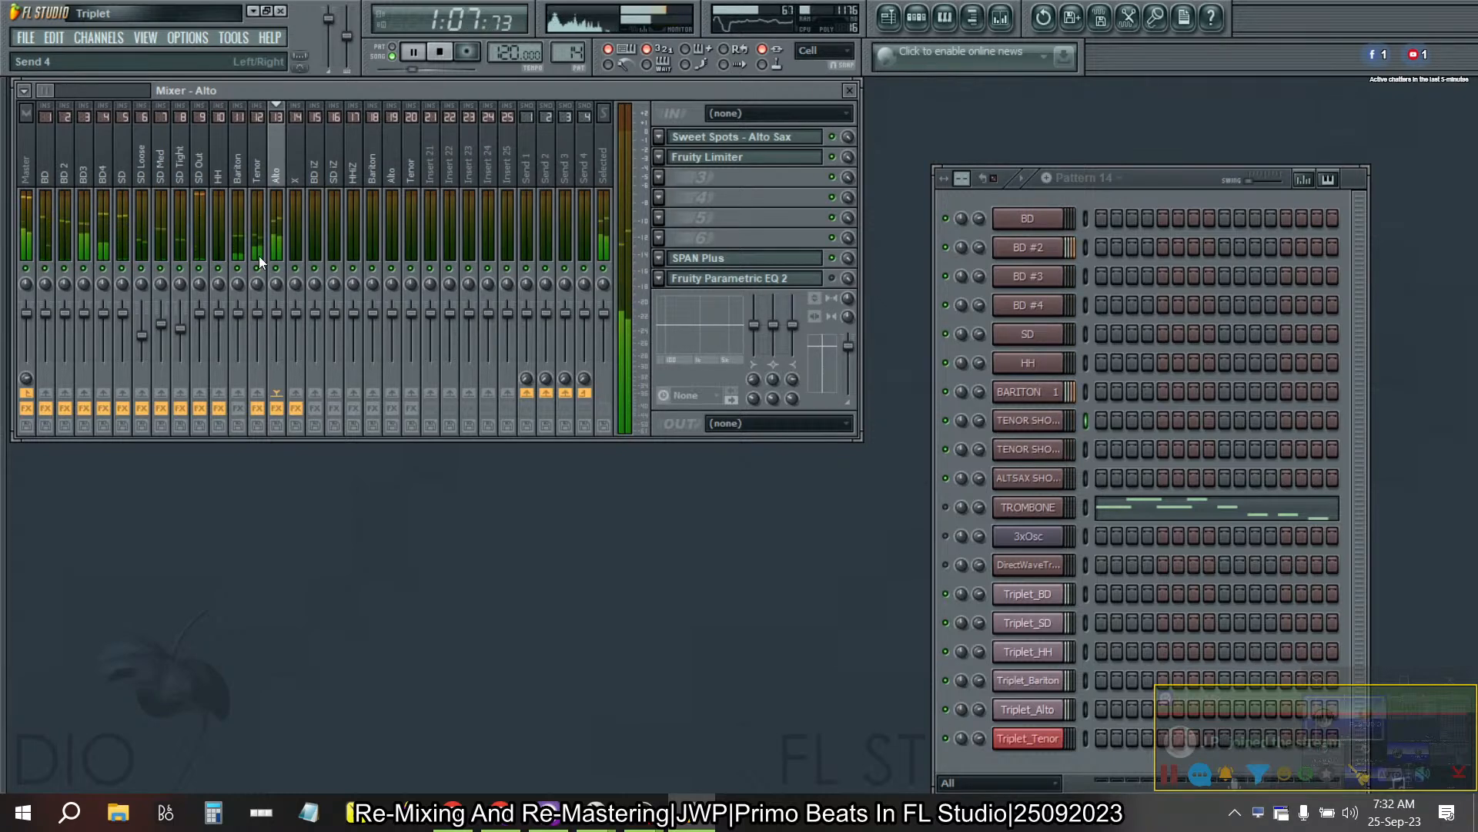
# - Compare the effect chains and levels of the Bariton, Tenor, Alto and BD iZ mixer tracks during playback, and stop the song
pyautogui.click(238, 165)
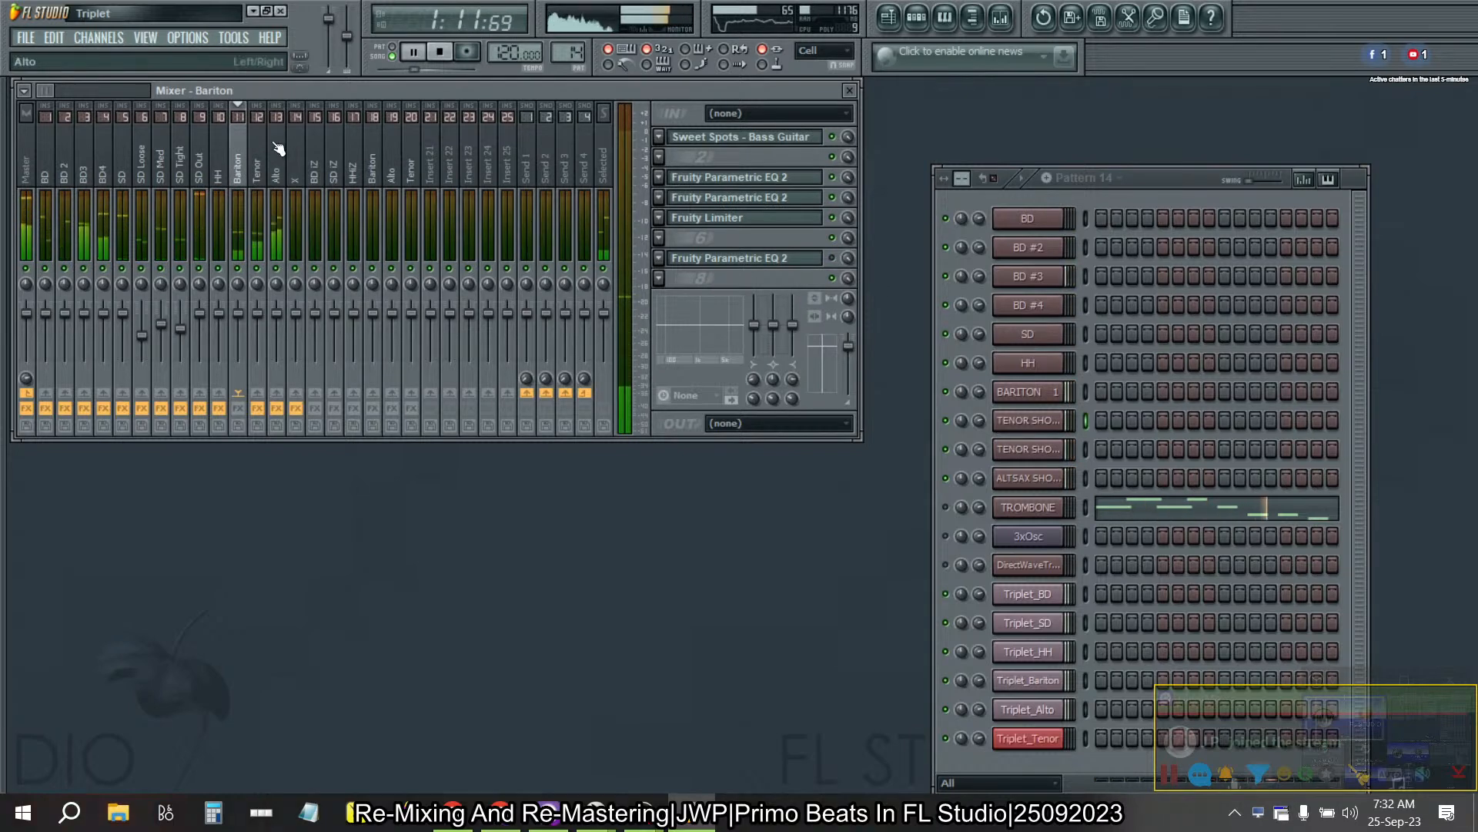
pyautogui.click(257, 165)
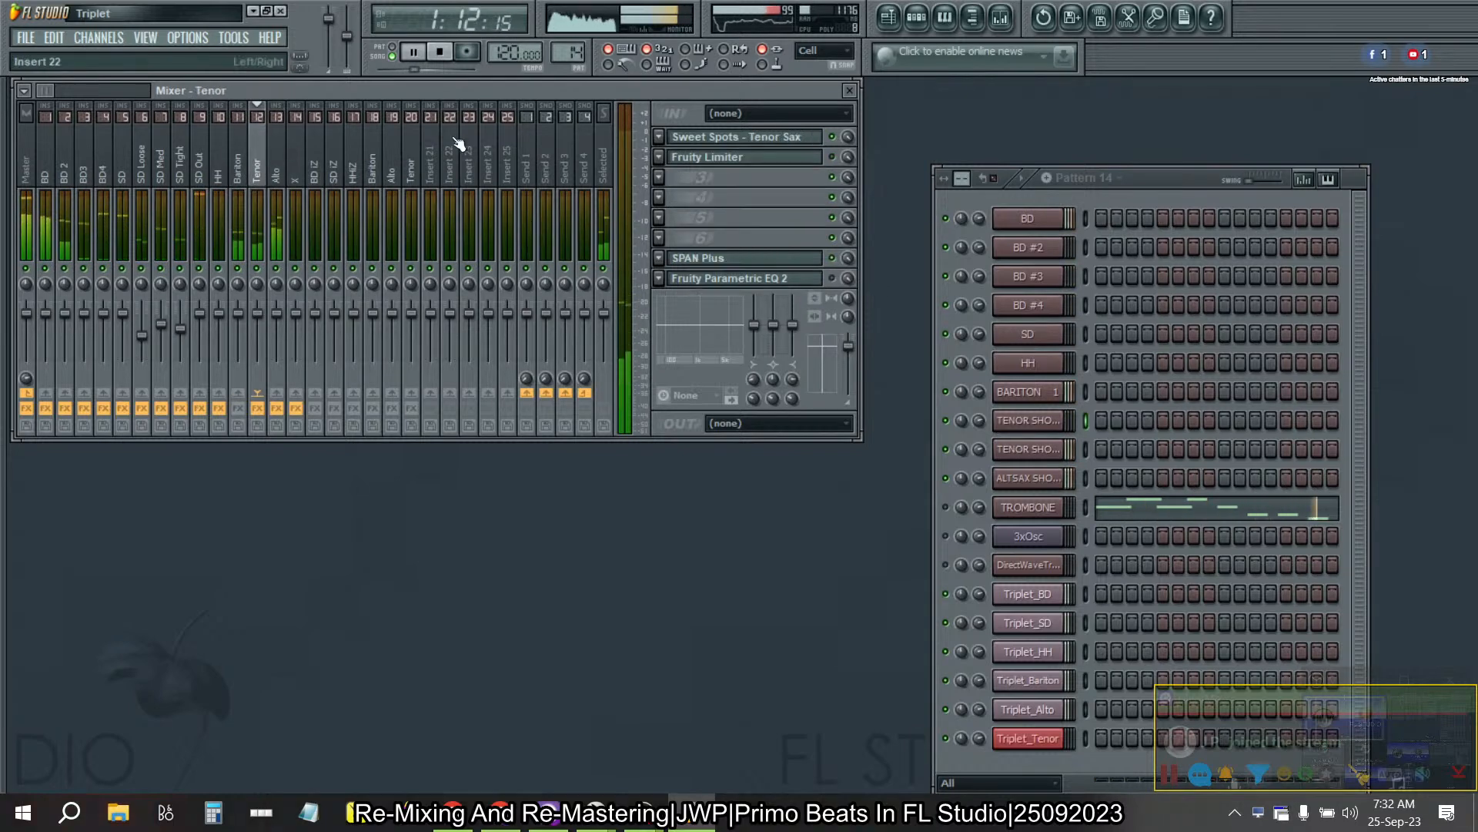
pyautogui.click(279, 165)
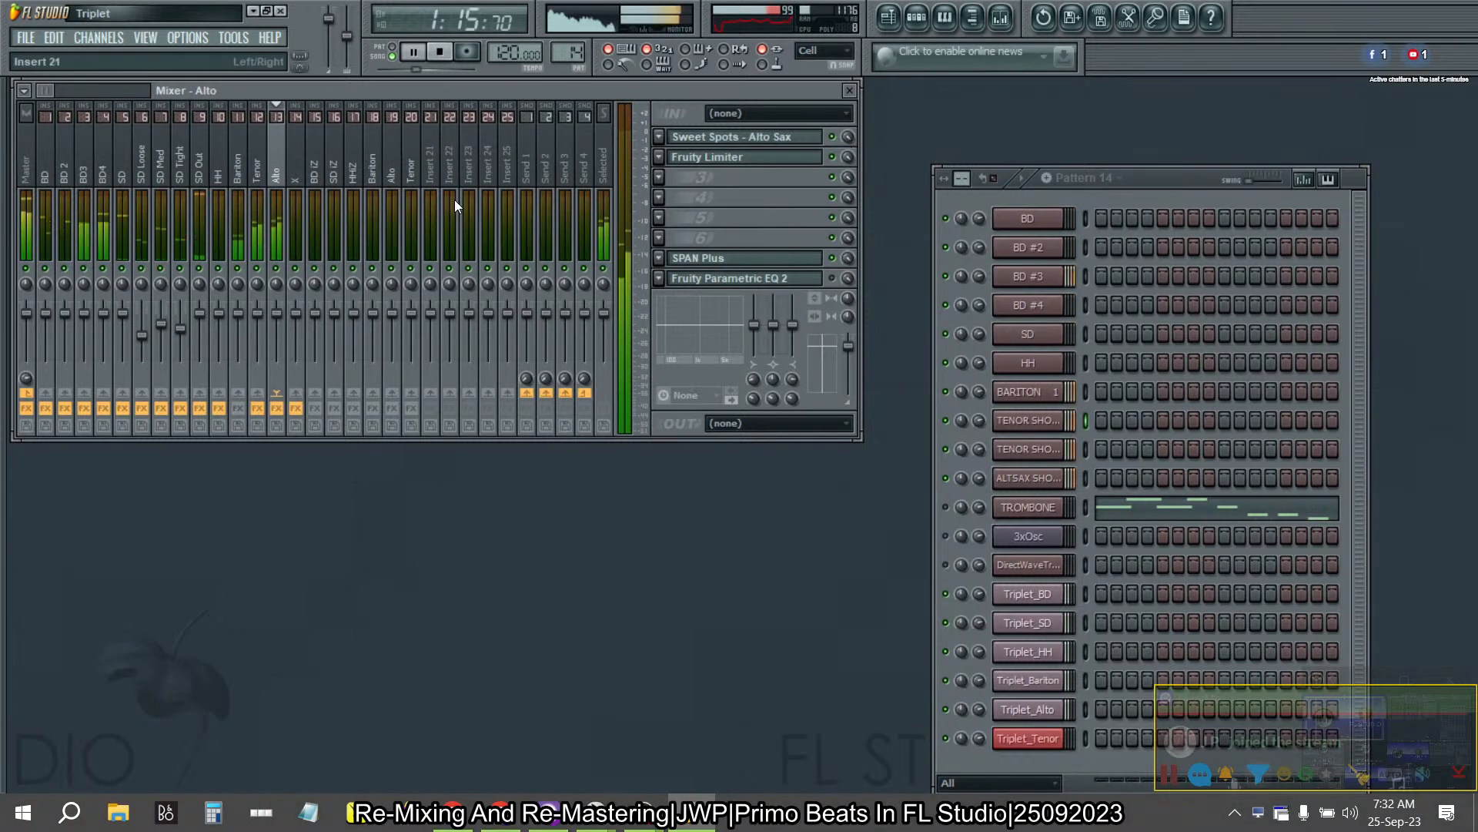
pyautogui.click(255, 167)
pyautogui.click(245, 166)
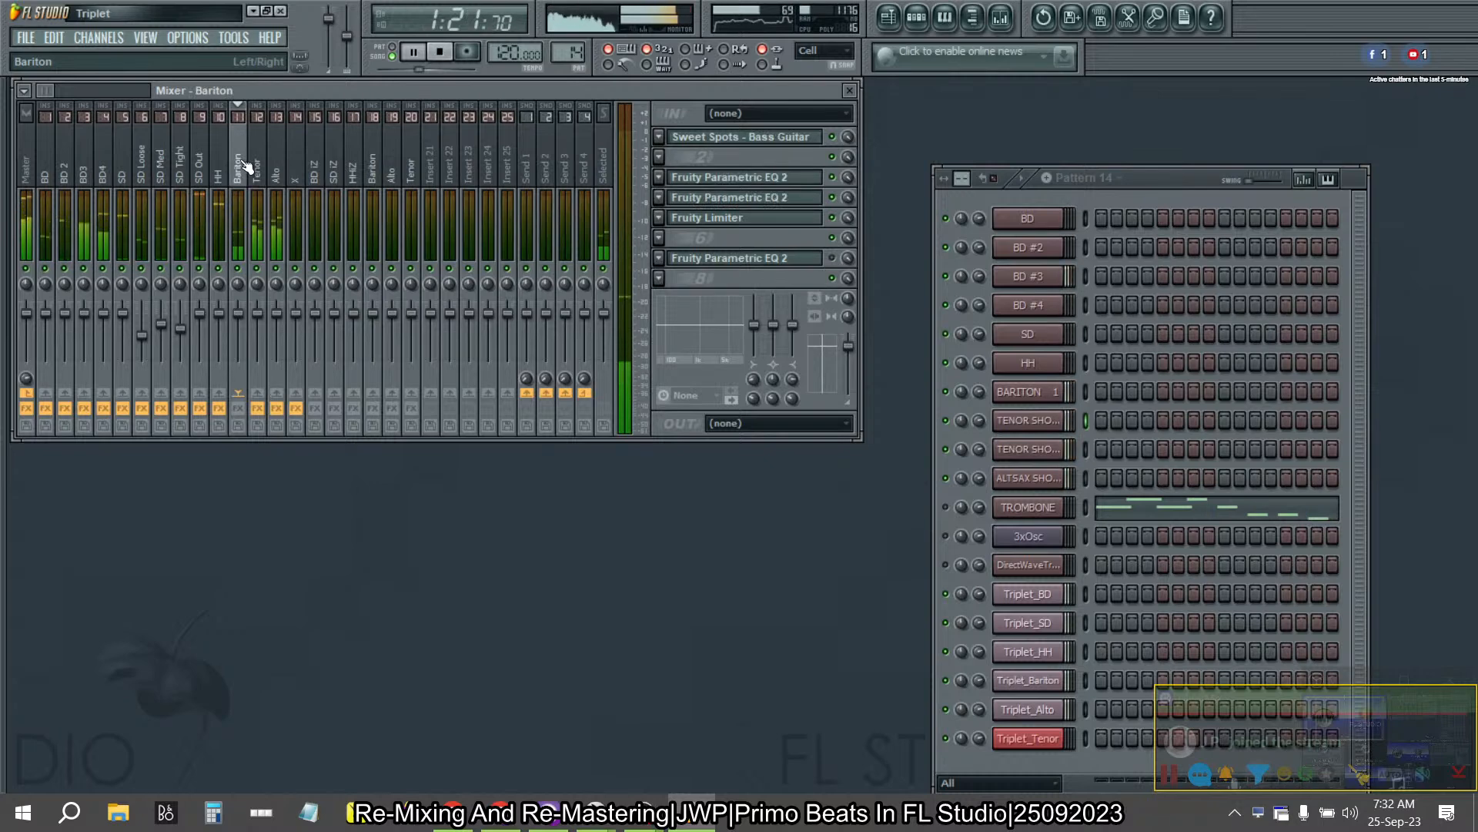
pyautogui.click(94, 167)
pyautogui.moveTo(93, 166); pyautogui.dragTo(316, 170)
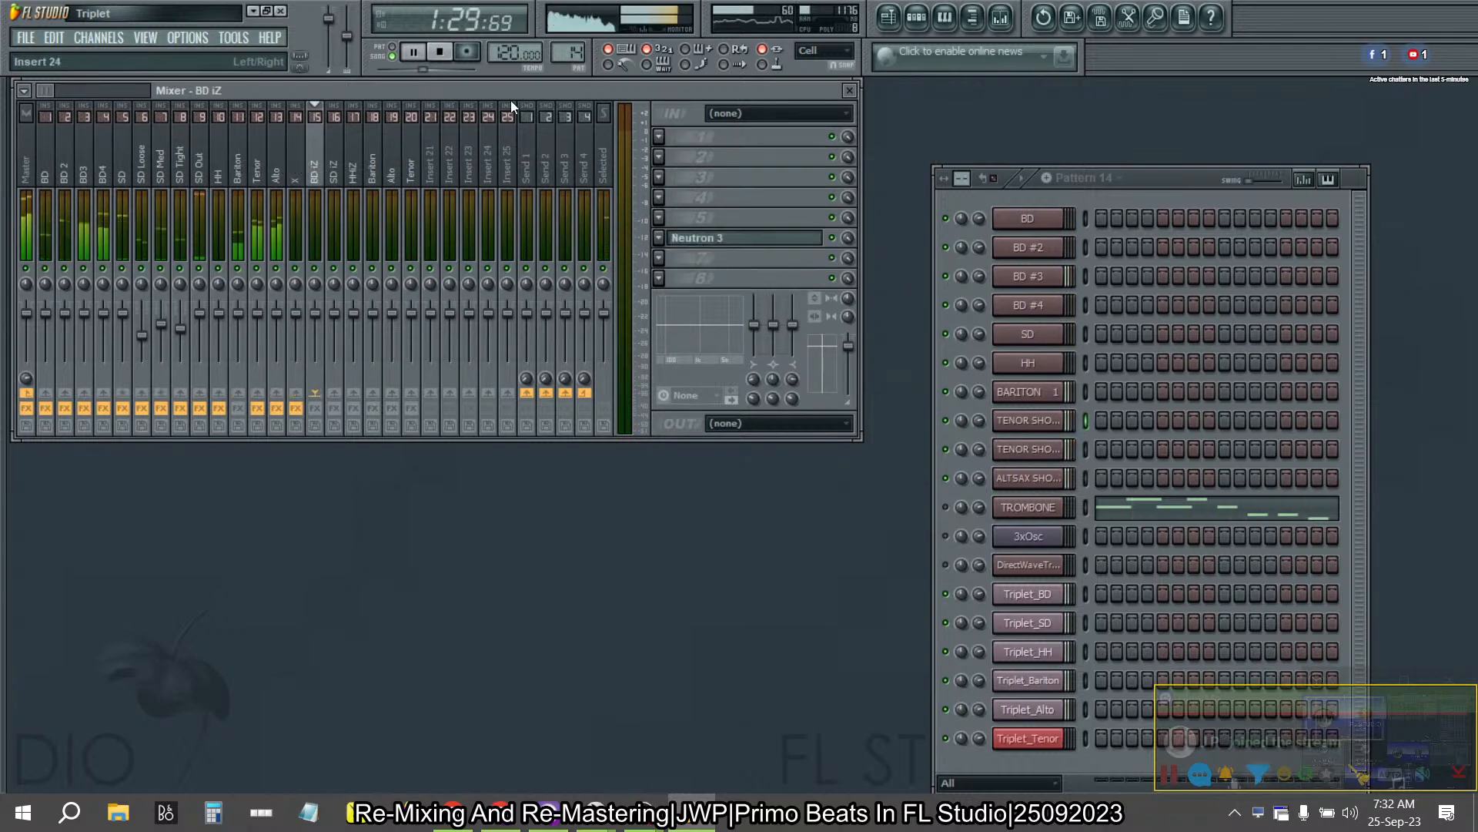
pyautogui.click(440, 52)
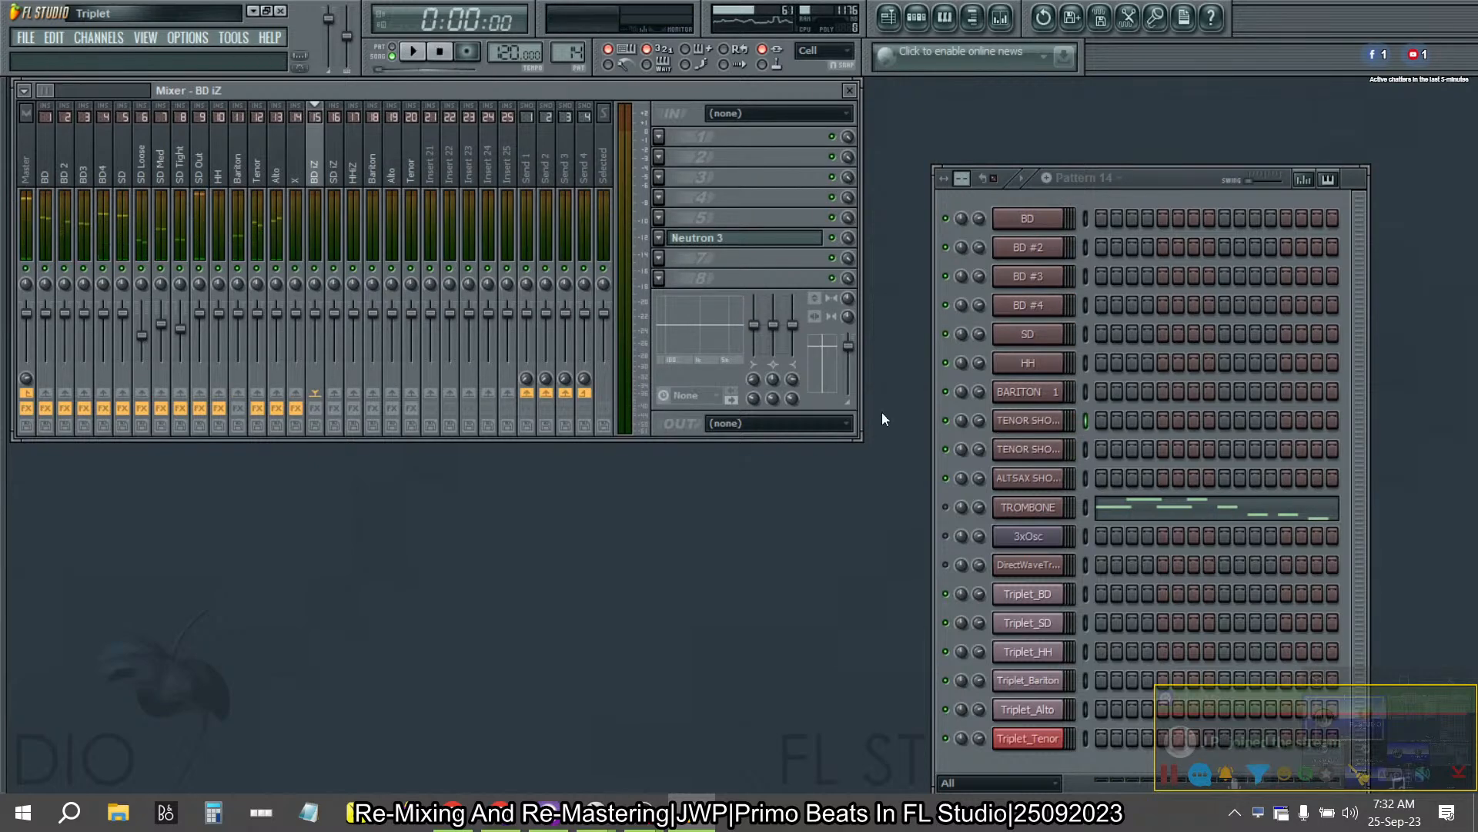
# - Delete the Triplet_Tenor, Triplet_Alto and Triplet_Bariton audio clip channels from the channel rack
pyautogui.rightClick(1021, 737)
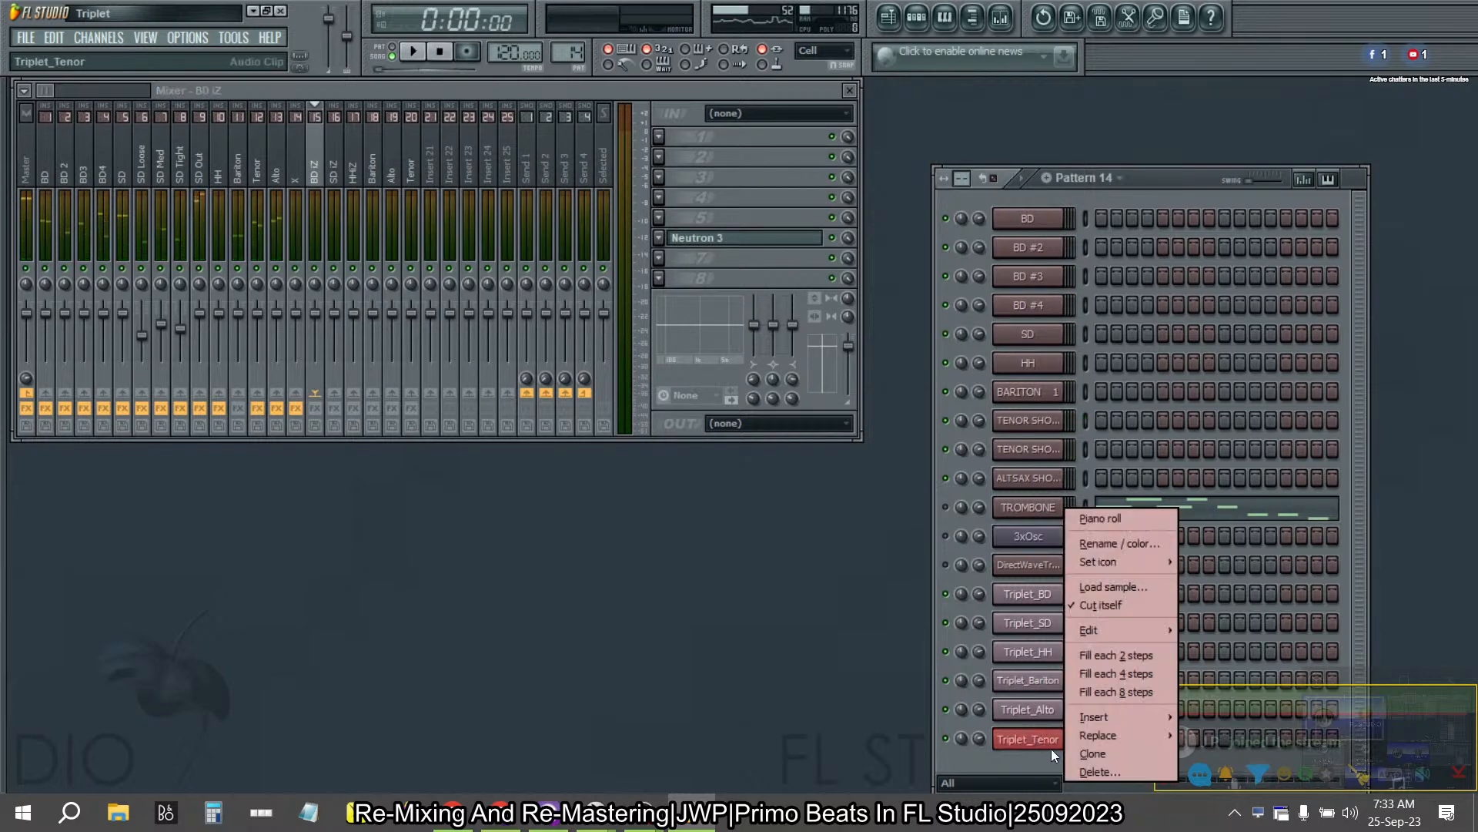
pyautogui.click(1091, 770)
pyautogui.click(835, 474)
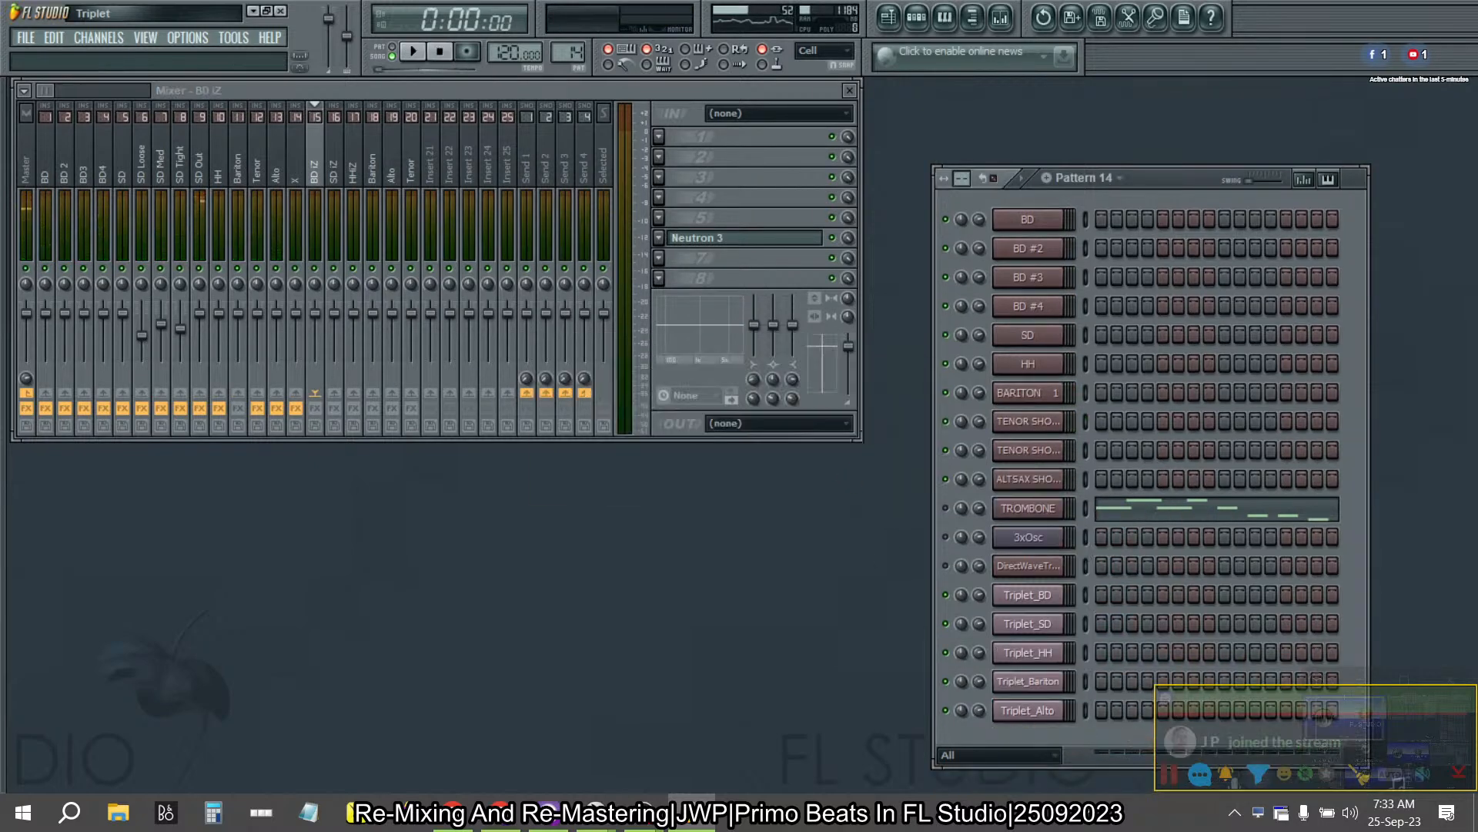
pyautogui.rightClick(1028, 710)
pyautogui.click(1088, 770)
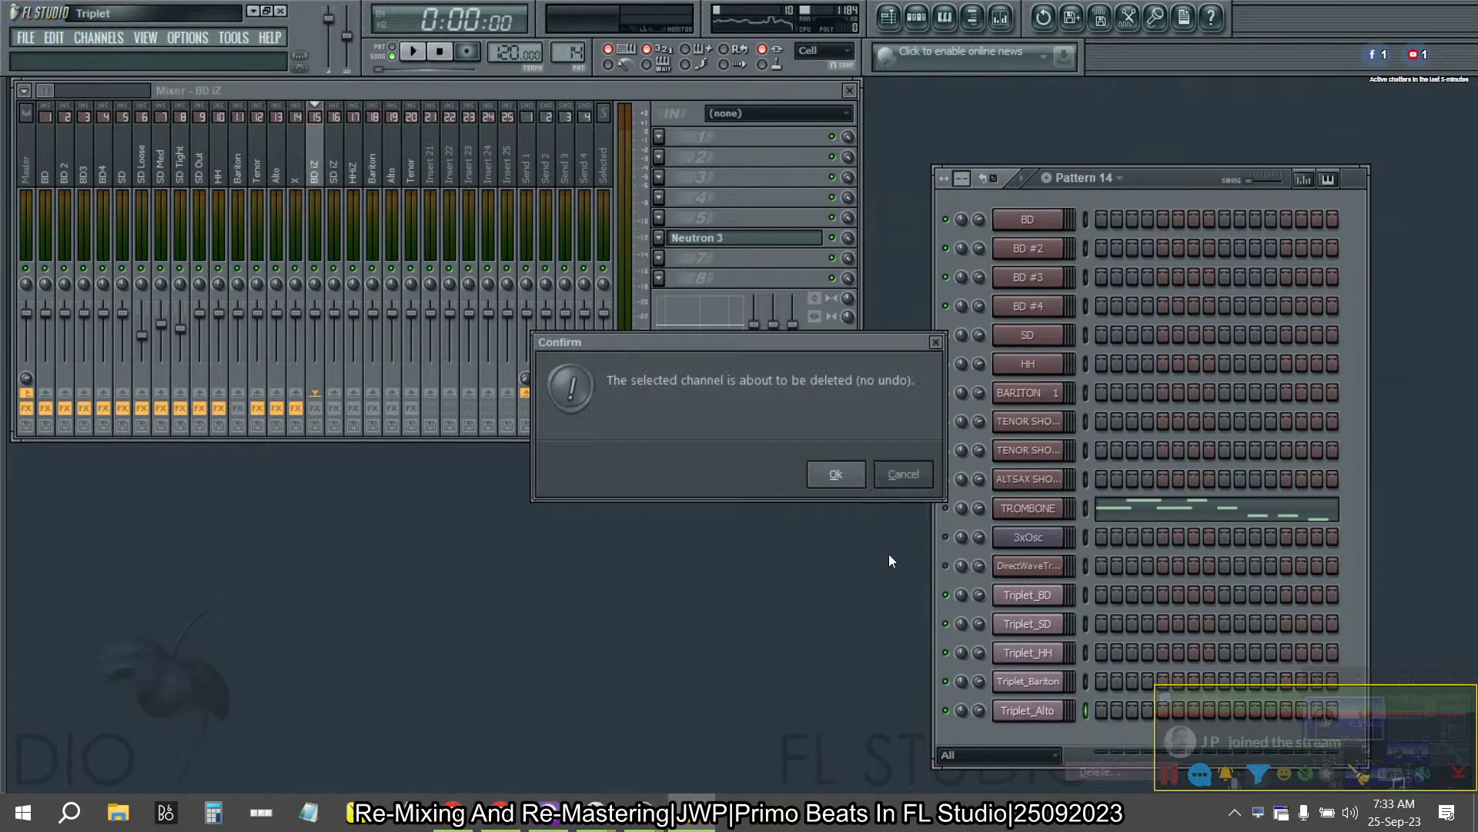
pyautogui.click(835, 475)
pyautogui.rightClick(1020, 687)
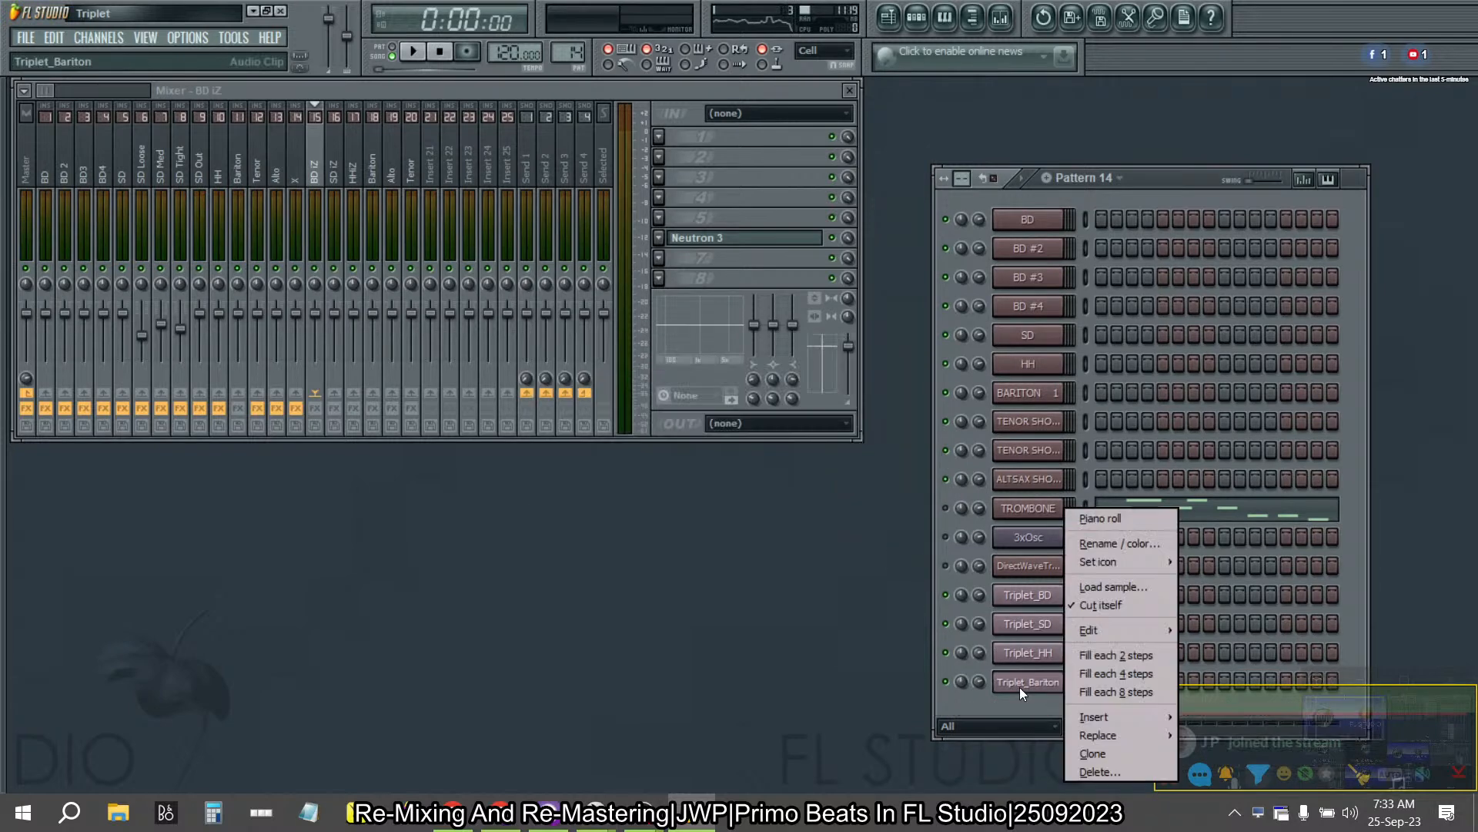
pyautogui.click(1094, 769)
pyautogui.click(821, 462)
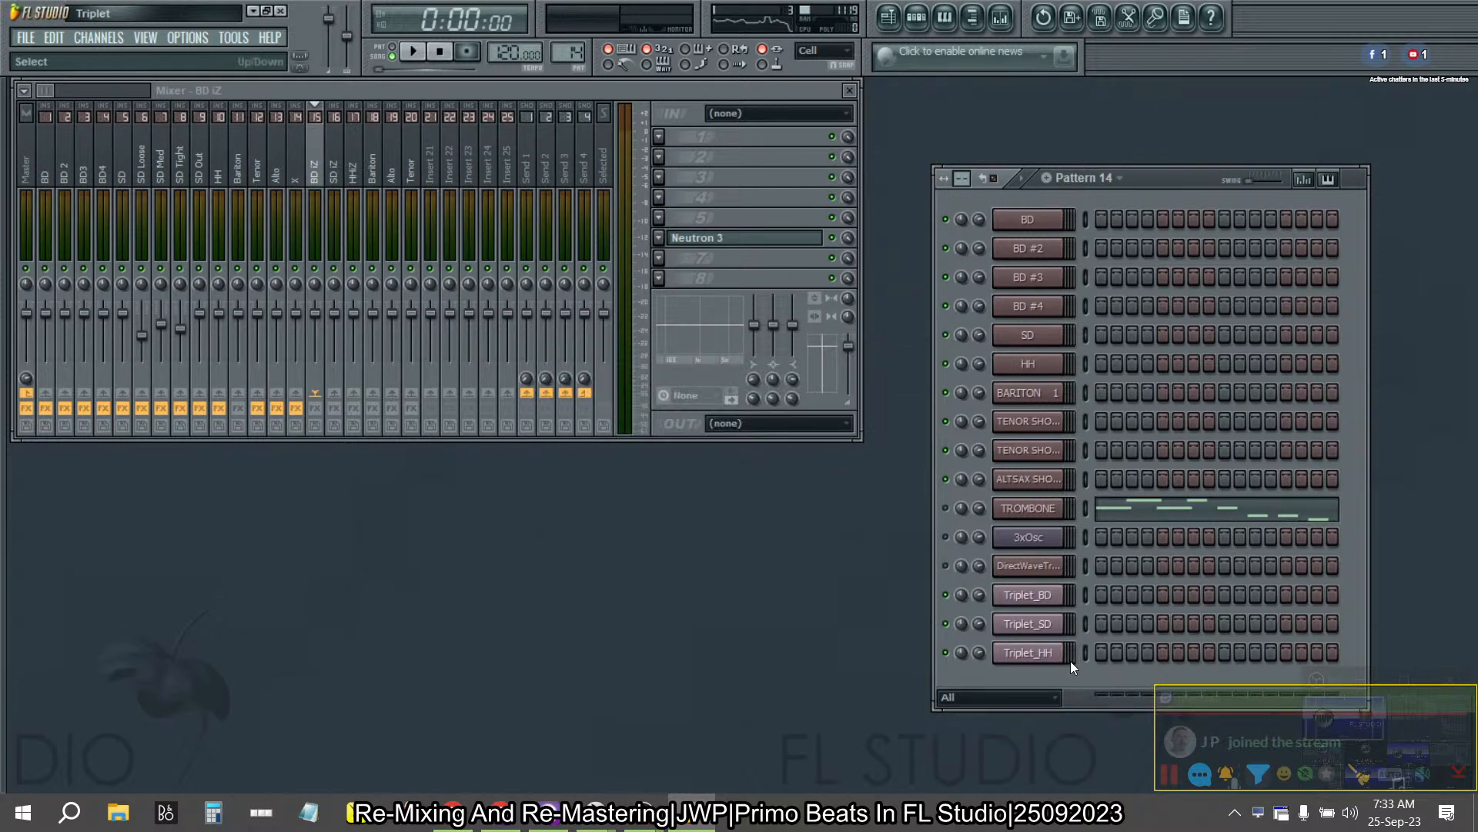
# - Delete the Triplet_HH, Triplet_SD and Triplet_BD audio clip channels from the channel rack
pyautogui.rightClick(1048, 655)
pyautogui.click(1106, 772)
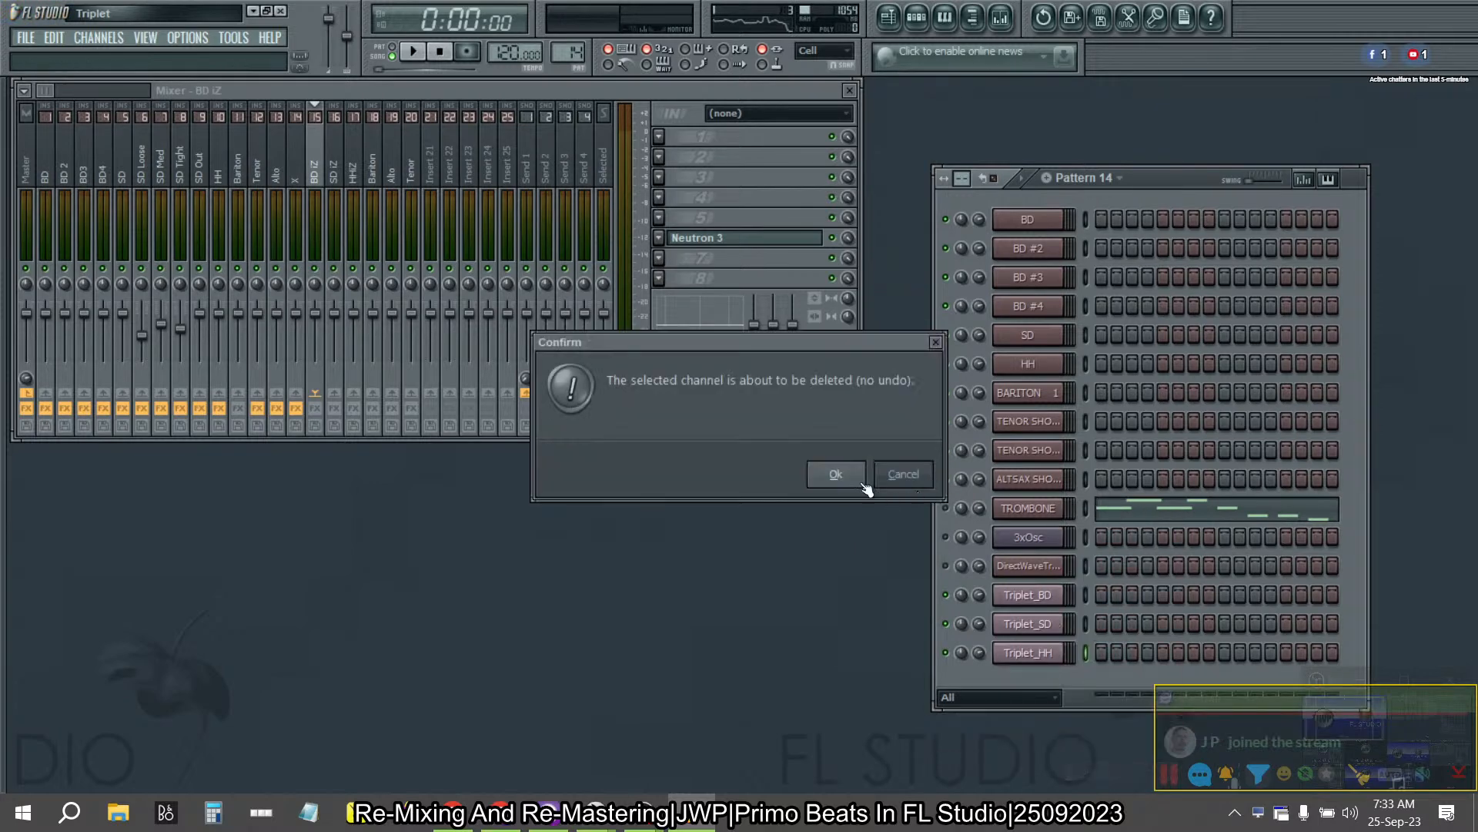
pyautogui.click(830, 471)
pyautogui.rightClick(1018, 625)
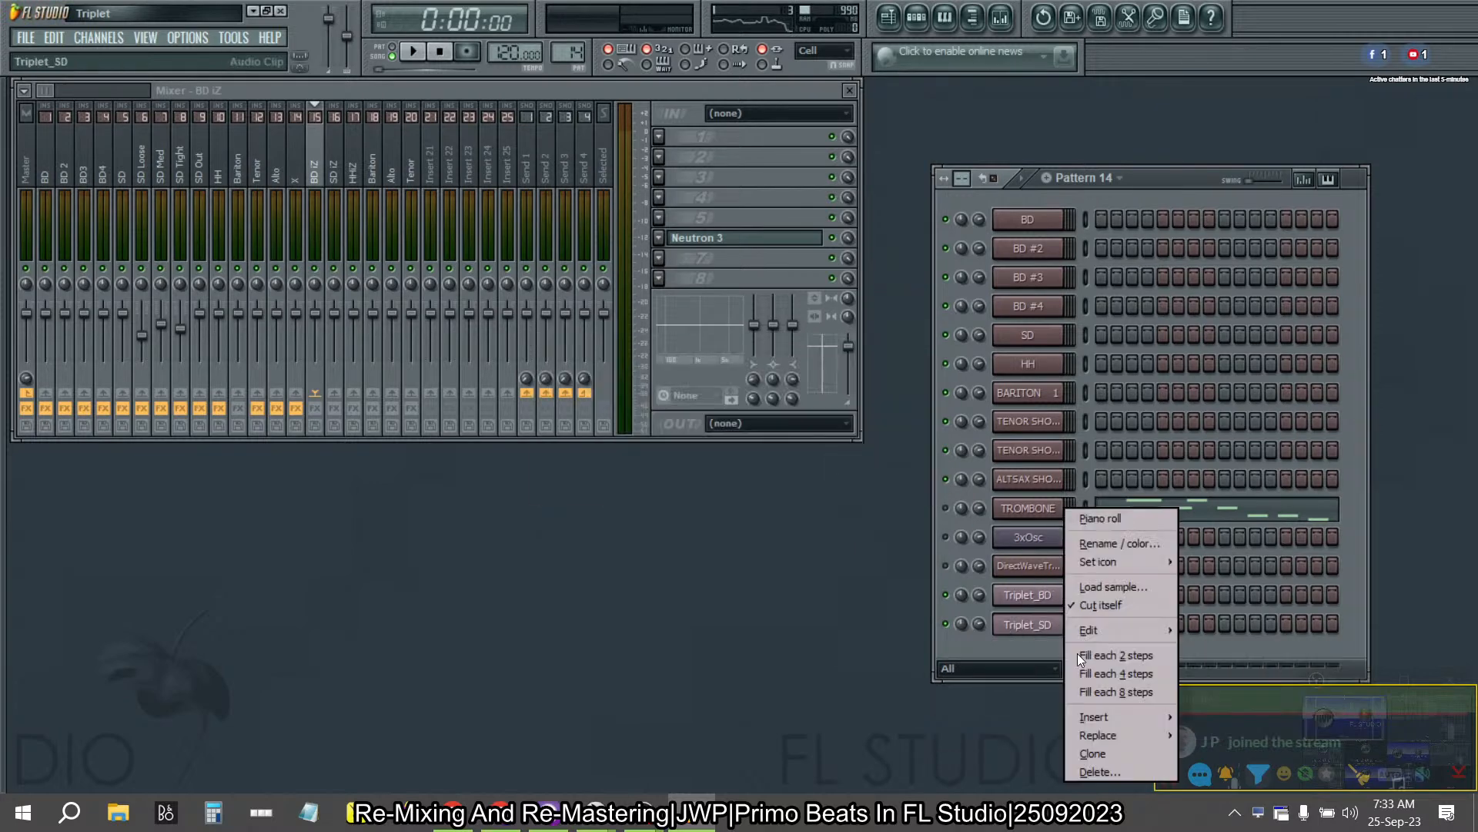
pyautogui.click(1120, 767)
pyautogui.click(863, 468)
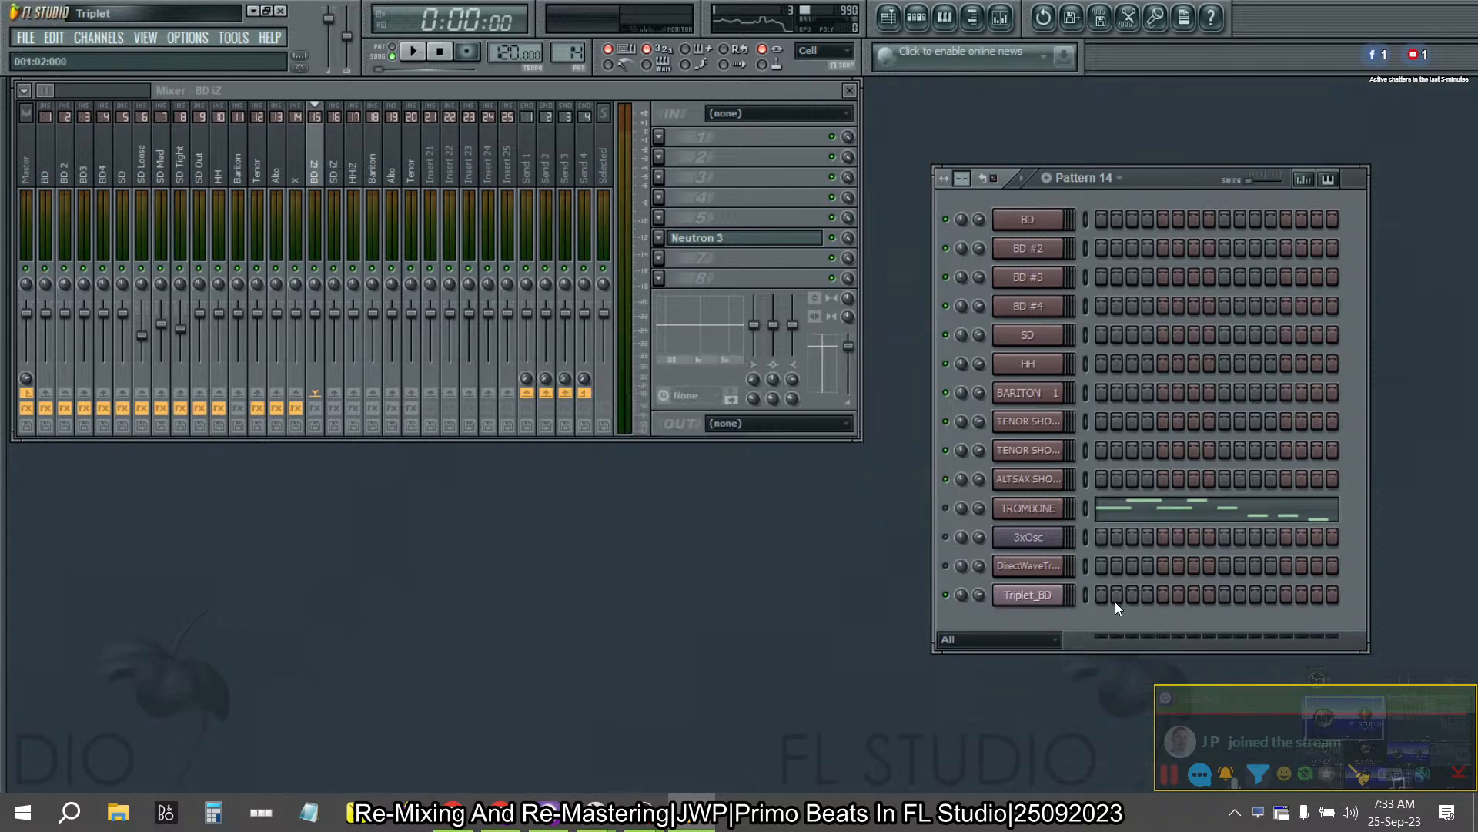
pyautogui.rightClick(1040, 604)
pyautogui.click(1122, 772)
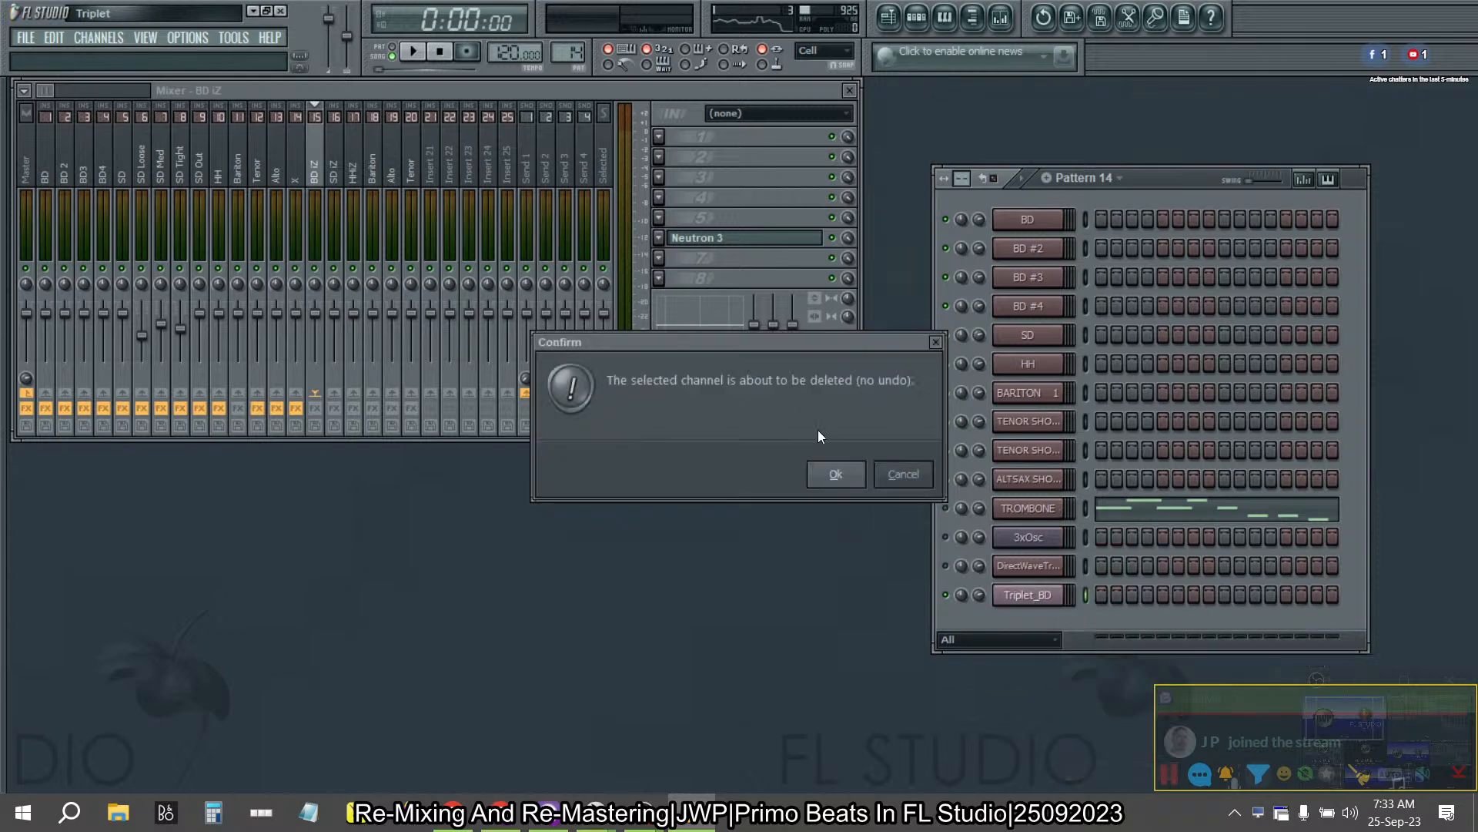
pyautogui.click(836, 473)
# - Play the song from the start to check the mixer tracks' signals, and stop playback
pyautogui.click(415, 54)
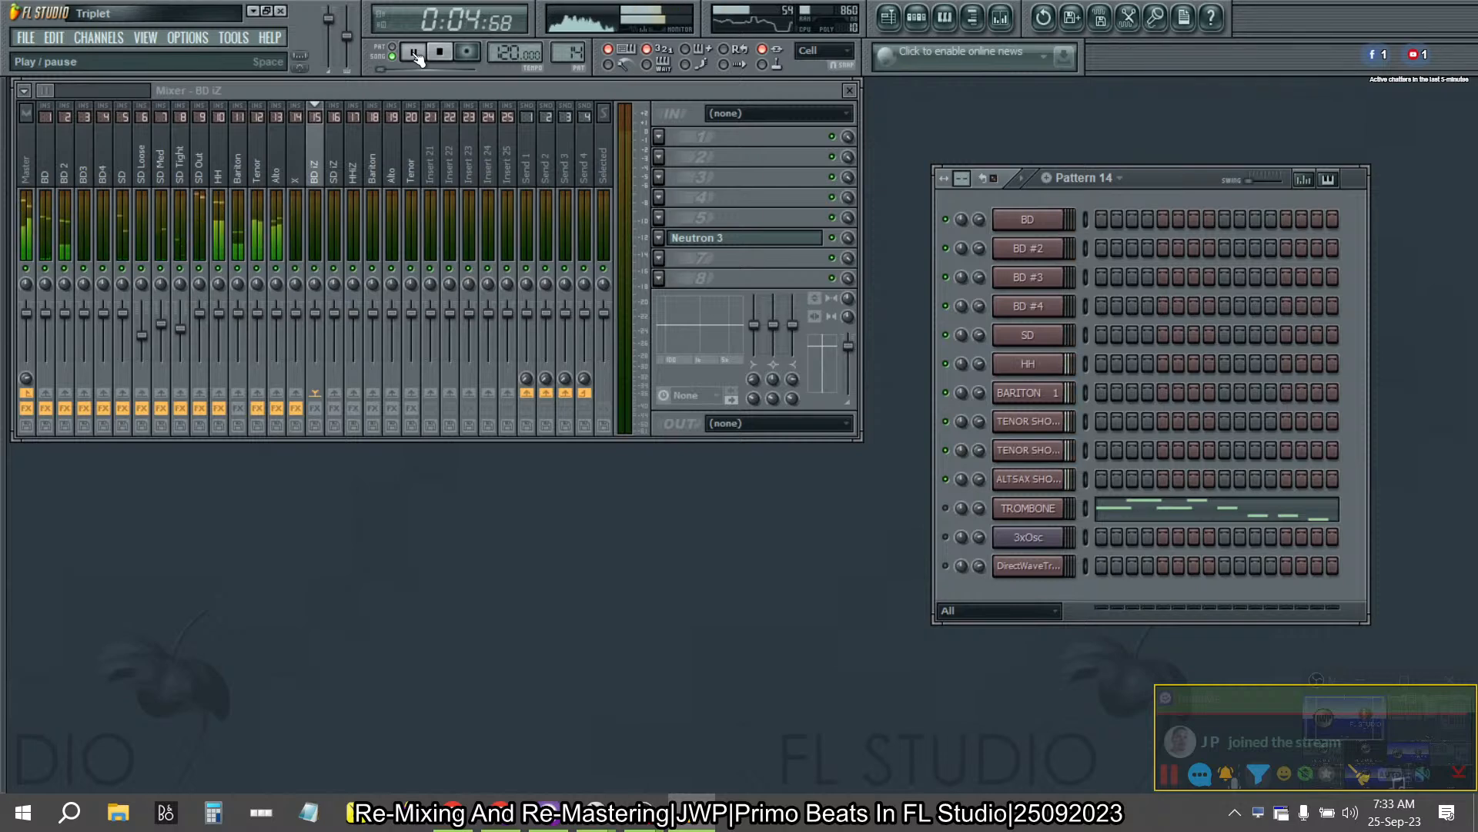
pyautogui.moveTo(395, 146); pyautogui.dragTo(324, 178)
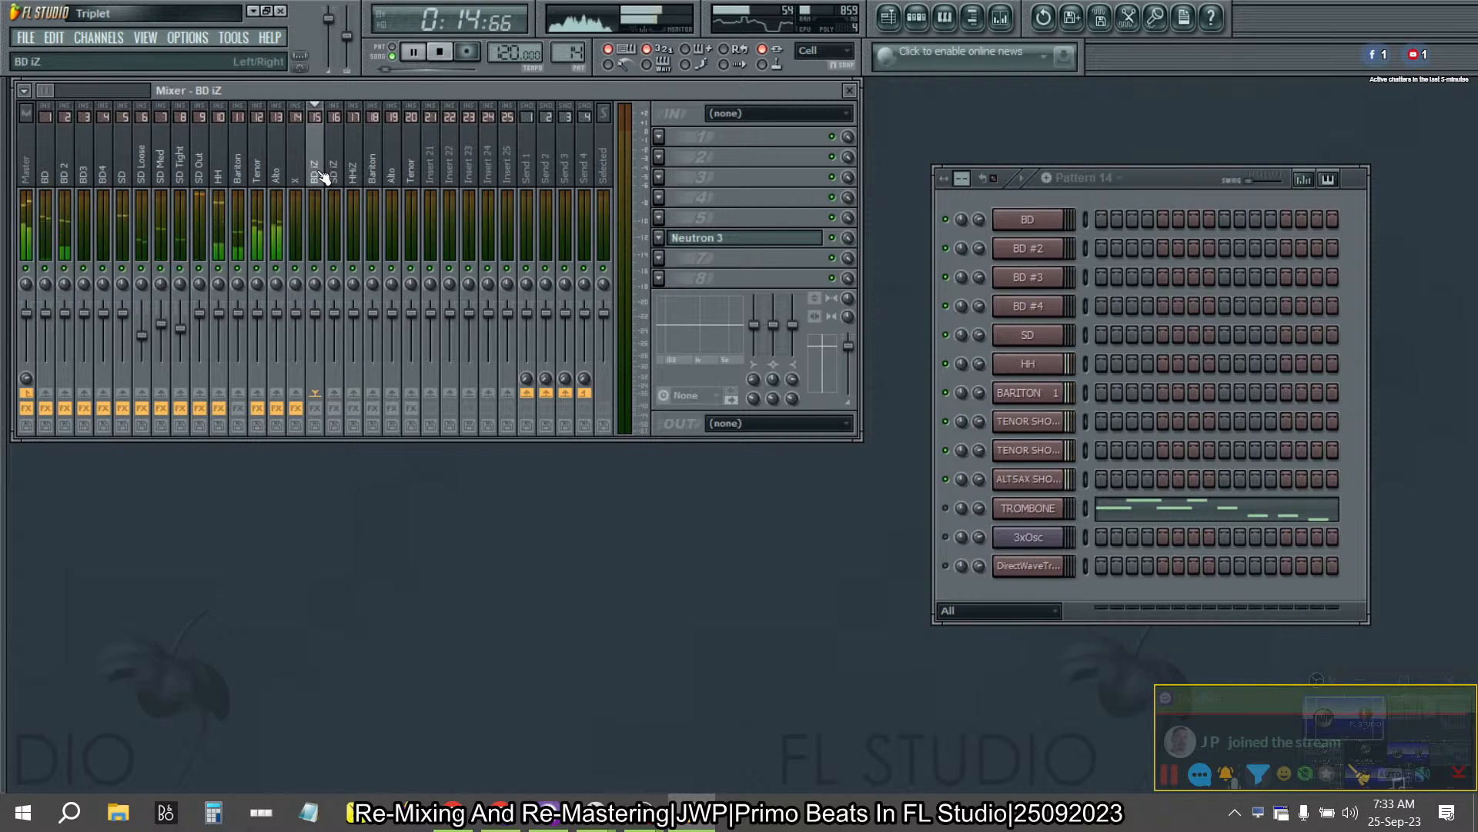
pyautogui.click(441, 54)
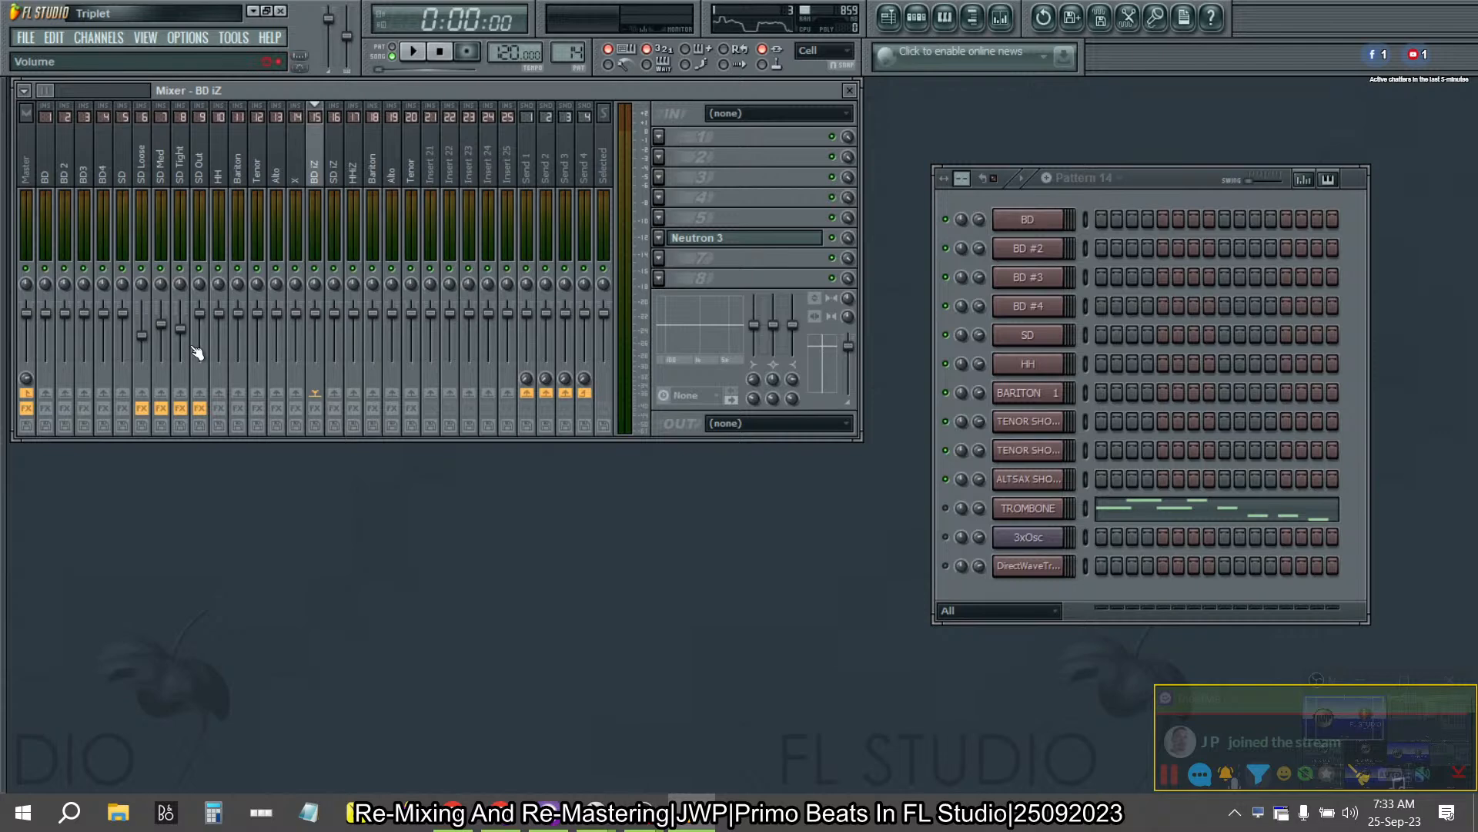
# - Arm disk recording on the BD mixer track and choose the favorite Audio Data folder as the save location
pyautogui.click(47, 426)
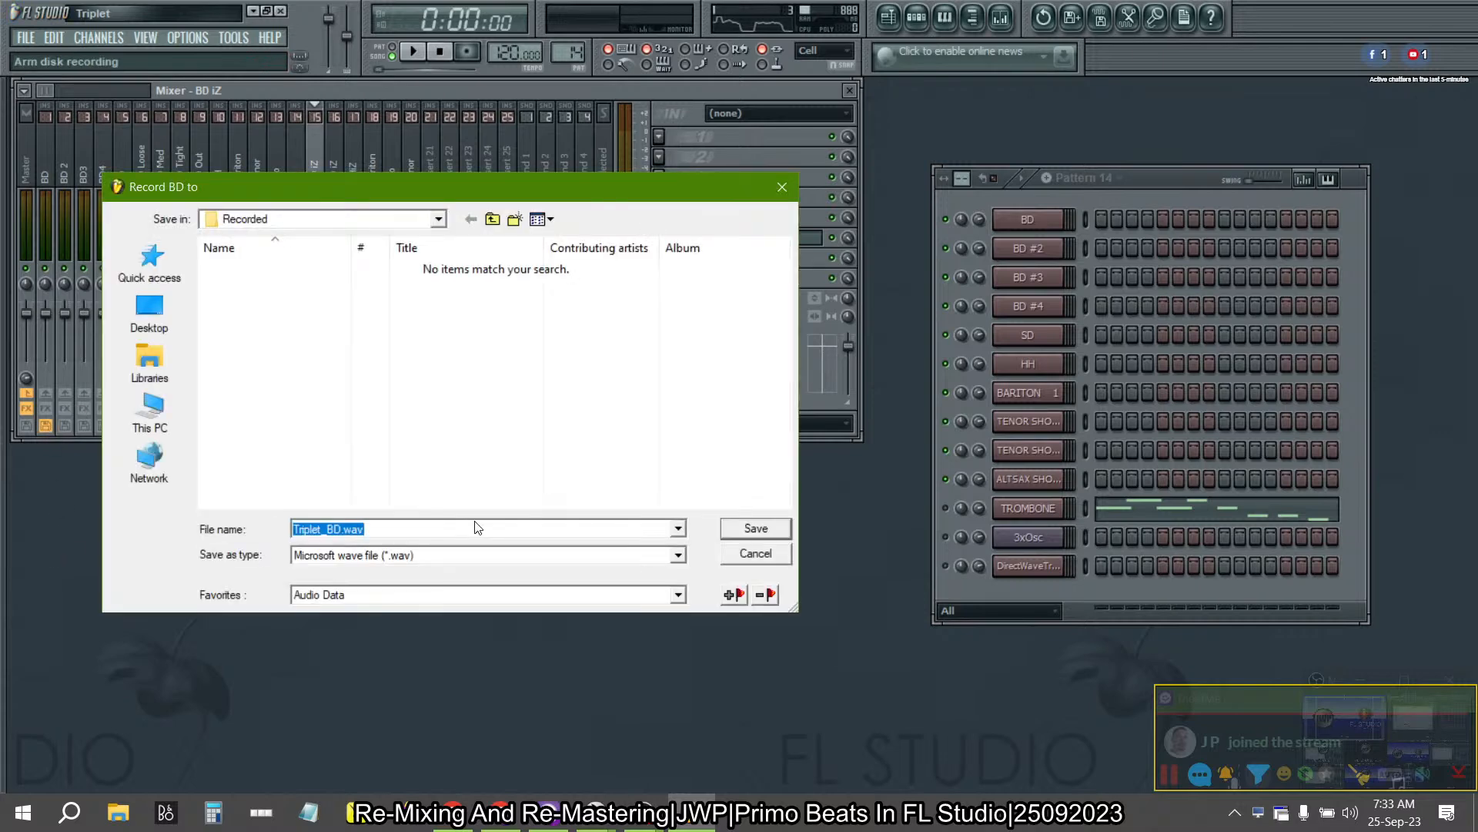
pyautogui.click(449, 596)
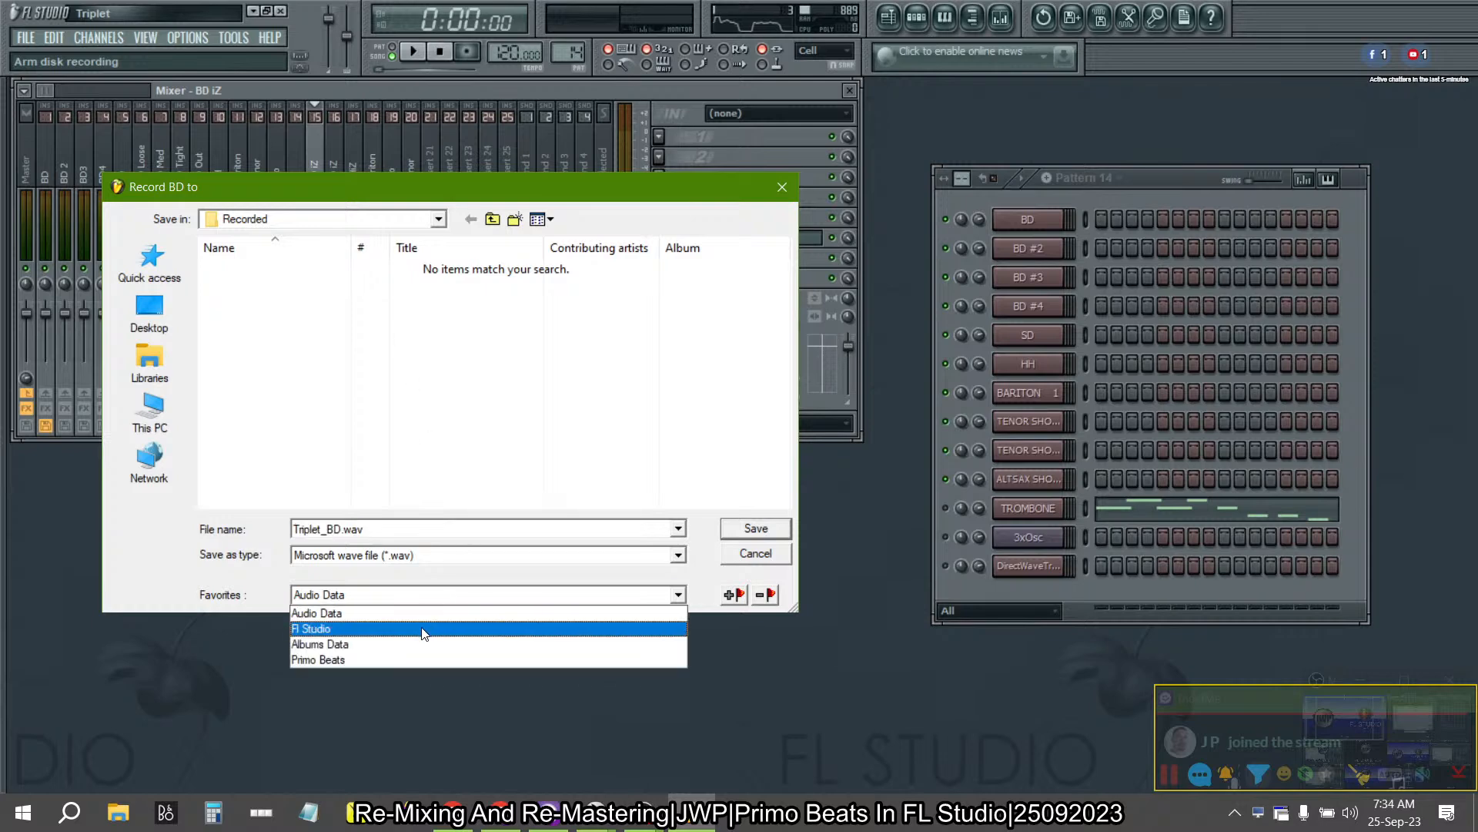
pyautogui.click(423, 614)
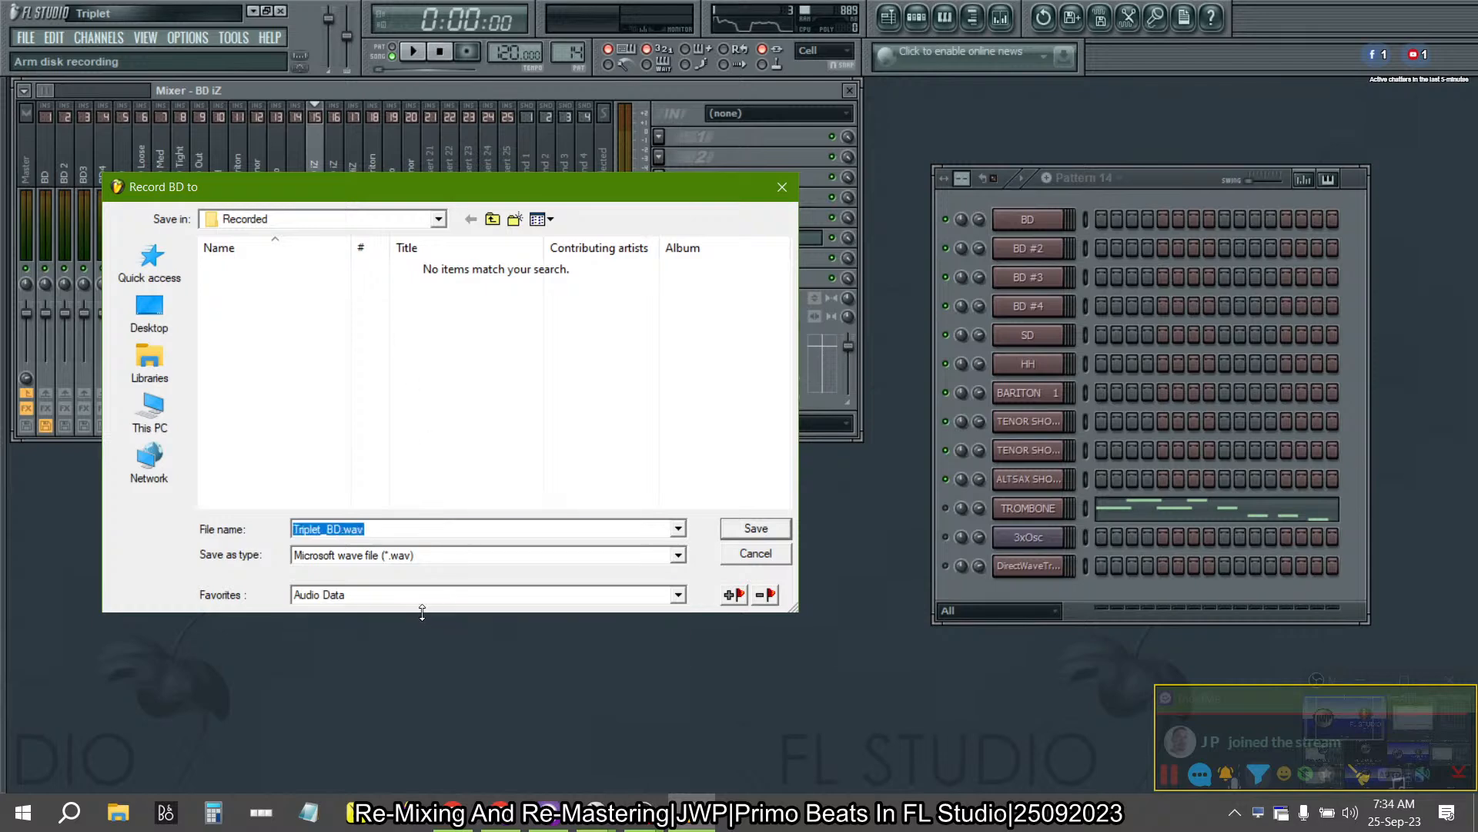
# - Open Triplet's Audio Data folder in File Explorer, delete all WAV files in it, and return to FL Studio
pyautogui.click(492, 220)
pyautogui.click(261, 271)
pyautogui.rightClick(262, 270)
pyautogui.click(326, 322)
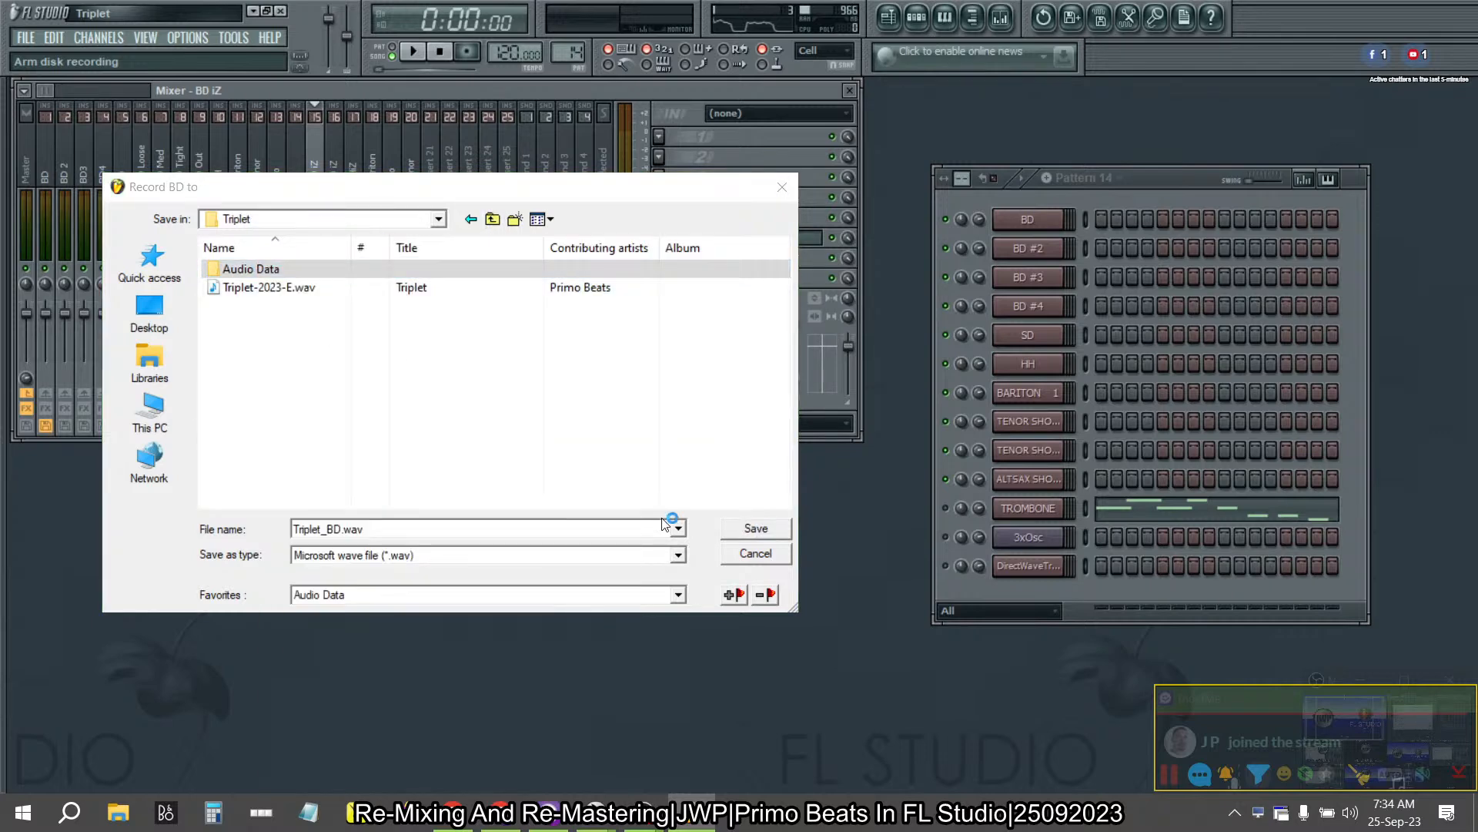
pyautogui.hotkey('ctrl', 'a')
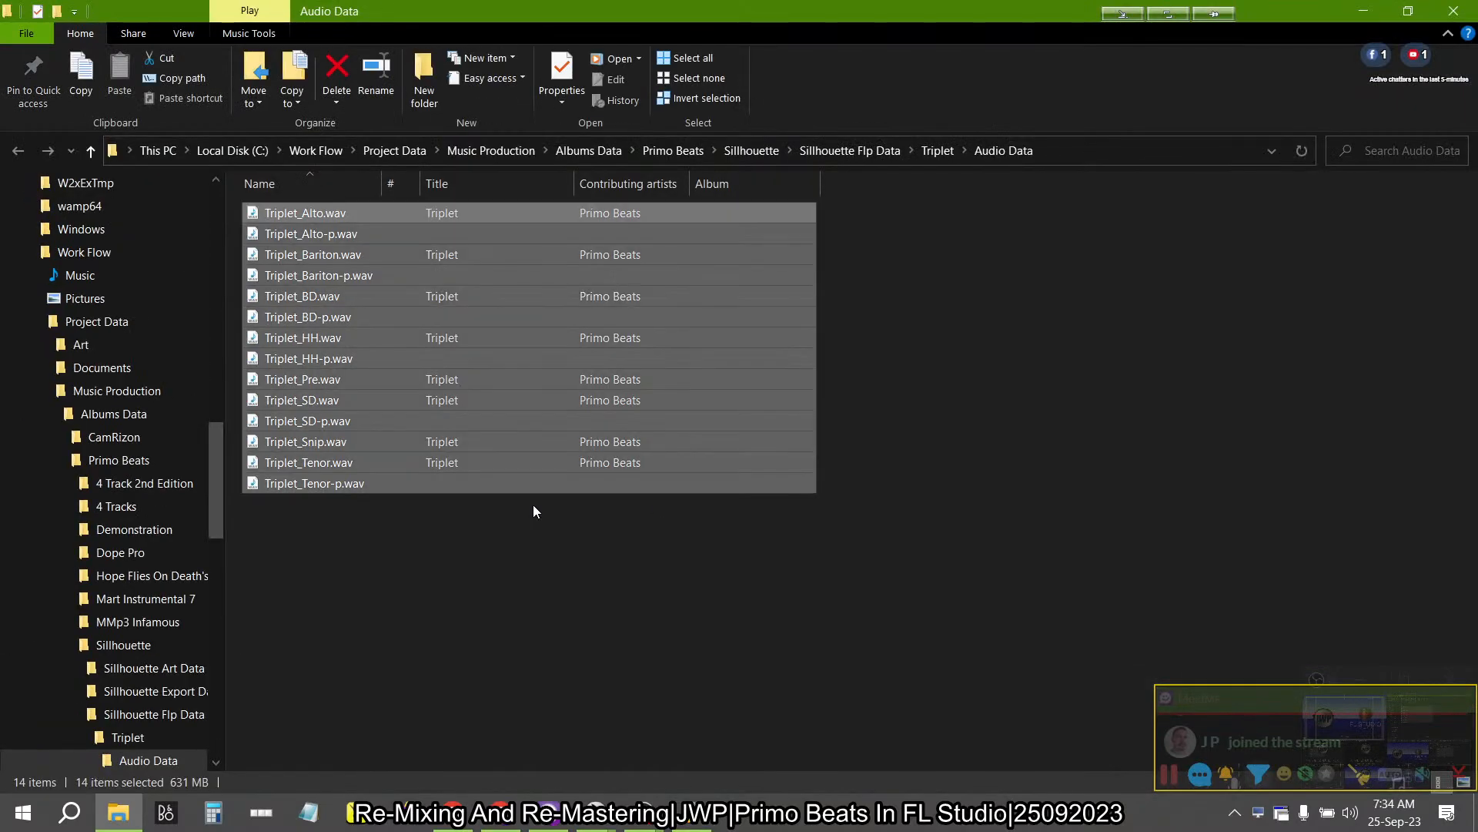
pyautogui.press('Delete')
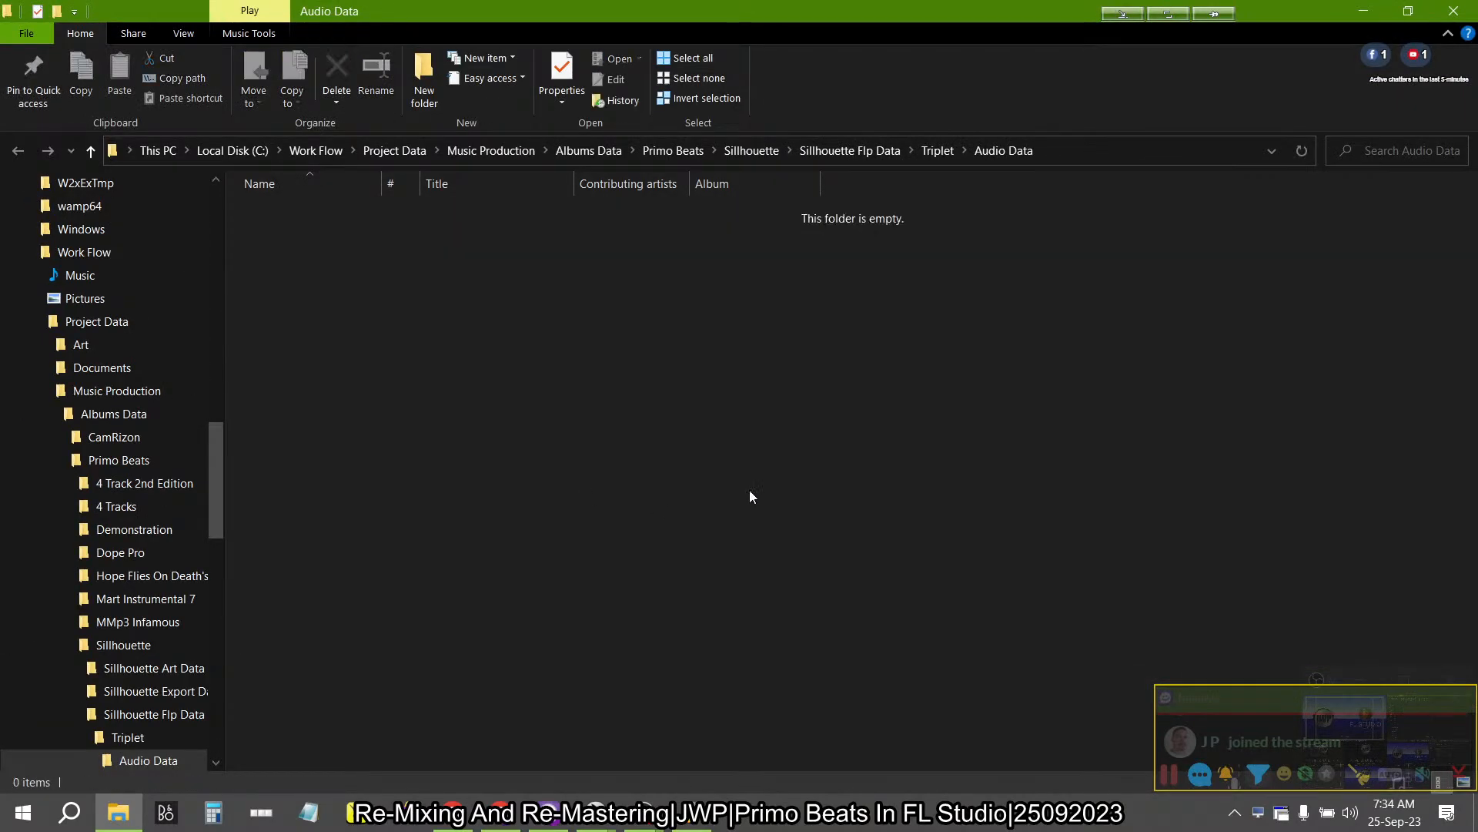
pyautogui.click(1376, 8)
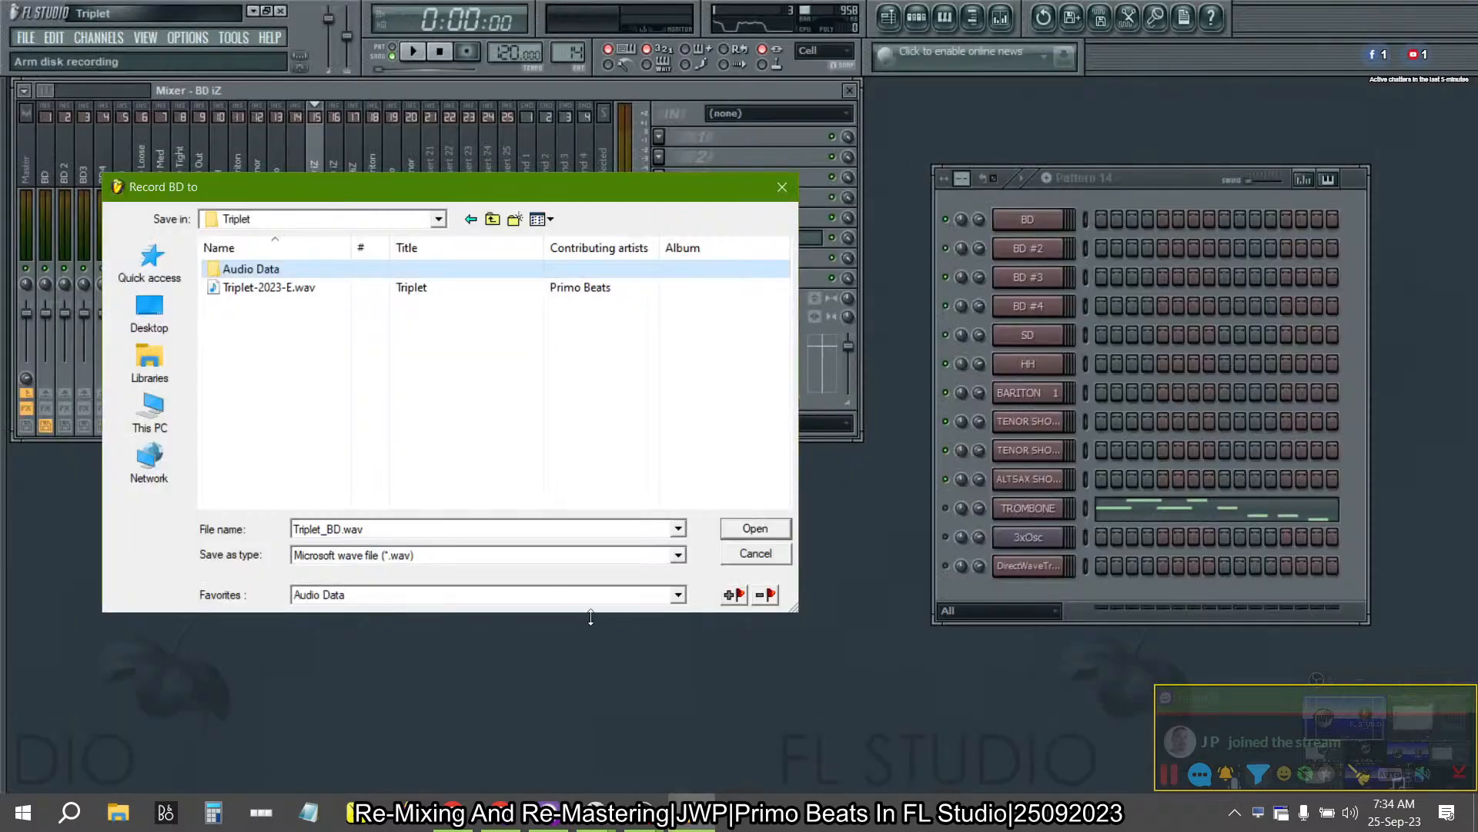
# - Save the BD recording as Triplet_BD.wav in Audio Data, and arm BD 2 to record to Triplet_BD 2.wav in the same folder
pyautogui.doubleClick(285, 268)
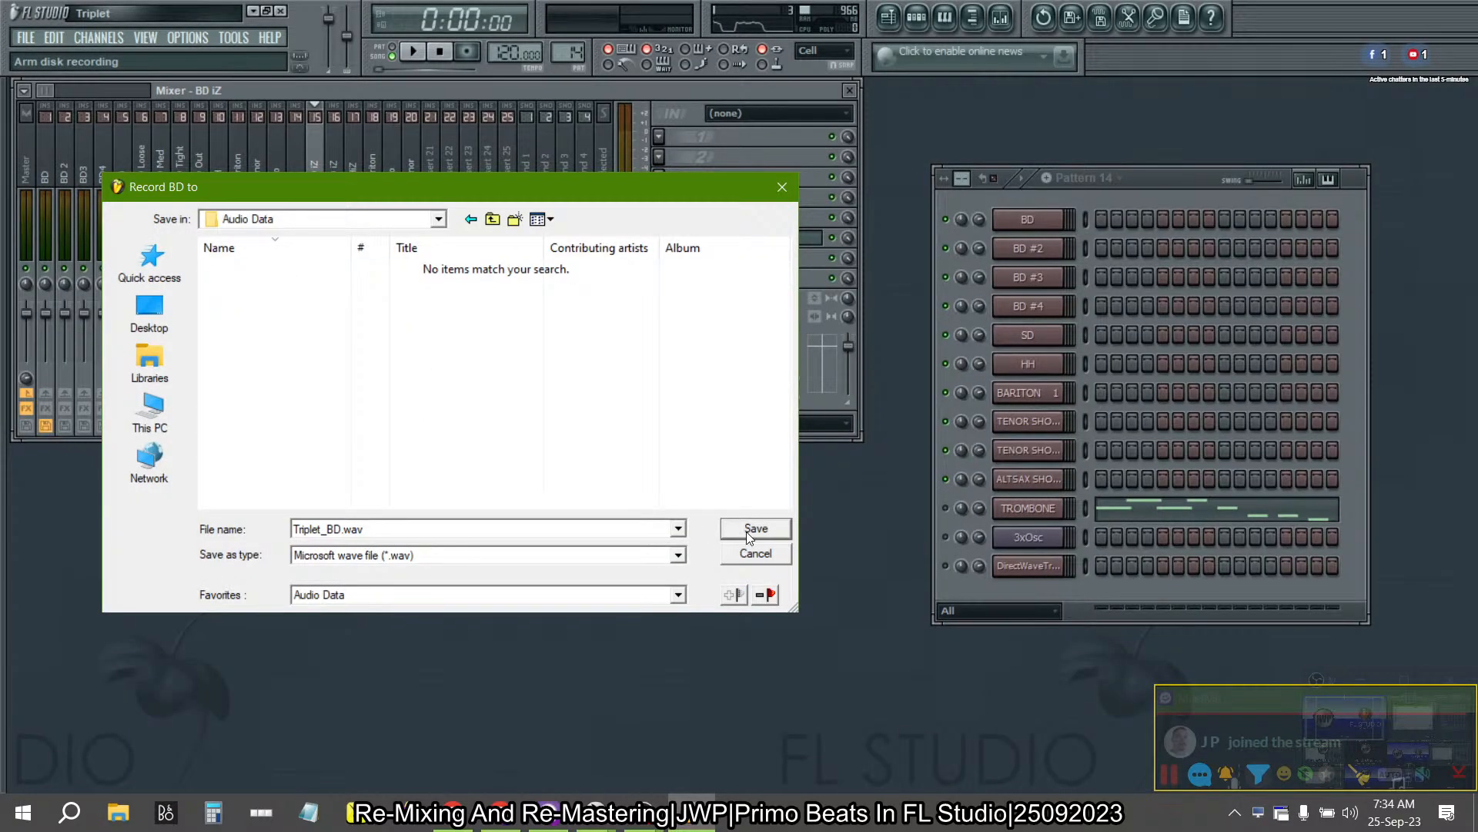
pyautogui.click(754, 530)
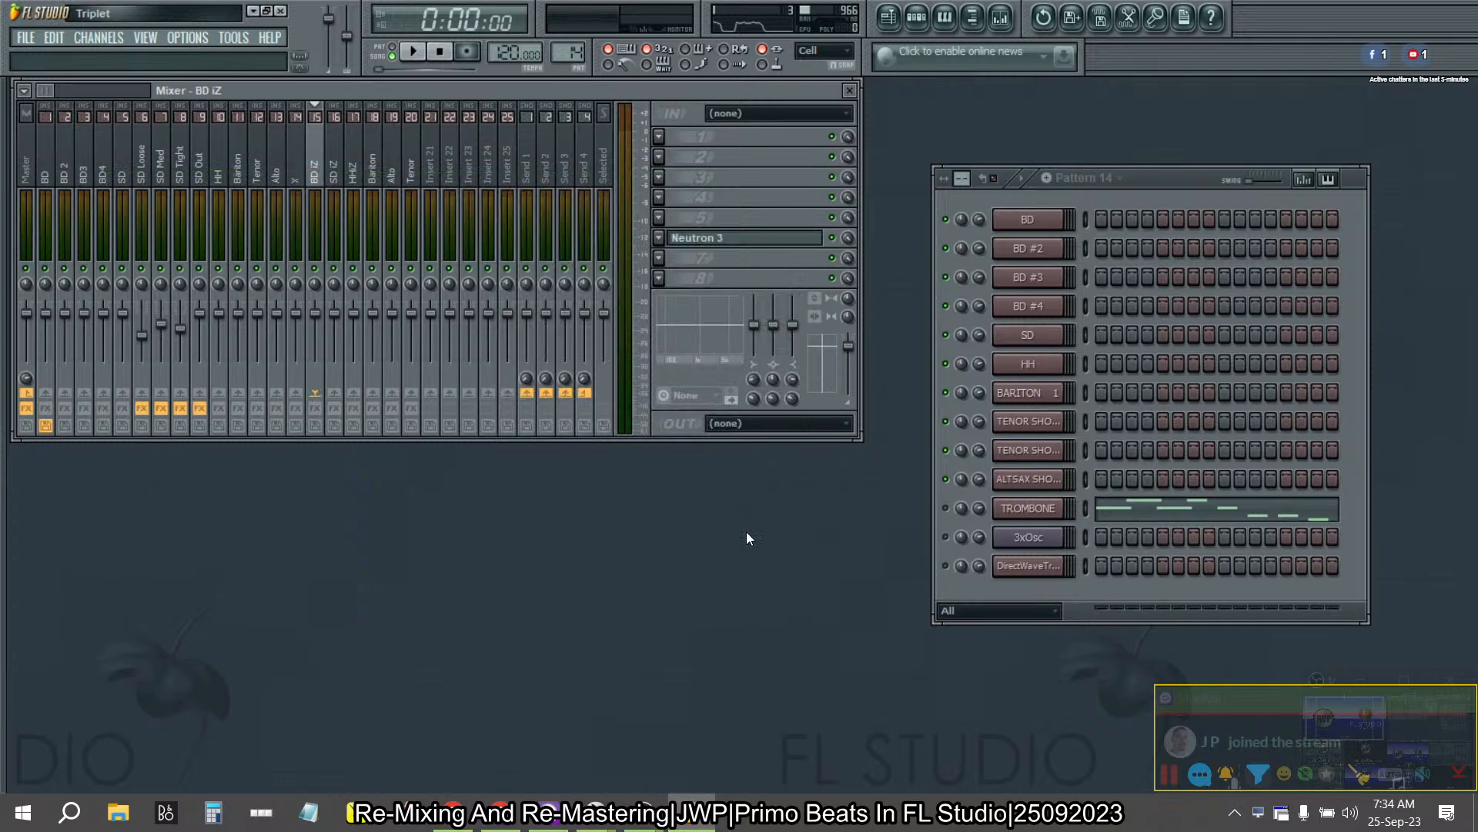
pyautogui.click(64, 426)
pyautogui.click(493, 593)
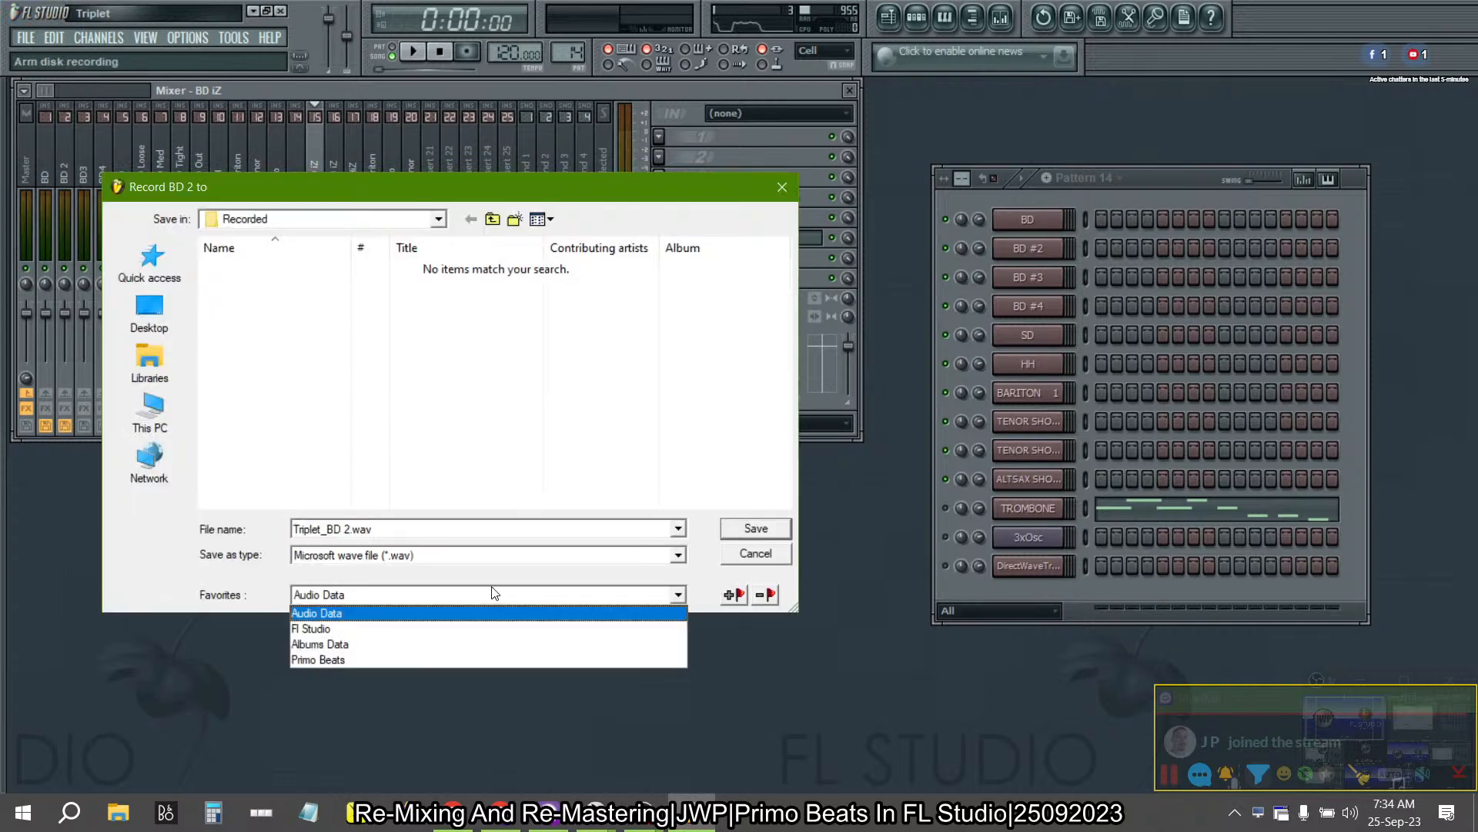
pyautogui.click(462, 613)
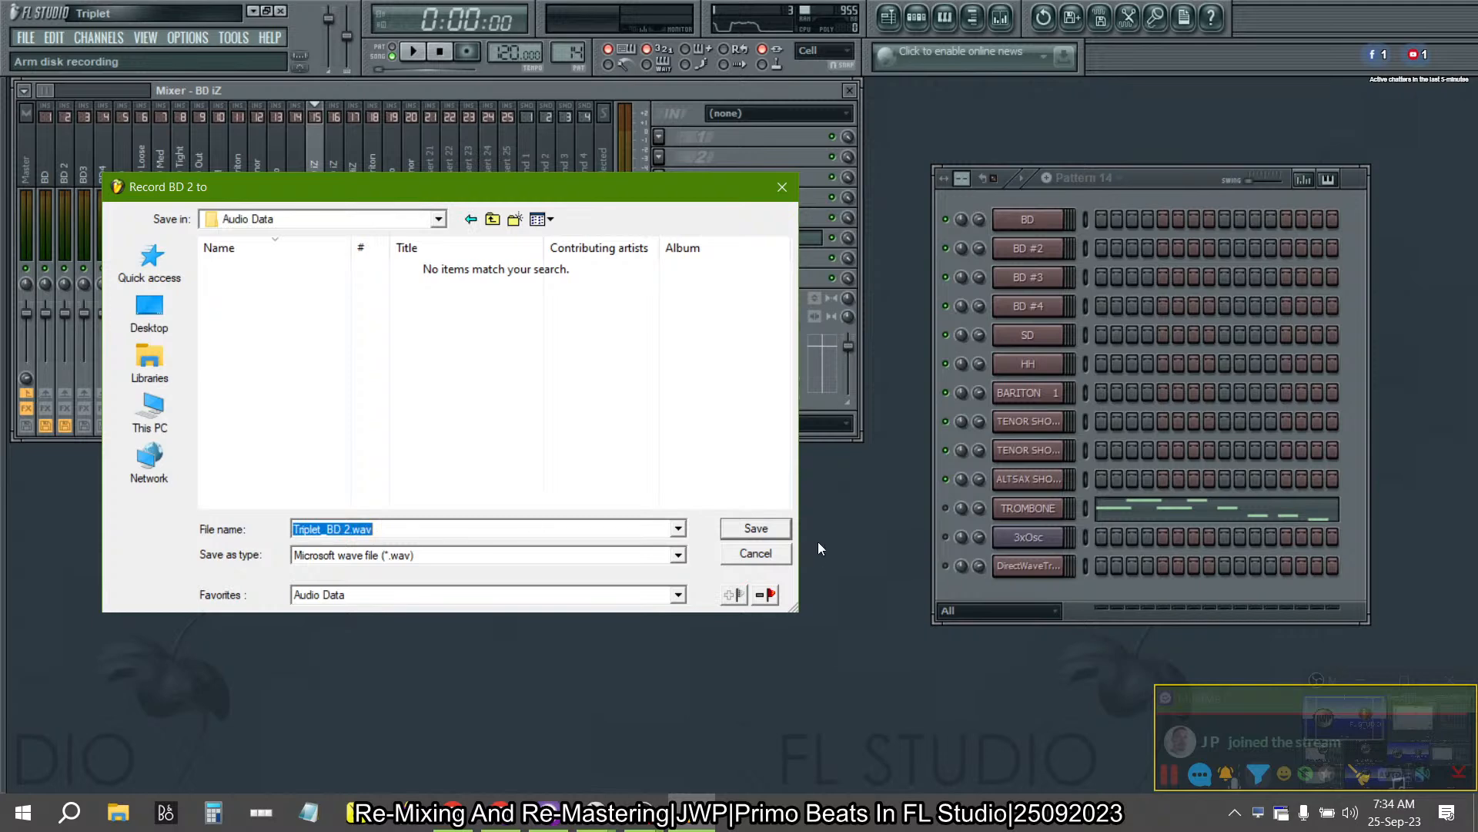
pyautogui.click(493, 218)
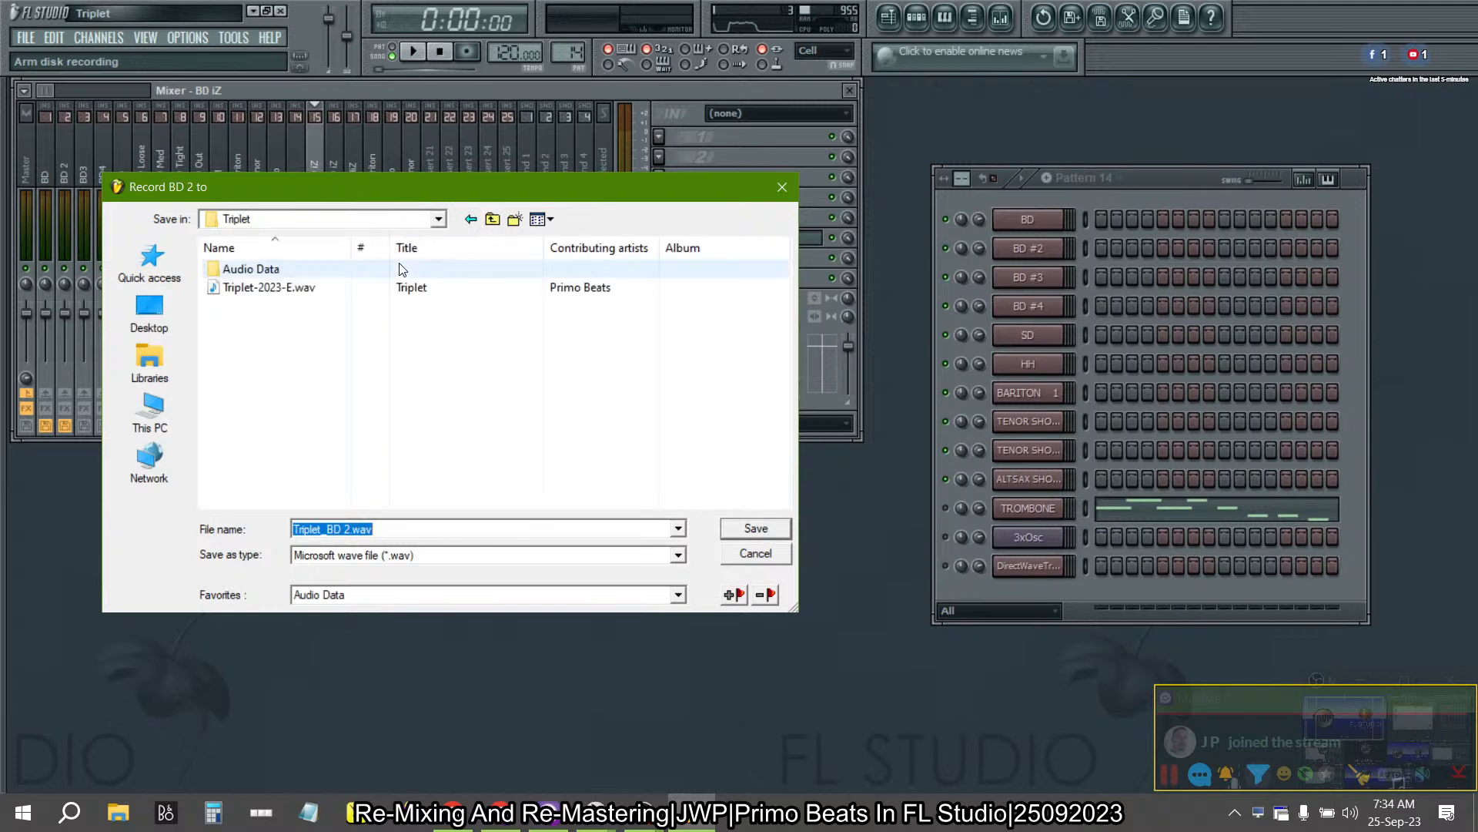
pyautogui.click(295, 274)
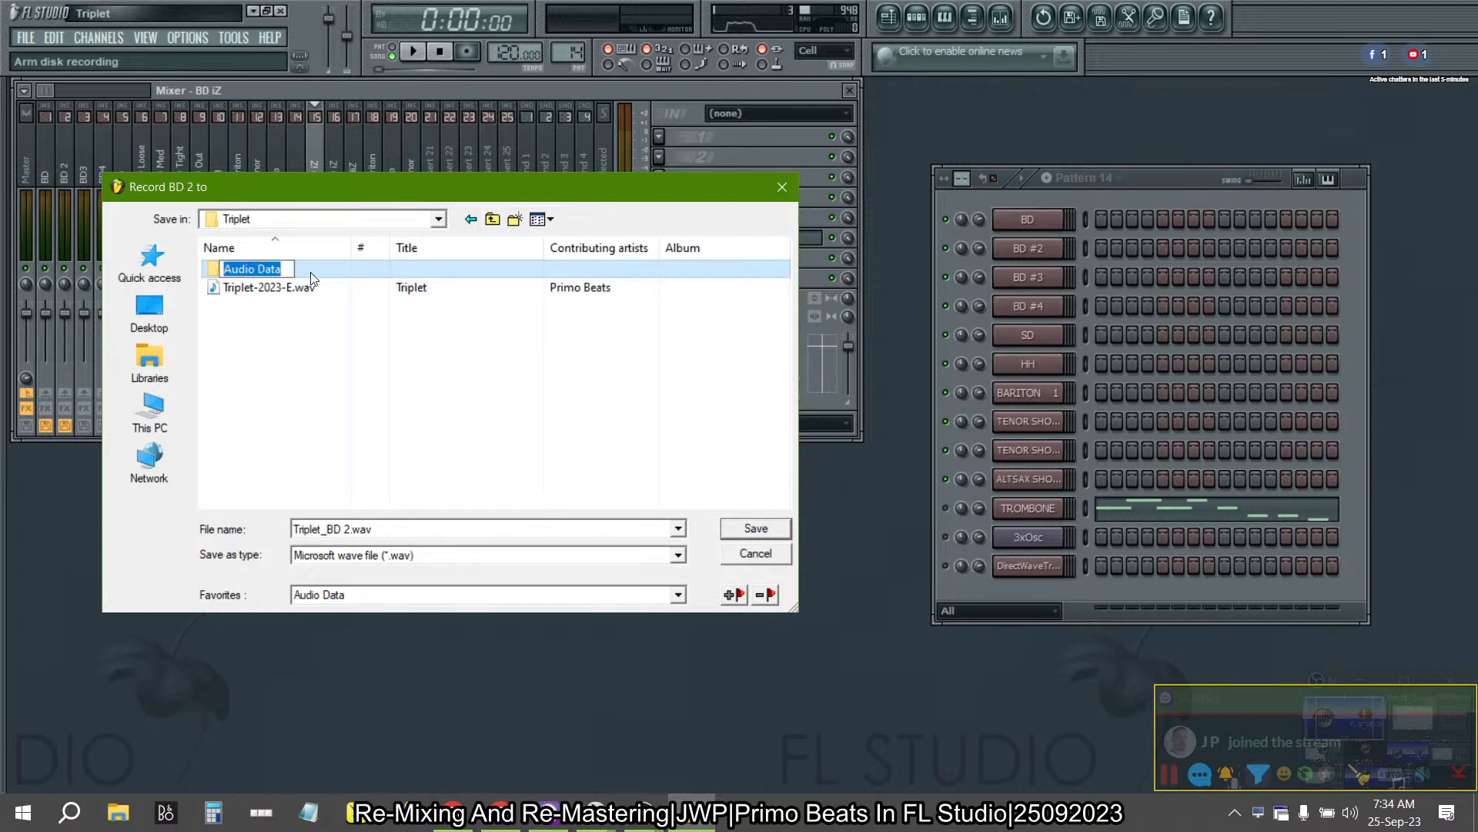
pyautogui.doubleClick(303, 276)
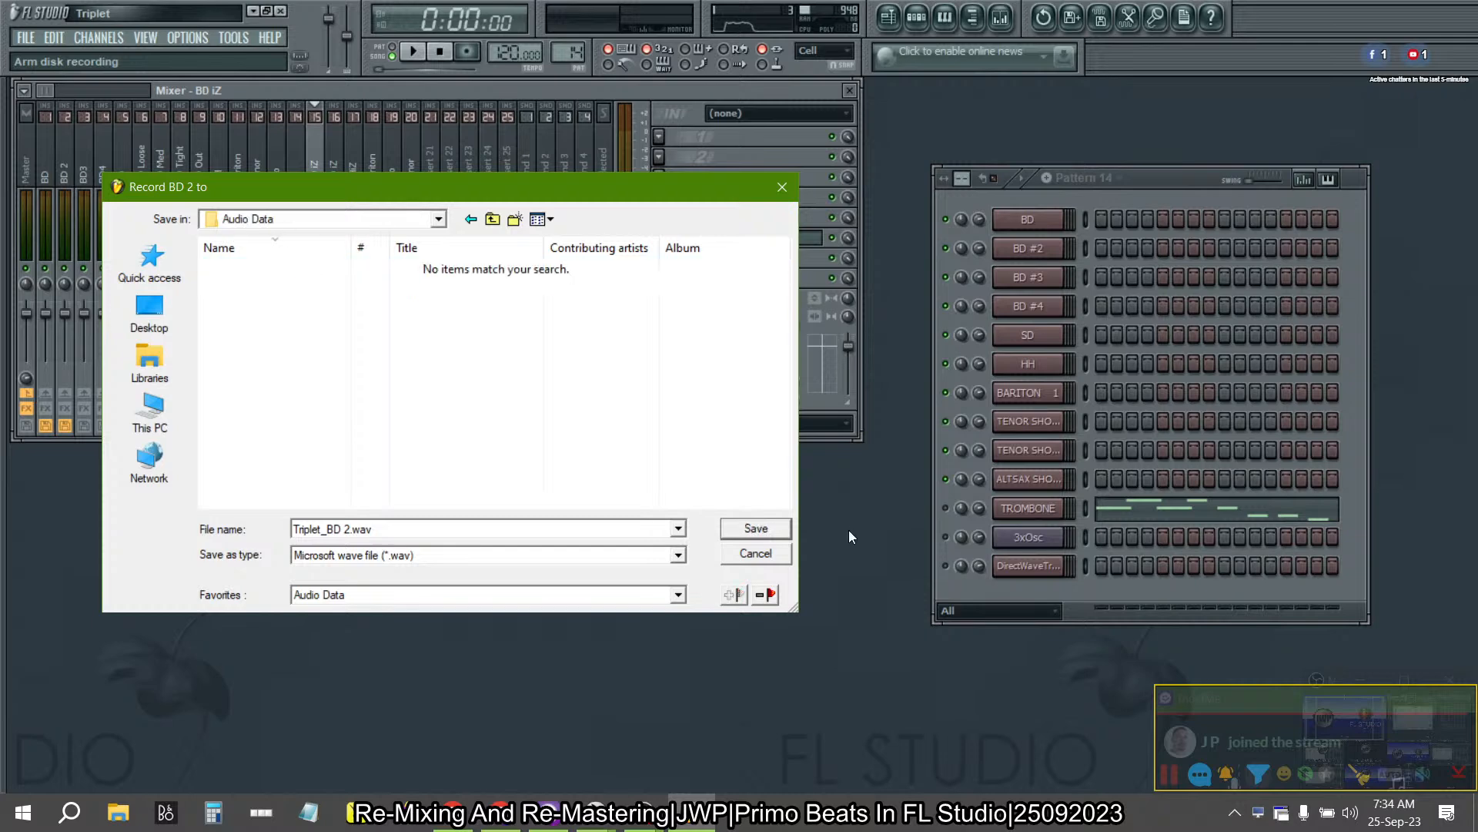
pyautogui.click(755, 529)
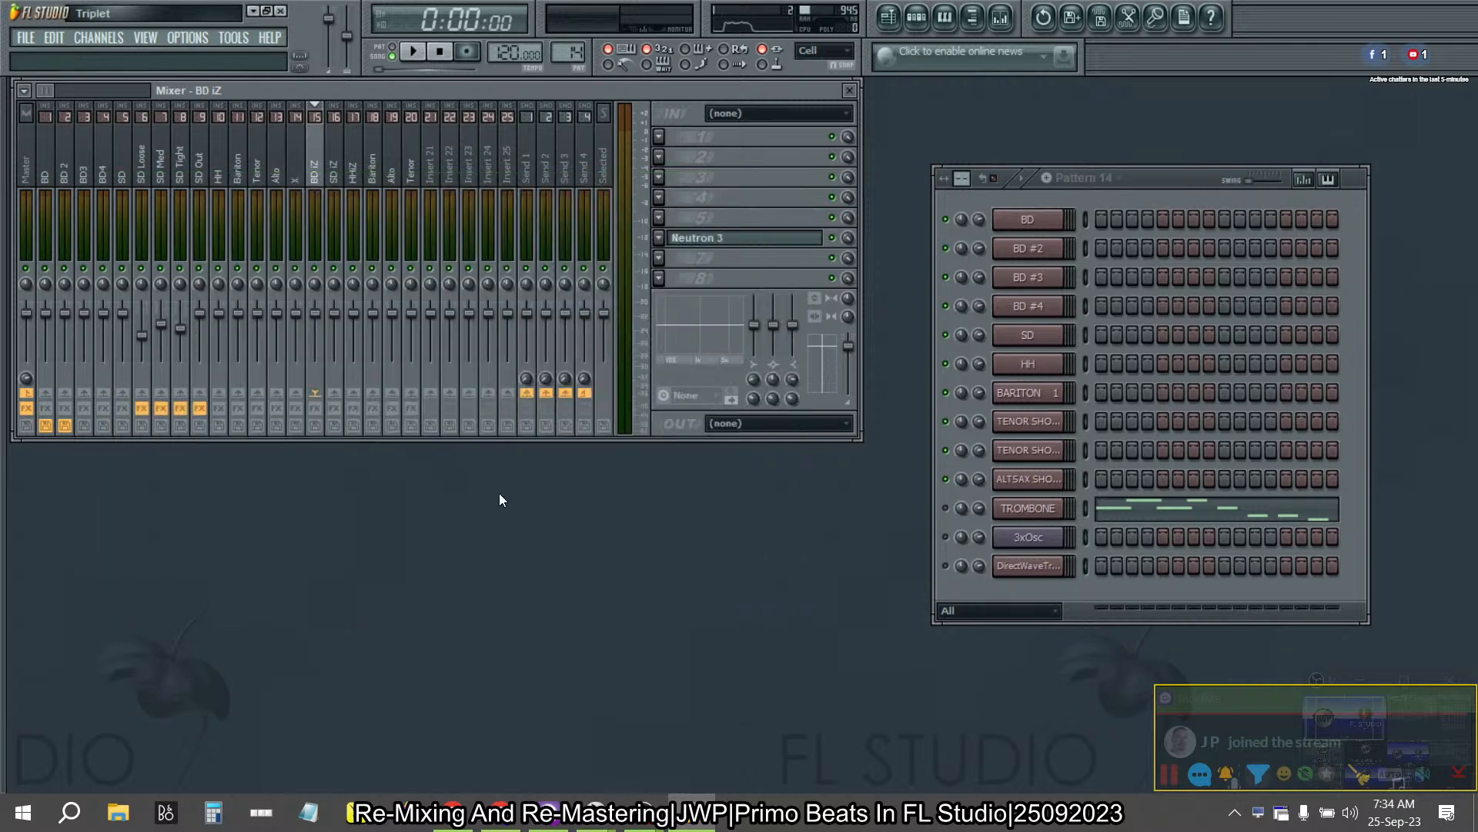
# - Arm disk recording on the BD3 and BD4 mixer tracks, saving both under their suggested file names in Audio Data
pyautogui.click(84, 428)
pyautogui.click(468, 596)
pyautogui.click(454, 607)
pyautogui.click(736, 532)
pyautogui.click(101, 425)
pyautogui.click(406, 598)
pyautogui.click(406, 611)
pyautogui.click(772, 531)
# - Arm disk recording on the SD mixer track to Triplet_SD.wav in Audio Data
pyautogui.click(125, 425)
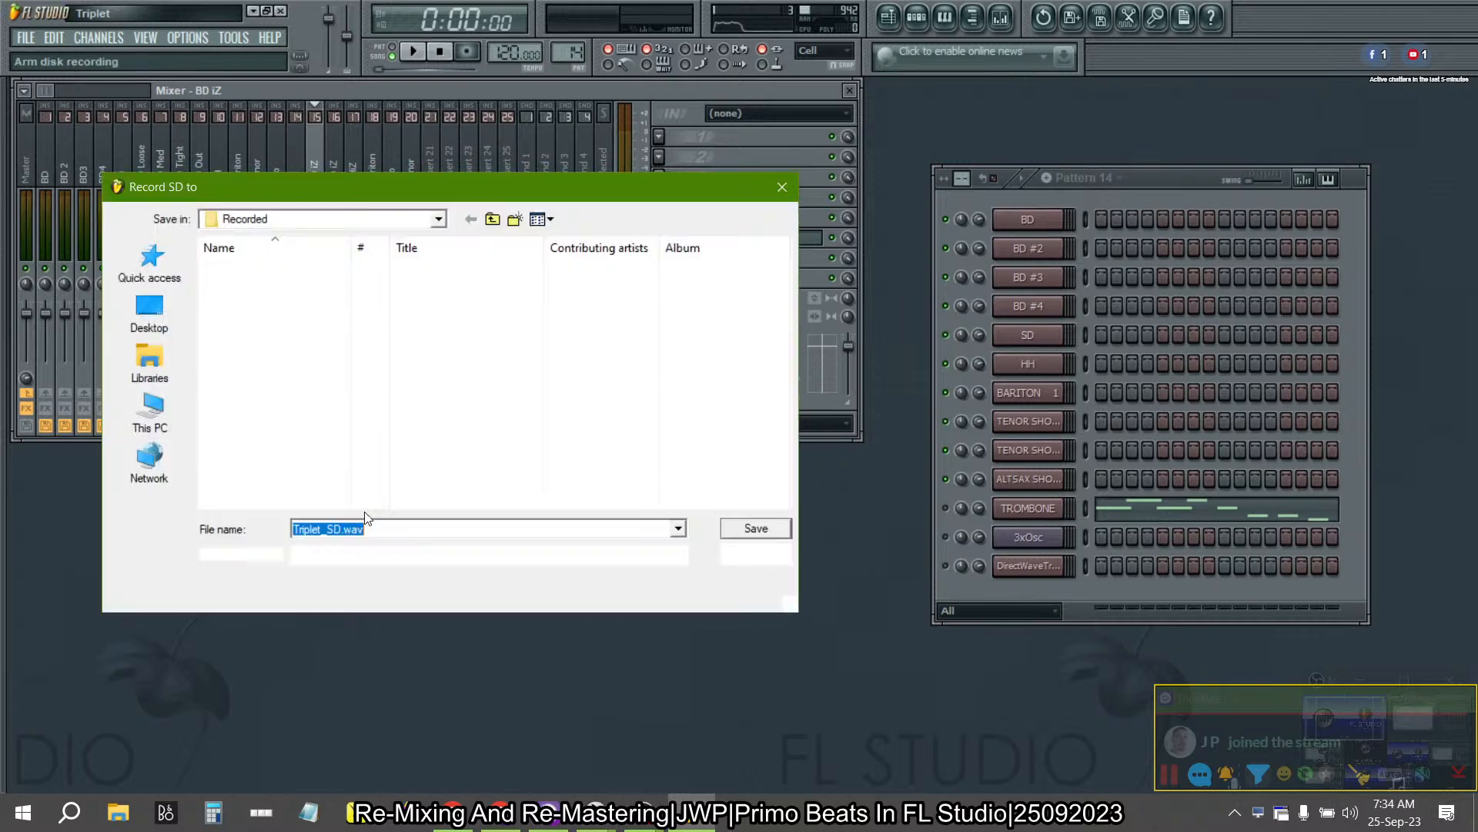
pyautogui.click(464, 599)
pyautogui.click(455, 613)
pyautogui.click(769, 530)
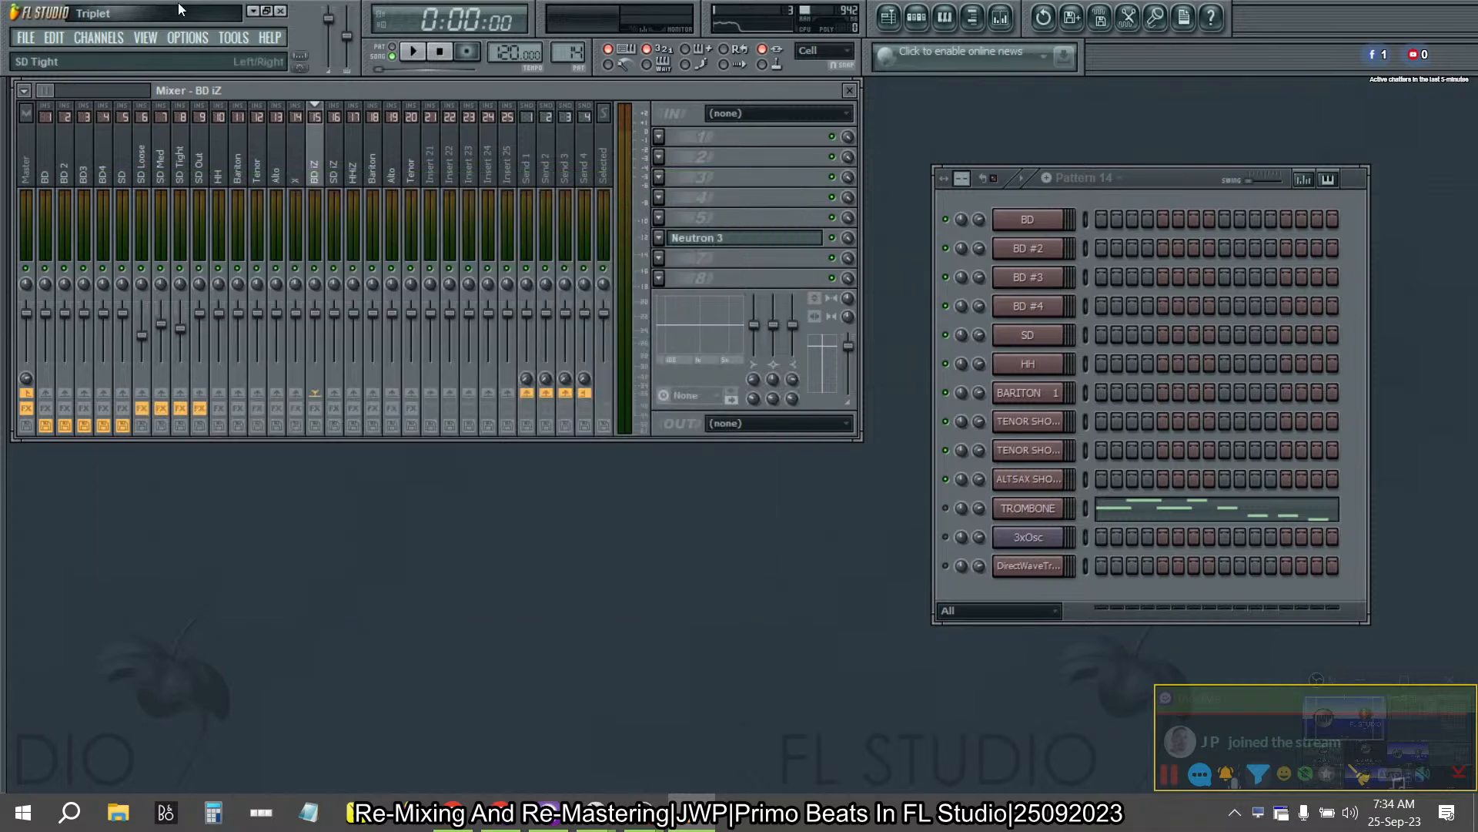
# - Arm disk recording on the HH mixer track, saving to Triplet_HH.wav in Audio Data
pyautogui.click(214, 192)
pyautogui.click(219, 425)
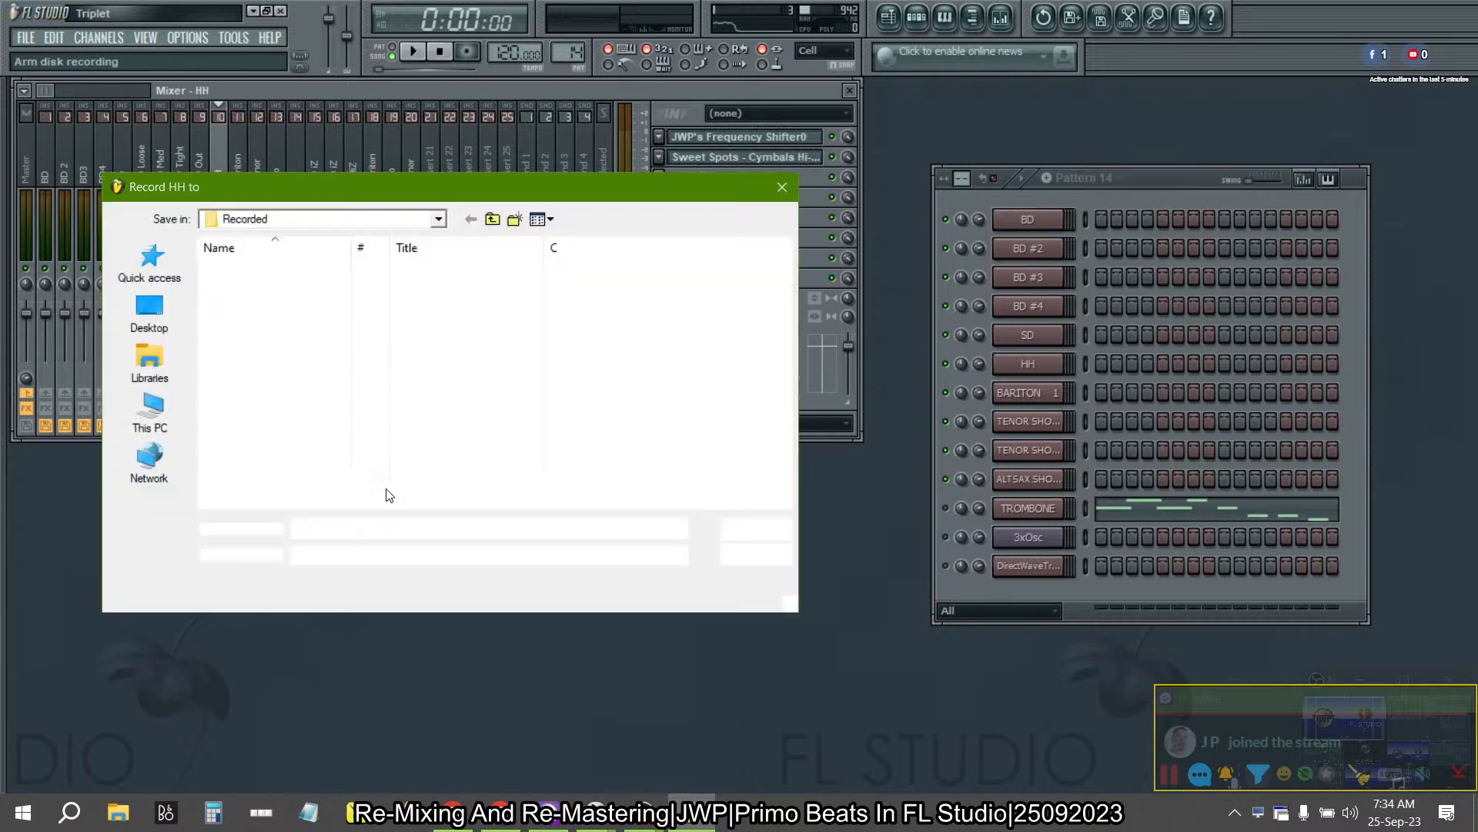
pyautogui.click(404, 600)
pyautogui.click(405, 613)
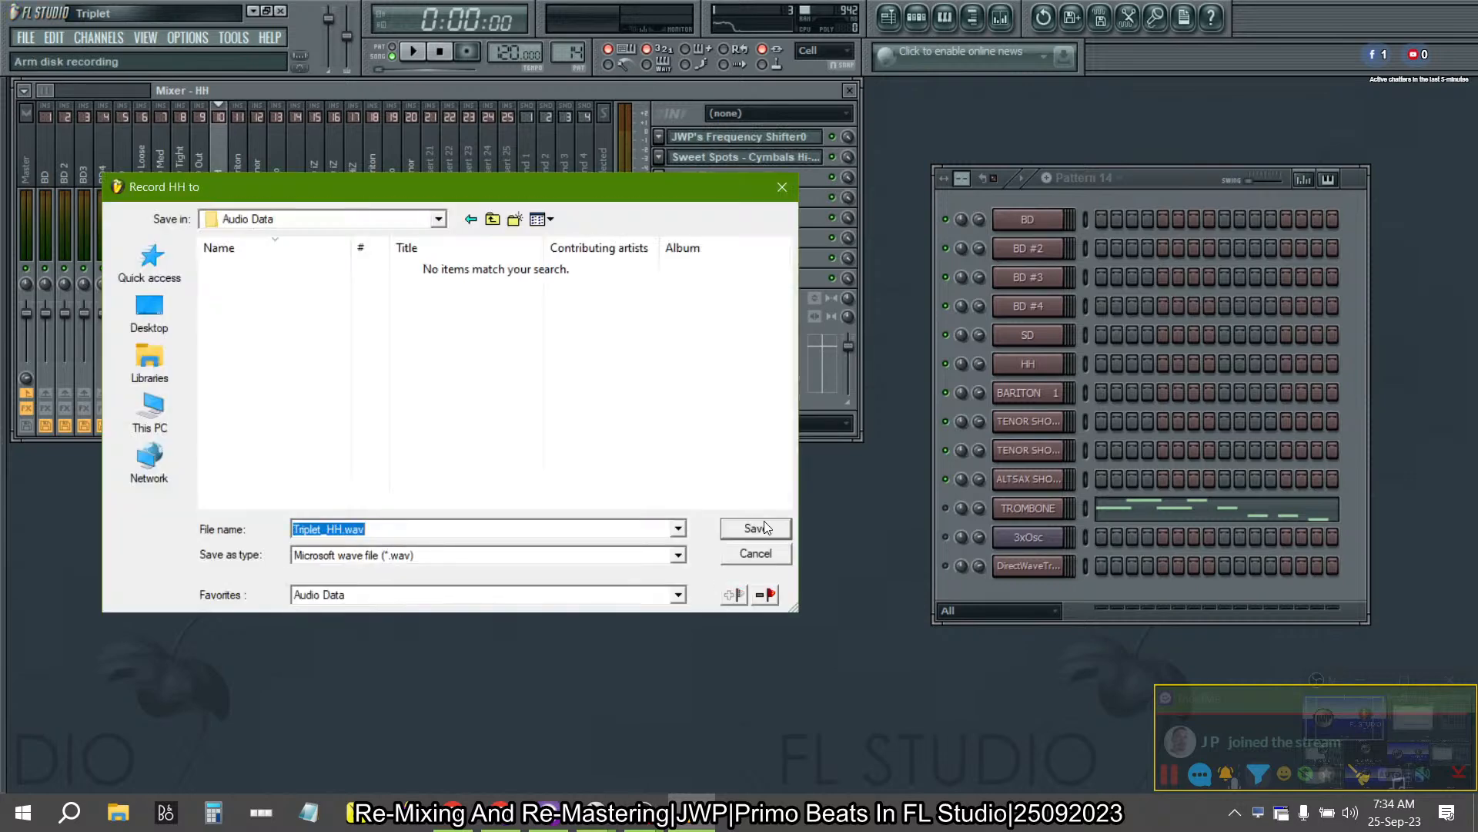
pyautogui.click(754, 533)
# - Arm disk recording on the first Bariton mixer track, saving under its suggested file name in Audio Data
pyautogui.click(233, 163)
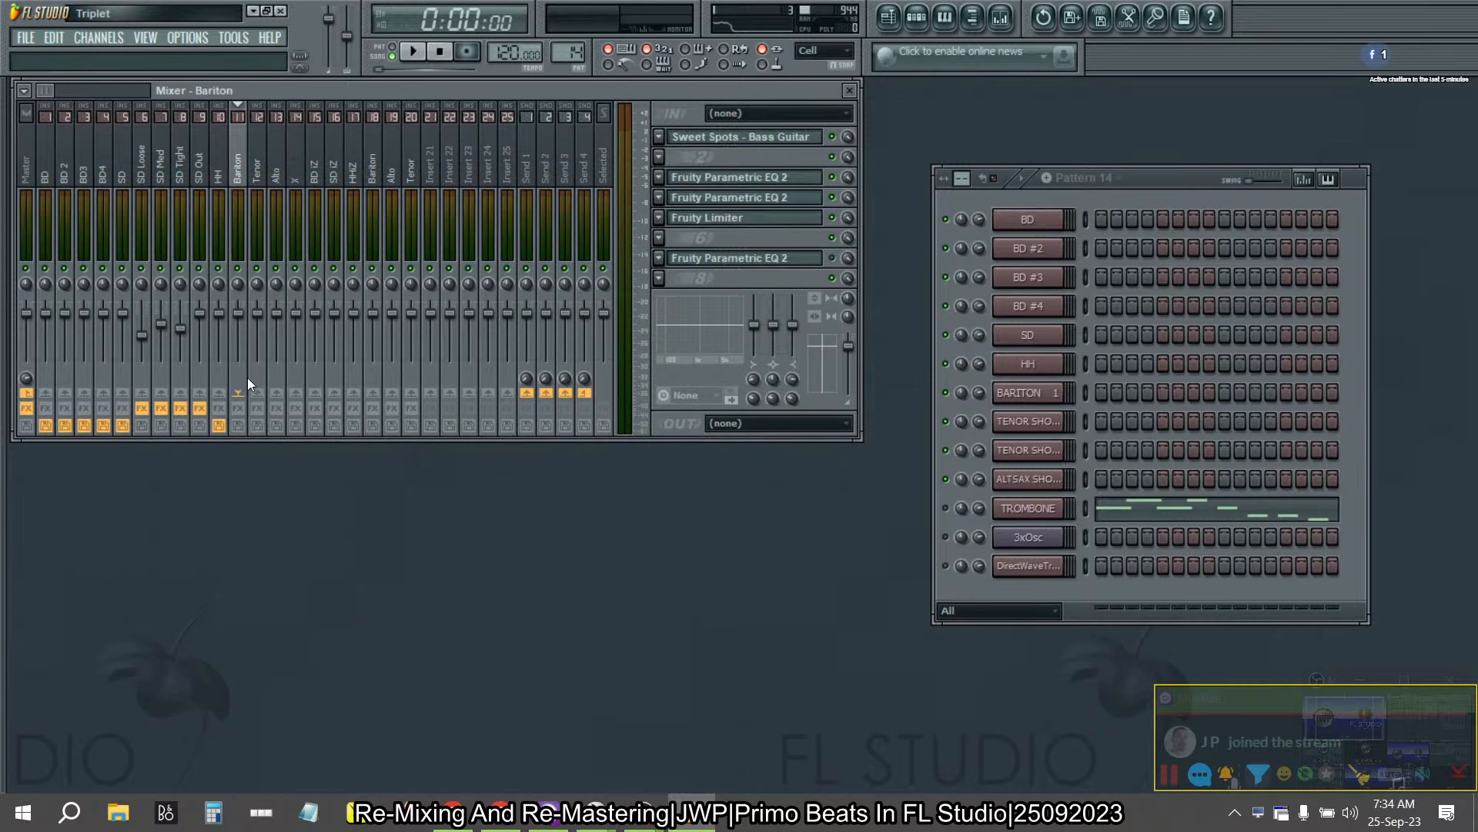
pyautogui.click(237, 425)
pyautogui.click(430, 599)
pyautogui.click(418, 614)
pyautogui.click(769, 532)
# - Arm disk recording on the first Tenor mixer track, saving to Triplet_Tenor.wav in Audio Data
pyautogui.click(258, 165)
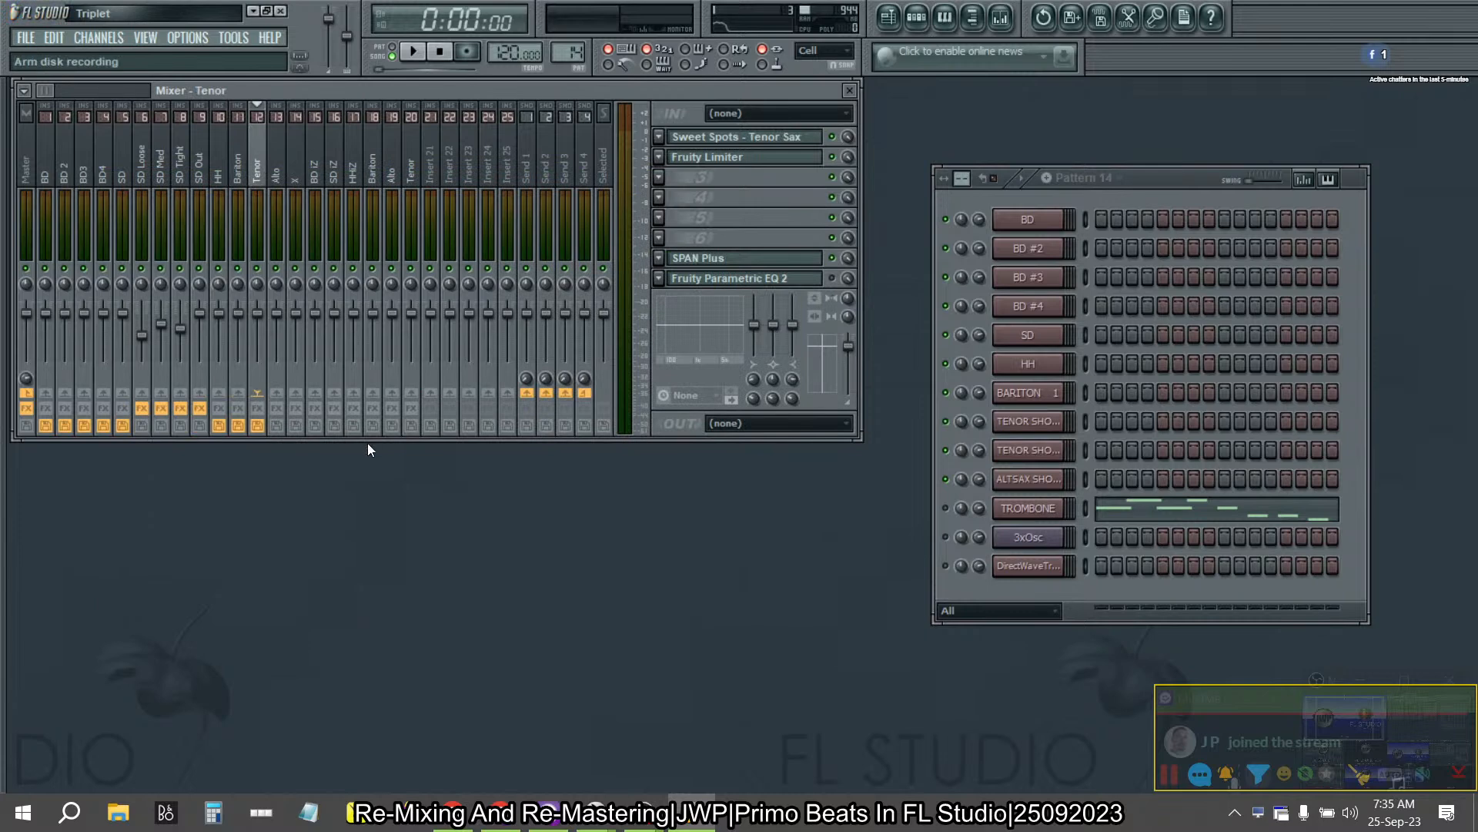
pyautogui.click(380, 602)
pyautogui.click(412, 623)
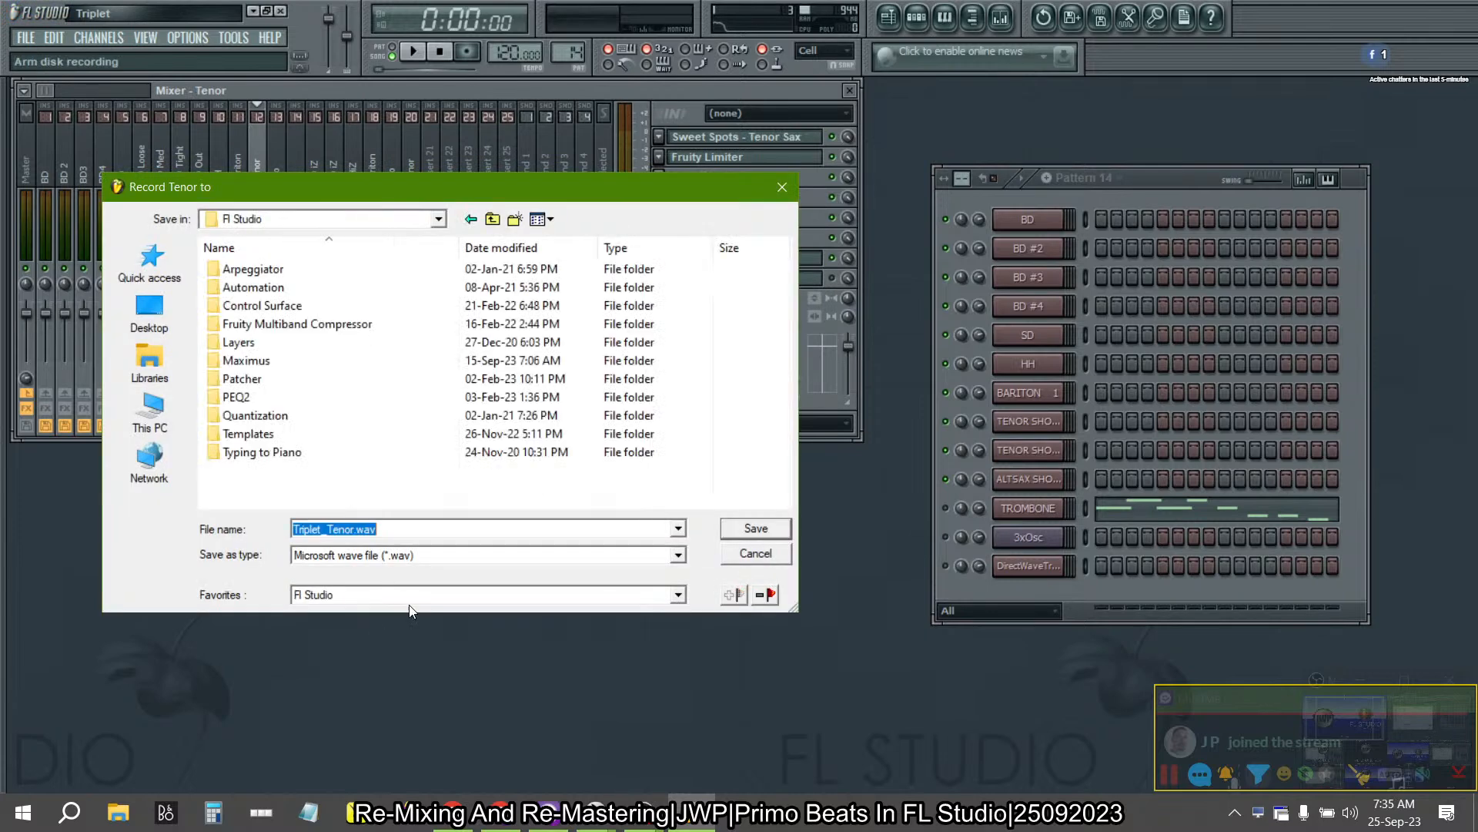
pyautogui.click(395, 597)
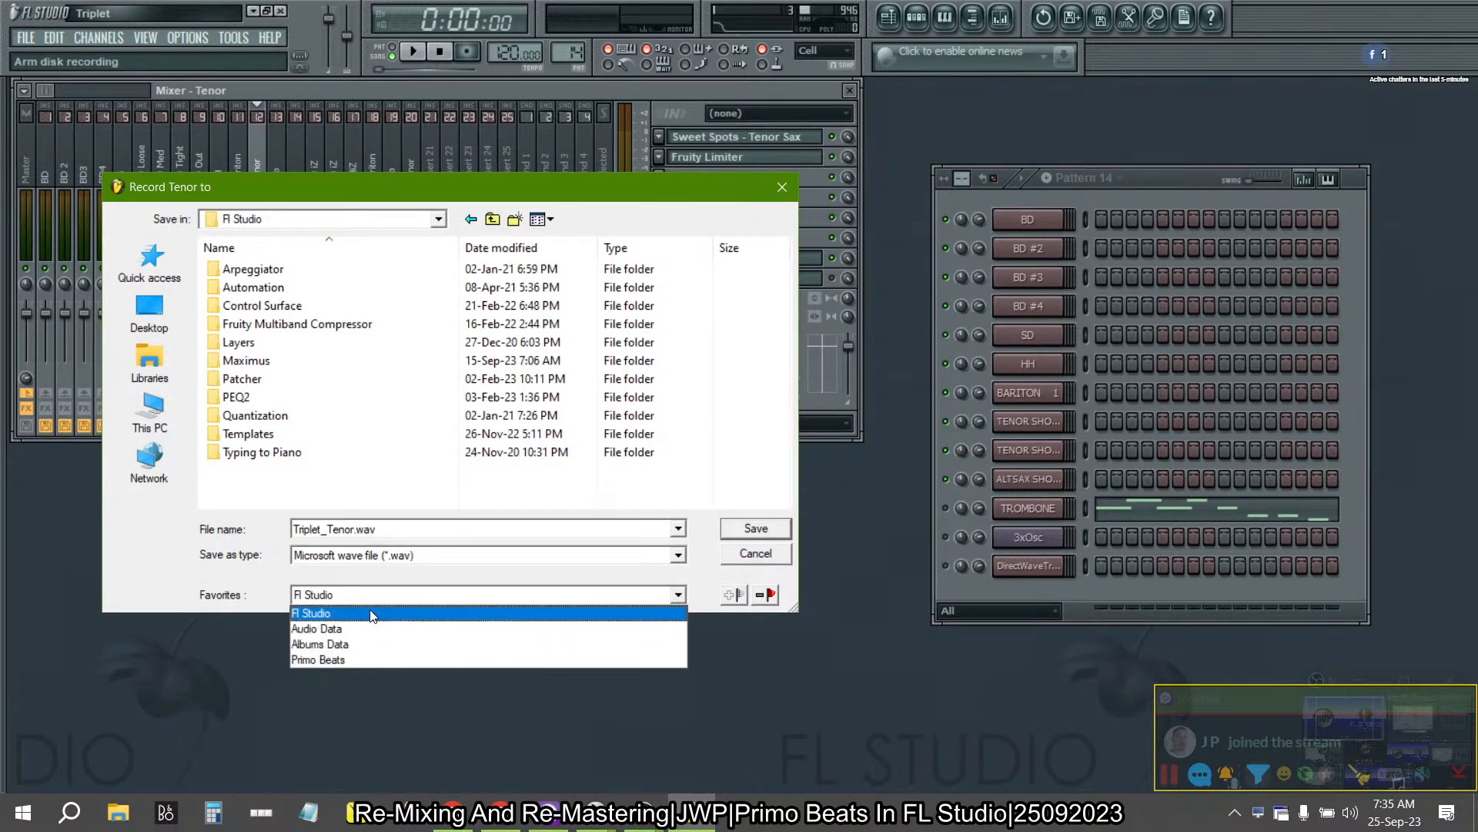
pyautogui.click(357, 629)
pyautogui.click(753, 528)
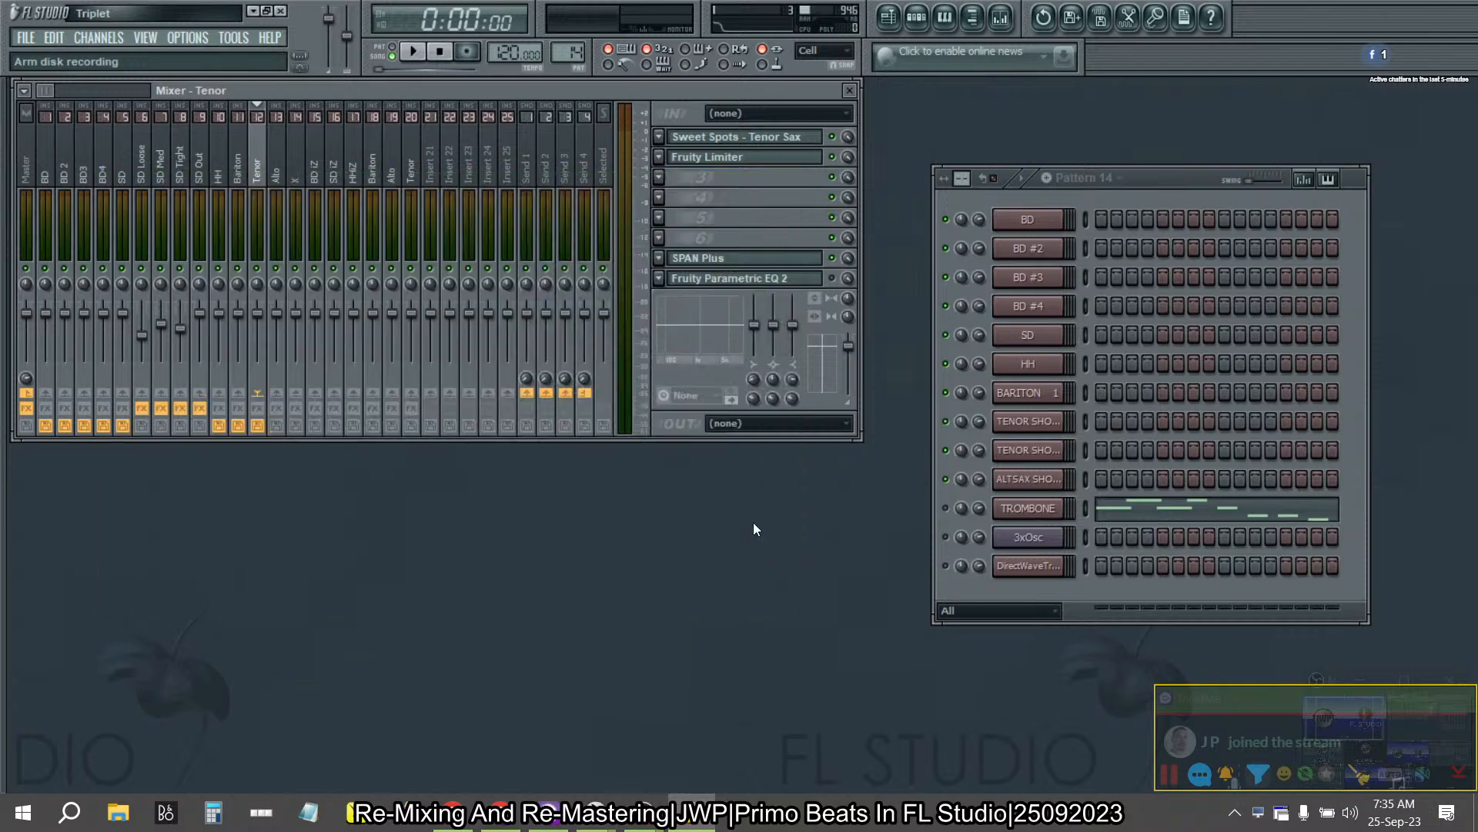
# - Arm disk recording on the first Alto mixer track, saving to Triplet_Alto.wav in Audio Data
pyautogui.click(274, 148)
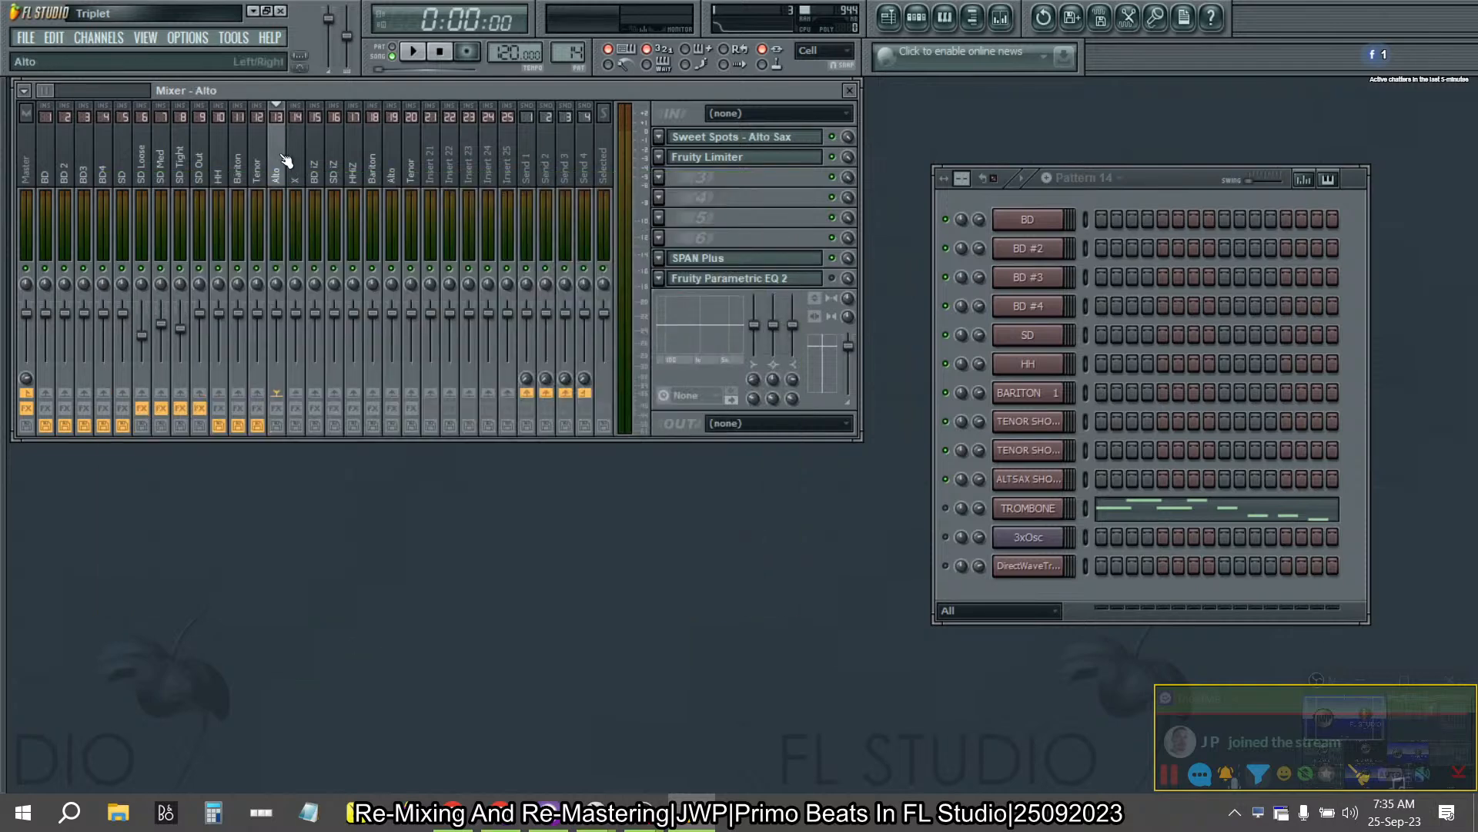
pyautogui.click(276, 426)
pyautogui.click(393, 595)
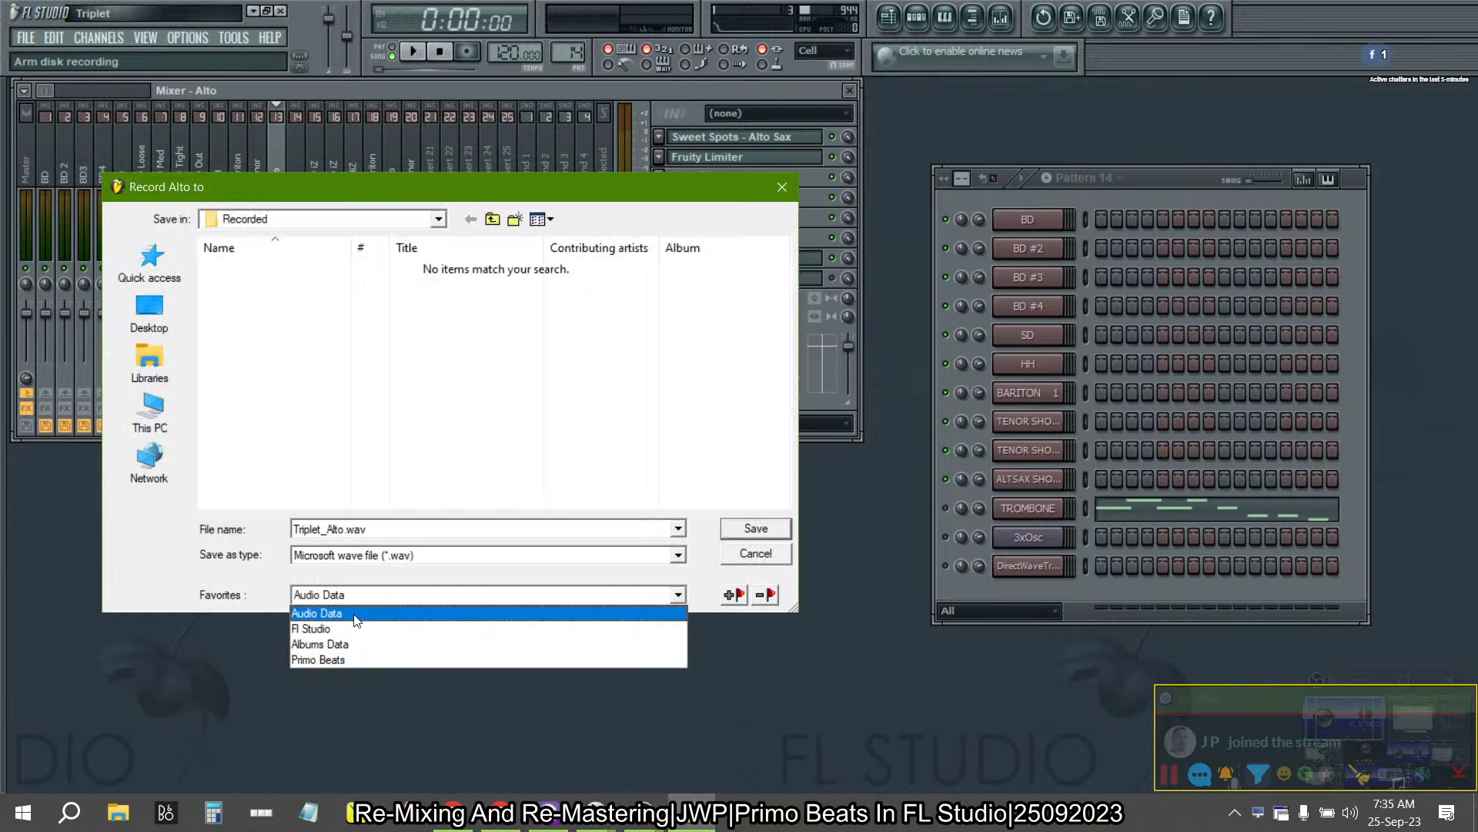
pyautogui.click(370, 613)
pyautogui.click(779, 532)
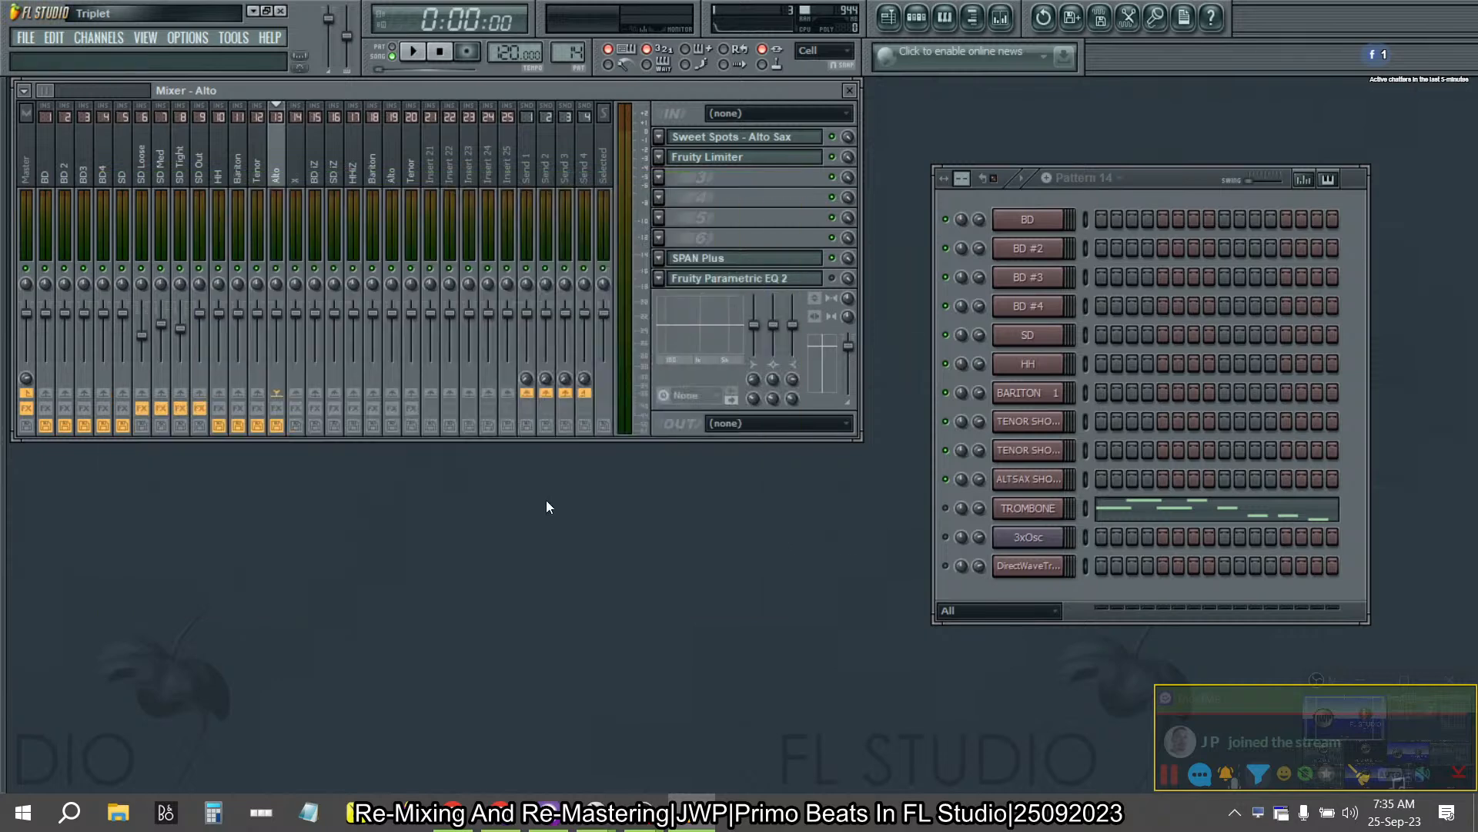
# - In the mixer's disk recording options, turn off Auto-create audio clip and turn on Auto-unarm
pyautogui.click(28, 91)
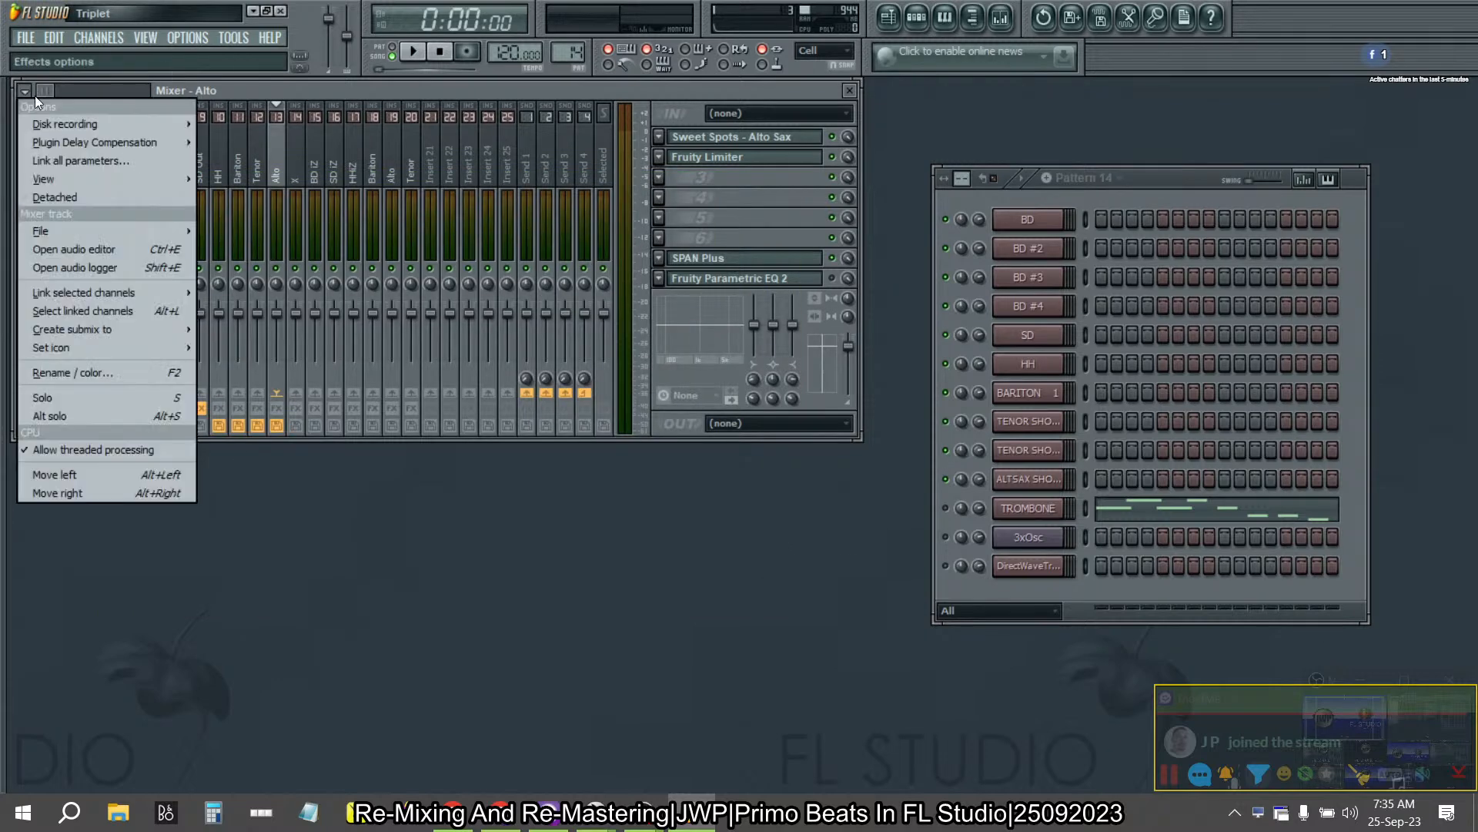
pyautogui.moveTo(56, 126)
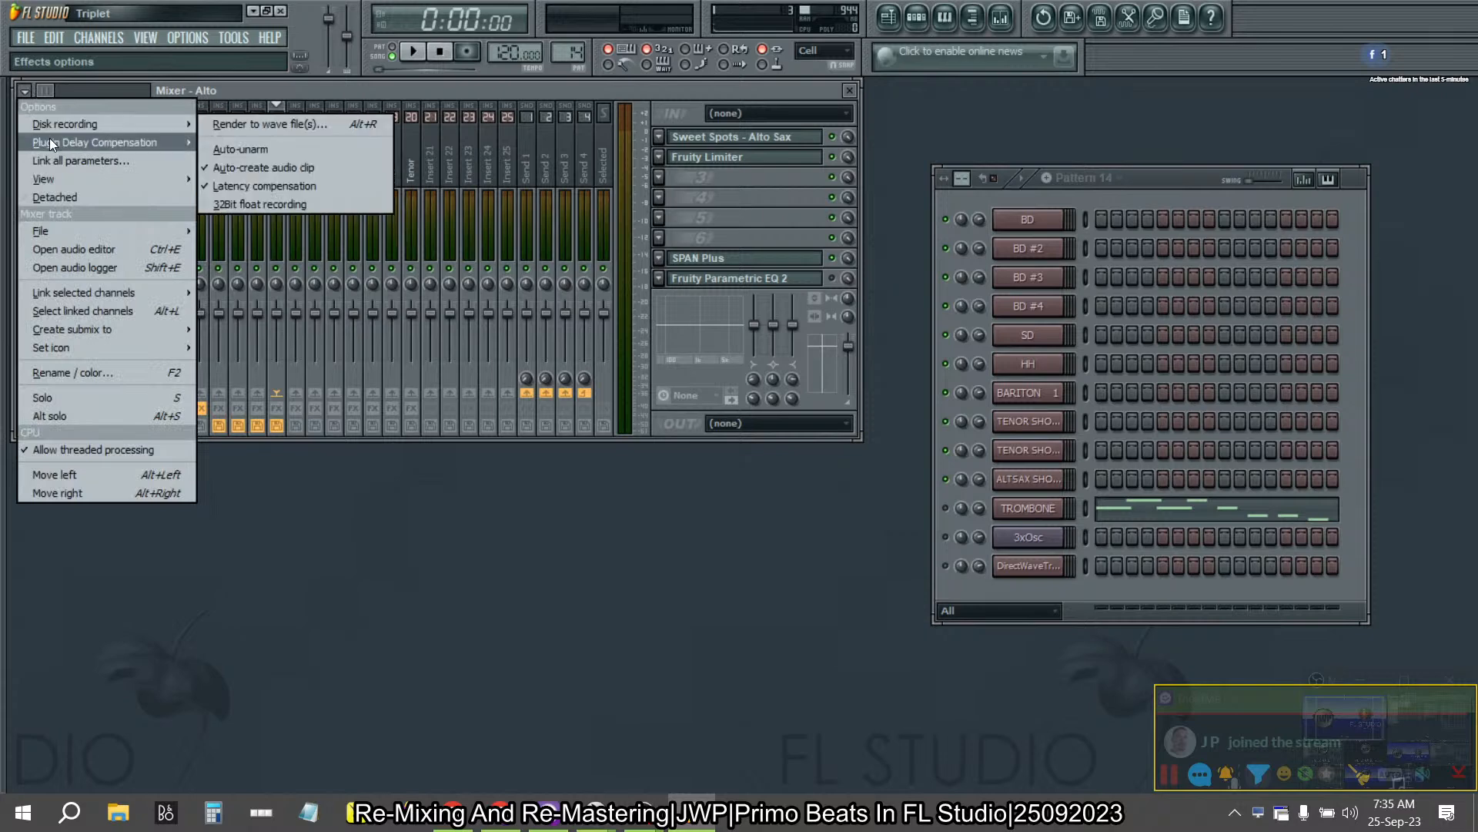
pyautogui.moveTo(132, 124)
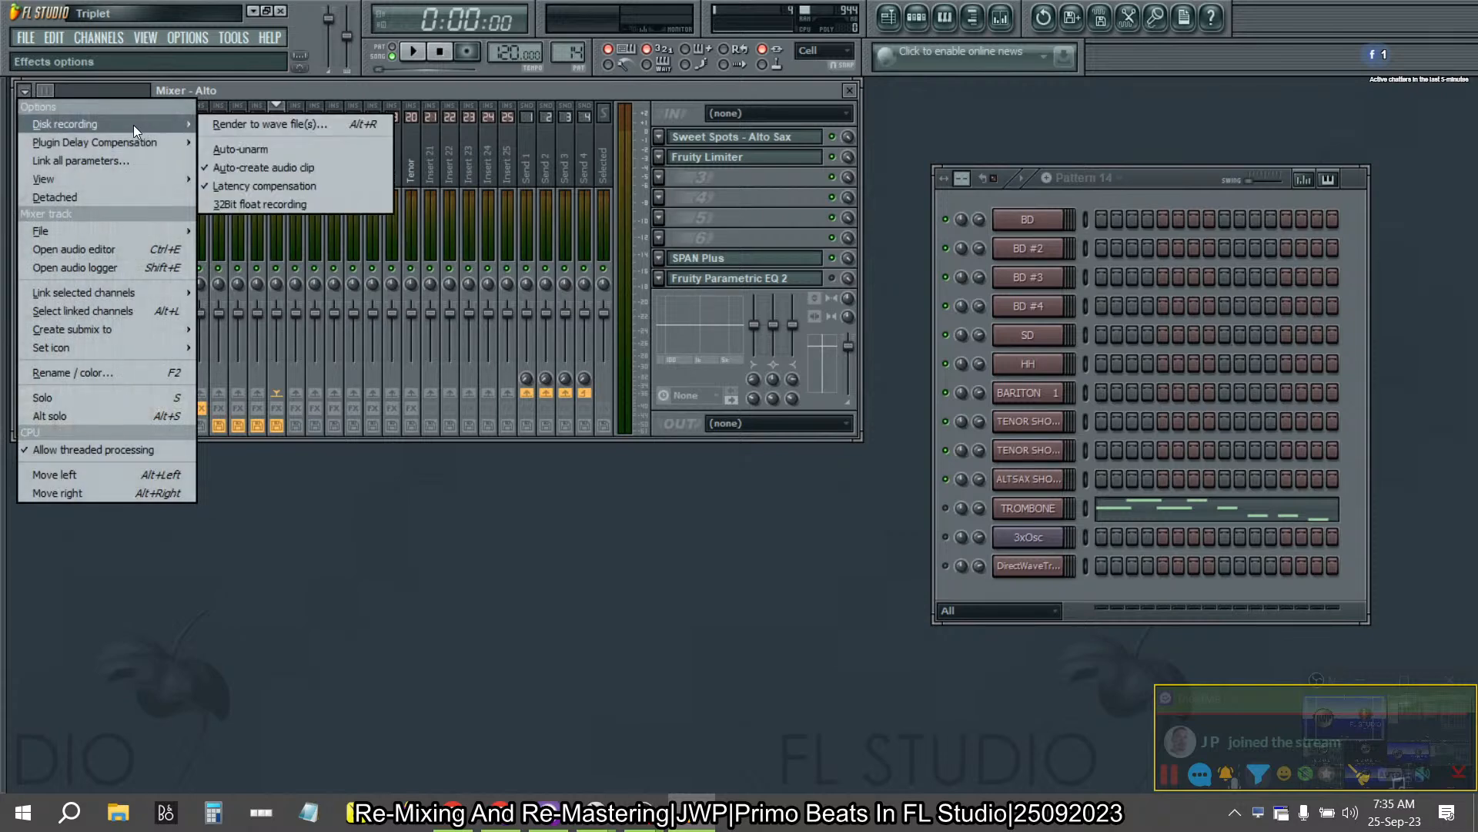
pyautogui.click(261, 165)
pyautogui.click(24, 91)
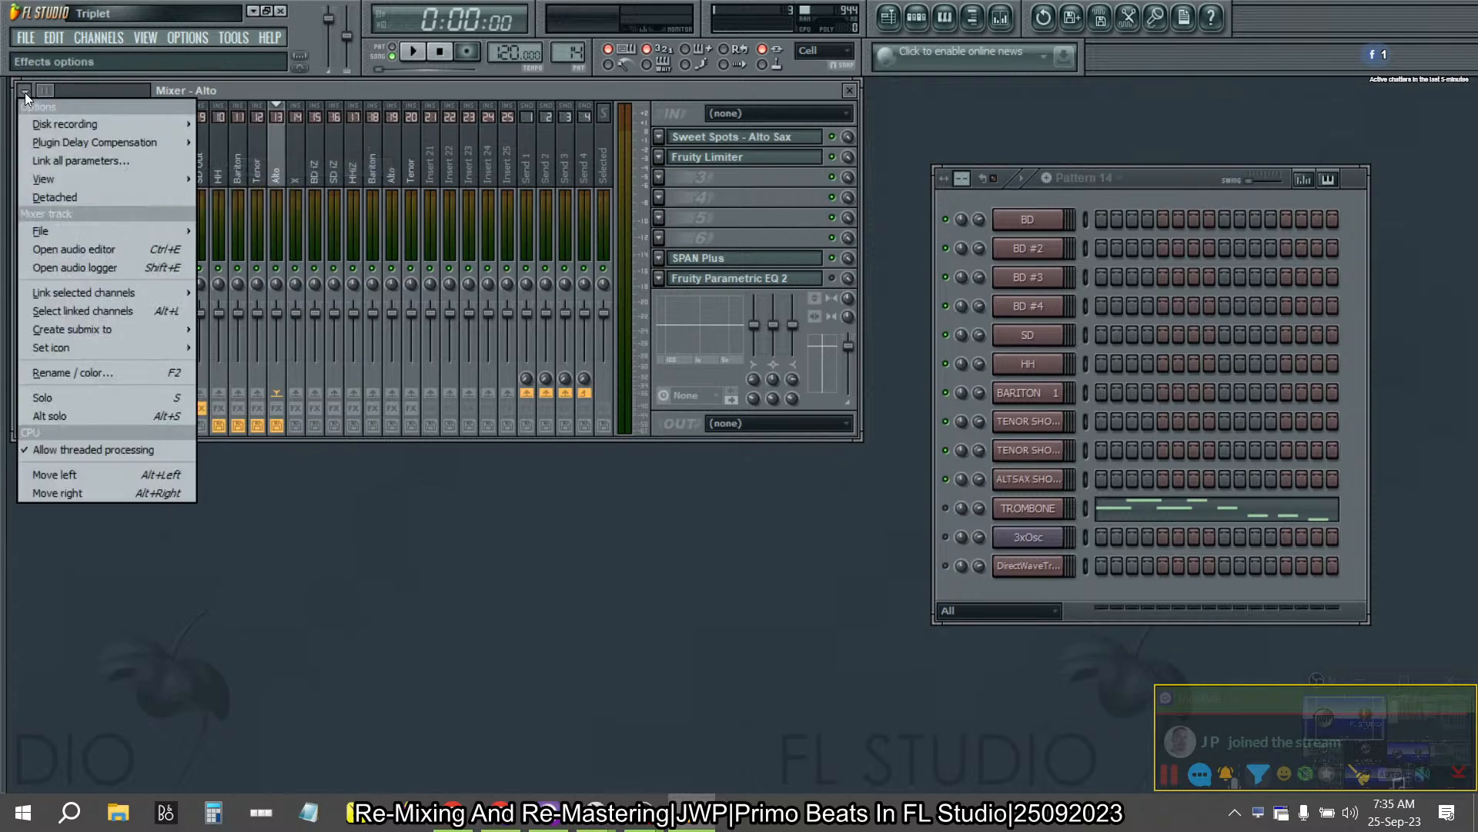
pyautogui.moveTo(44, 119)
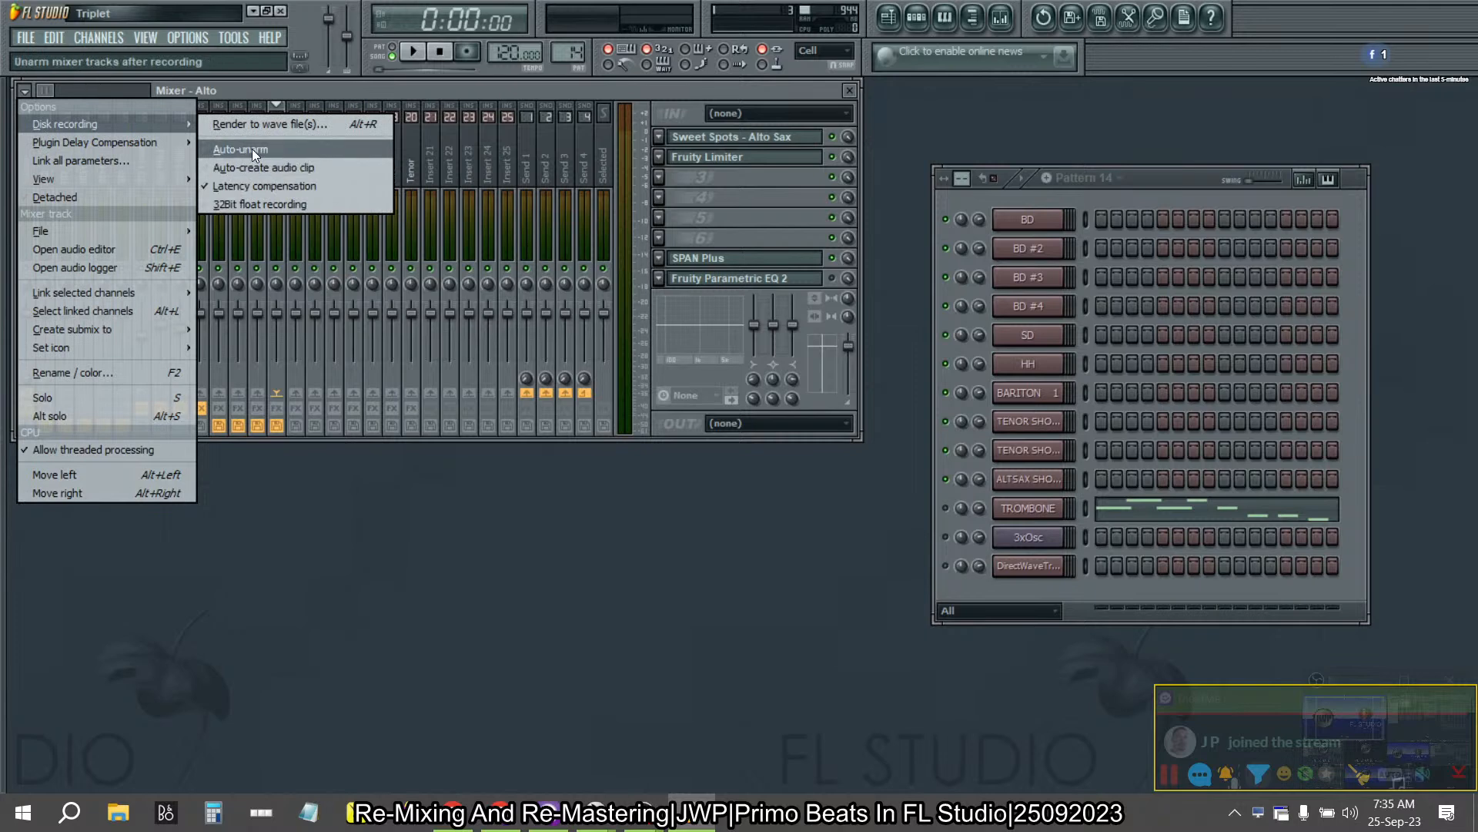
pyautogui.click(252, 149)
# - Render the armed mixer tracks to wave files at 24Bit int depth
pyautogui.click(25, 90)
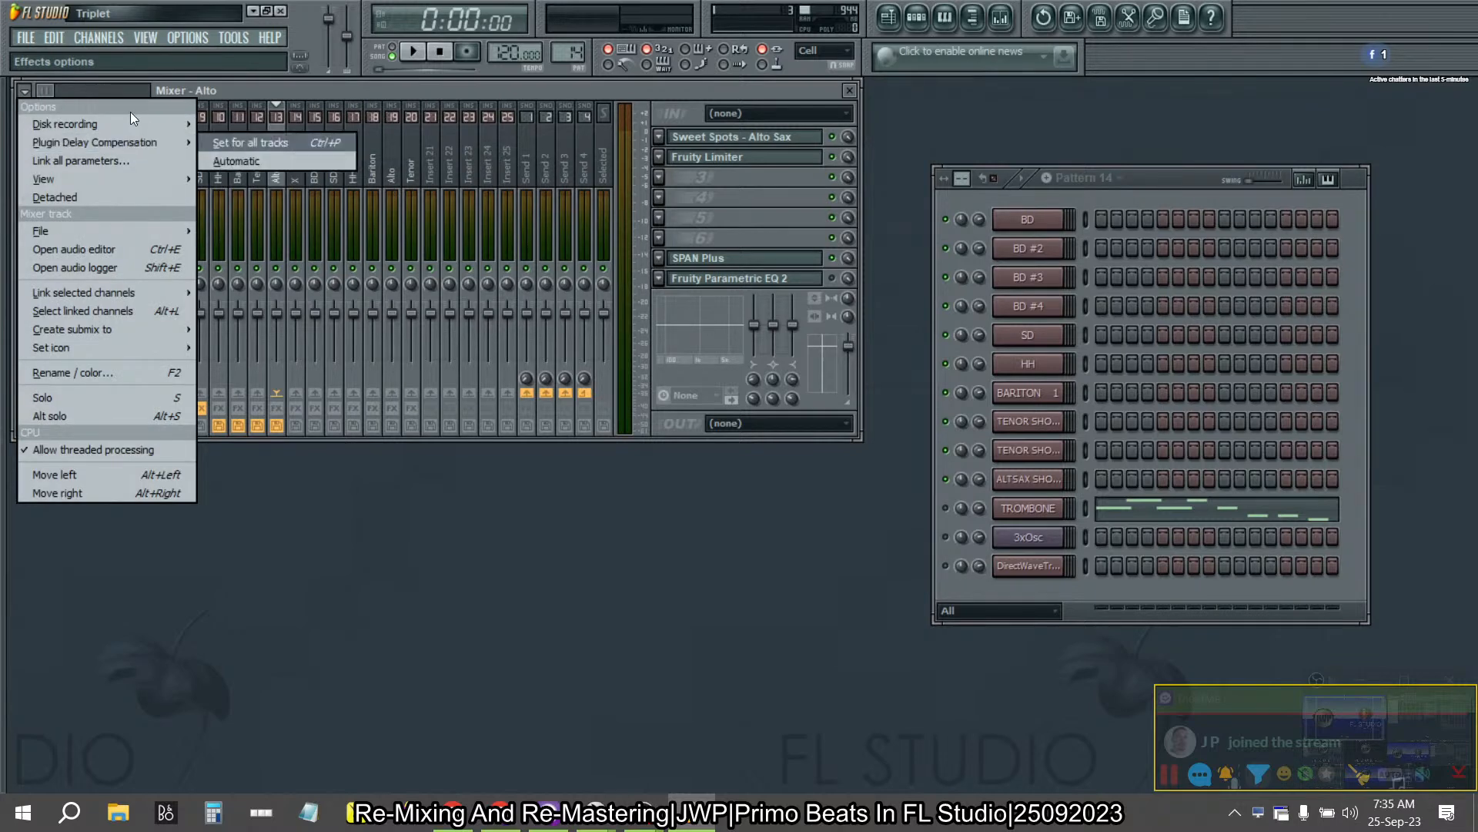
pyautogui.moveTo(126, 117)
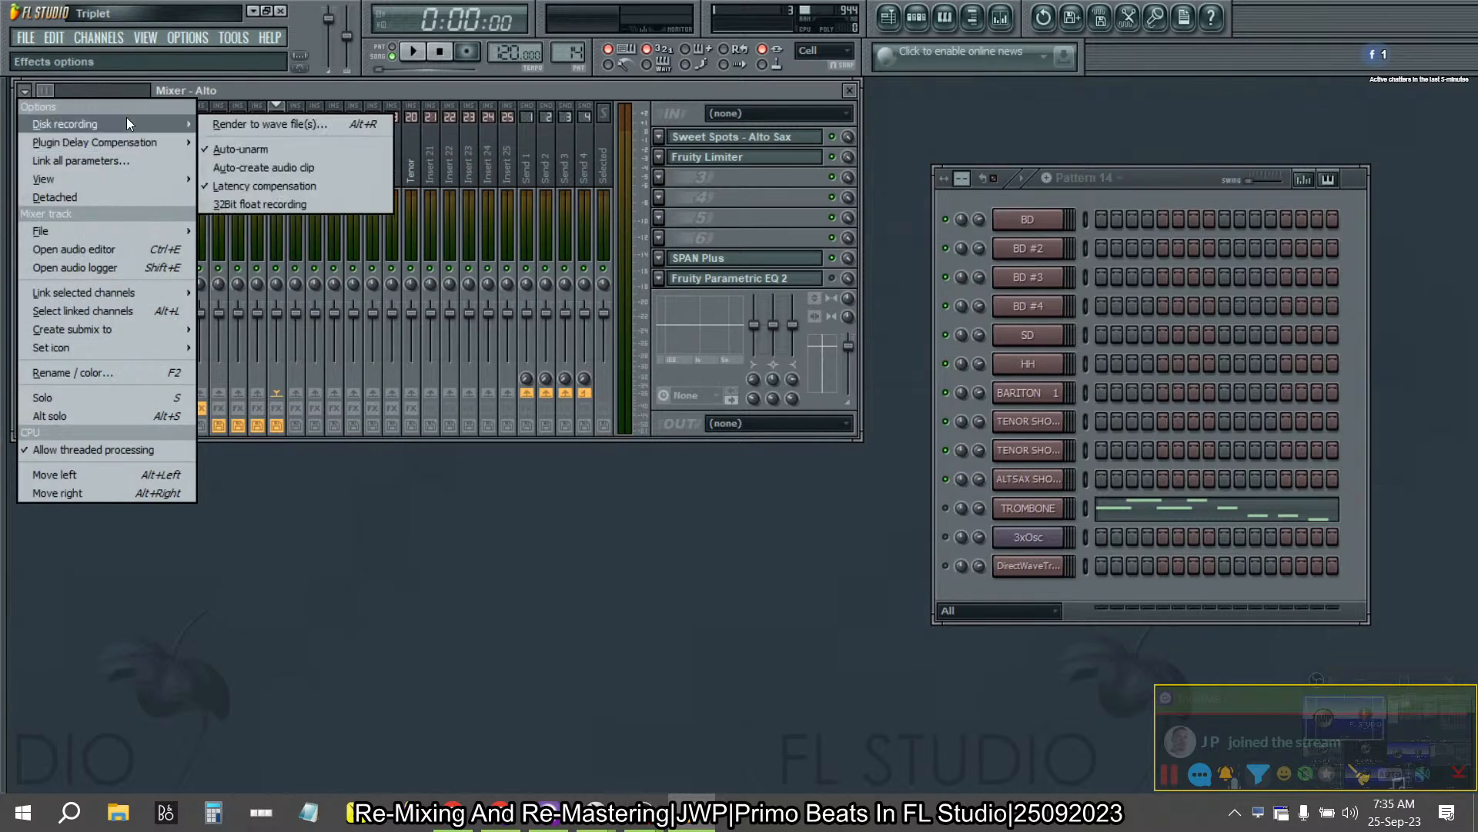
pyautogui.click(210, 130)
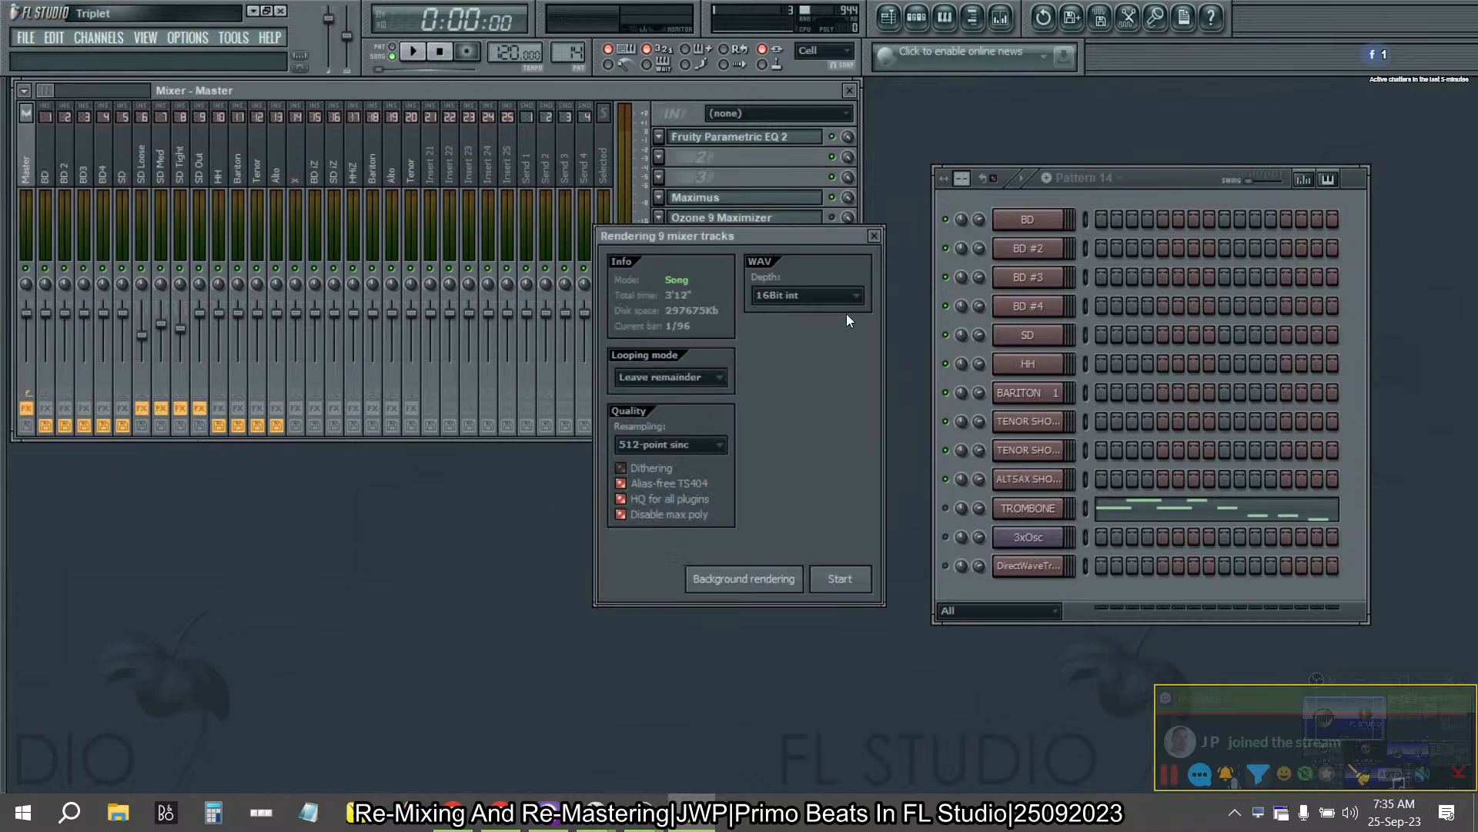
pyautogui.click(819, 296)
pyautogui.click(803, 333)
pyautogui.click(849, 583)
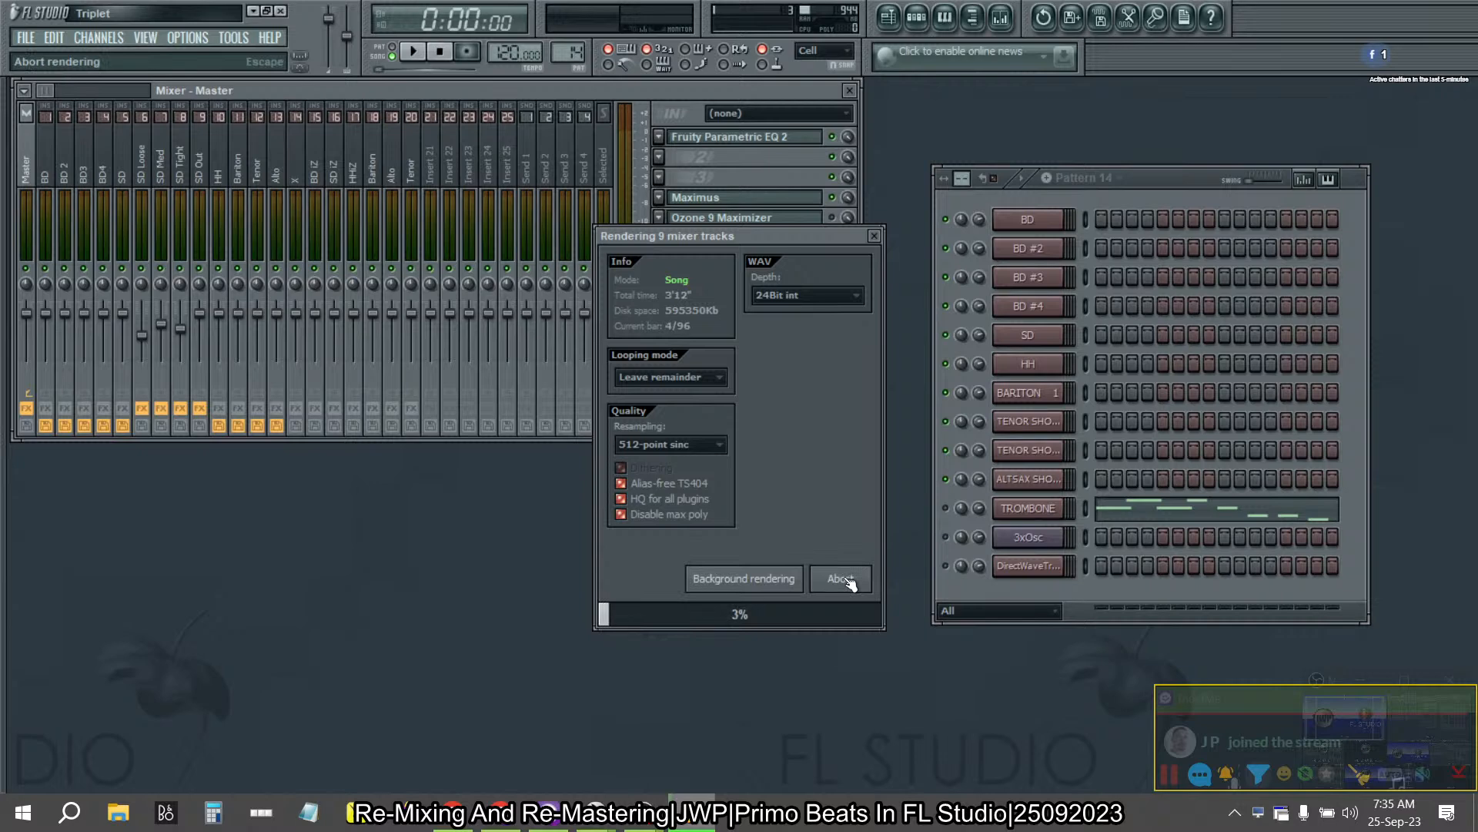
# - Launch iZotope RX 9 Audio Editor and start closing its open Triplet-2023-E.wav file
pyautogui.click(69, 818)
pyautogui.write('rx')
pyautogui.press('Return')
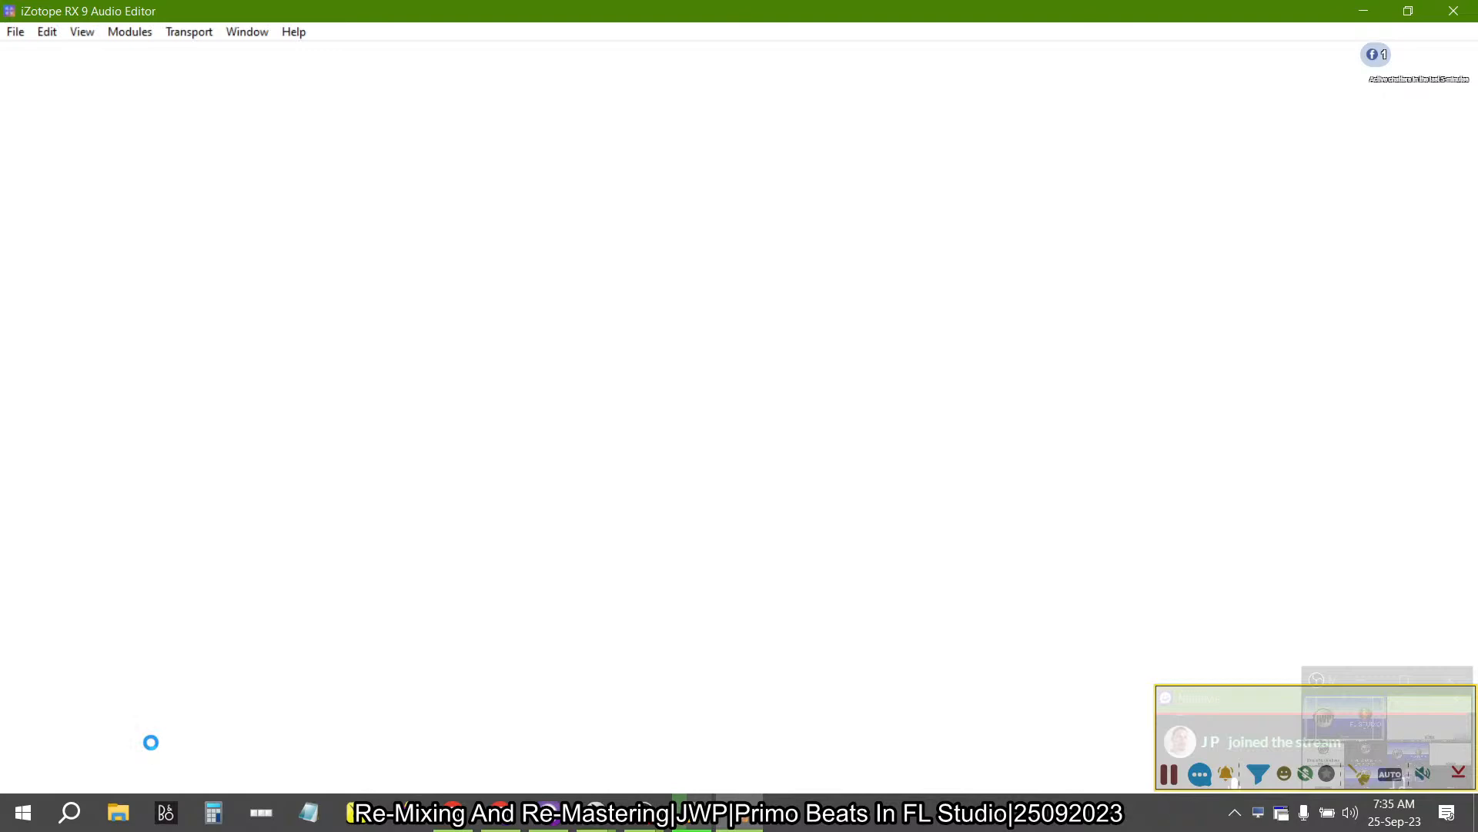
pyautogui.hotkey('alt', 'Tab')
pyautogui.hotkey('alt', 'Tab')
pyautogui.hotkey('alt', 'Tab')
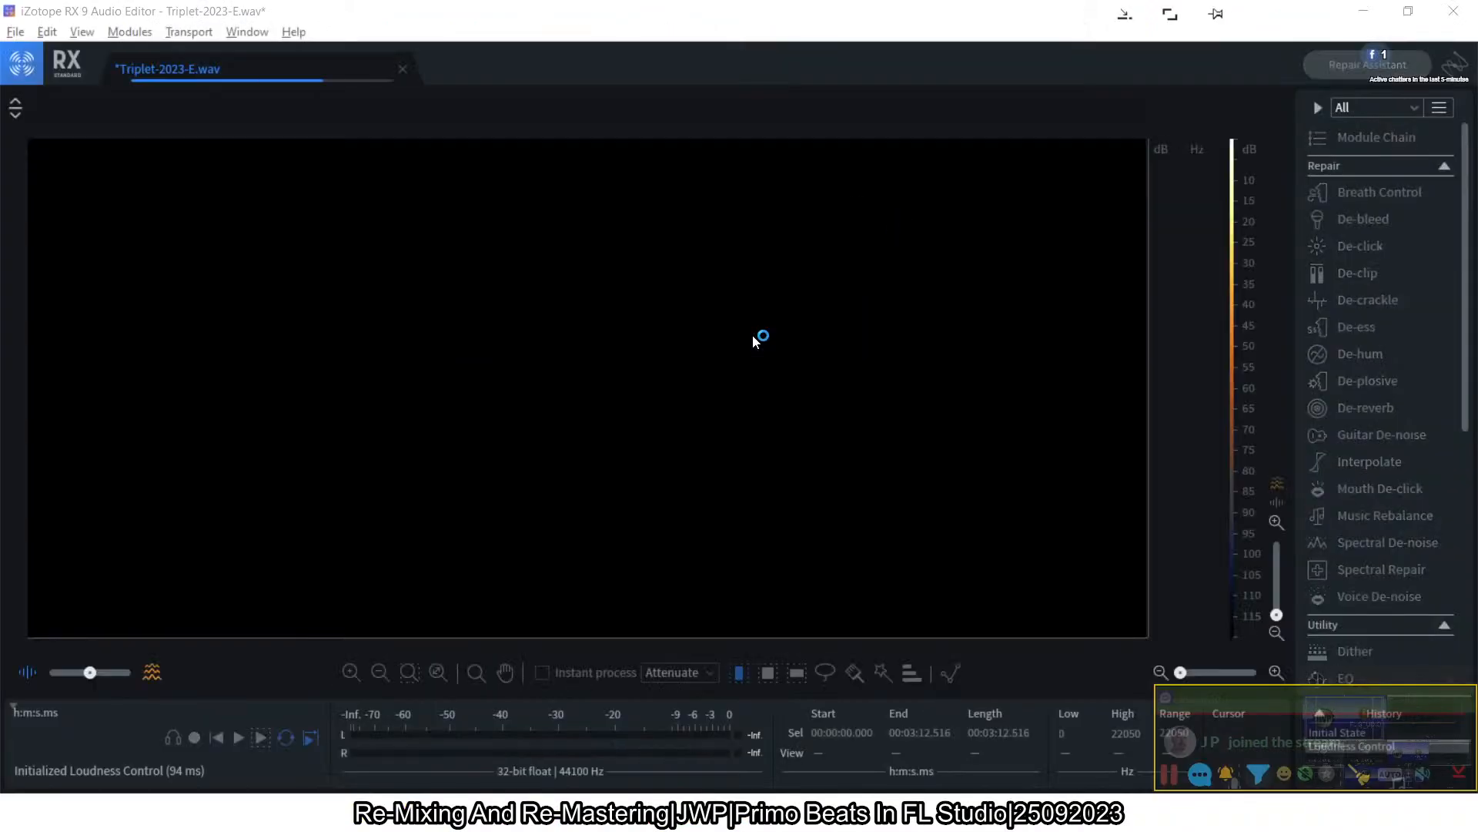
pyautogui.hotkey('alt', 'Tab')
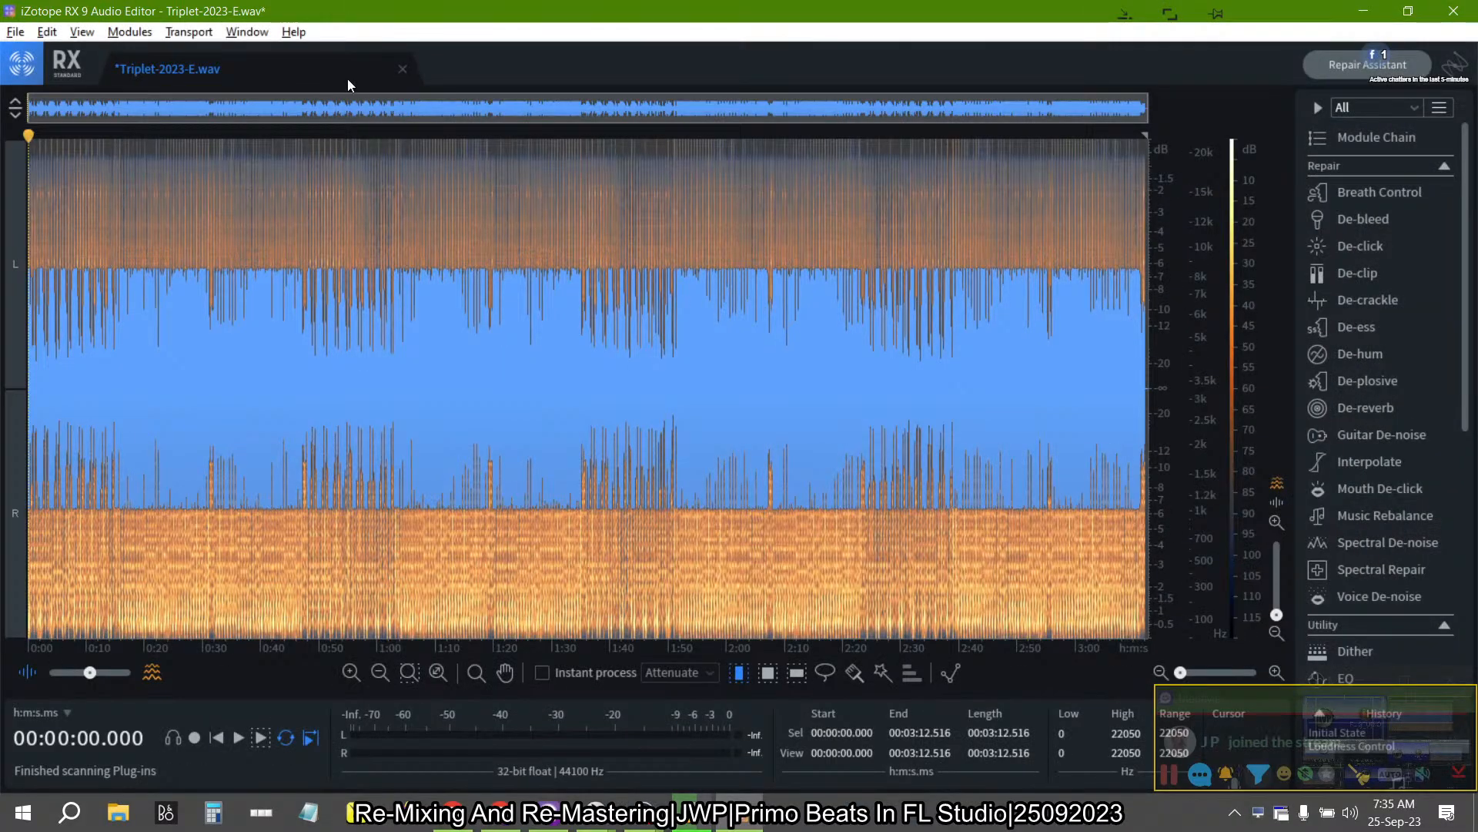
pyautogui.click(408, 72)
# - Switch to the BandLab page in Chrome, open the account's own profile, browse its activity posts and reload it
pyautogui.hotkey('alt', 'Tab')
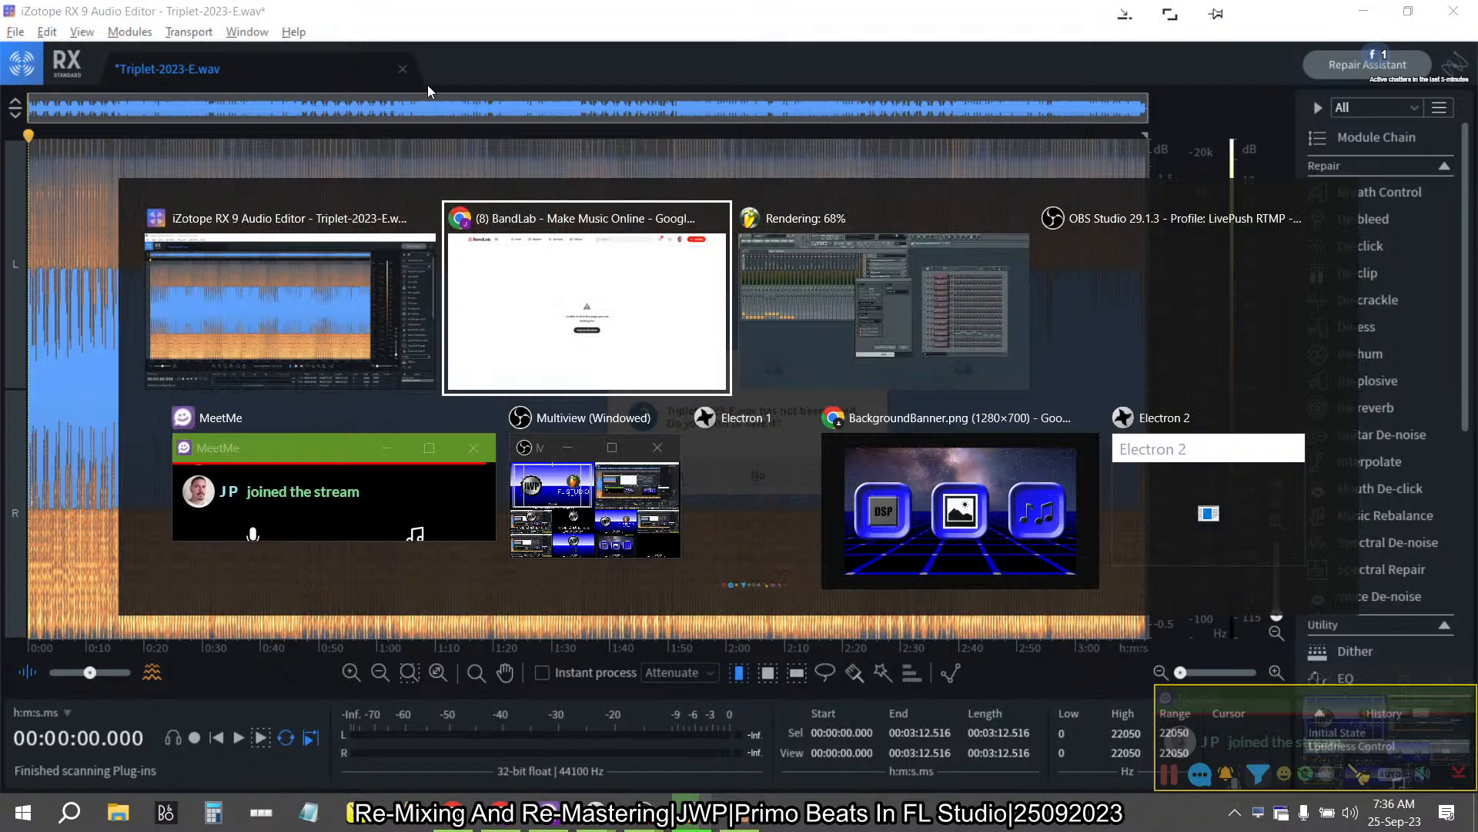
pyautogui.hotkey('alt', 'Tab')
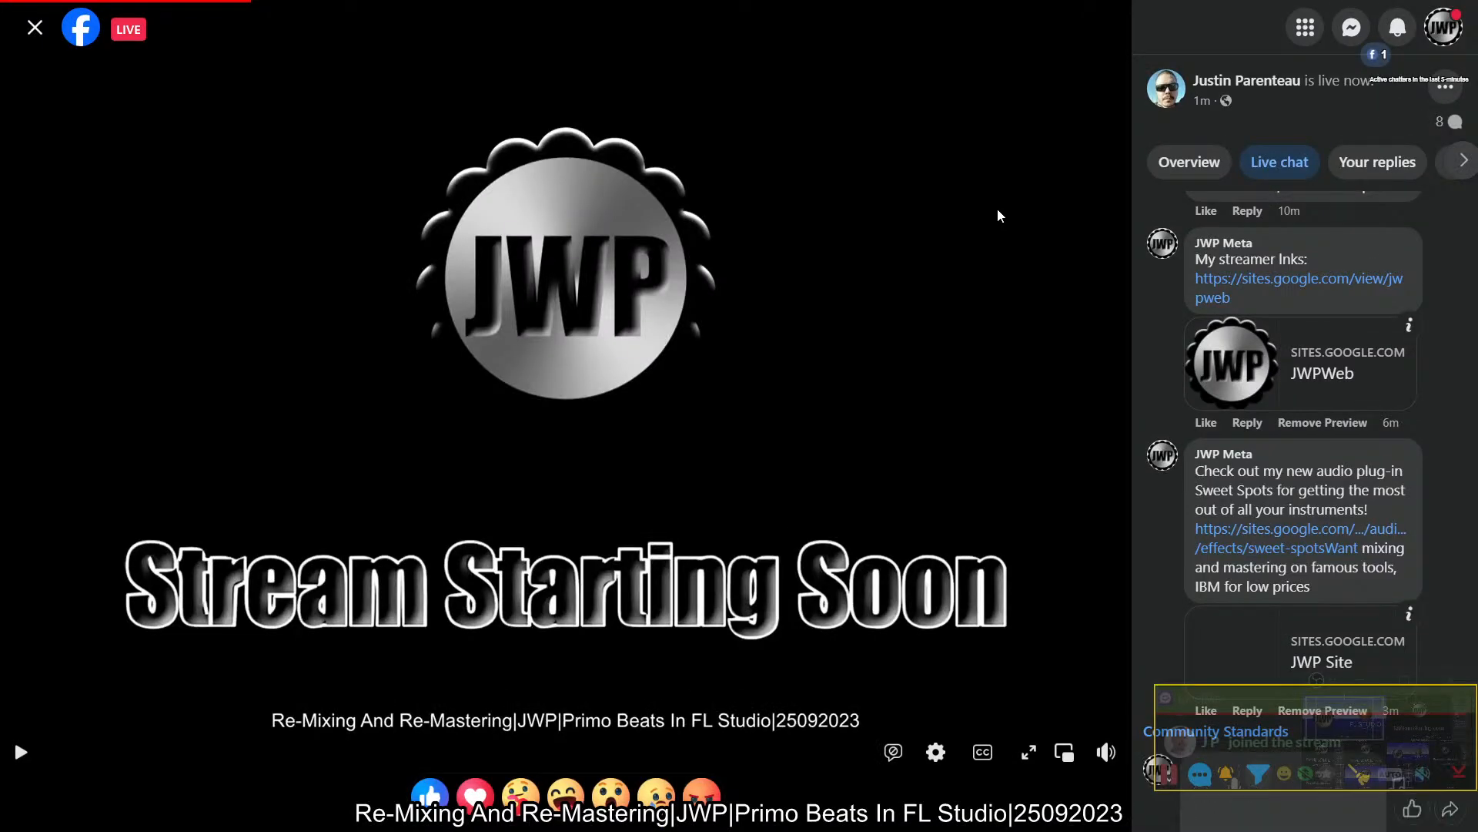
pyautogui.hotkey('ctrl', 'Tab')
pyautogui.hotkey('ctrl', 'Tab')
pyautogui.hotkey('ctrl', 'Tab')
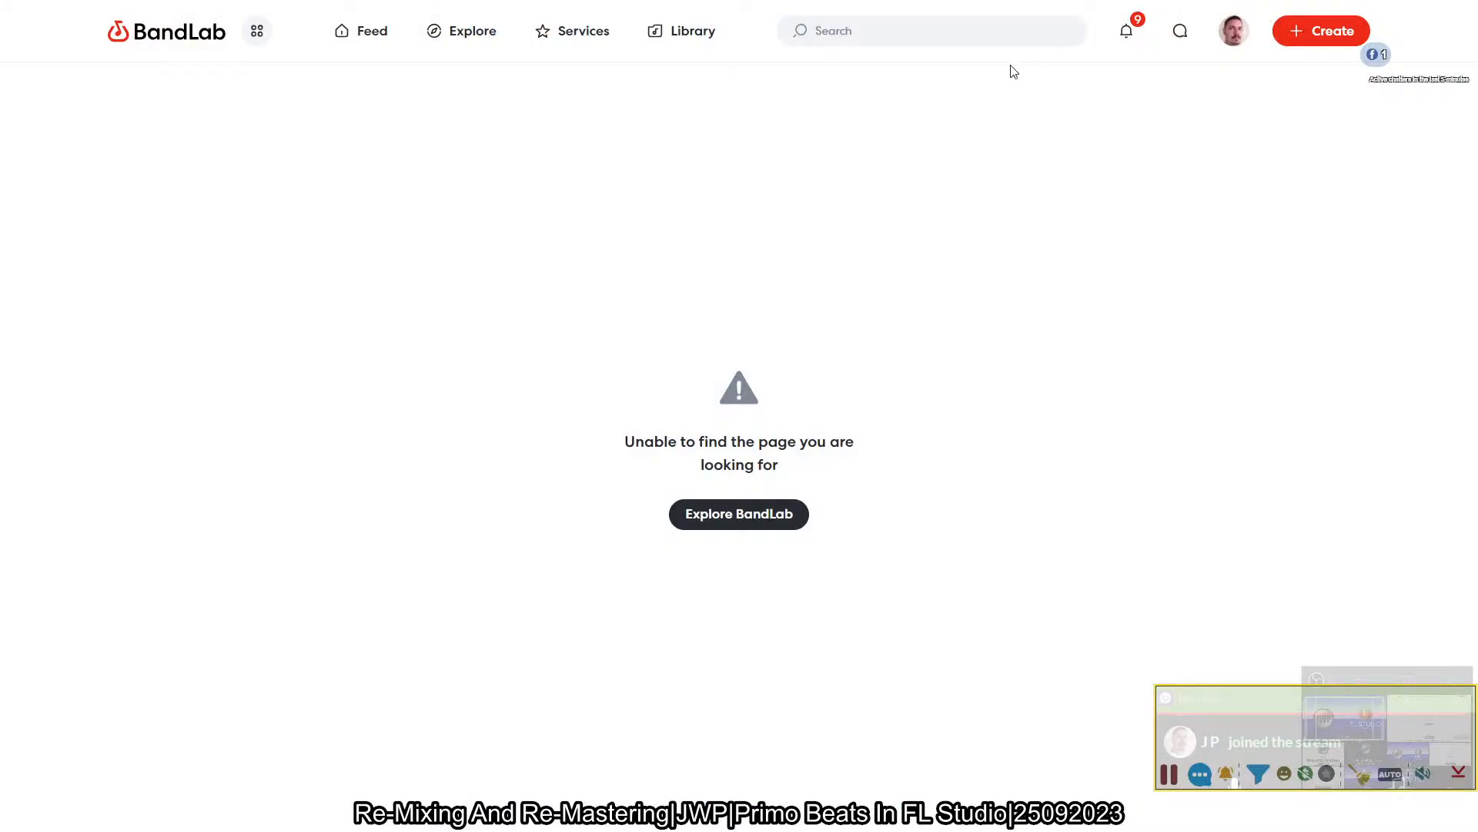
pyautogui.click(1234, 30)
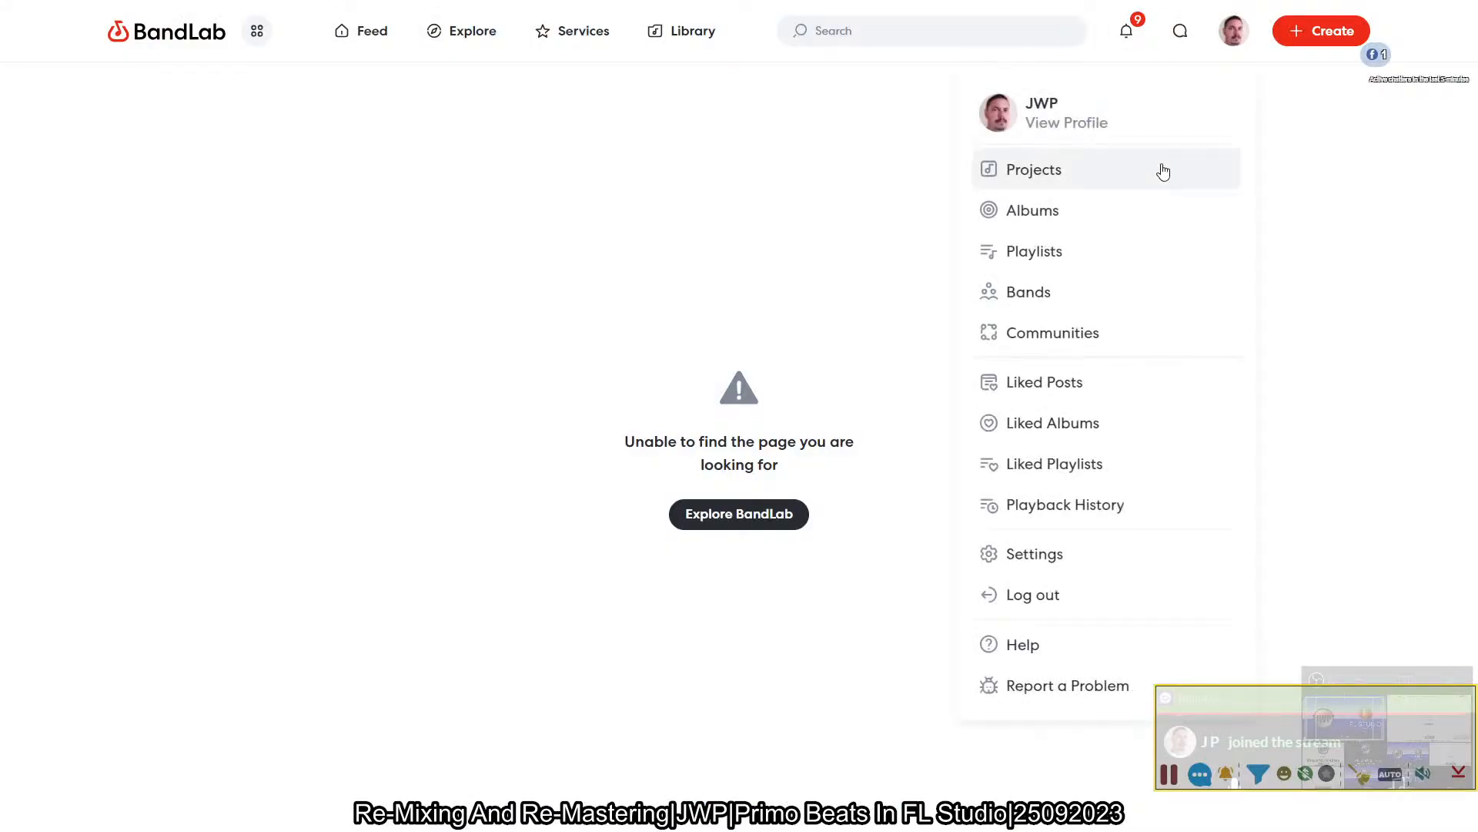
pyautogui.click(1037, 134)
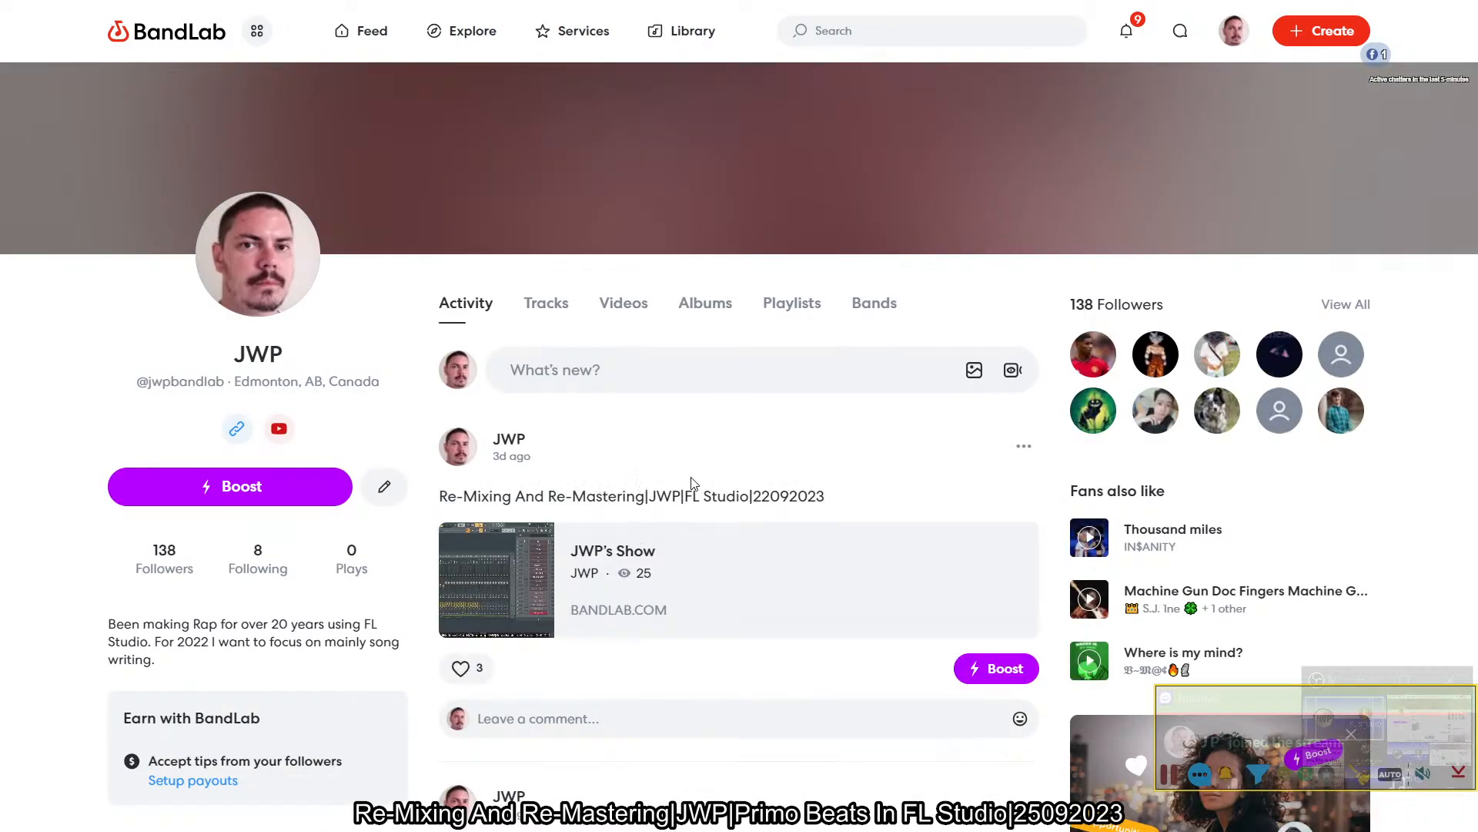
pyautogui.scroll(-7, 693, 483)
pyautogui.scroll(6, 693, 484)
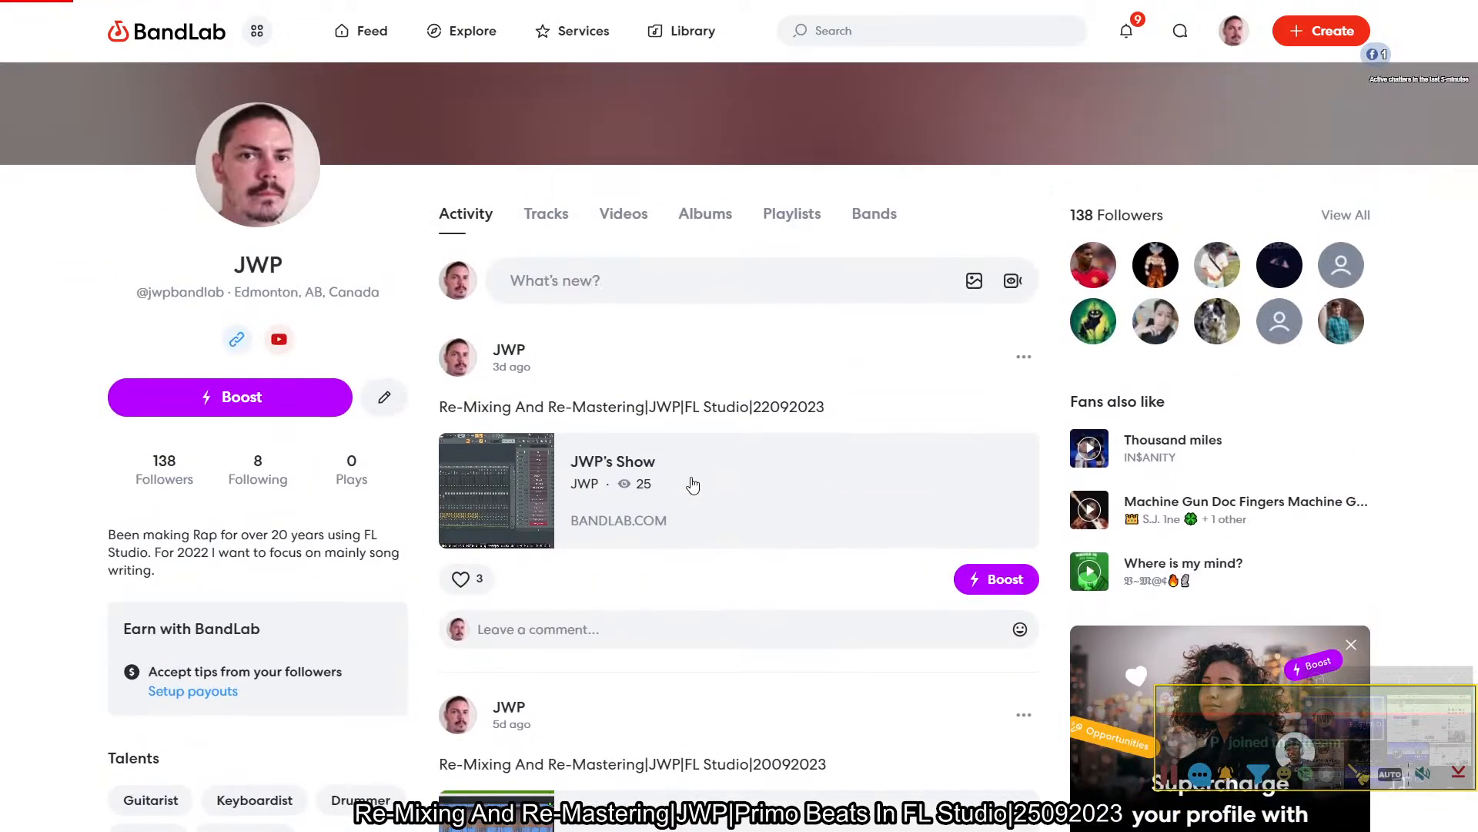
pyautogui.scroll(1, 693, 484)
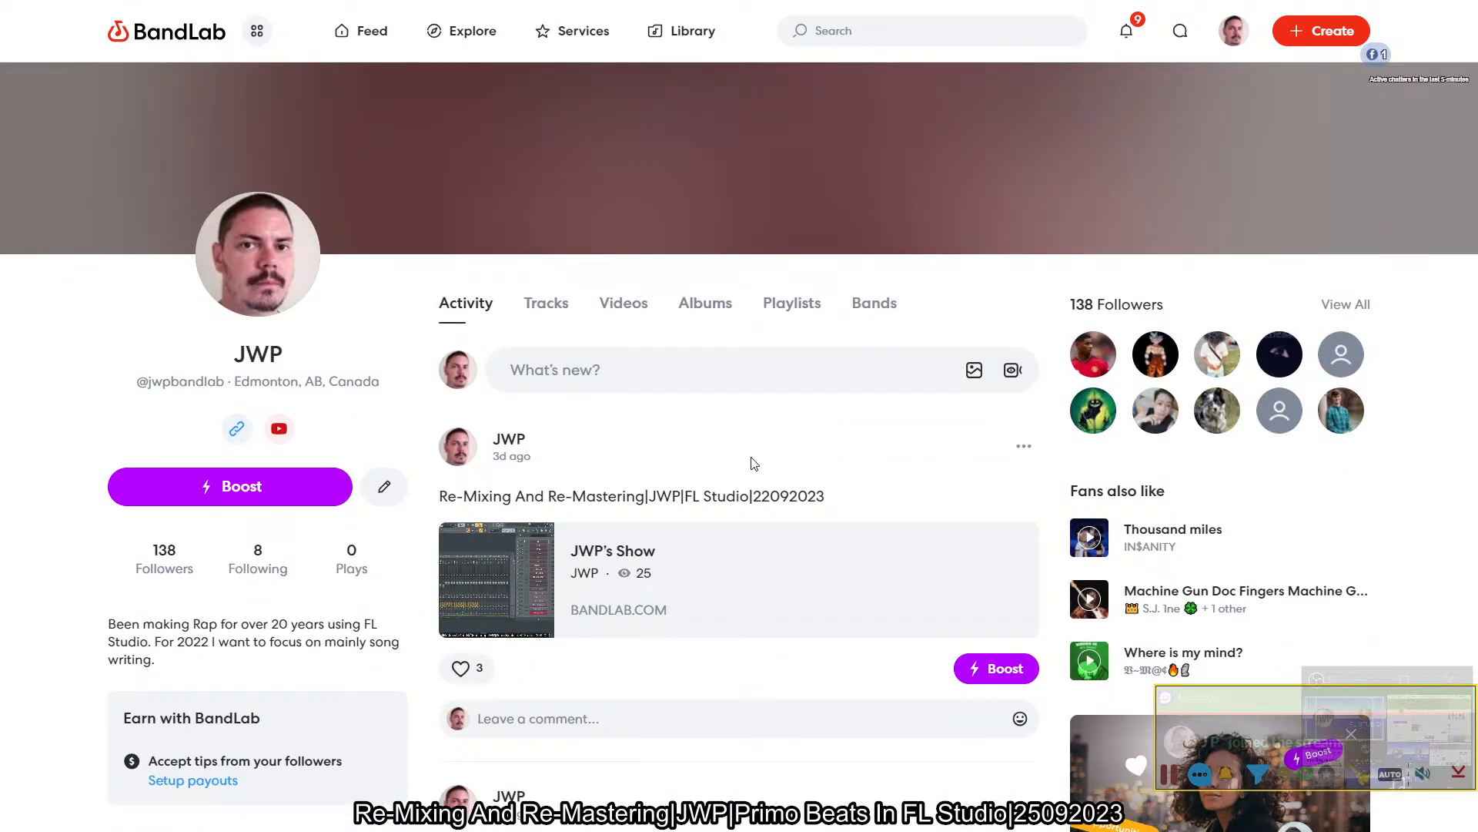
pyautogui.press('F5')
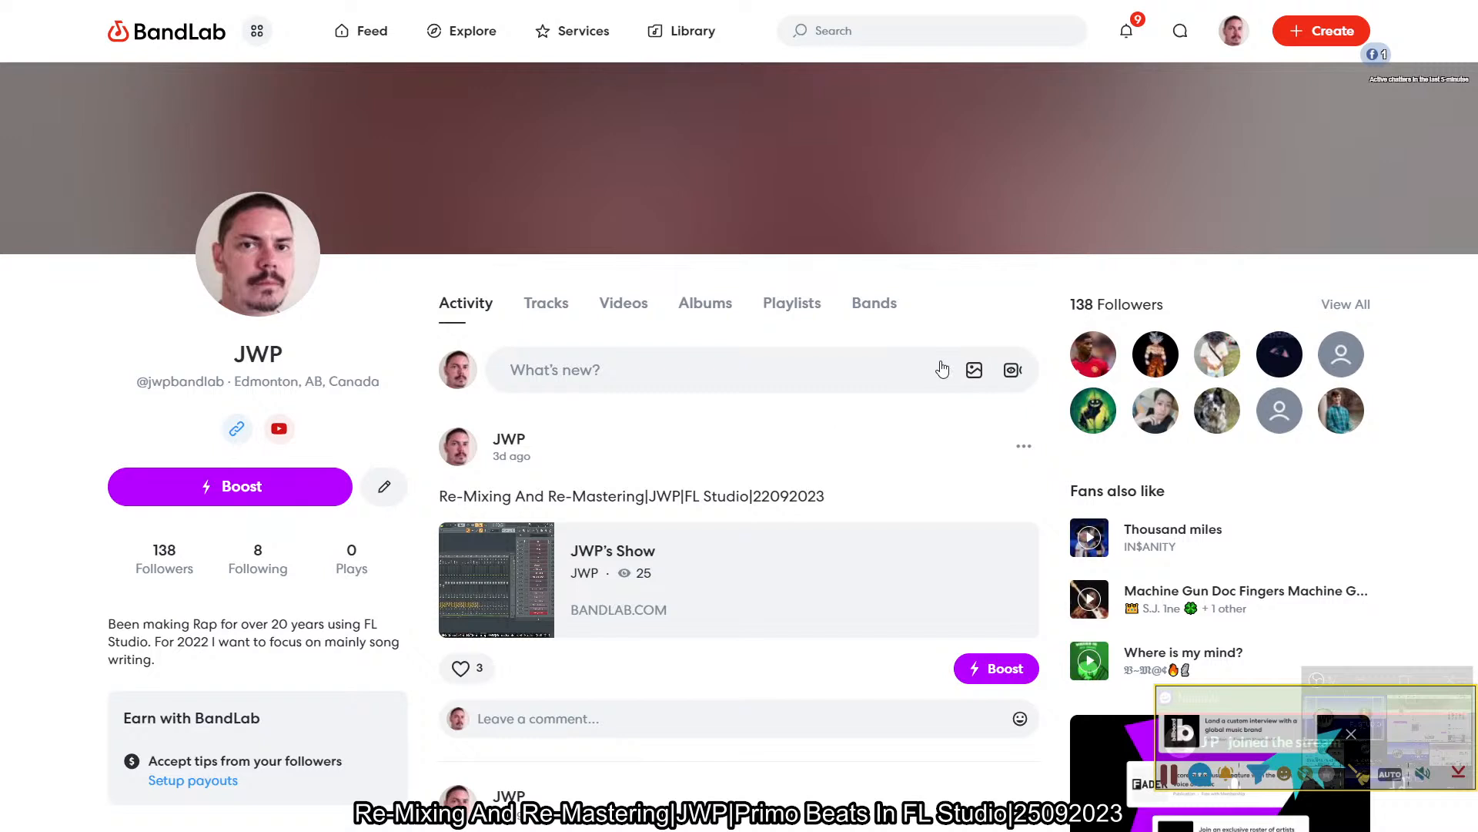
# - Open the account suspension notice from the BandLab notifications and expand its Spam reason
pyautogui.click(1124, 44)
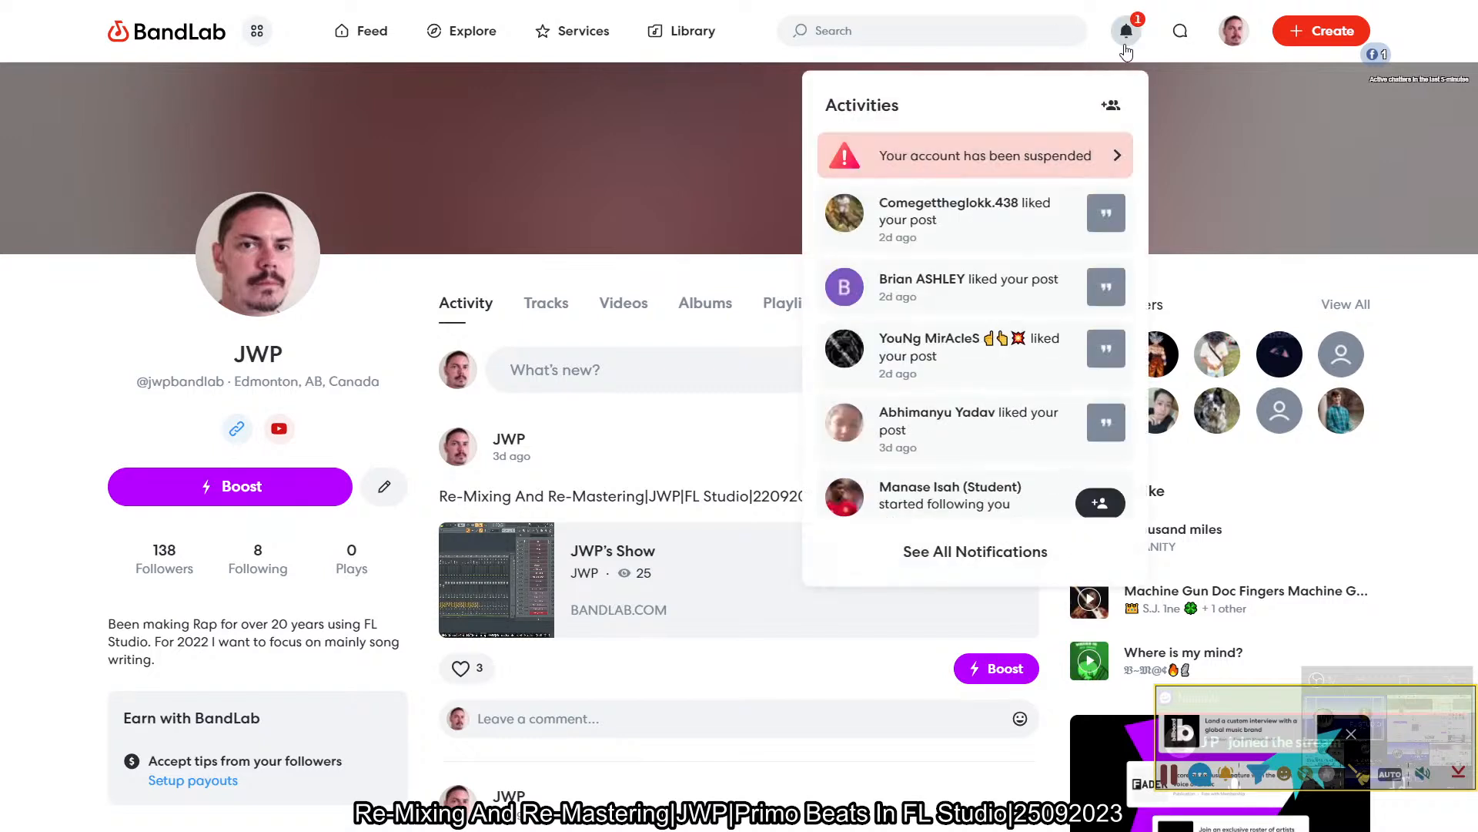
pyautogui.click(1120, 157)
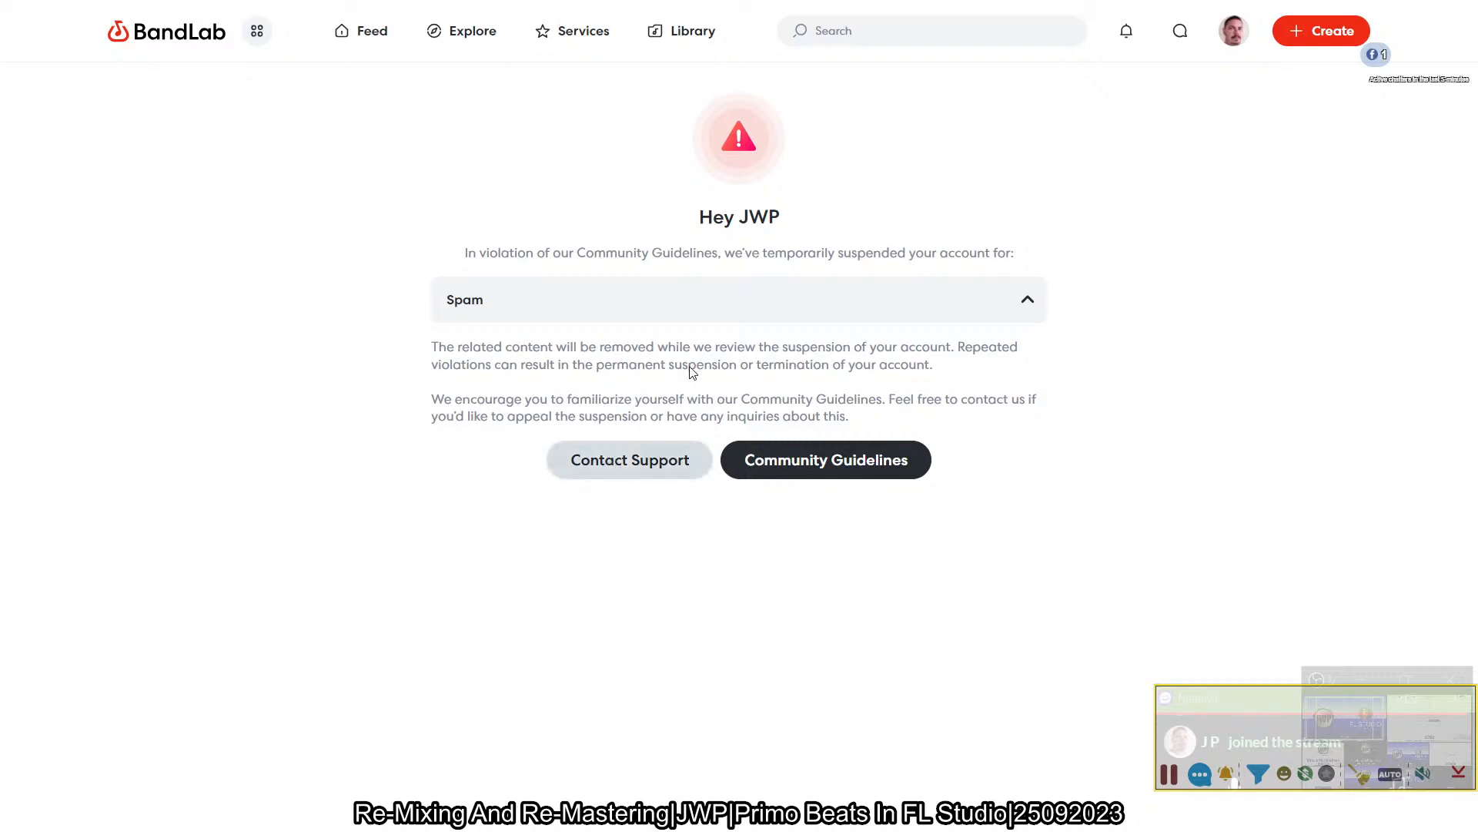
pyautogui.click(829, 301)
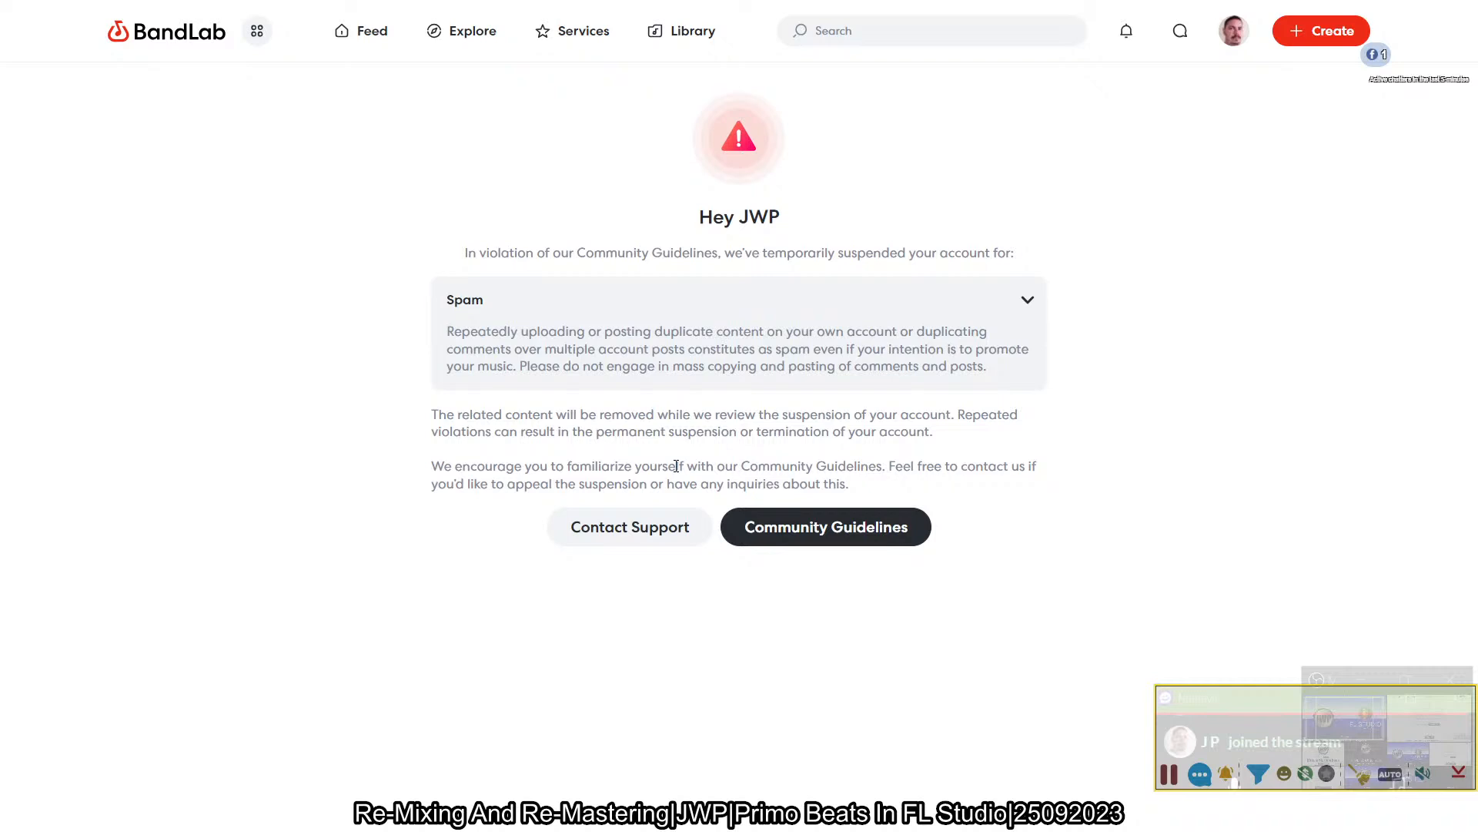
# - Open the support contact form from the suspension notice and begin the description with "I've been flagged for spam as I run a"
pyautogui.click(612, 541)
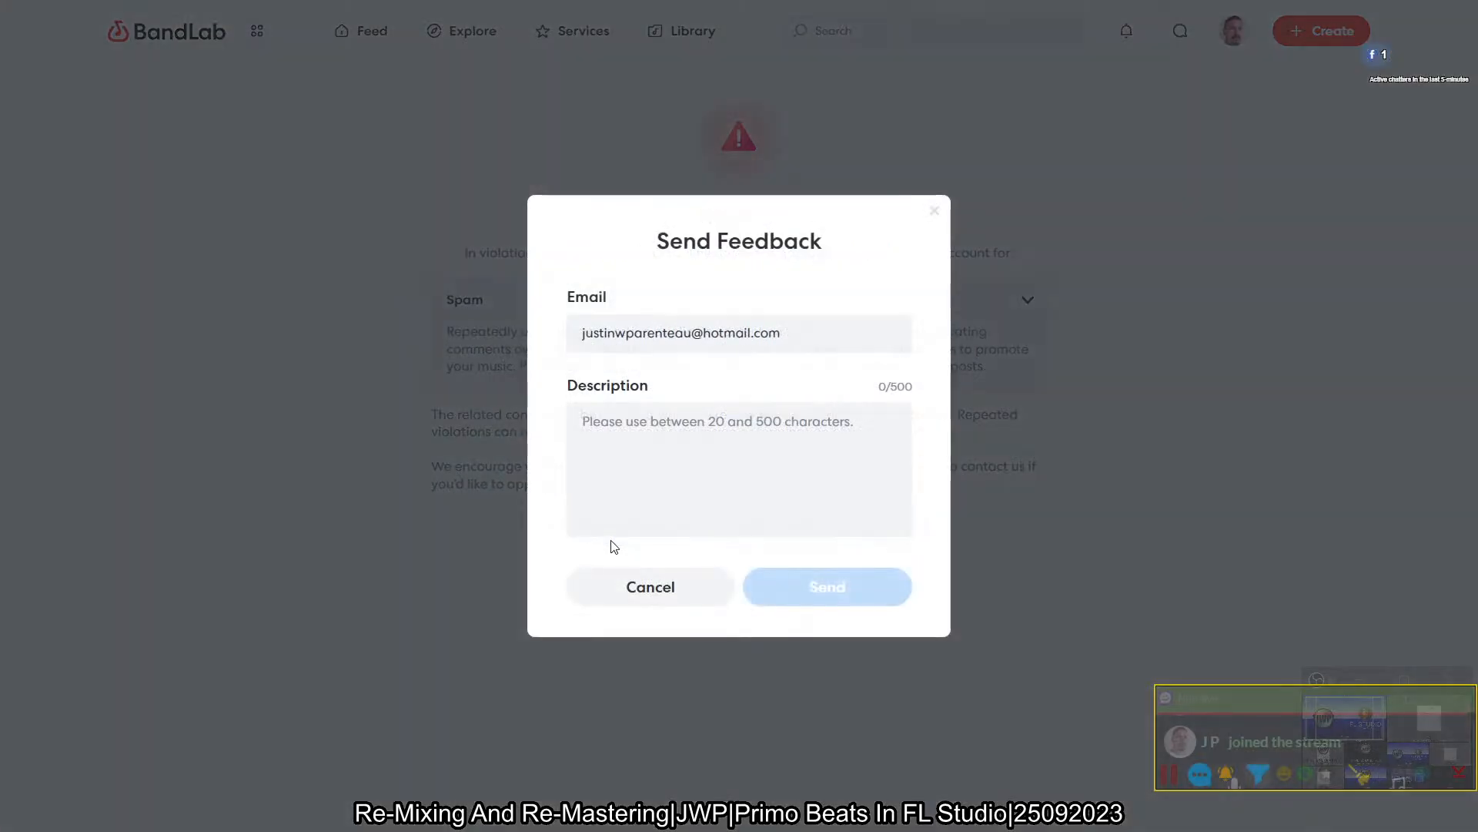
pyautogui.click(703, 467)
pyautogui.write("I'ver ha")
pyautogui.press('BackSpace')
pyautogui.press('BackSpace')
pyautogui.press('BackSpace')
pyautogui.press('BackSpace')
pyautogui.write('been')
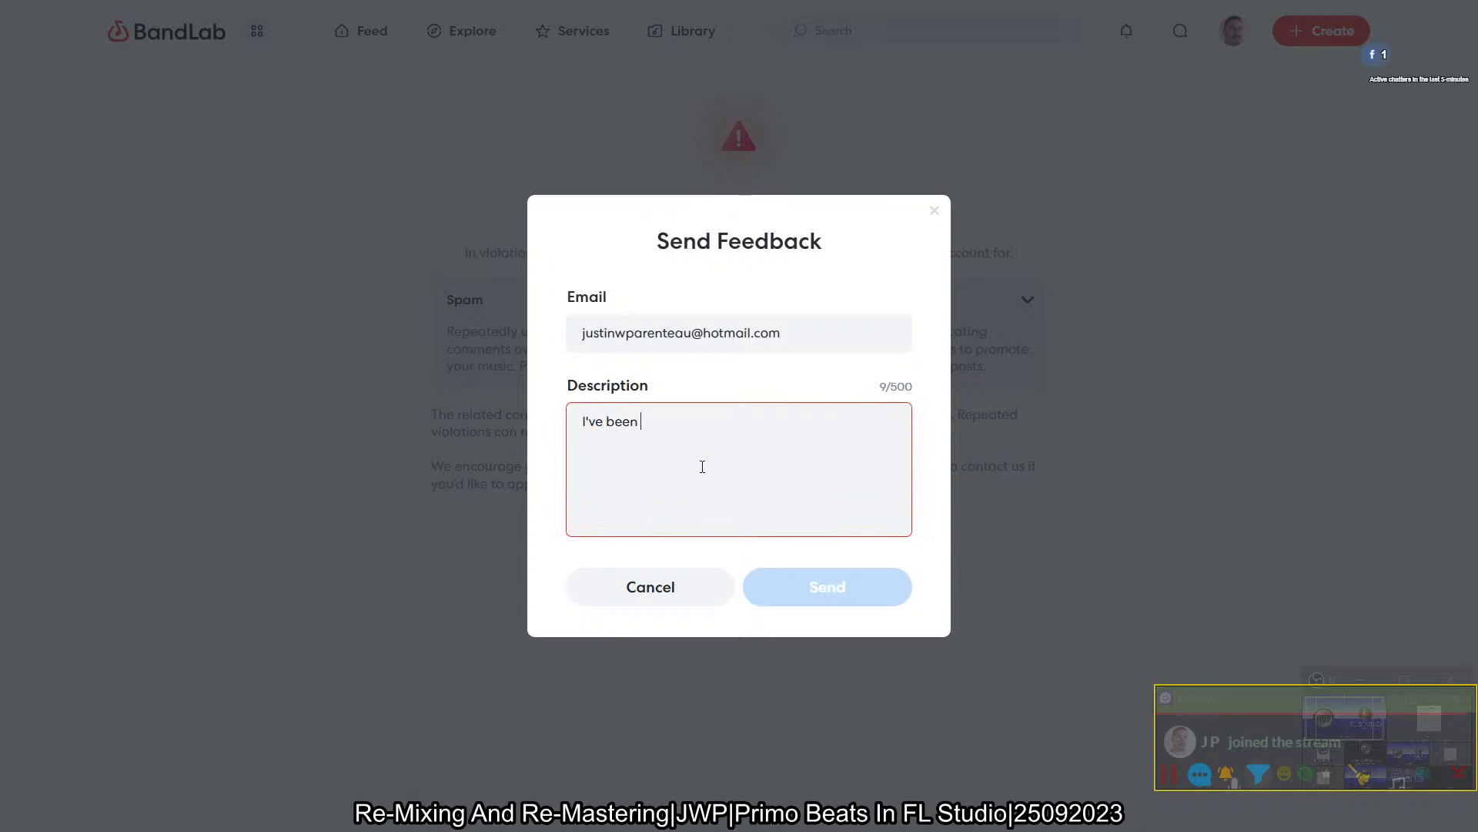
pyautogui.write(' flagged for spam as I run a ')
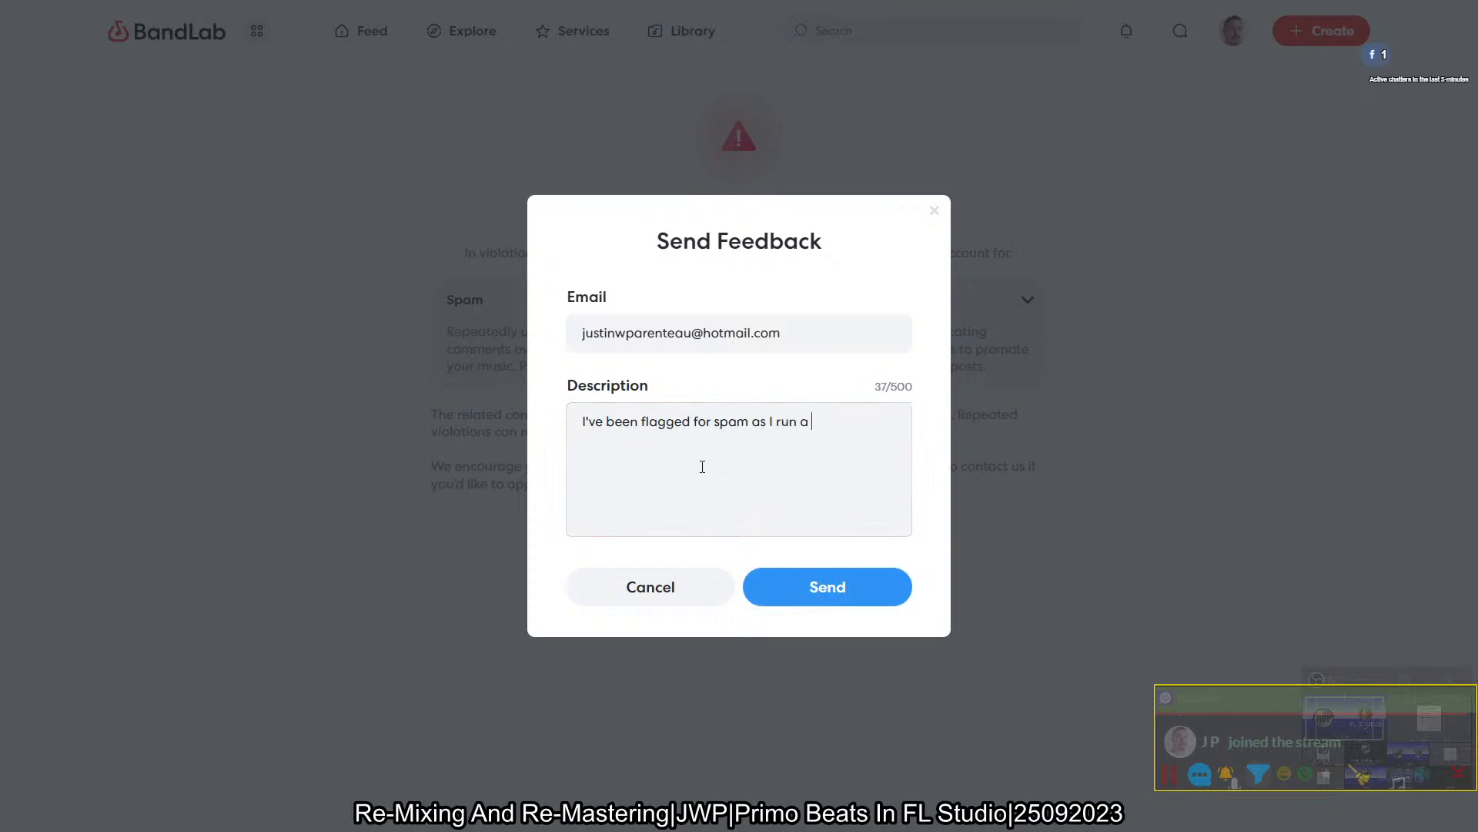
pyautogui.write('chat bot to repeartt')
# - Continue the description with "chat bot to repeatidly post promotion to my own content on my own live stream"
pyautogui.press('BackSpace')
pyautogui.press('BackSpace')
pyautogui.press('BackSpace')
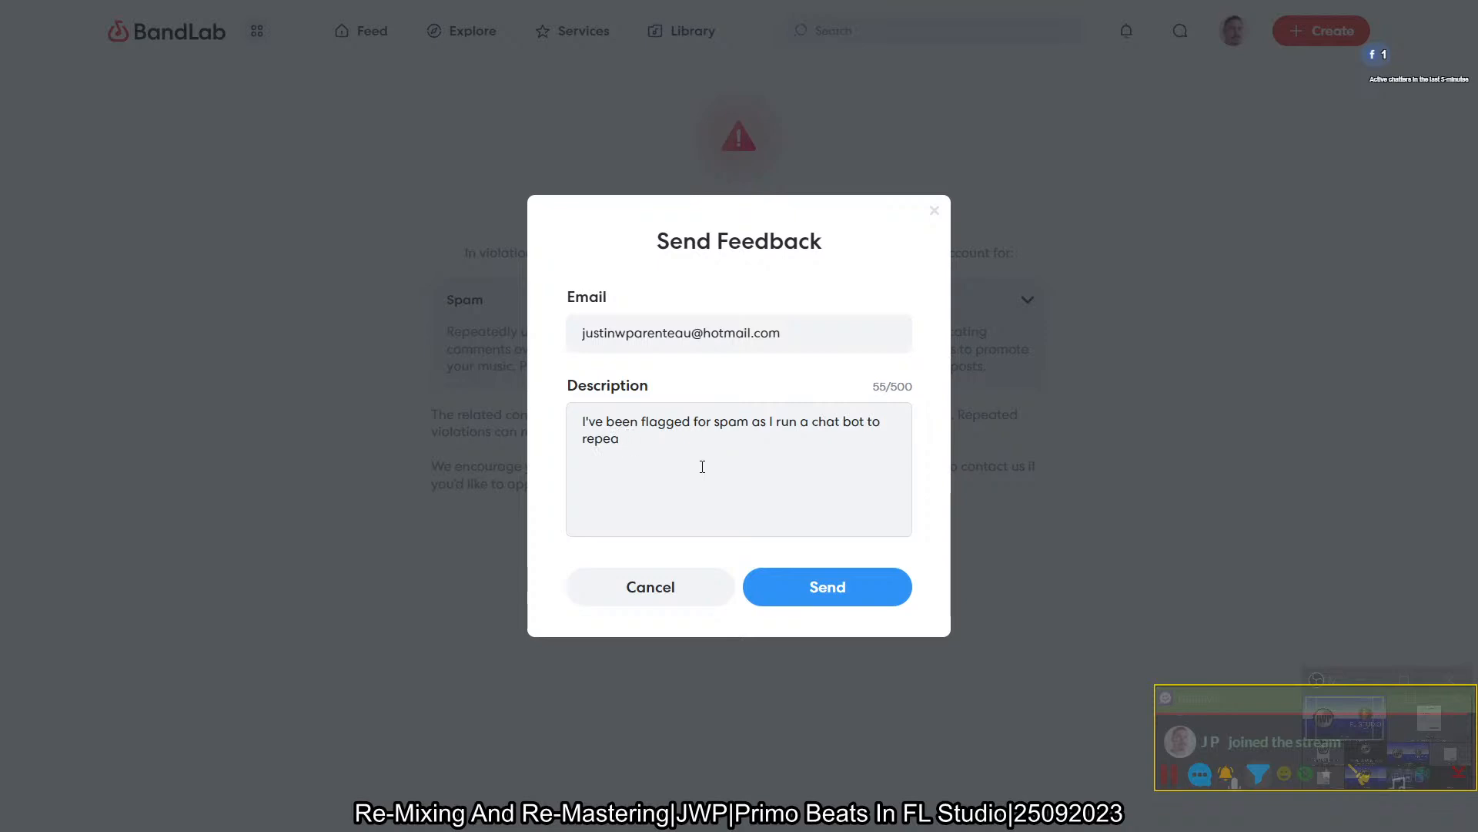
pyautogui.write('tidly post')
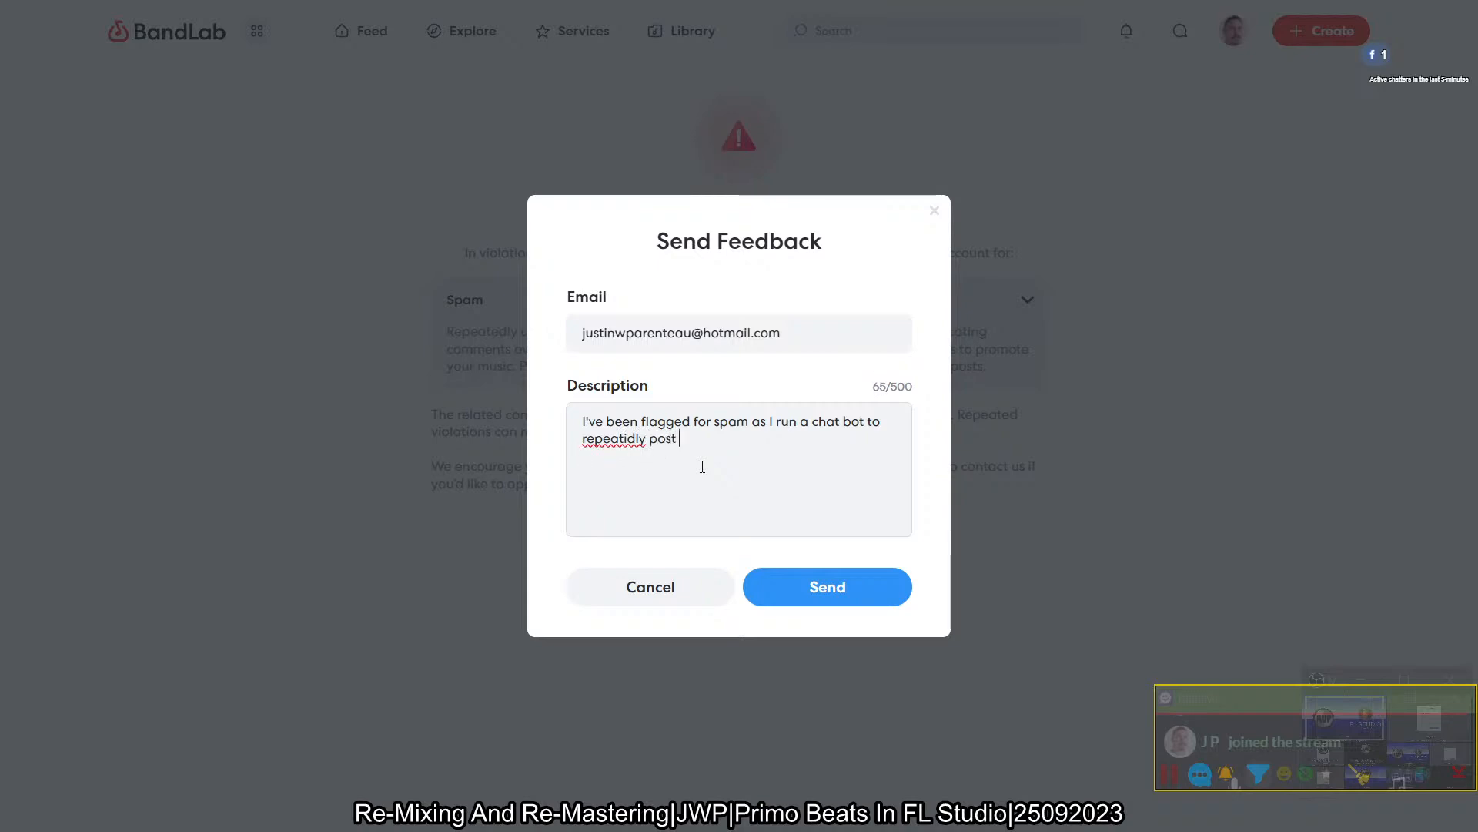
pyautogui.write(' promotiong')
pyautogui.press('BackSpace')
pyautogui.write('to my own con')
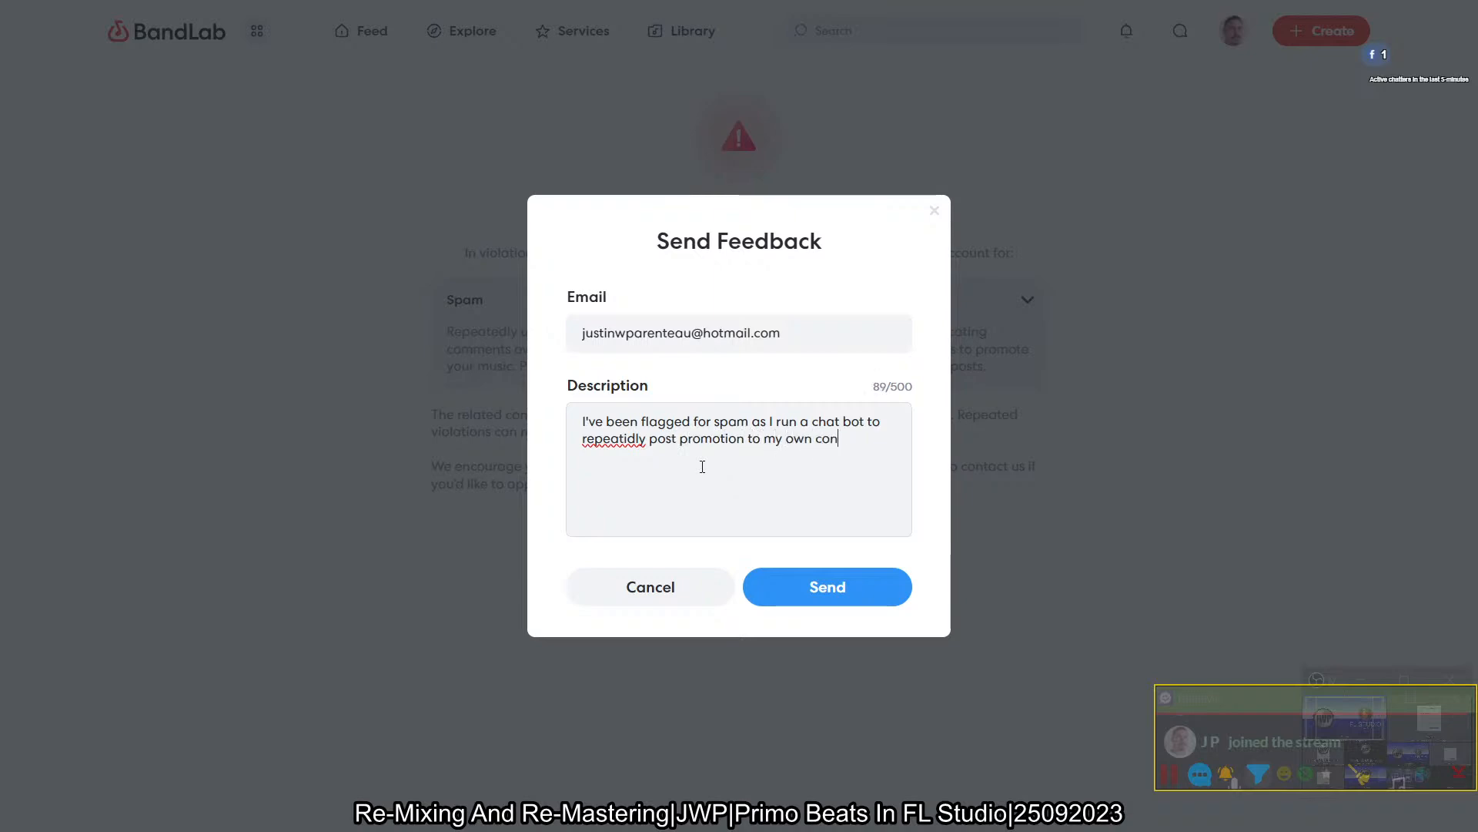
pyautogui.write('tent on my own live stream')
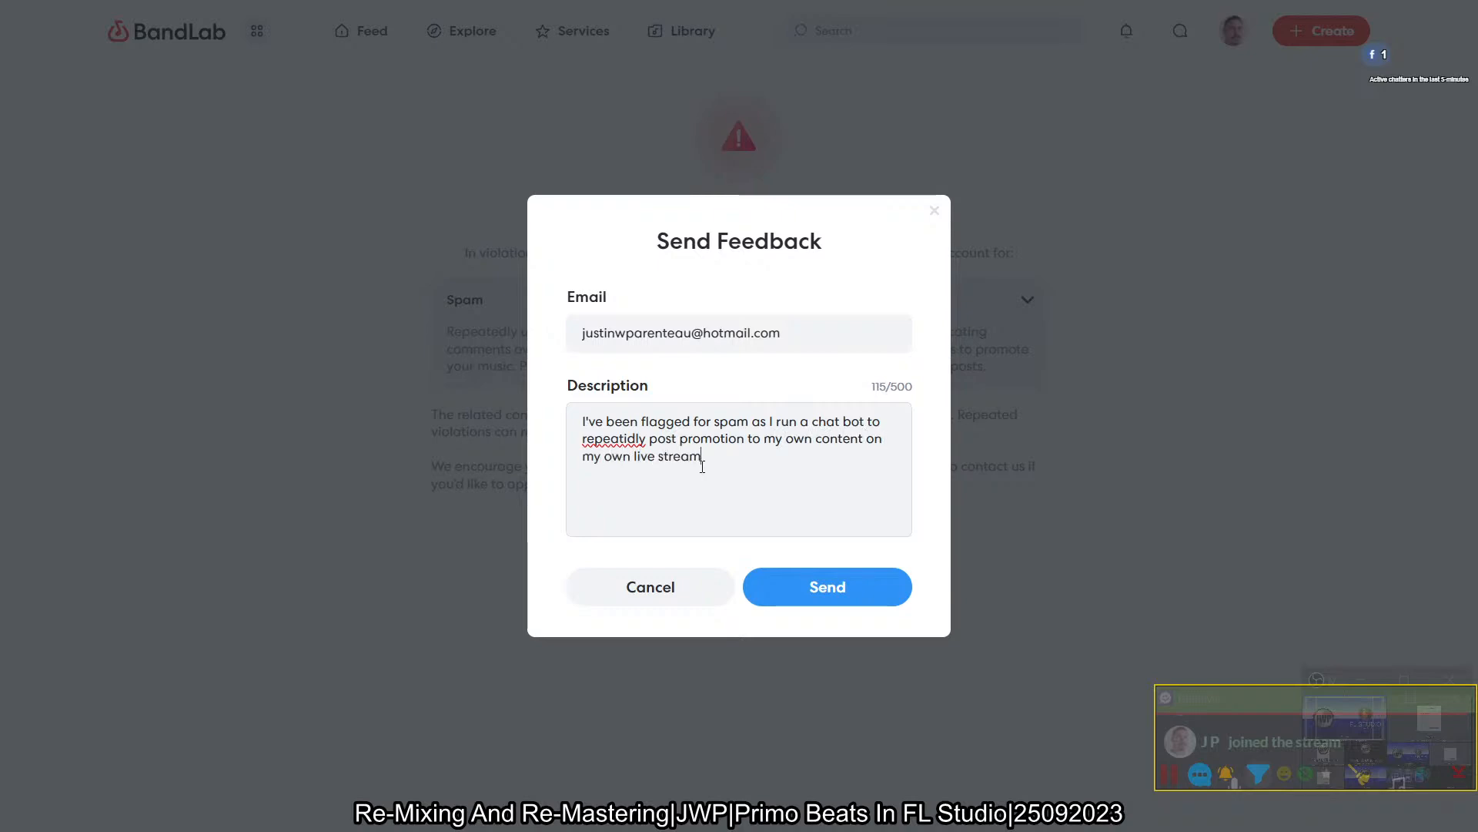
pyautogui.doubleClick(622, 436)
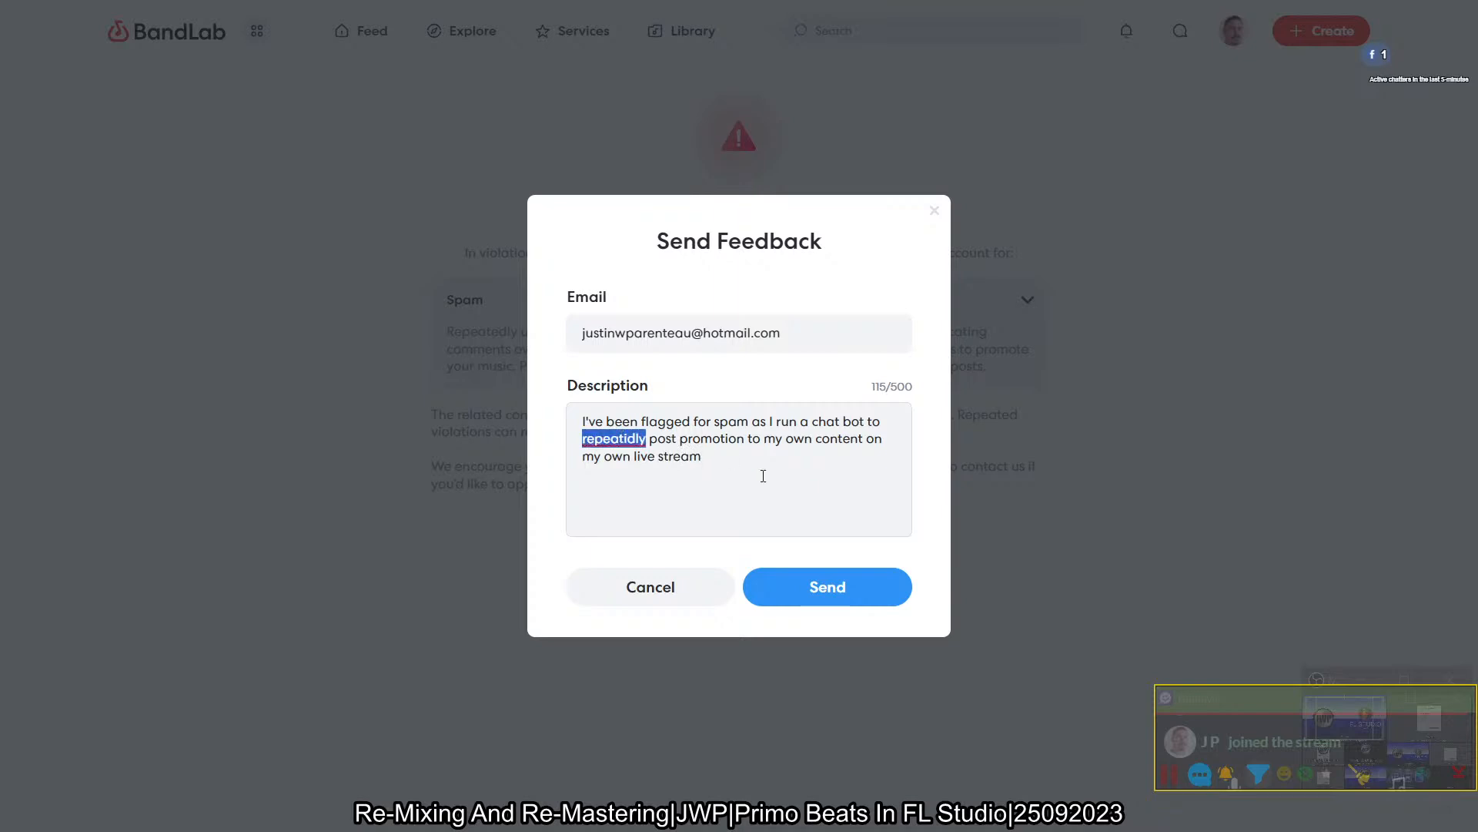
pyautogui.click(744, 471)
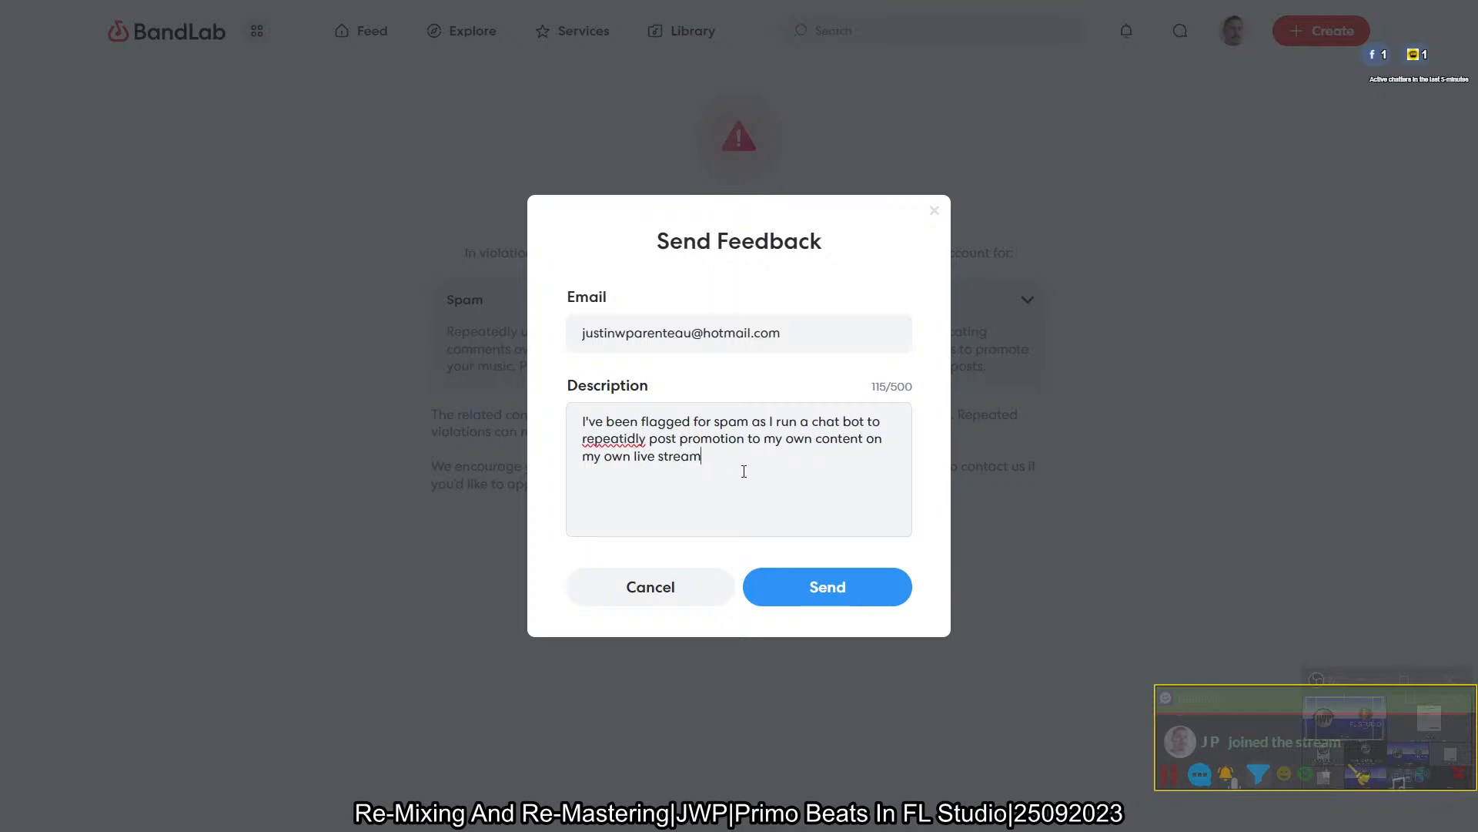
# - Finish the description with "Not allowing me to do this will result in me leaving the platform." and send the feedback
pyautogui.write('. Not allowing to')
pyautogui.press('BackSpace')
pyautogui.press('BackSpace')
pyautogui.write('me to do this will result in ')
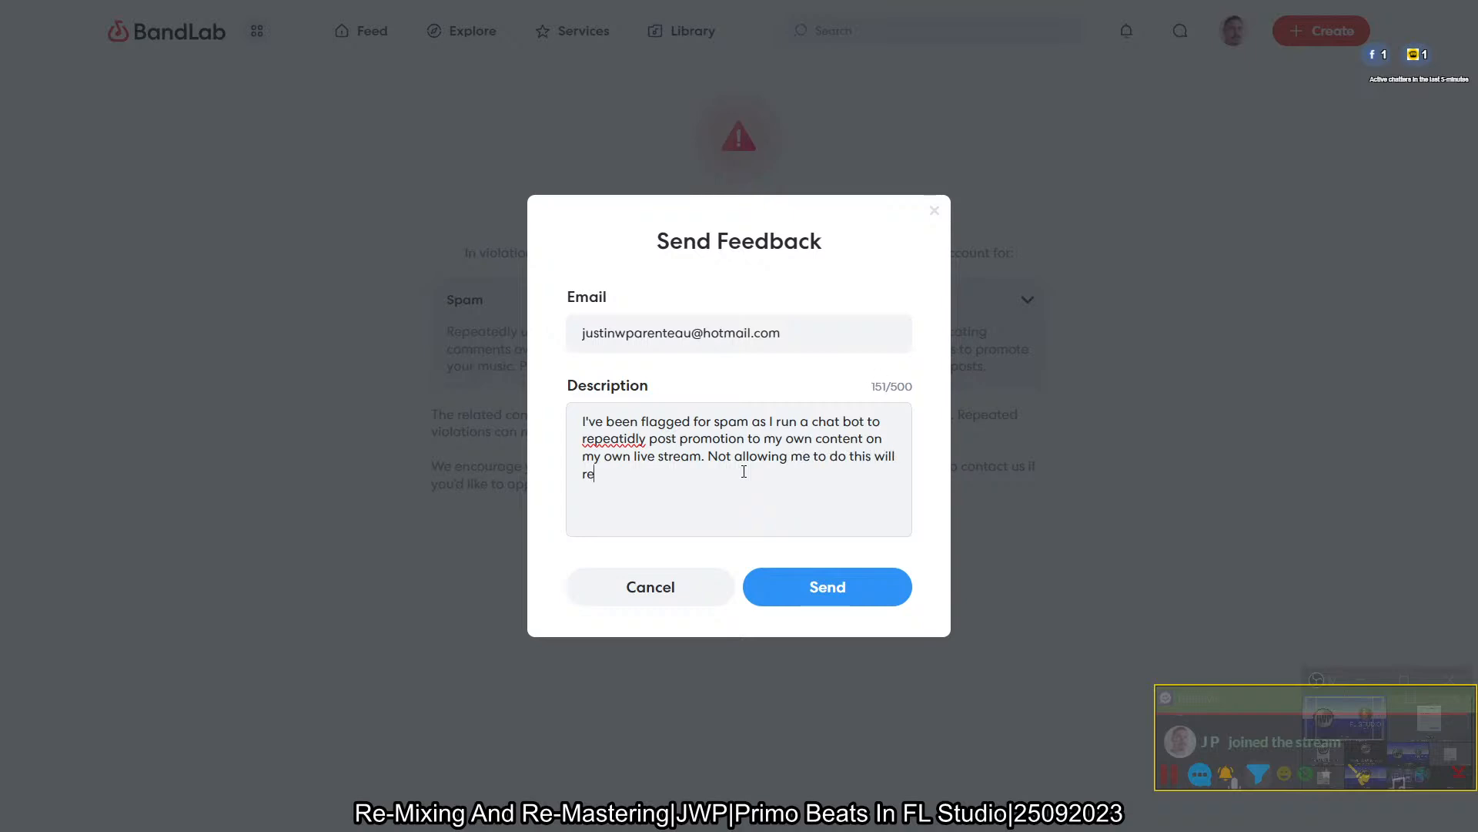
pyautogui.write('me leaving the platform.')
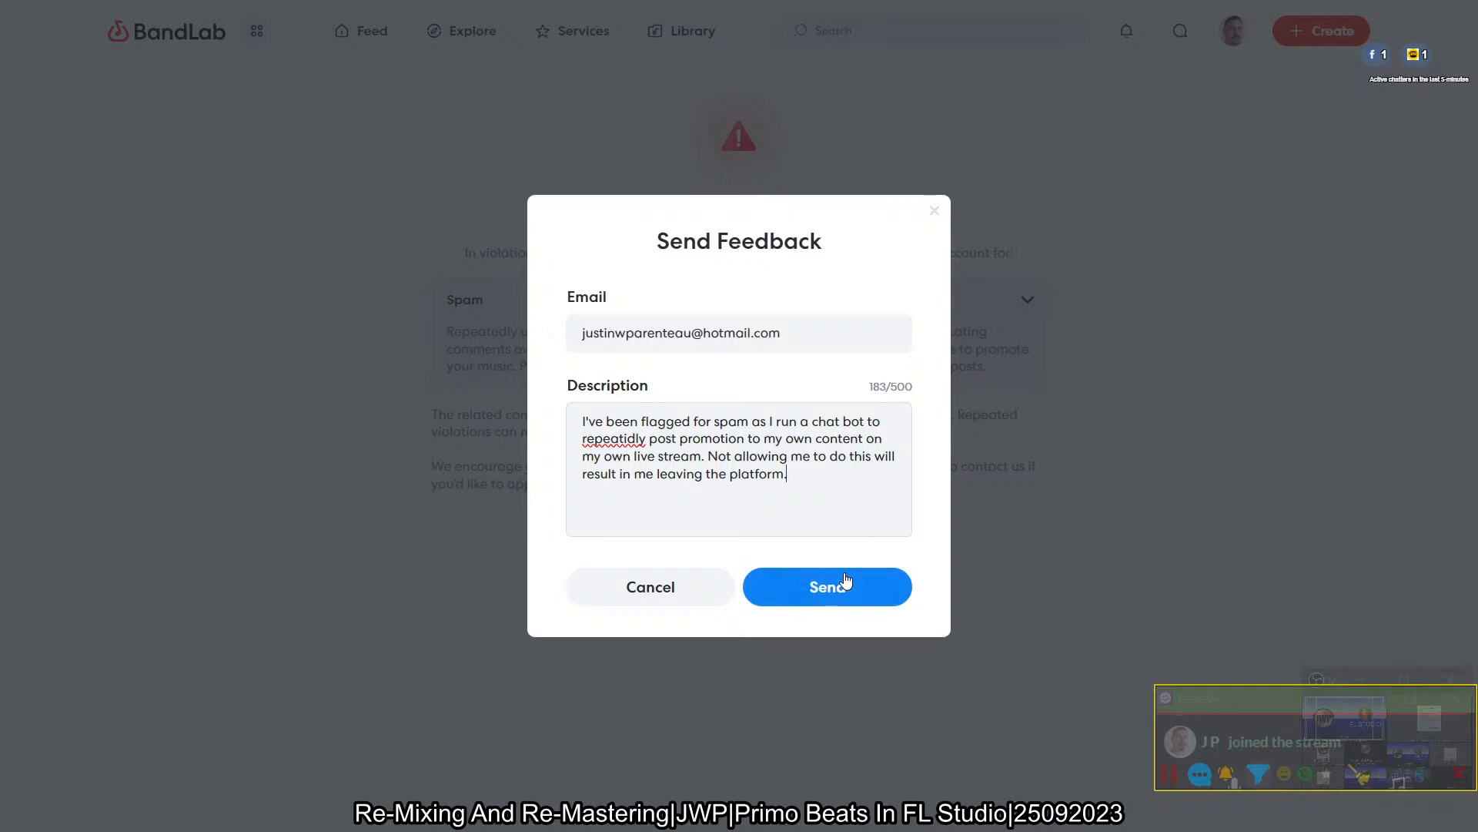
pyautogui.click(844, 581)
pyautogui.click(746, 490)
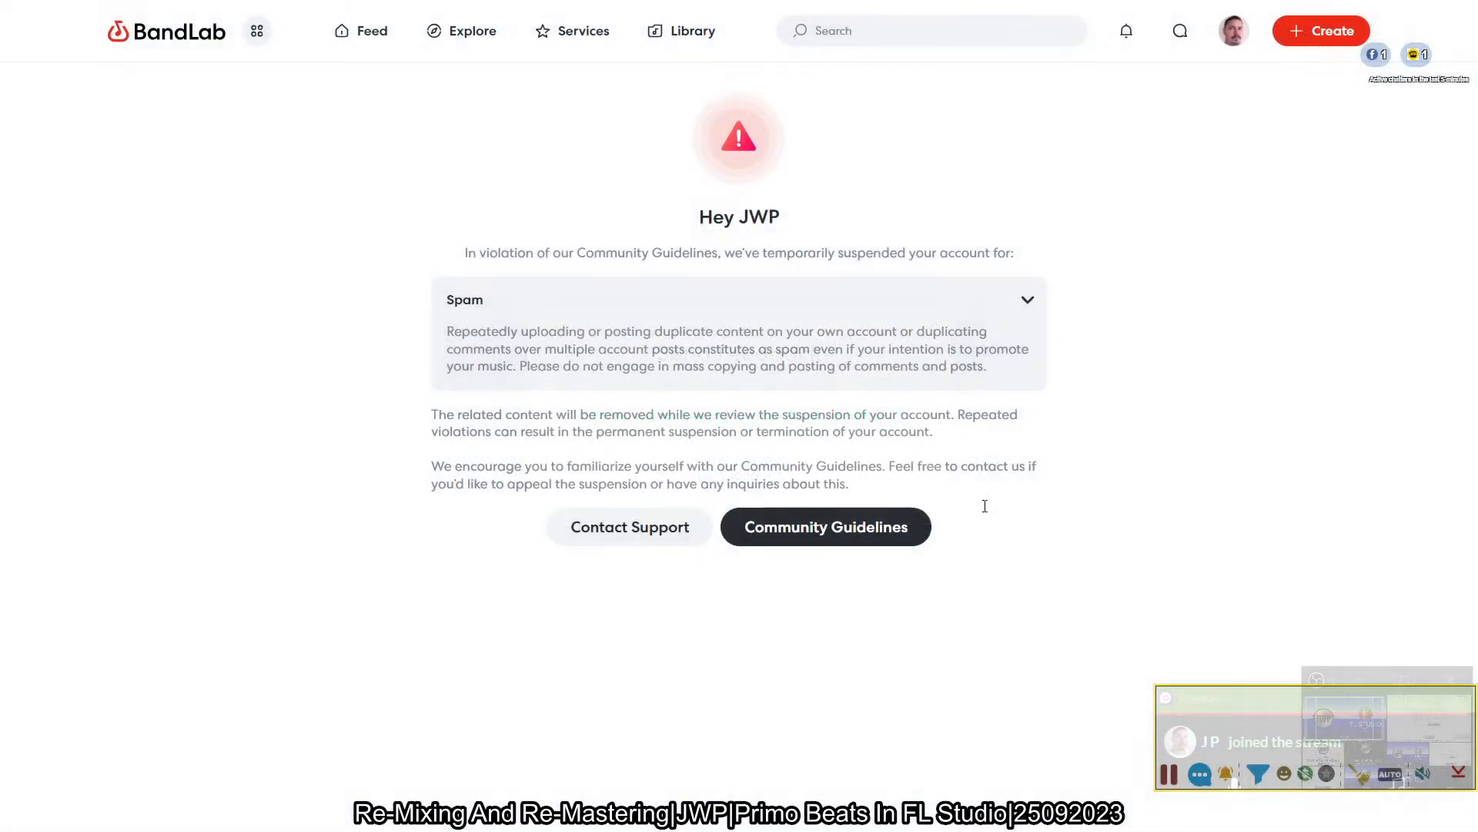
# - Look through the open Facebook, YouTube and other live stream chat pages in the browser
pyautogui.hotkey('ctrl', 'Tab')
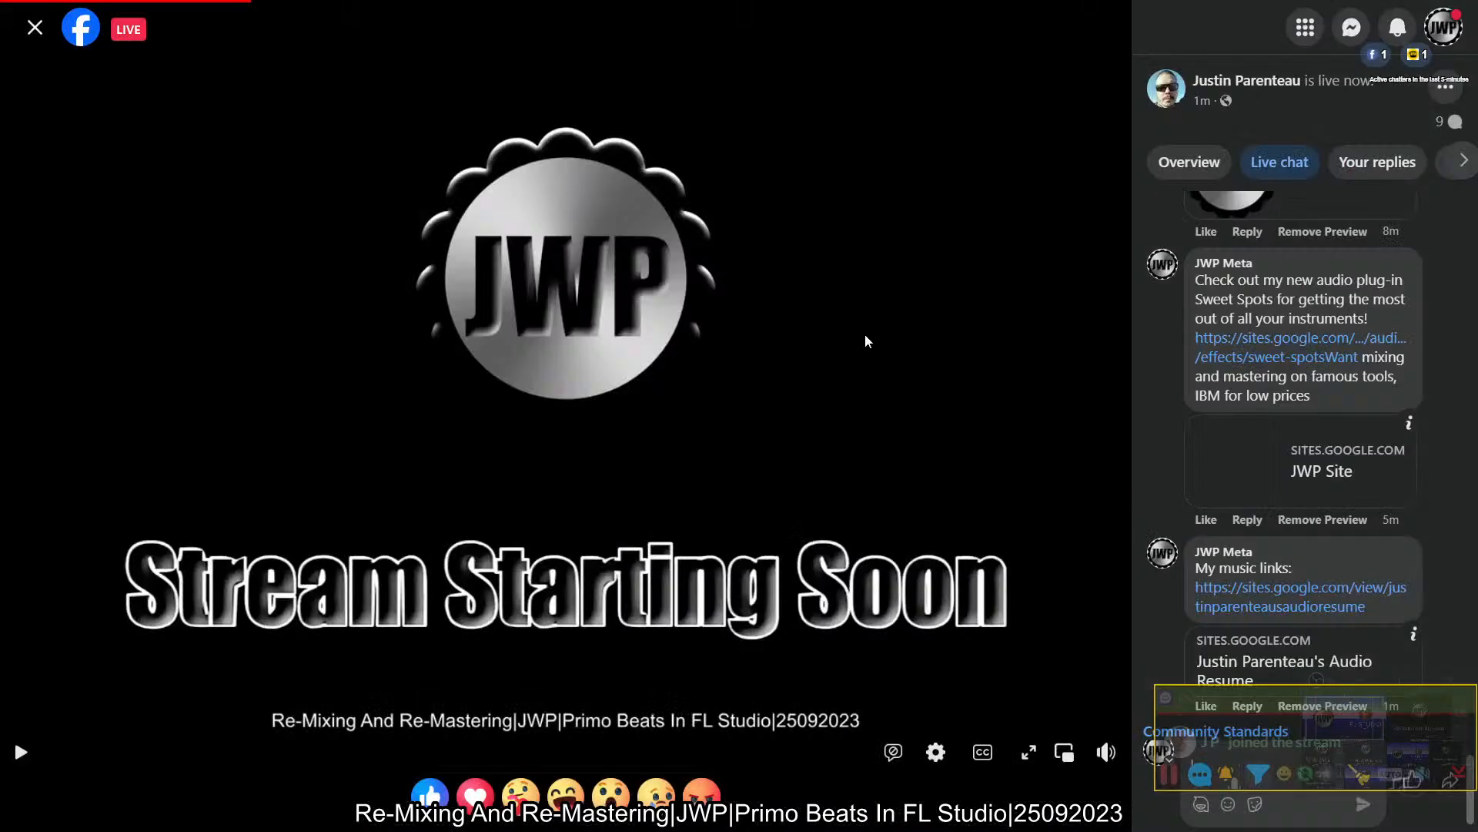
pyautogui.hotkey('ctrl', 'Tab')
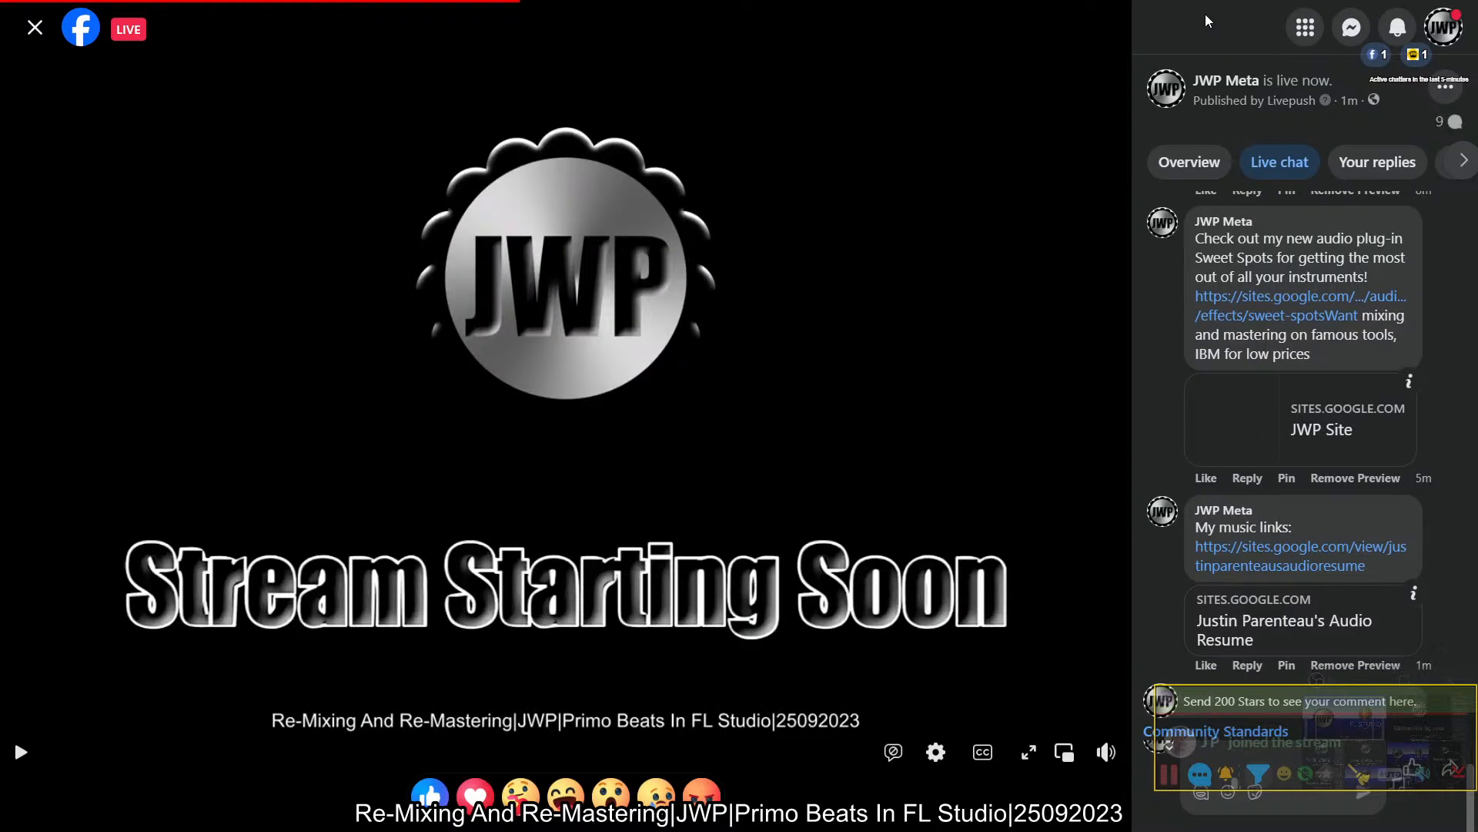
pyautogui.hotkey('ctrl', 'Tab')
pyautogui.hotkey('ctrl', 'Tab')
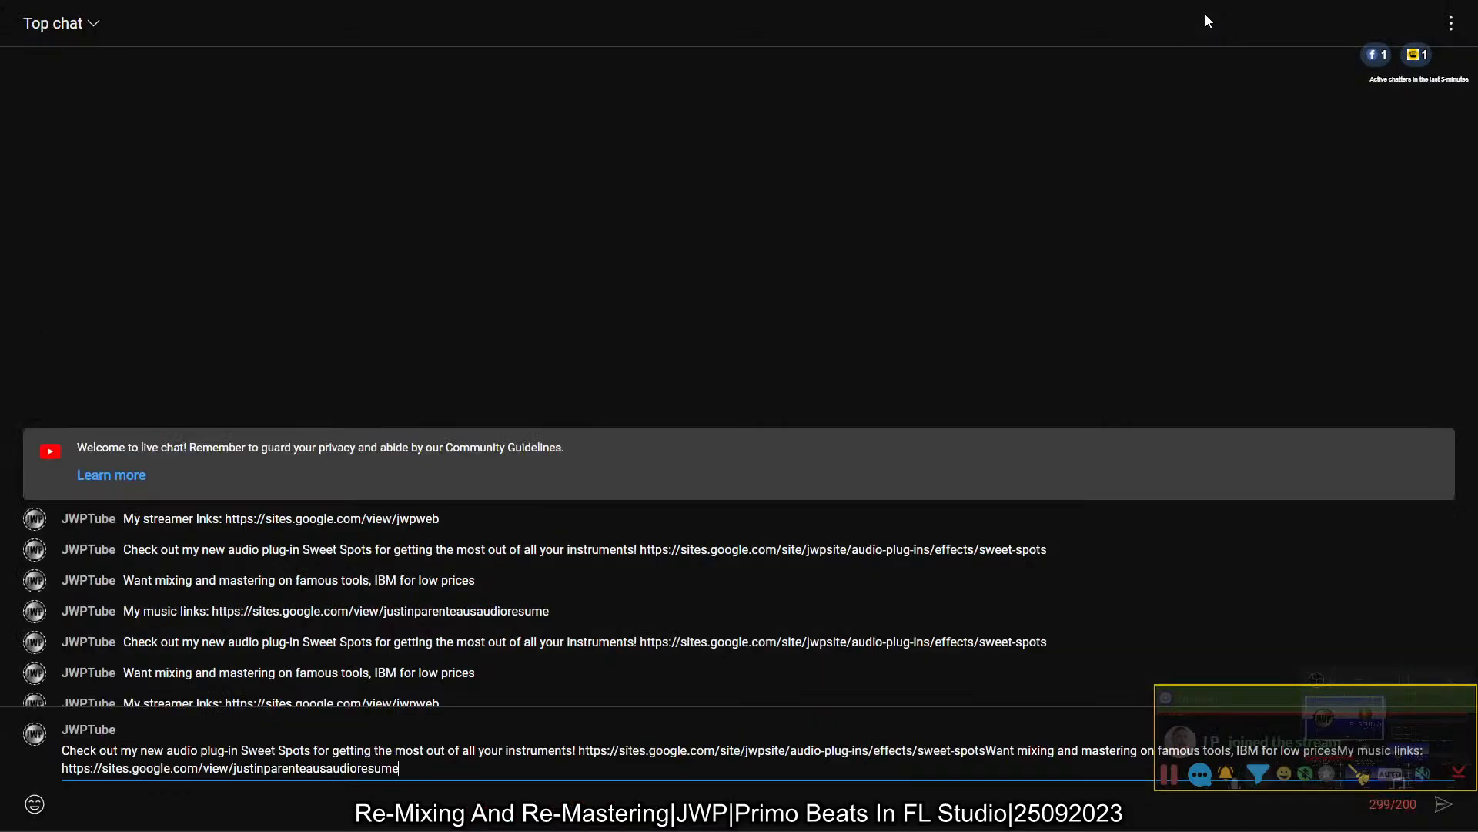
pyautogui.hotkey('ctrl', 'Tab')
pyautogui.hotkey('ctrl', 'shift', 'Tab')
pyautogui.hotkey('ctrl', 'Tab')
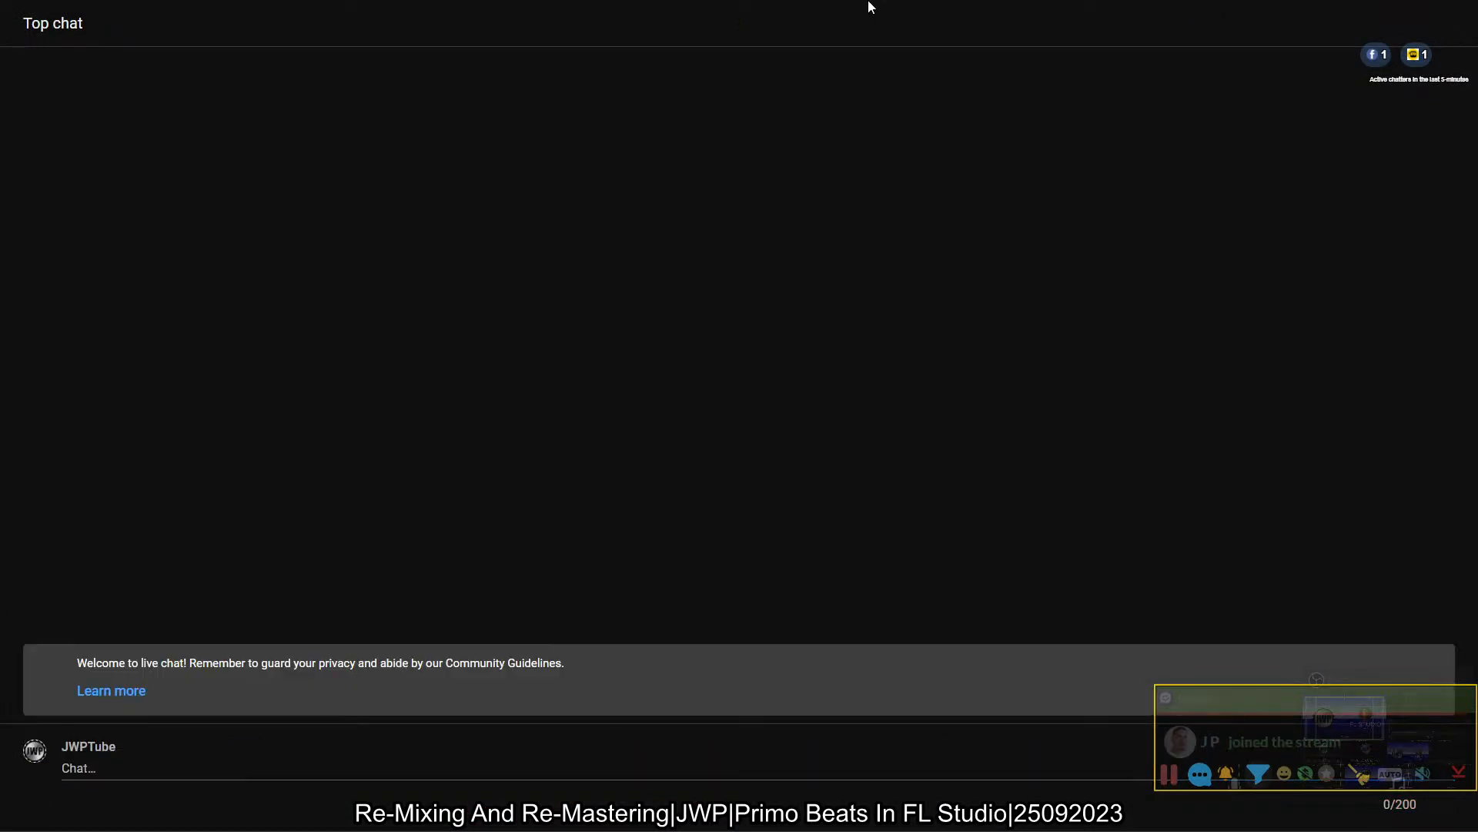
pyautogui.hotkey('ctrl', 'Tab')
pyautogui.hotkey('ctrl', 'Tab')
pyautogui.hotkey('ctrl', 'Tab')
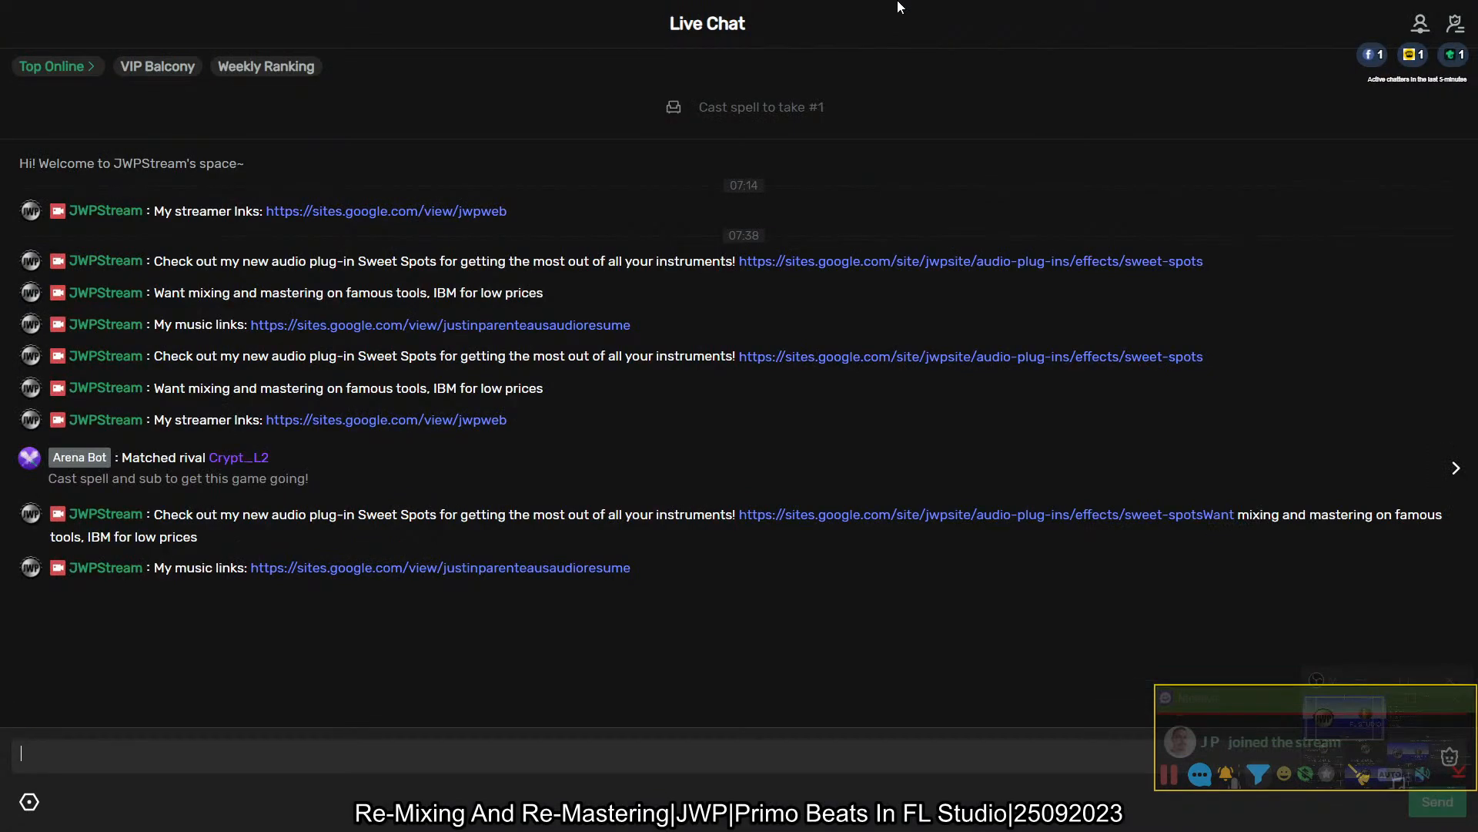
pyautogui.hotkey('ctrl', 'Tab')
pyautogui.hotkey('ctrl', 'Tab')
pyautogui.hotkey('ctrl', 'Tab')
pyautogui.hotkey('ctrl', 'Tab')
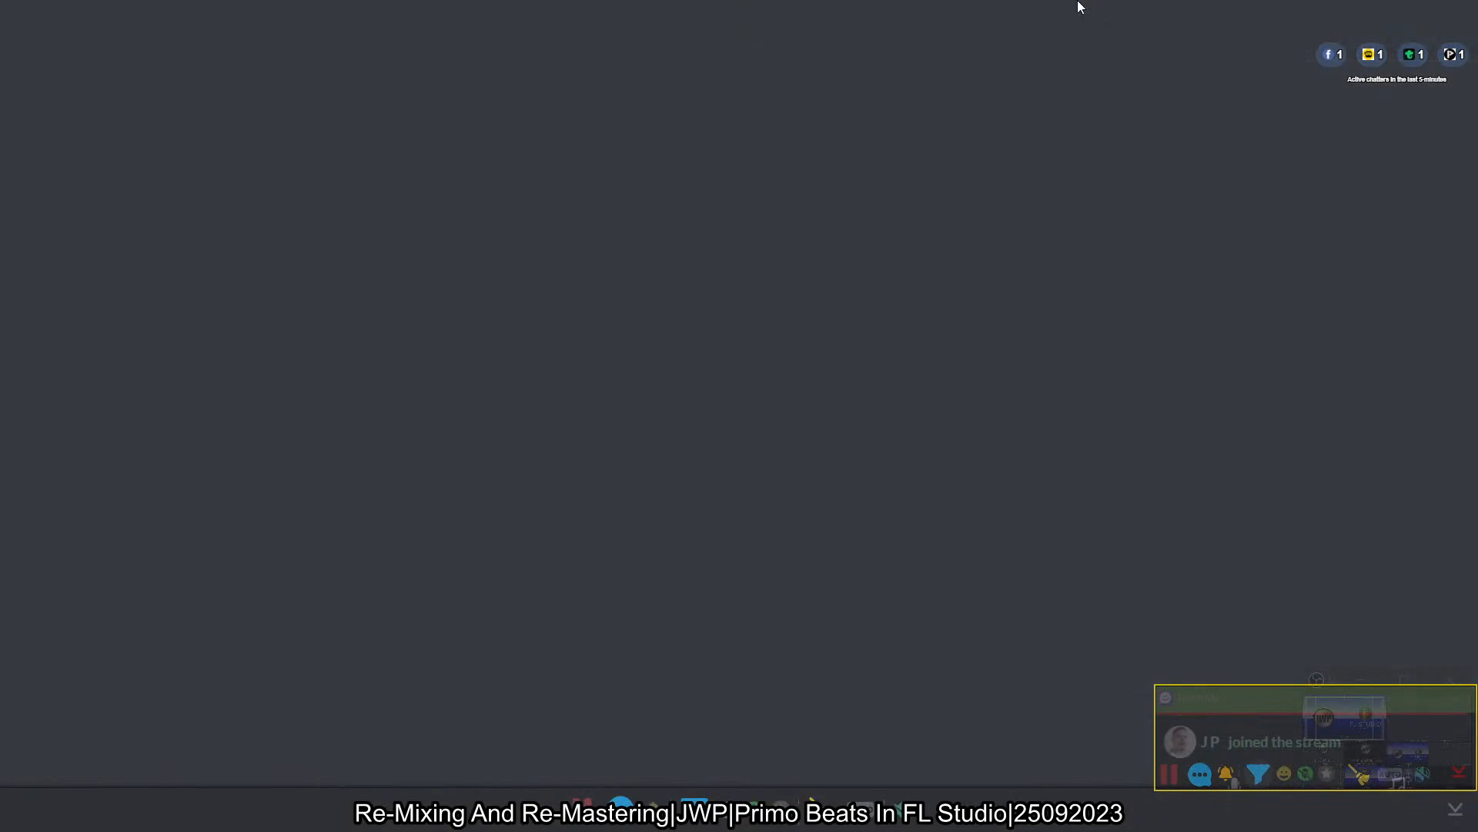
# - Switch to iZotope RX 9, close Triplet-2023-E.wav without saving its changes and open the Batch Processor
pyautogui.hotkey('alt', 'Tab')
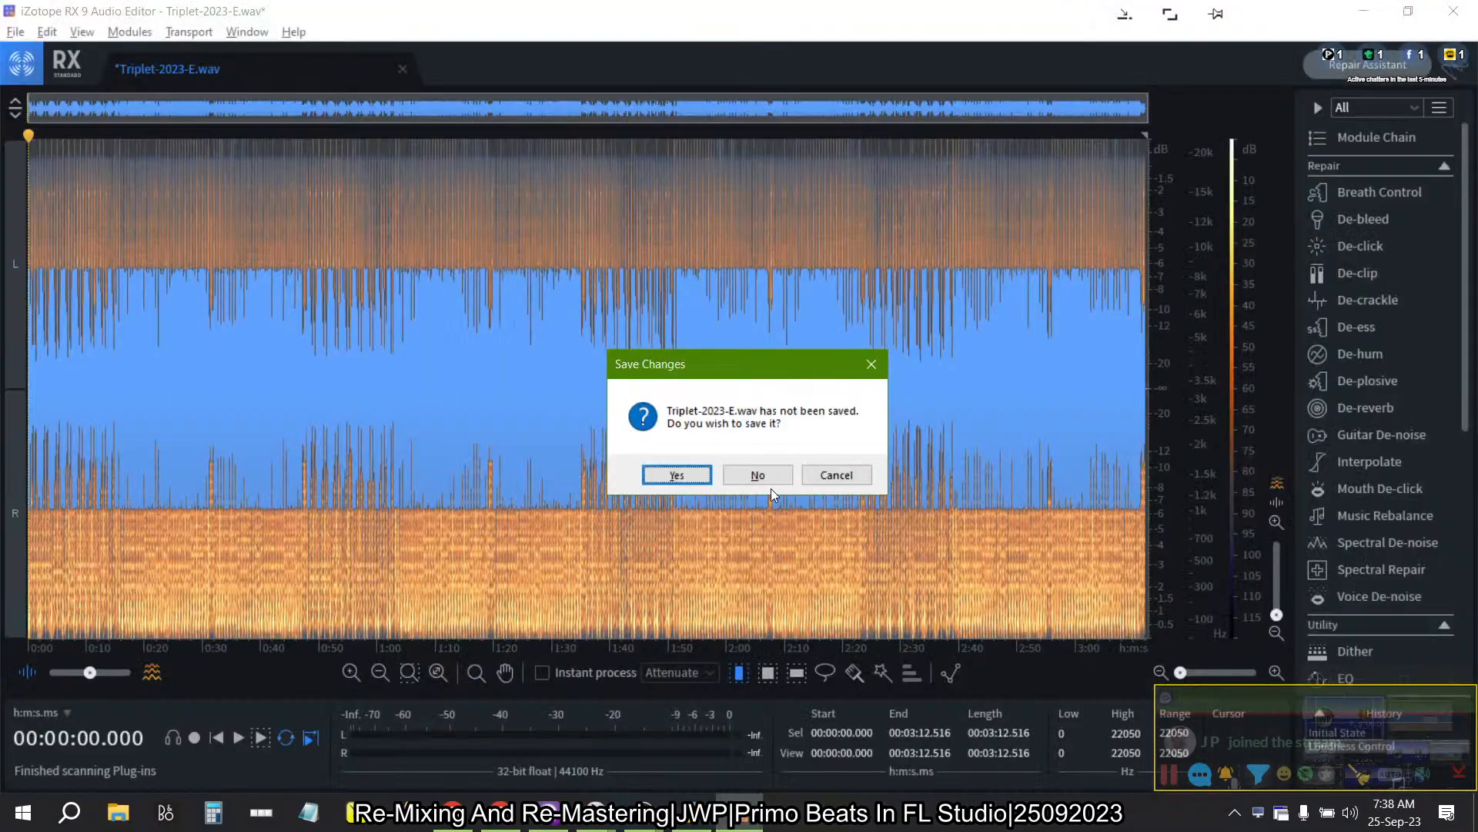
pyautogui.click(768, 479)
pyautogui.click(248, 32)
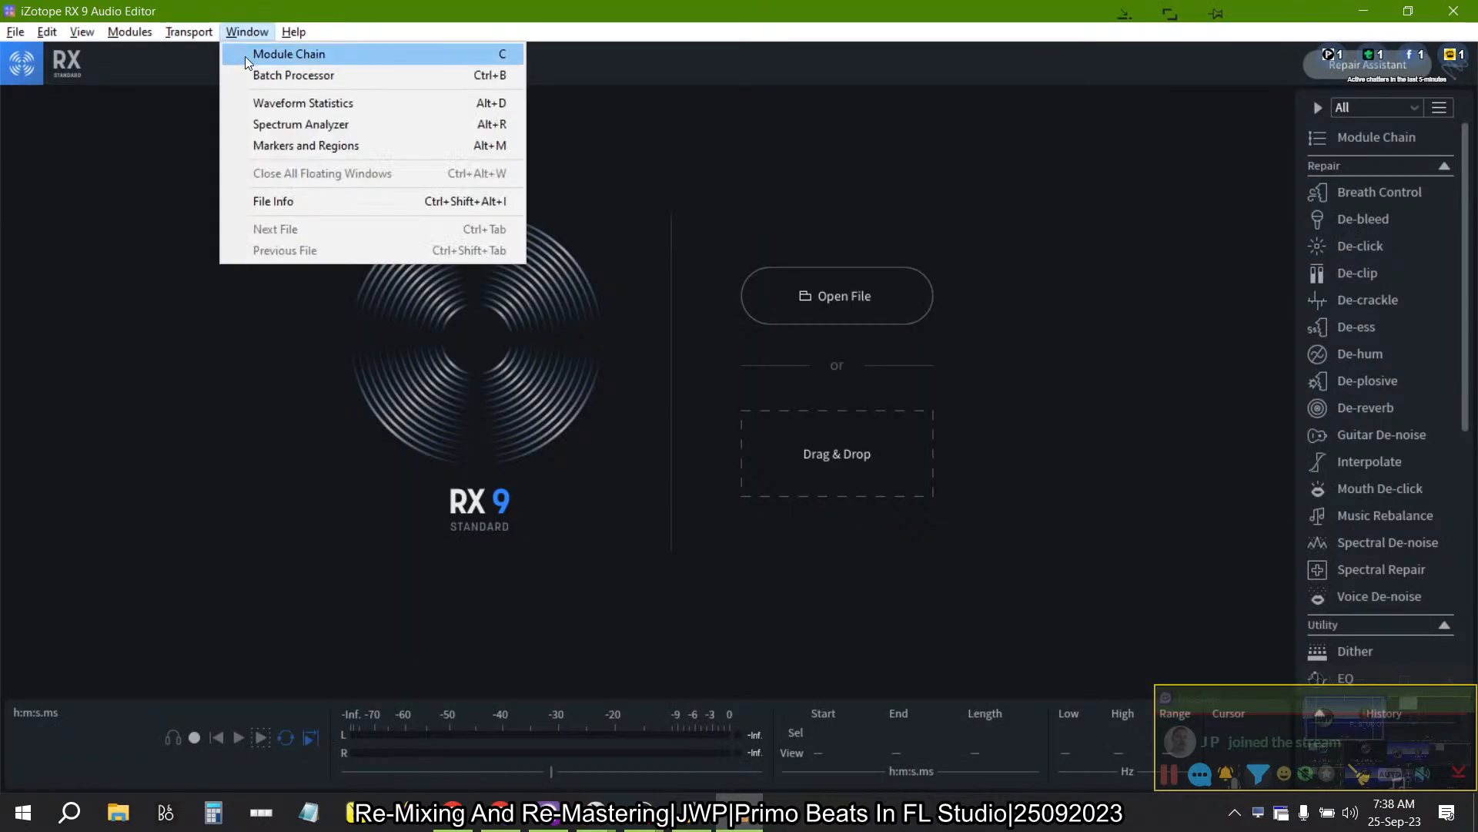
pyautogui.click(248, 83)
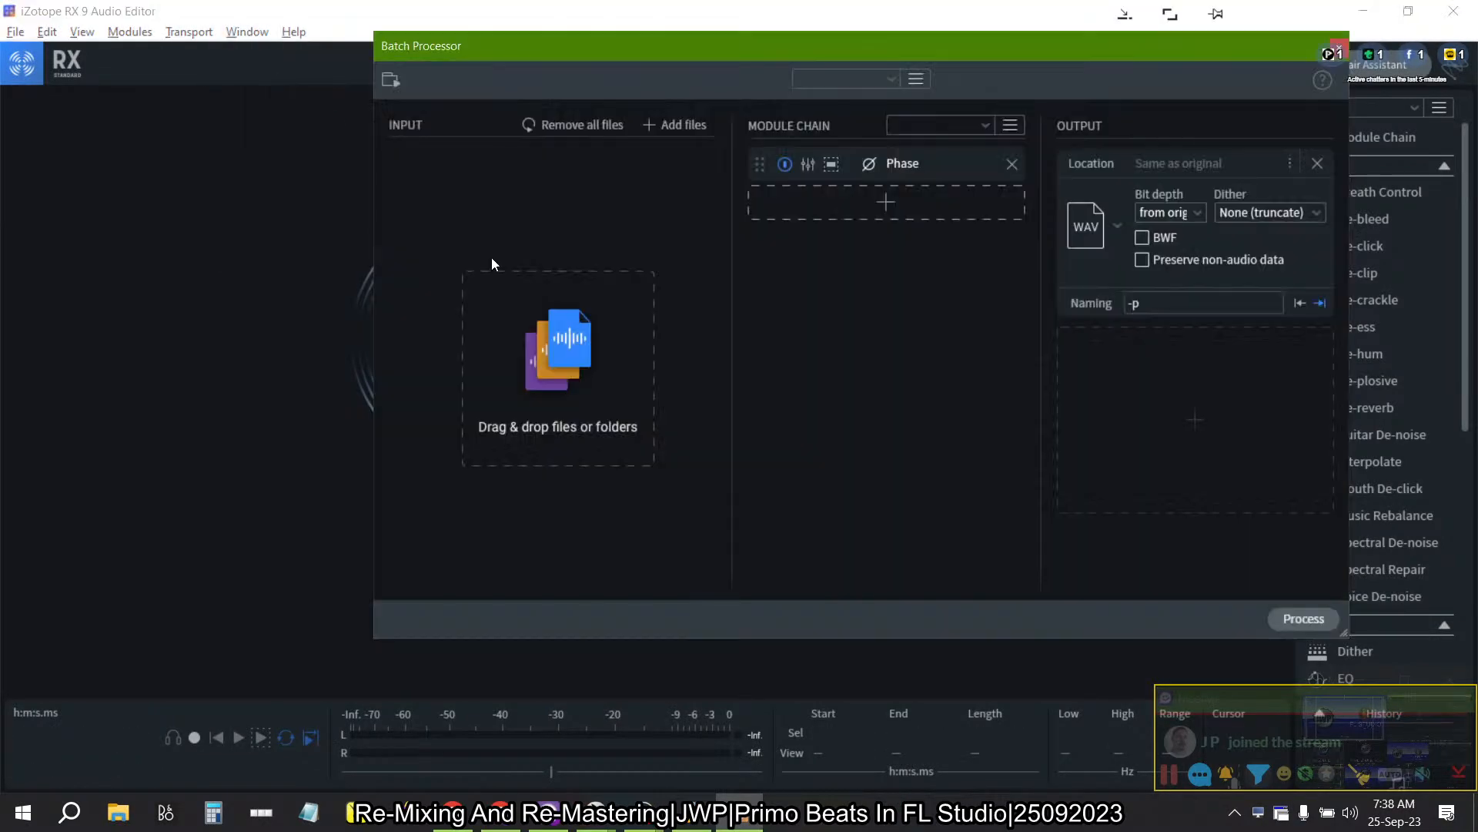
# - Open File Explorer and browse from Work Flow through Project Data, Music Production, Albums Data and Primo Beats to the Sillhouette folder
pyautogui.hotkey('alt', 'Tab')
pyautogui.hotkey('alt', 'Tab')
pyautogui.hotkey('alt', 'Tab')
pyautogui.hotkey('alt', 'Tab')
pyautogui.hotkey('alt', 'Tab')
pyautogui.hotkey('alt', 'Tab')
pyautogui.hotkey('alt', 'Tab')
pyautogui.hotkey('alt', 'Tab')
pyautogui.hotkey('alt', 'Tab')
pyautogui.hotkey('alt', 'Tab')
pyautogui.hotkey('alt', 'Tab')
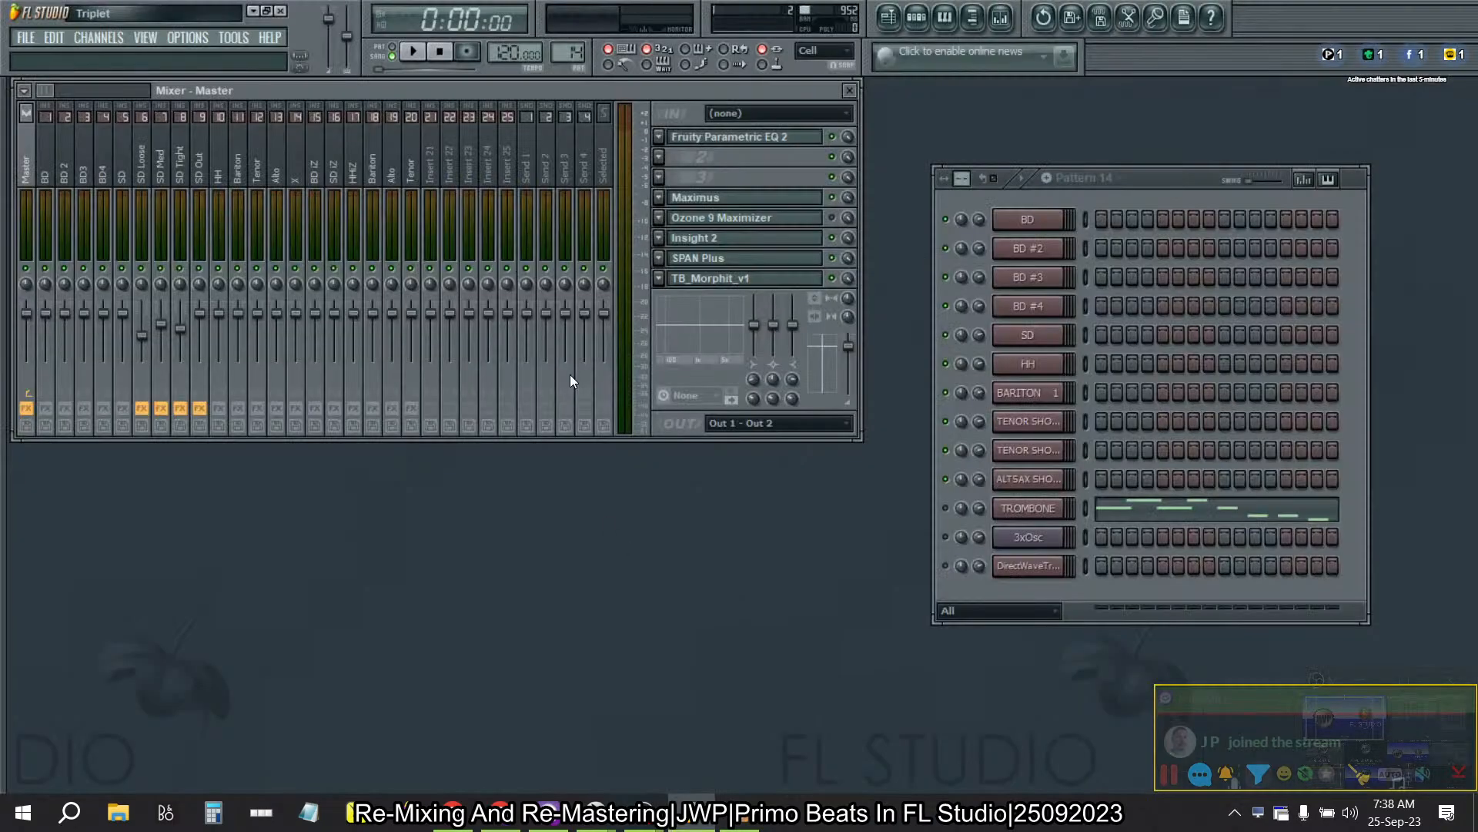
pyautogui.click(118, 812)
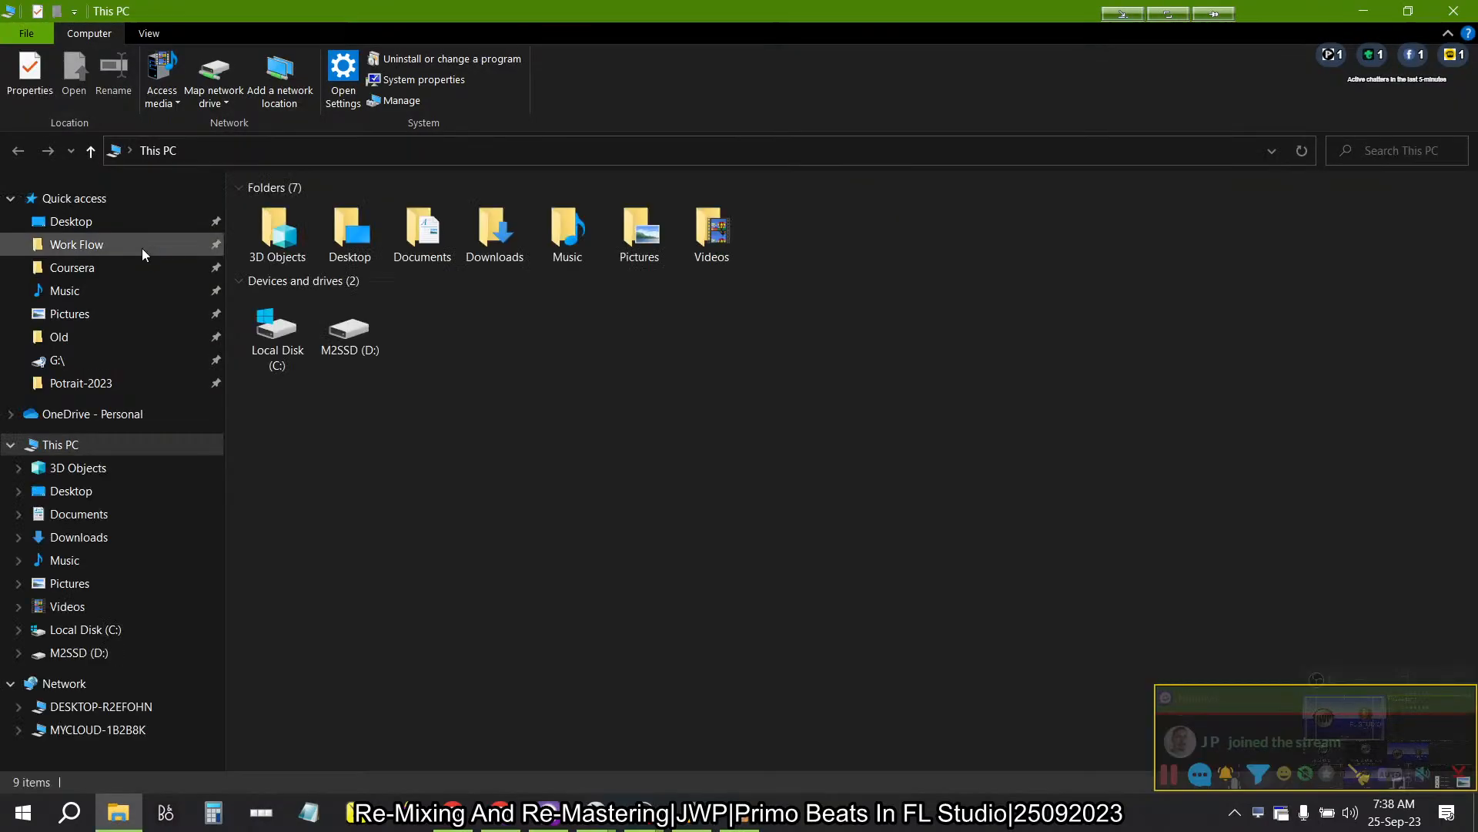
pyautogui.click(115, 244)
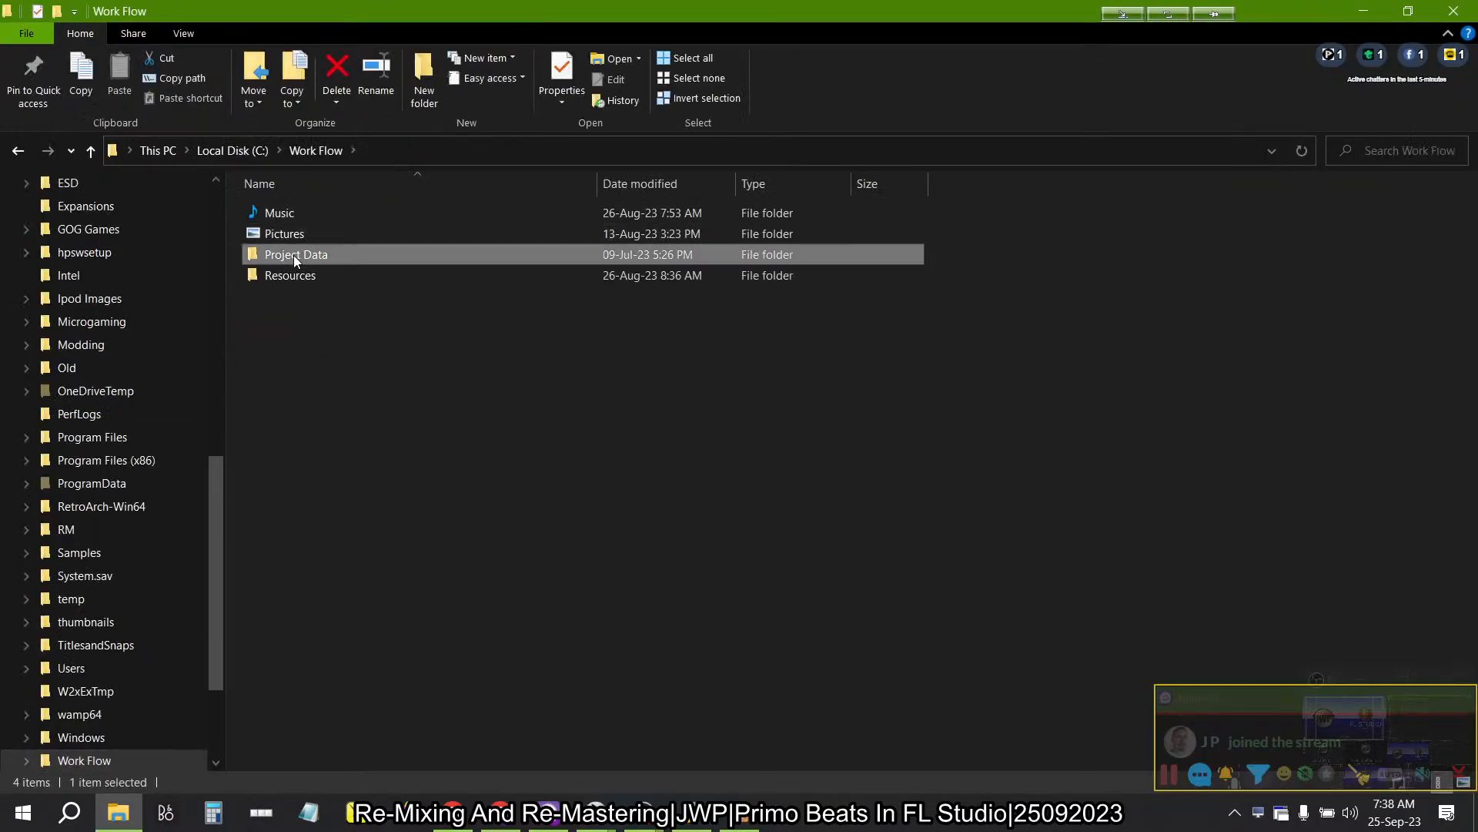
pyautogui.doubleClick(293, 255)
pyautogui.doubleClick(309, 255)
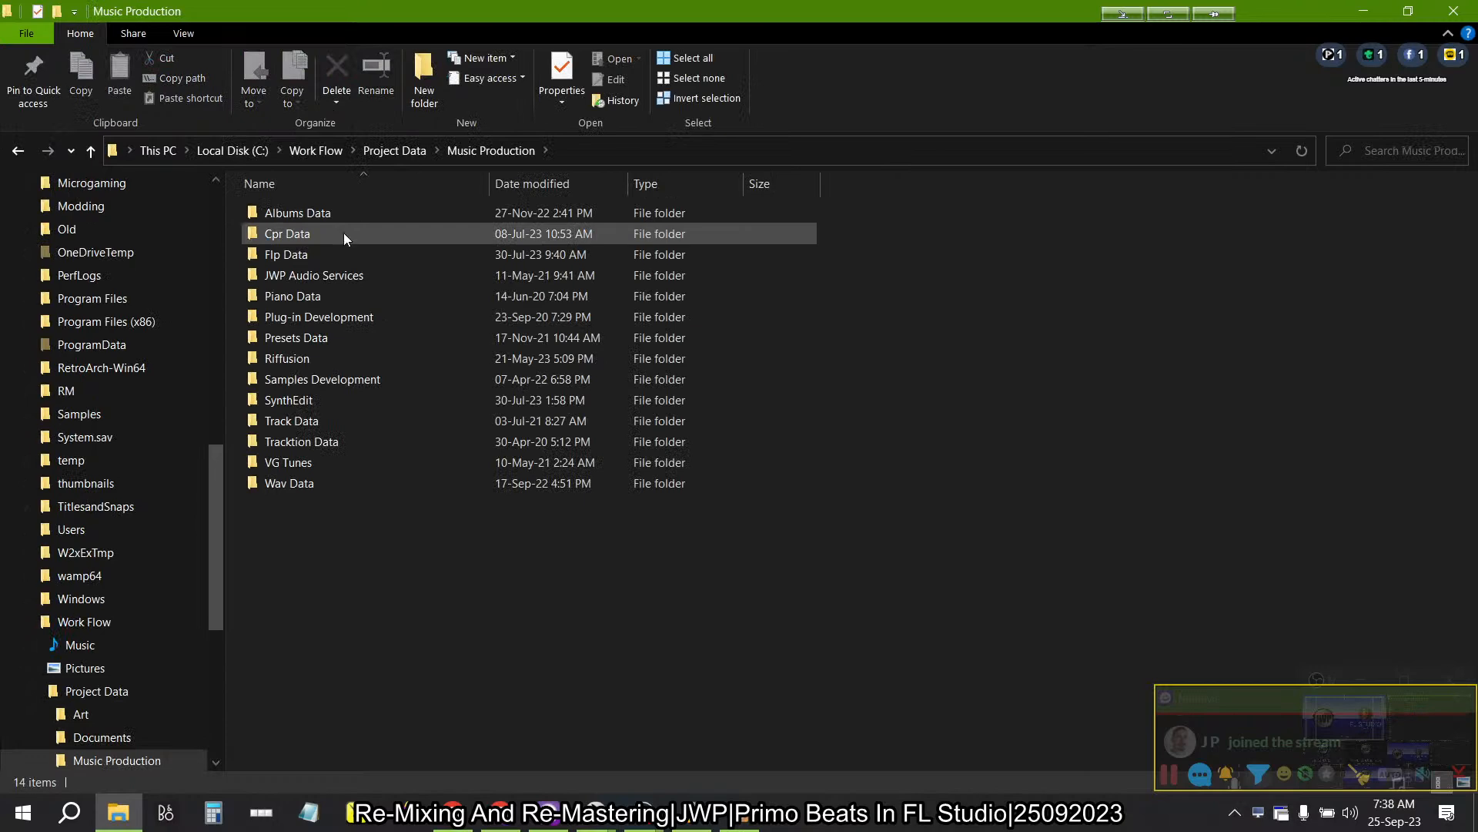
pyautogui.doubleClick(311, 213)
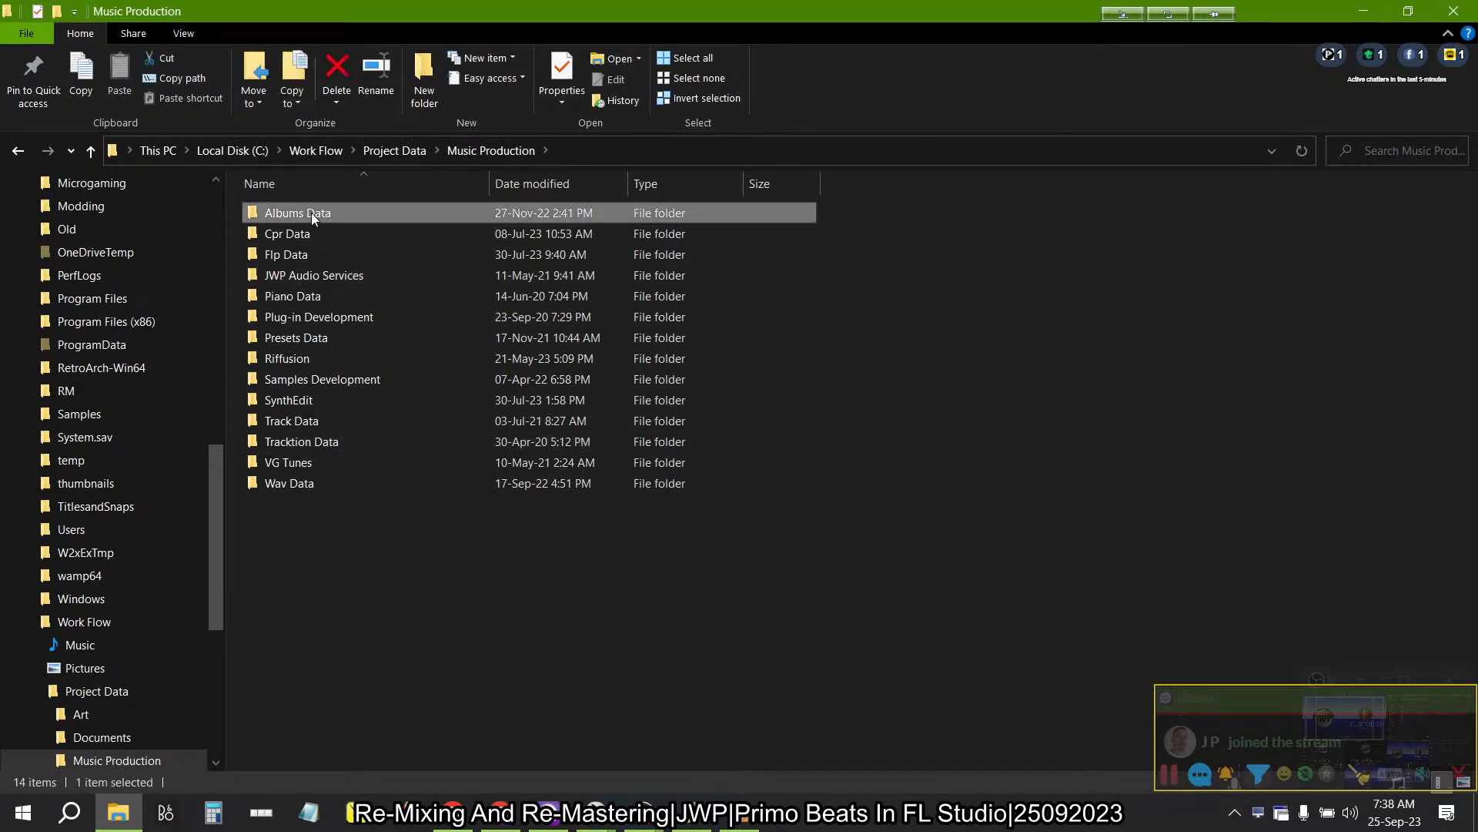
pyautogui.click(307, 233)
pyautogui.doubleClick(306, 233)
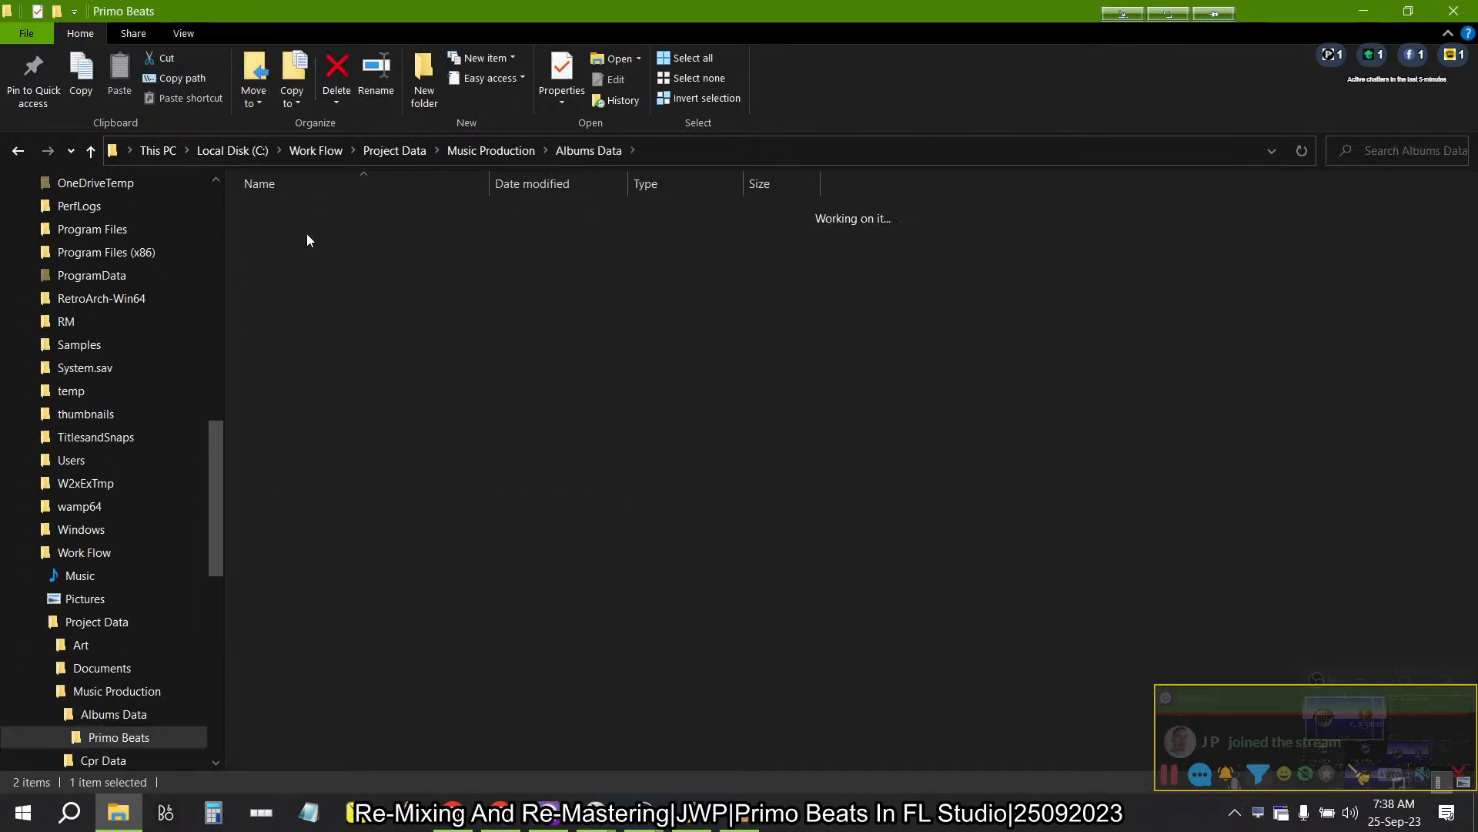
pyautogui.click(290, 355)
pyautogui.doubleClick(290, 356)
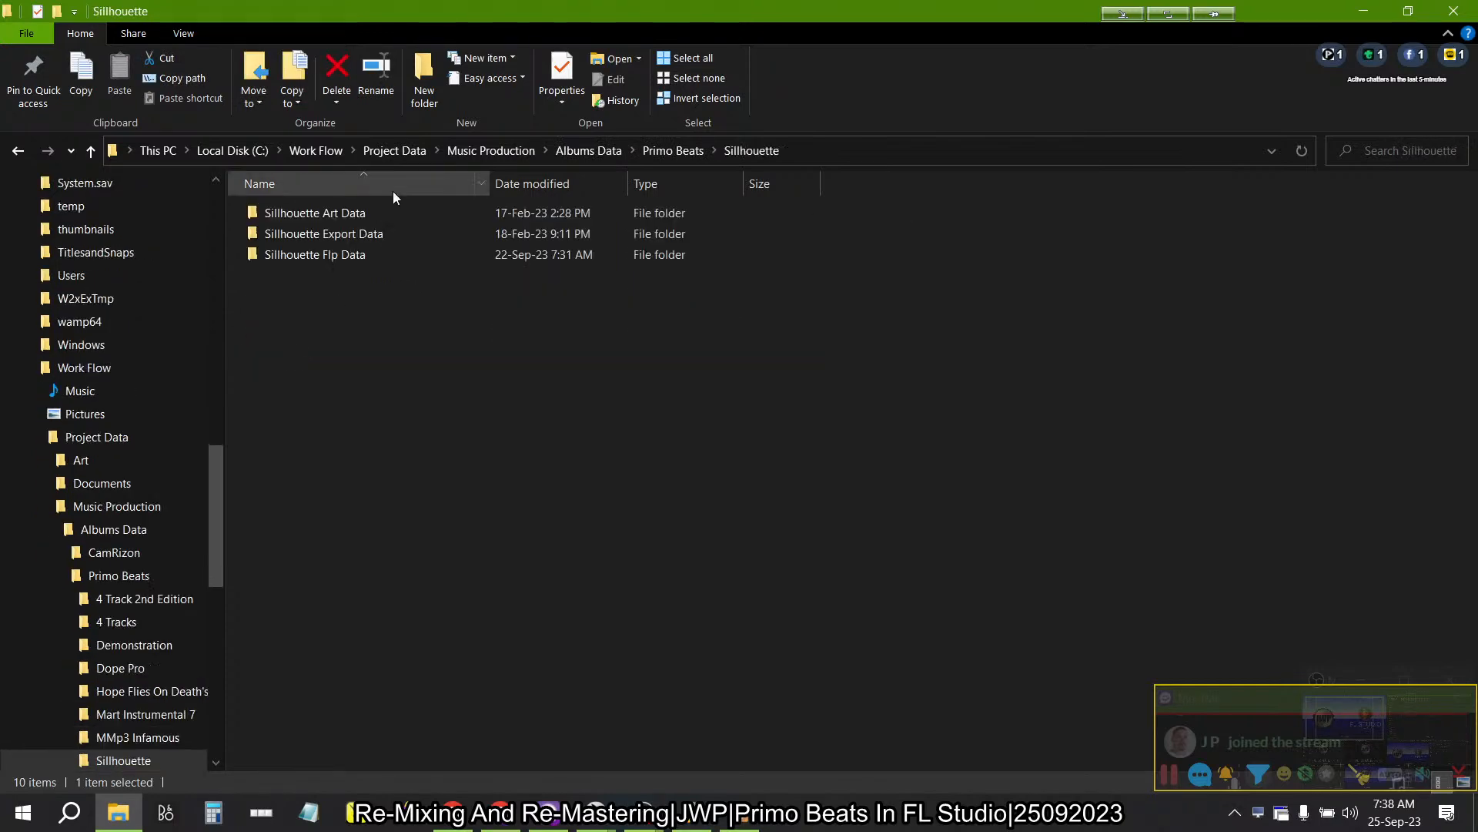
# - Open the Audio Data folder inside Sillhouette Flp Data > Triplet and snap the Explorer window to half of the screen
pyautogui.doubleClick(323, 216)
pyautogui.click(321, 217)
pyautogui.doubleClick(321, 217)
pyautogui.doubleClick(320, 216)
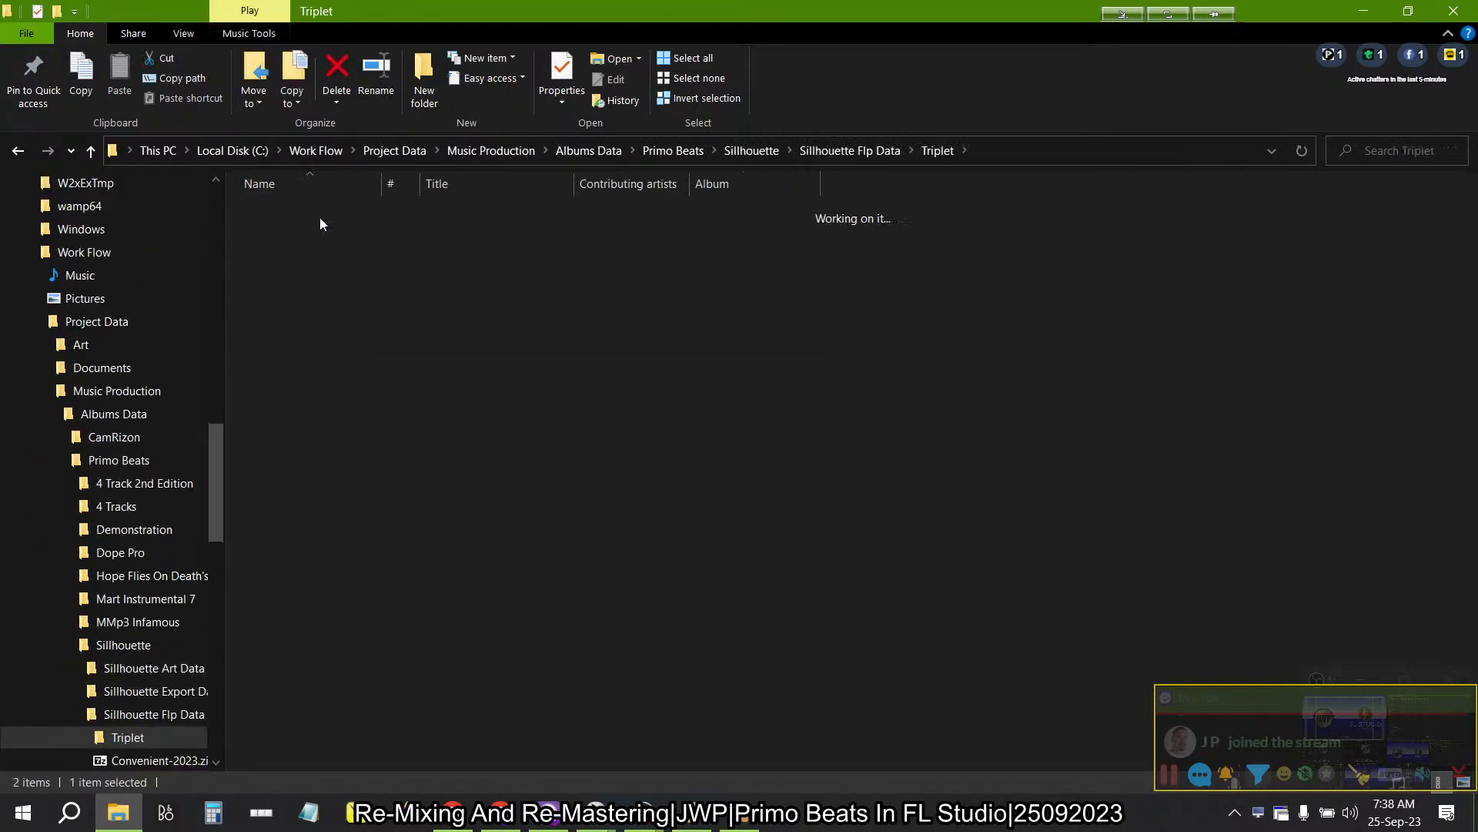
pyautogui.click(320, 216)
pyautogui.press('super+Right')
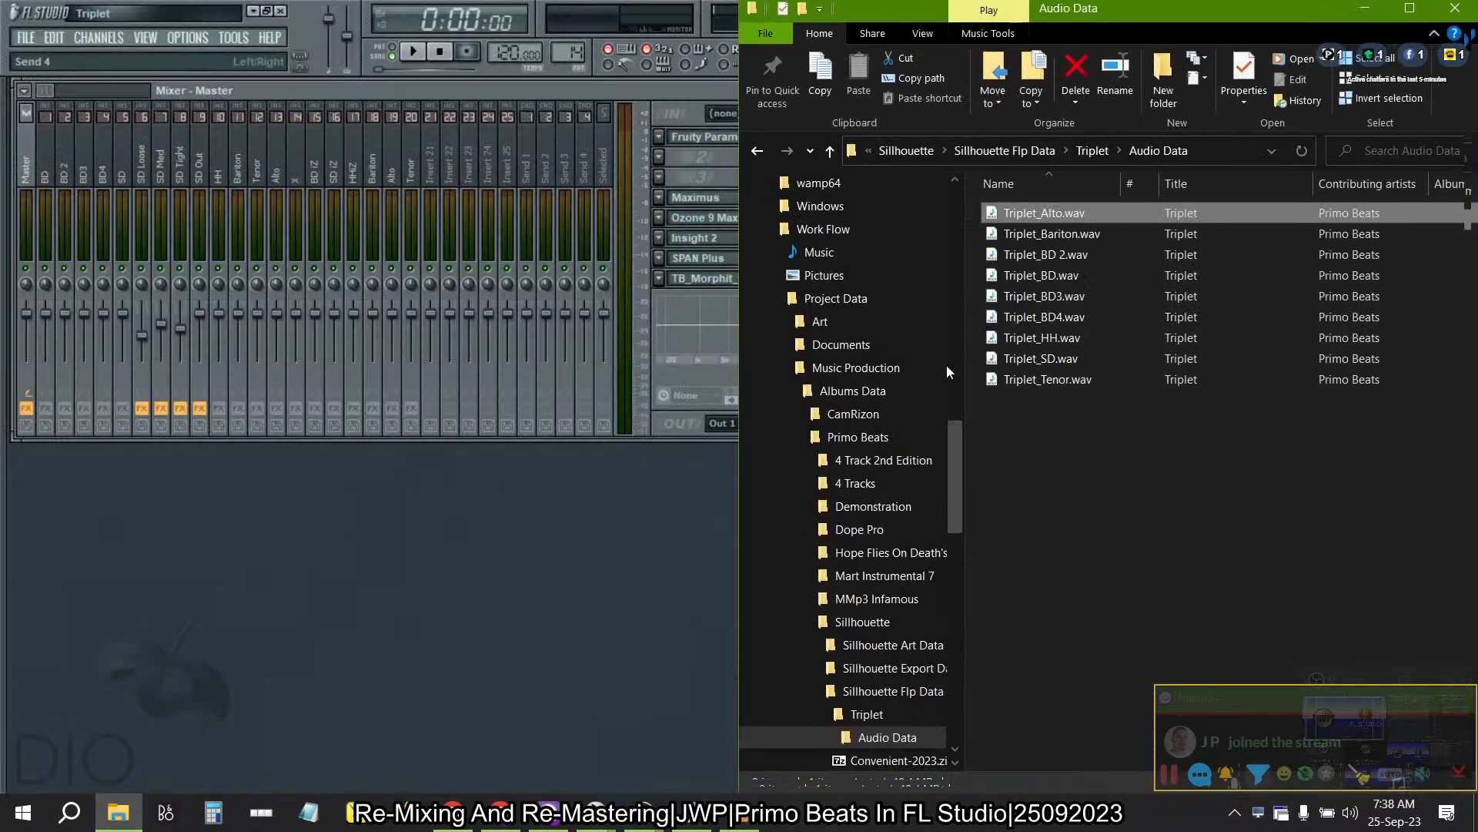
# - Add all the Triplet stem WAV files from Audio Data to the RX 9 Batch Processor's input list
pyautogui.keyDown('shift'); pyautogui.click(1120, 379); pyautogui.keyUp('shift')
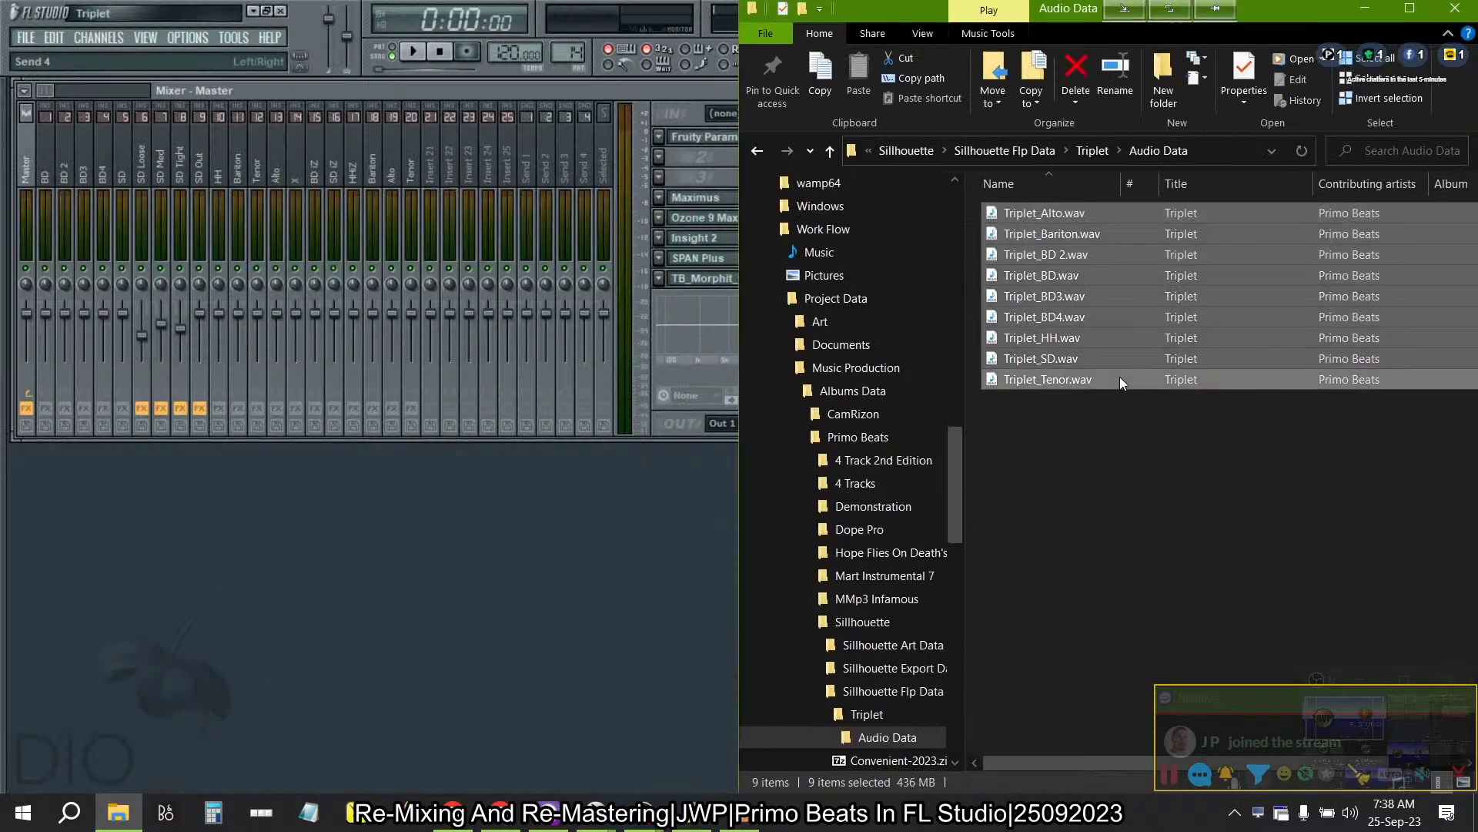
pyautogui.hotkey('alt', 'Tab')
pyautogui.hotkey('alt', 'Tab')
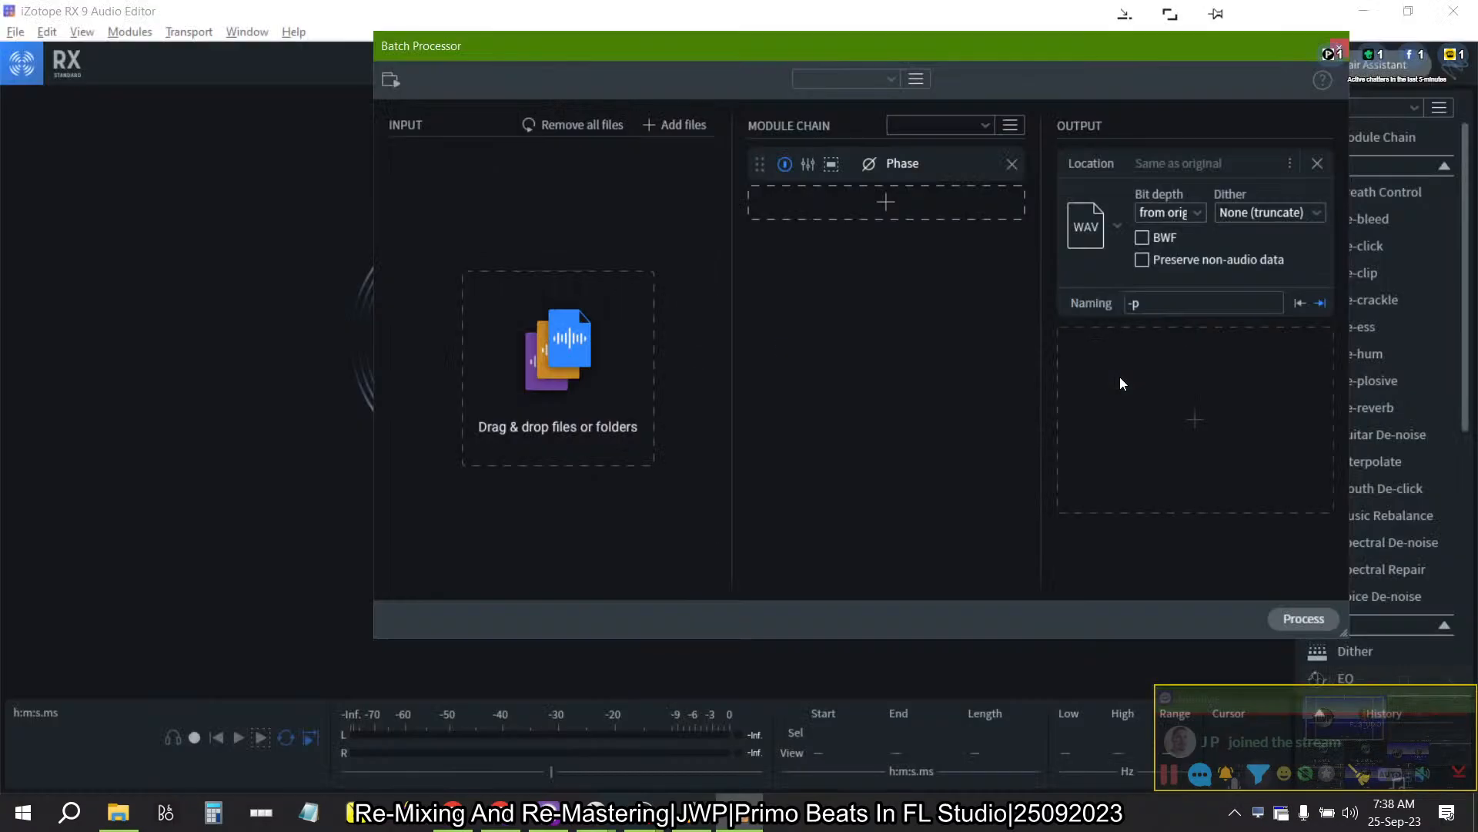
pyautogui.hotkey('alt', 'Tab')
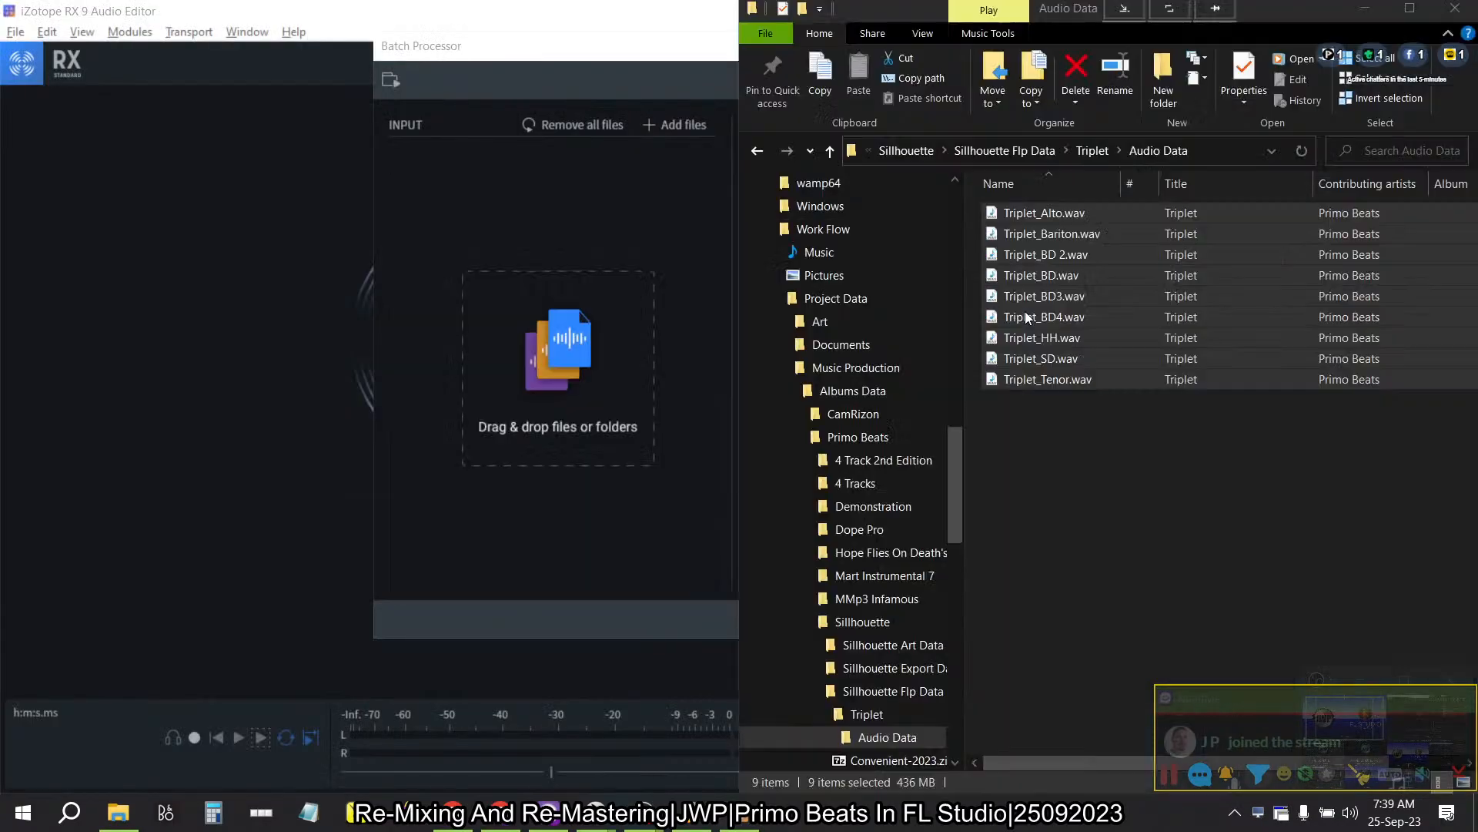
pyautogui.moveTo(1115, 277); pyautogui.dragTo(556, 265)
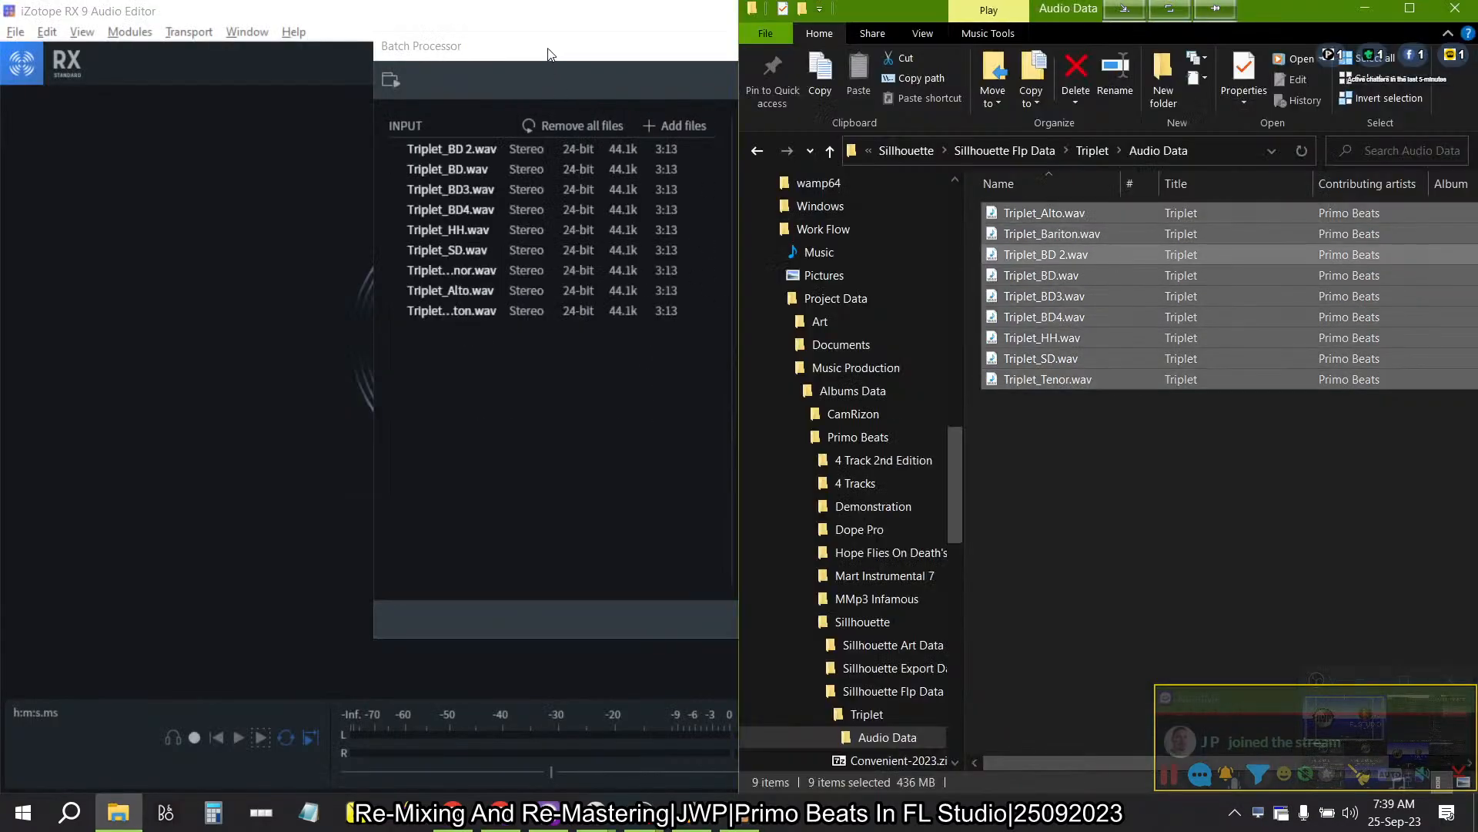
pyautogui.hotkey('alt', 'Tab')
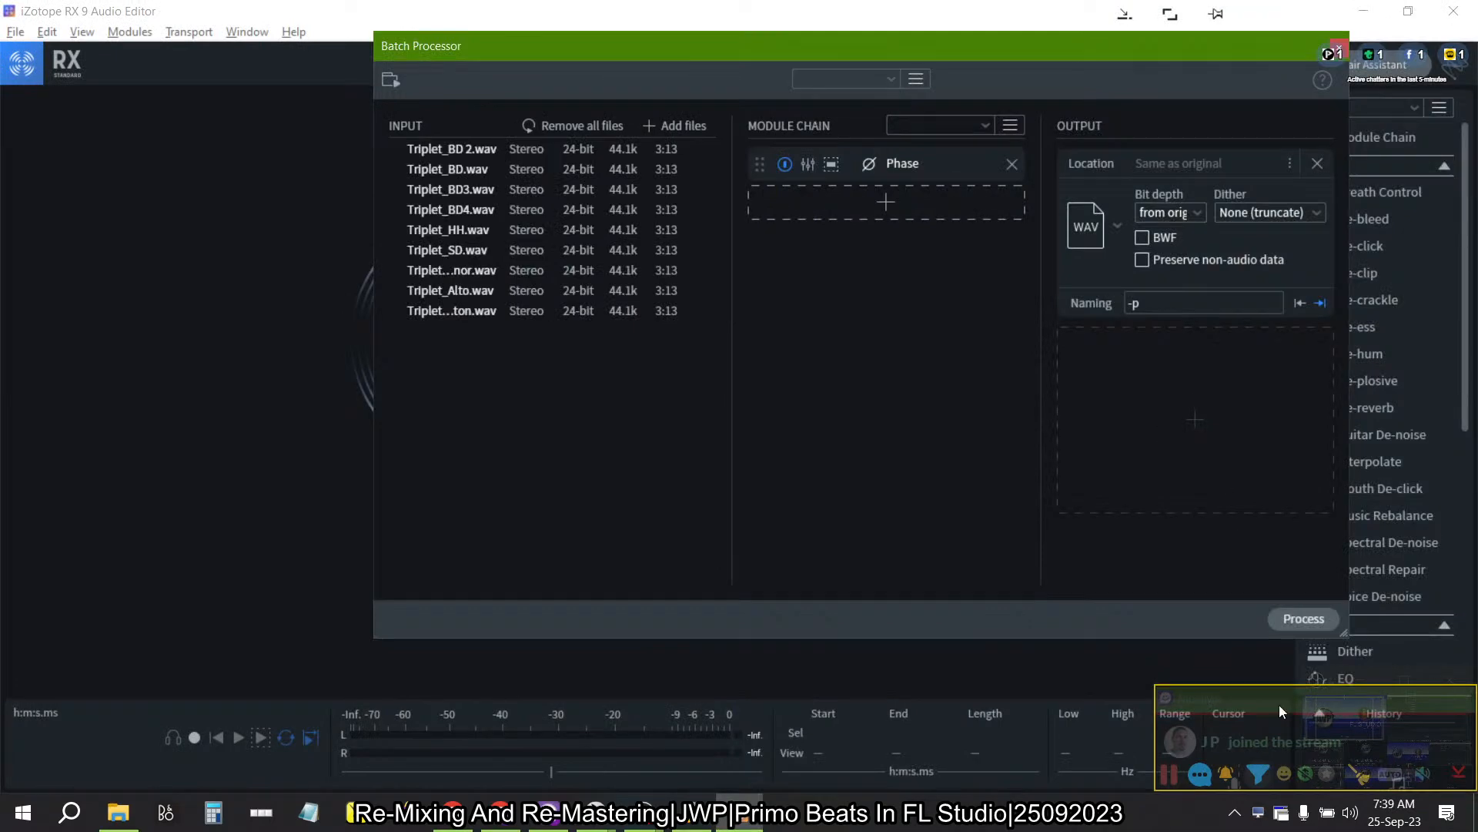
# - Run the batch processing on the listed Triplet stems, switch to FL Studio and select the empty Pattern 21
pyautogui.click(1305, 619)
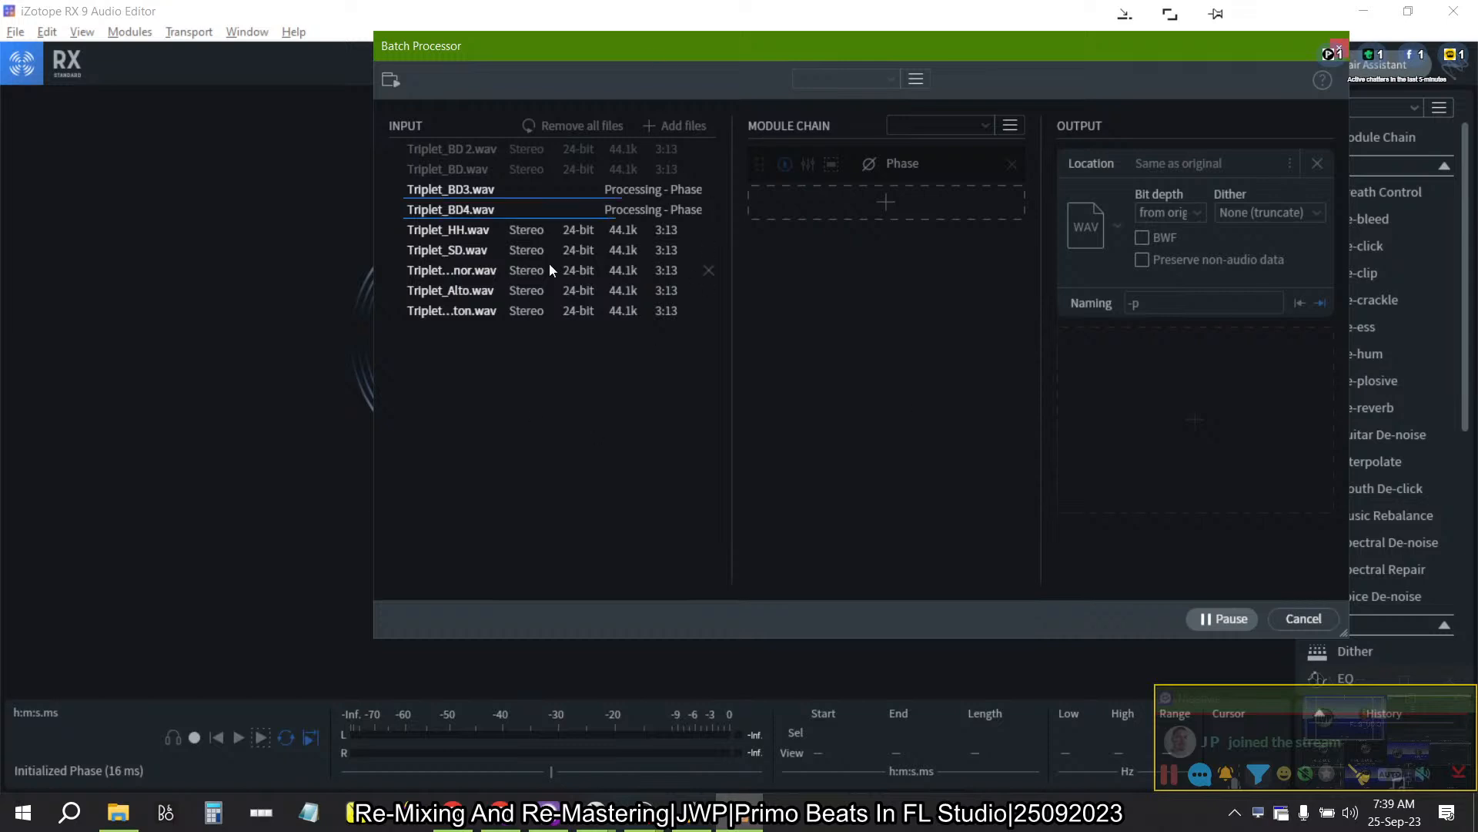
pyautogui.click(691, 815)
pyautogui.click(46, 166)
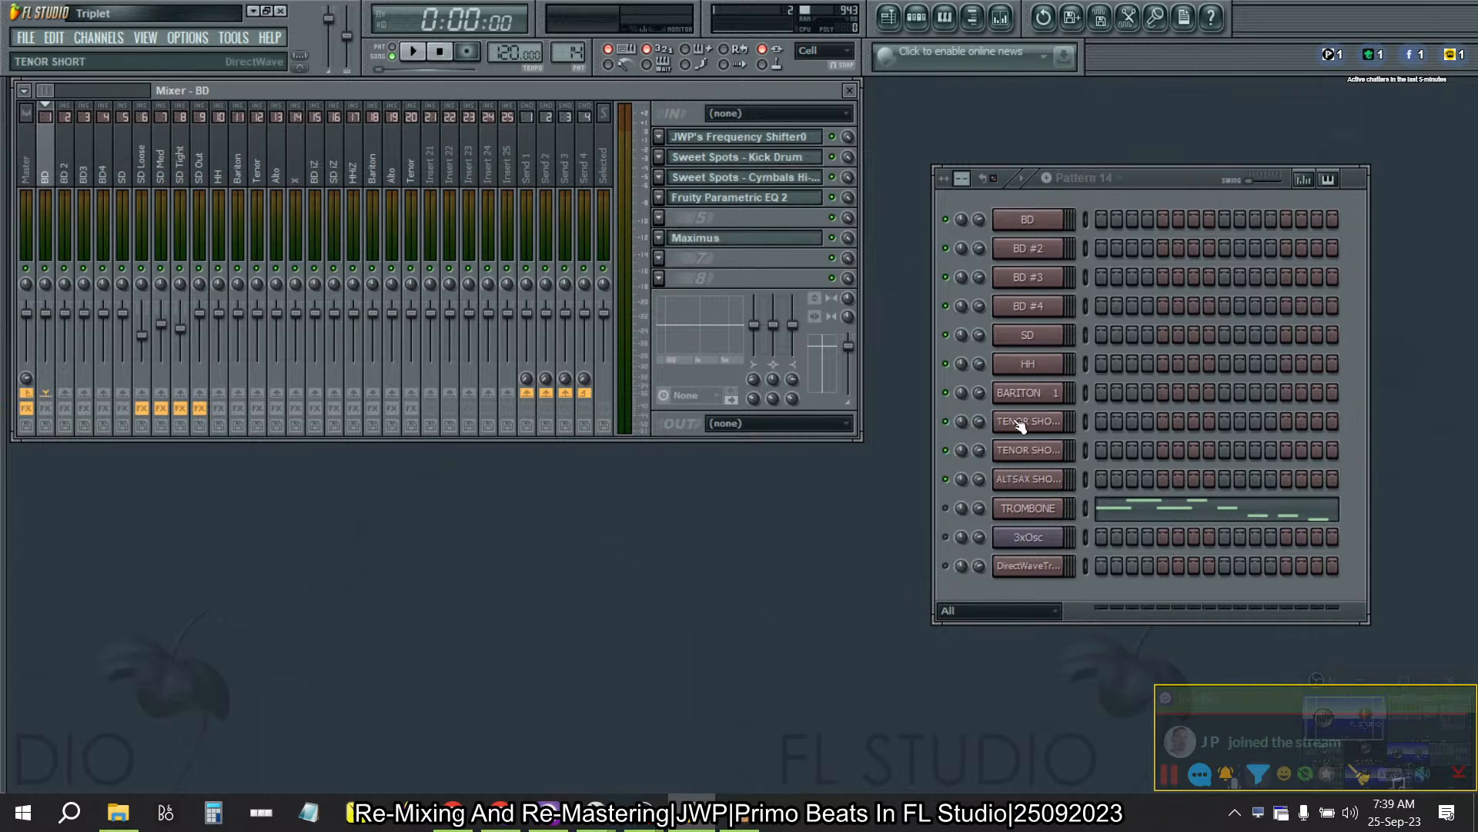
pyautogui.click(1046, 182)
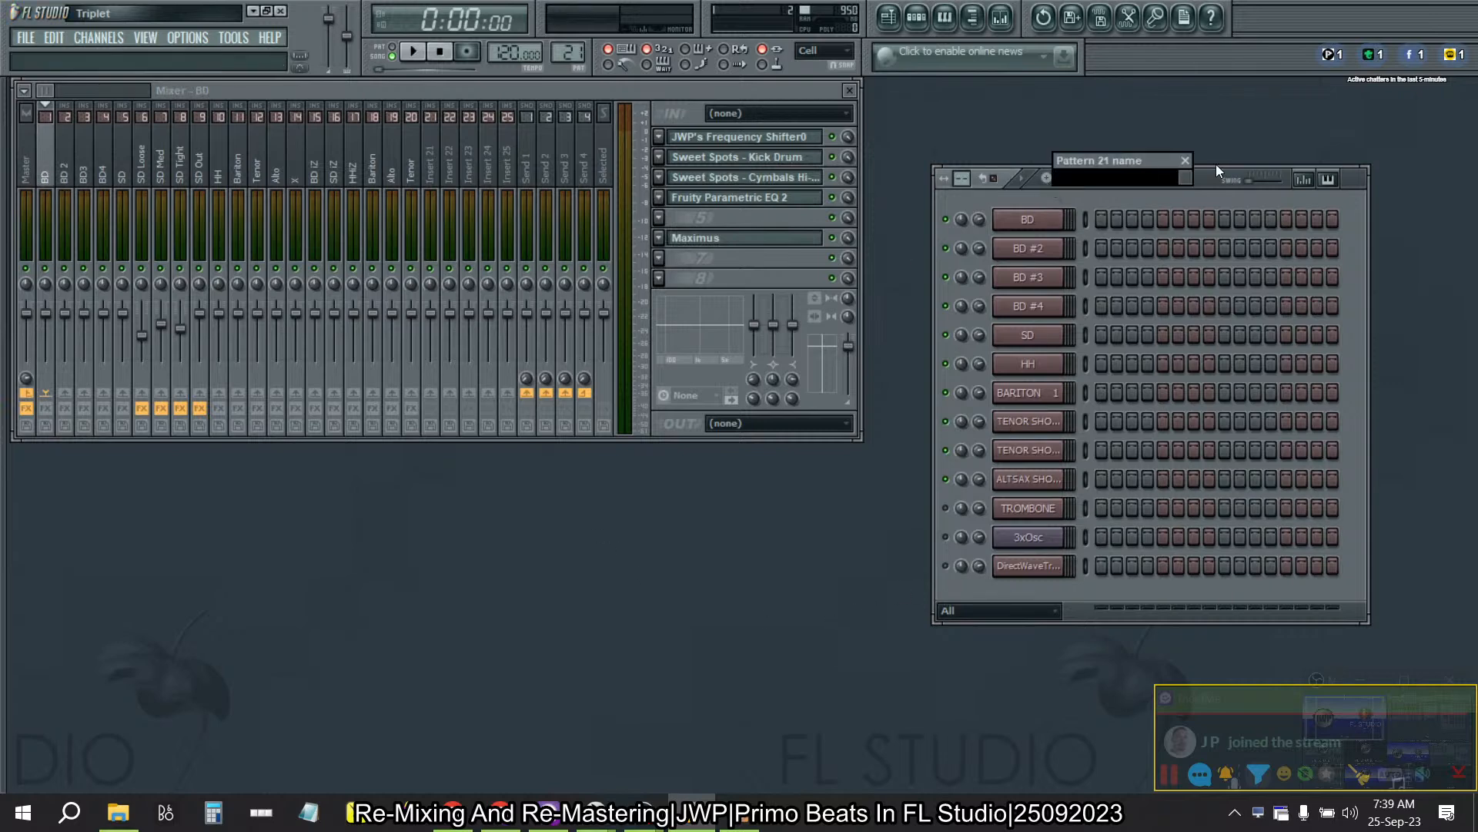
pyautogui.click(1187, 162)
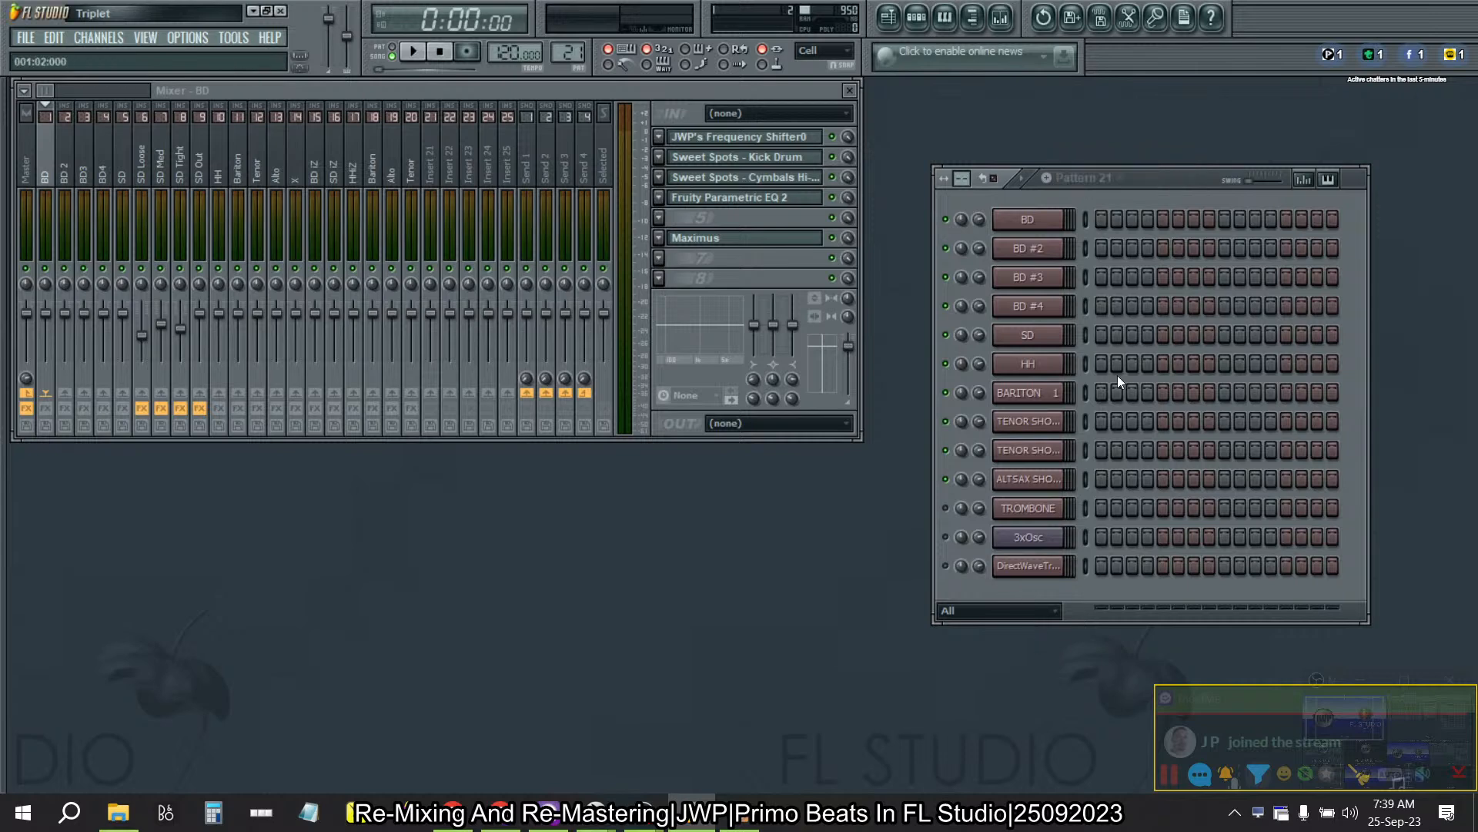
# - Insert an Audio Clip channel in the step sequencer and move it to the end of the channel list
pyautogui.rightClick(1053, 565)
pyautogui.moveTo(1121, 716)
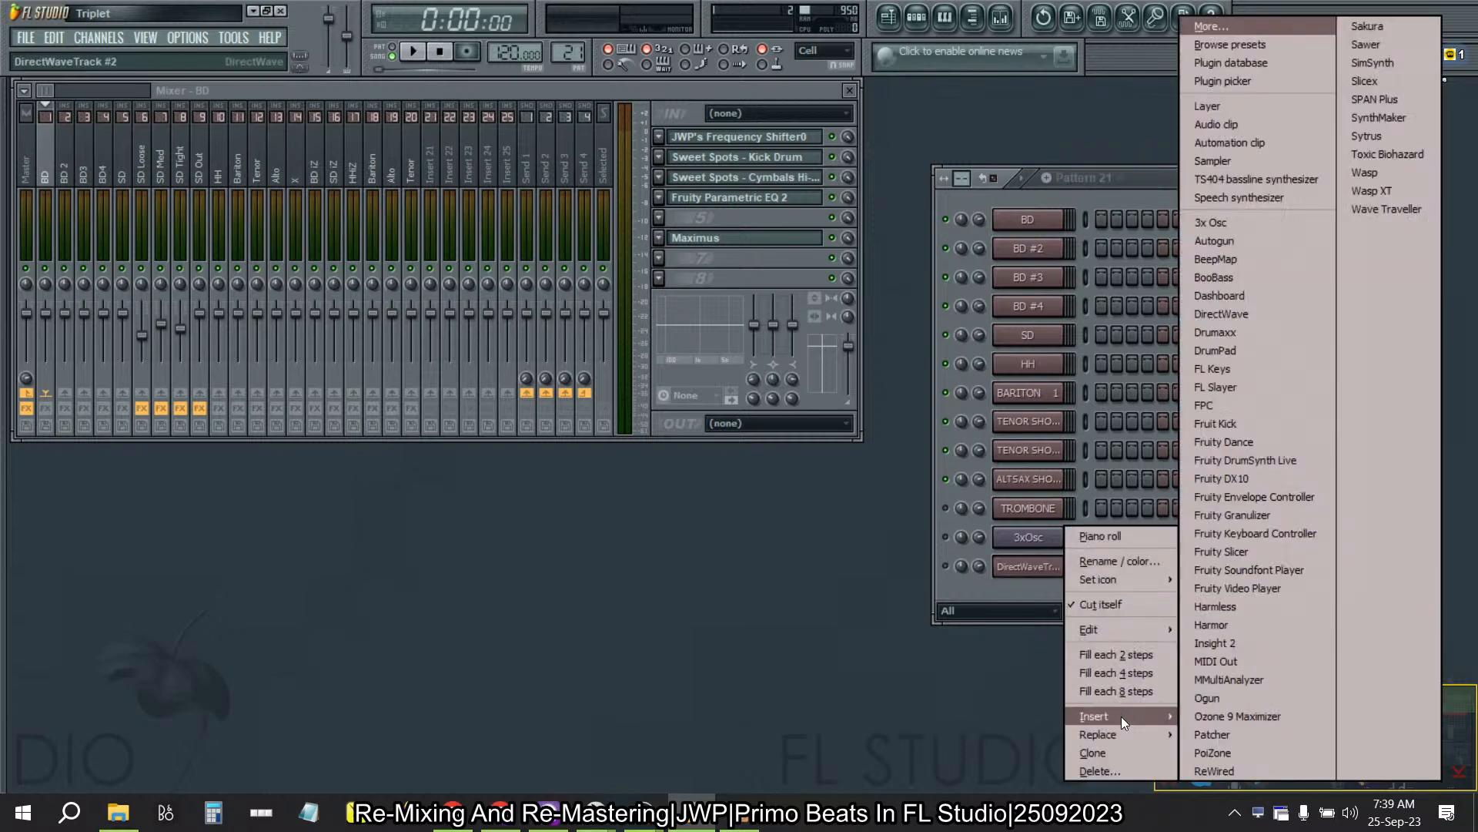
pyautogui.click(1239, 123)
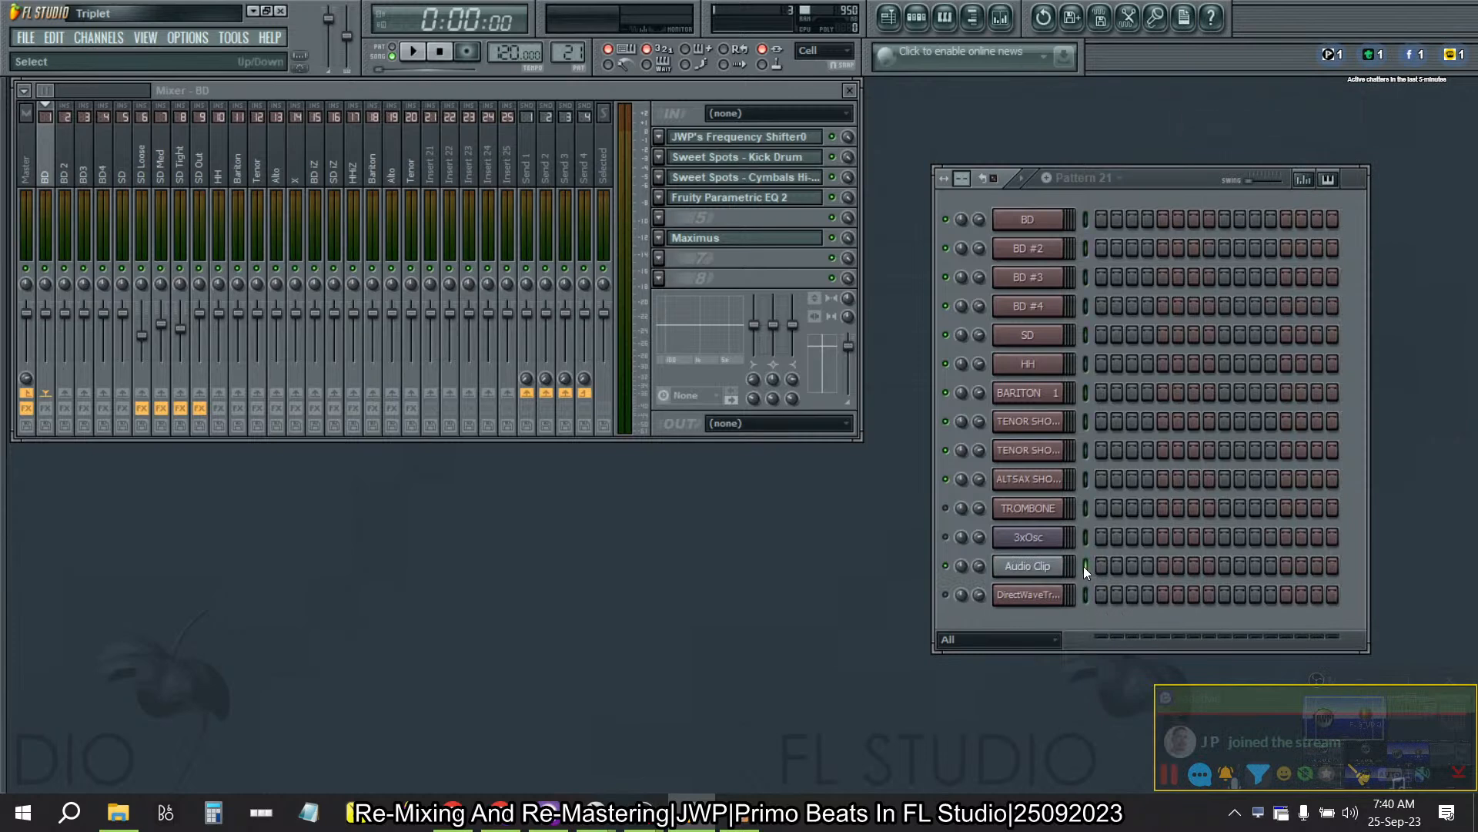
pyautogui.scroll(-1, 1083, 566)
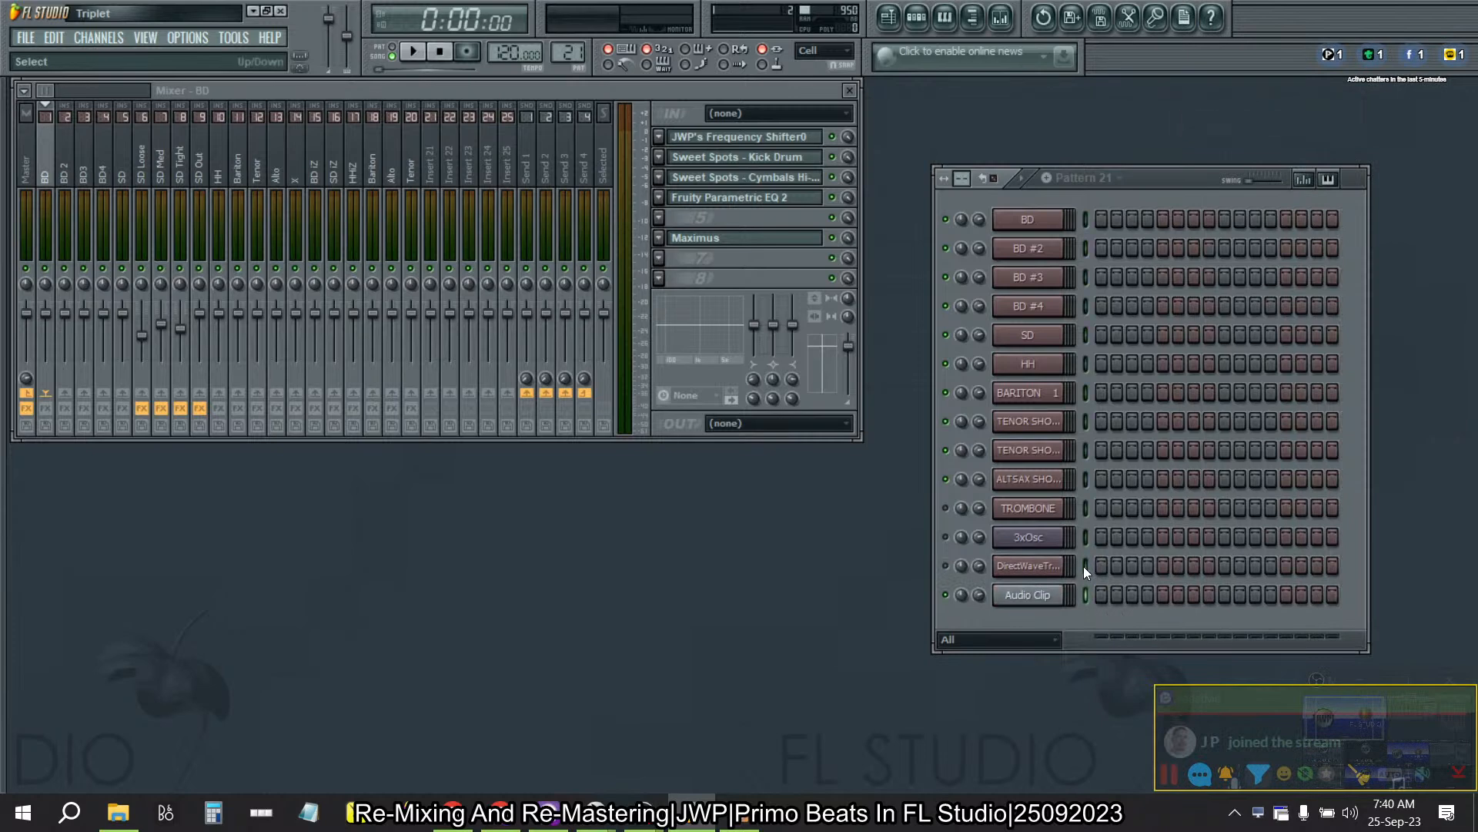
pyautogui.click(1046, 594)
pyautogui.click(919, 326)
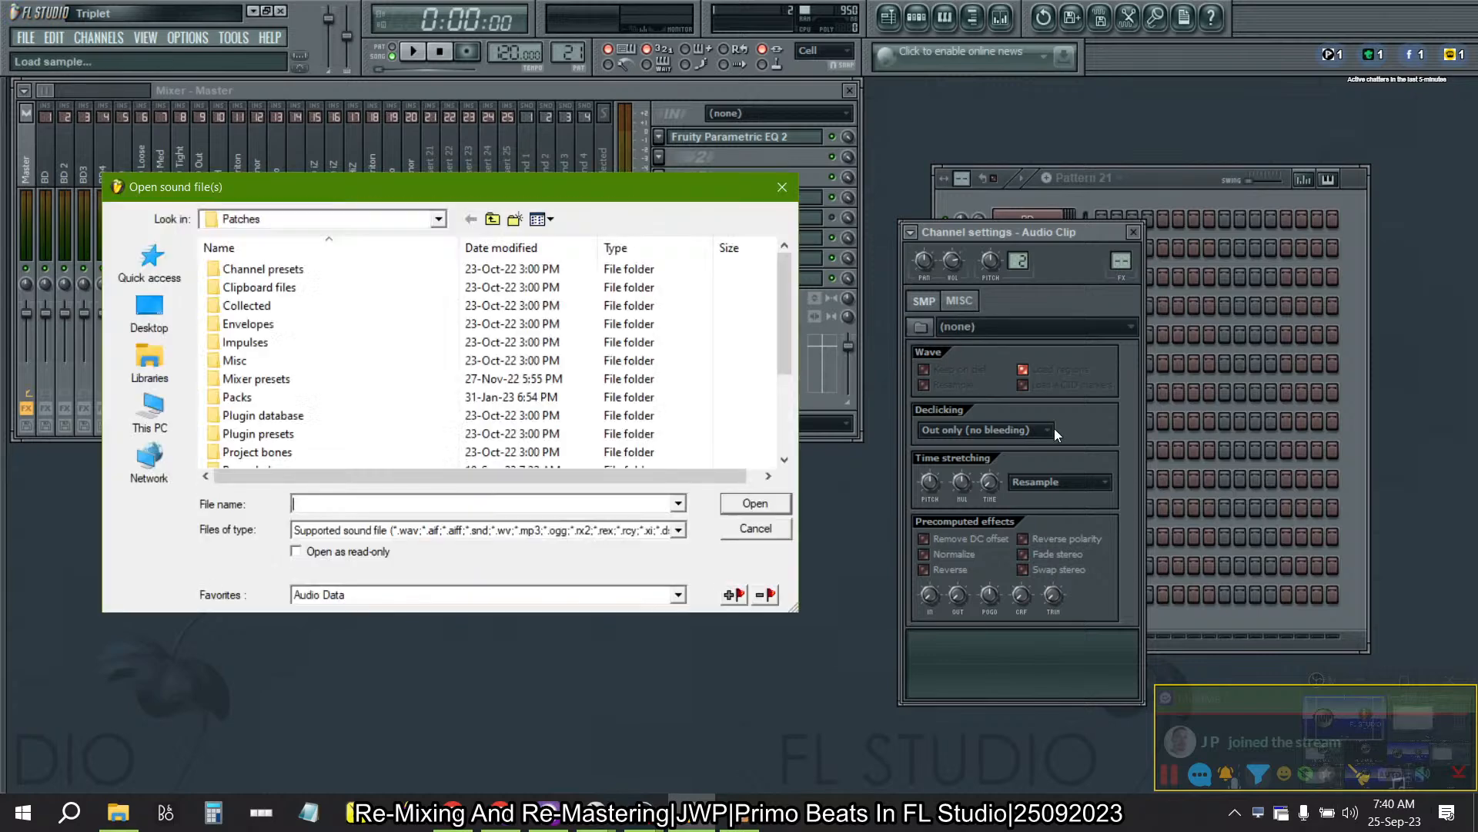
pyautogui.scroll(-3, 527, 358)
pyautogui.scroll(3, 527, 358)
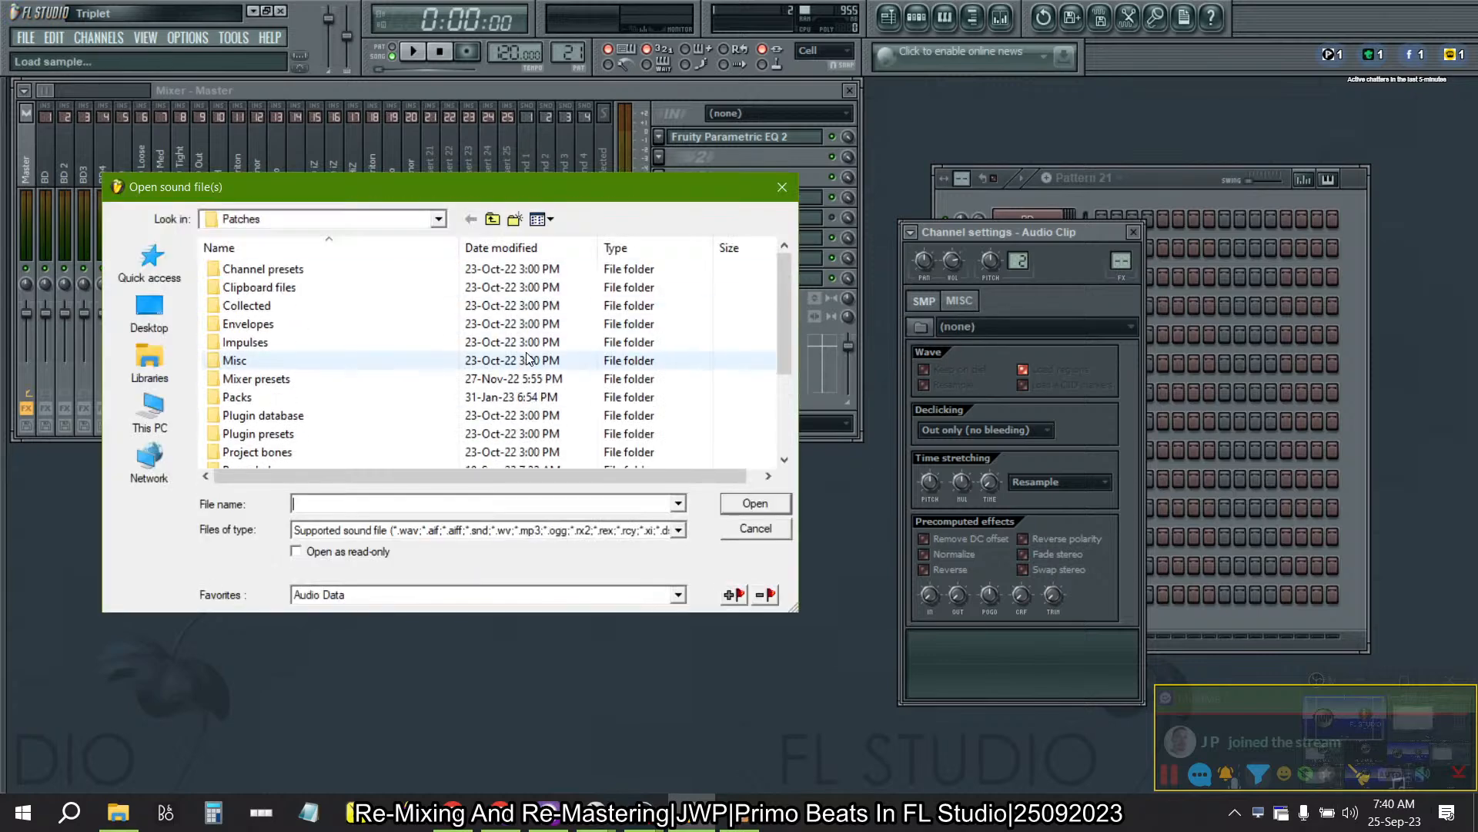
pyautogui.click(493, 219)
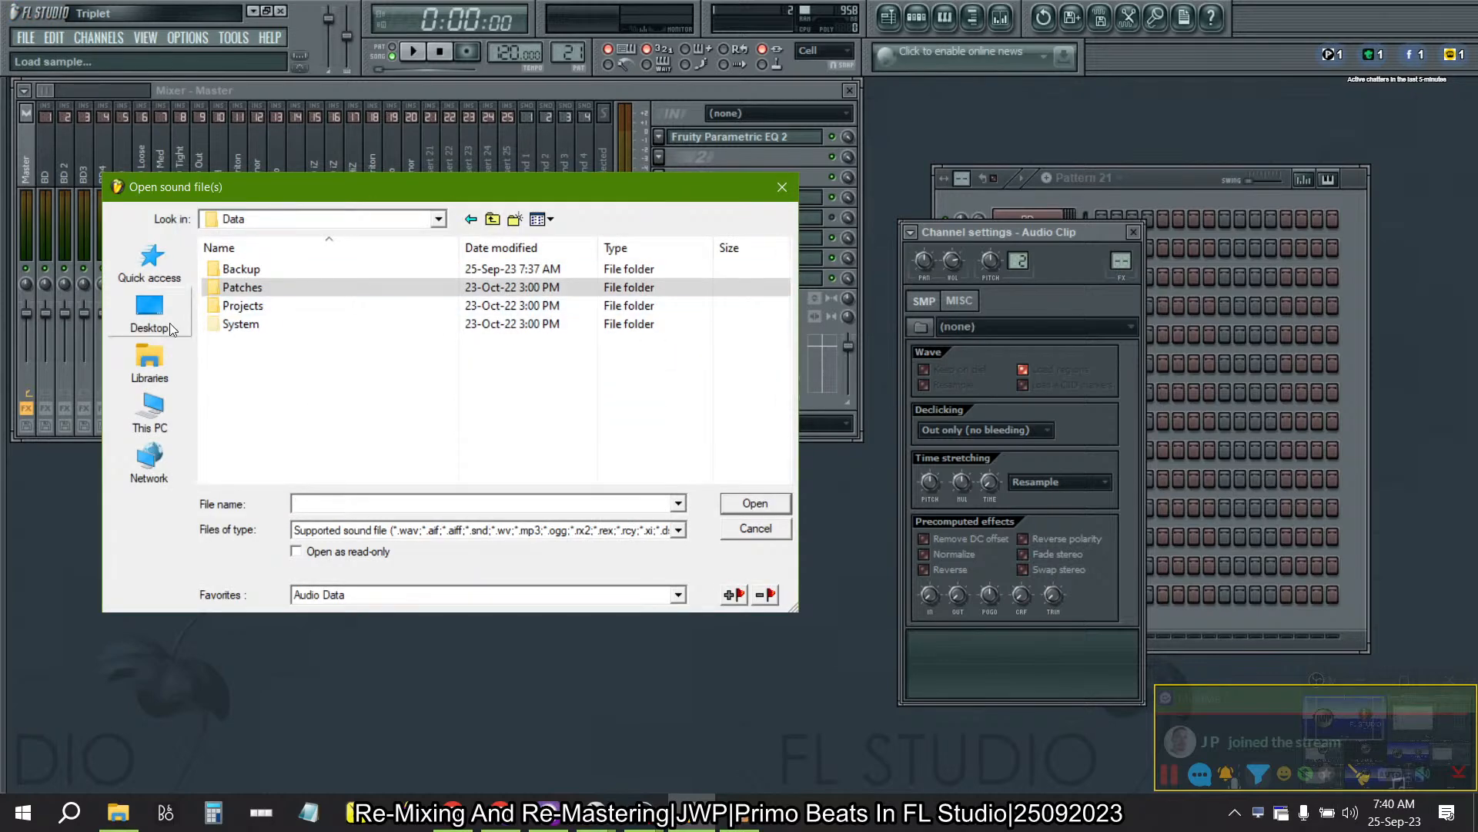
pyautogui.click(488, 220)
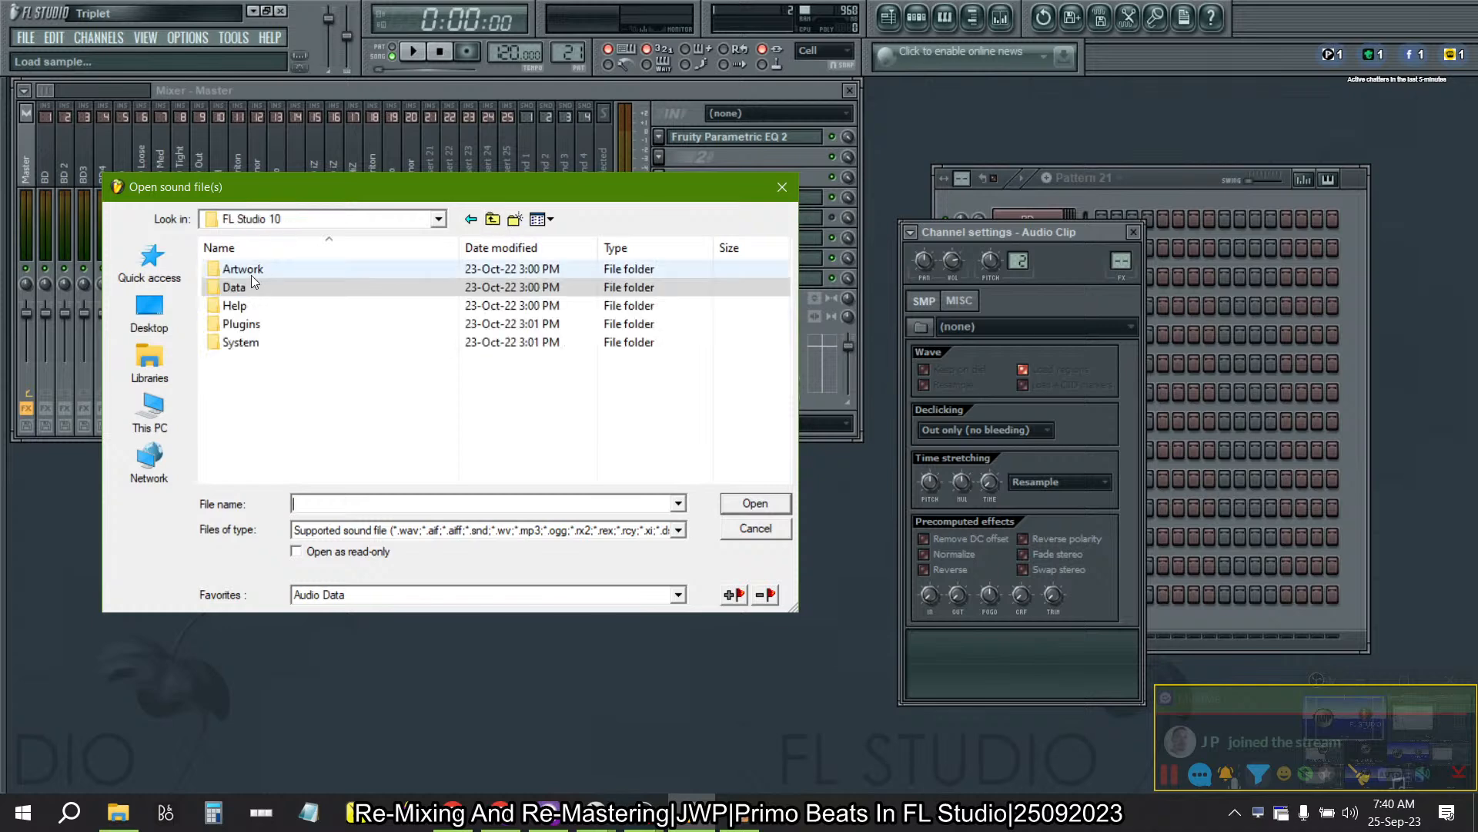
pyautogui.click(150, 362)
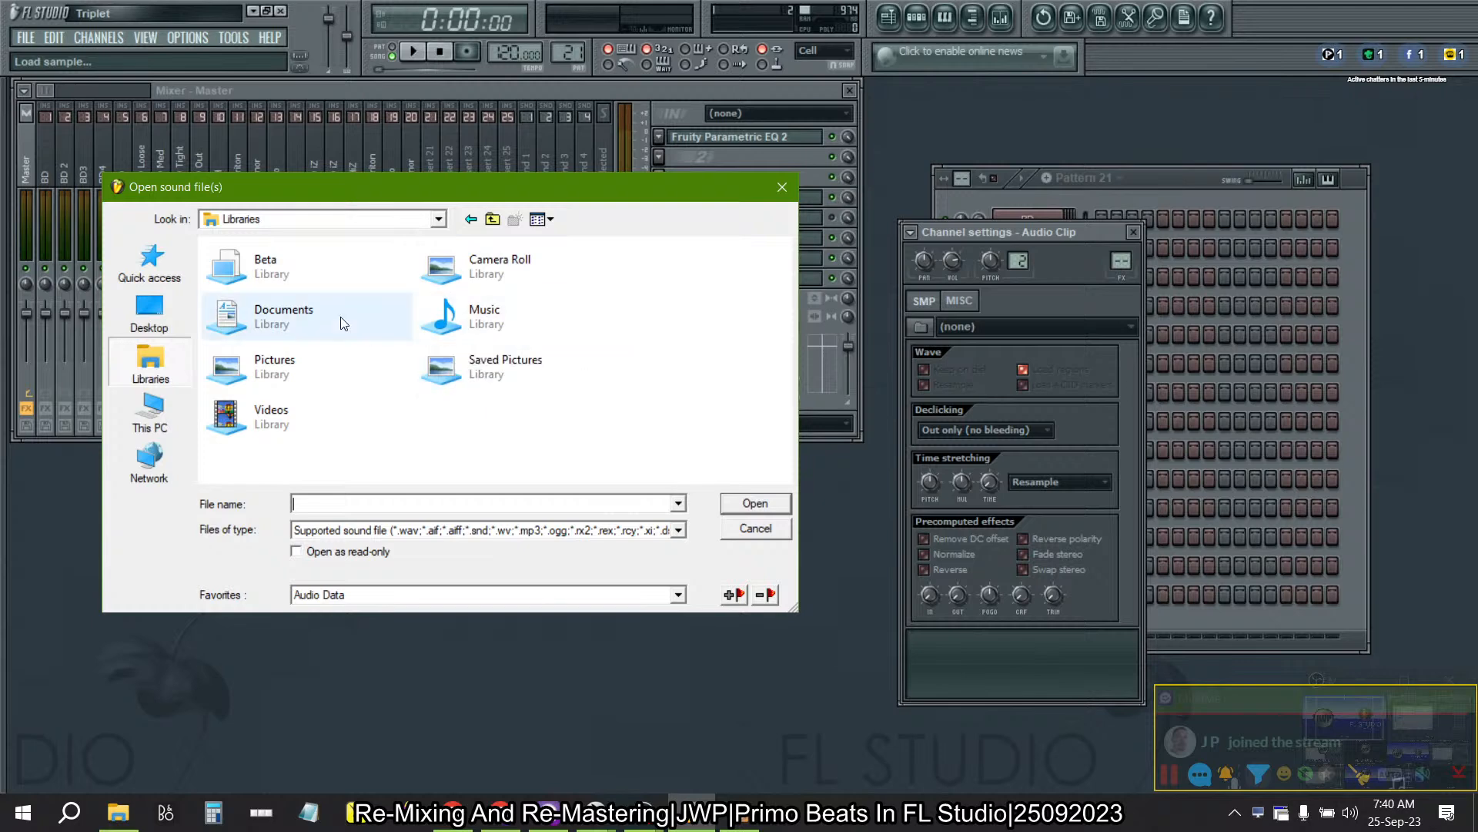
pyautogui.click(150, 416)
pyautogui.scroll(-1, 365, 407)
pyautogui.doubleClick(316, 437)
pyautogui.scroll(-5, 505, 443)
pyautogui.scroll(-2, 462, 446)
pyautogui.doubleClick(362, 431)
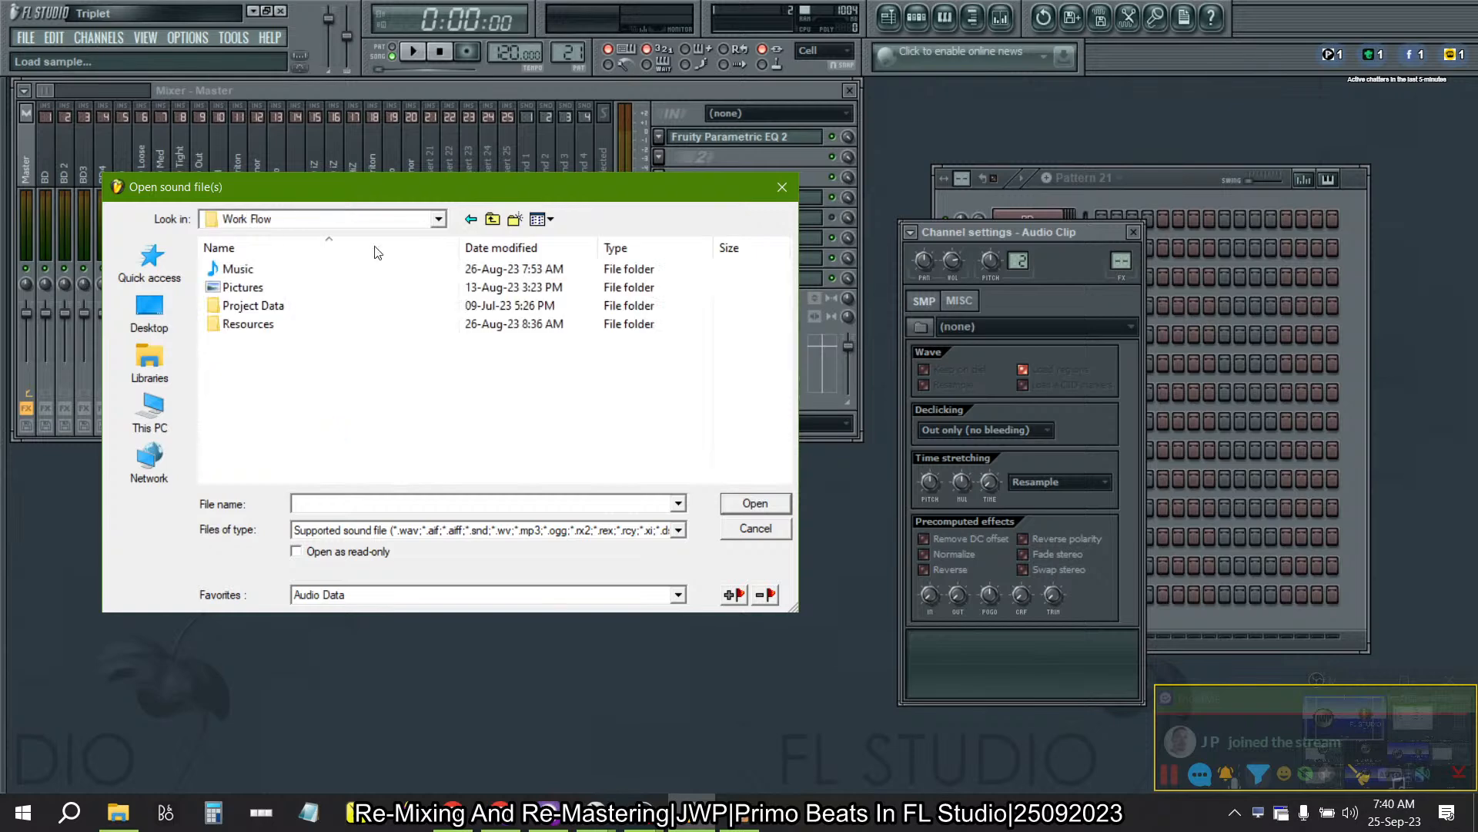
pyautogui.doubleClick(261, 308)
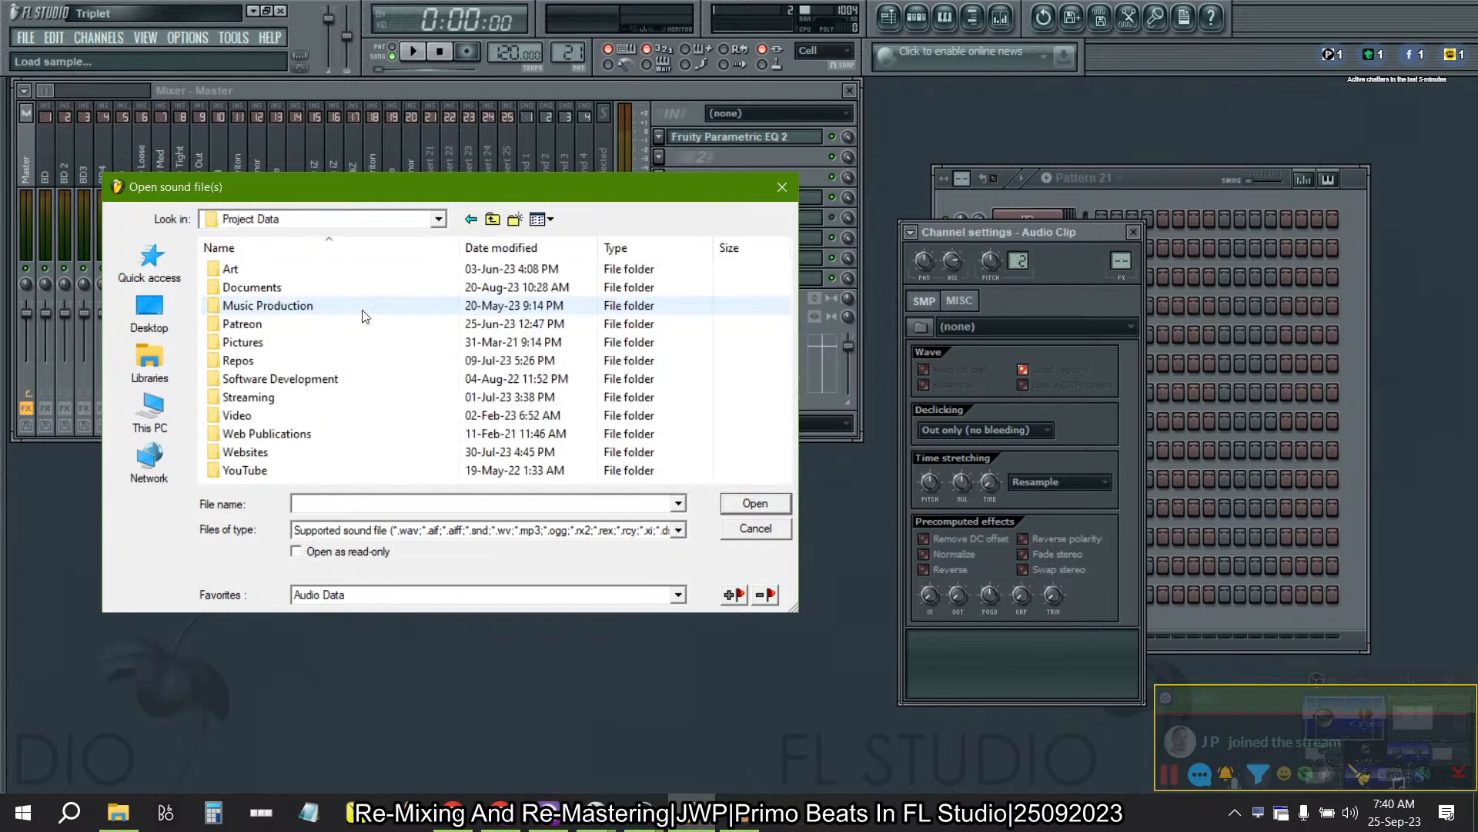
pyautogui.doubleClick(302, 307)
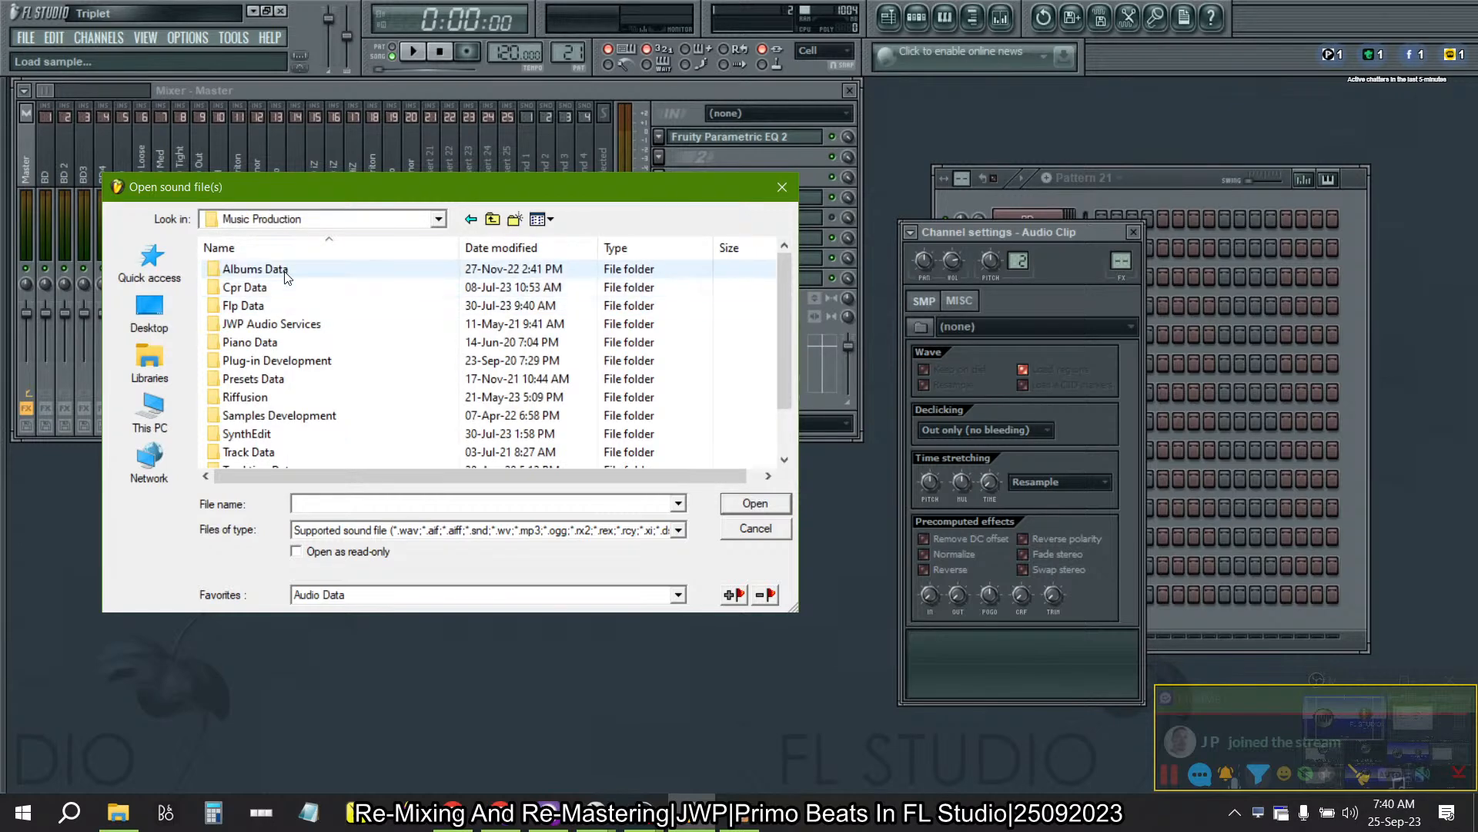
pyautogui.doubleClick(284, 277)
pyautogui.doubleClick(269, 287)
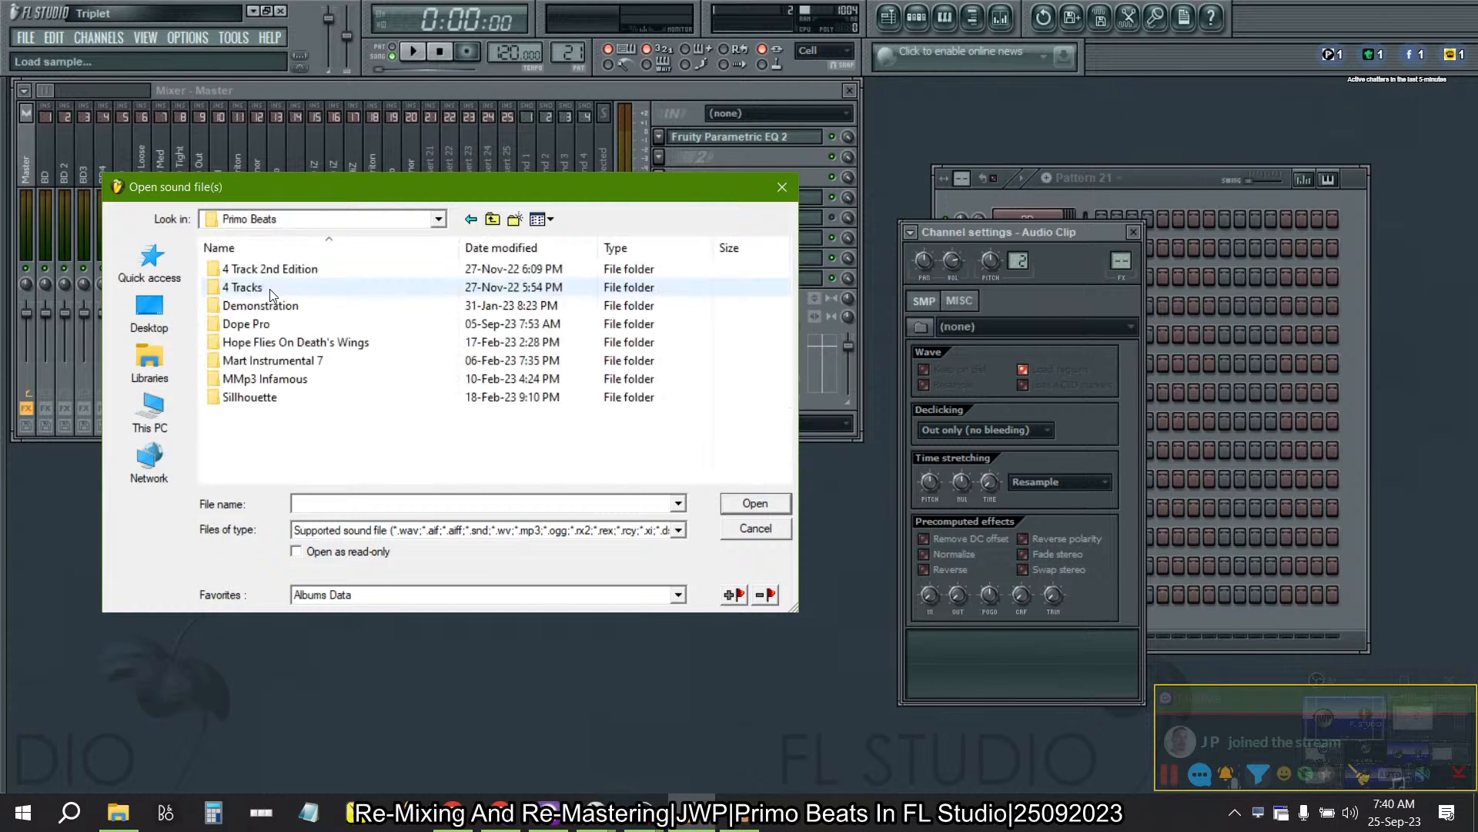
pyautogui.doubleClick(271, 398)
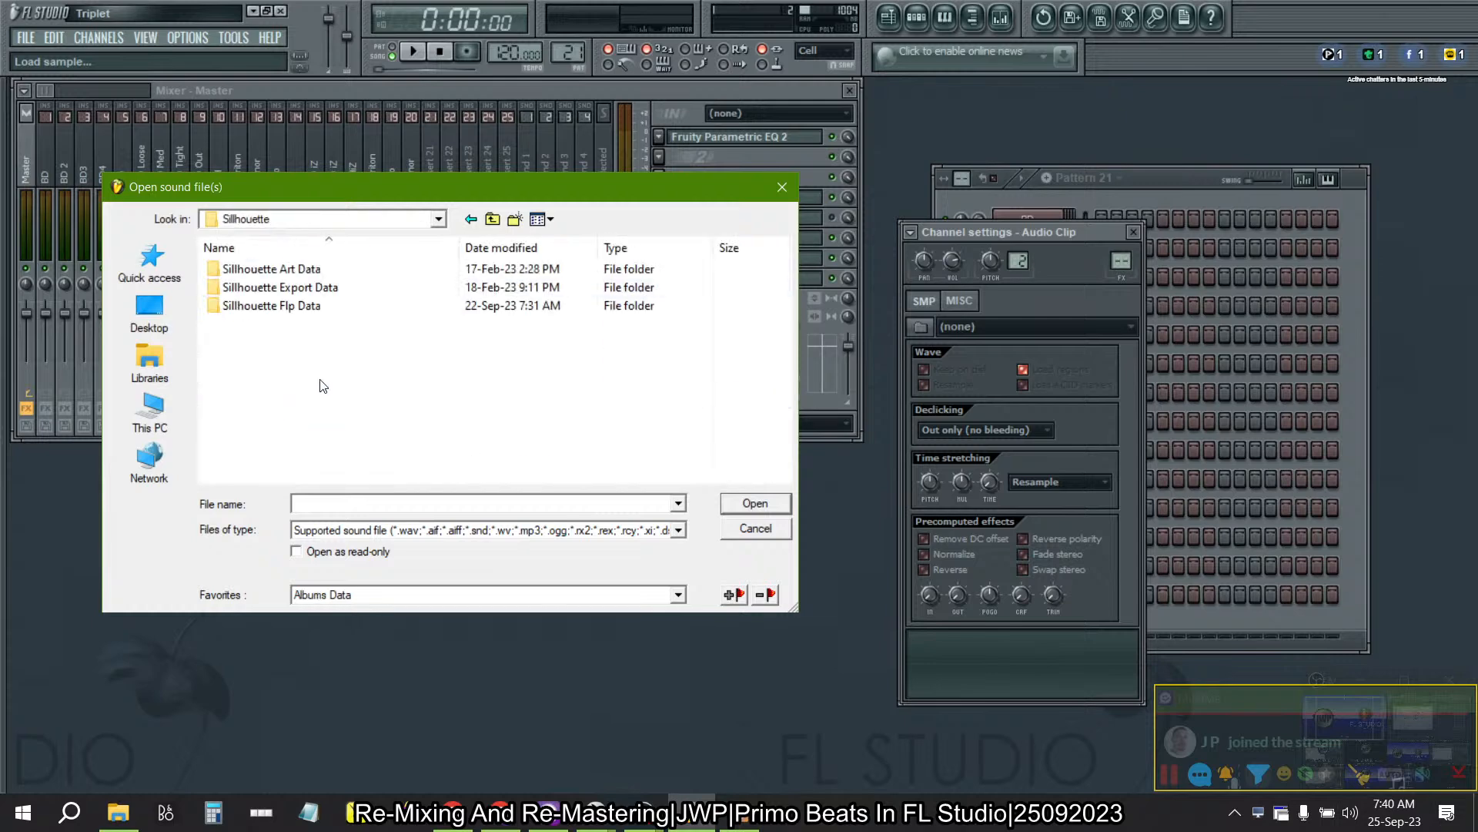
pyautogui.doubleClick(358, 314)
pyautogui.click(302, 282)
pyautogui.doubleClick(301, 276)
pyautogui.doubleClick(297, 269)
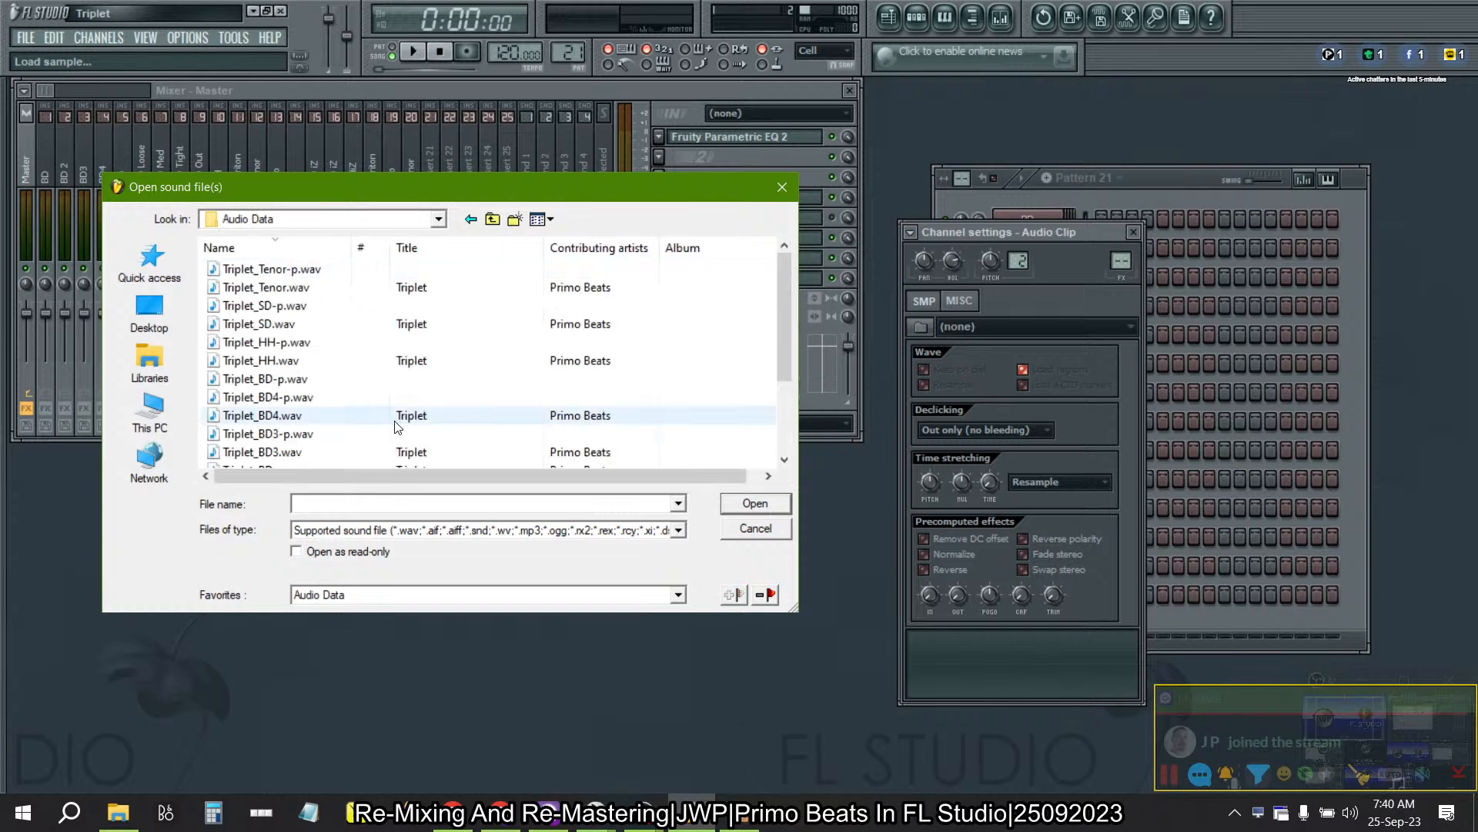
pyautogui.scroll(-5, 431, 370)
# - Check the batch processing progress in iZotope RX 9 and return to FL Studio
pyautogui.hotkey('alt', 'Tab')
pyautogui.hotkey('alt', 'Tab')
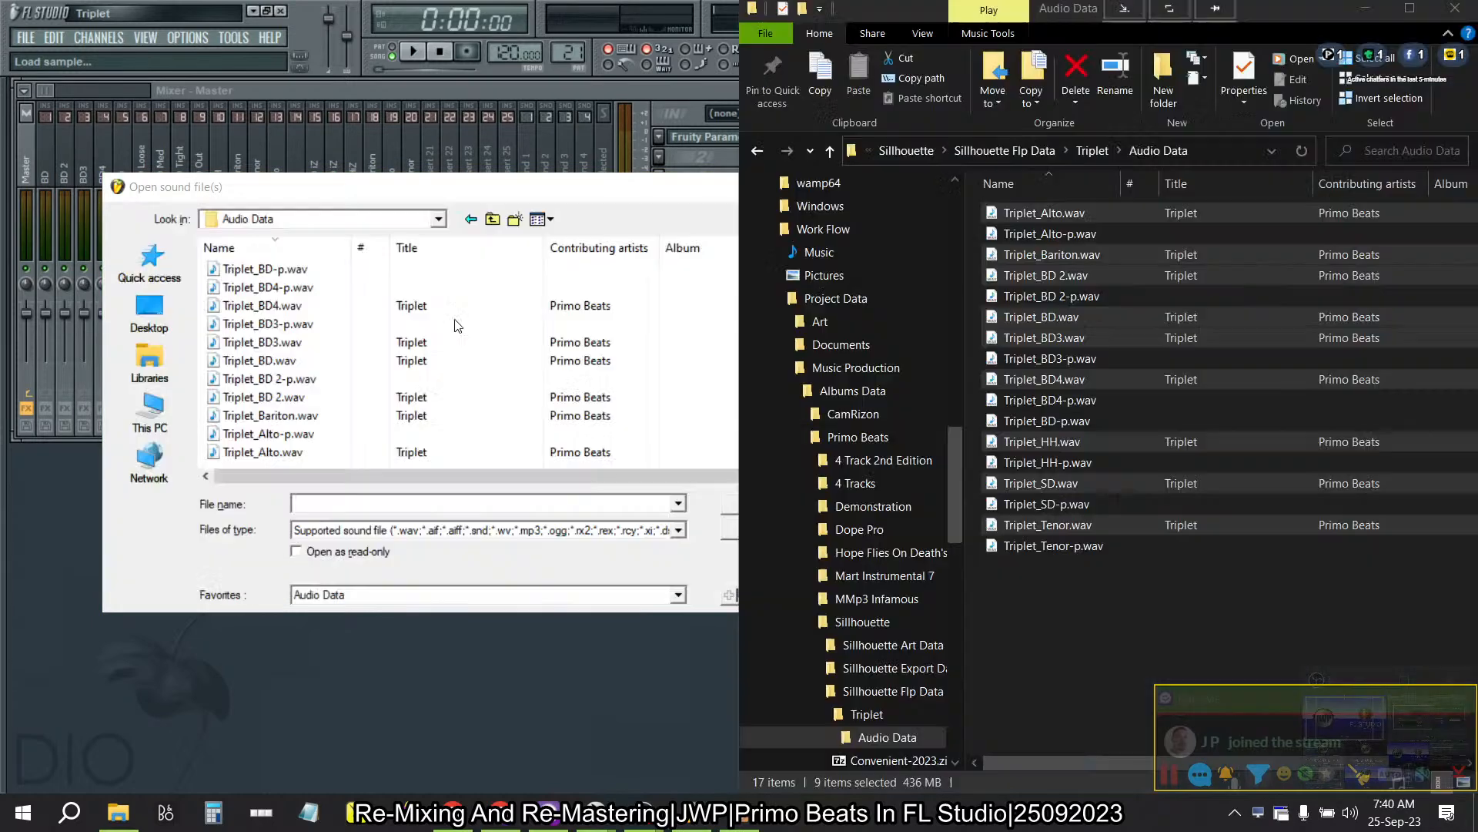
pyautogui.hotkey('alt', 'Tab')
pyautogui.hotkey('alt', 'Tab')
pyautogui.hotkey('alt', 'Tab')
pyautogui.press('Tab')
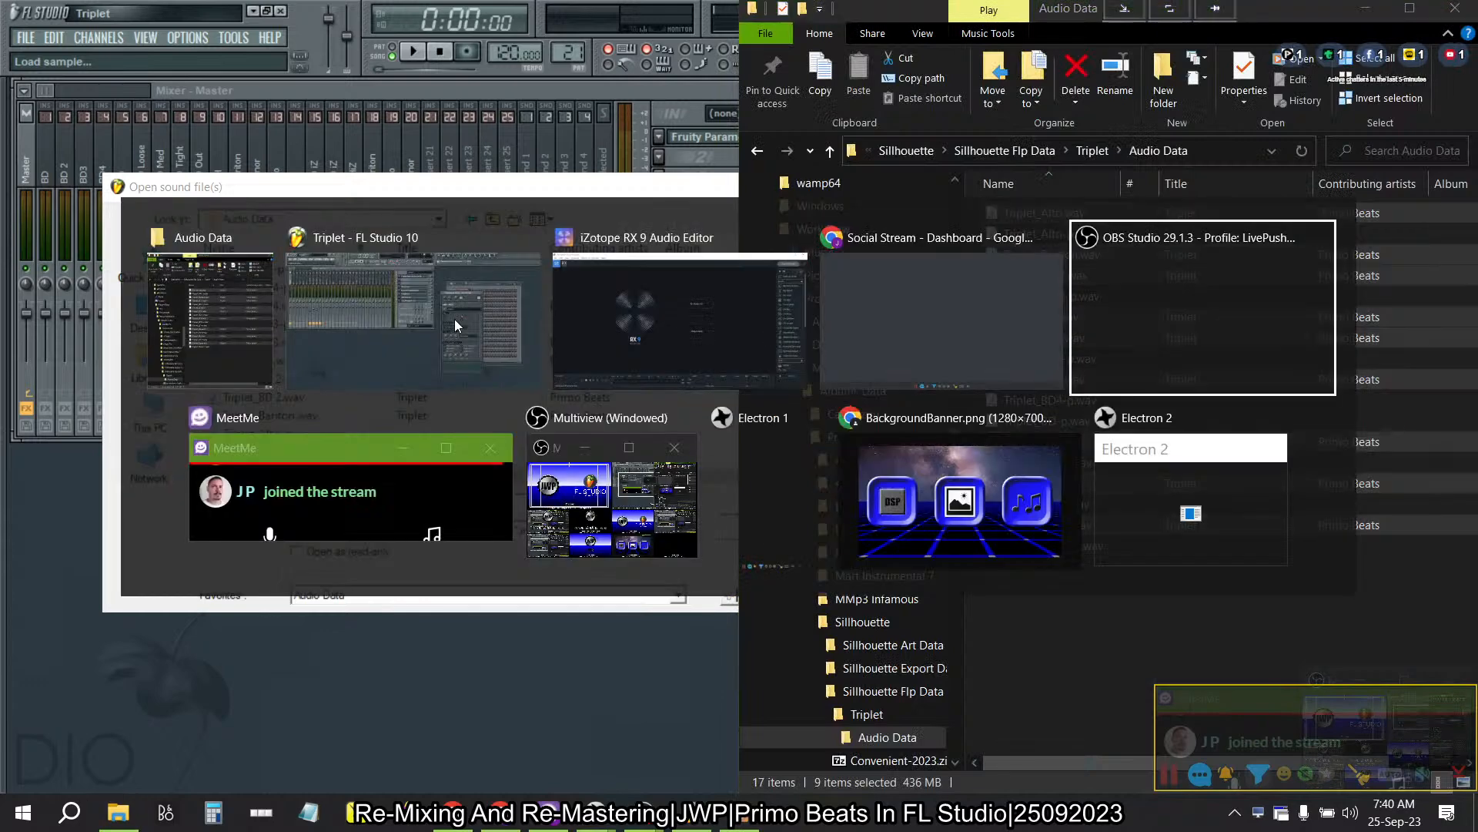
pyautogui.hotkey('shift', 'Tab')
pyautogui.hotkey('shift', 'Tab')
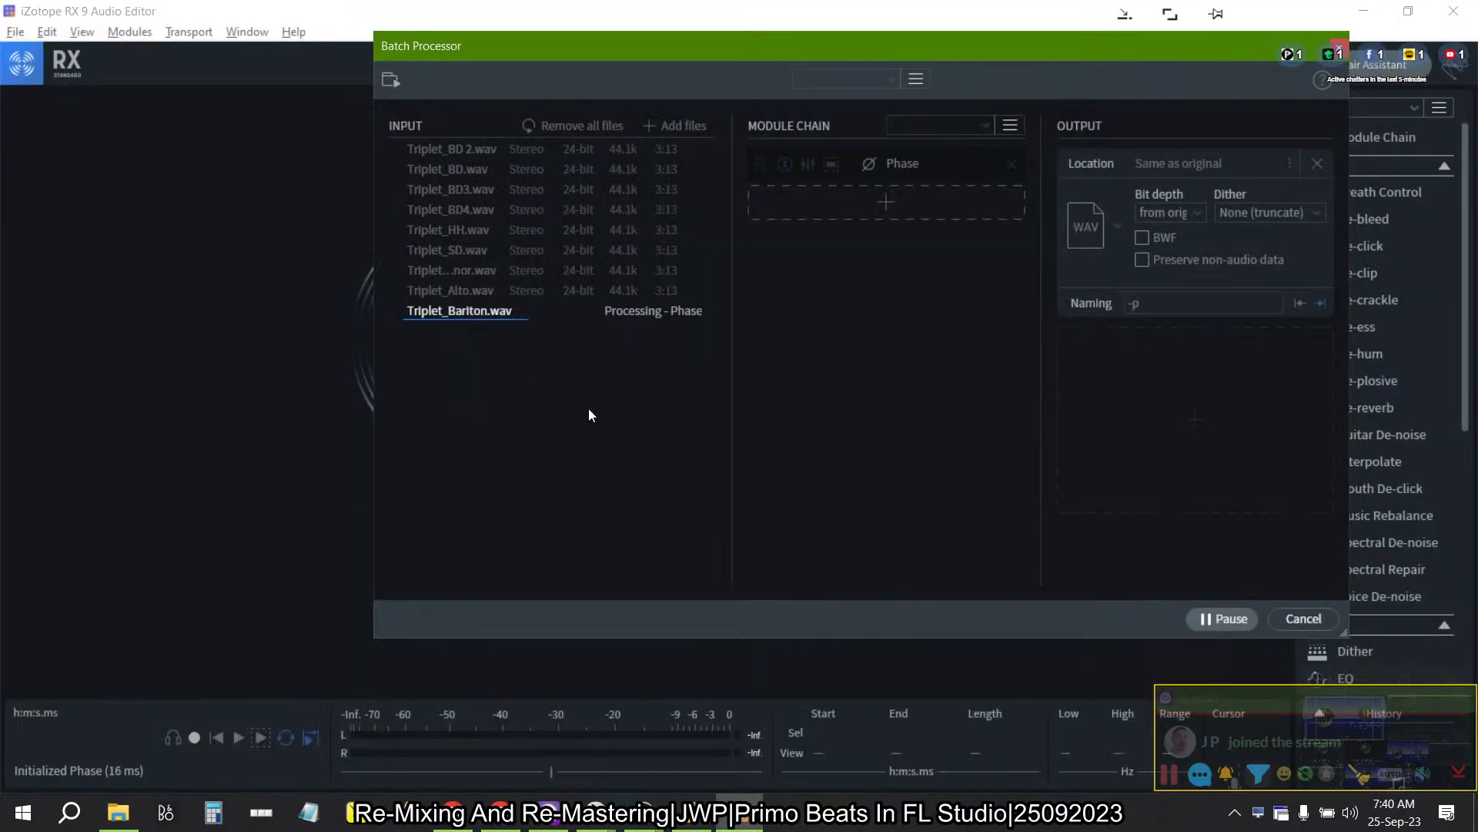
pyautogui.hotkey('alt', 'Tab')
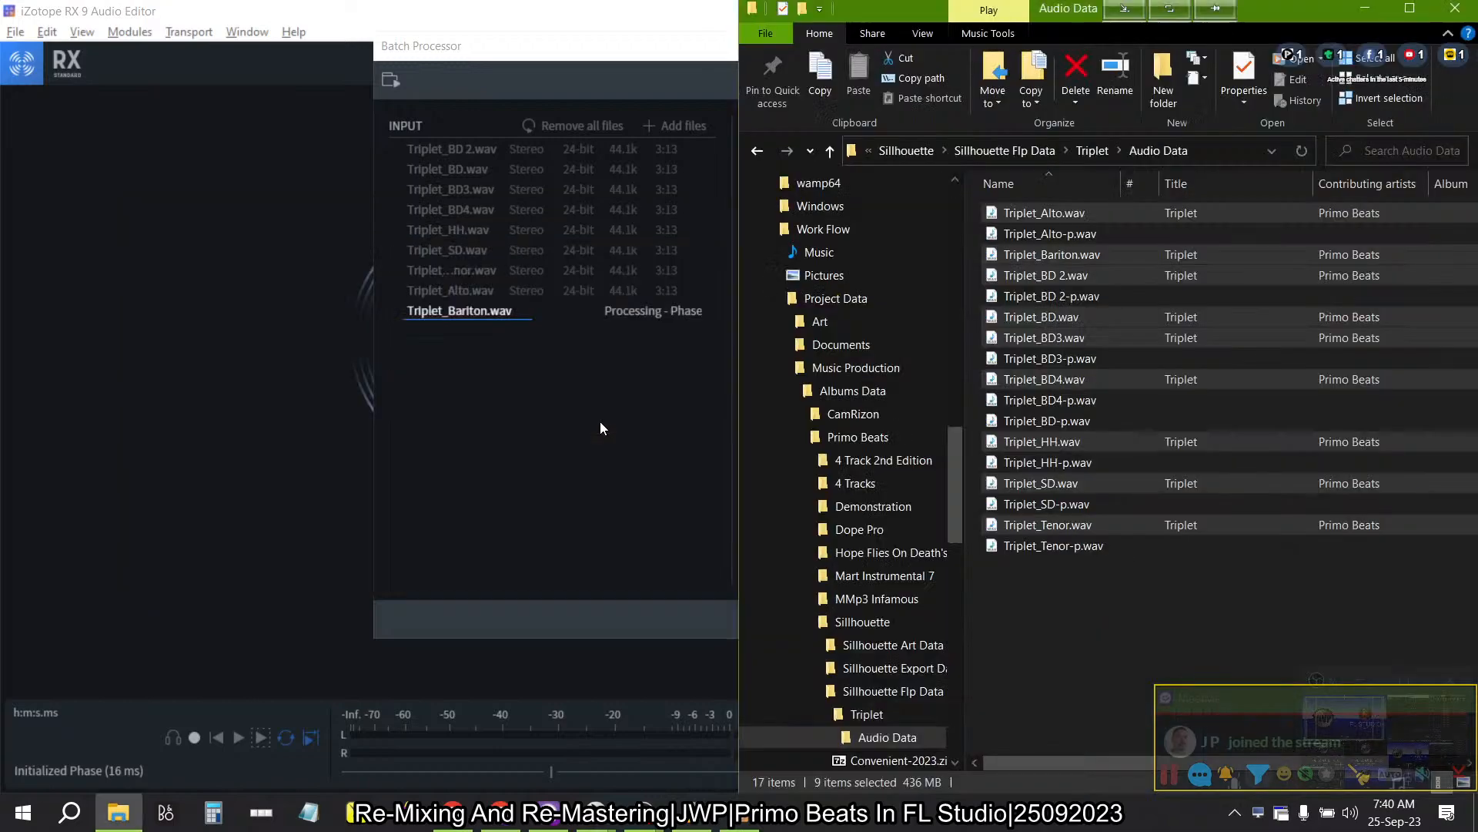
pyautogui.hotkey('alt', 'Tab')
pyautogui.hotkey('alt', 'Tab')
# - Cancel the sound file selection for the Audio Clip channel and bring the step sequencer to the front
pyautogui.scroll(2, 552, 302)
pyautogui.scroll(-2, 551, 302)
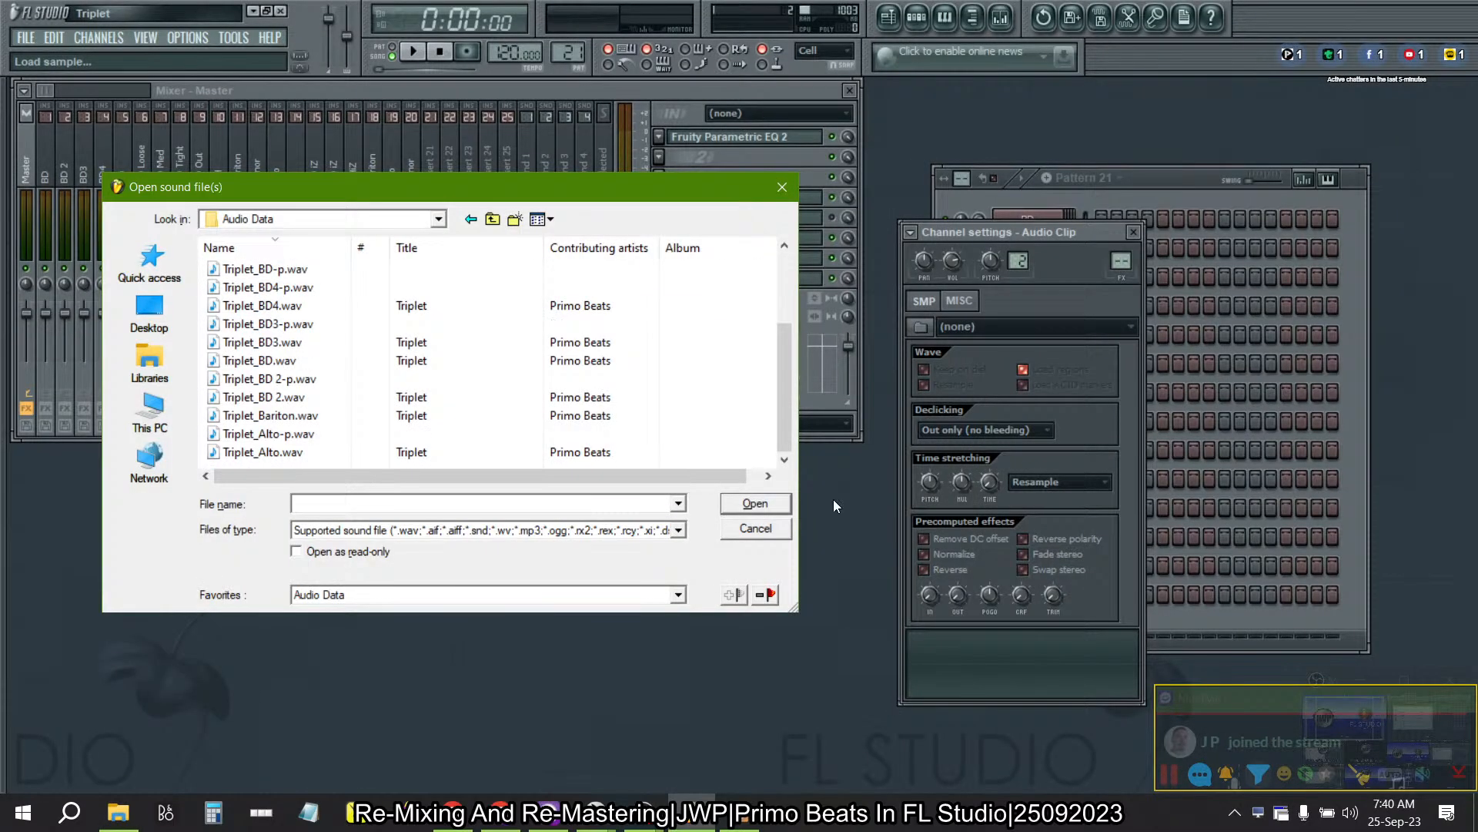
pyautogui.click(754, 528)
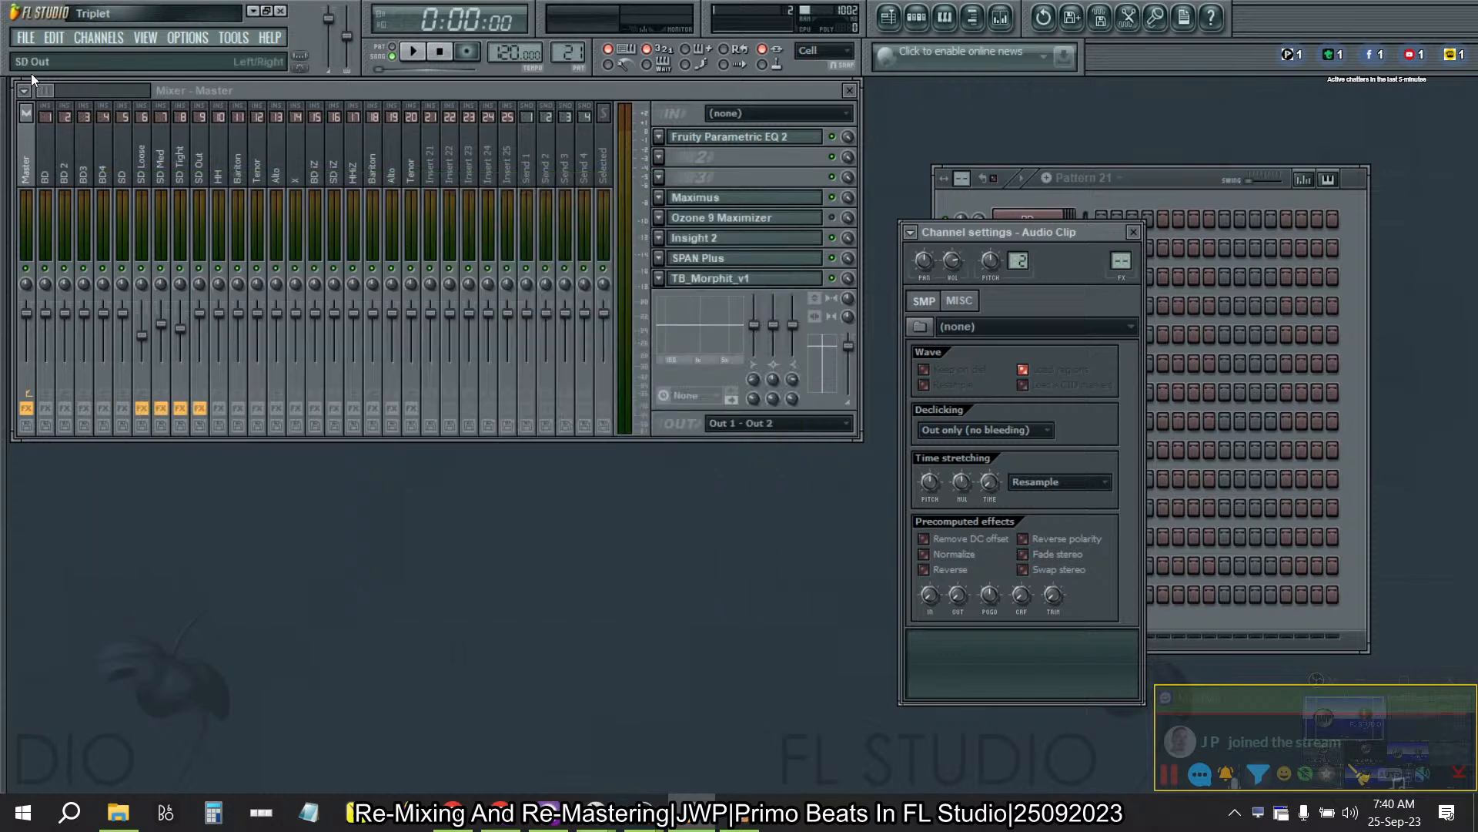
pyautogui.click(1178, 177)
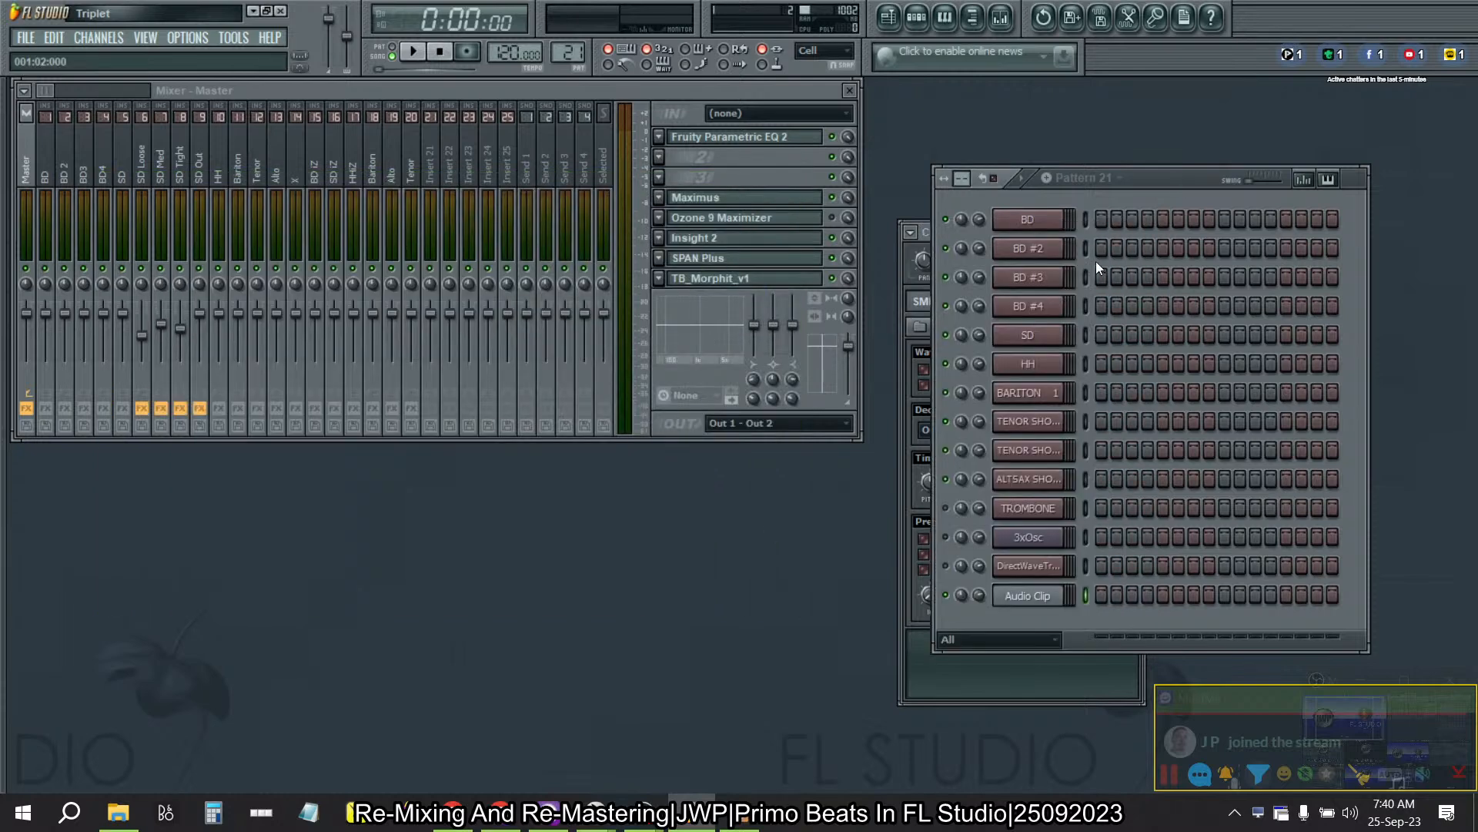
# - Switch to the Audio Data folder in File Explorer and try to add the Date modified column
pyautogui.click(118, 812)
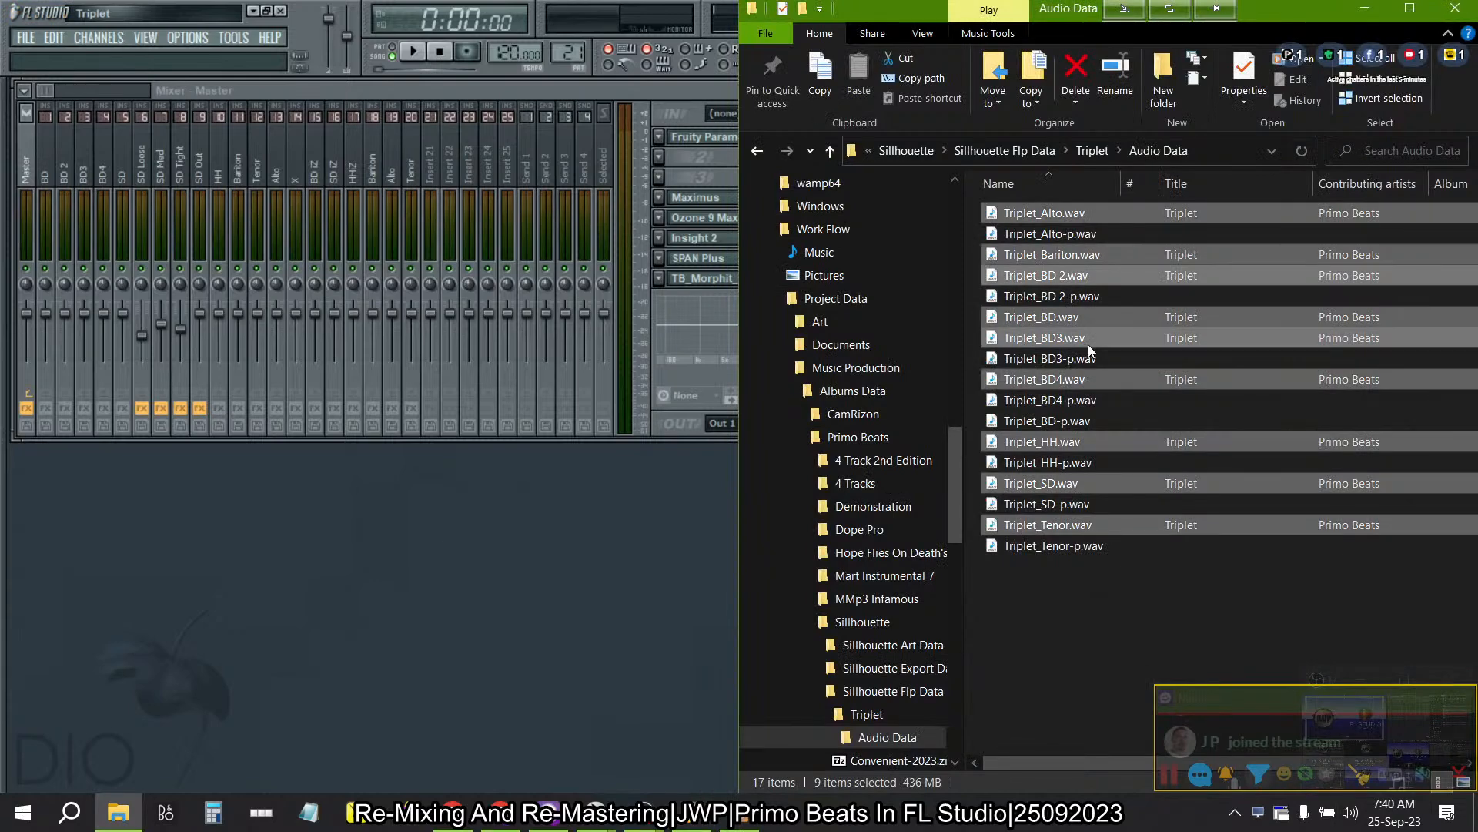
pyautogui.rightClick(1209, 187)
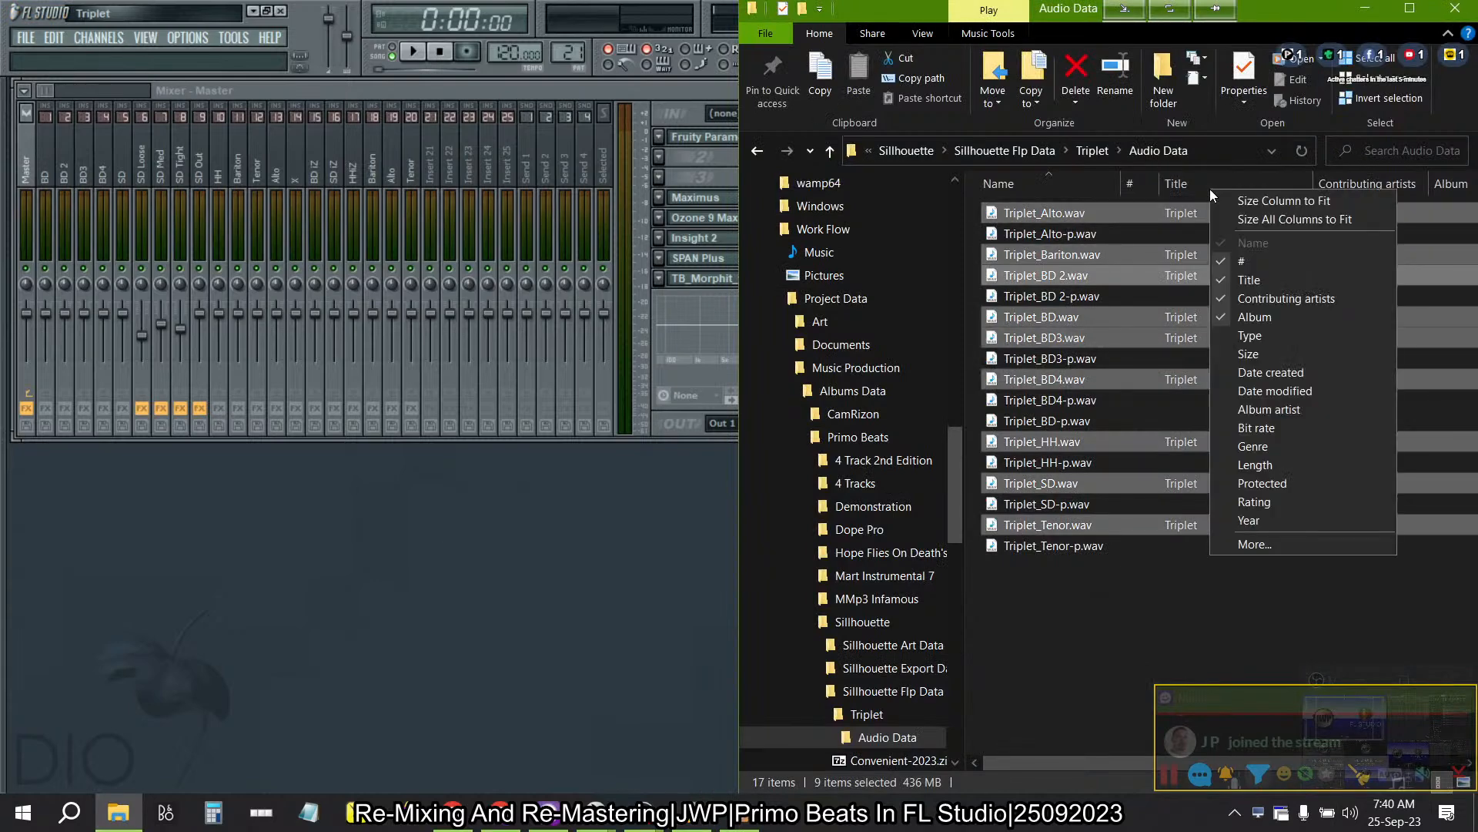
pyautogui.click(1255, 385)
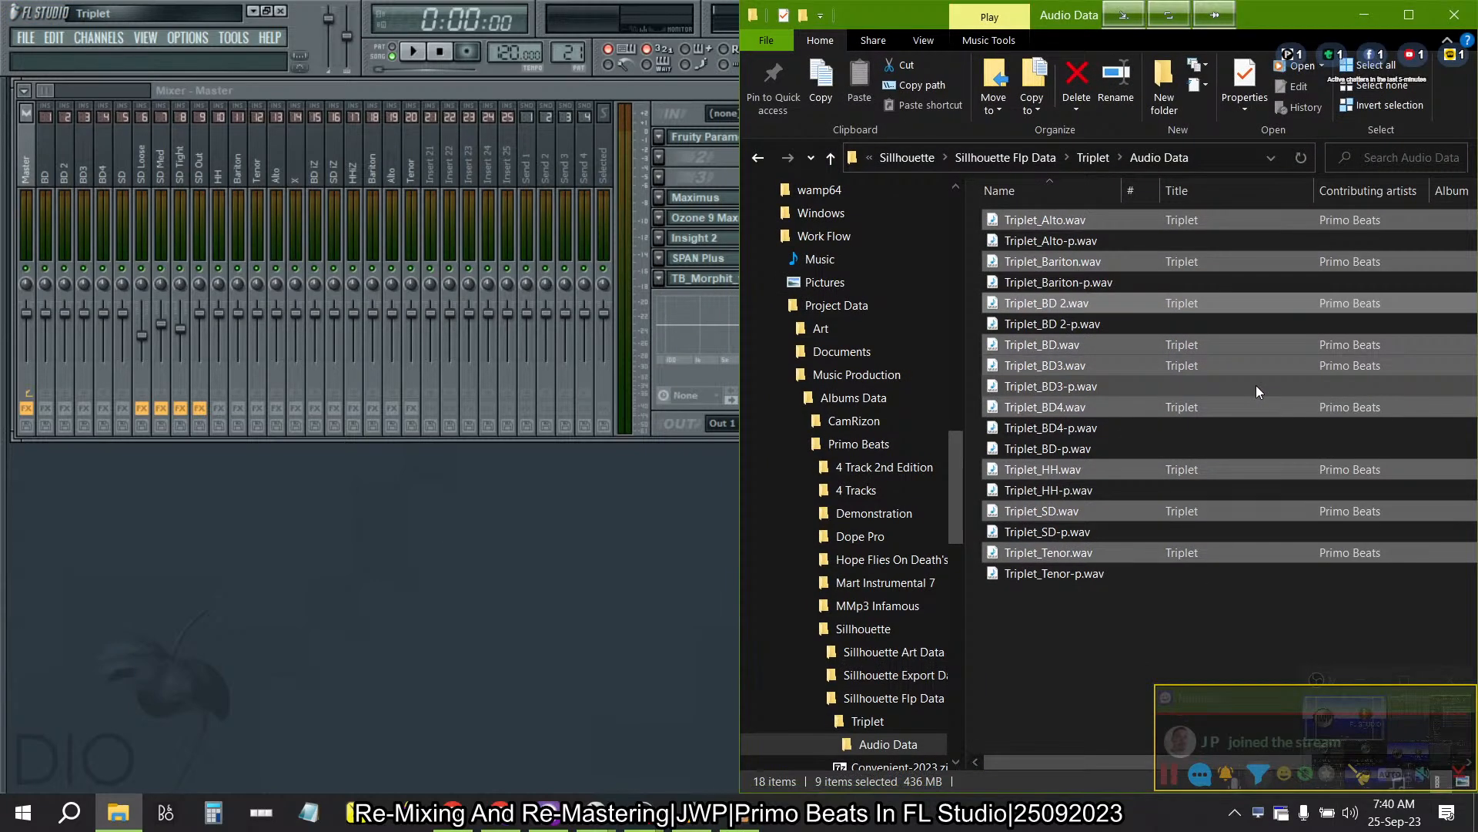
# - Switch to iZotope RX 9, remove all files from the Batch Processor's input list and close the program
pyautogui.hotkey('alt', 'Tab')
pyautogui.hotkey('alt', 'Tab')
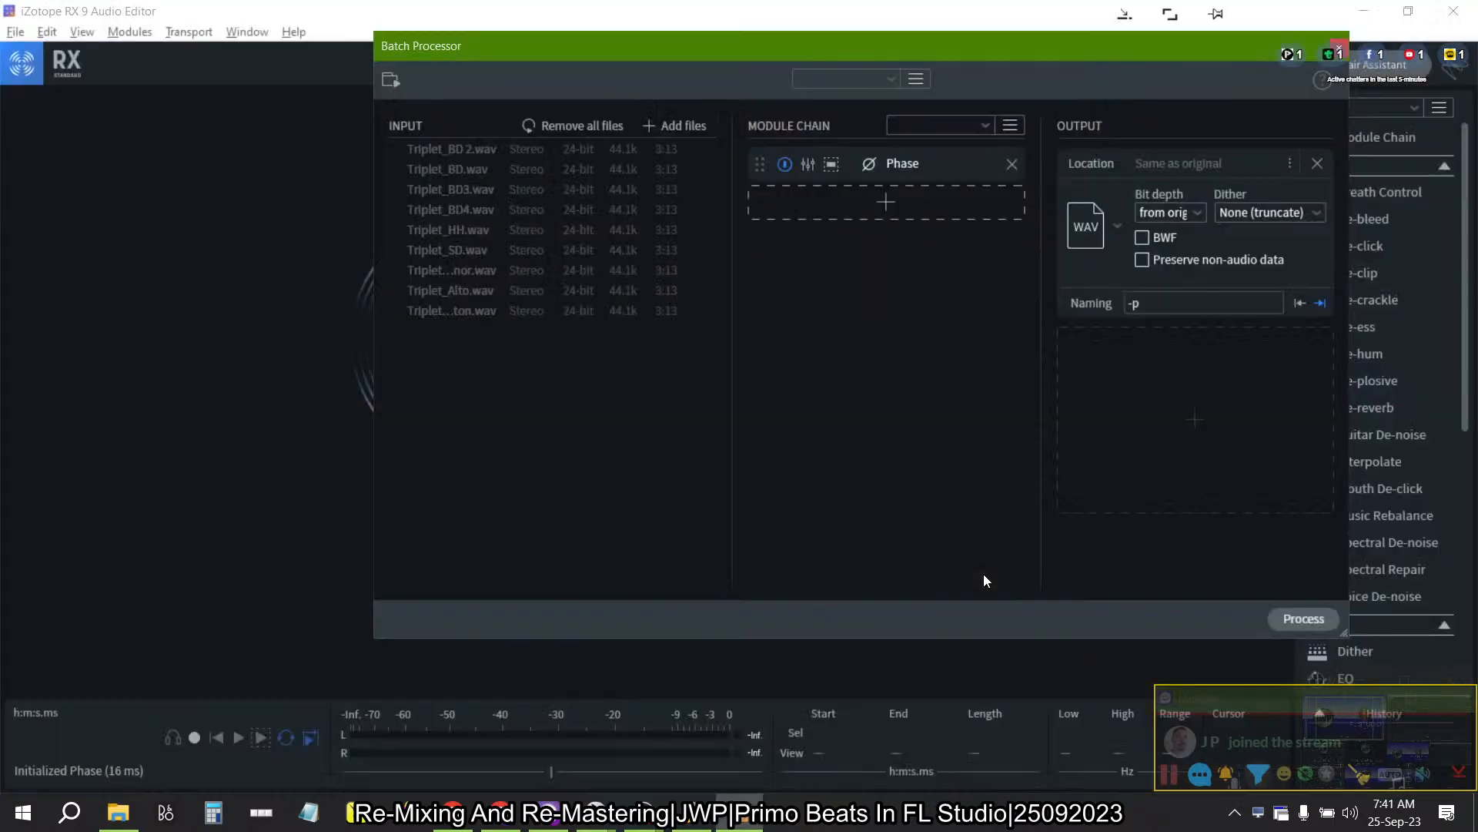
pyautogui.click(552, 125)
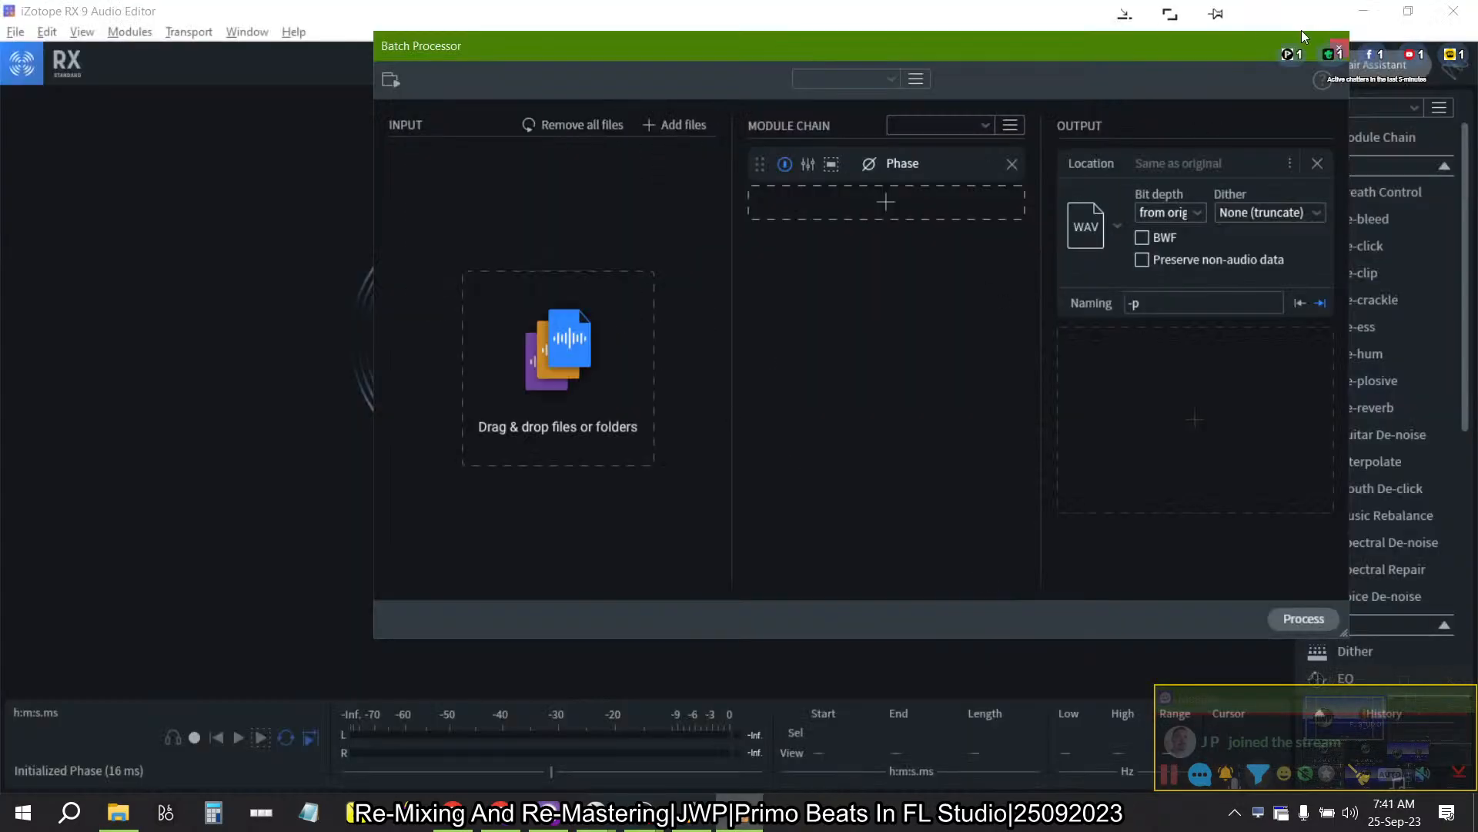
pyautogui.click(1340, 48)
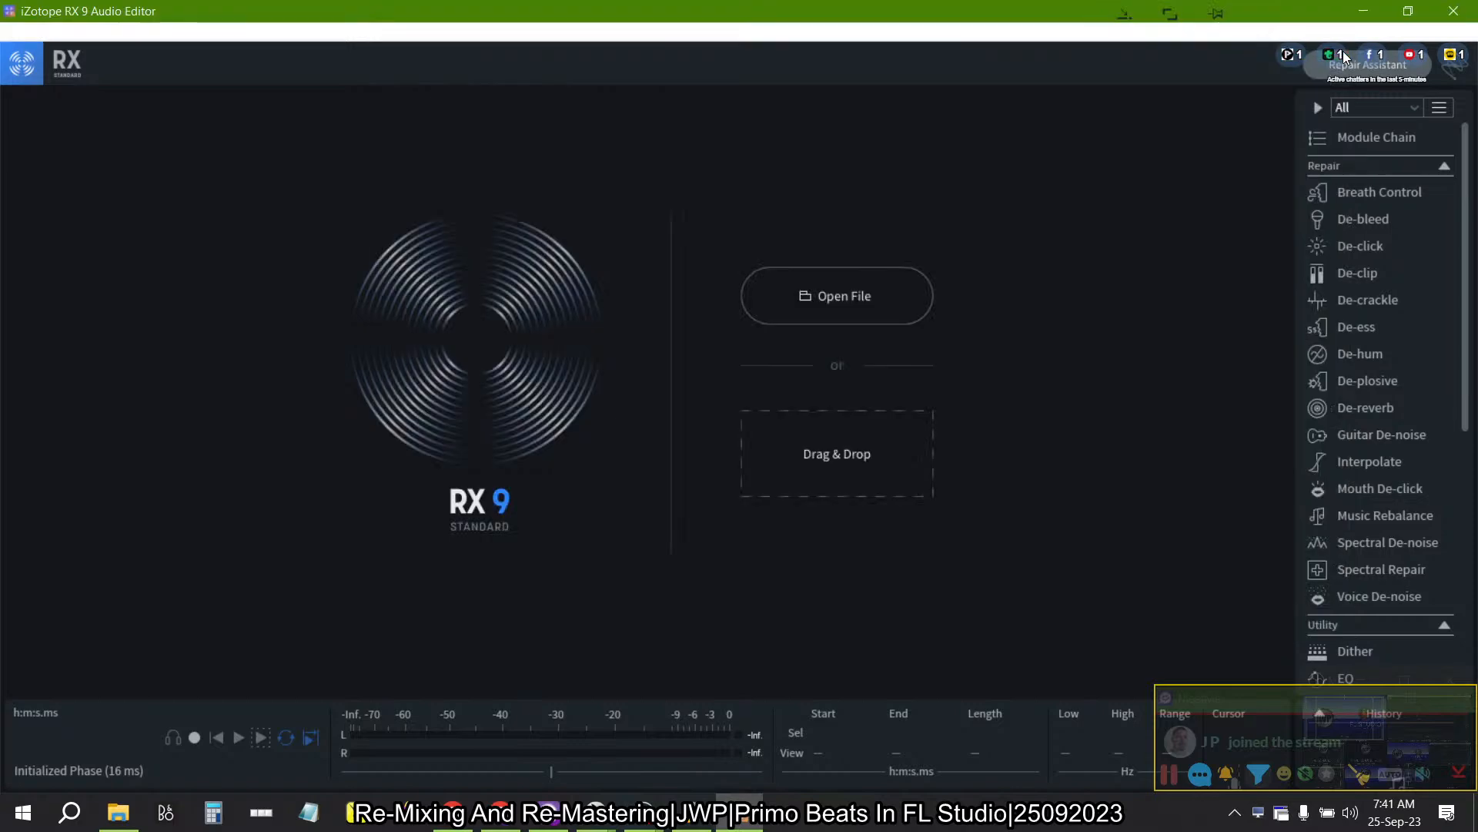
pyautogui.click(1452, 11)
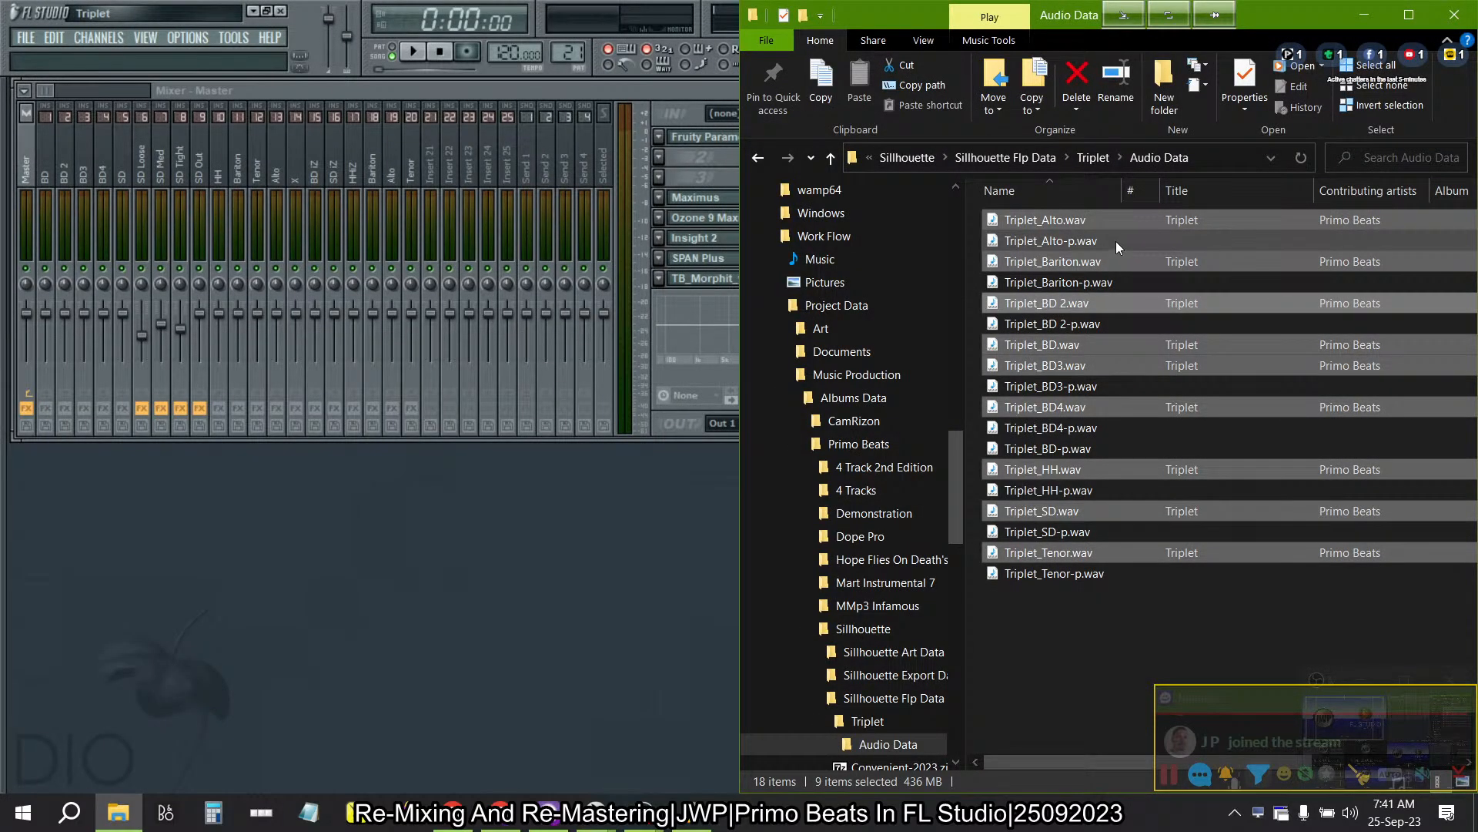
# - Invert the file selection in Audio Data to the -p WAV stems and add them to FL Studio's step sequencer as new channels
pyautogui.click(1369, 105)
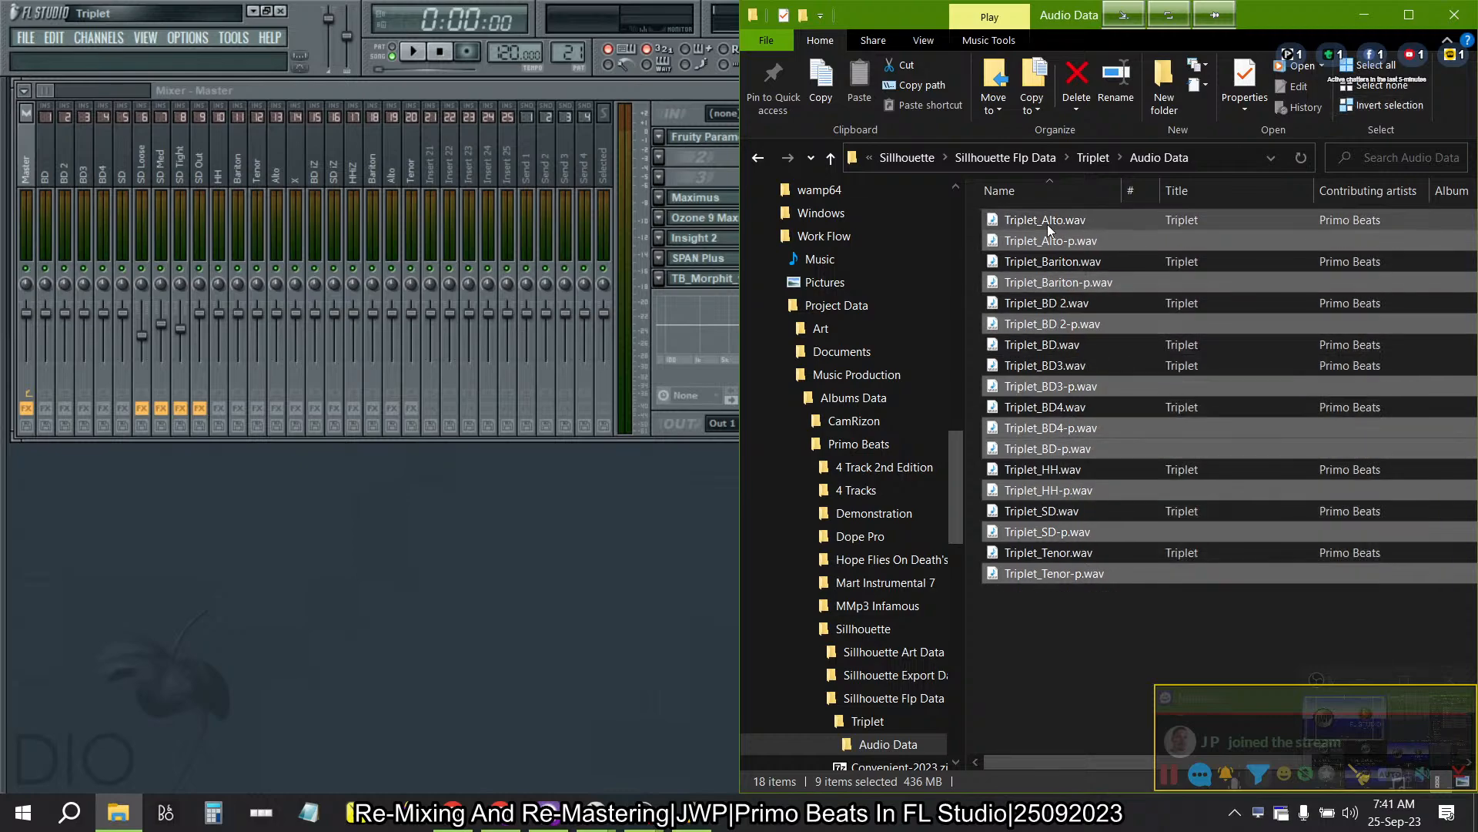
pyautogui.hotkey('alt', 'Tab')
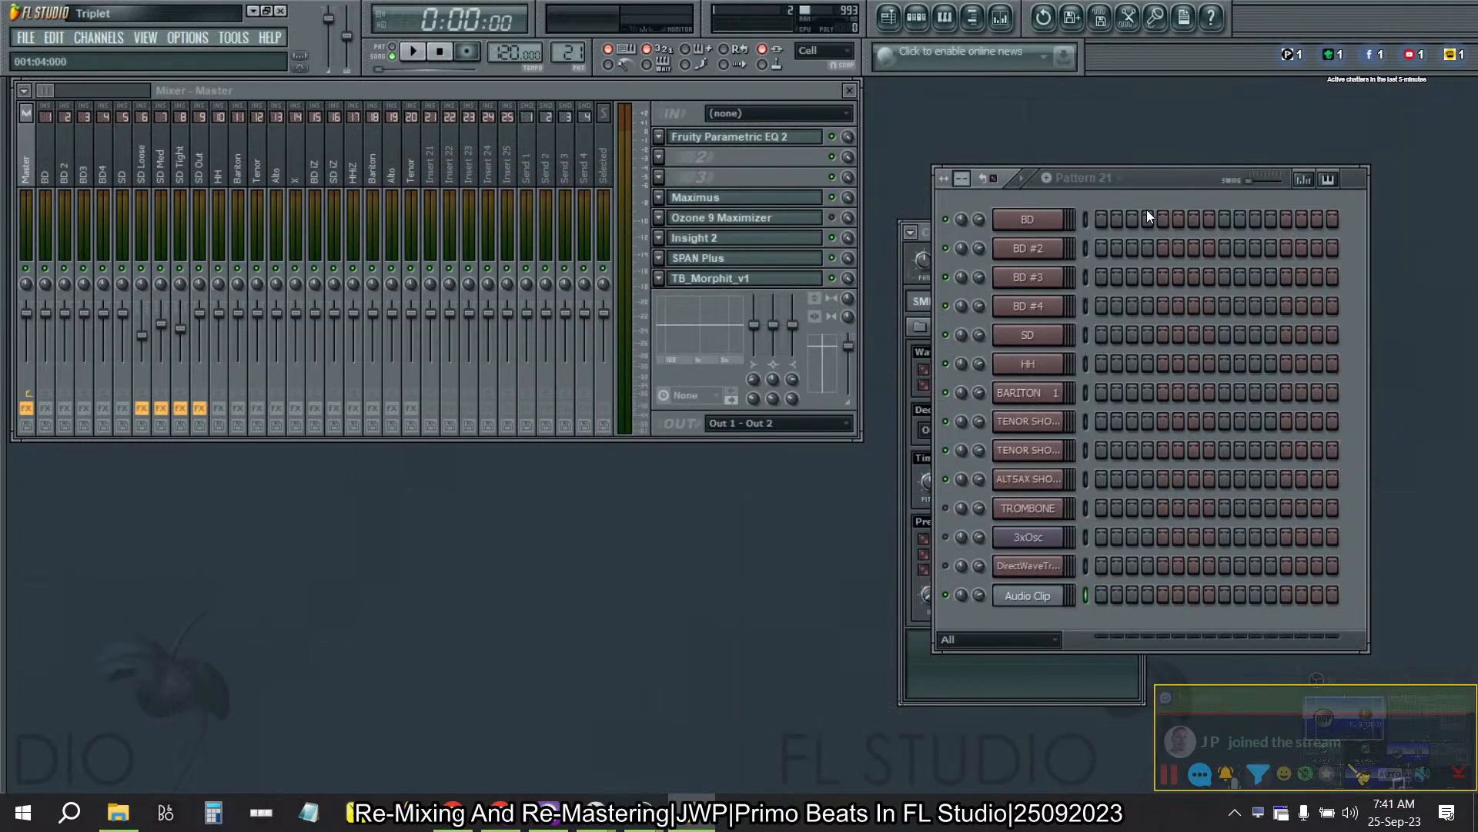
pyautogui.moveTo(1153, 177); pyautogui.dragTo(247, 267)
pyautogui.hotkey('alt', 'Tab')
pyautogui.moveTo(1060, 246); pyautogui.dragTo(207, 544)
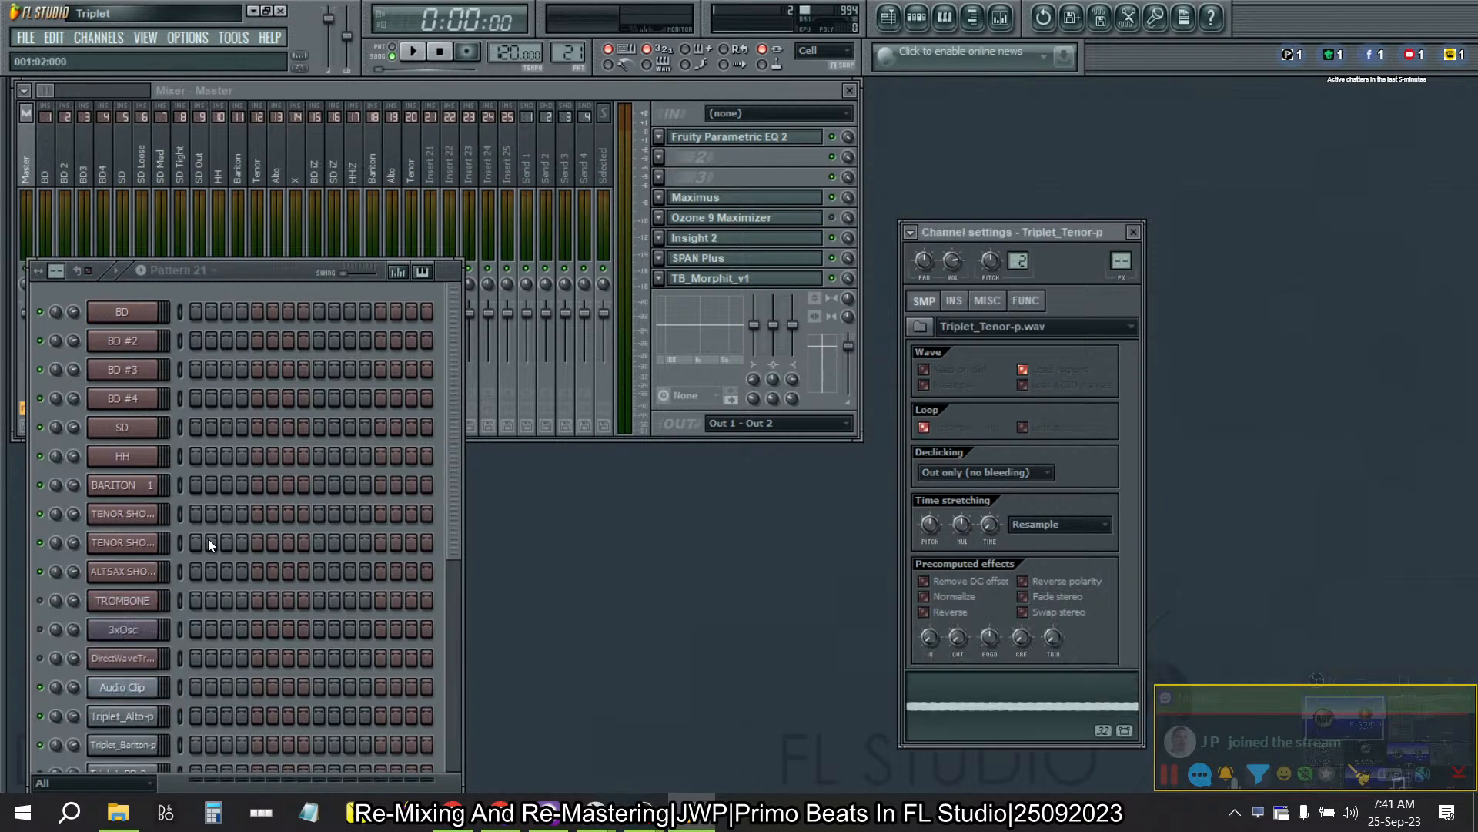
# - Mute all the clips on playlist tracks 1 to 19 and return to the step sequencer
pyautogui.click(888, 17)
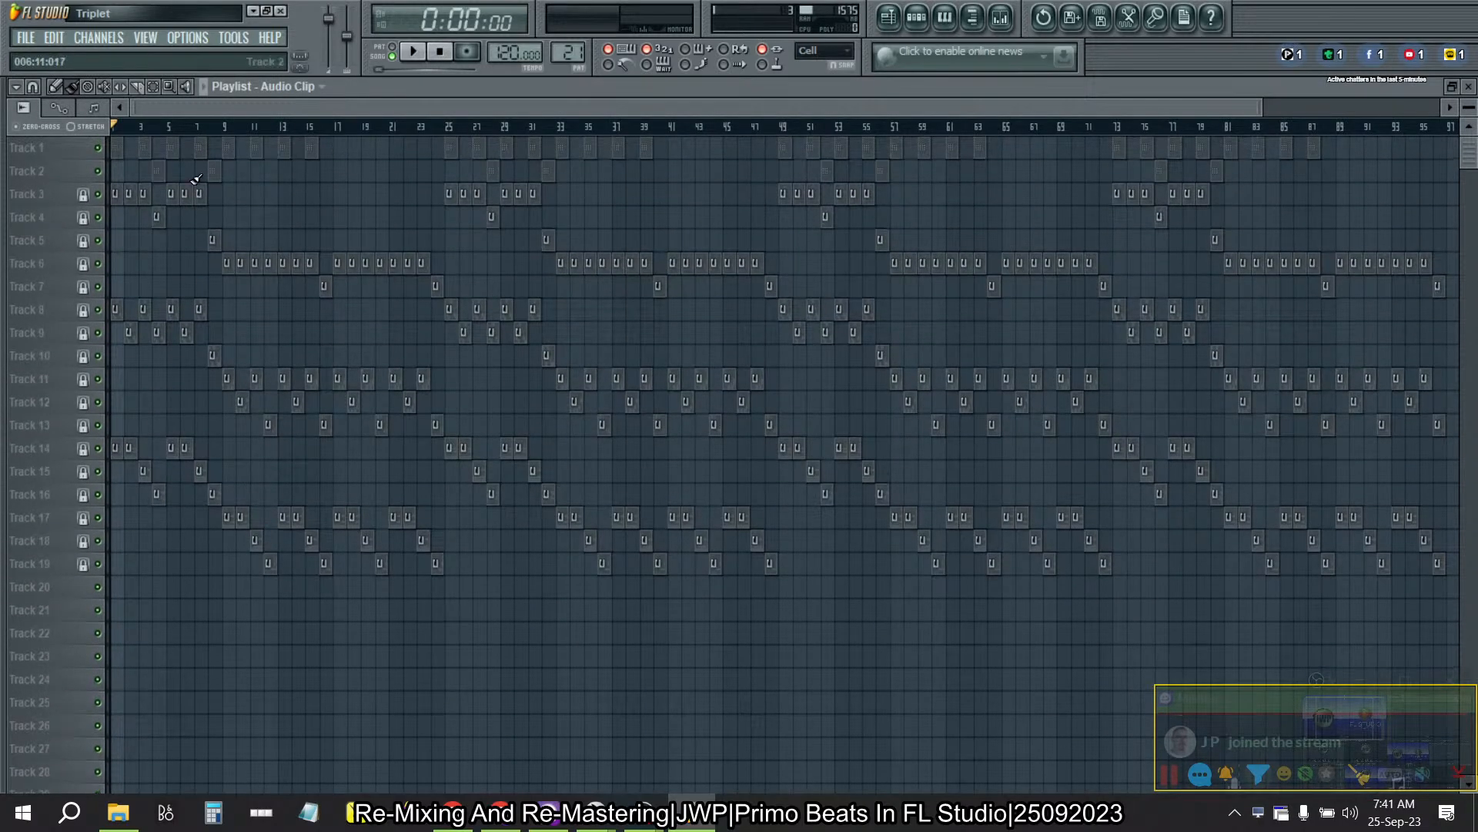
pyautogui.moveTo(66, 147); pyautogui.dragTo(45, 569)
pyautogui.click(99, 565)
pyautogui.click(98, 541)
pyautogui.click(98, 518)
pyautogui.click(98, 494)
pyautogui.click(98, 472)
pyautogui.click(98, 448)
pyautogui.click(98, 425)
pyautogui.click(98, 402)
pyautogui.click(97, 378)
pyautogui.click(98, 356)
pyautogui.click(98, 333)
pyautogui.click(98, 310)
pyautogui.click(98, 286)
pyautogui.click(98, 263)
pyautogui.click(98, 240)
pyautogui.click(97, 217)
pyautogui.click(98, 194)
pyautogui.click(97, 171)
pyautogui.click(98, 148)
pyautogui.press('F6')
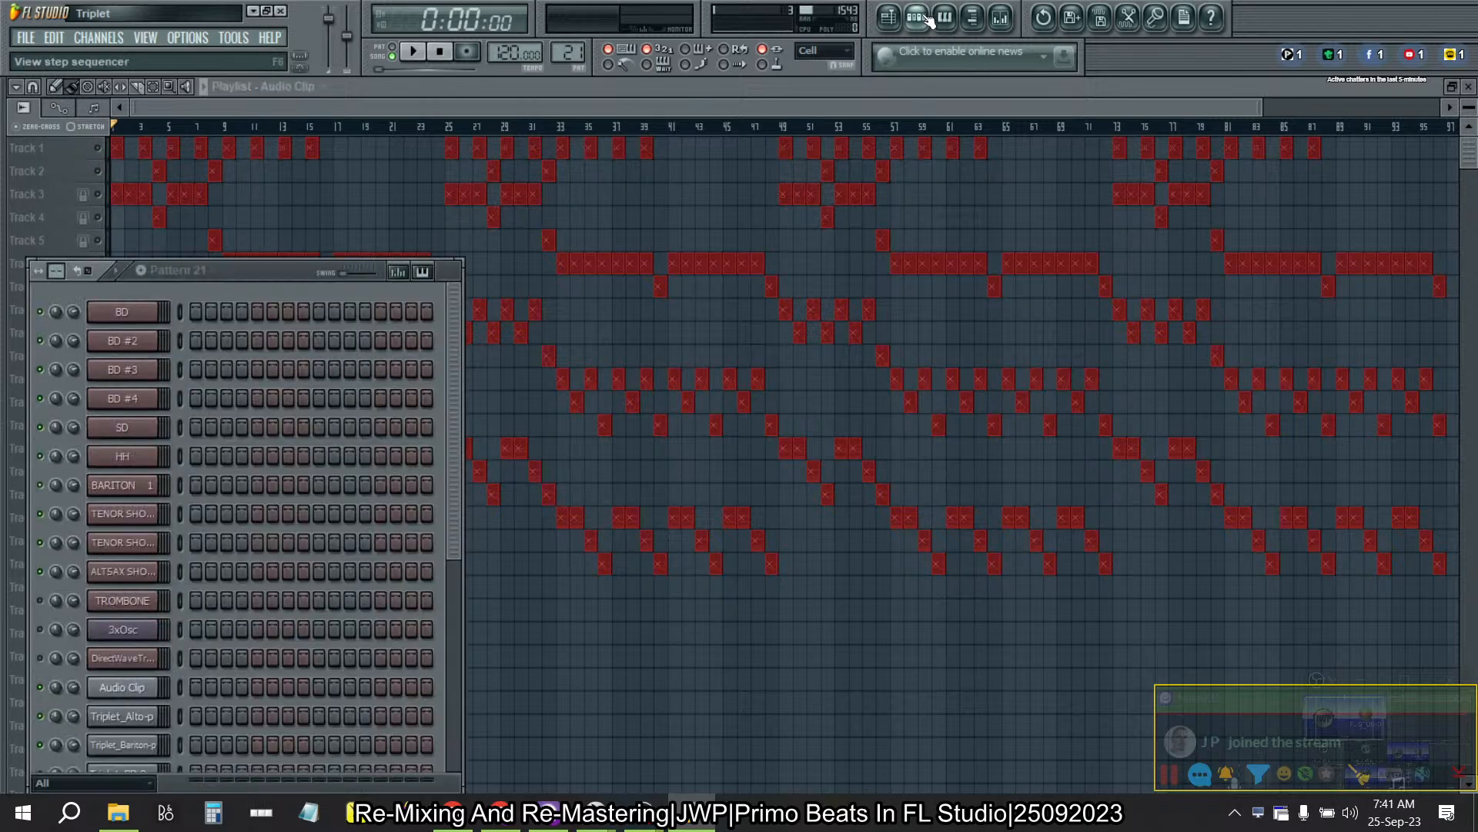
pyautogui.press('F6')
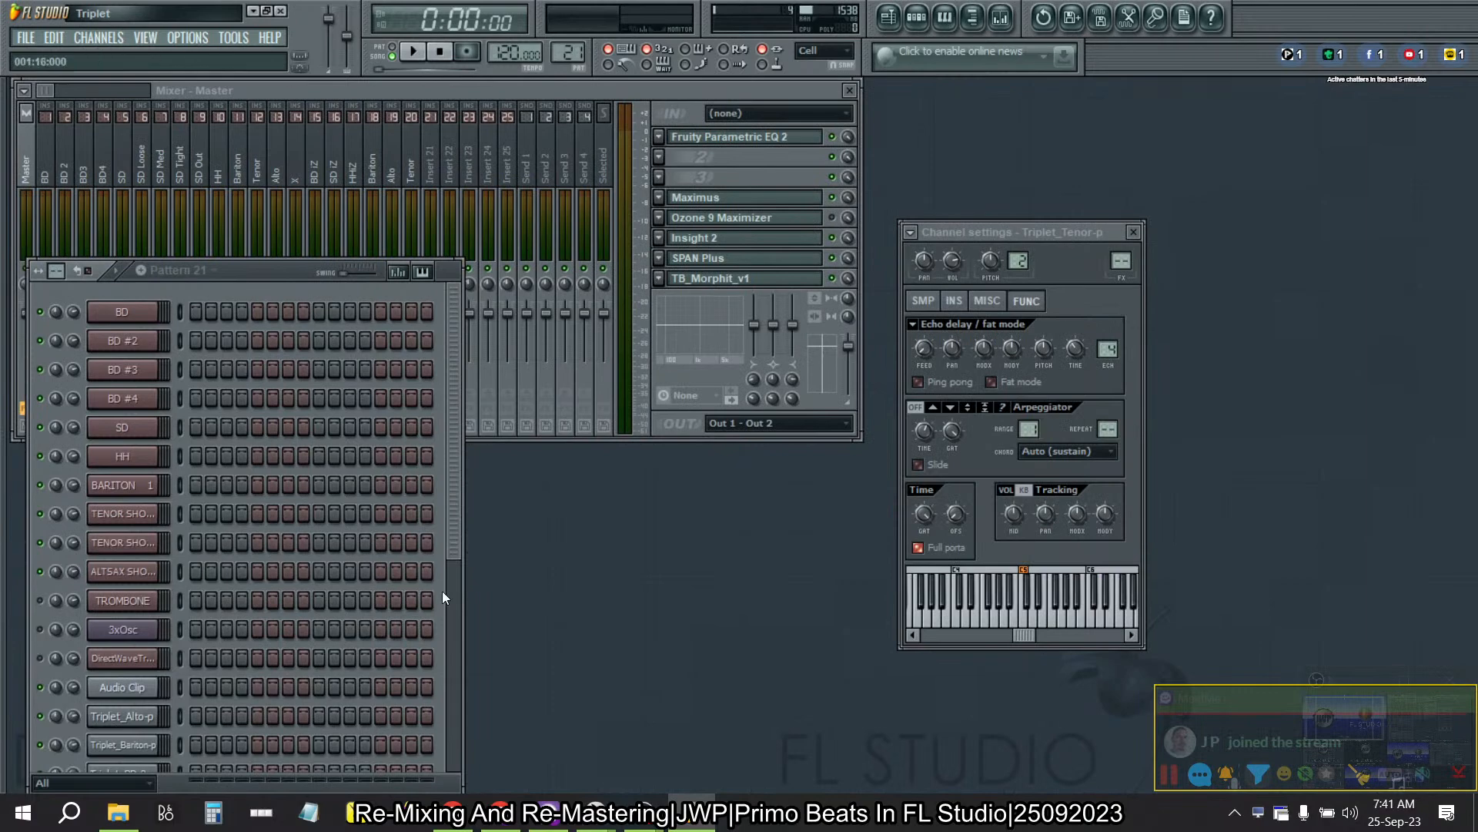
pyautogui.hotkey('alt', 'Tab')
pyautogui.hotkey('alt', 'Tab')
pyautogui.press('9')
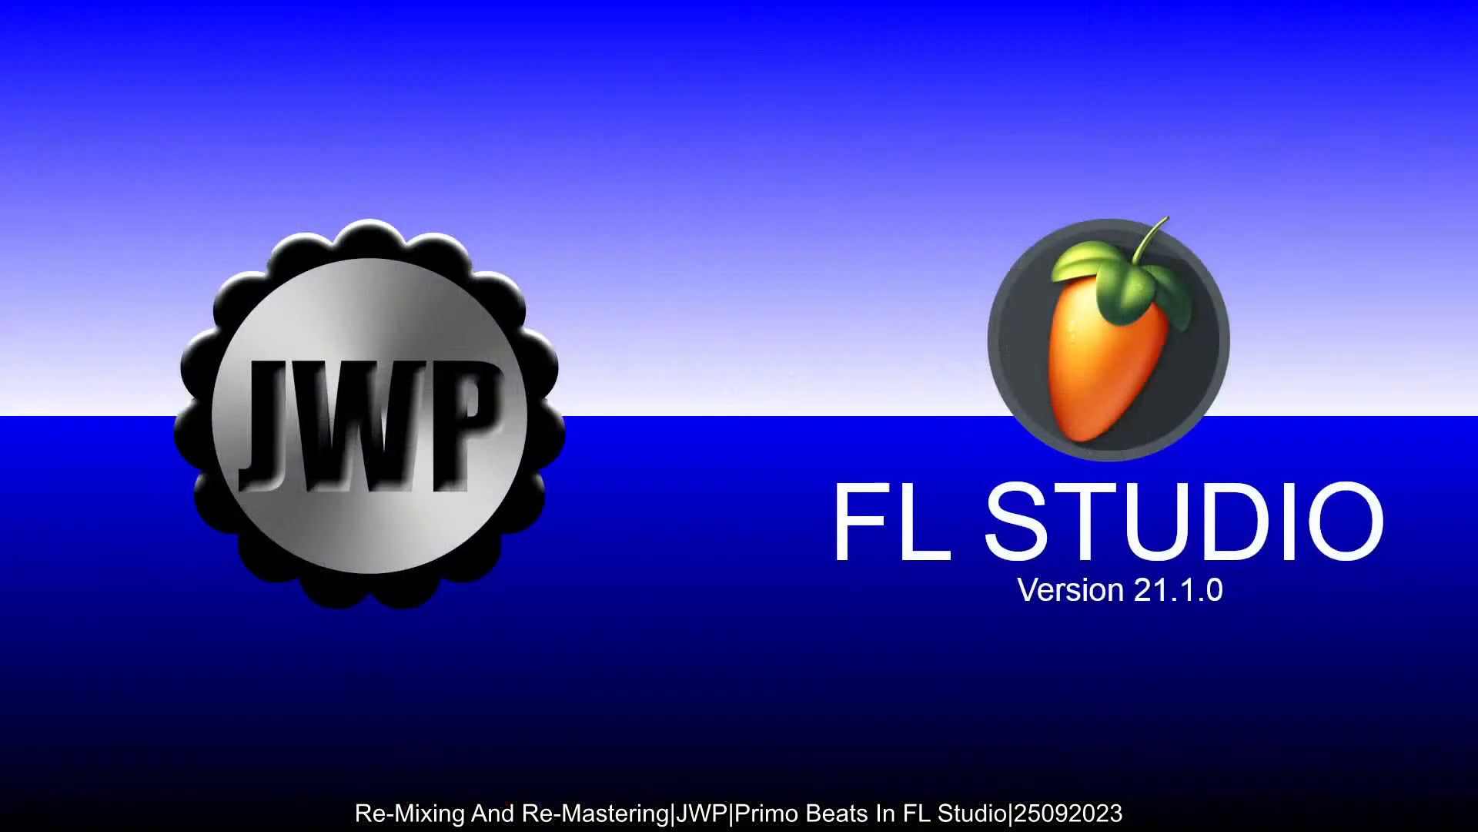